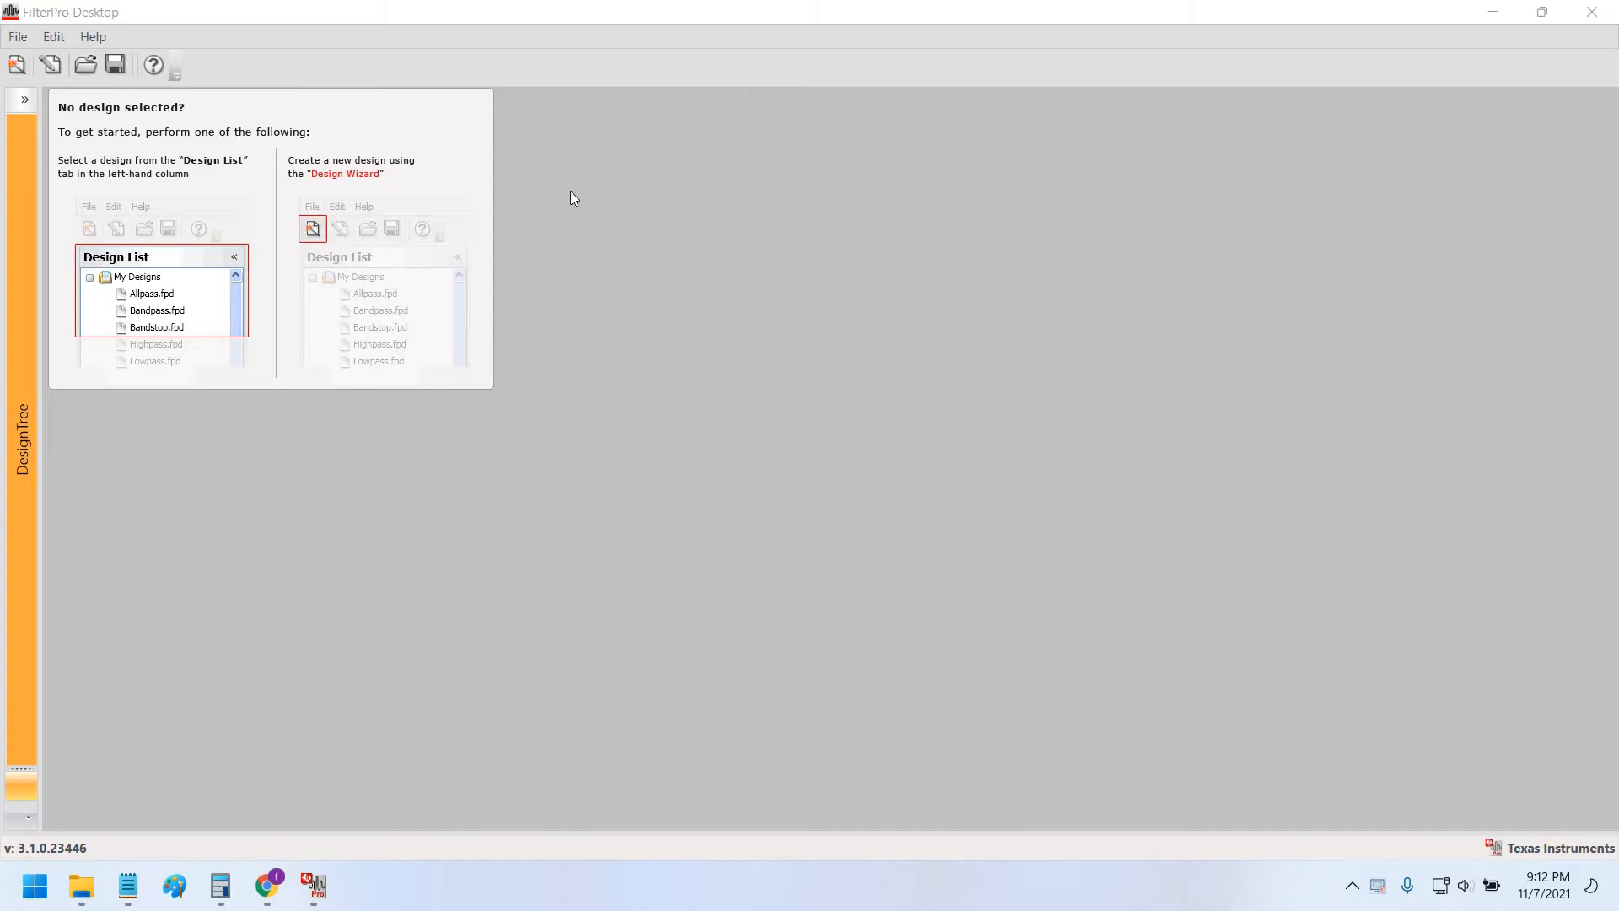
Bring FilterPro Desktop forward and launch the Design Wizard for a new filter design.
click(286, 57)
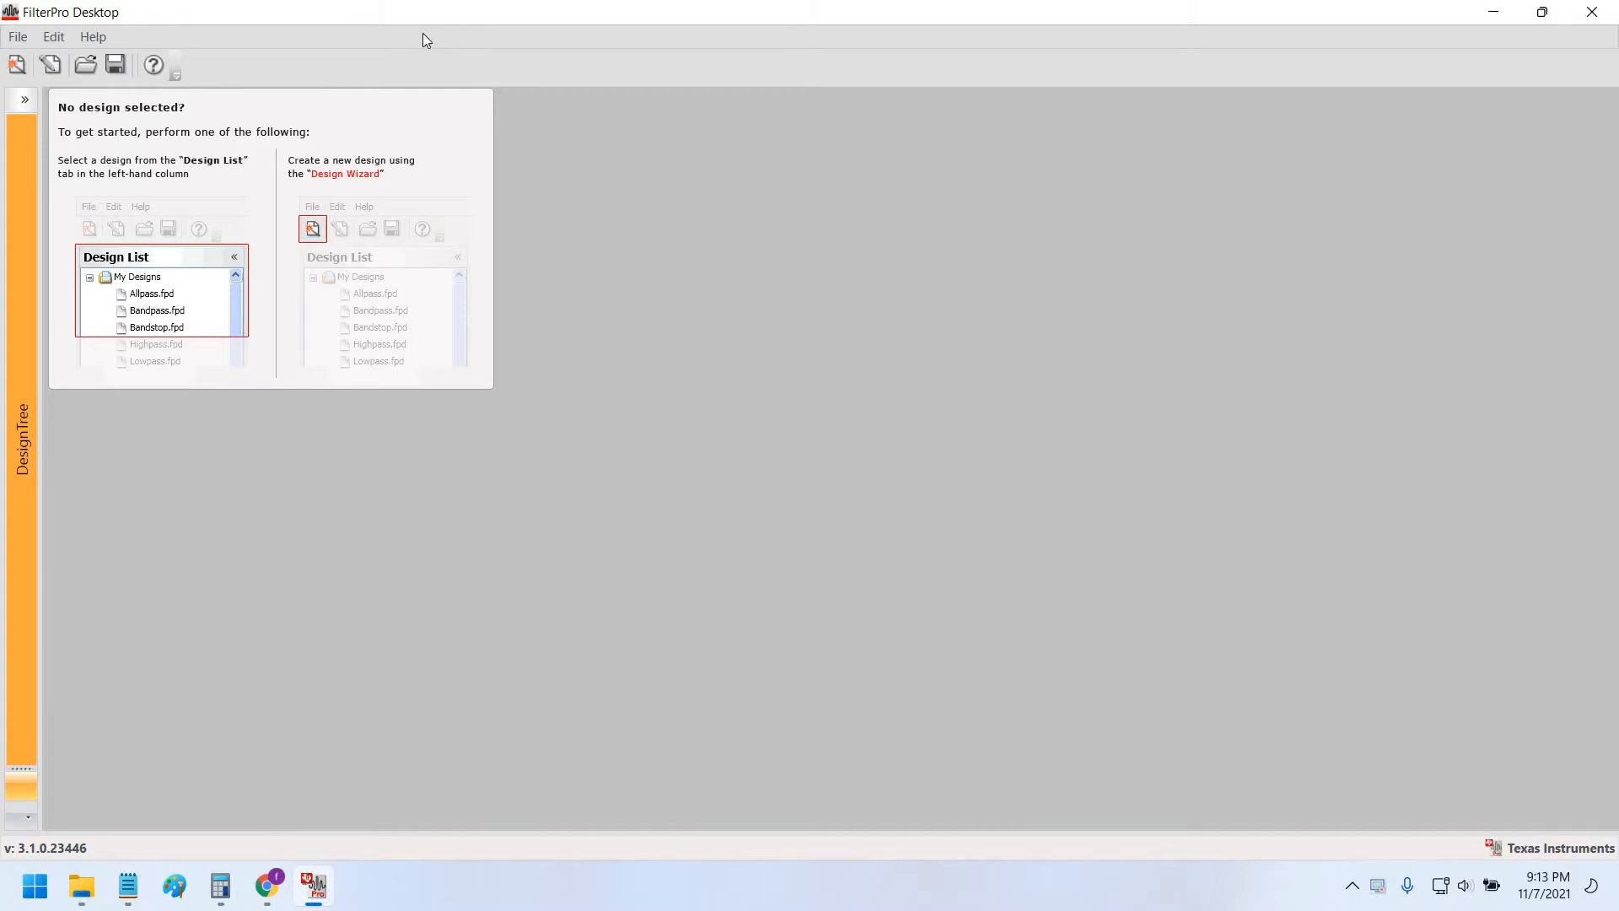
click(17, 65)
Choose Bandpass as the filter type and enlarge the wizard on the specifications step.
click(673, 366)
click(657, 342)
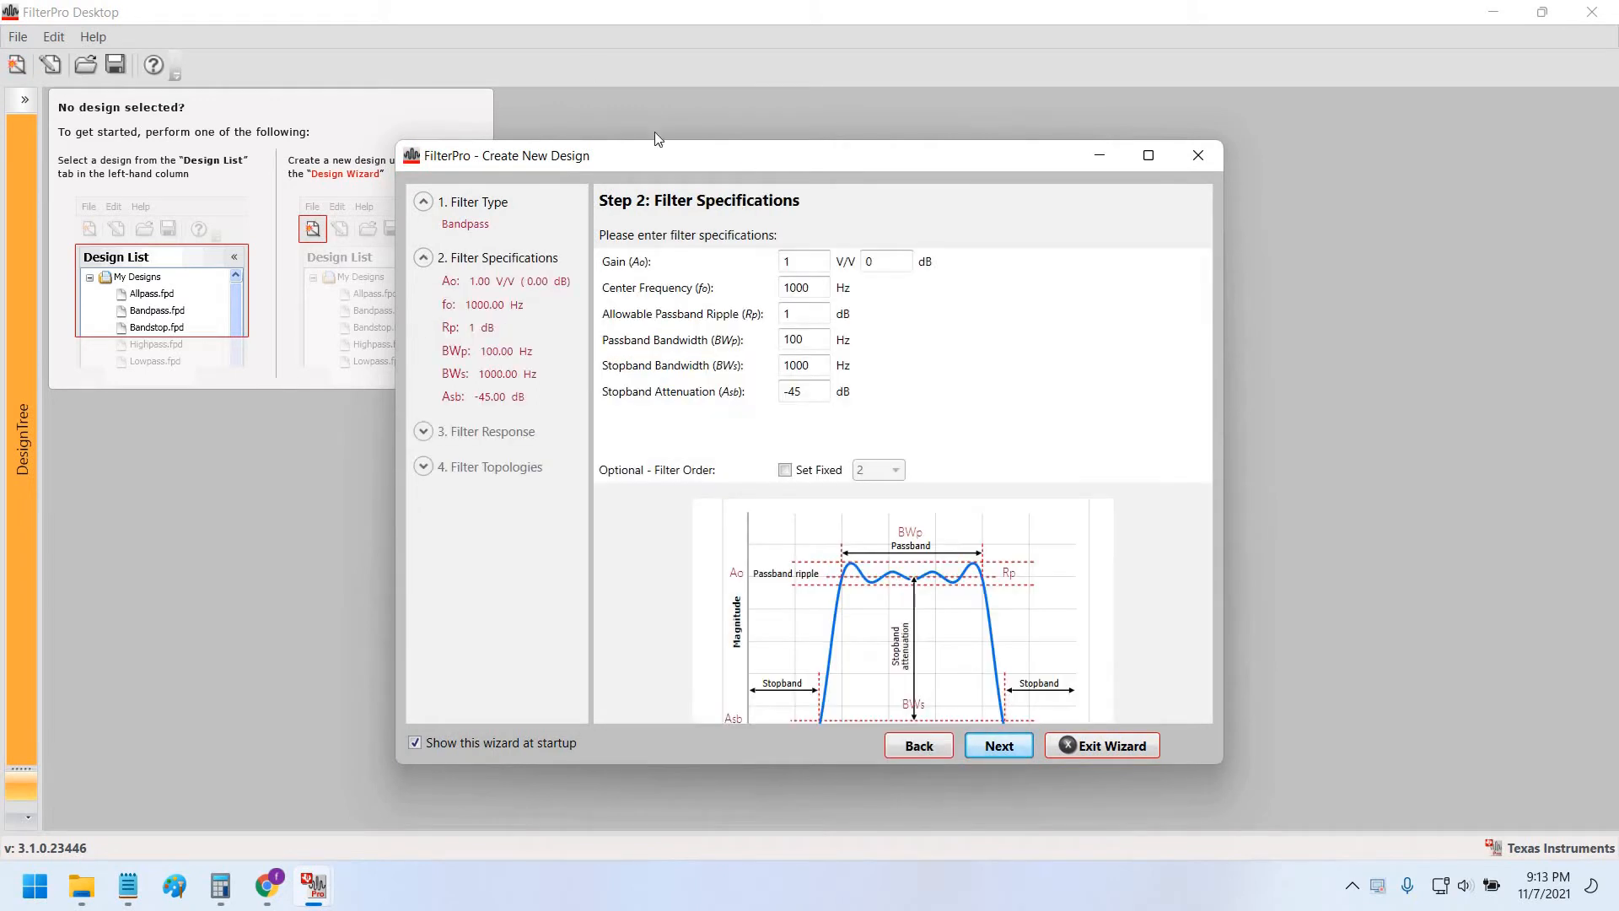
drag(654, 150, 504, 53)
drag(1071, 671, 1153, 753)
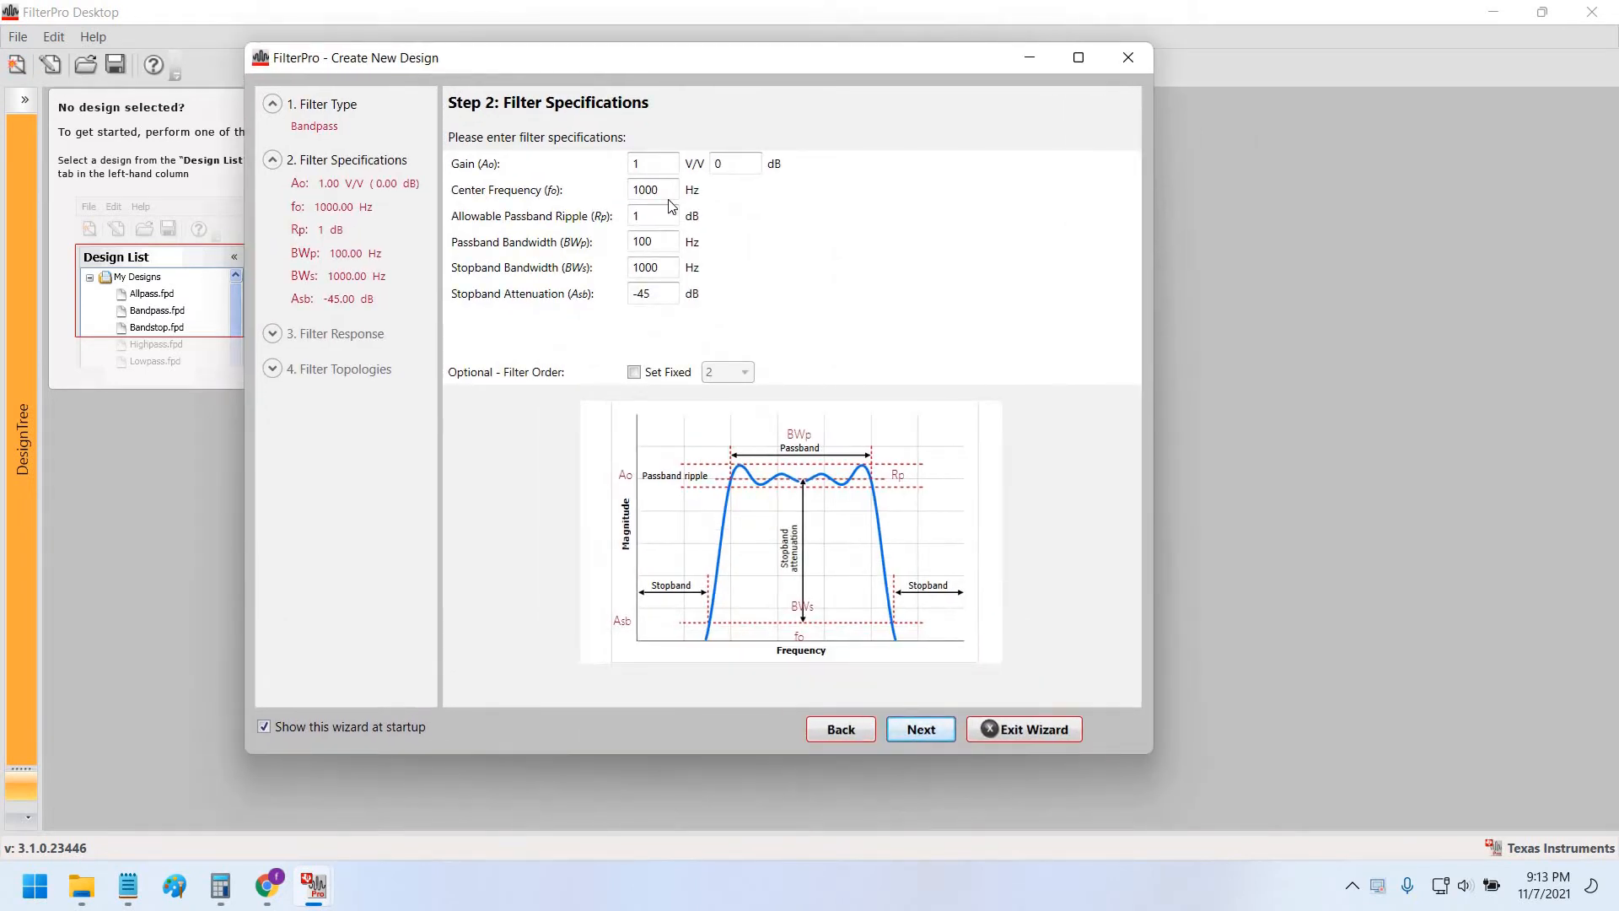
Enter gain 1 V/V, fo 1000 Hz, 1 dB ripple, BWp 100, BWs 1000, fixed order 2.
double_click(643, 163)
key(Tab)
key(Tab)
key(Tab)
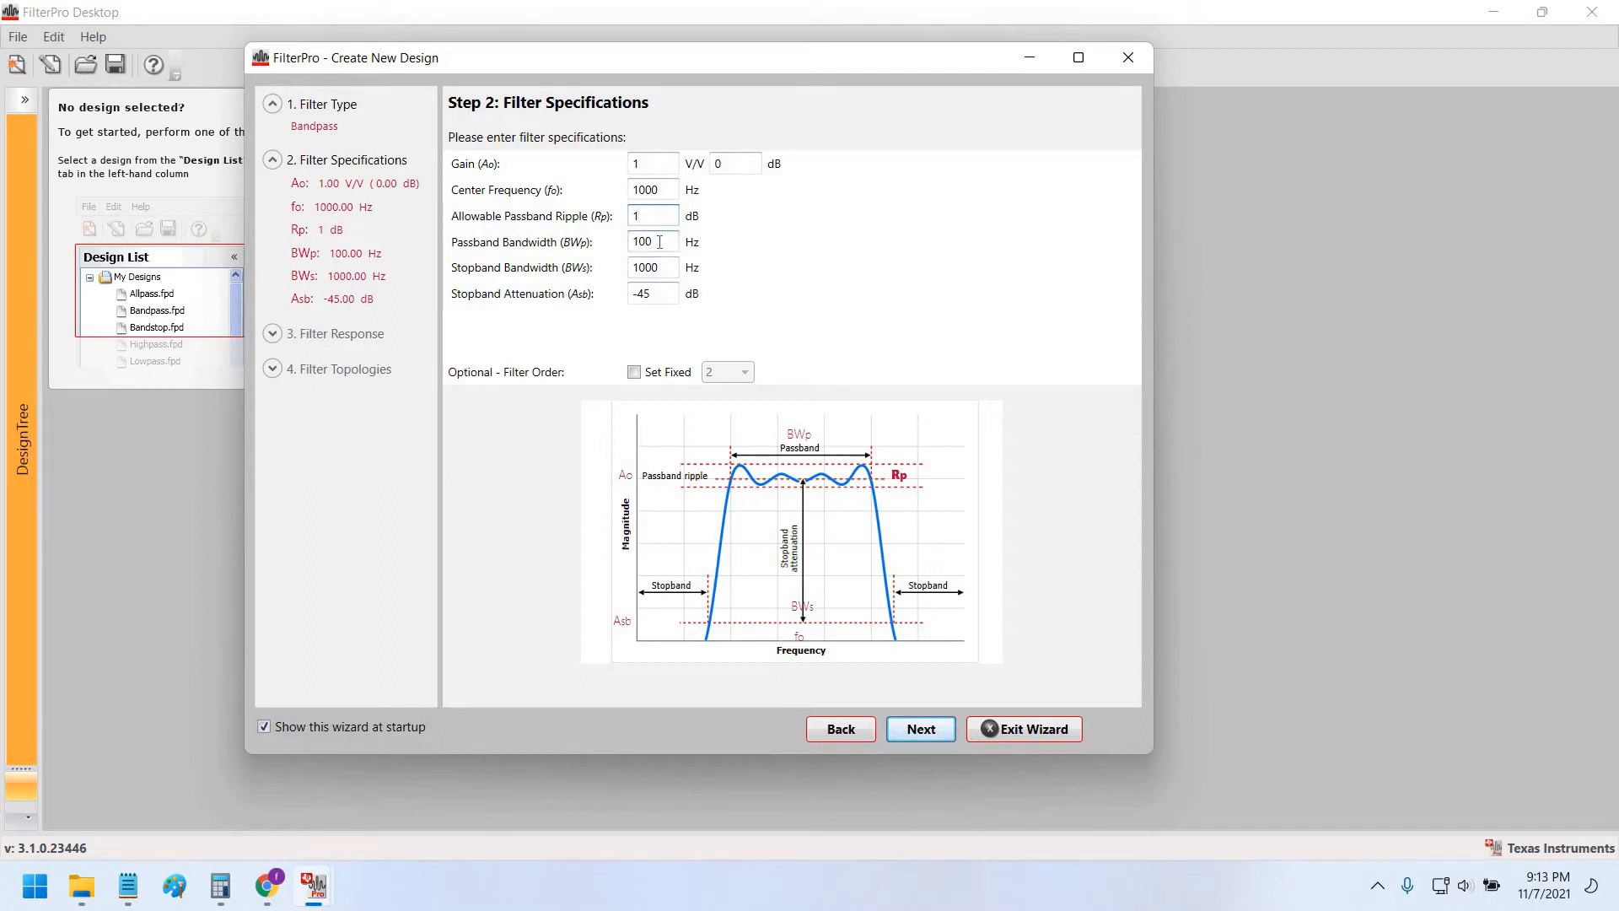
key(Tab)
click(666, 267)
drag(607, 63, 560, 57)
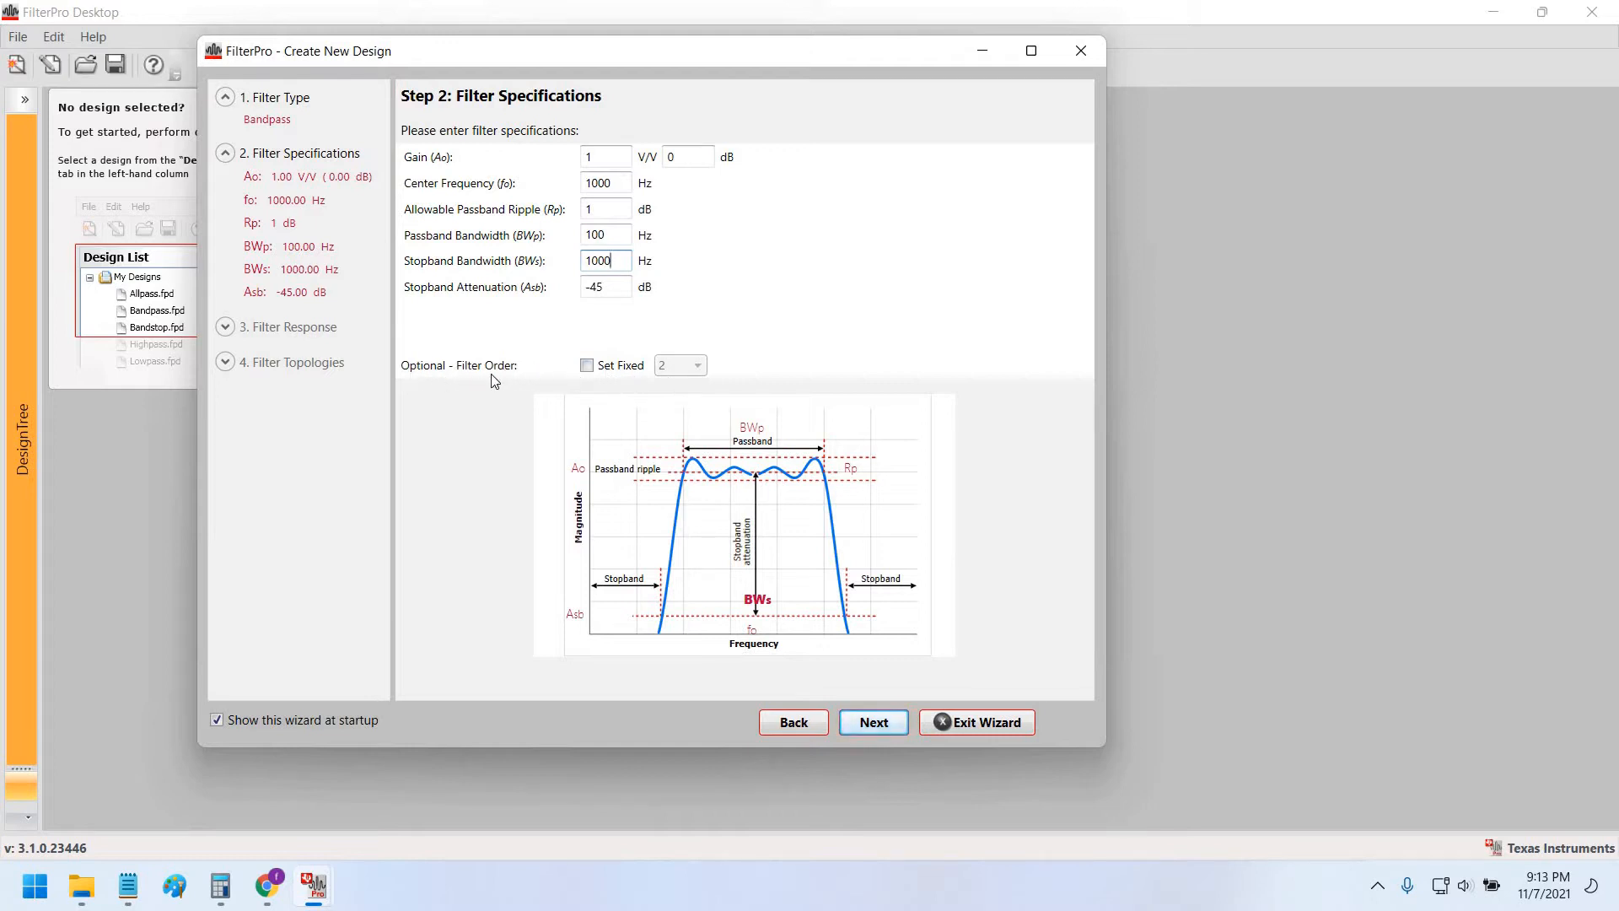
click(587, 366)
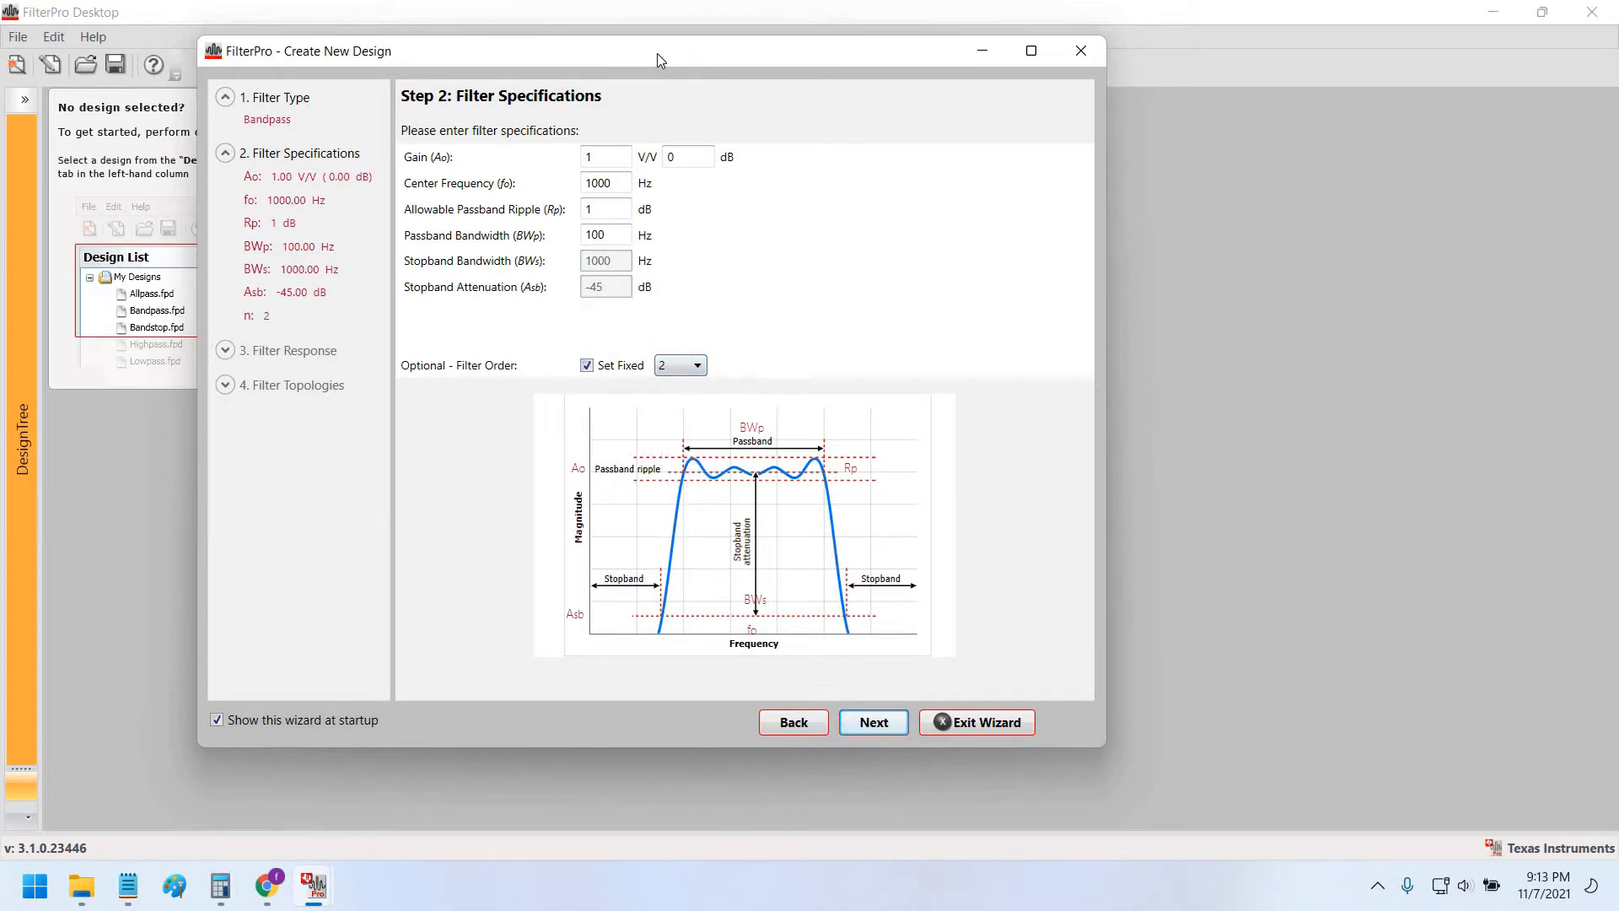
drag(656, 53, 640, 51)
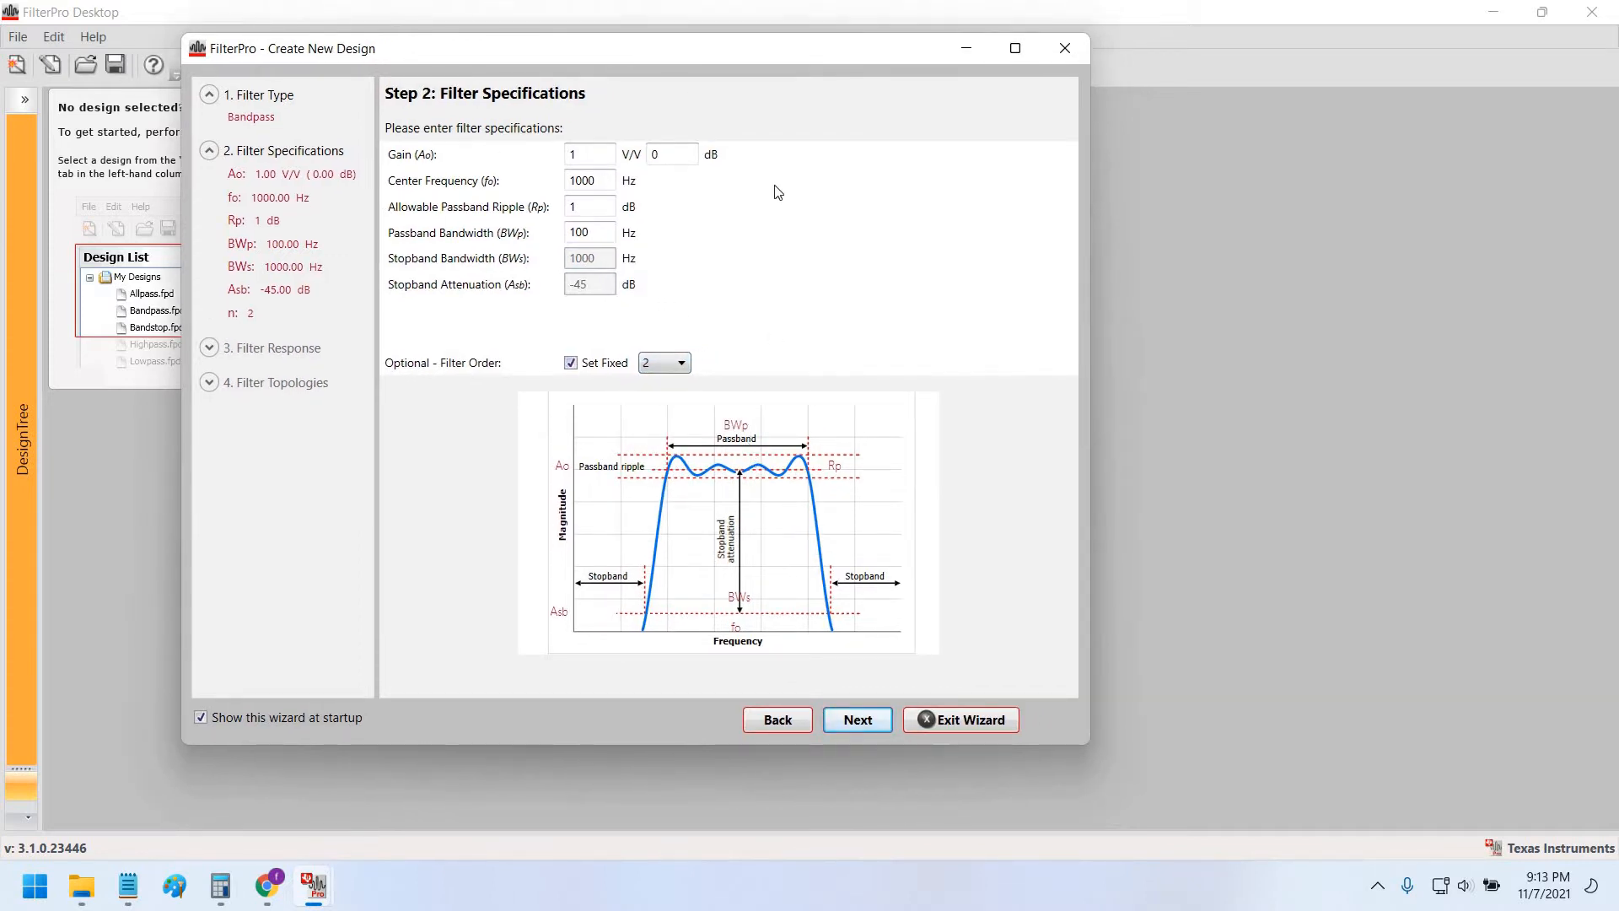
drag(822, 56, 829, 64)
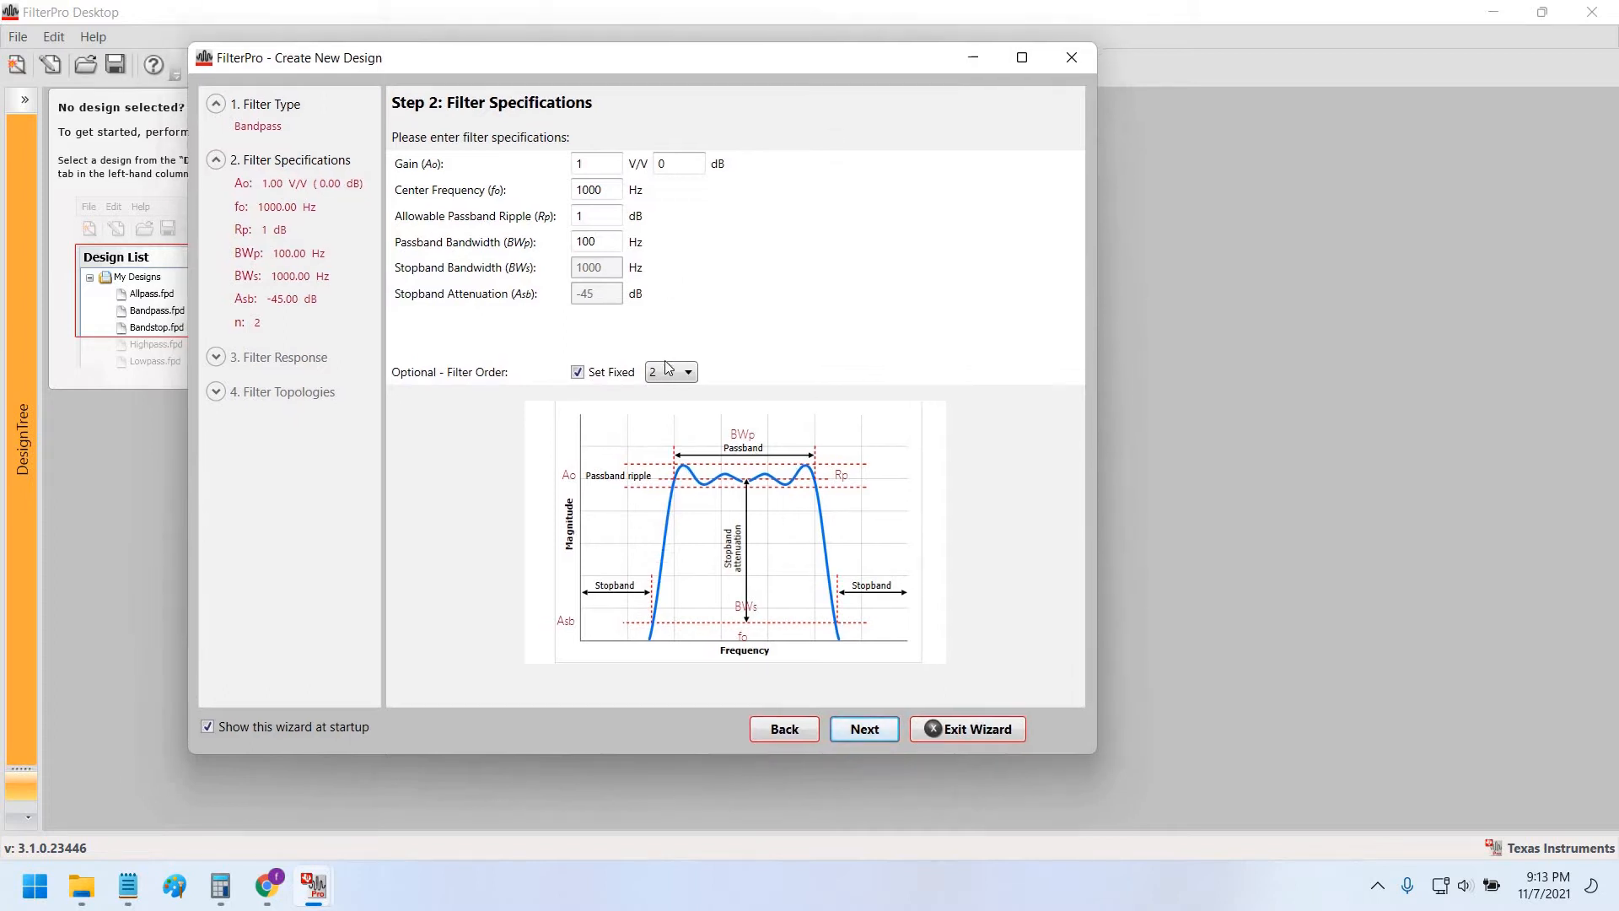
click(881, 735)
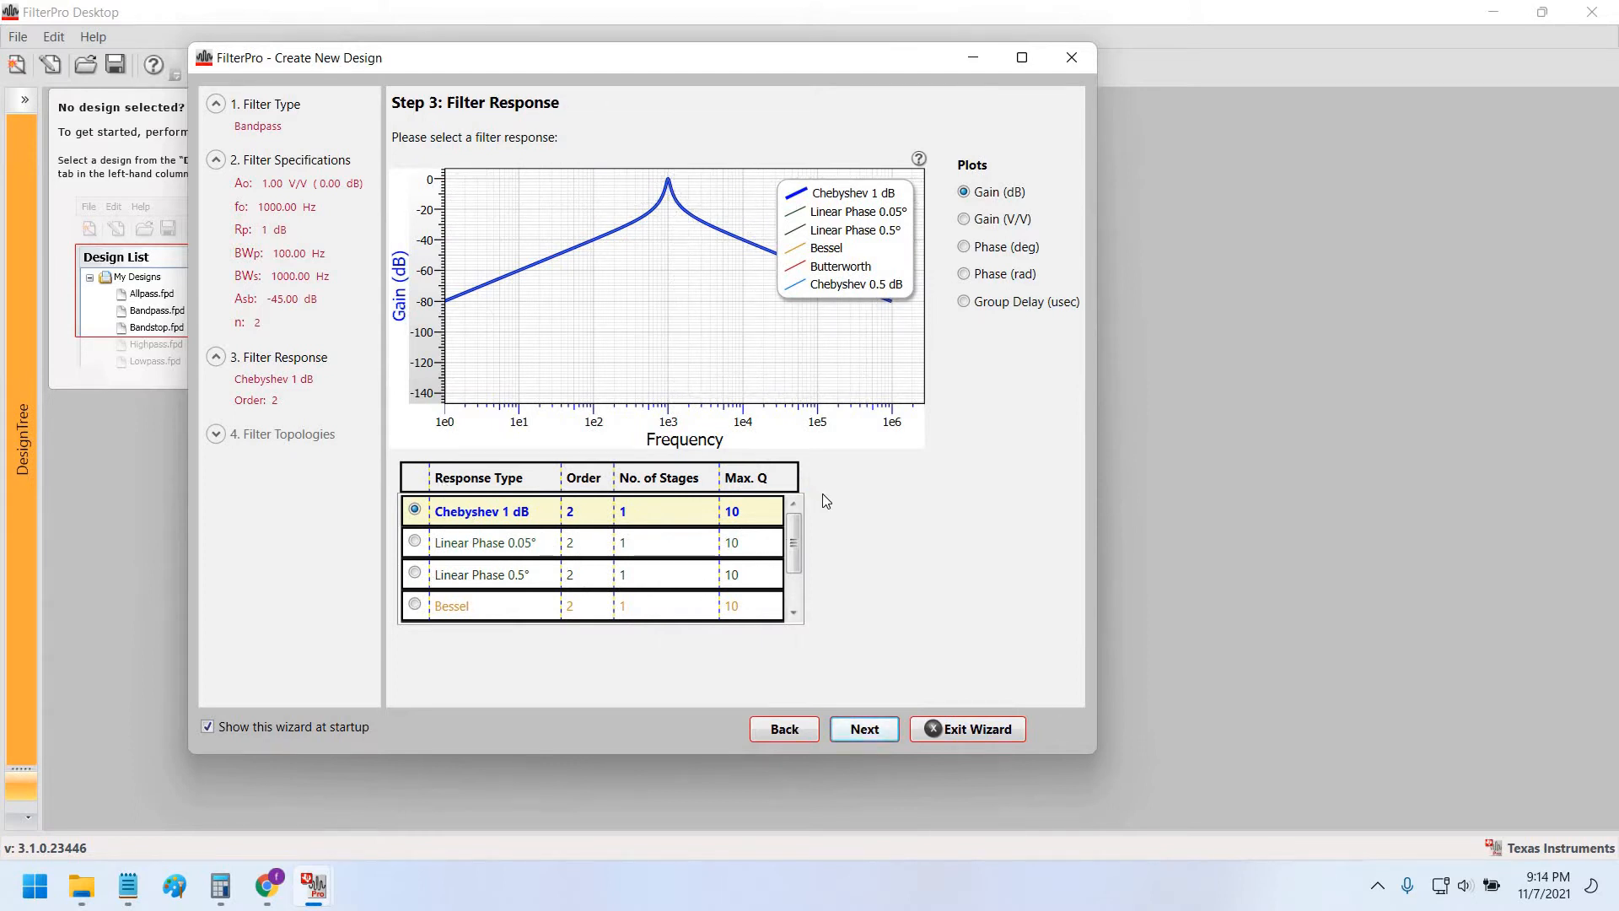
Select the order-2 Butterworth response and advance to the Multiple-Feedback topology step.
scroll(791, 570, down, 1)
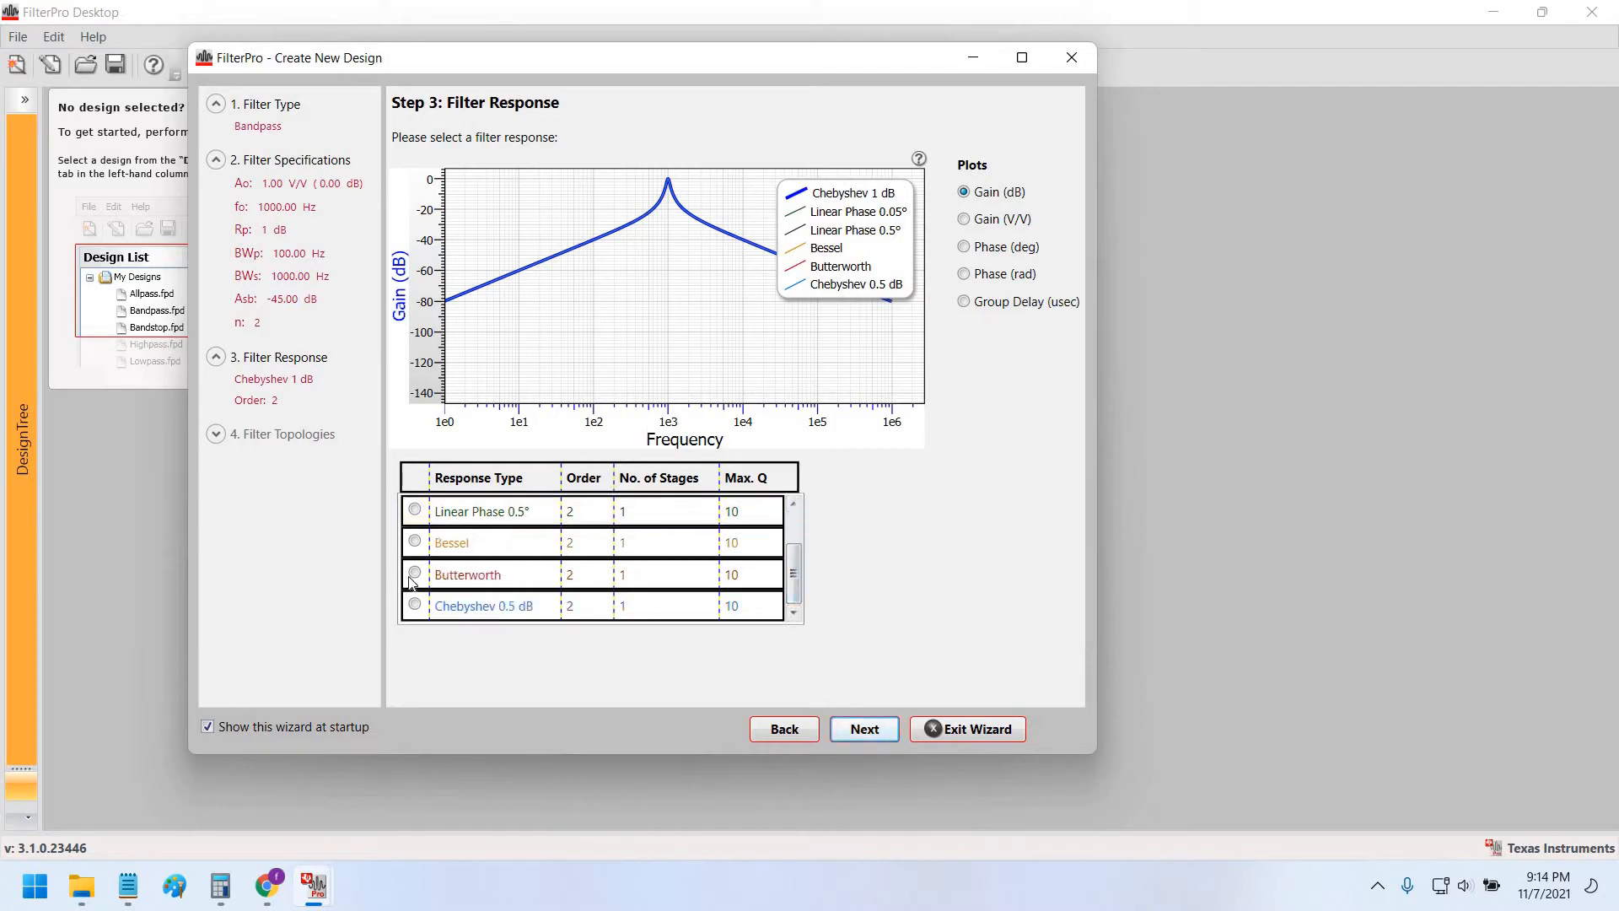
click(415, 573)
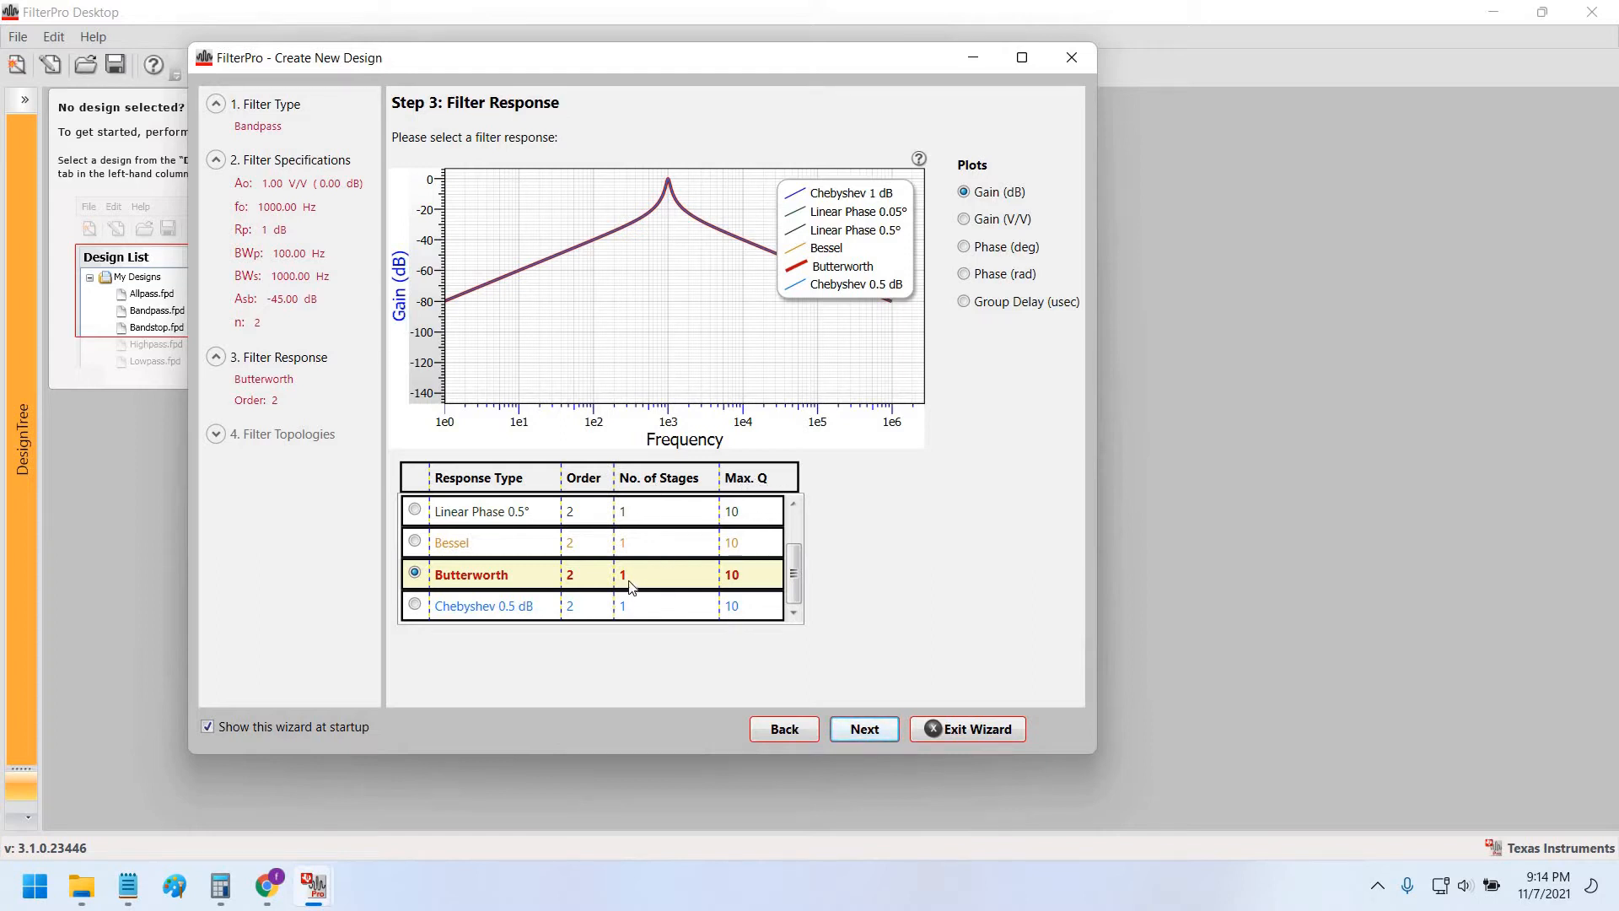
click(865, 728)
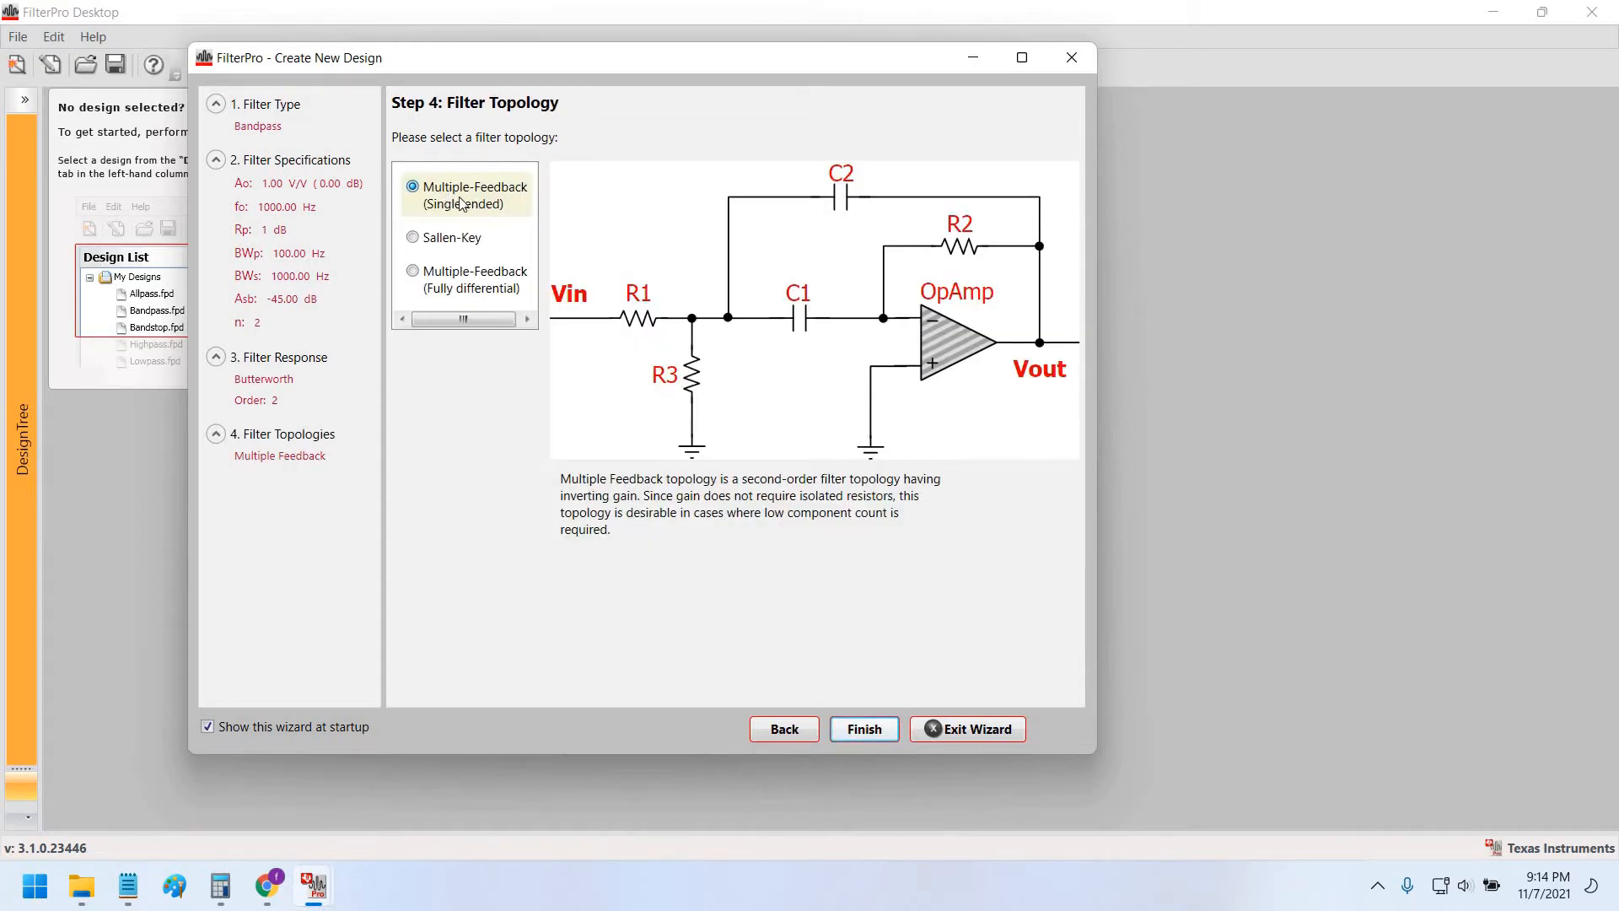
Finish the MFB bandpass design and read gain and phase values around the 1 kHz peak.
click(867, 732)
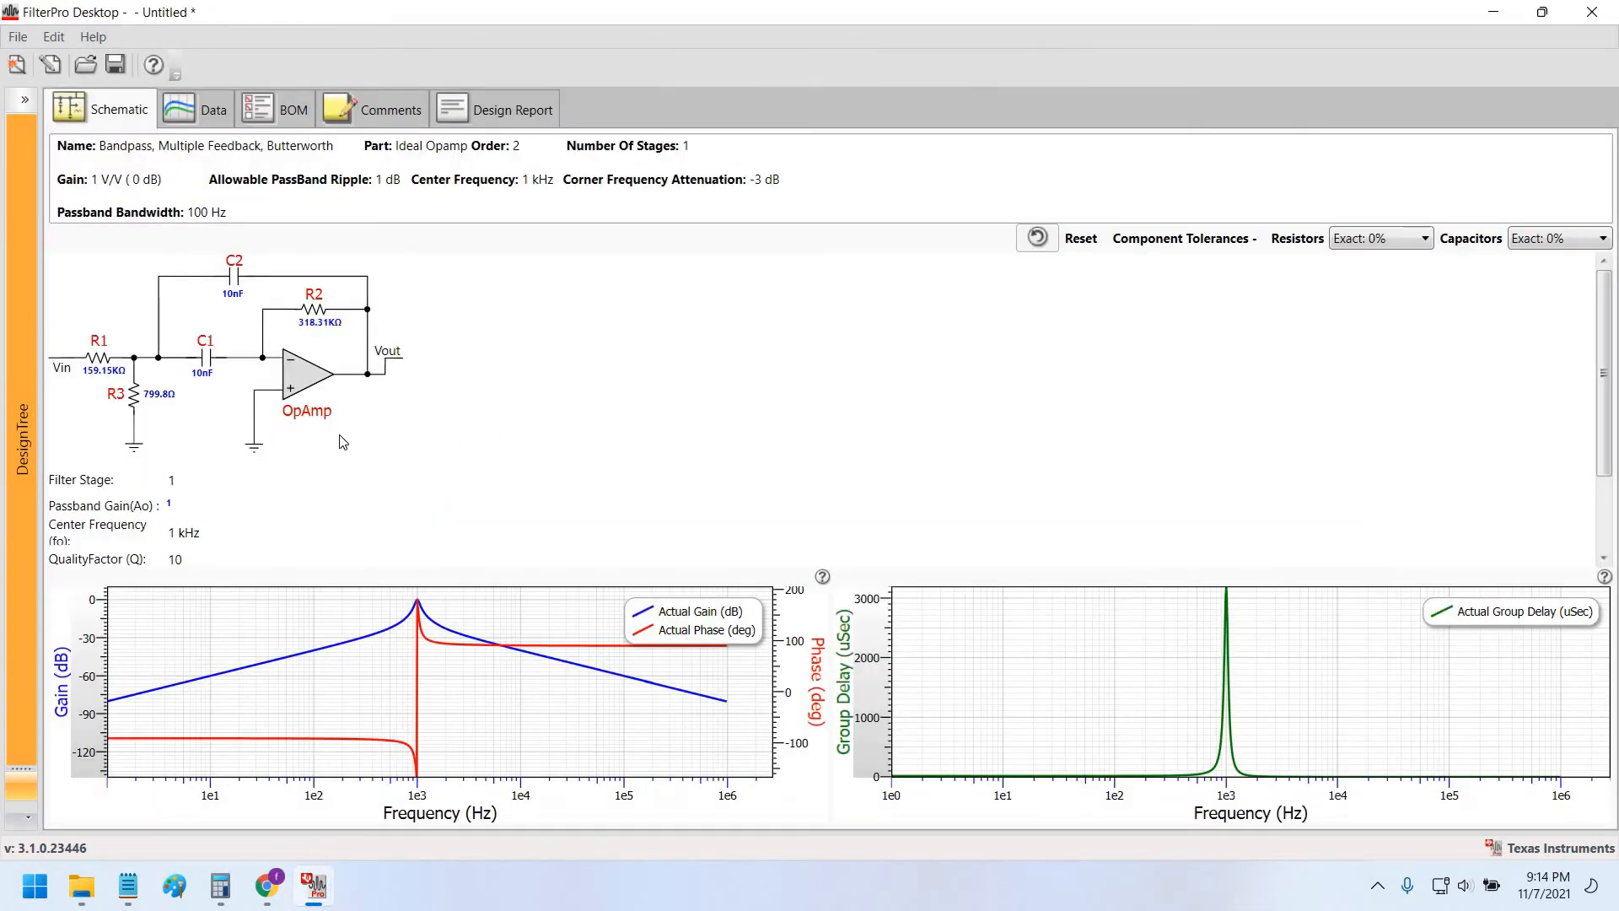
click(530, 735)
drag(349, 668, 144, 745)
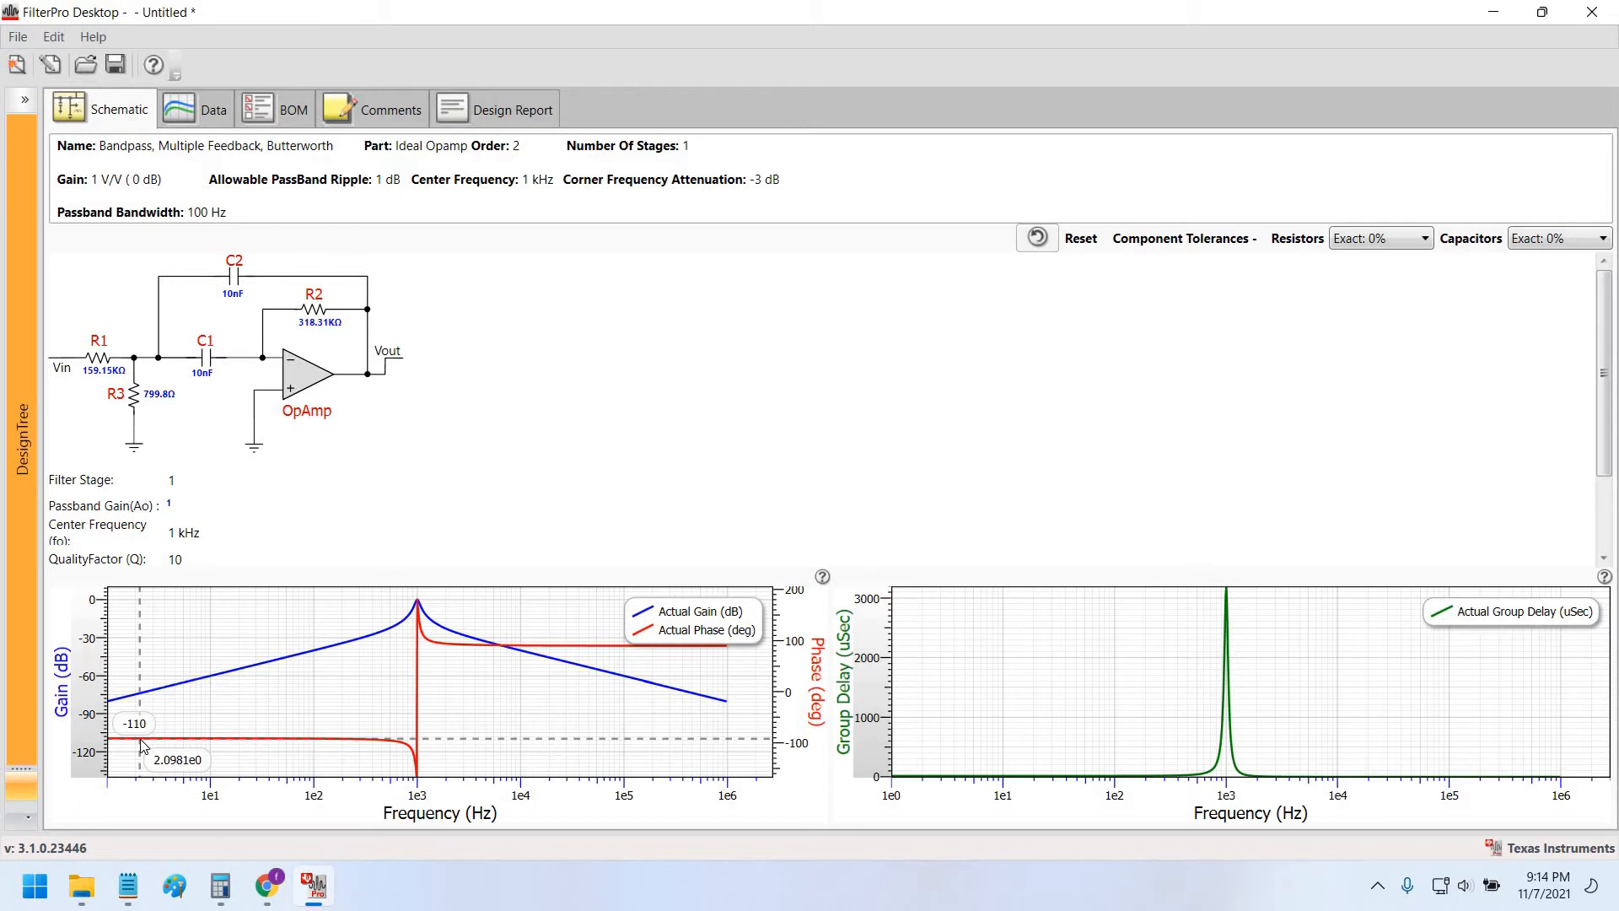
drag(144, 745, 434, 623)
Zoom and pan the gain plot onto the 1 kHz peak, then bring up the plot's view options.
scroll(469, 727, up, 5)
scroll(445, 645, up, 2)
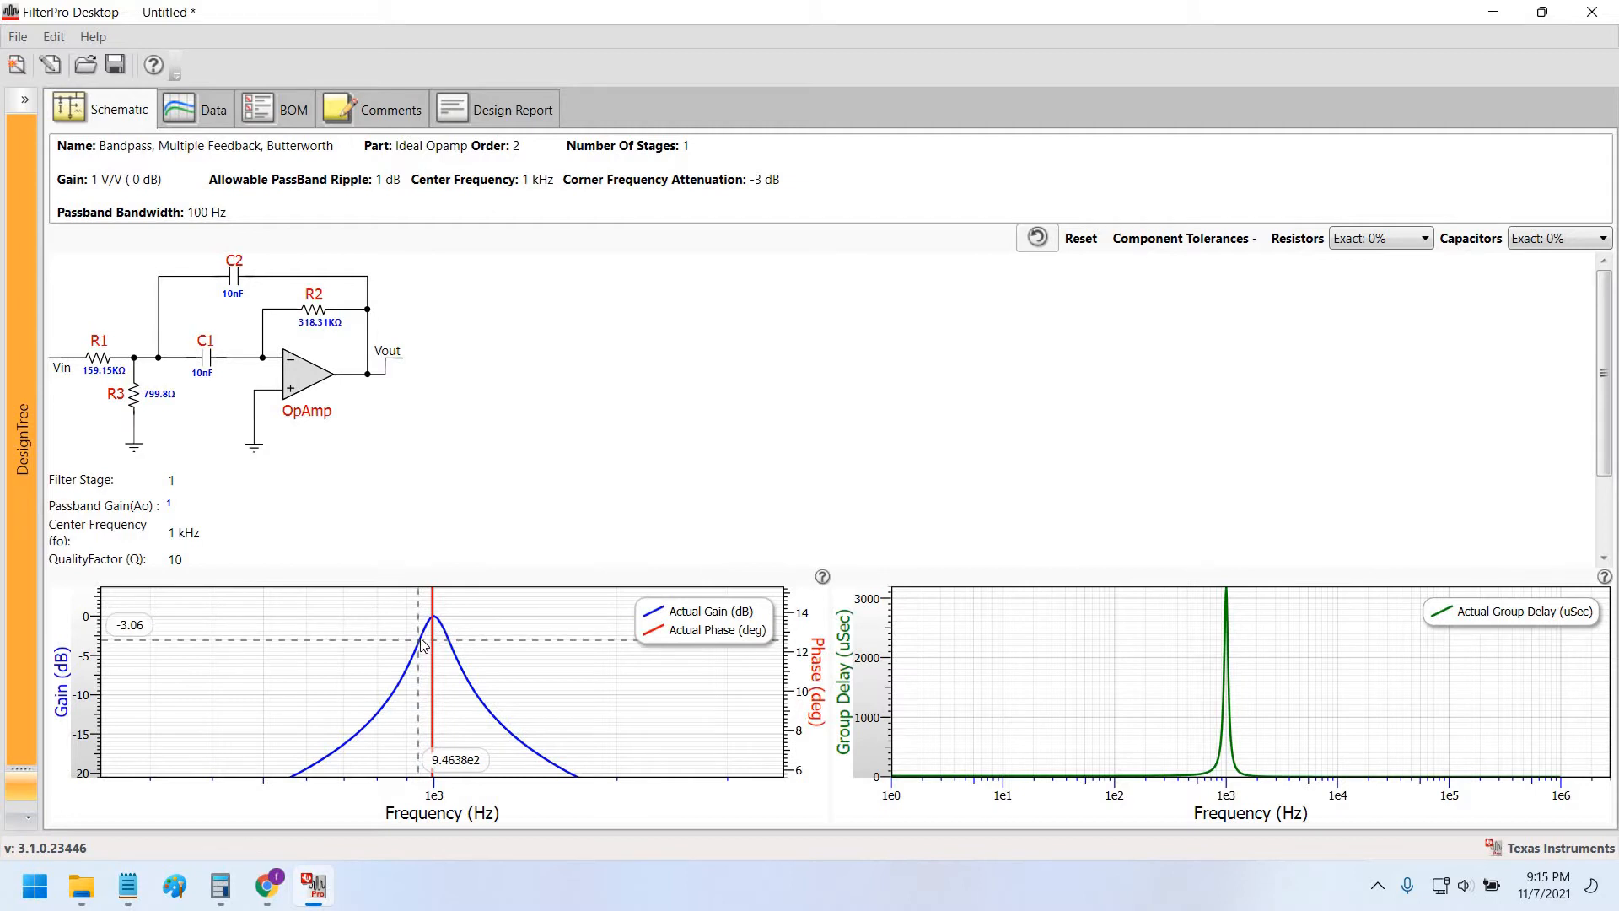
scroll(435, 647, up, 3)
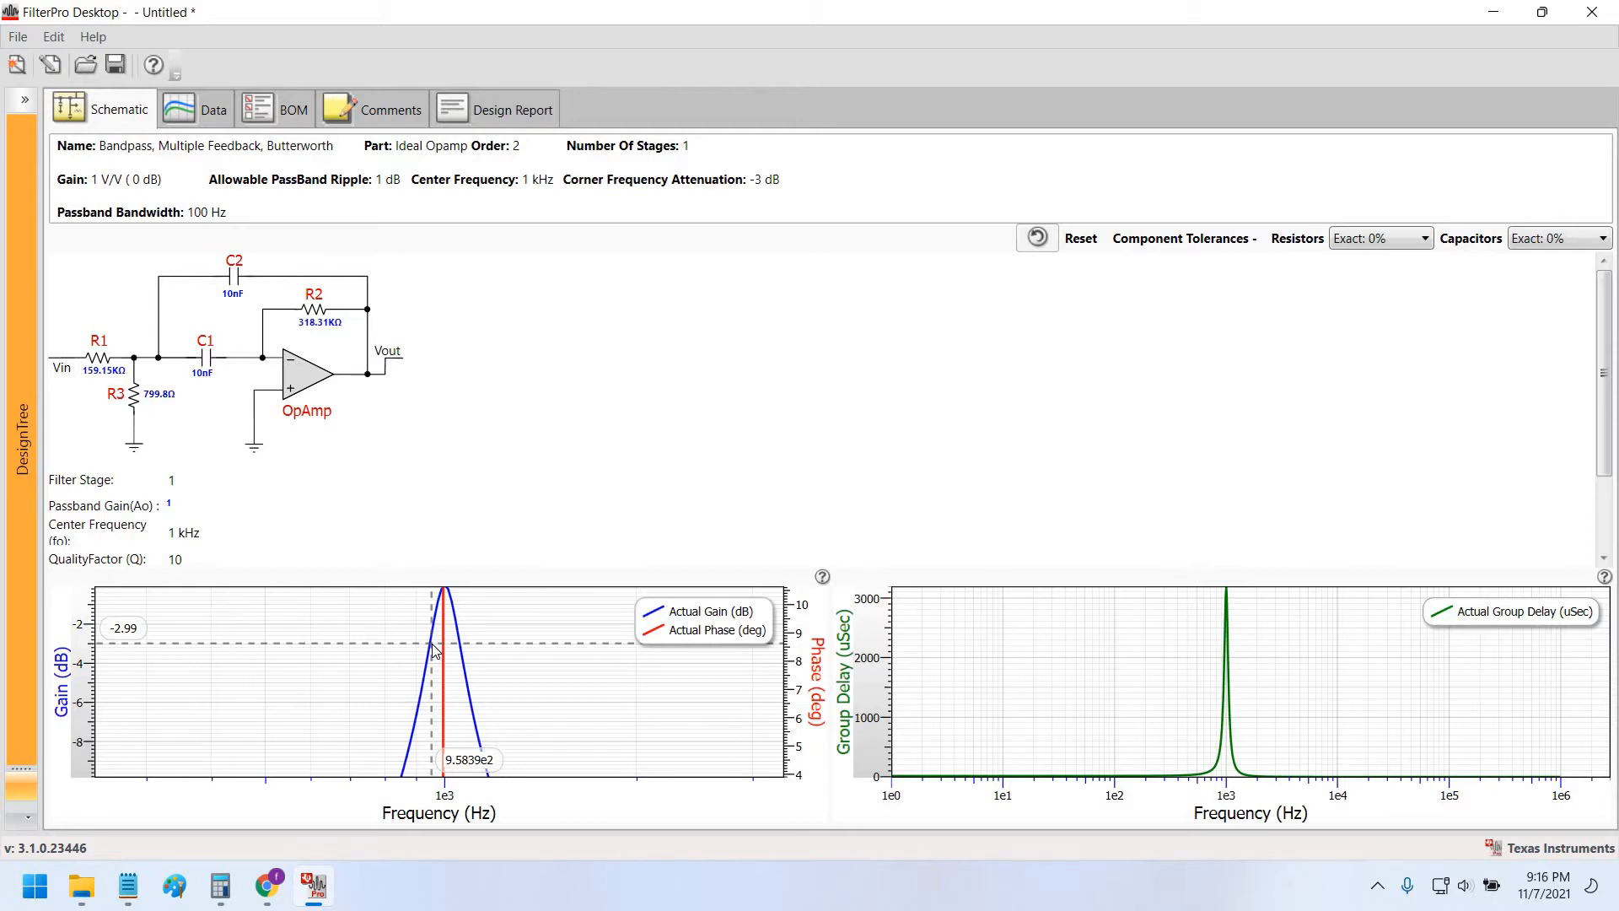
drag(432, 649, 428, 668)
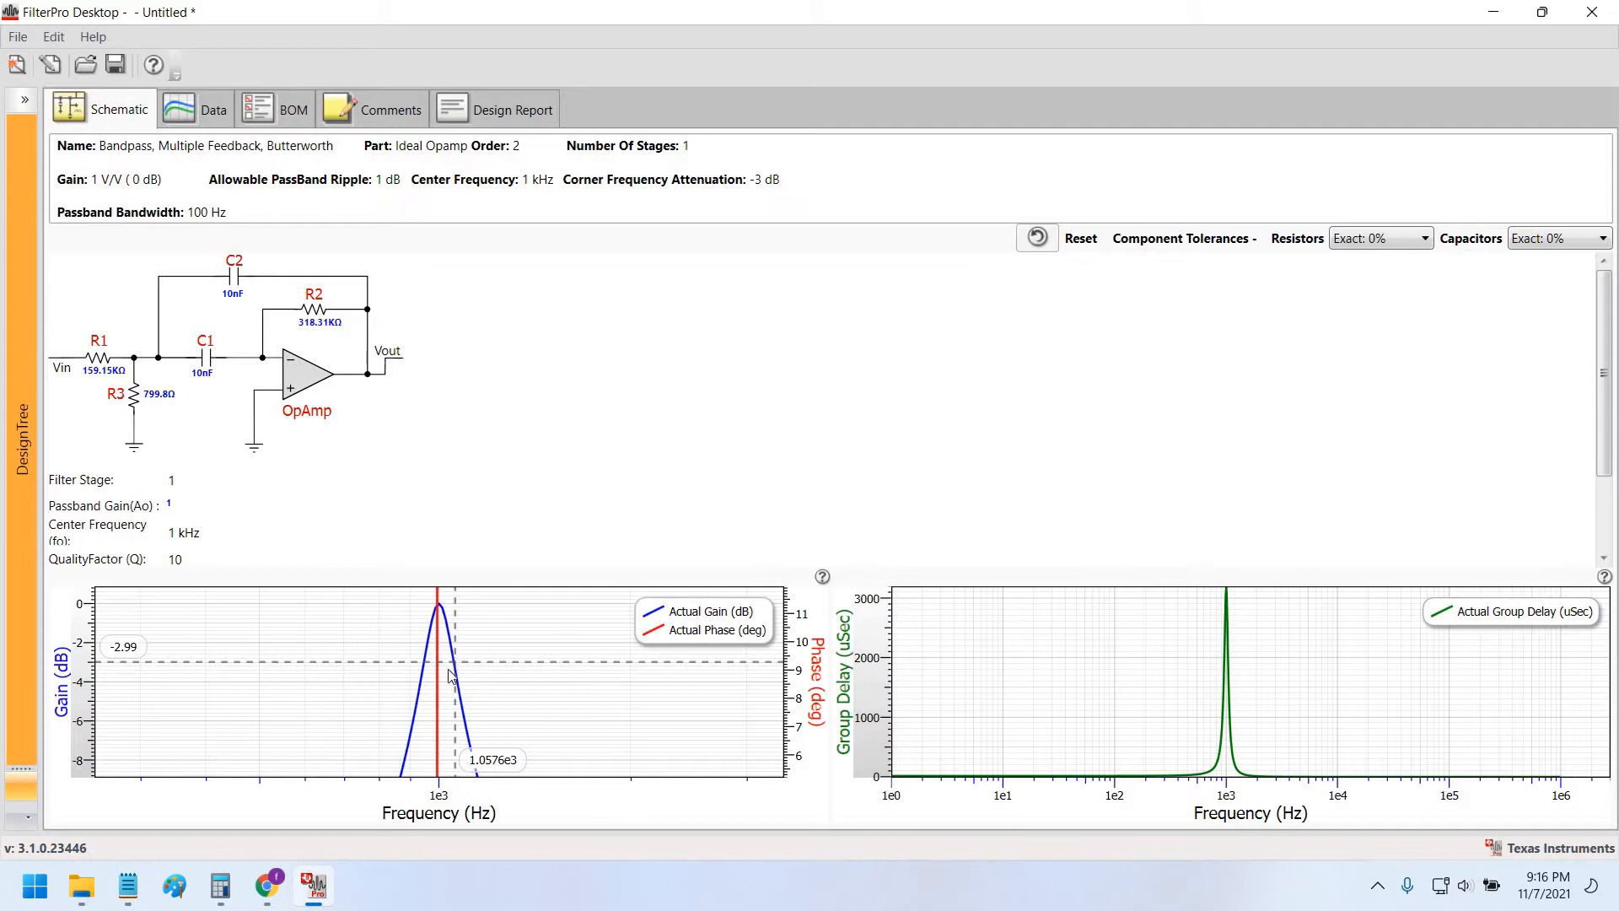
right_click(604, 698)
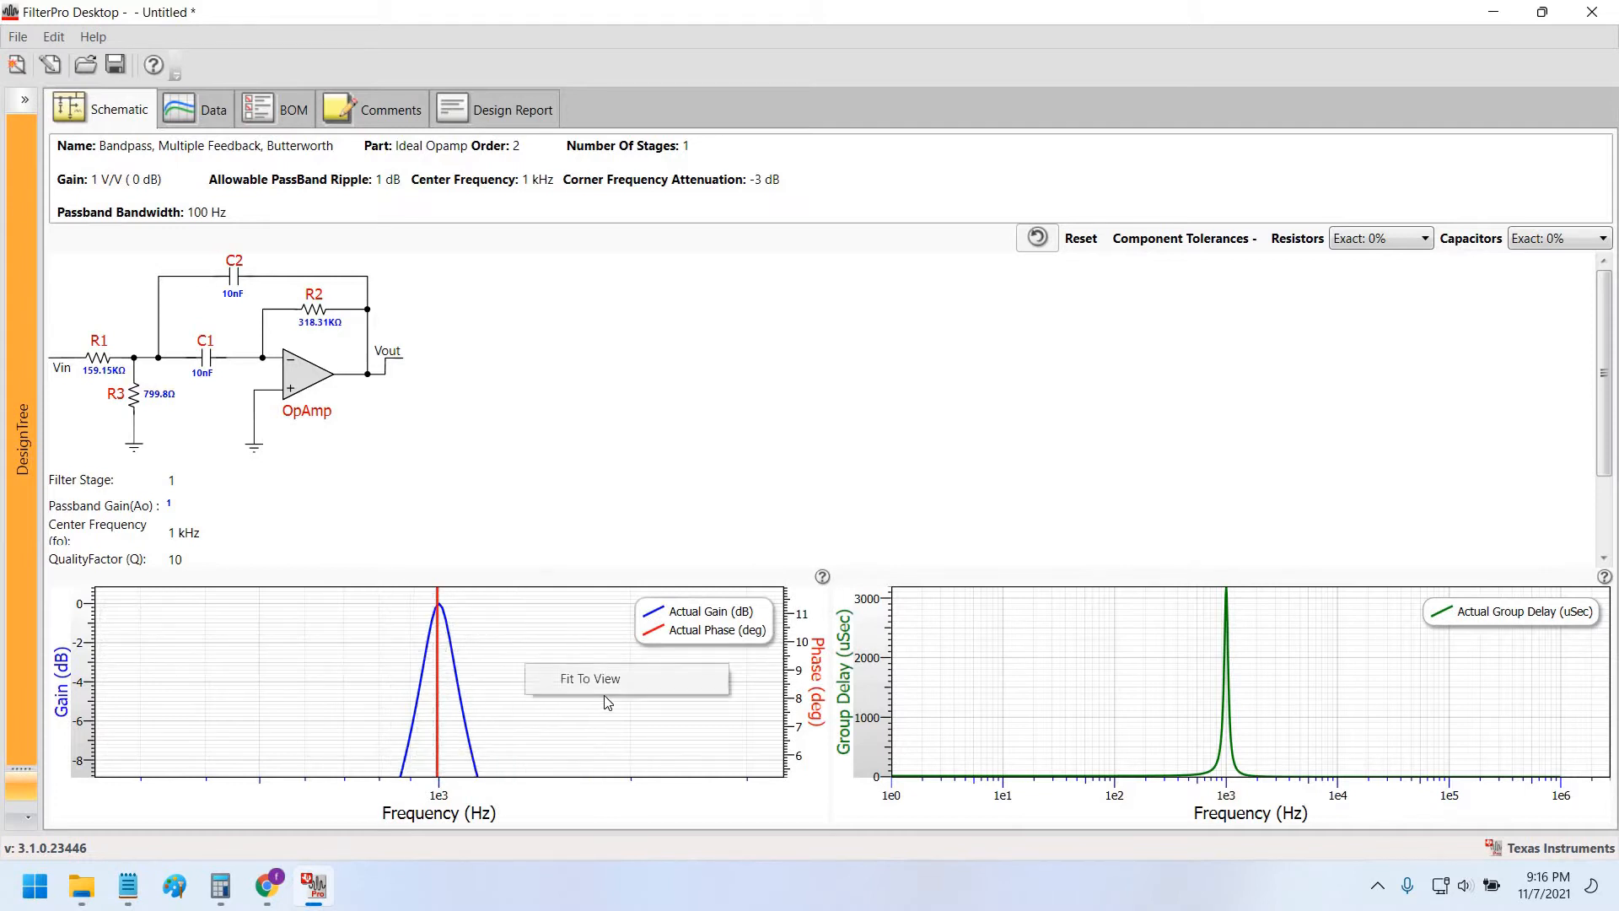
Apply Fit To View so the gain and phase plot spans 1 Hz to 1 MHz.
click(540, 684)
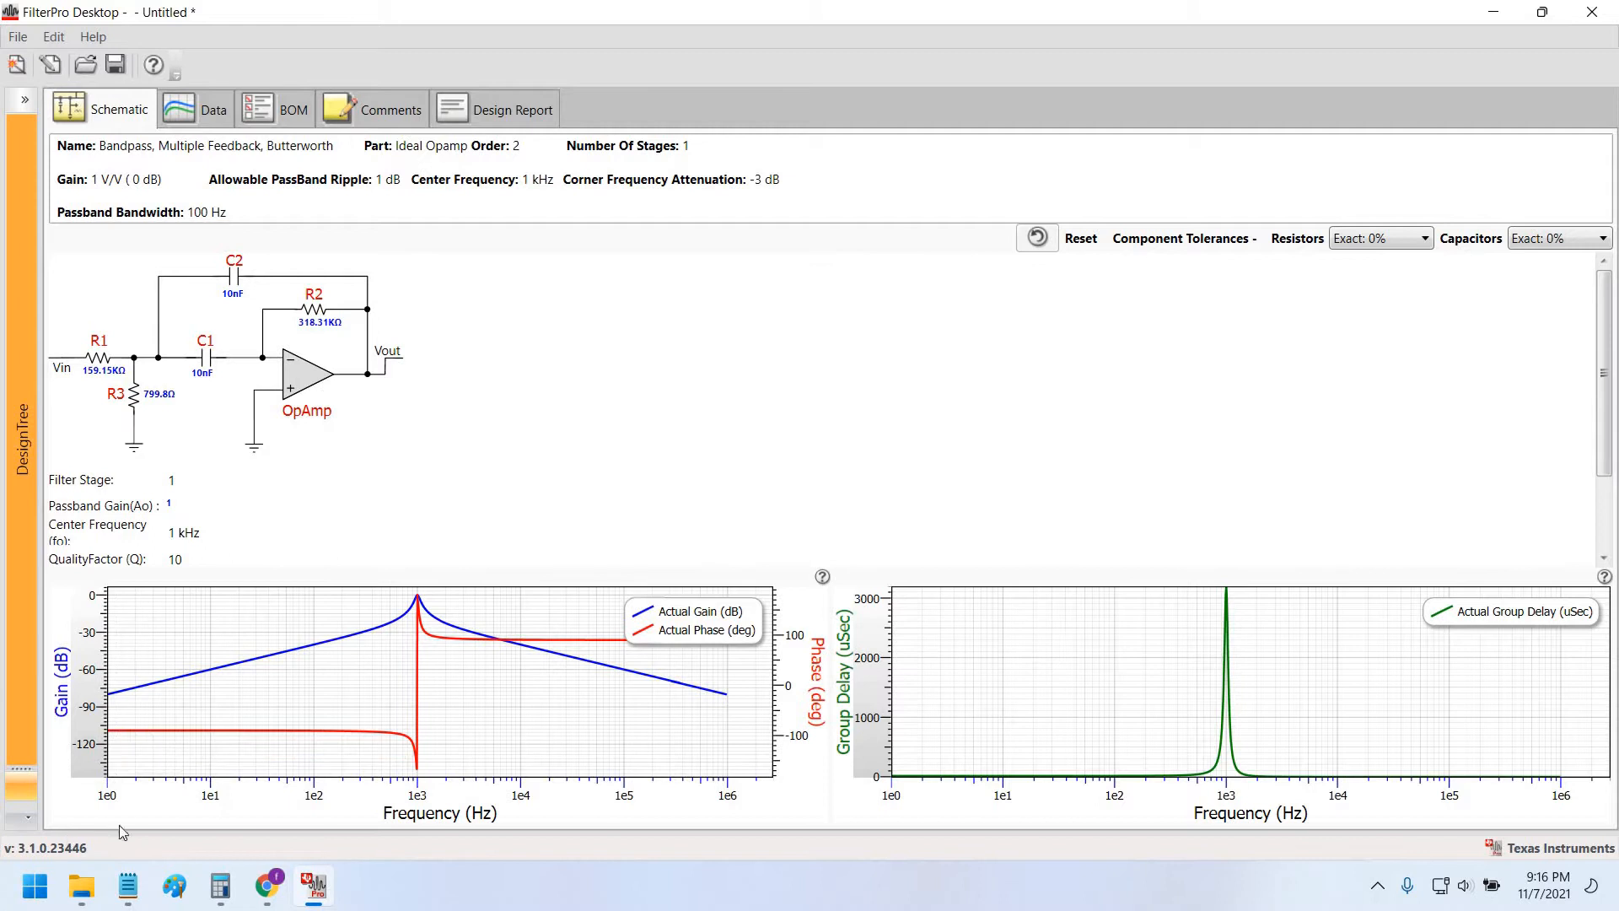
Launch LTspice XVII from the Start menu and start a new blank schematic.
click(34, 886)
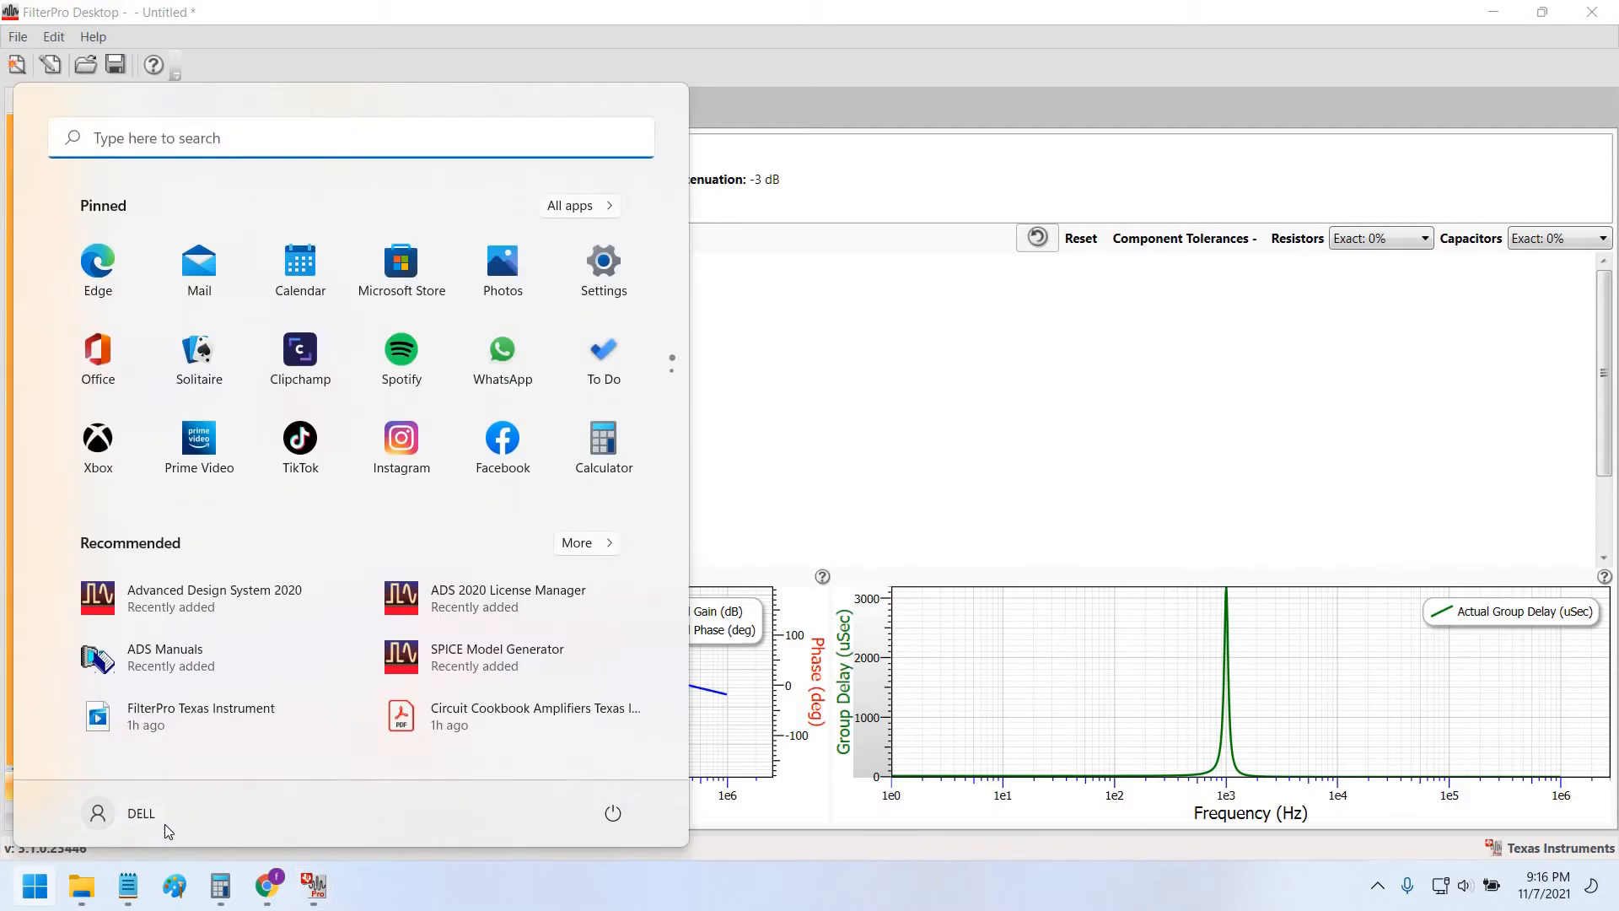
text(ltspic)
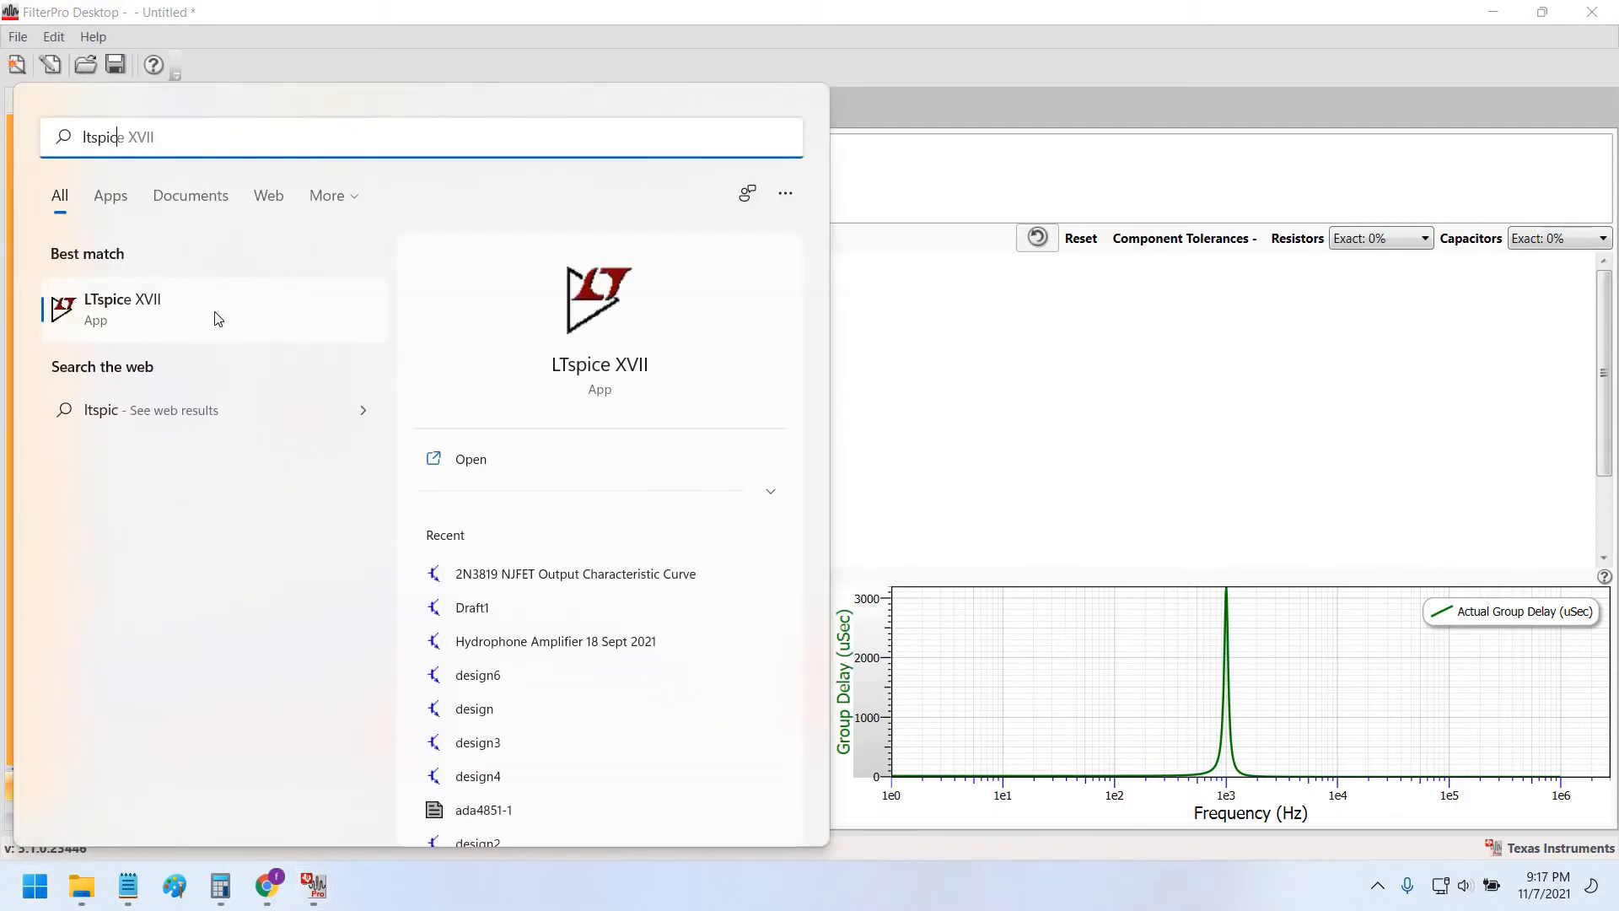
click(218, 317)
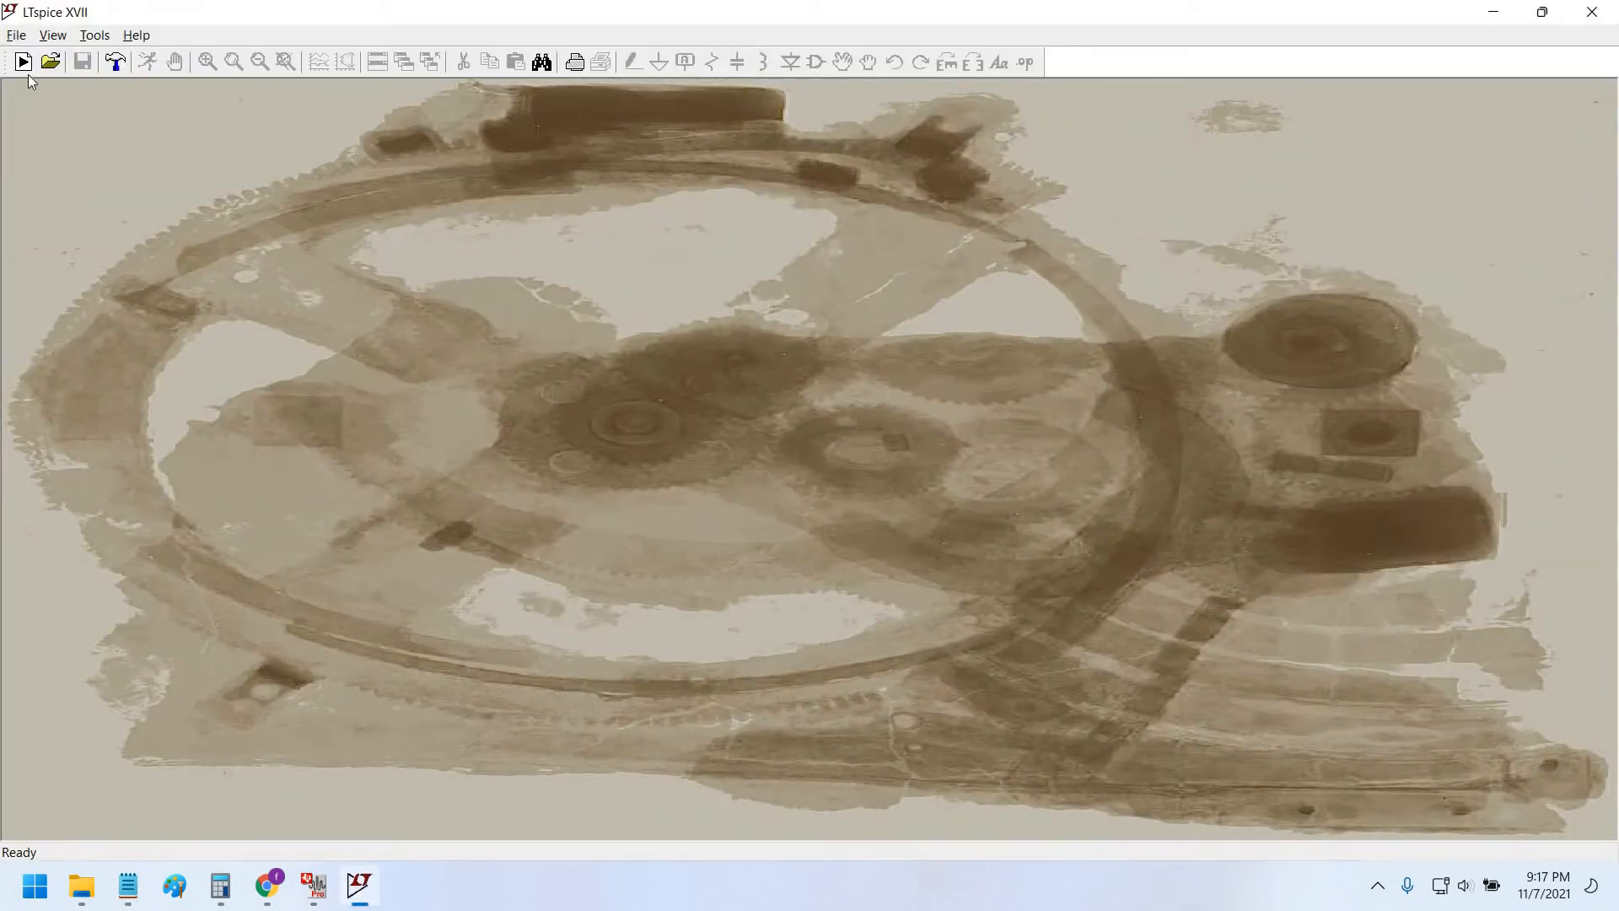
click(24, 62)
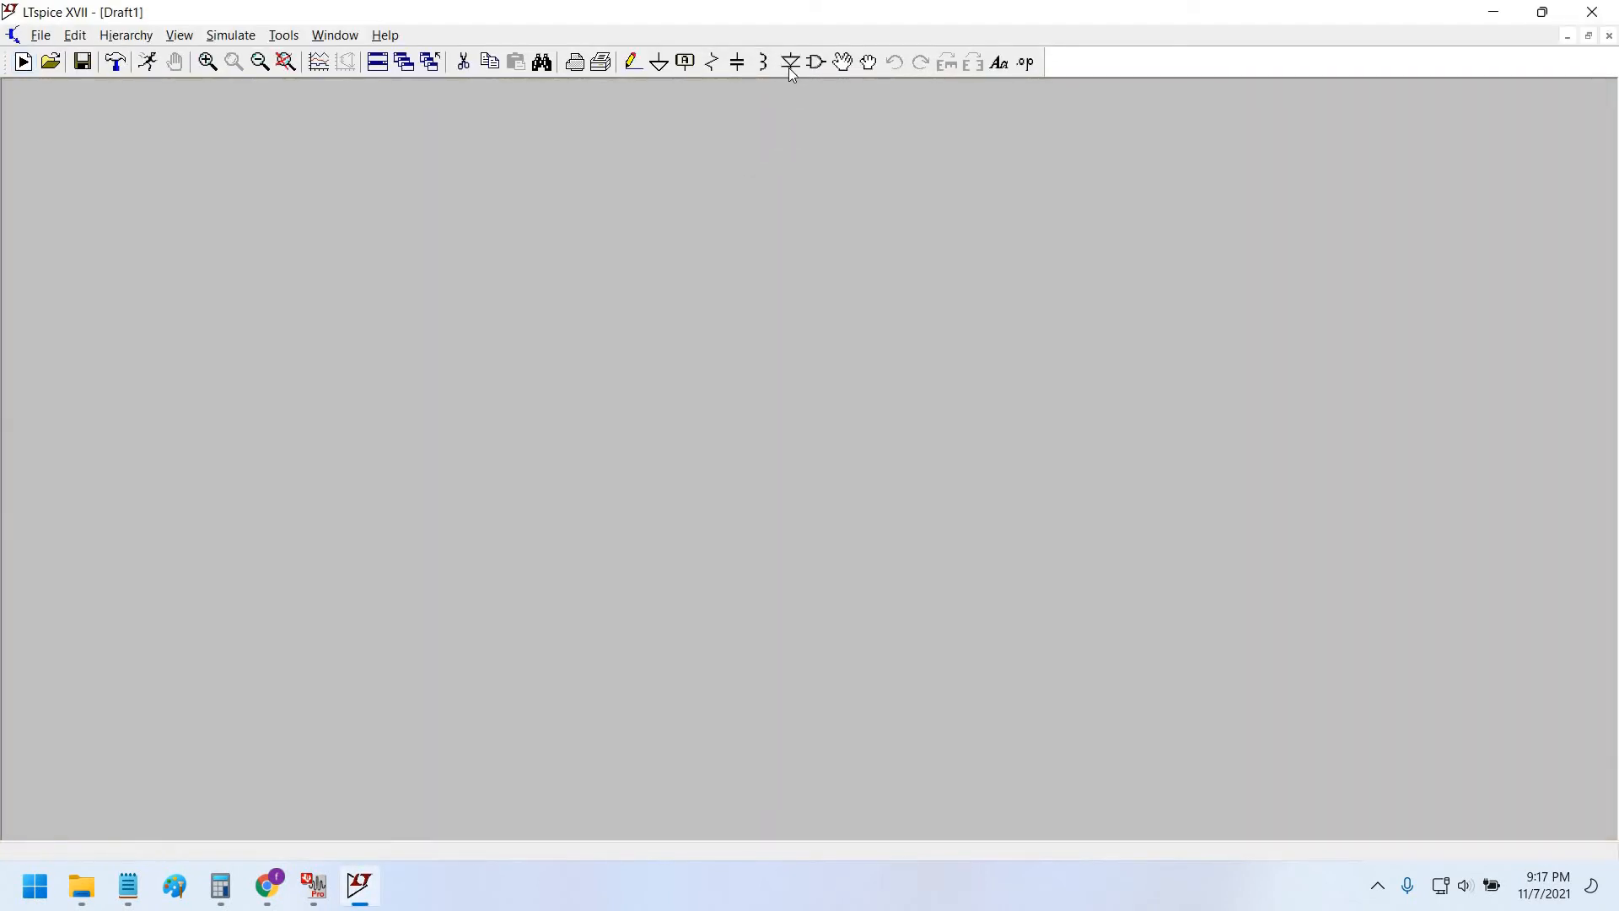
Place an AD549 op-amp from the OpAmps folder as U1 on the schematic.
click(815, 64)
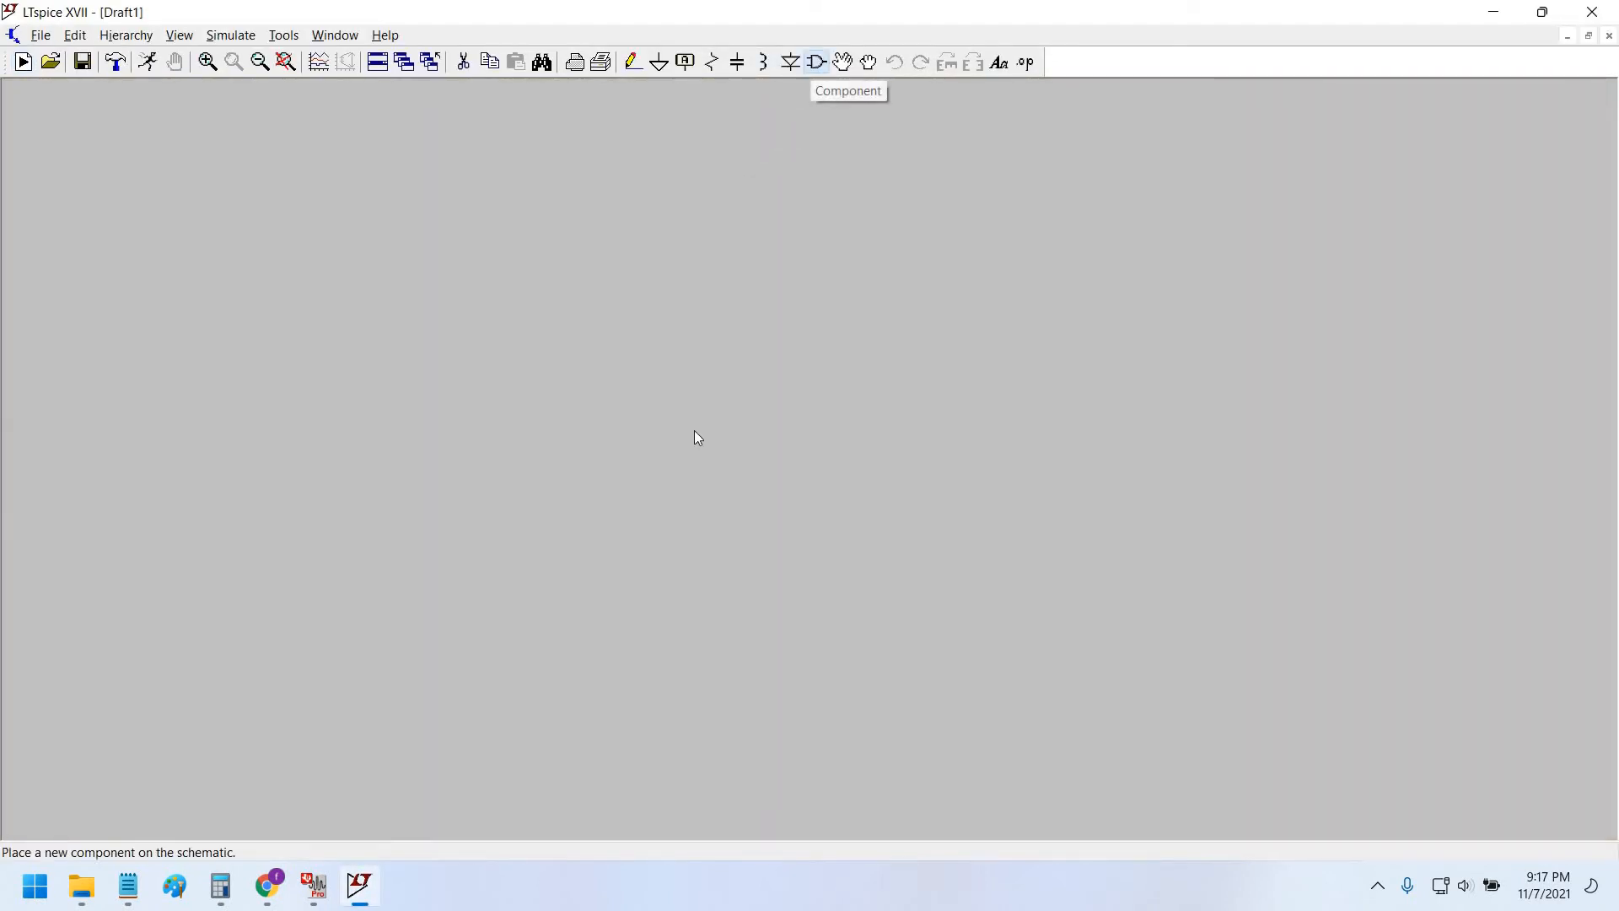
drag(723, 222, 366, 149)
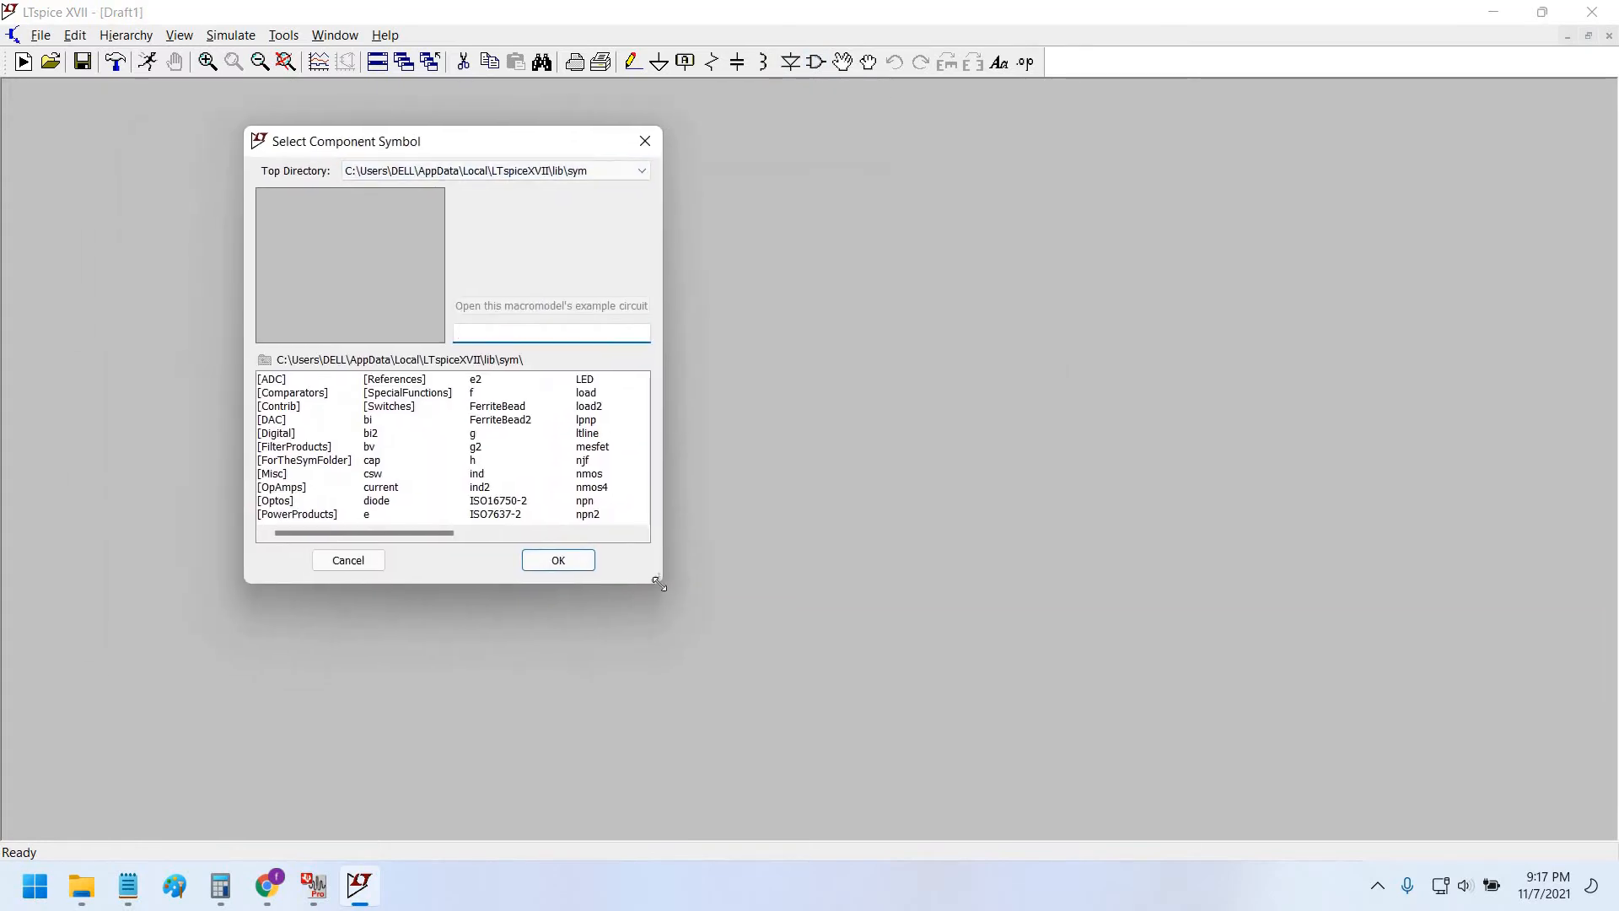
drag(658, 578, 1140, 740)
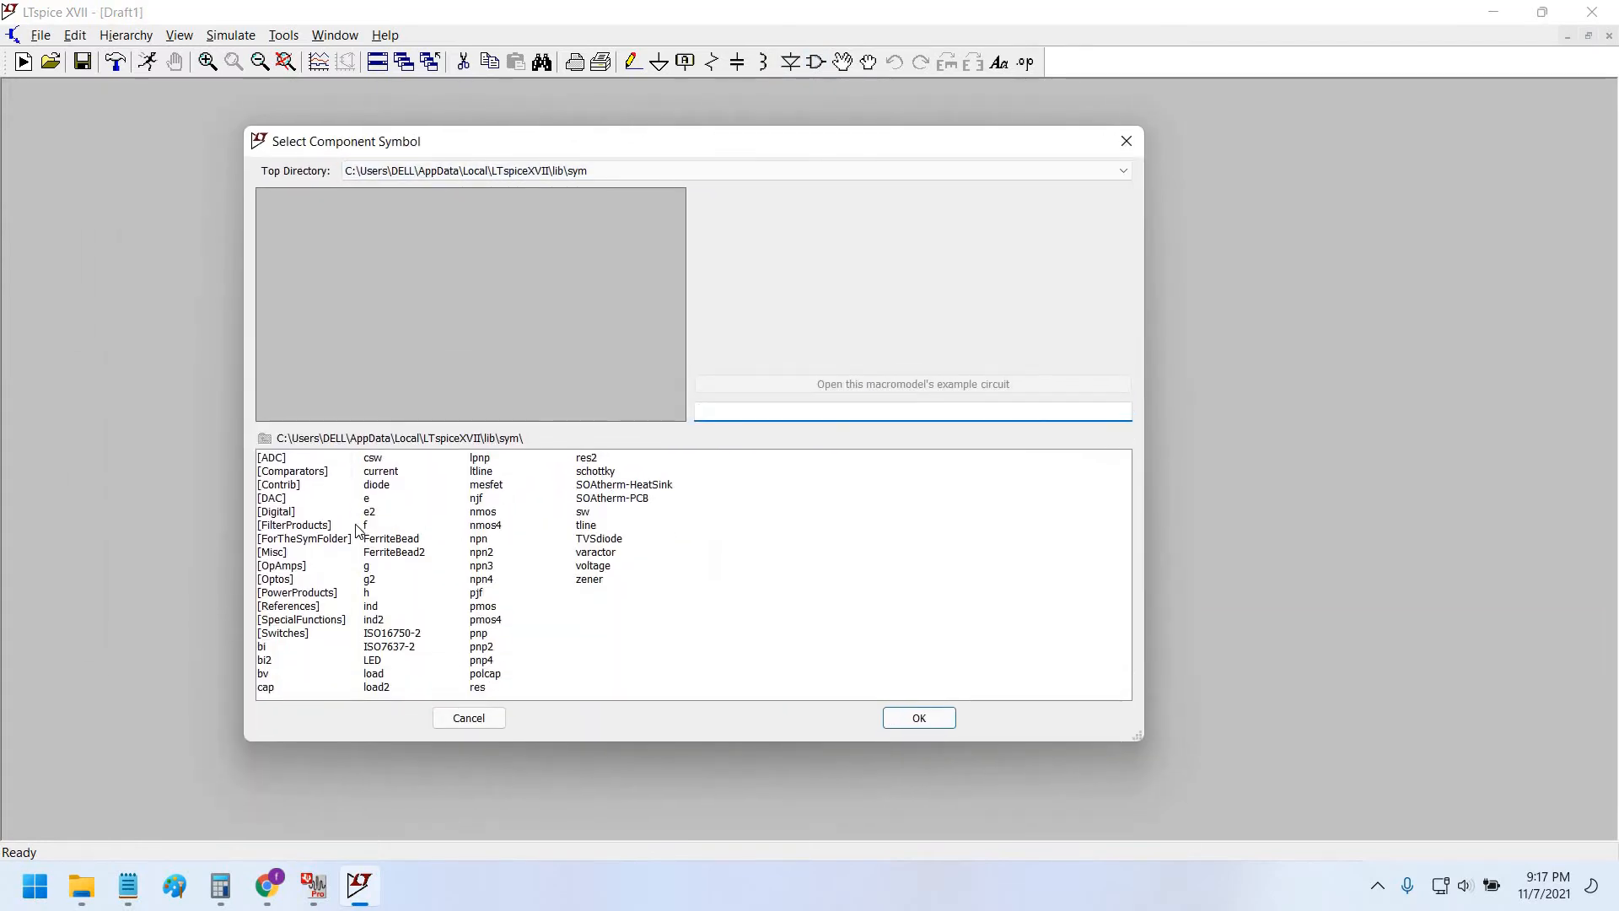
key(Tab)
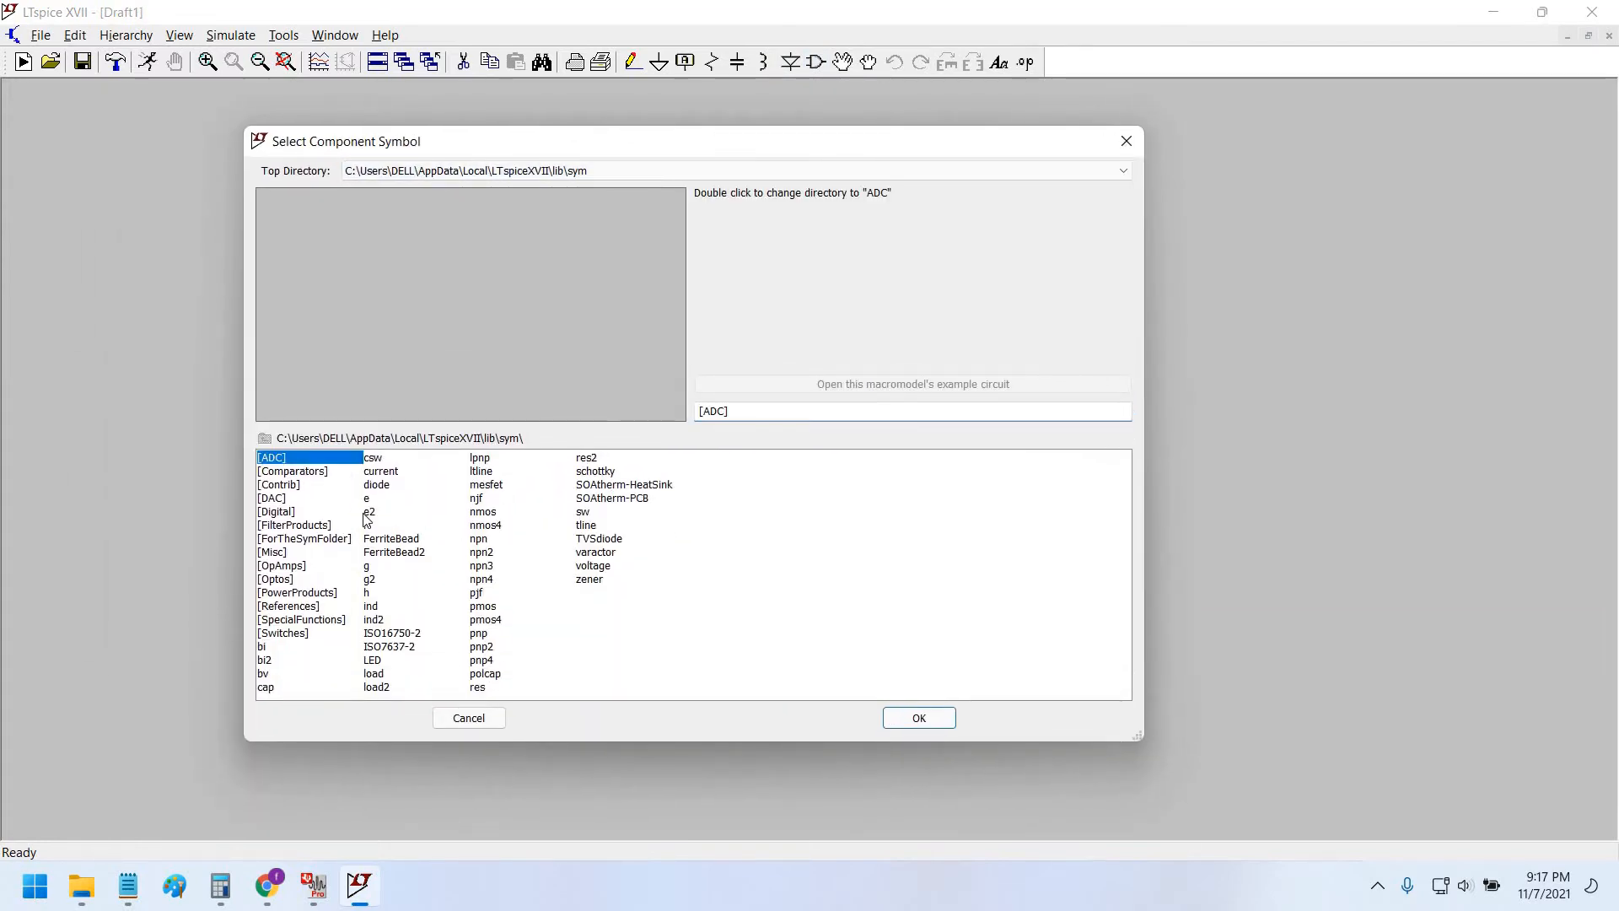
click(287, 566)
key(Return)
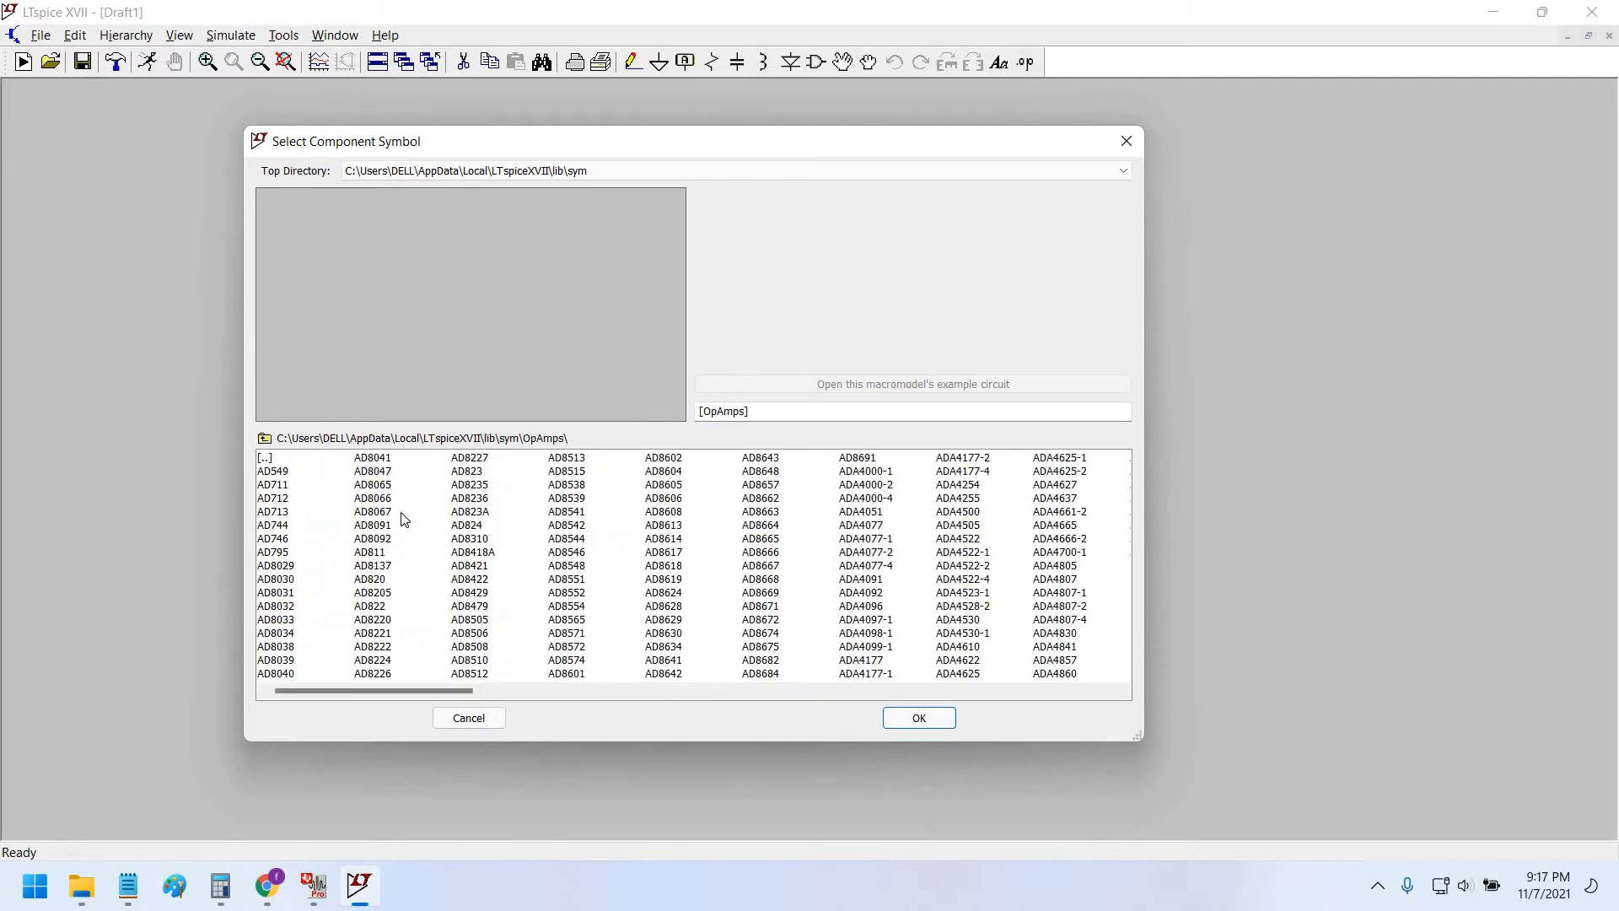
click(303, 470)
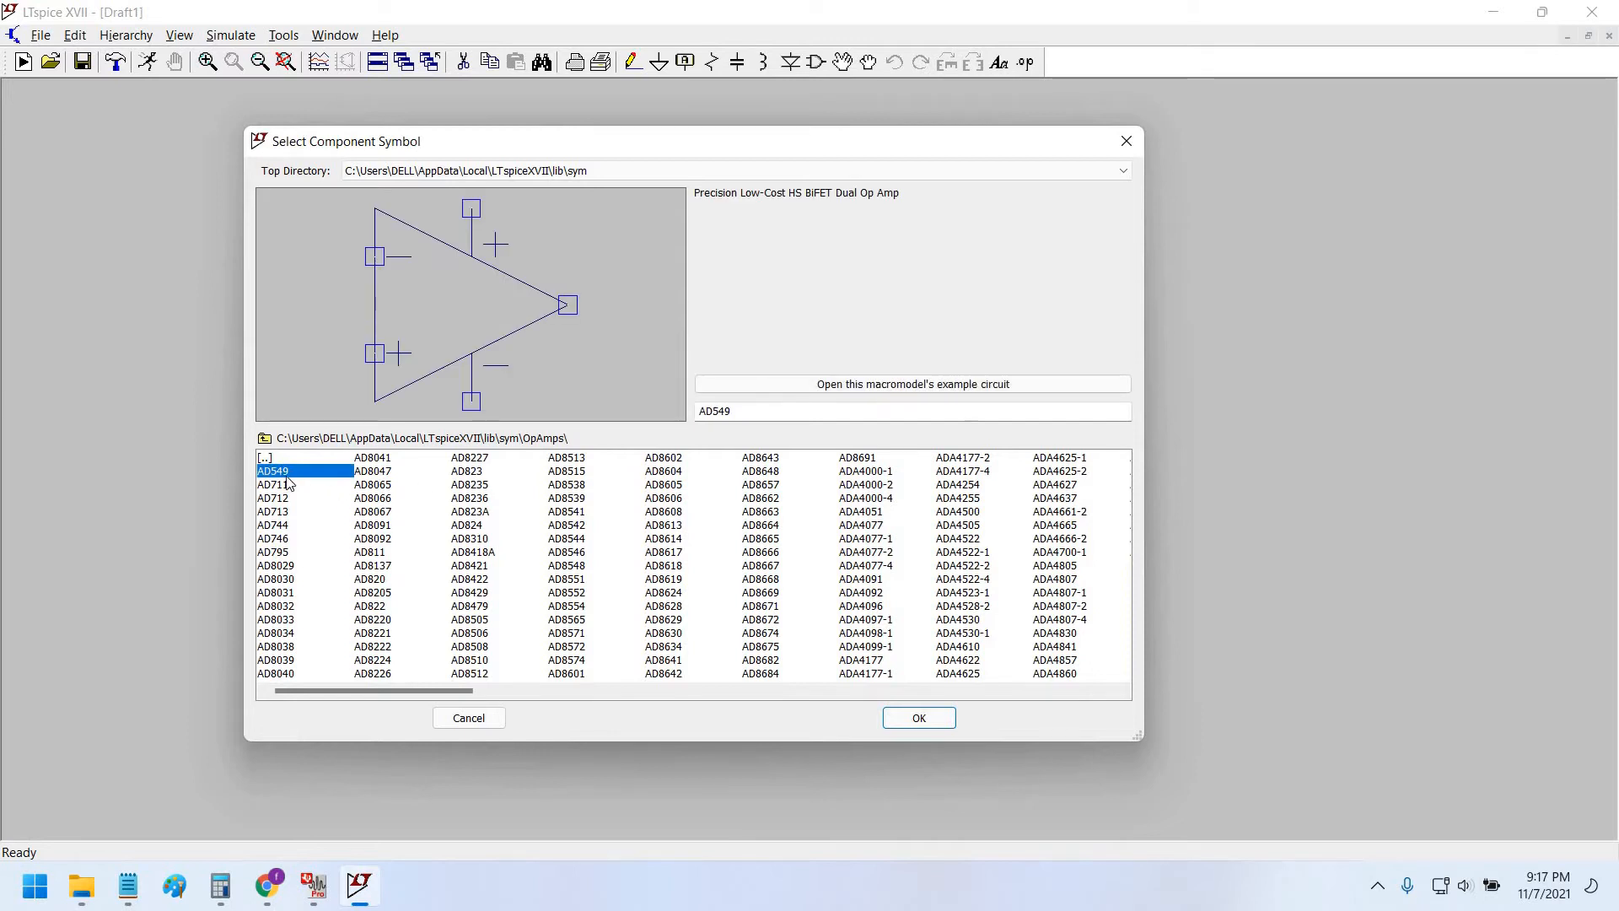
click(919, 726)
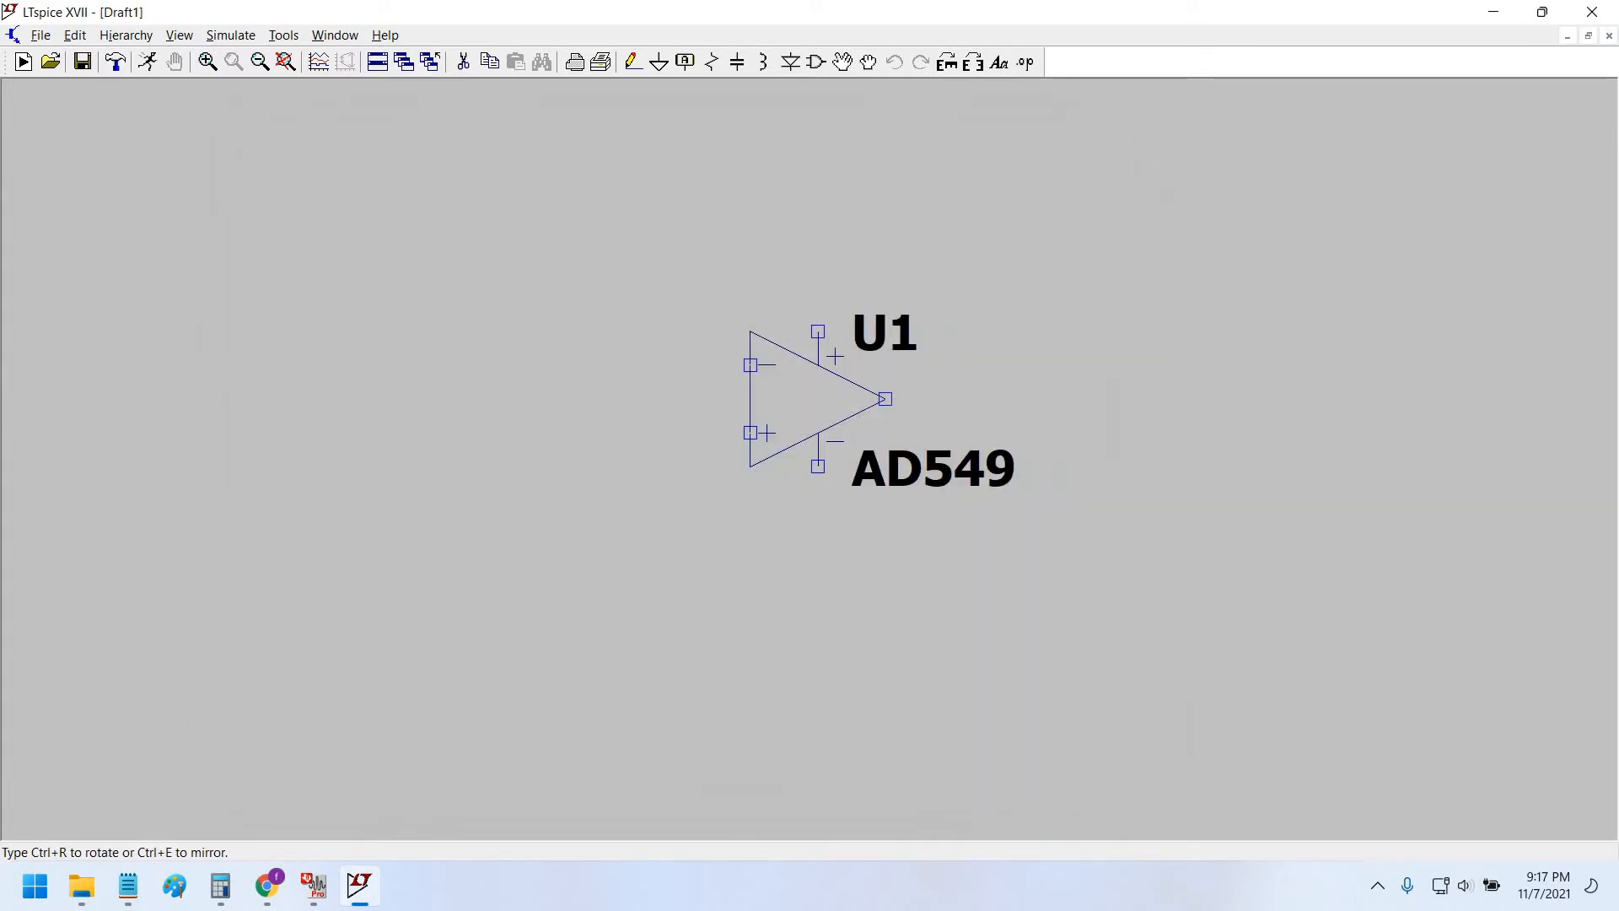
click(872, 415)
key(Escape)
scroll(871, 561, down, 4)
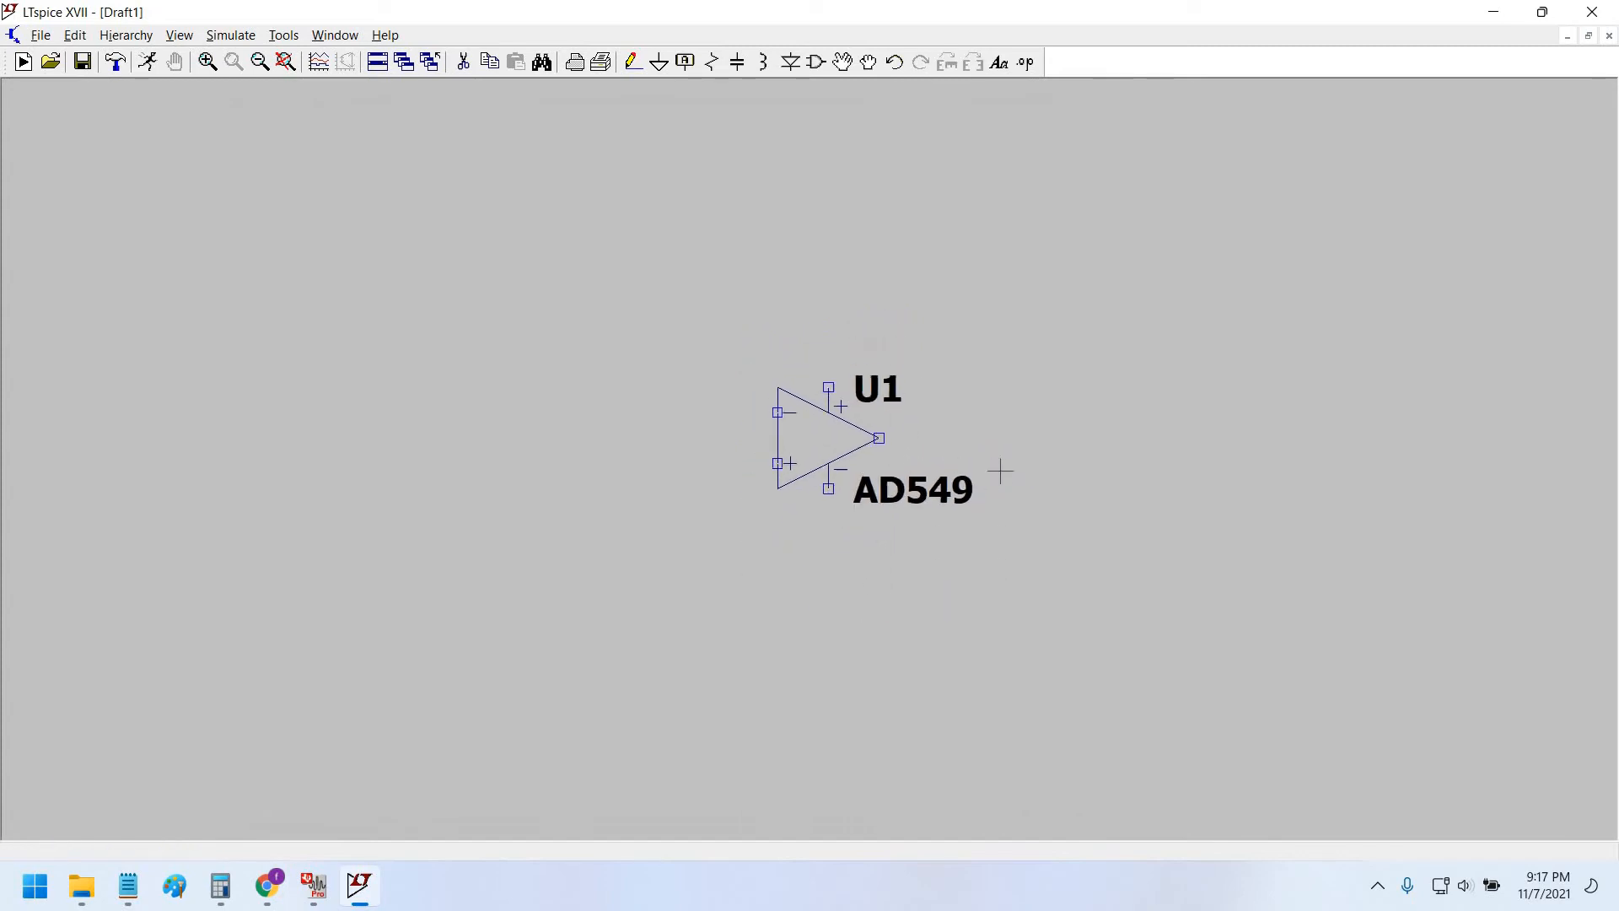
Bring the Chrome browser window to the front.
key(alt+Tab)
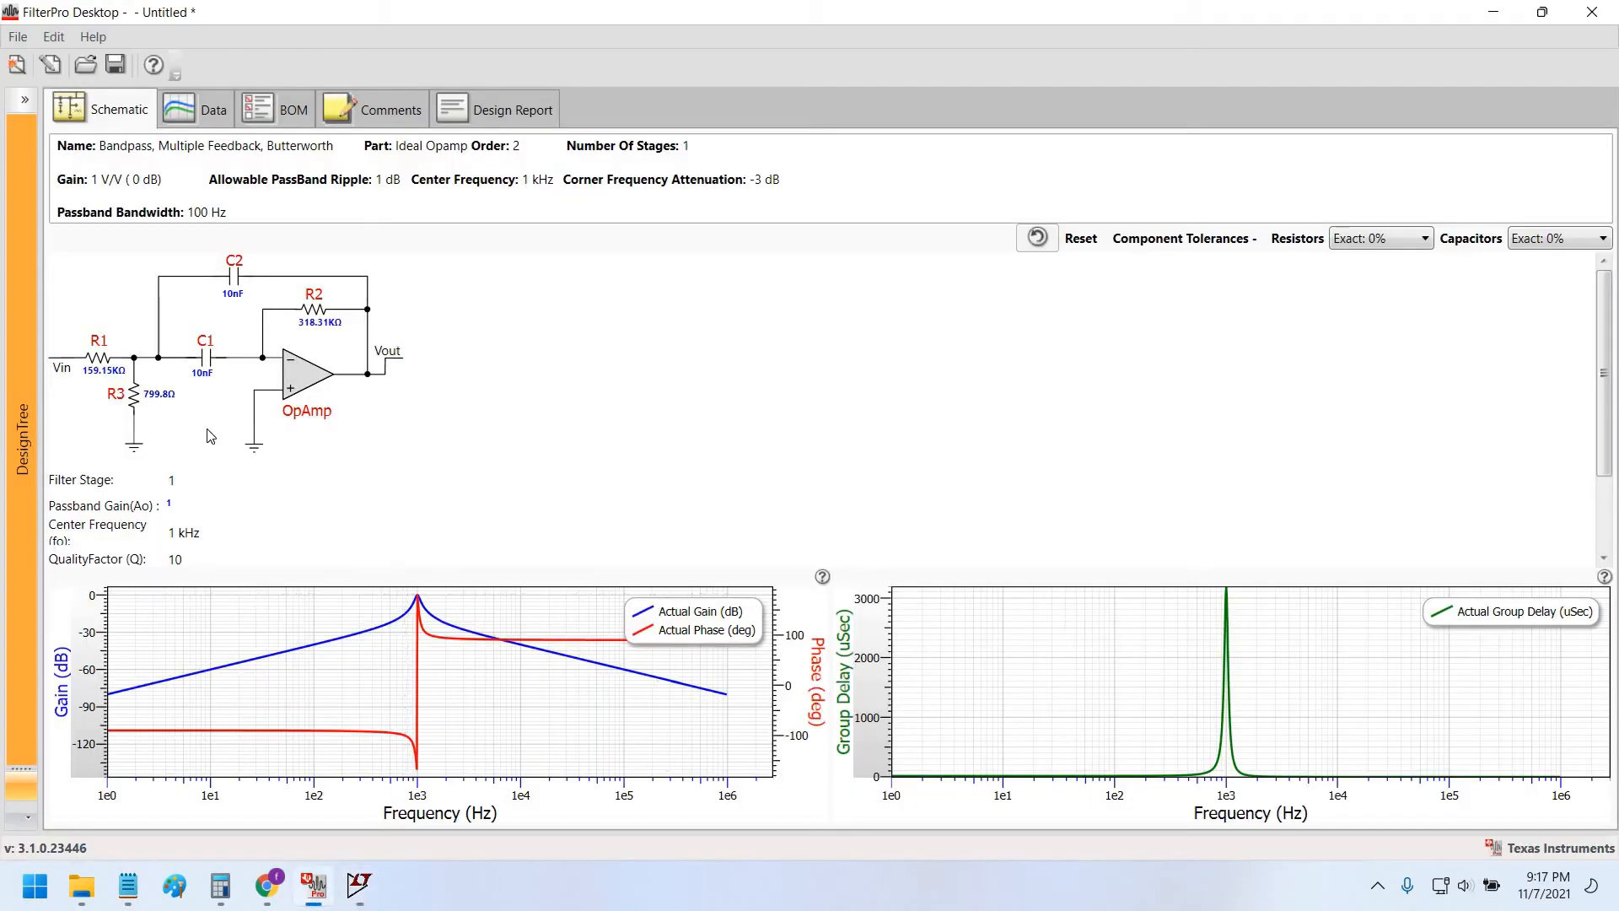
click(353, 879)
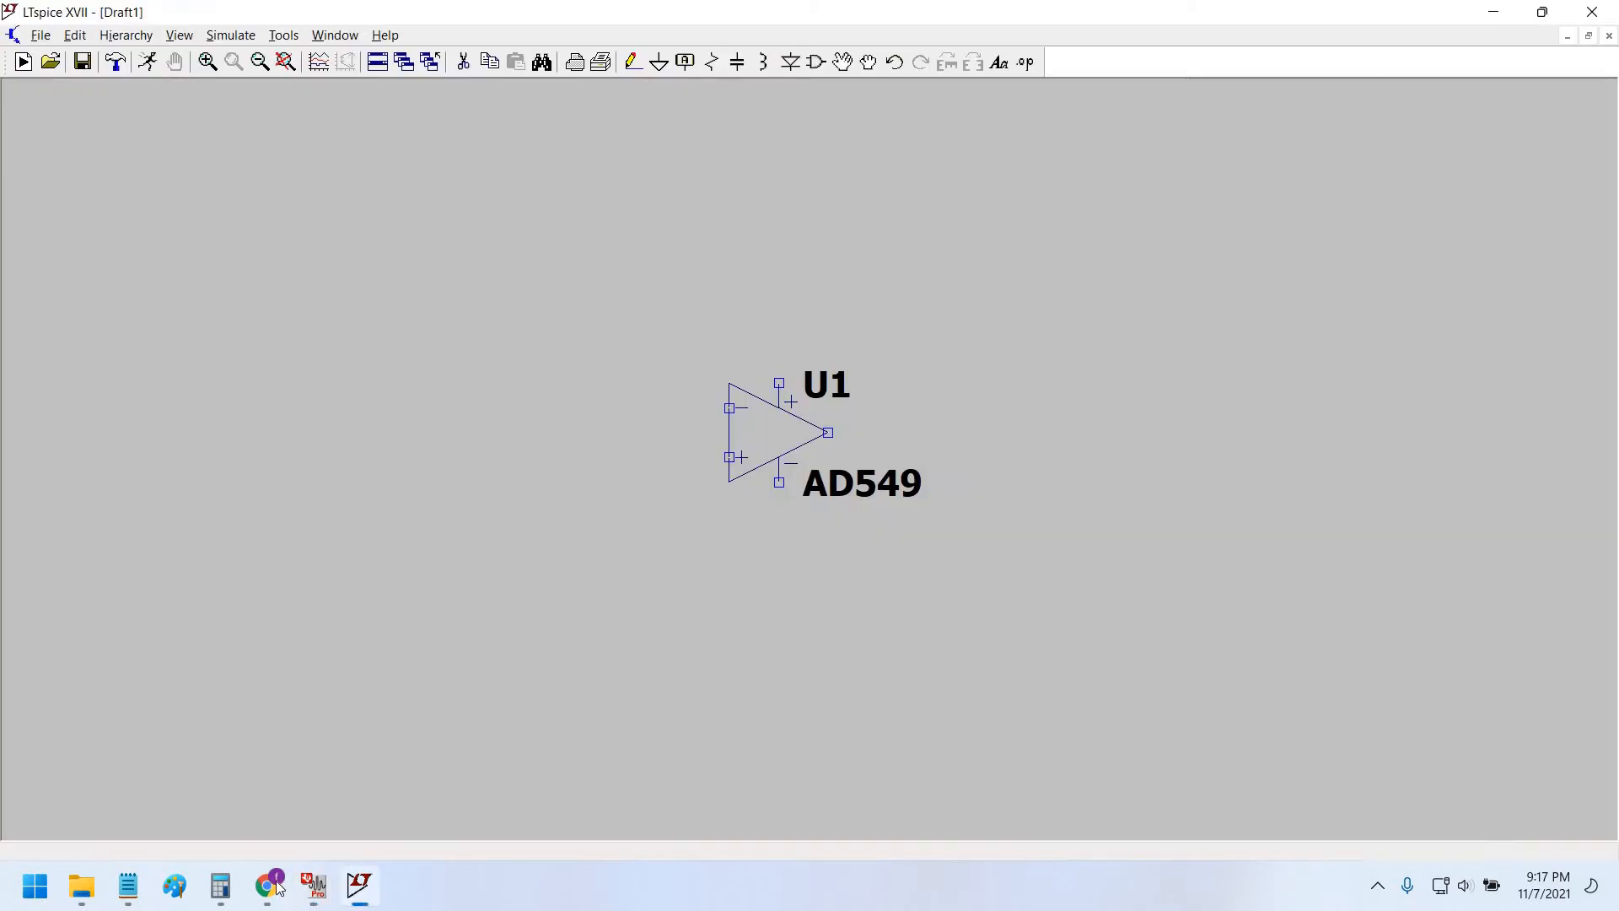
click(277, 883)
click(386, 775)
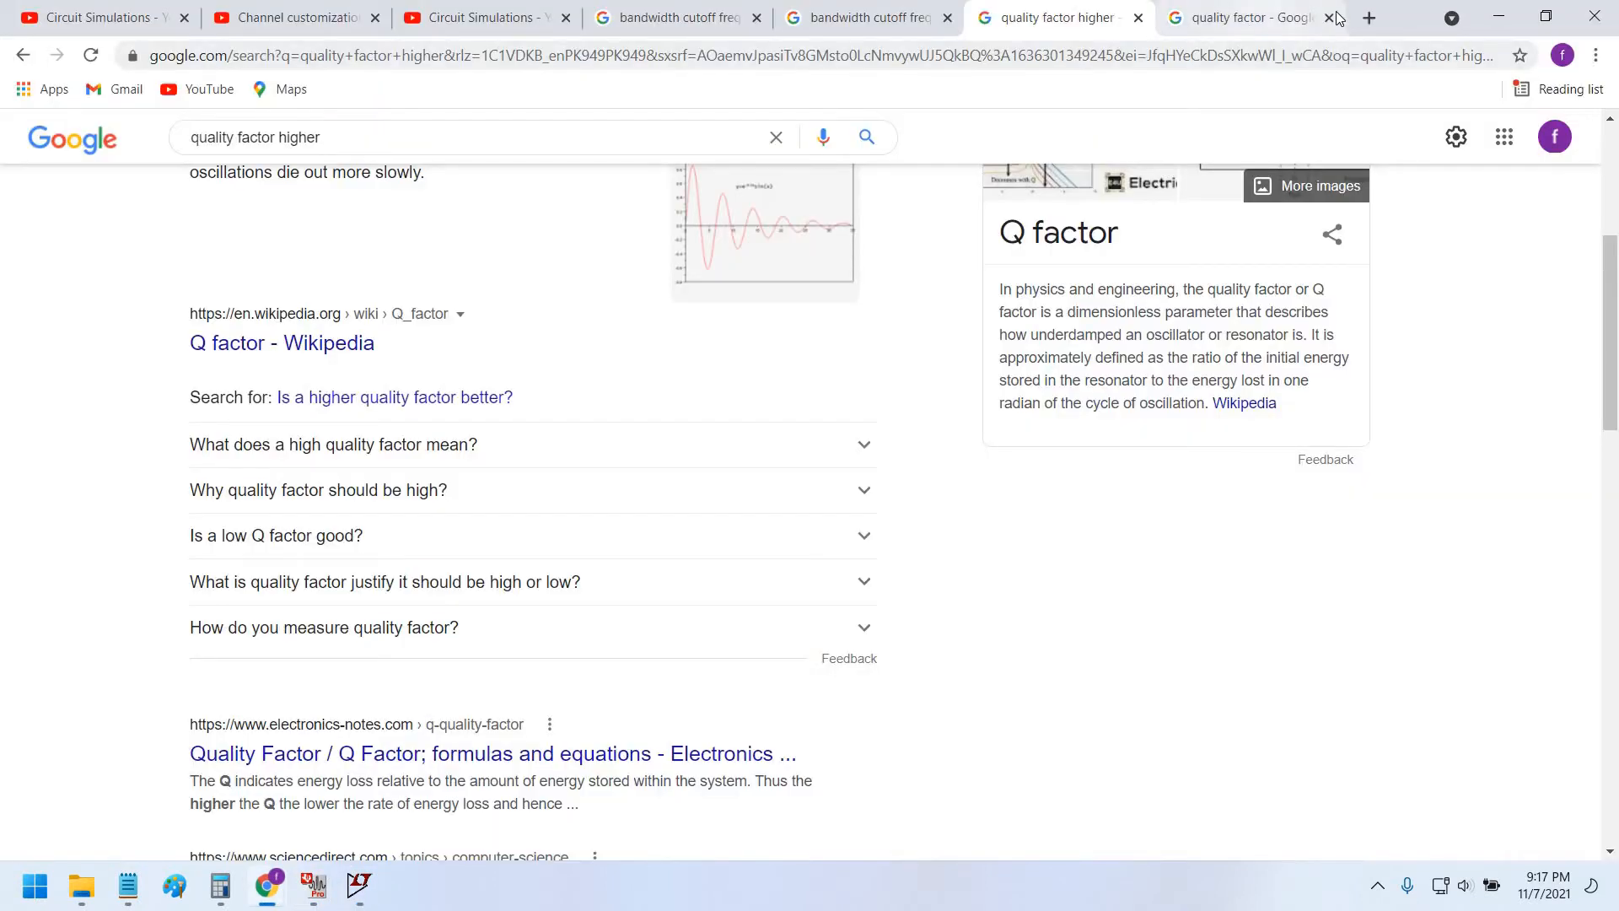
Search 'ad549' in a new tab and open the analog.com AD549 datasheet PDF.
click(1370, 29)
text(ad)
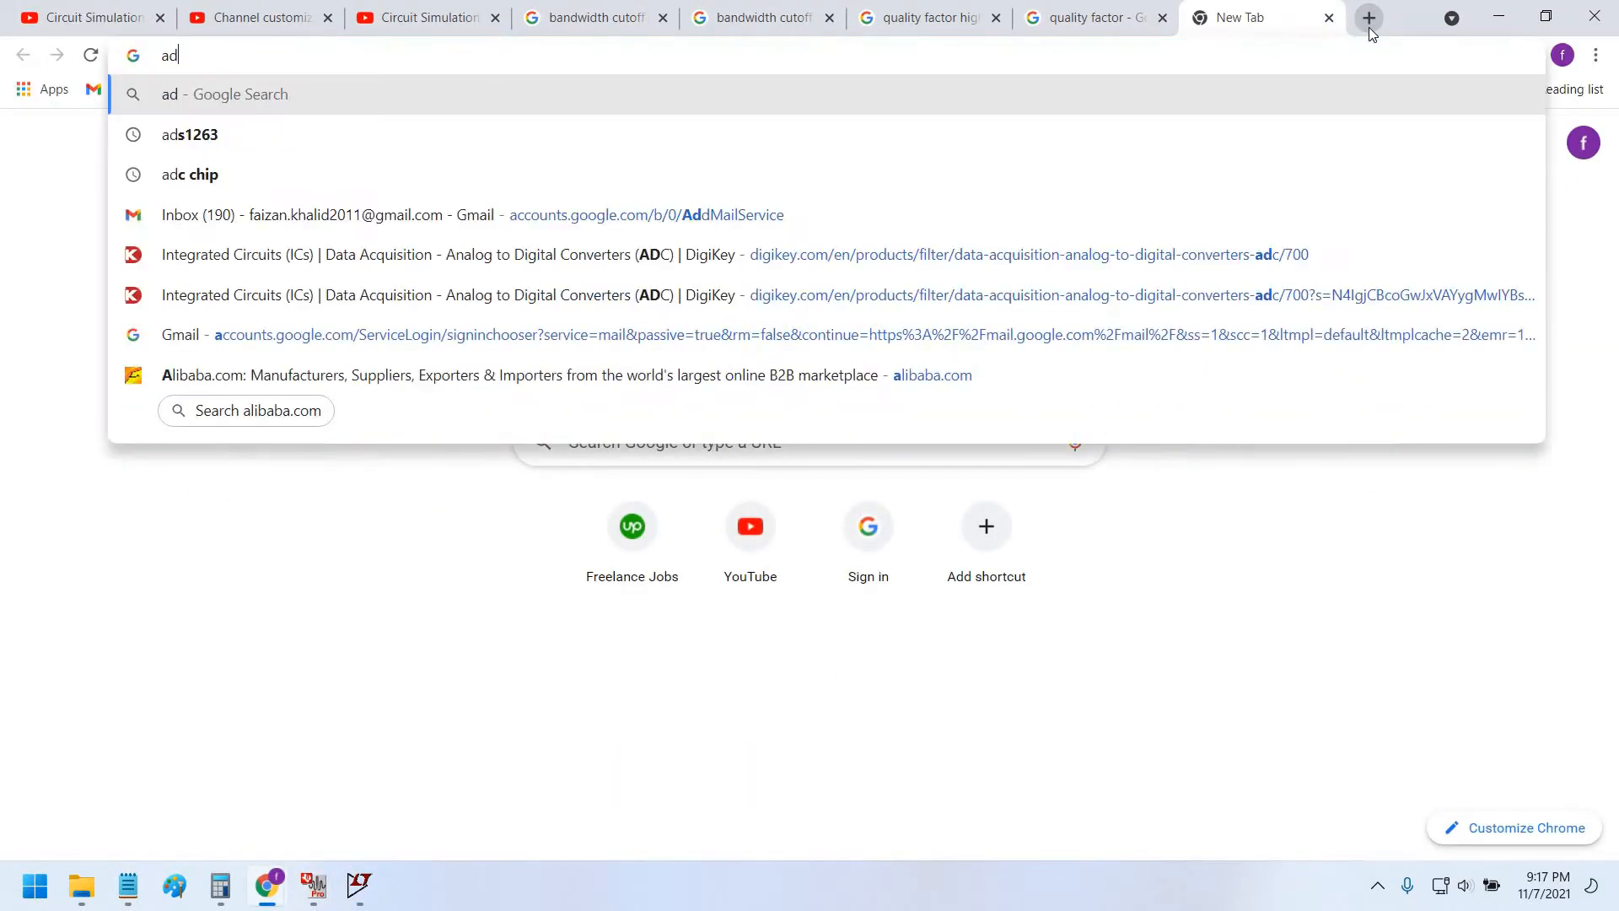
text(549)
key(Return)
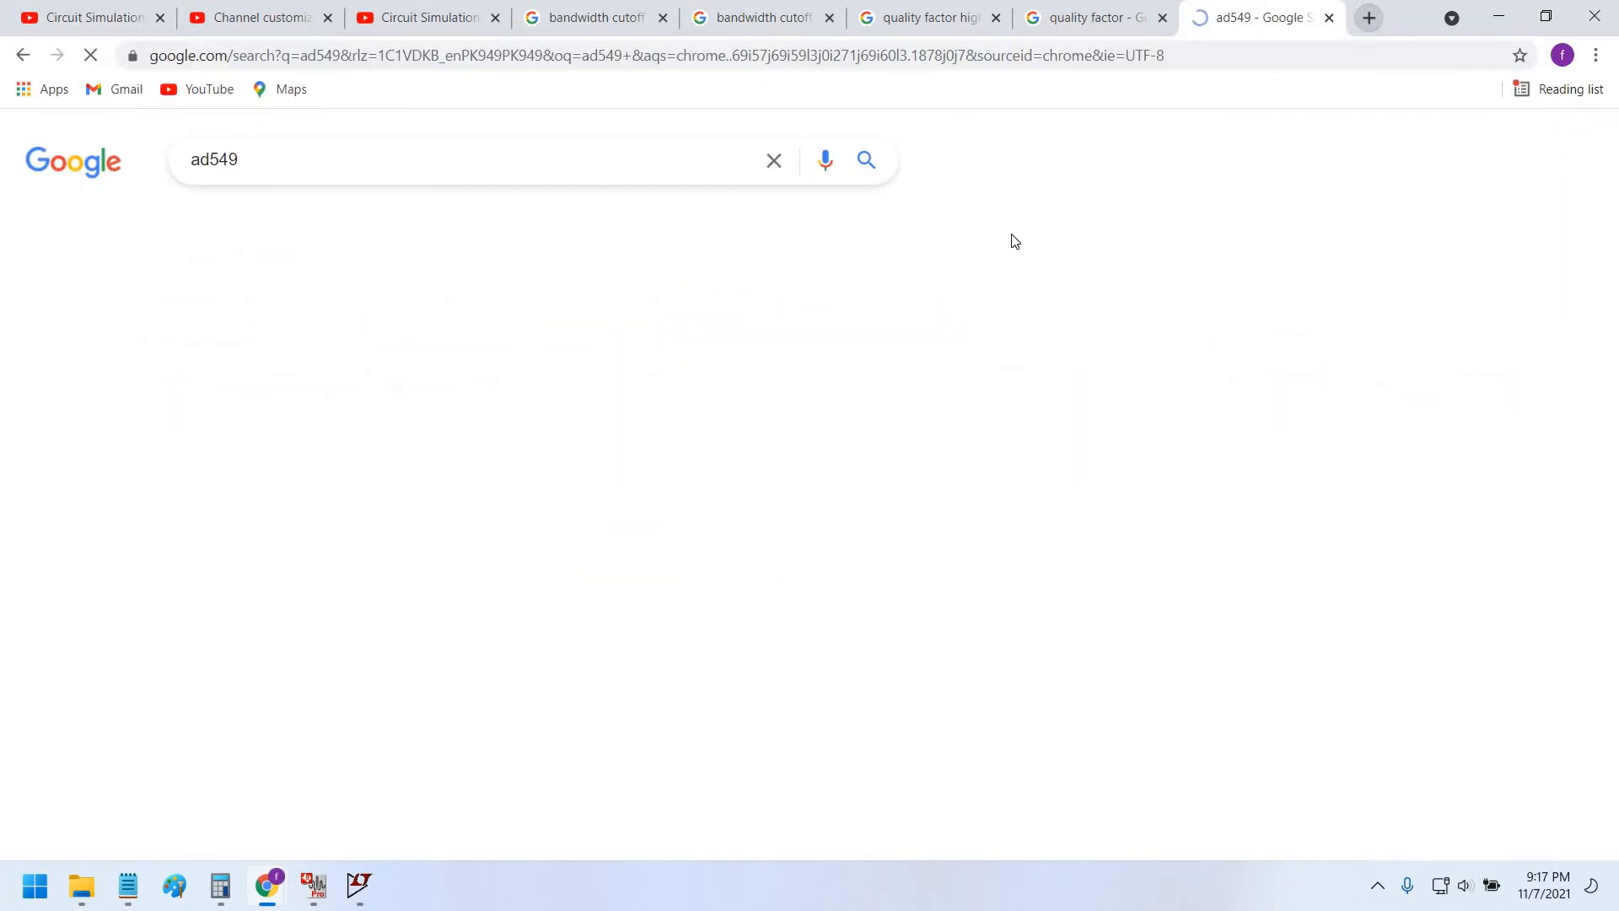
scroll(291, 464, down, 5)
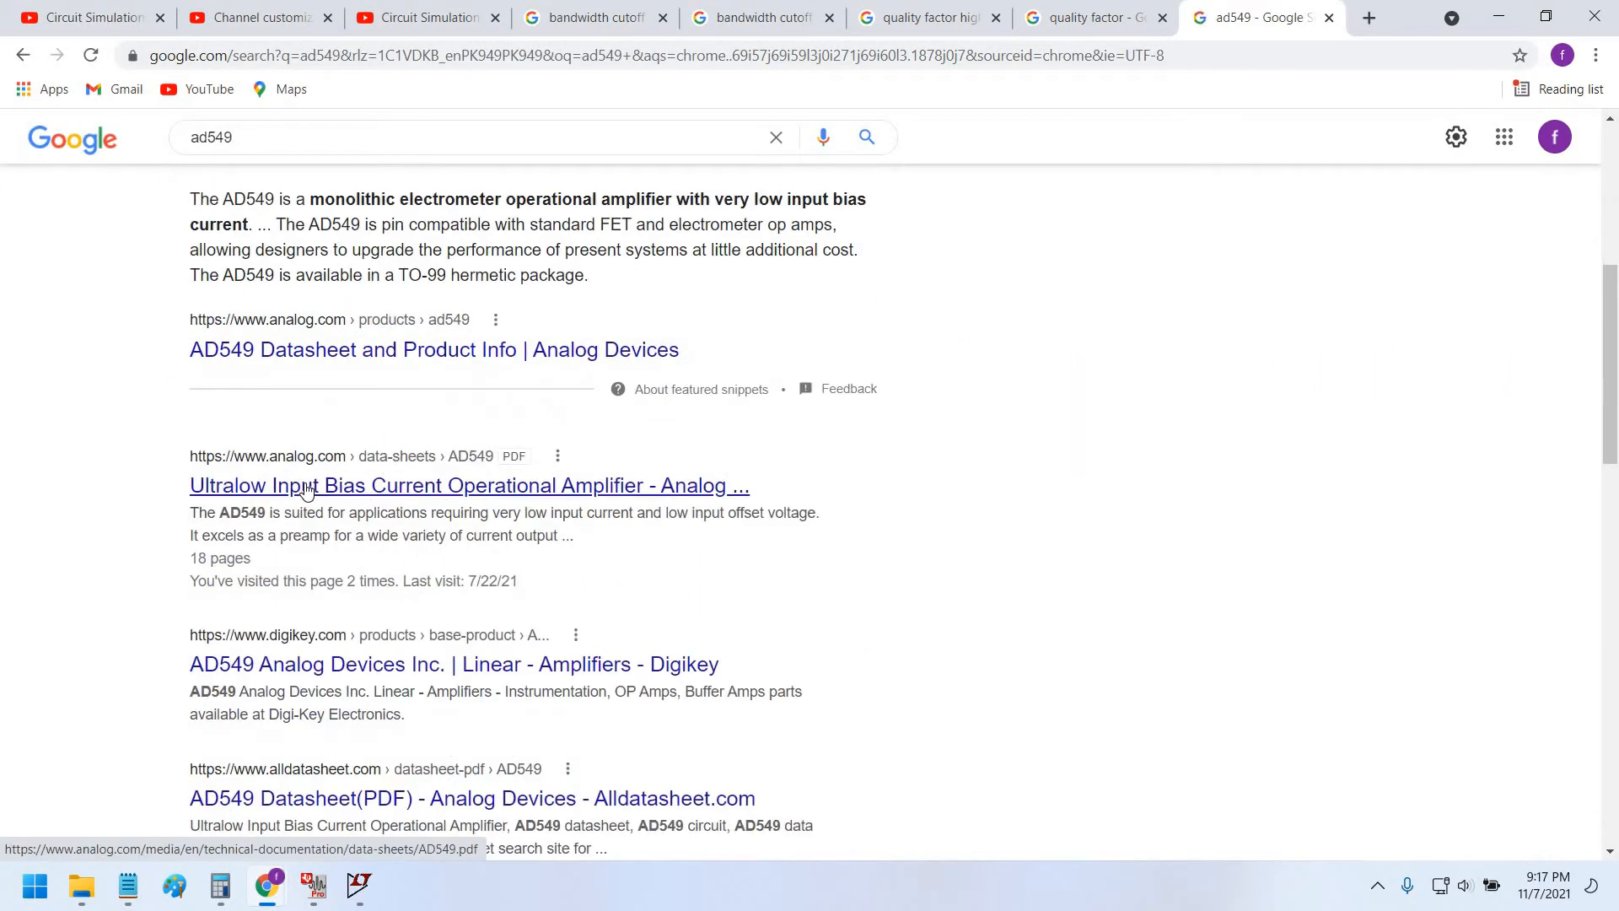
click(1292, 10)
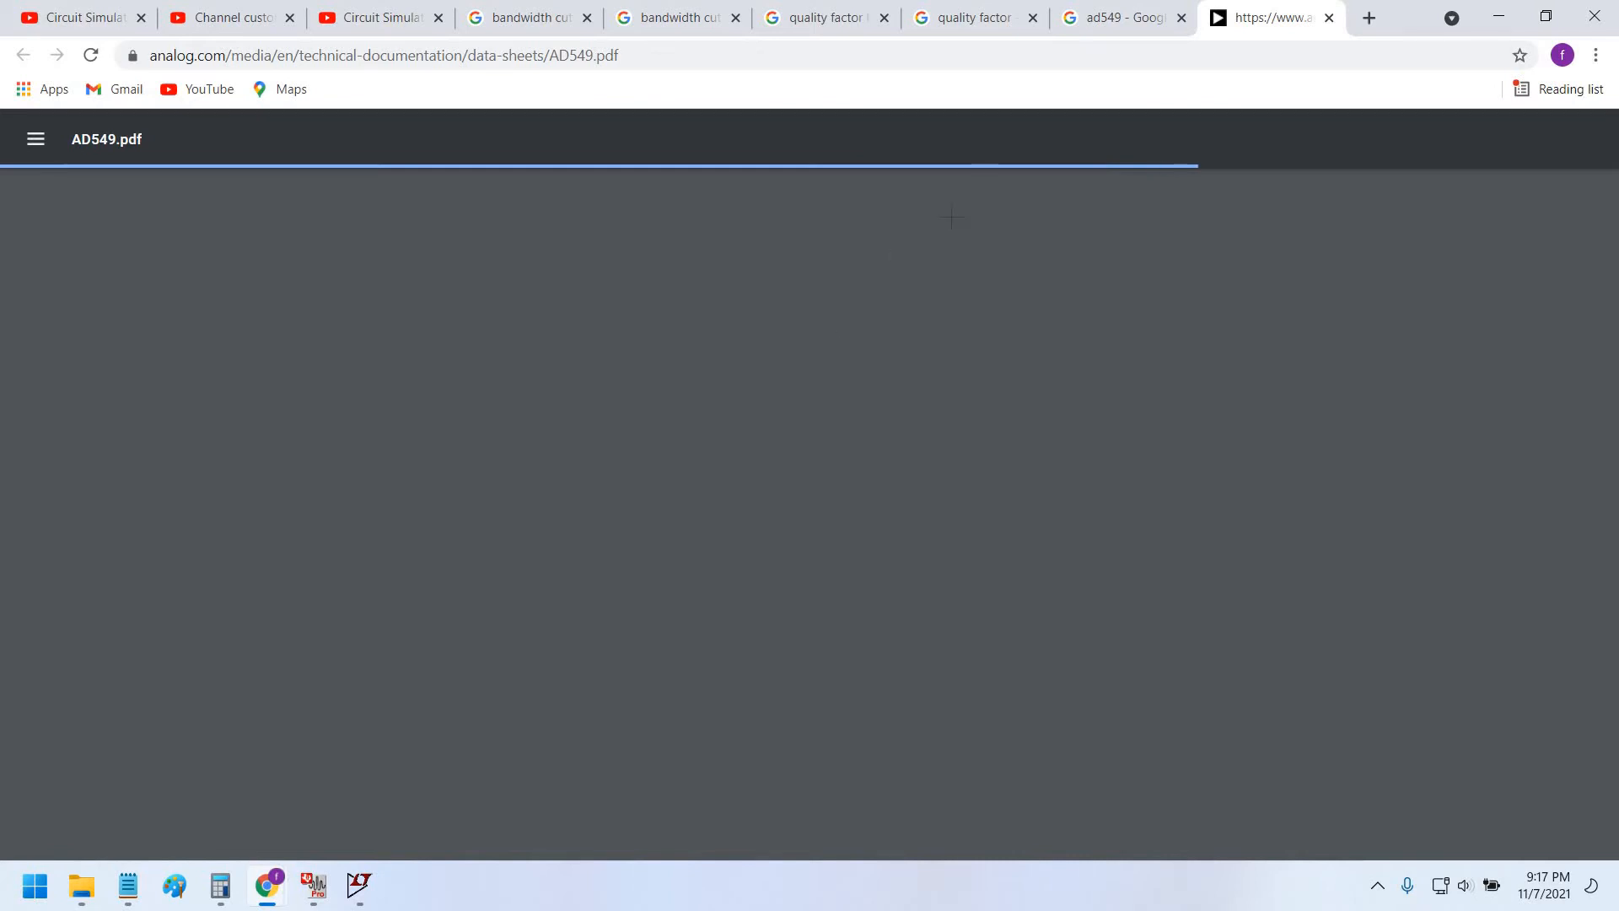
key(alt+Tab)
key(alt+Tab)
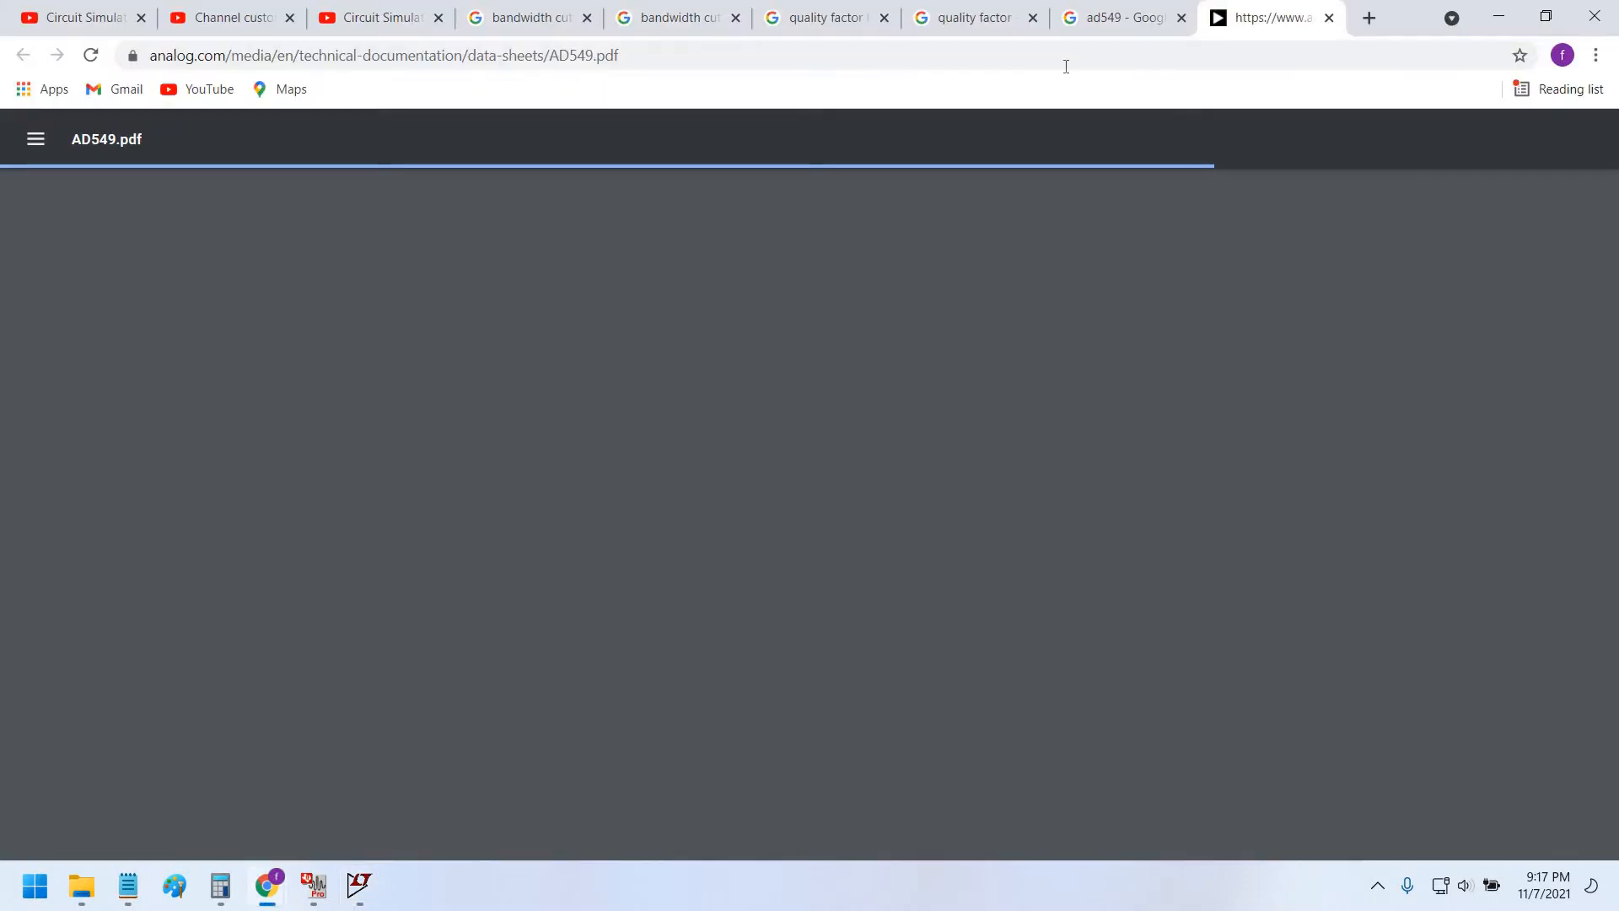
key(ctrl+shift+Tab)
scroll(514, 463, down, 1)
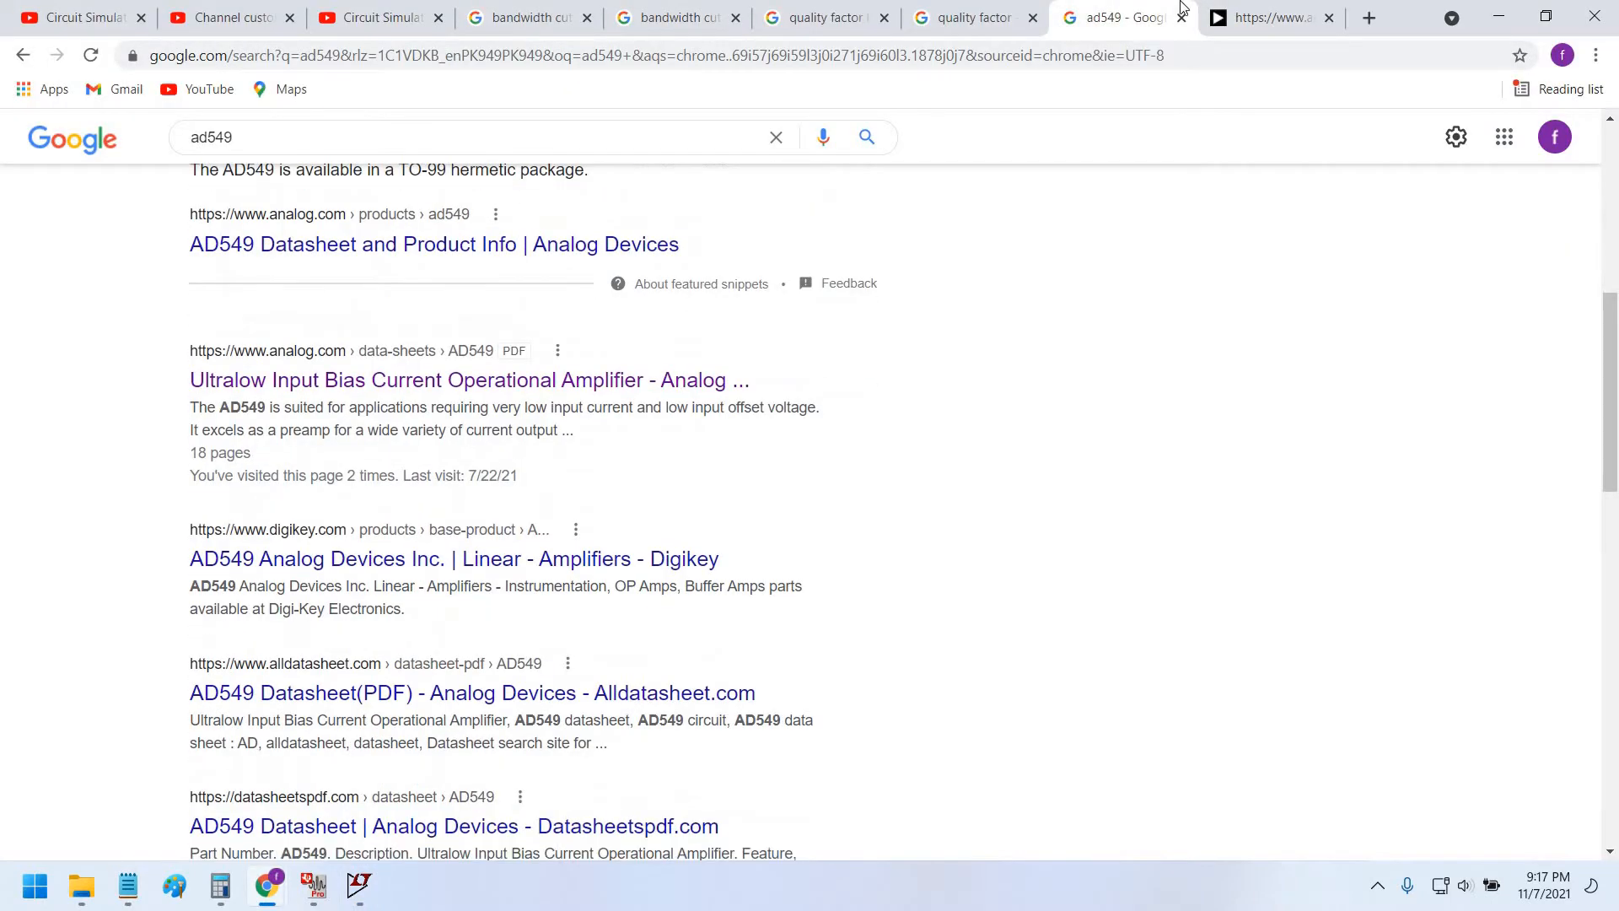
scroll(515, 463, up, 1)
scroll(868, 463, up, 5)
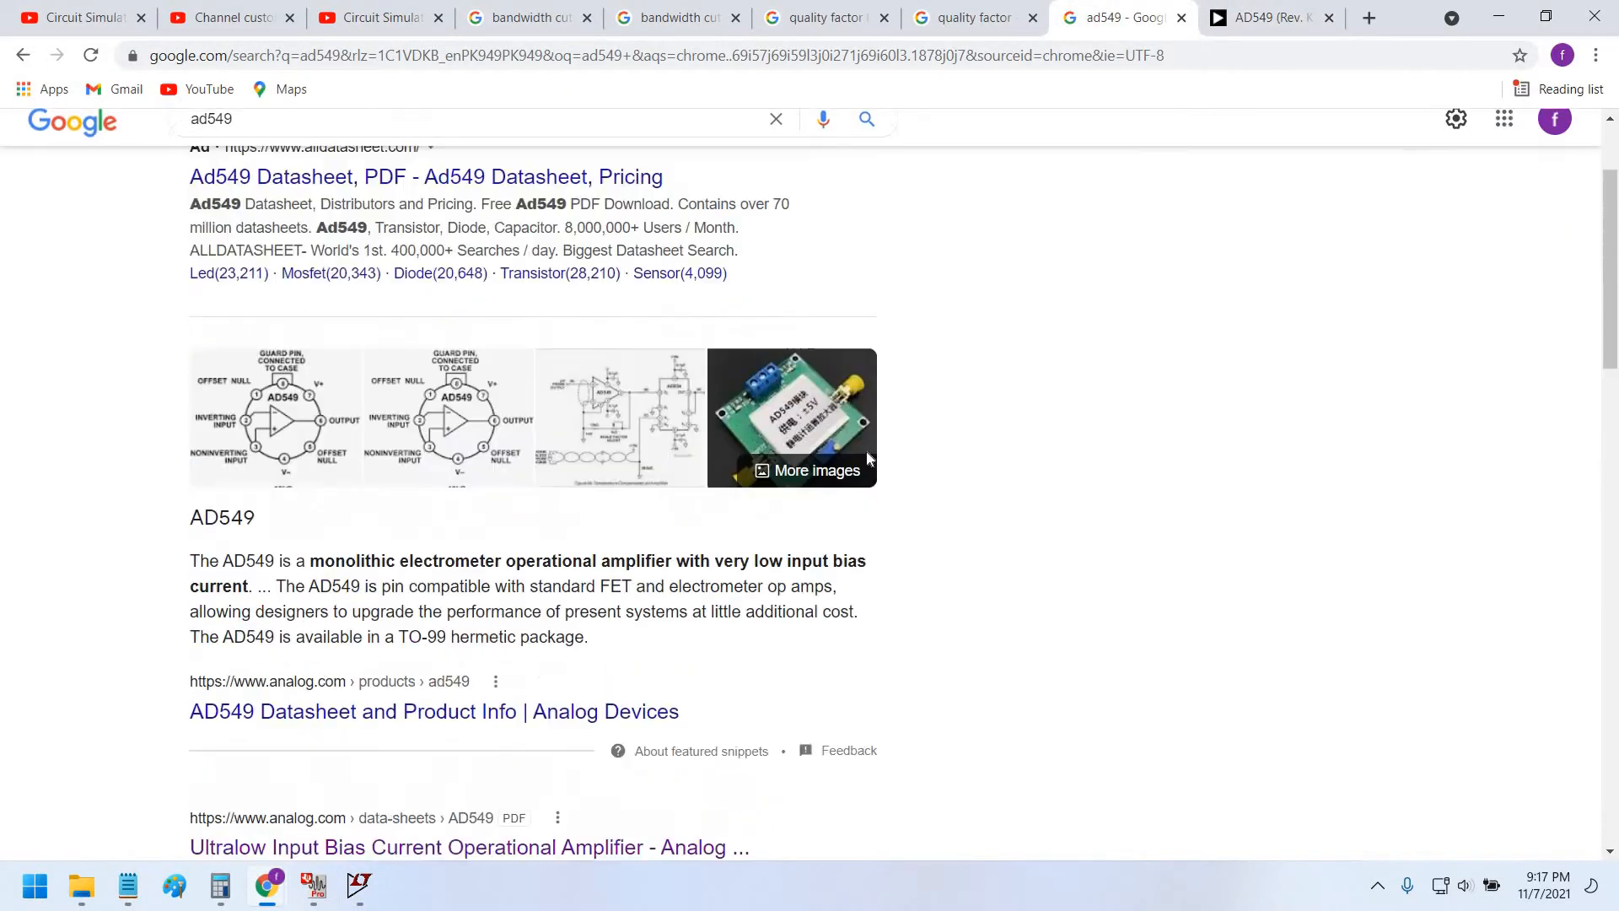
click(1271, 6)
Scroll the AD549 datasheet from its title down to the Specifications on page 3.
scroll(938, 264, up, 3)
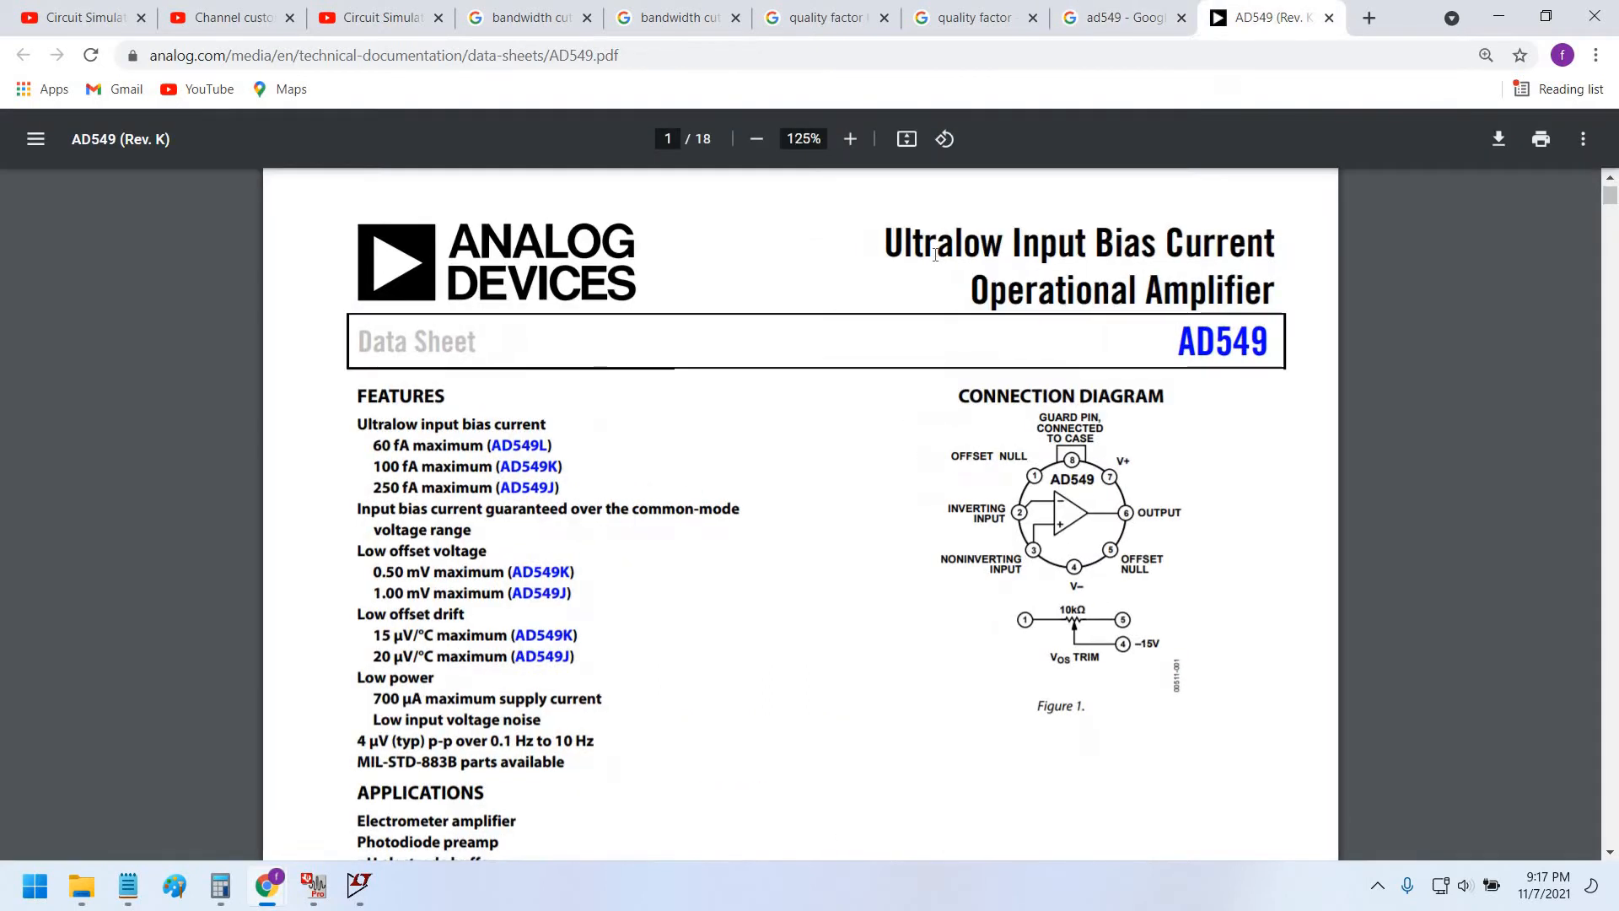
drag(908, 242, 1213, 281)
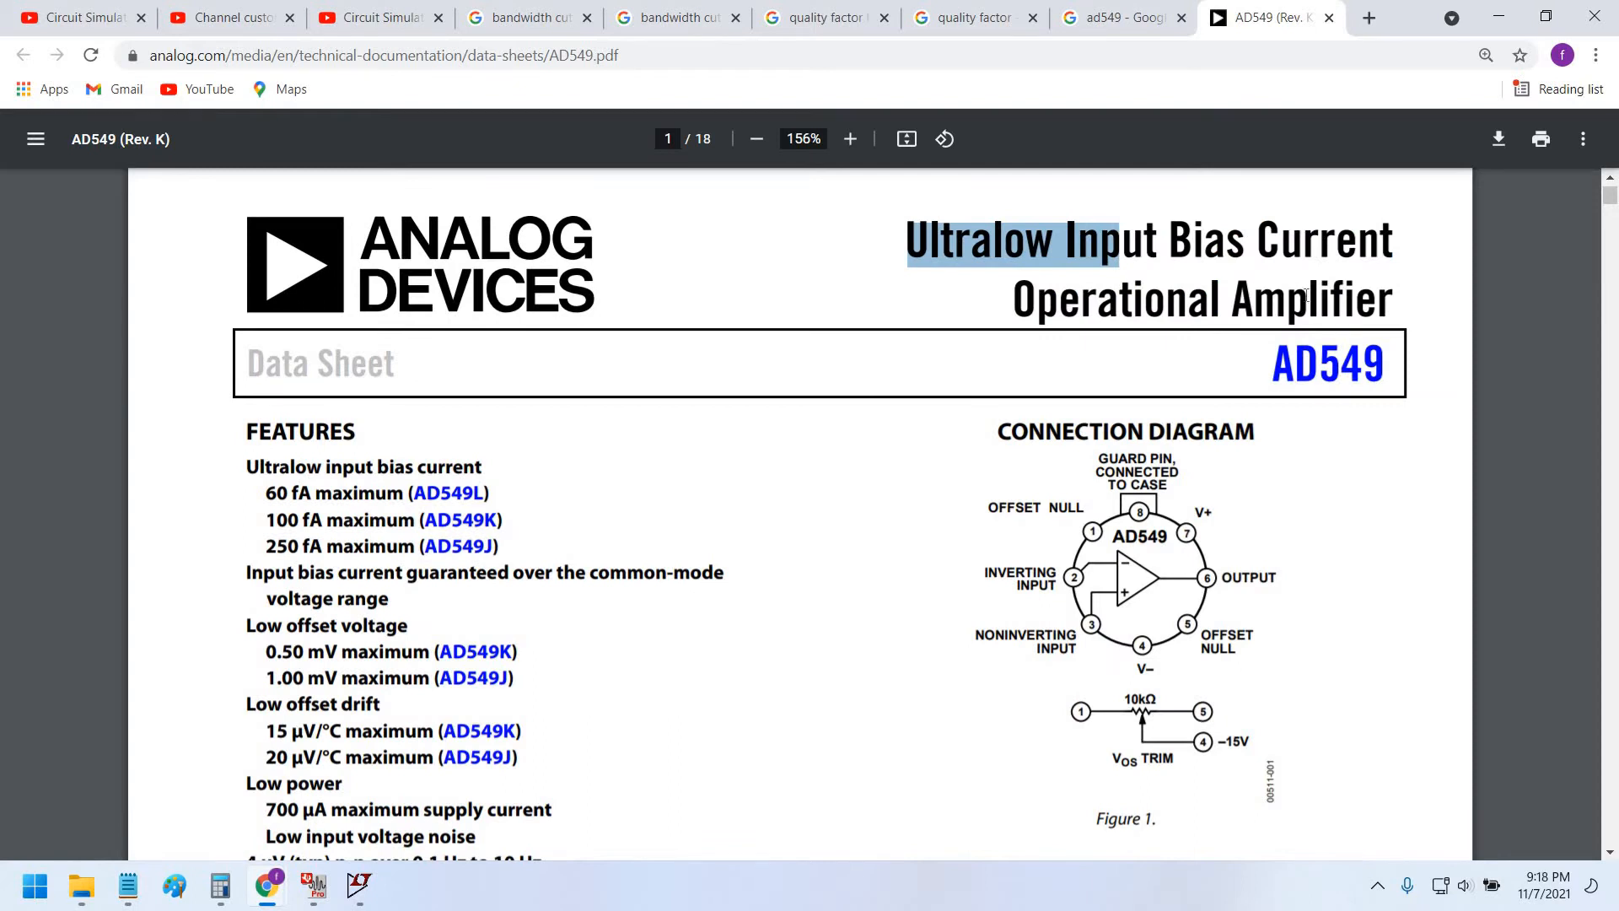
click(950, 530)
scroll(950, 530, down, 3)
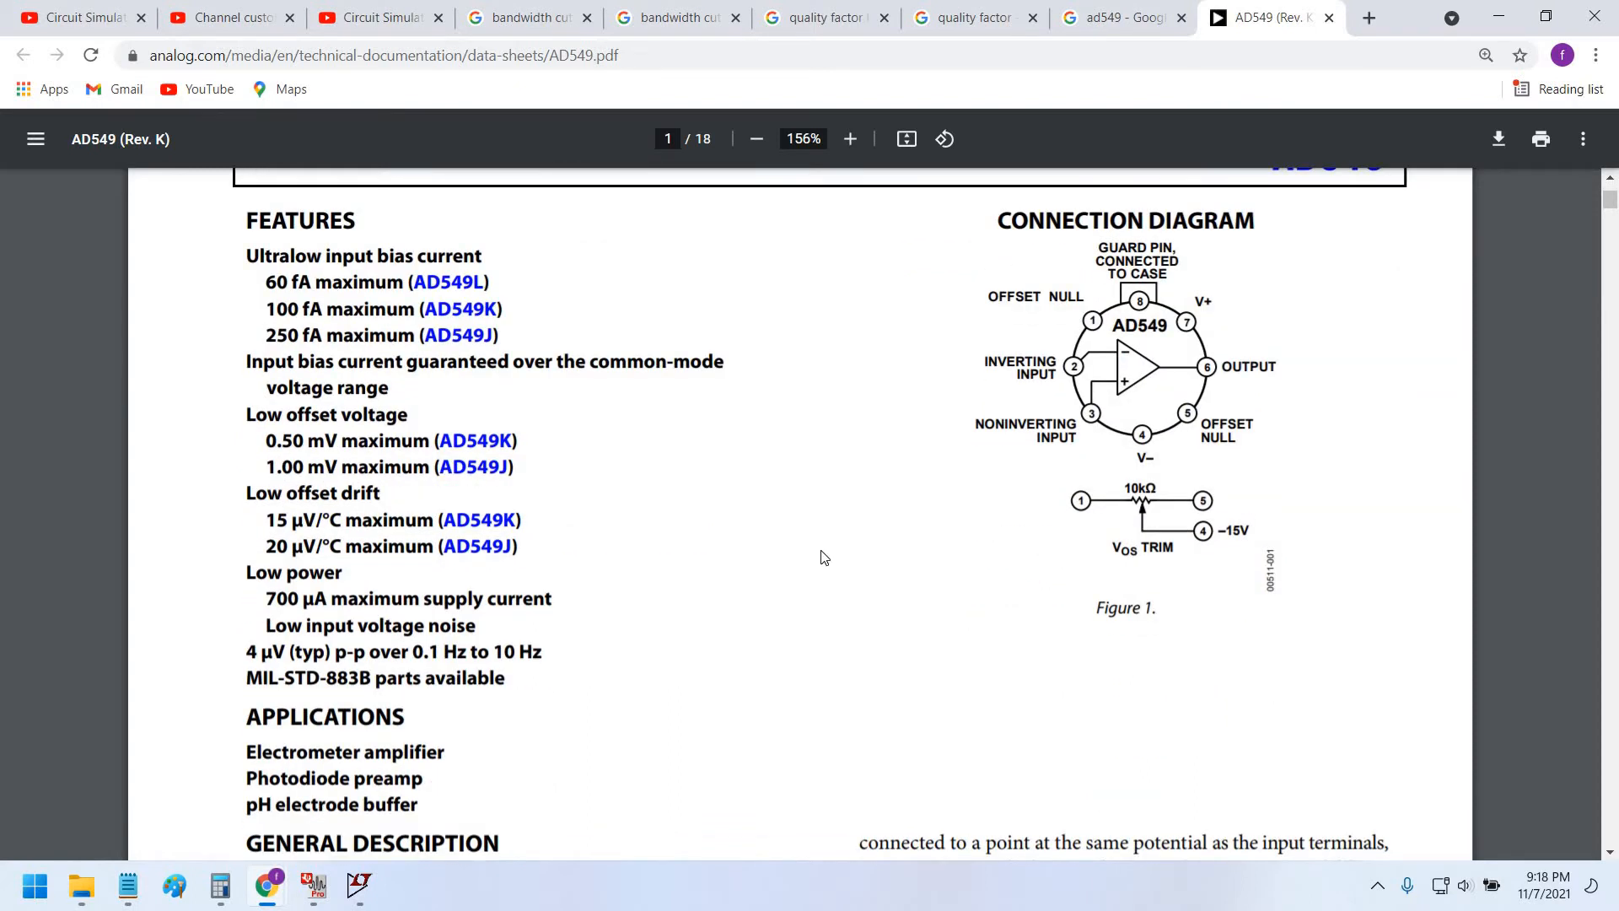
scroll(824, 558, down, 2)
scroll(785, 544, down, 12)
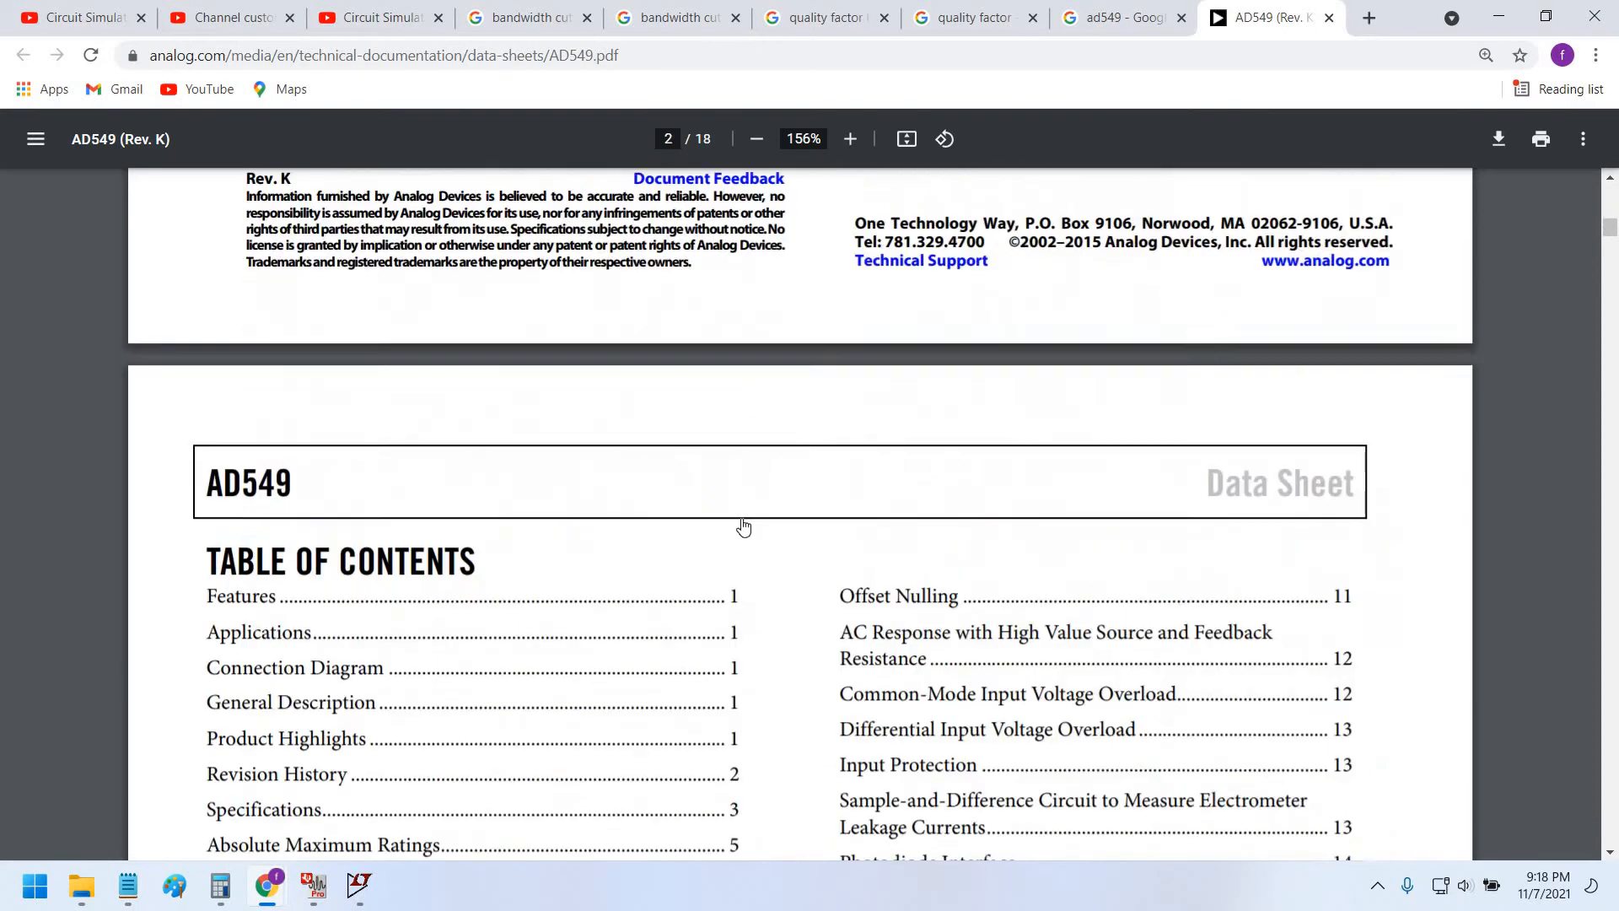
scroll(743, 527, down, 20)
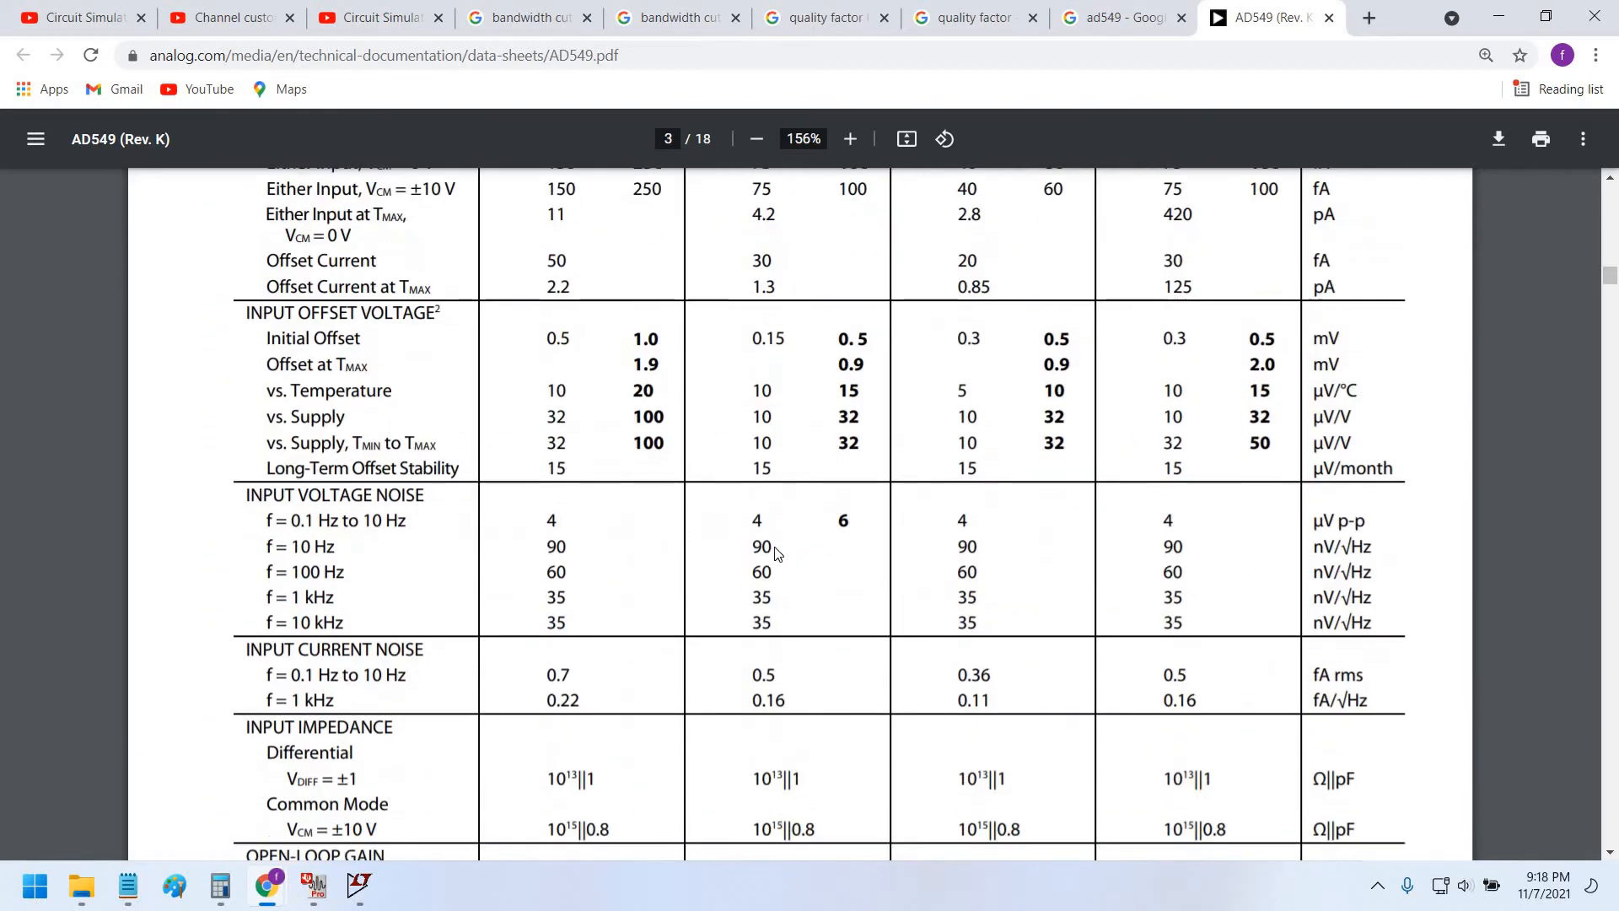
scroll(777, 553, up, 9)
scroll(501, 551, down, 3)
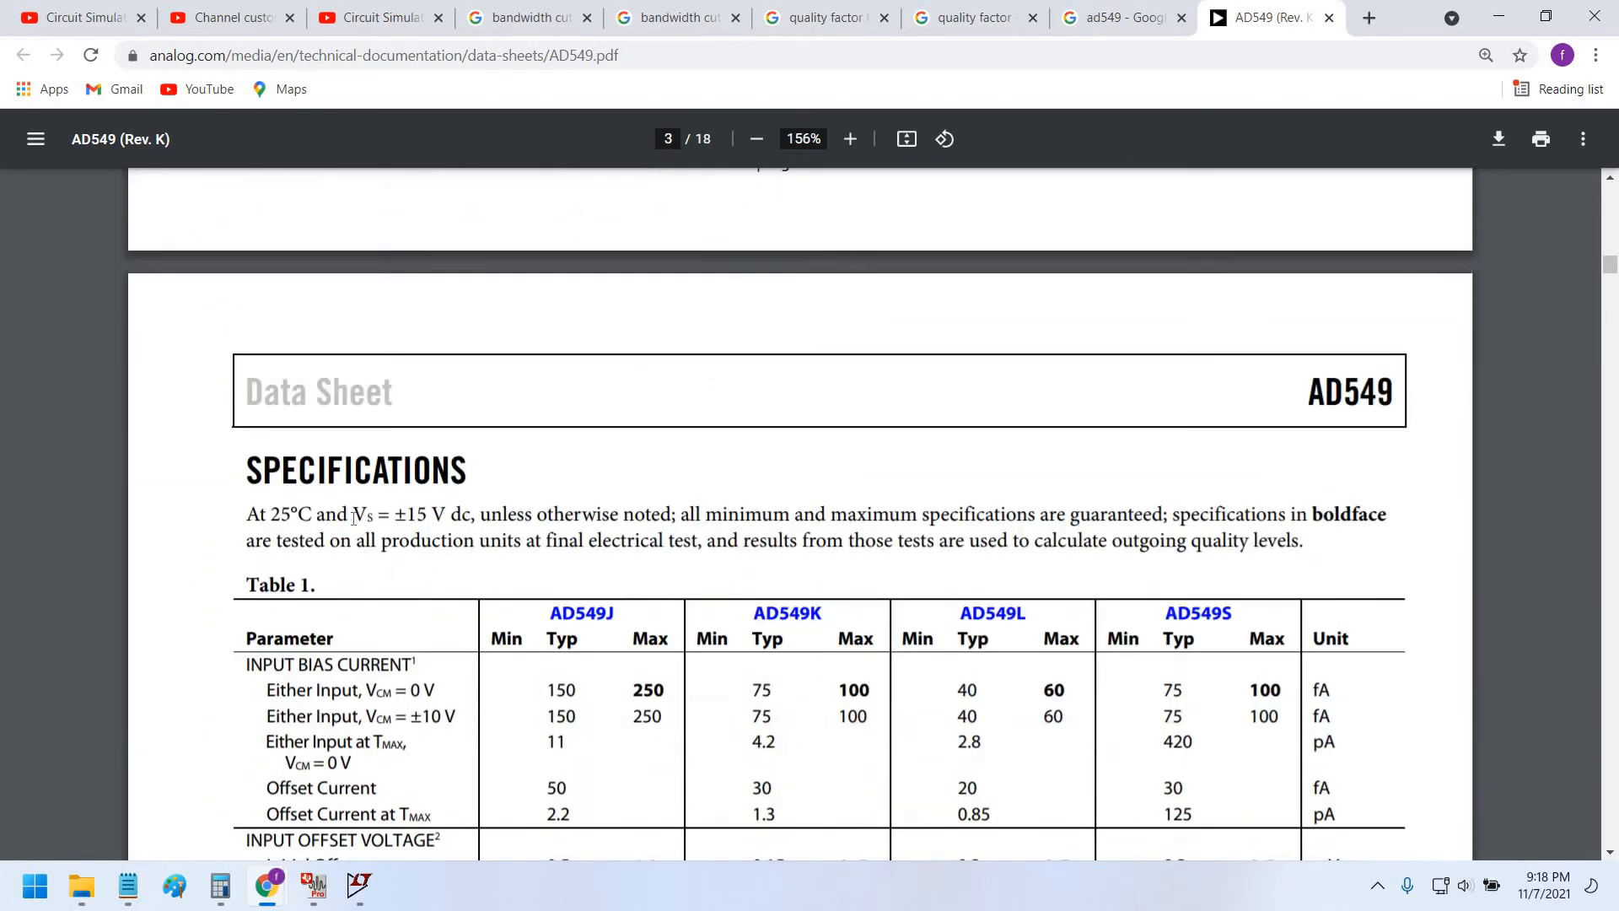
Highlight the ±15 V dc supply voltage in the AD549 specifications.
drag(395, 515, 469, 520)
click(416, 517)
scroll(702, 582, down, 1)
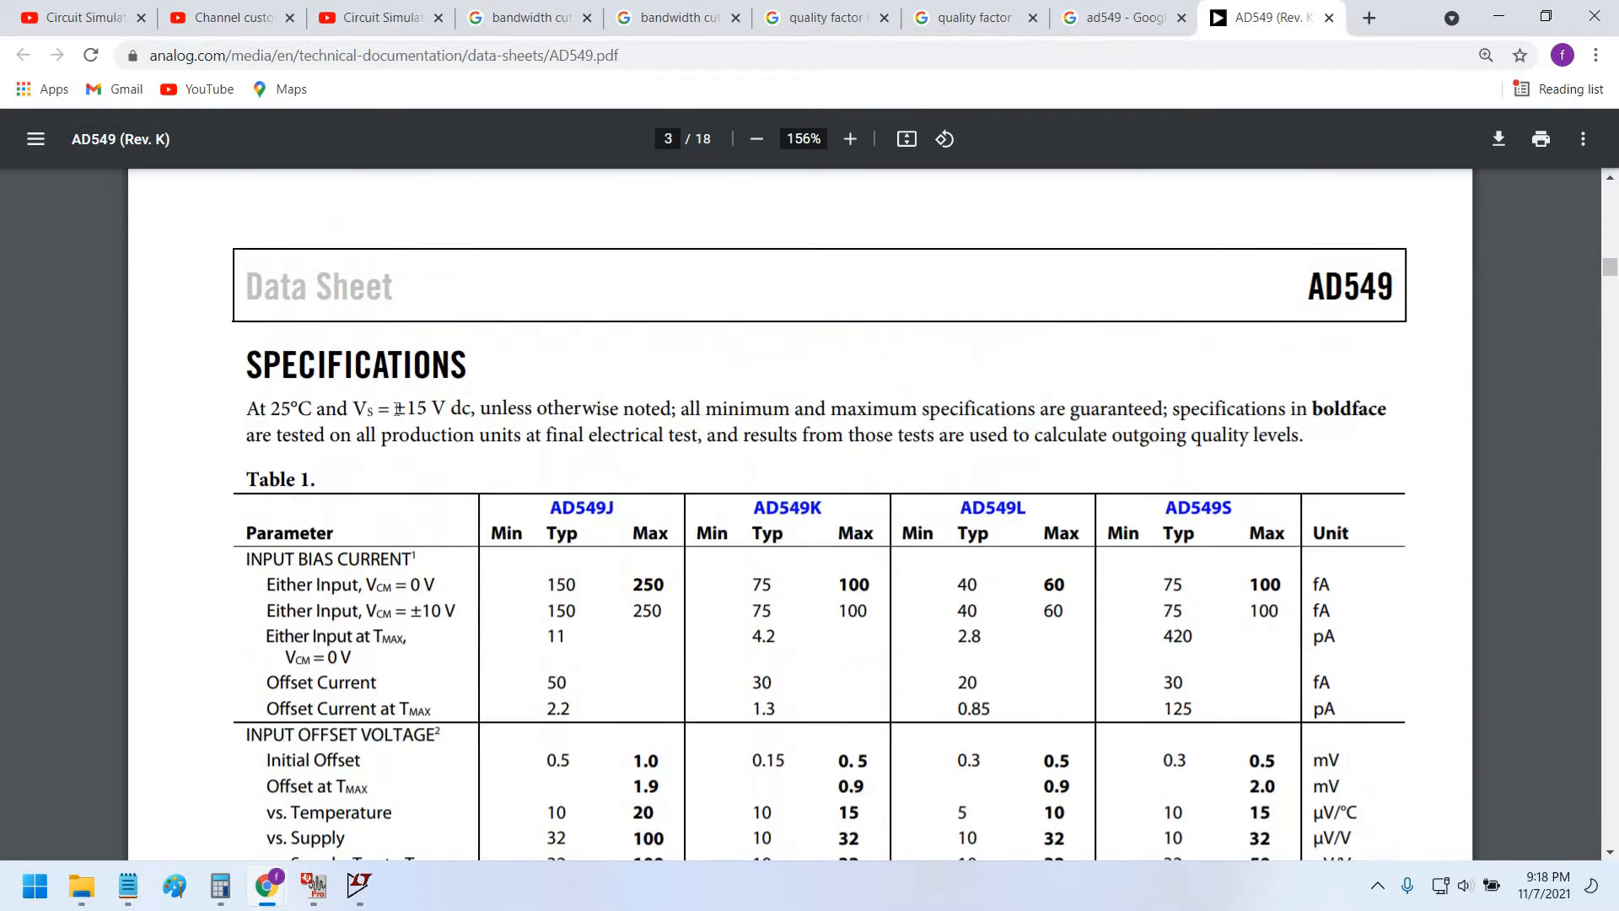
drag(377, 412, 448, 413)
click(518, 413)
click(564, 428)
Place two Misc battery sources, V1 and V2, stacked left of the op-amp.
key(alt+Tab)
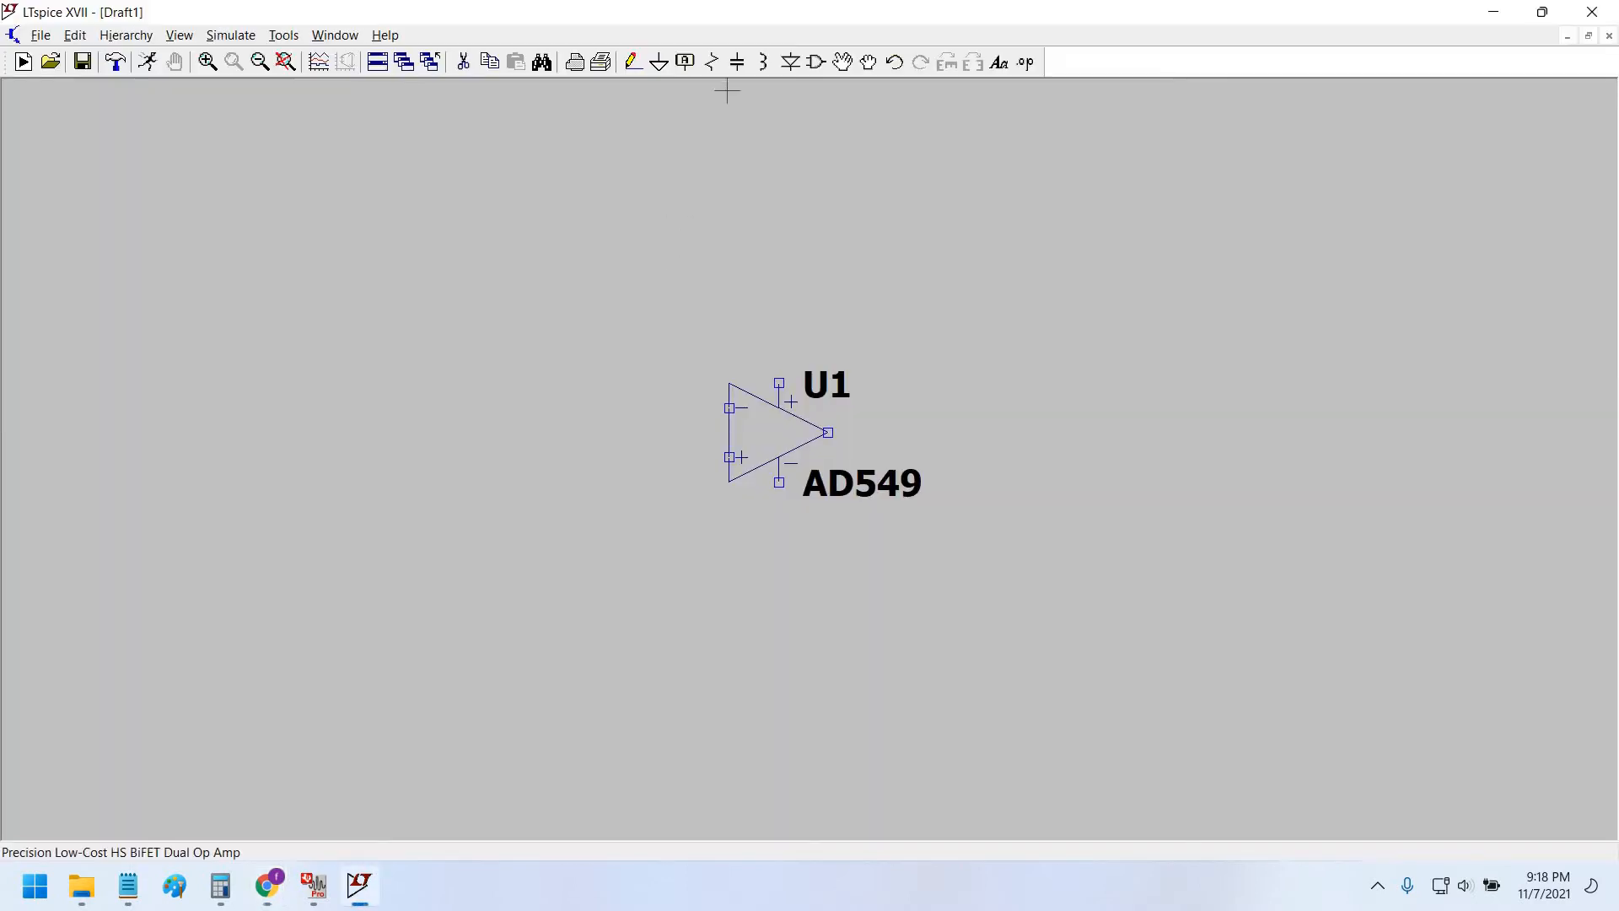
click(819, 64)
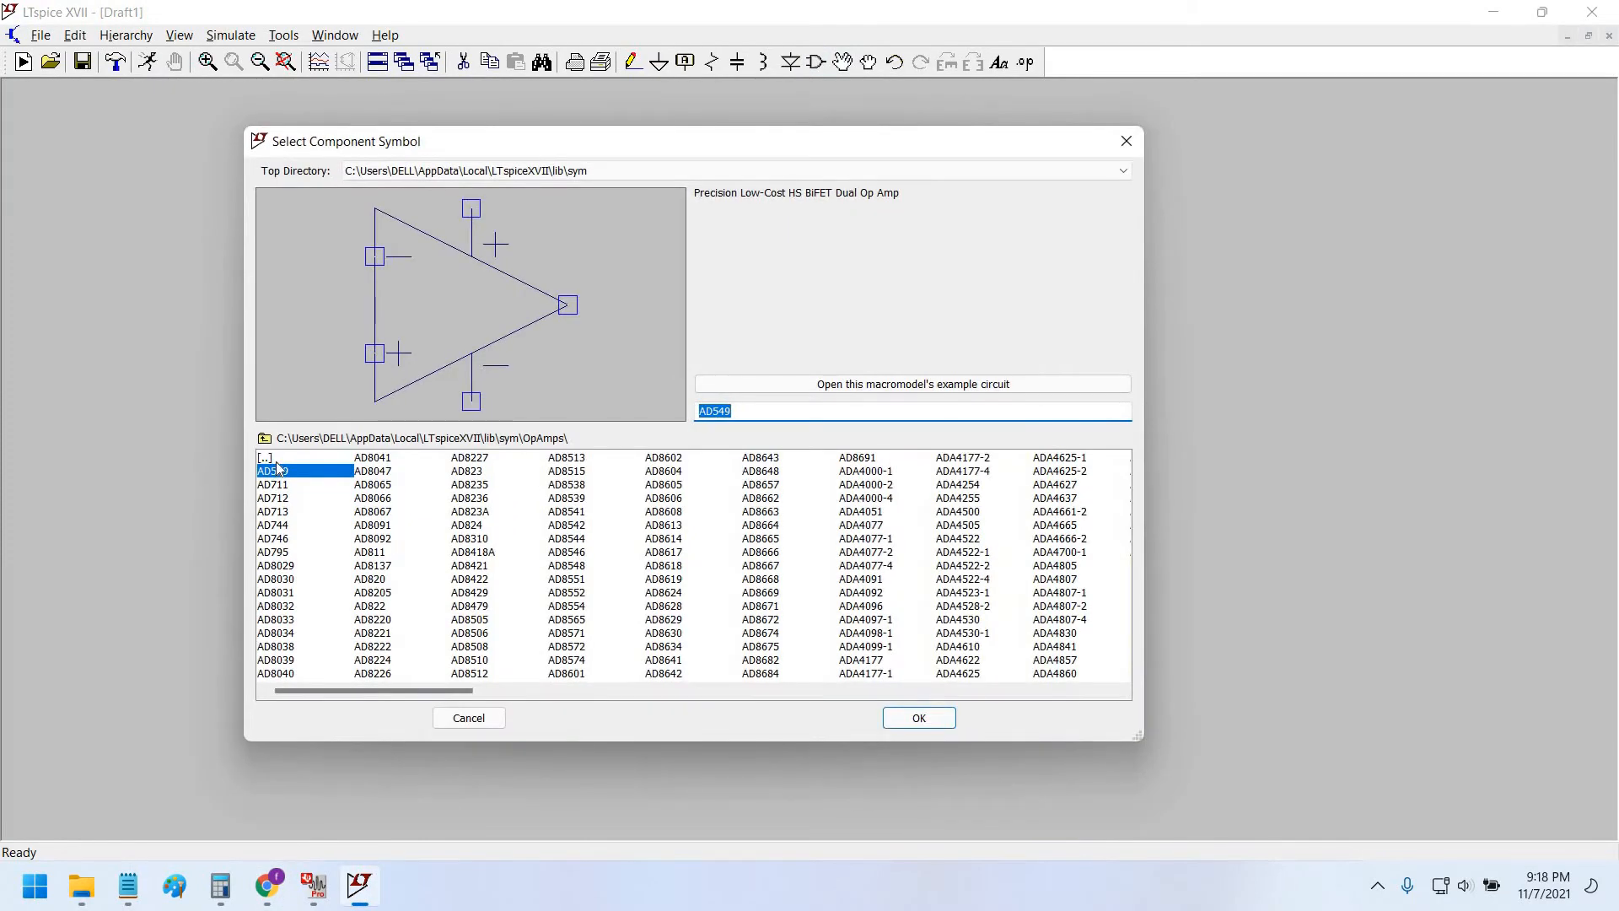
double_click(277, 461)
click(283, 567)
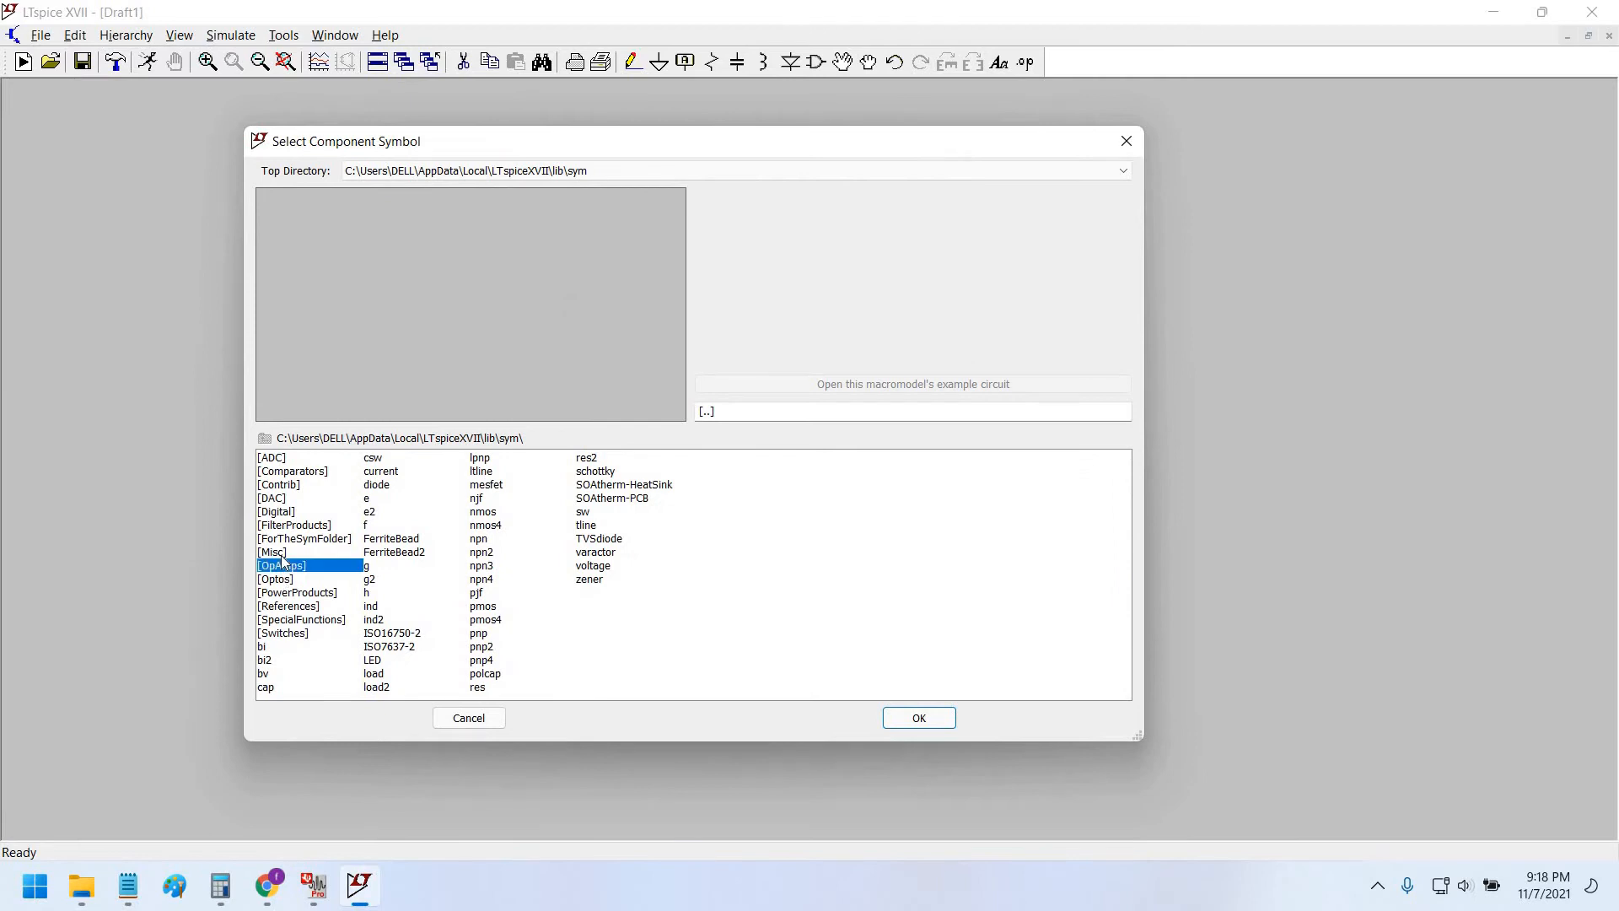
double_click(274, 553)
click(283, 474)
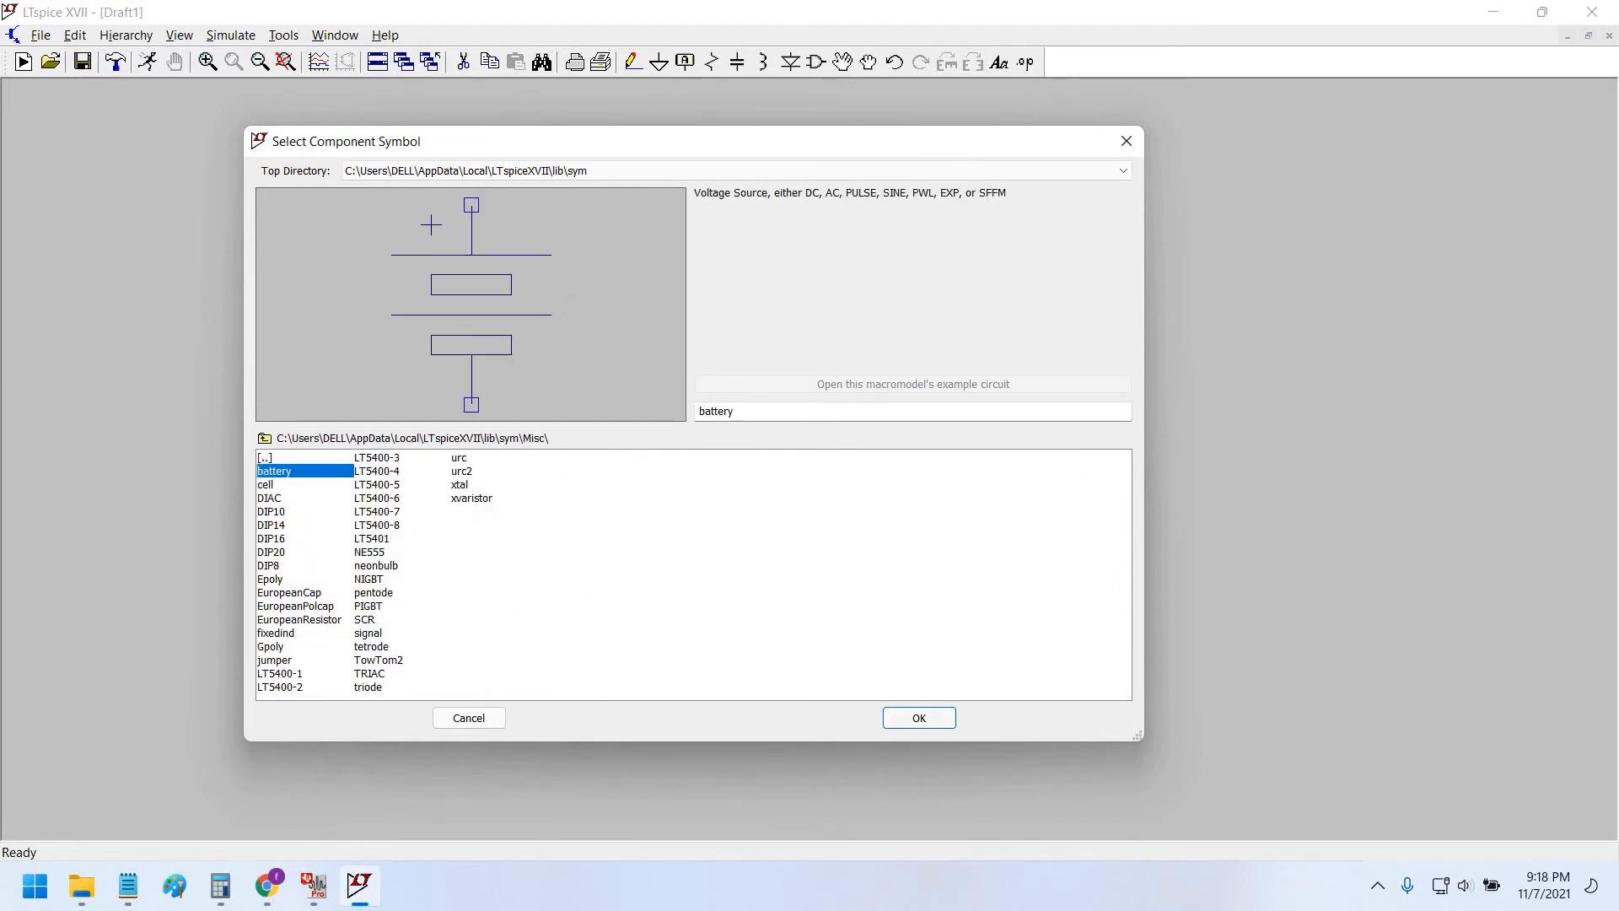
click(919, 718)
click(385, 346)
click(385, 545)
key(Escape)
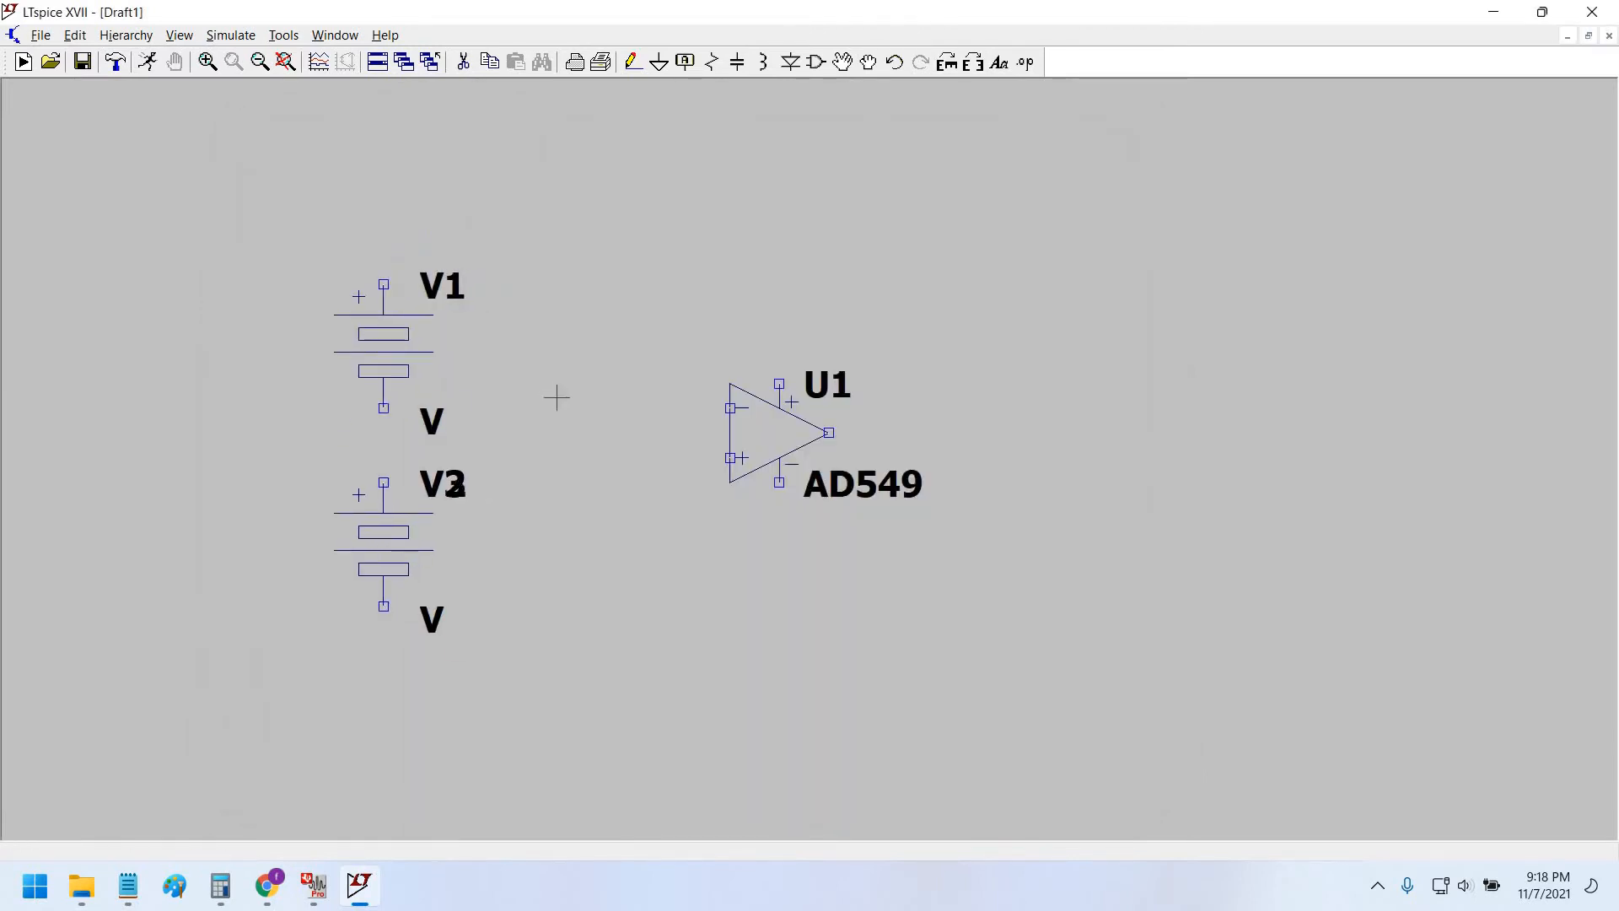
Wire V1 to V2 and connect a ground to their junction.
click(634, 66)
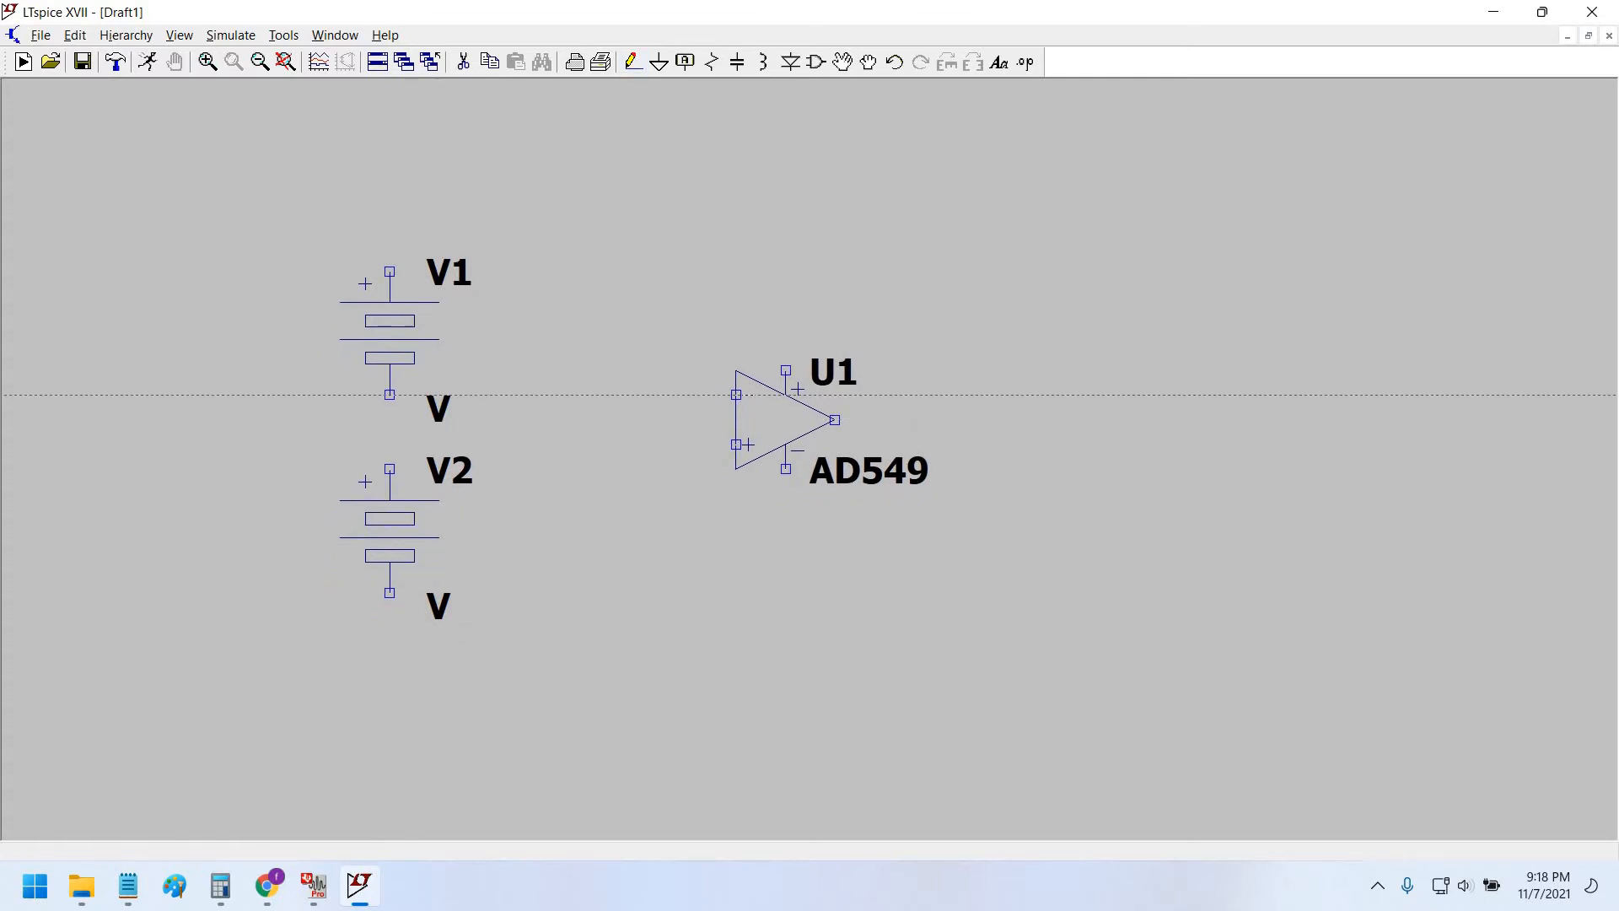
click(390, 394)
click(389, 469)
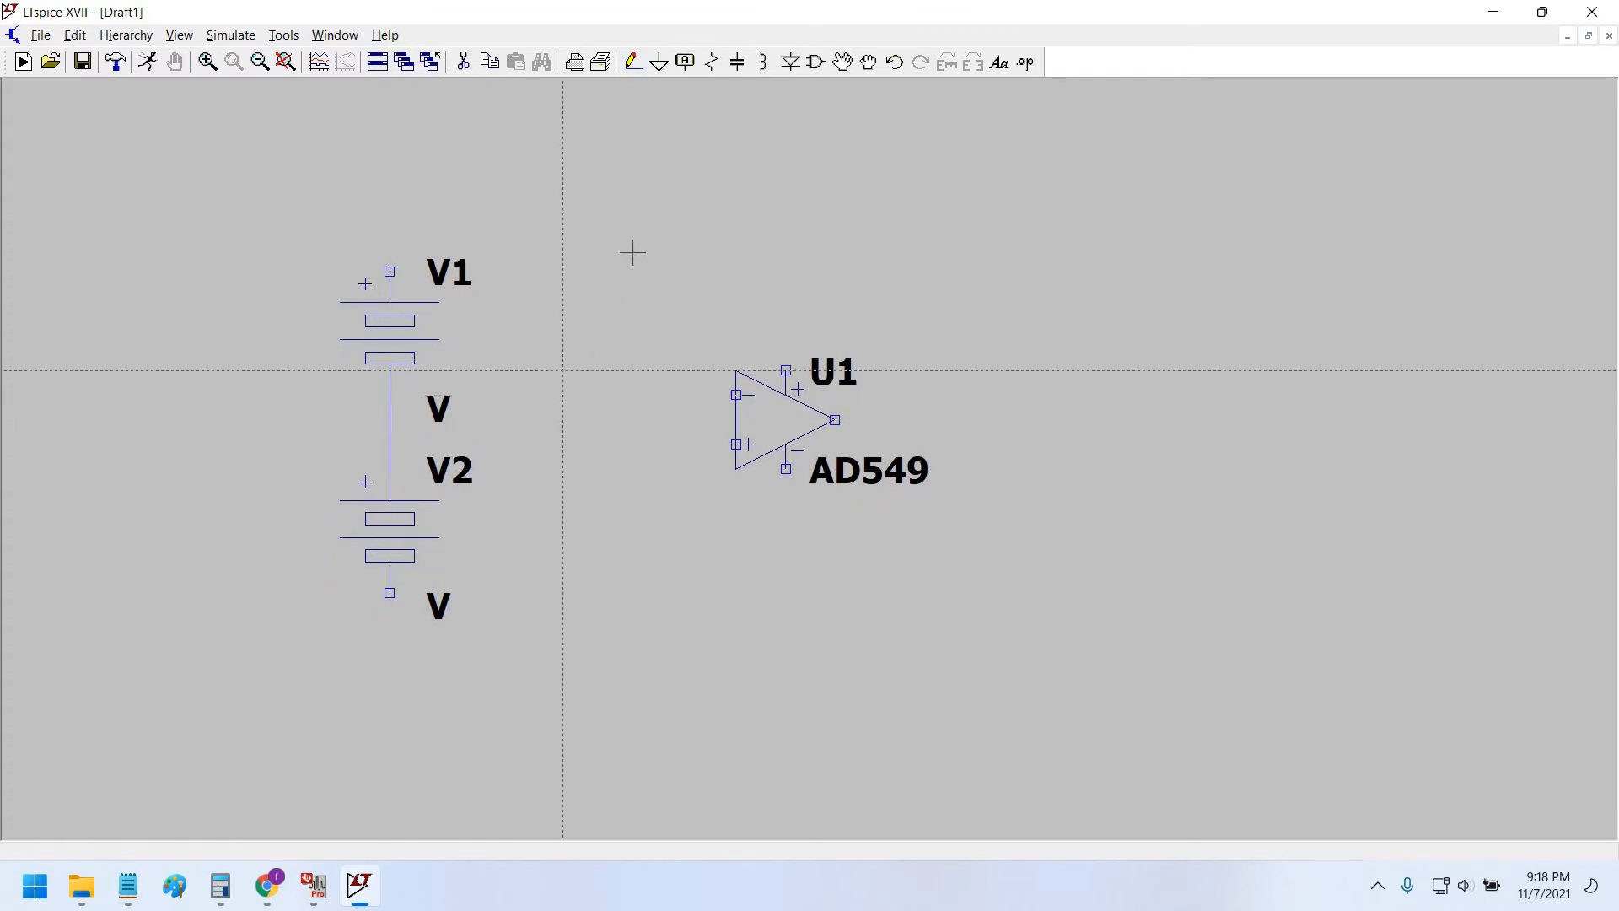
click(659, 61)
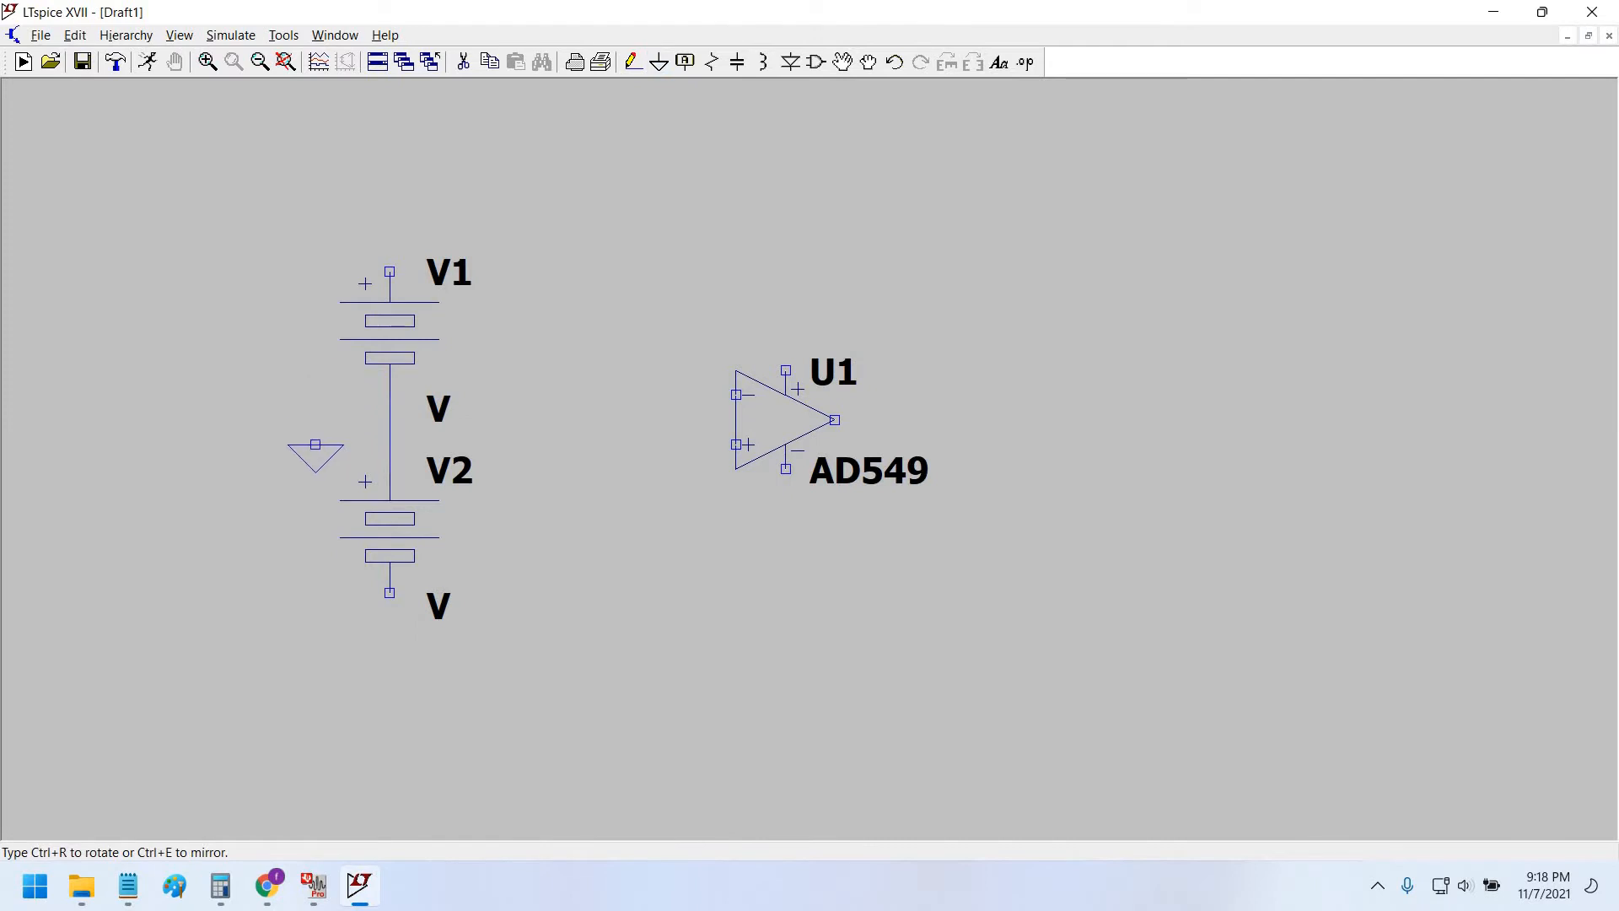
click(316, 419)
click(634, 62)
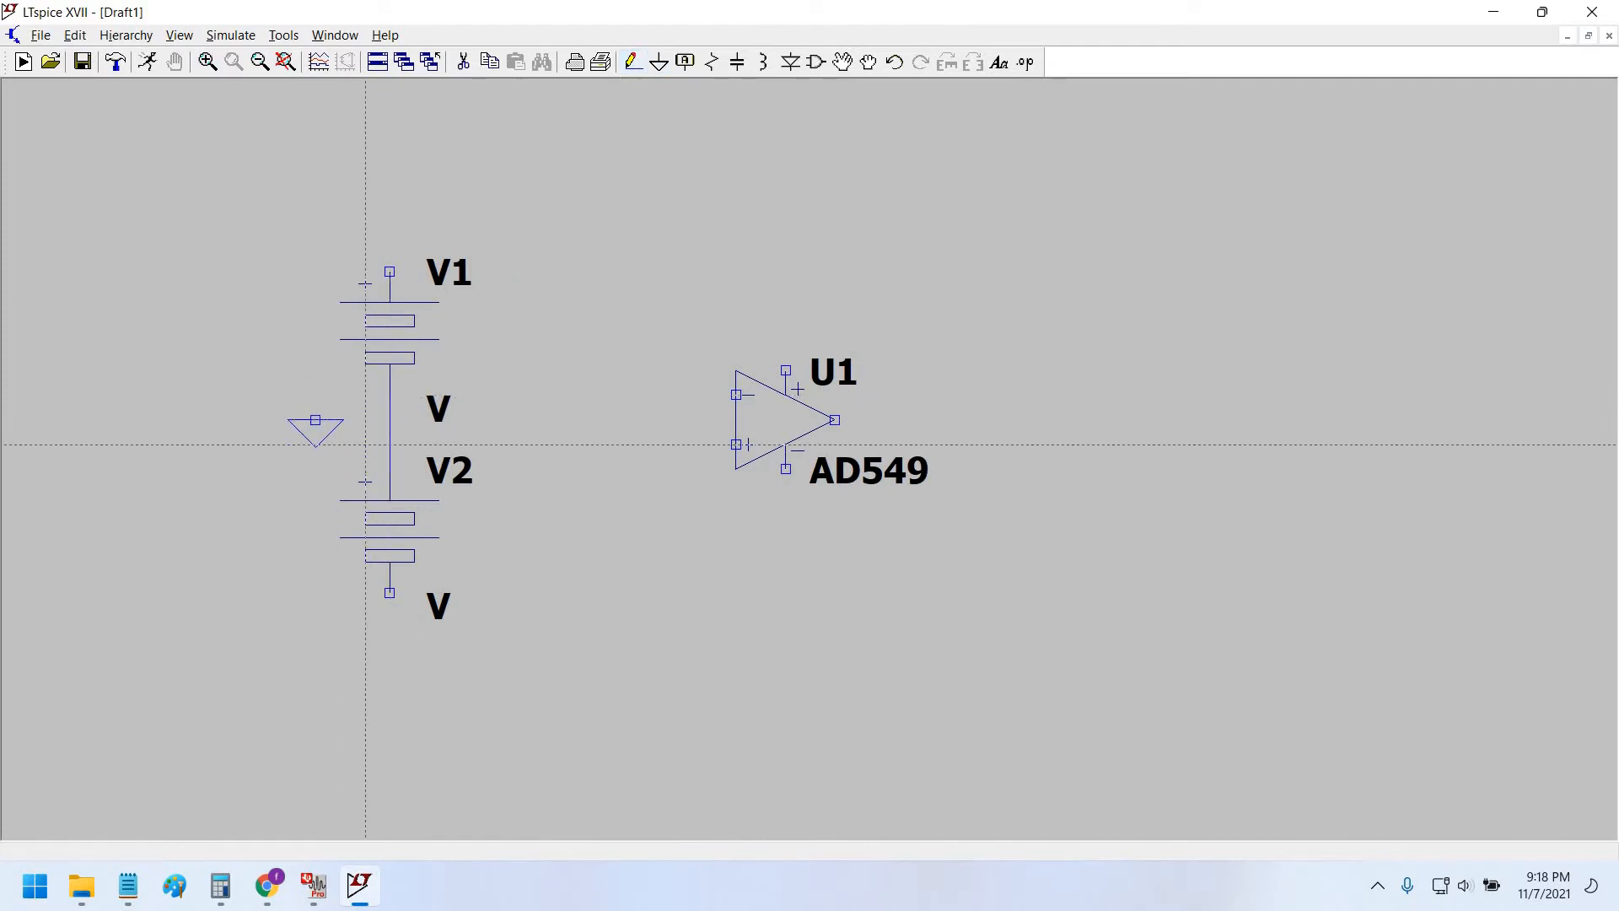
click(316, 419)
click(389, 419)
right_click(573, 373)
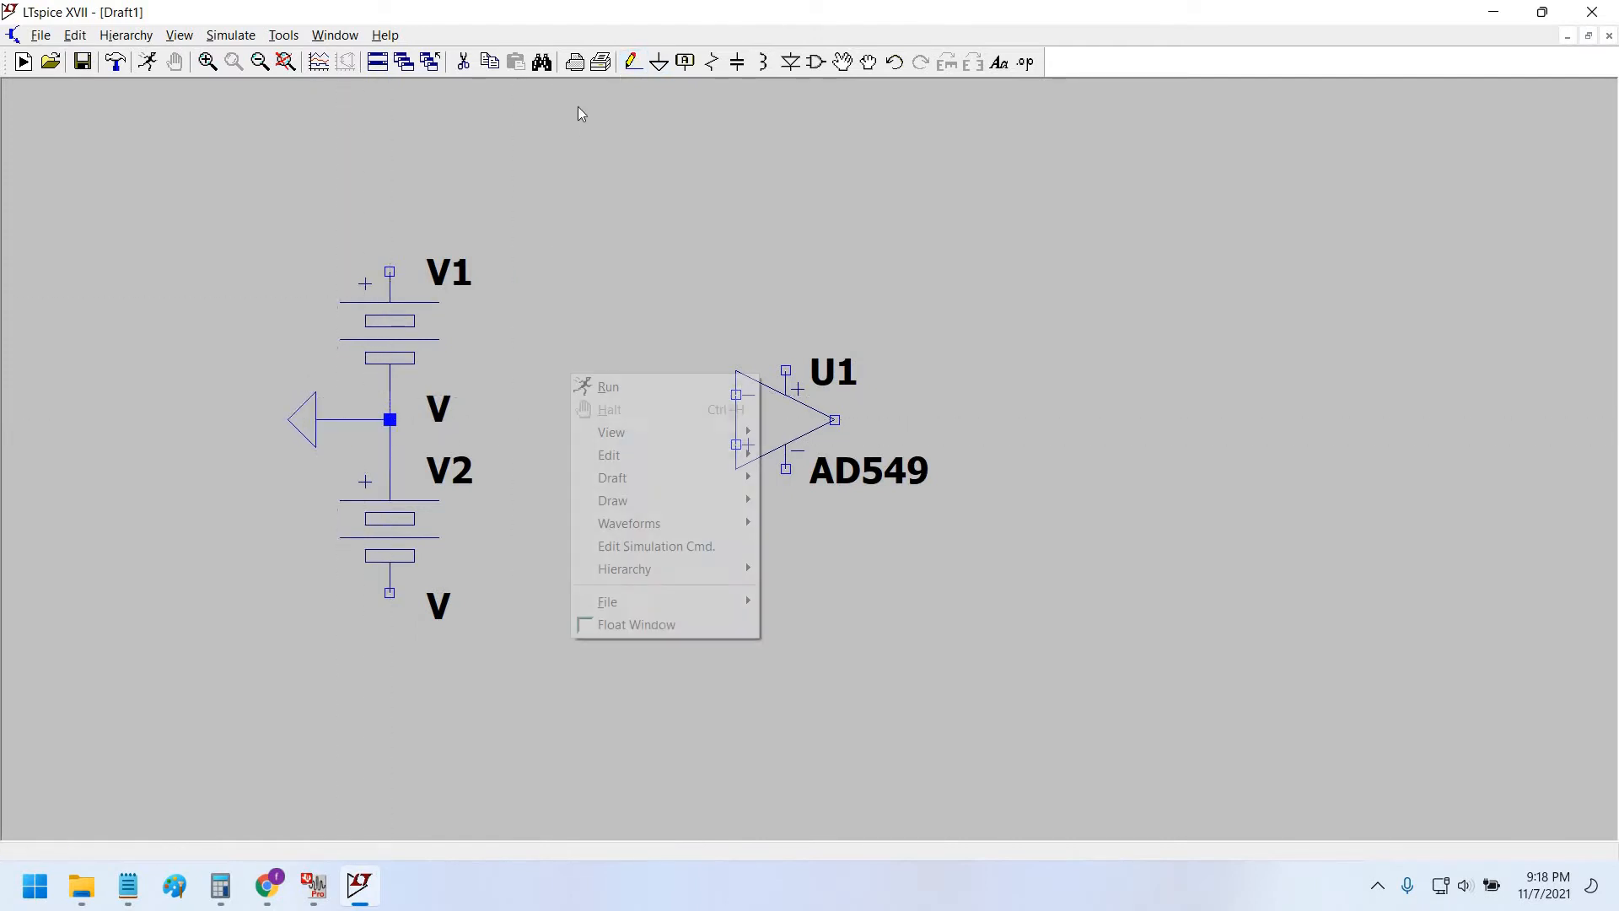
Place a VCC net label above V1.
key(F4)
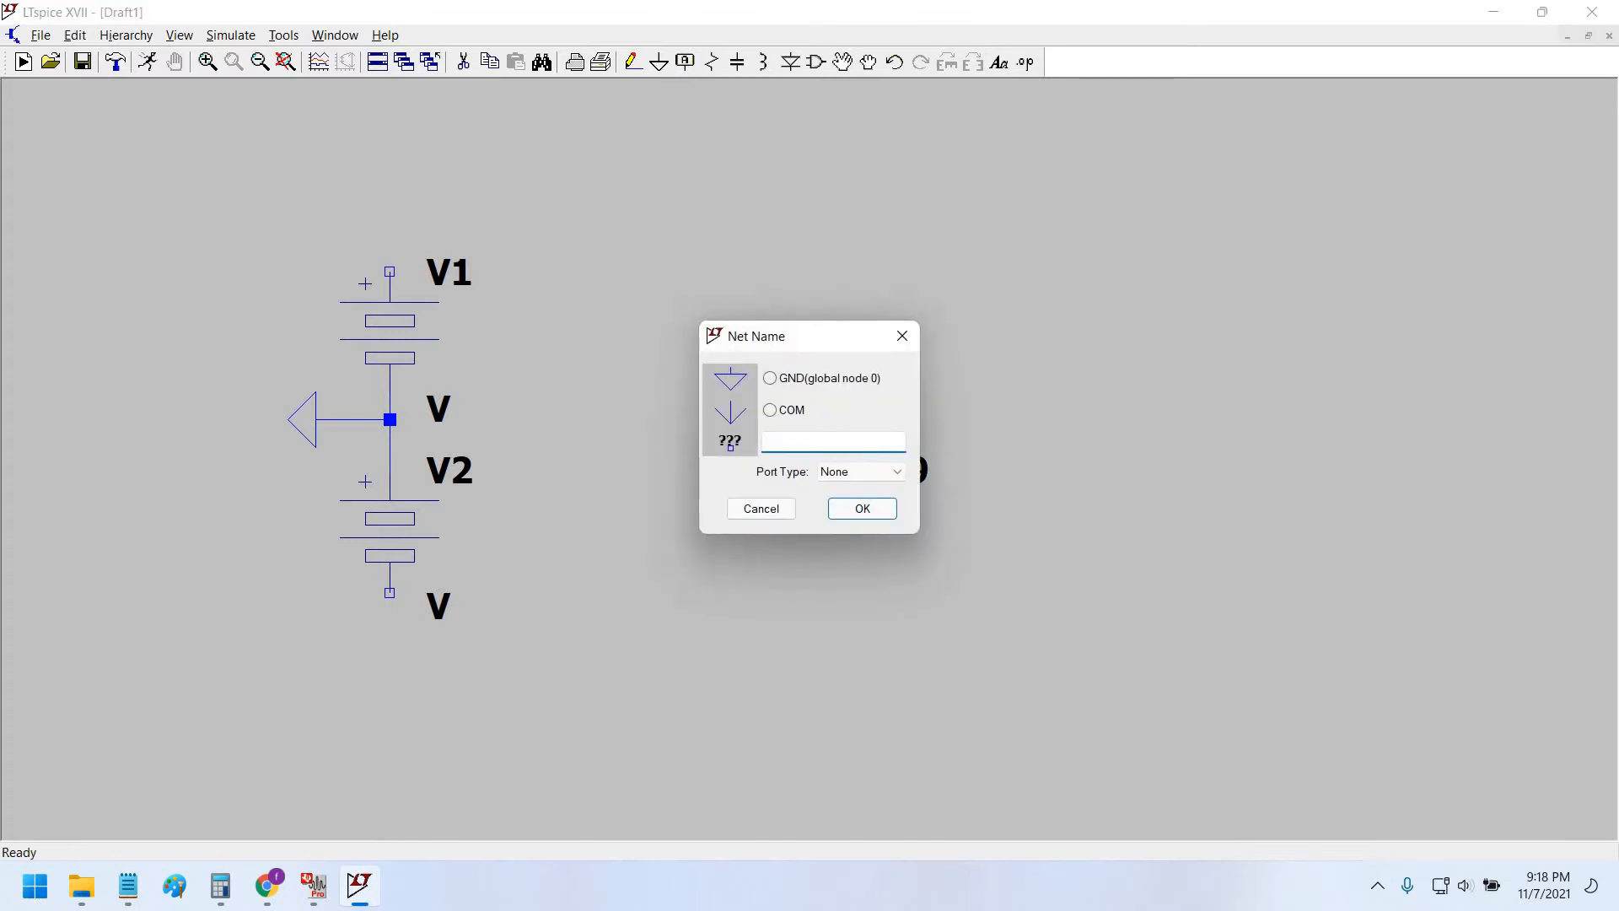
text(VCC)
key(Return)
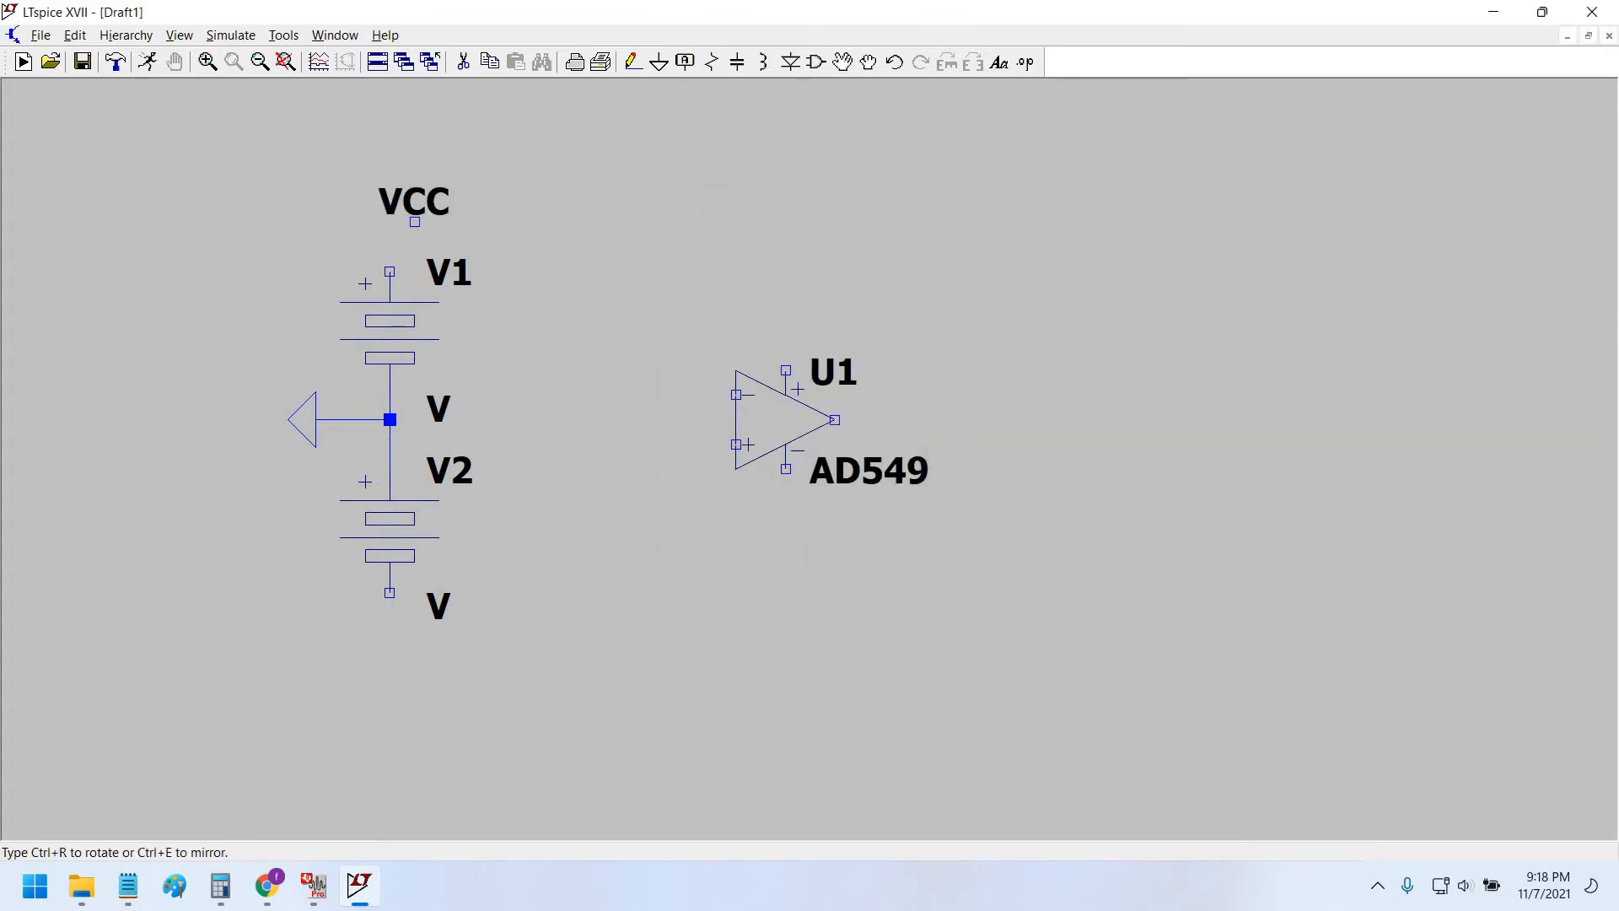
click(390, 221)
Scroll the AD549 datasheet to Absolute Maximum Ratings, then reopen the VCC label for editing.
key(alt+Tab)
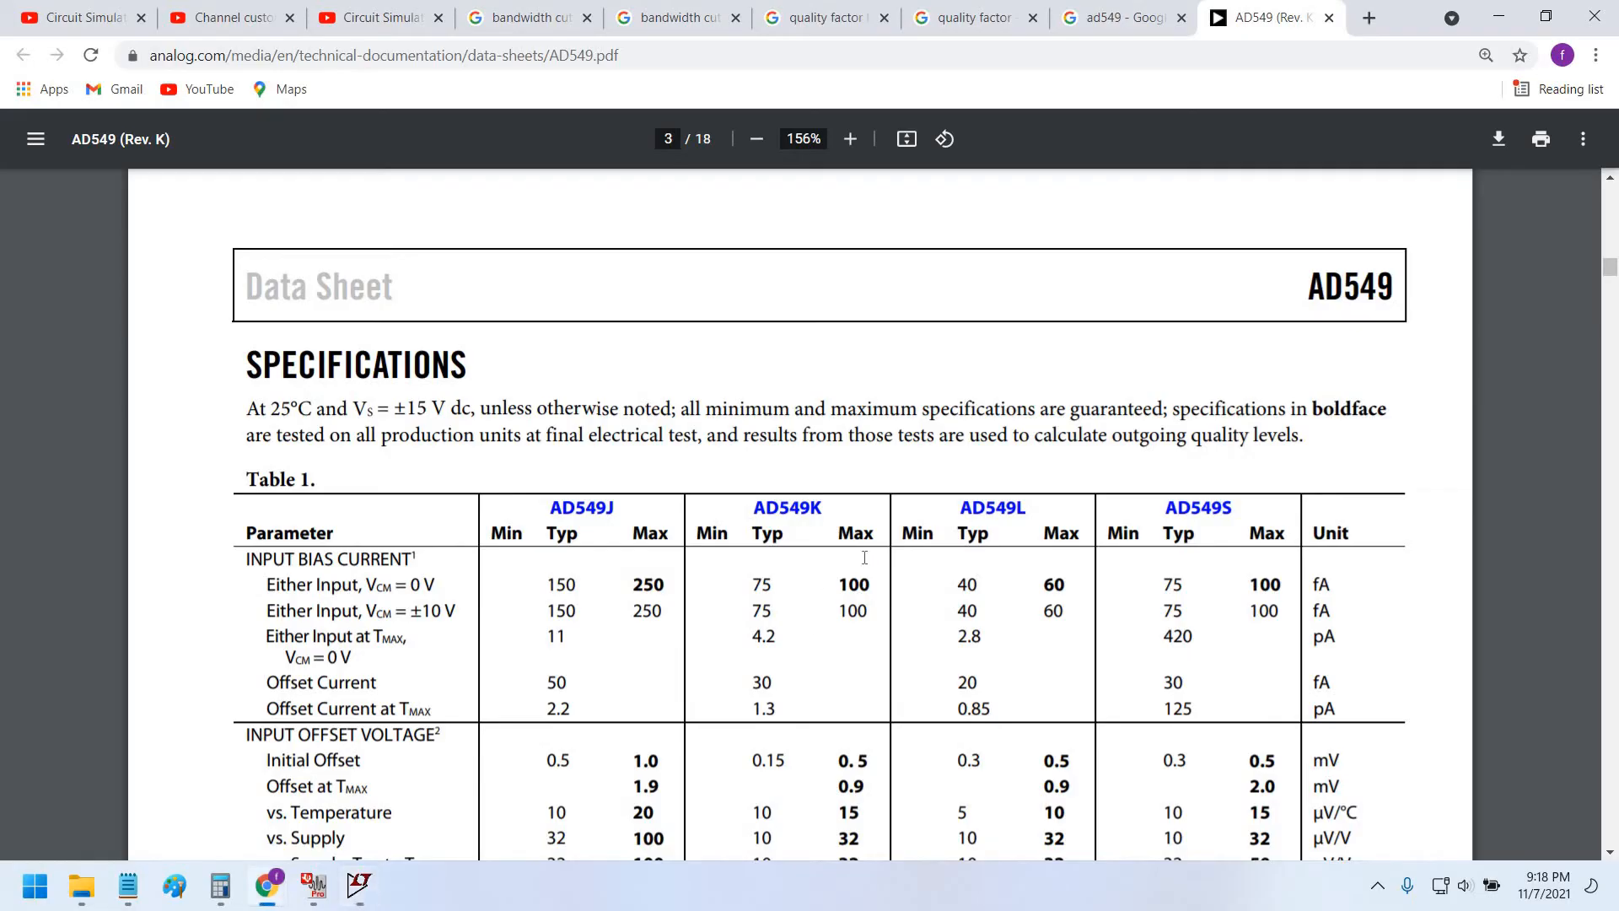
scroll(869, 557, down, 20)
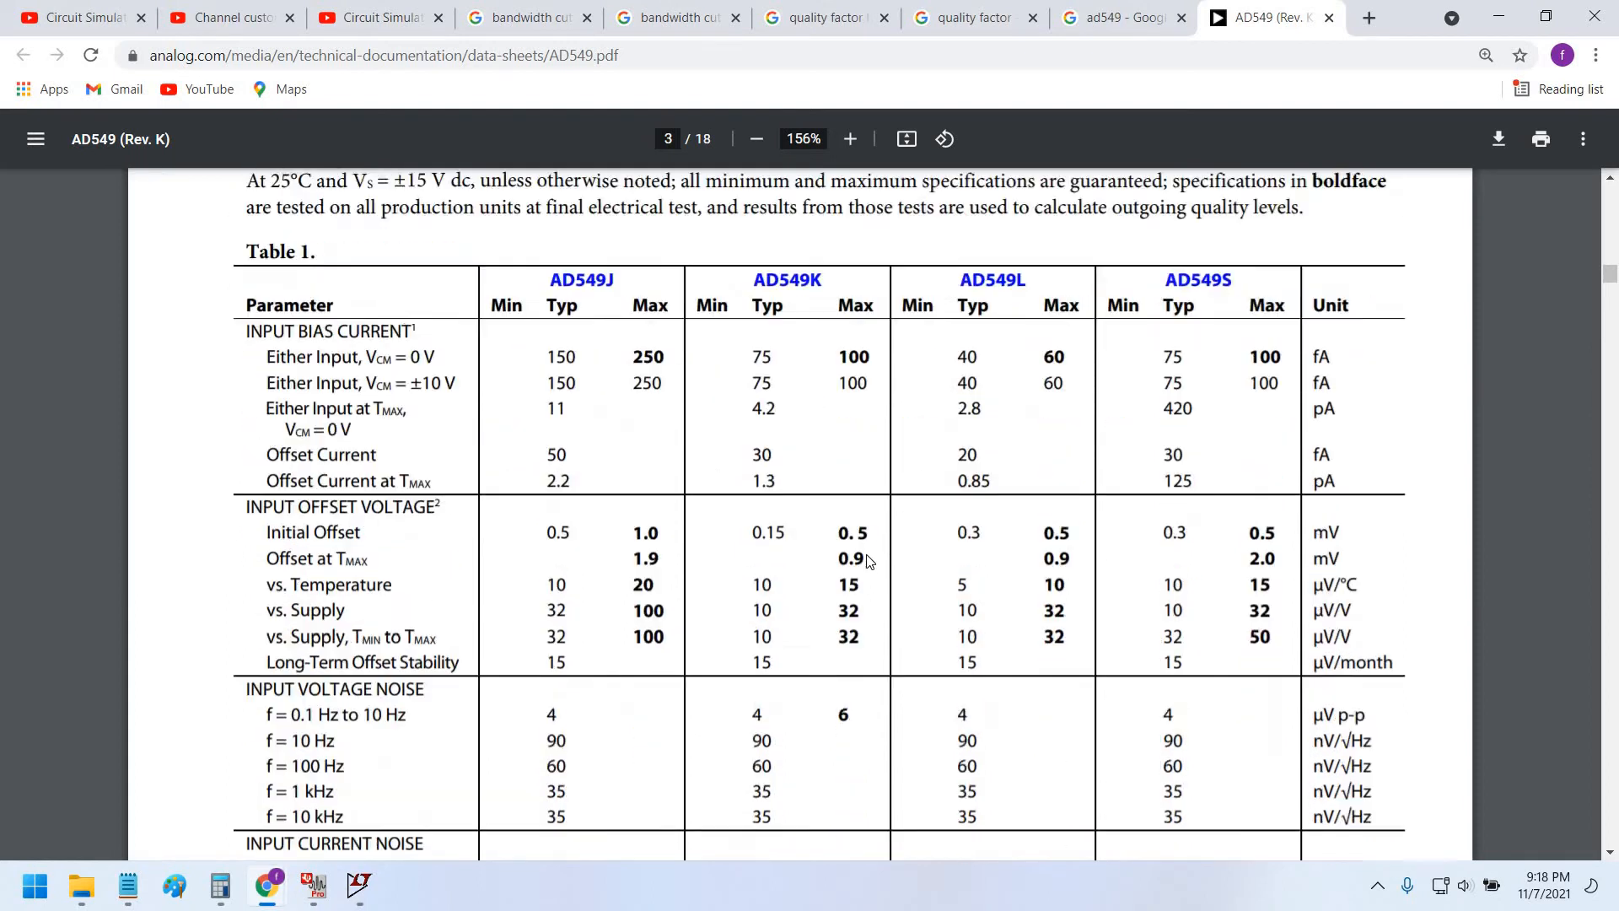
scroll(869, 541, down, 14)
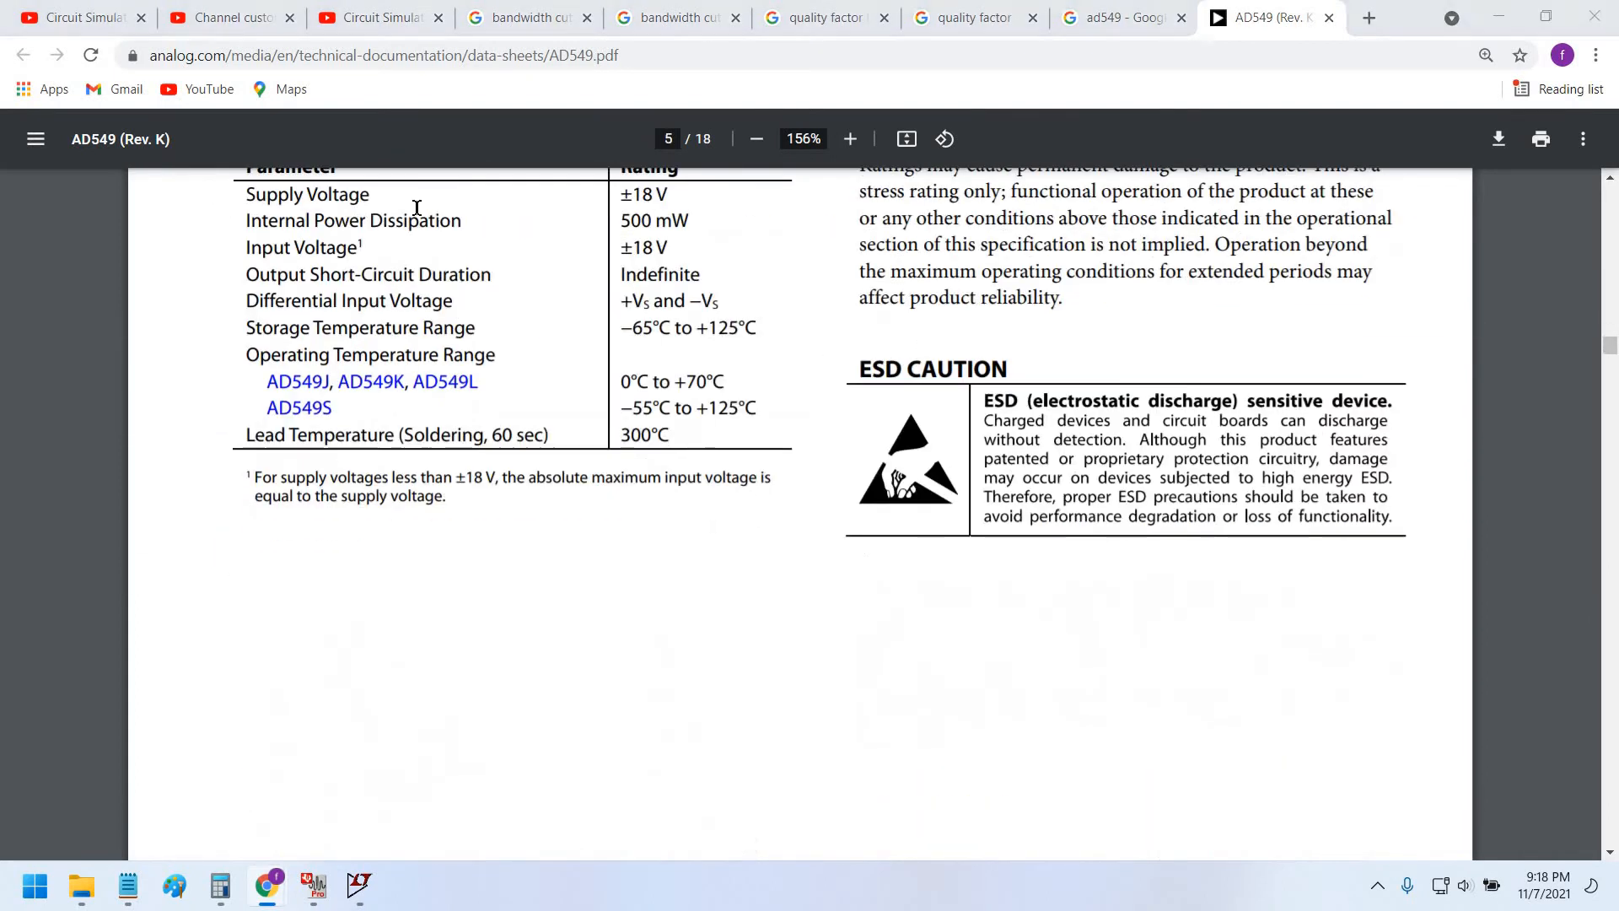
key(alt+Tab)
key(F4)
Rename the VCC label to VS+ and wire it to V1's top pin.
text(VS)
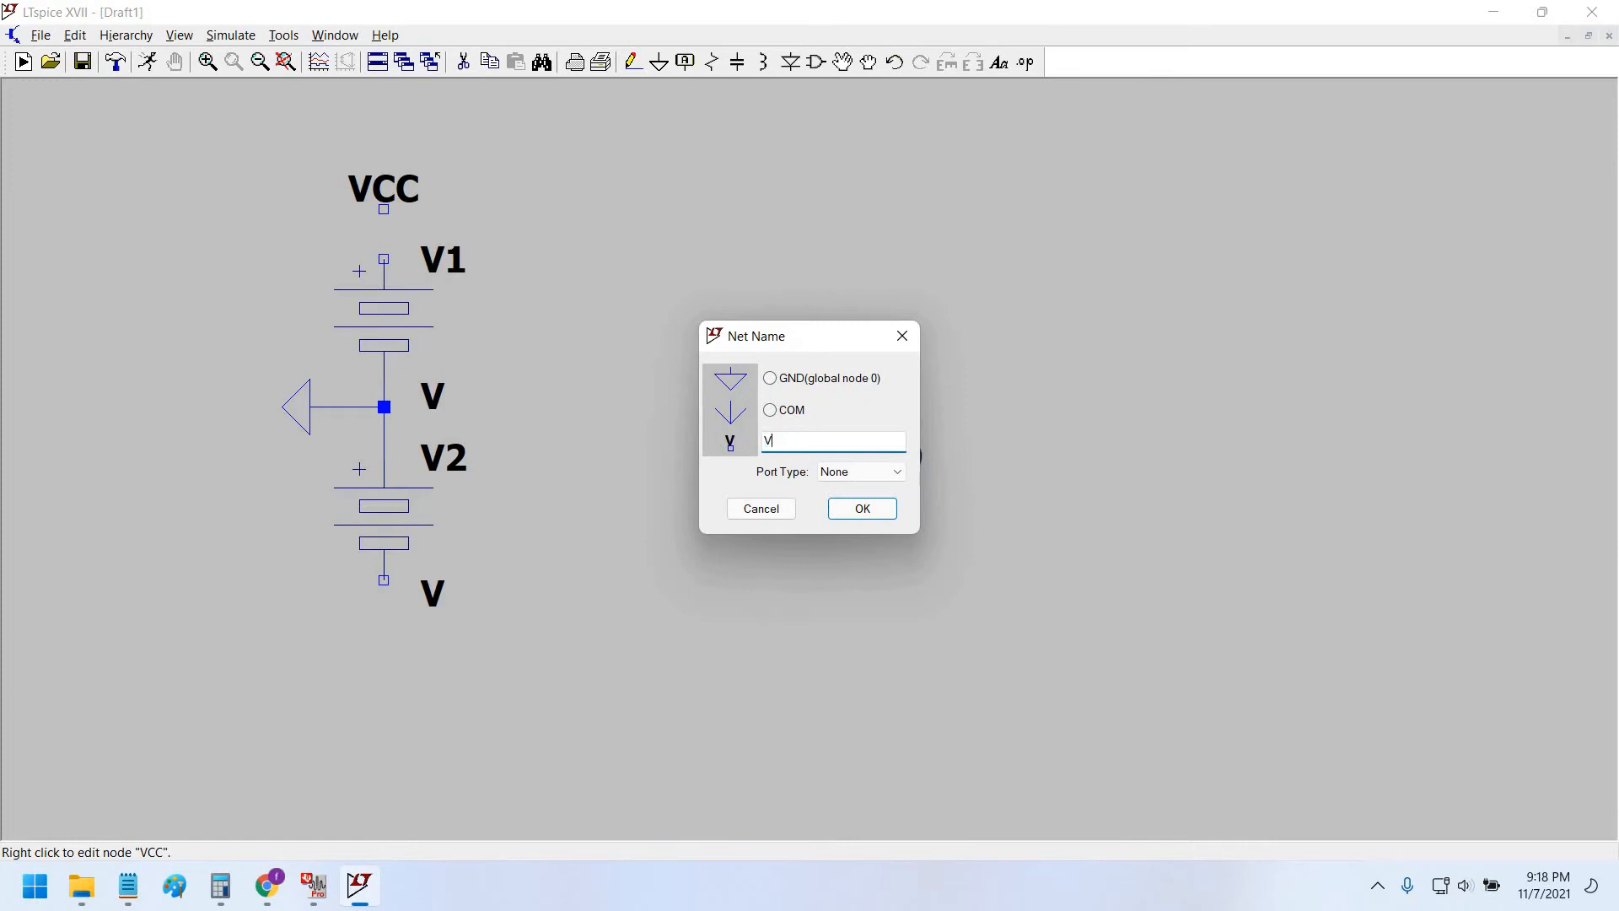
text(+)
key(Return)
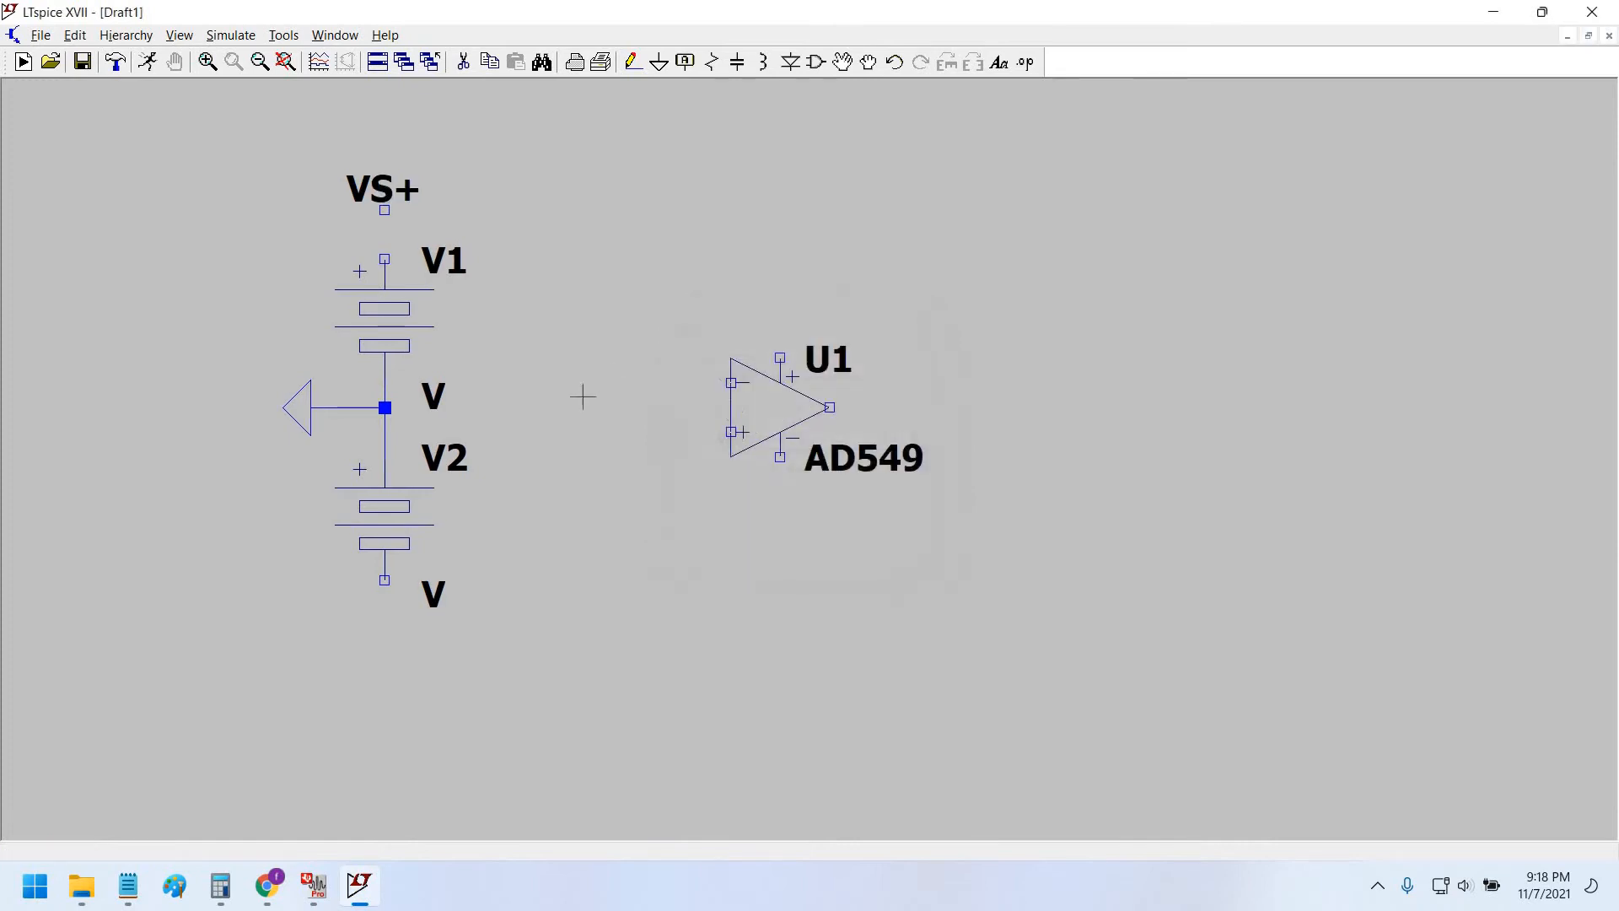
scroll(572, 433, up, 1)
scroll(557, 421, down, 3)
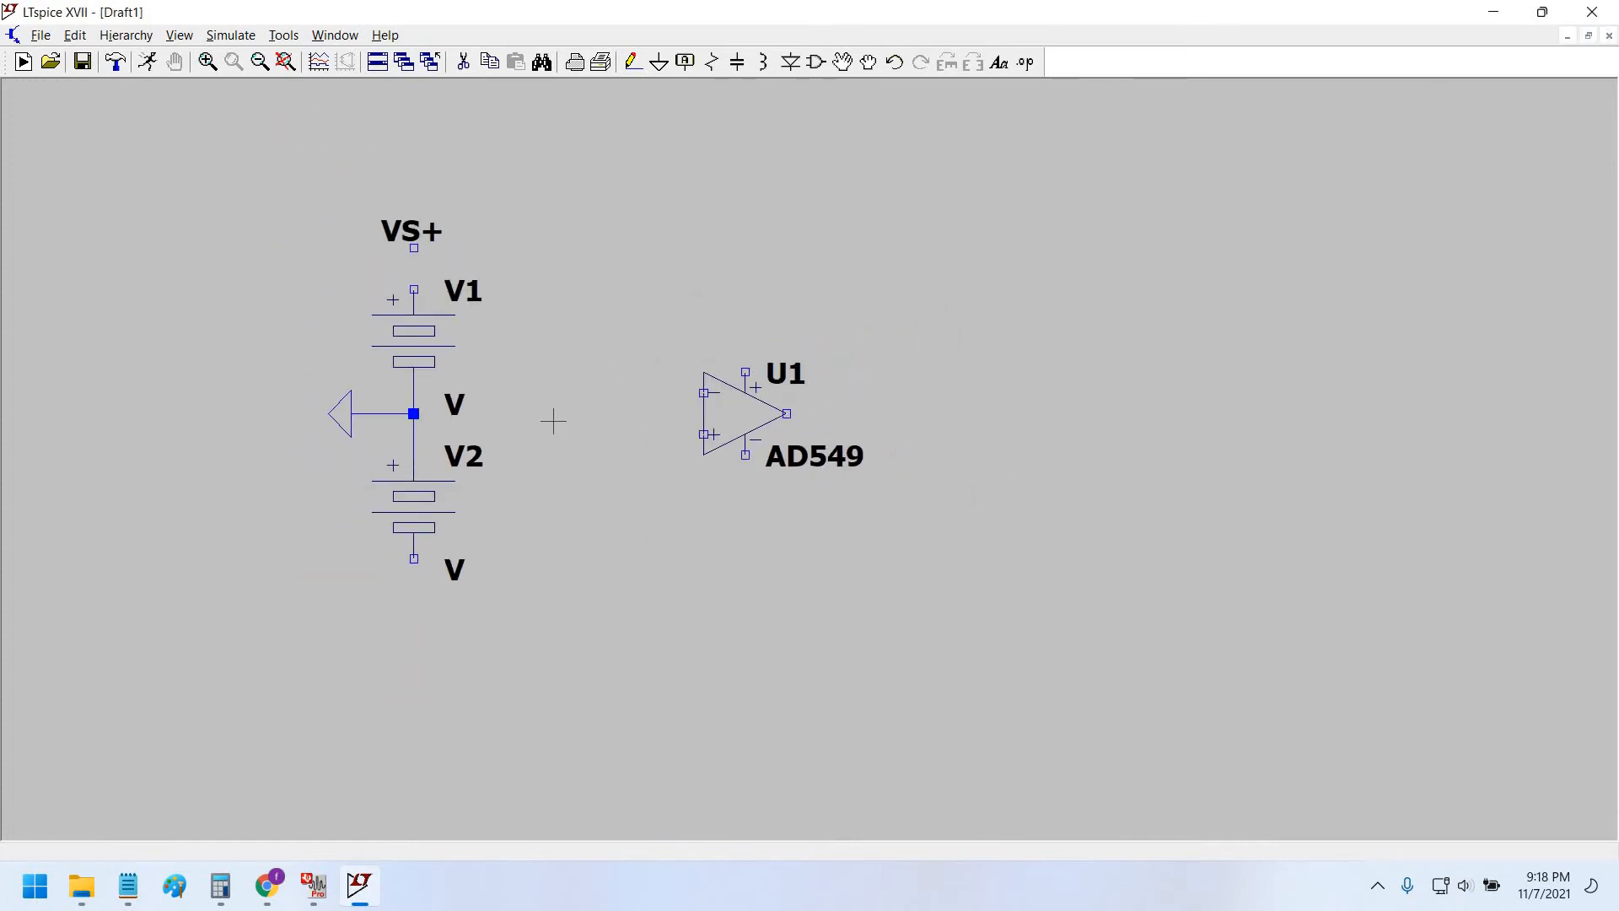
click(632, 61)
click(397, 231)
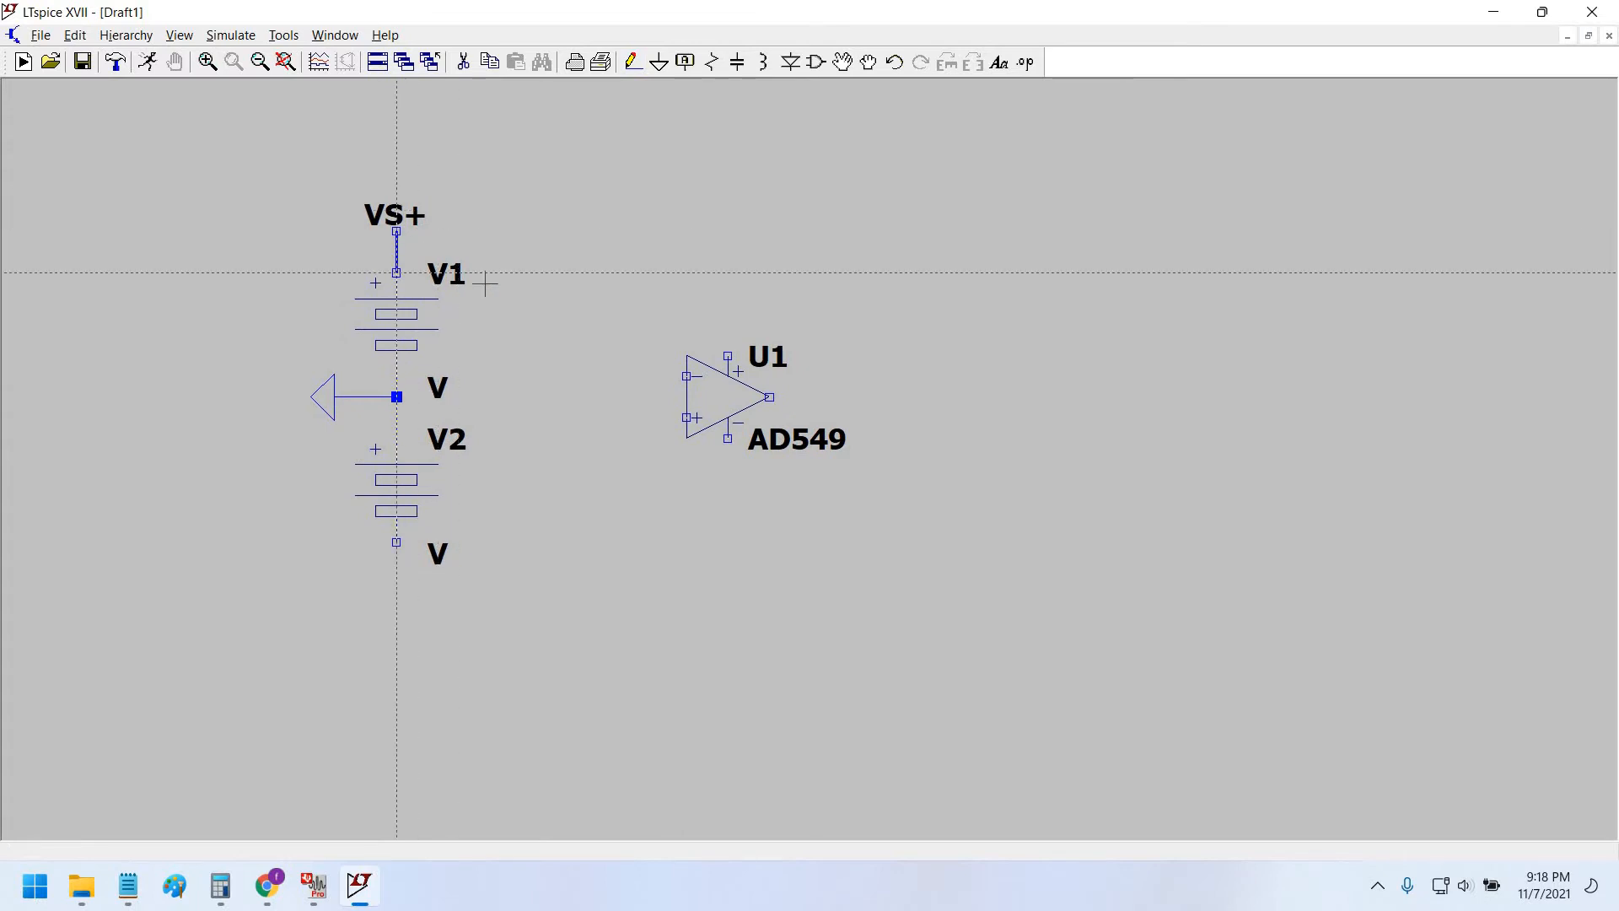
click(396, 272)
Add a VS- net label below V2 and wire it to V2's lower pin.
click(685, 62)
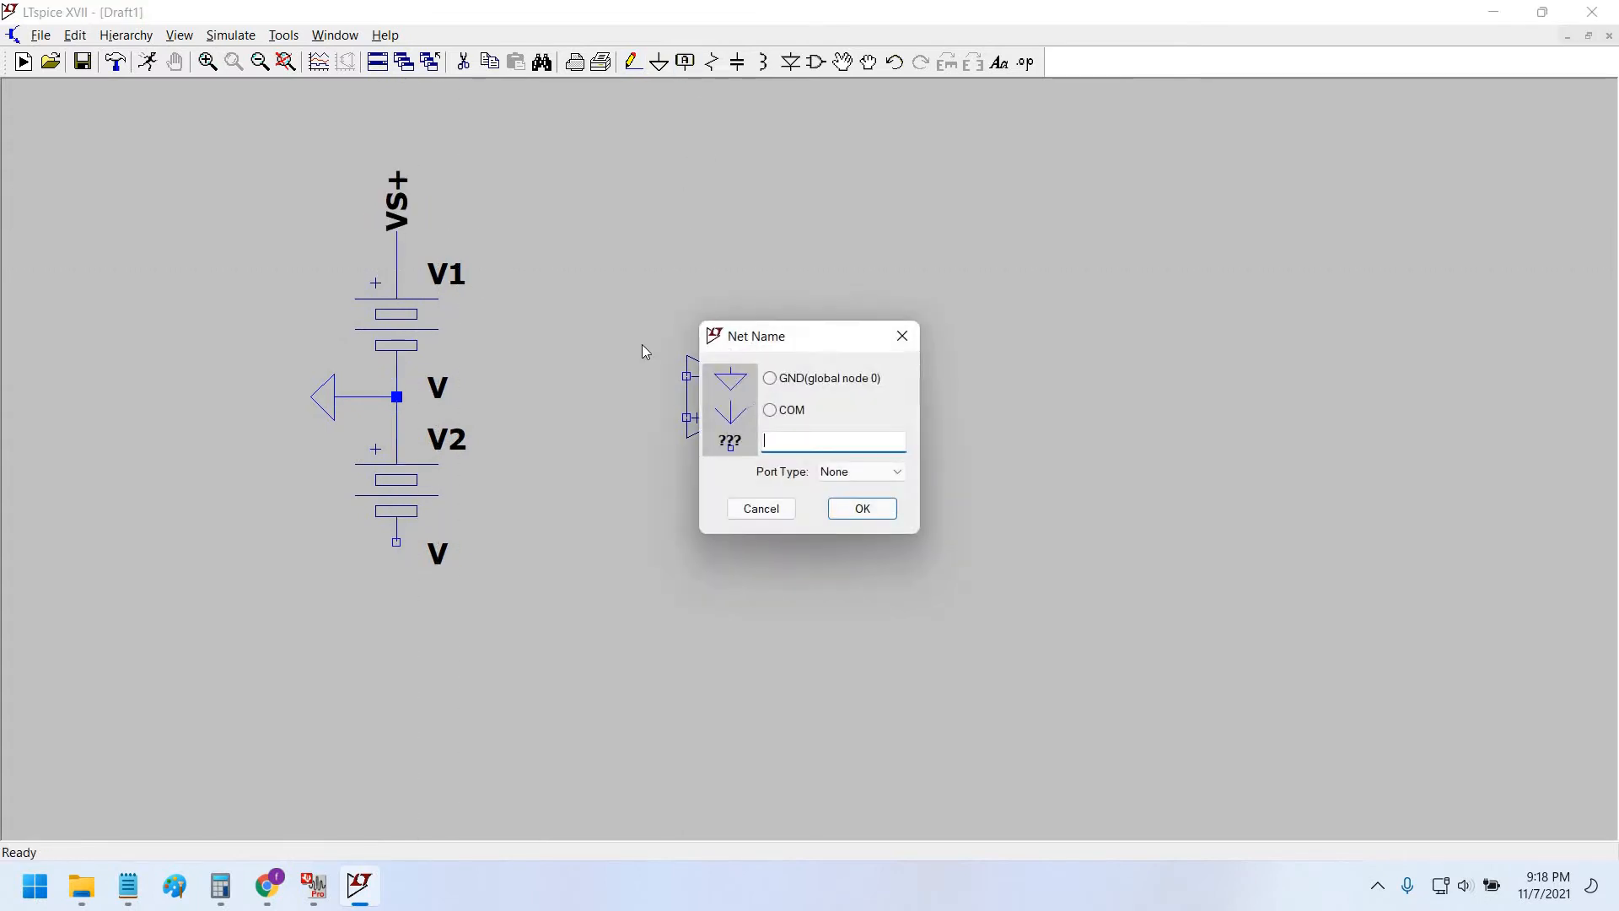
text(VS-)
key(Return)
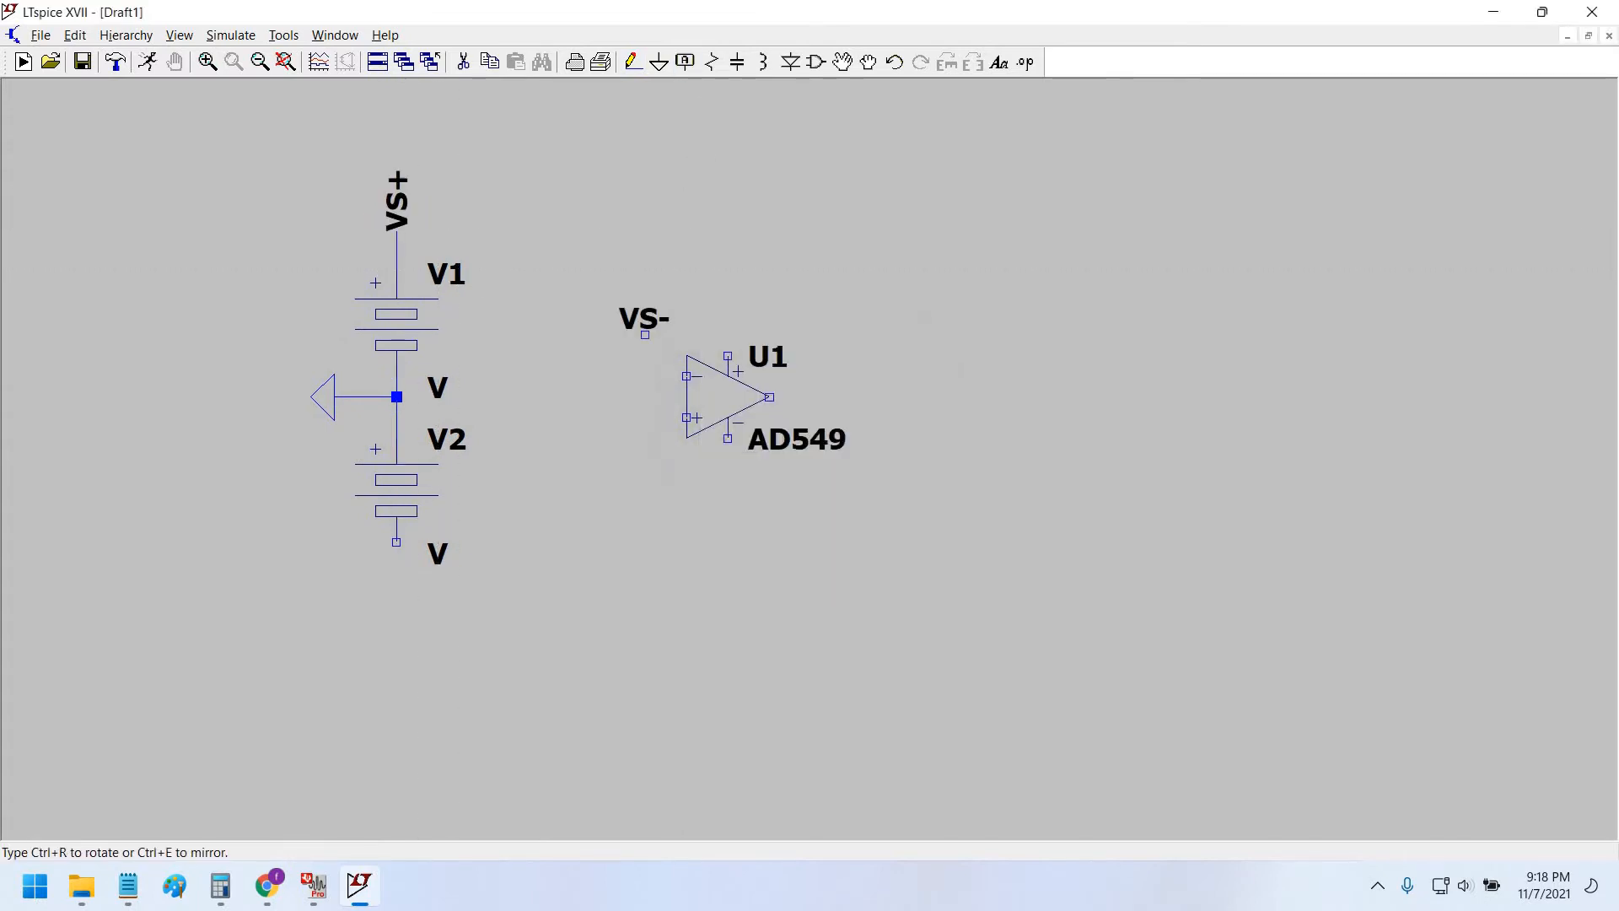
click(396, 624)
click(632, 62)
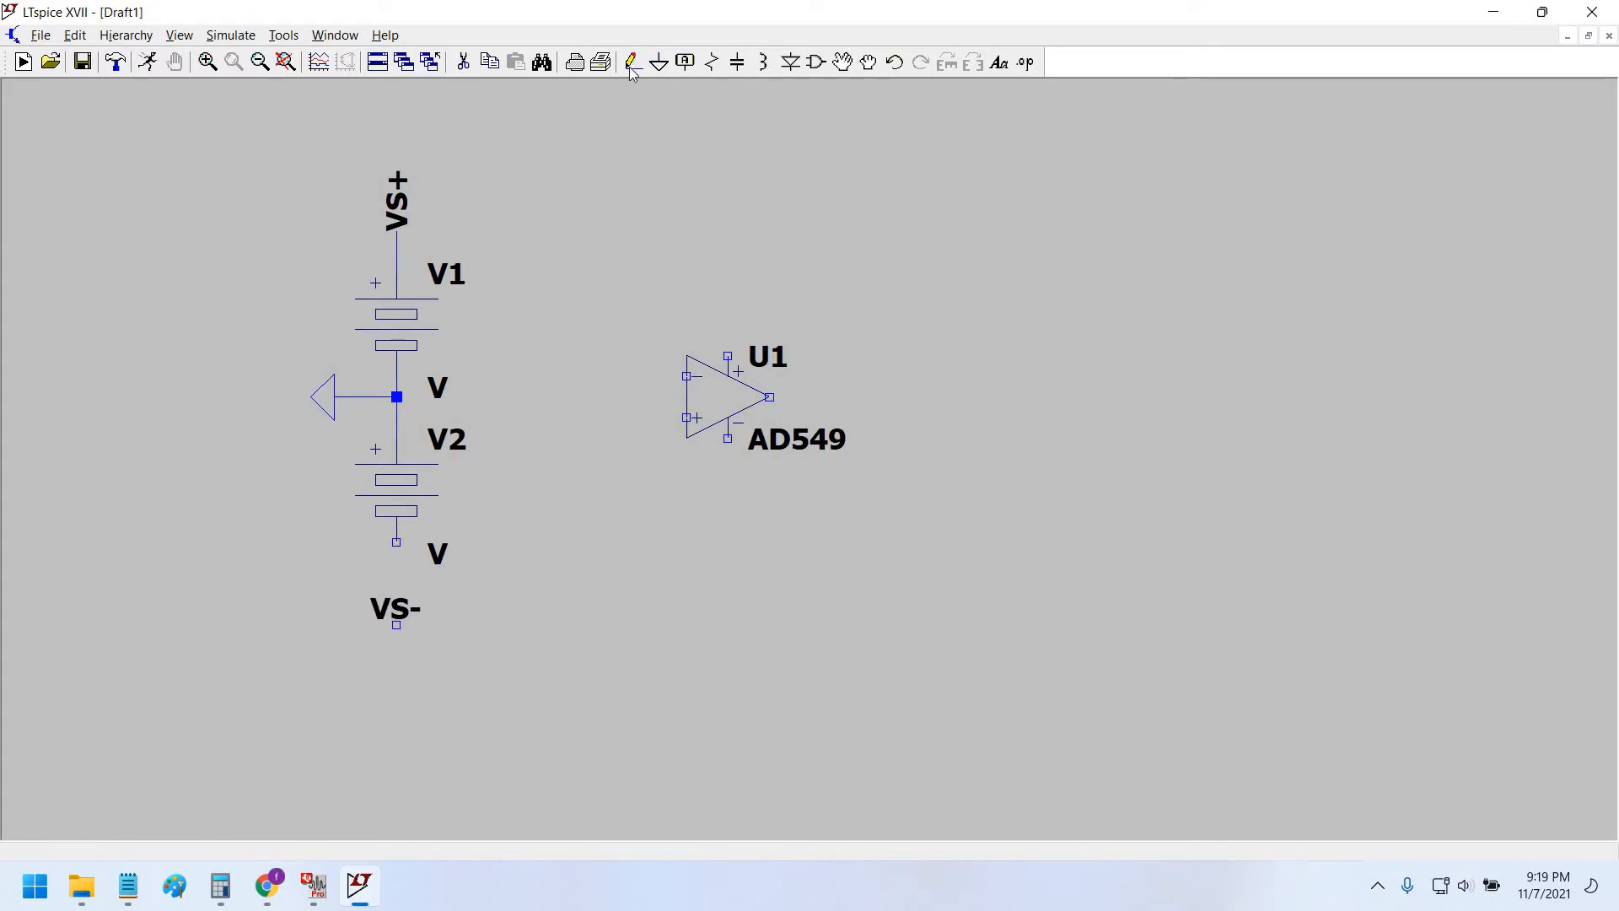
click(397, 624)
click(396, 542)
drag(599, 600, 599, 614)
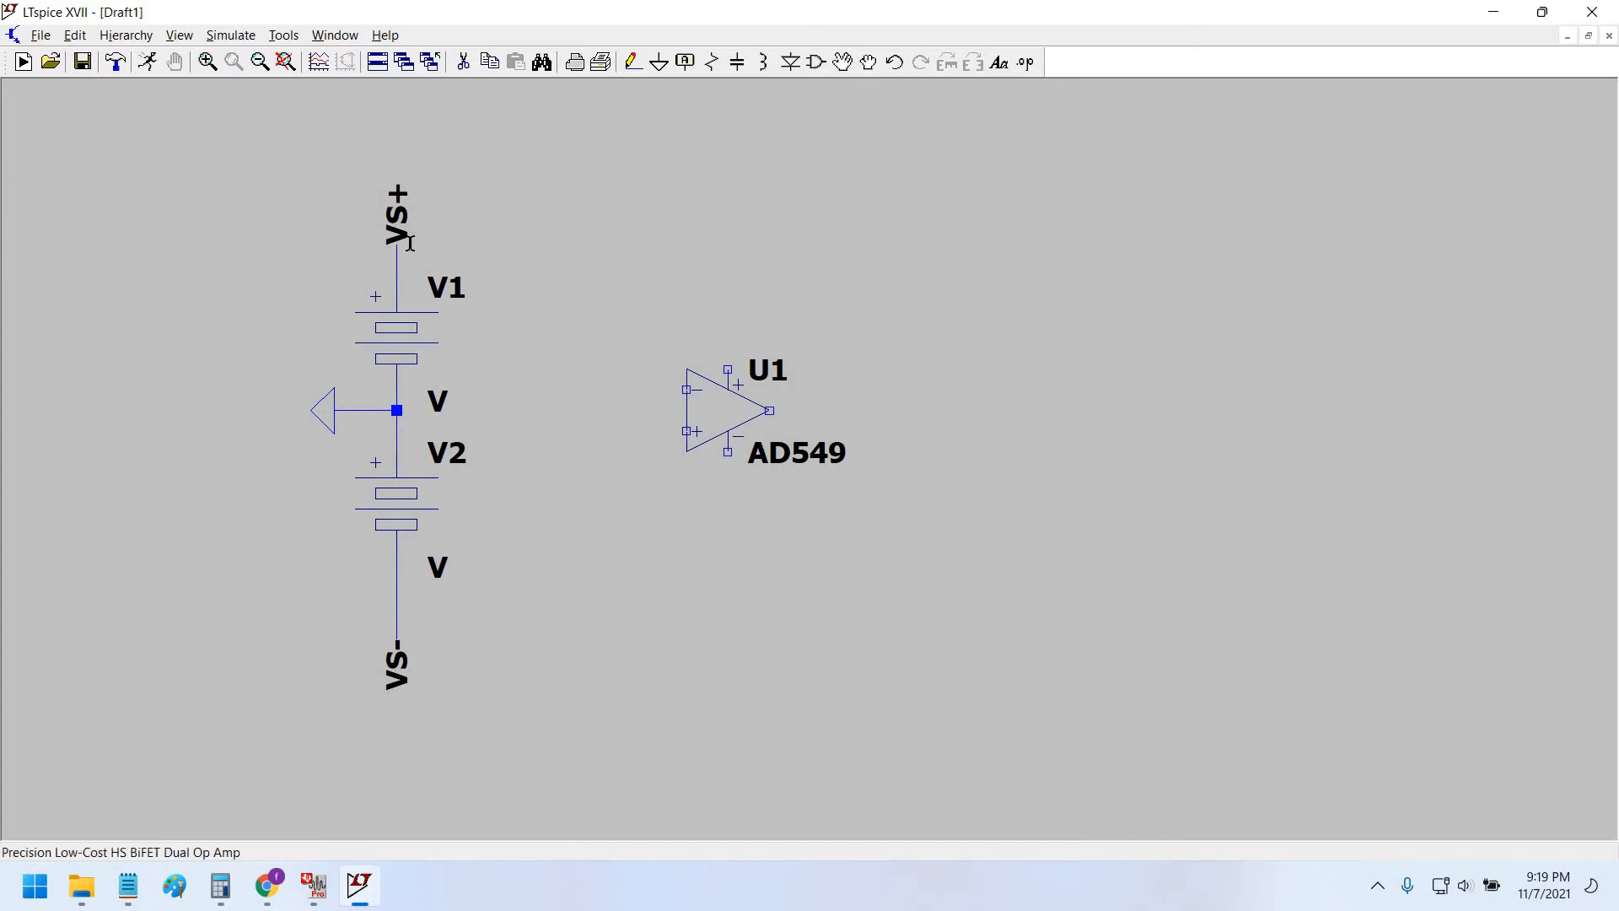
Put VS+ and VS- labels on U1's supply pins and drag U1 right with connections.
click(492, 64)
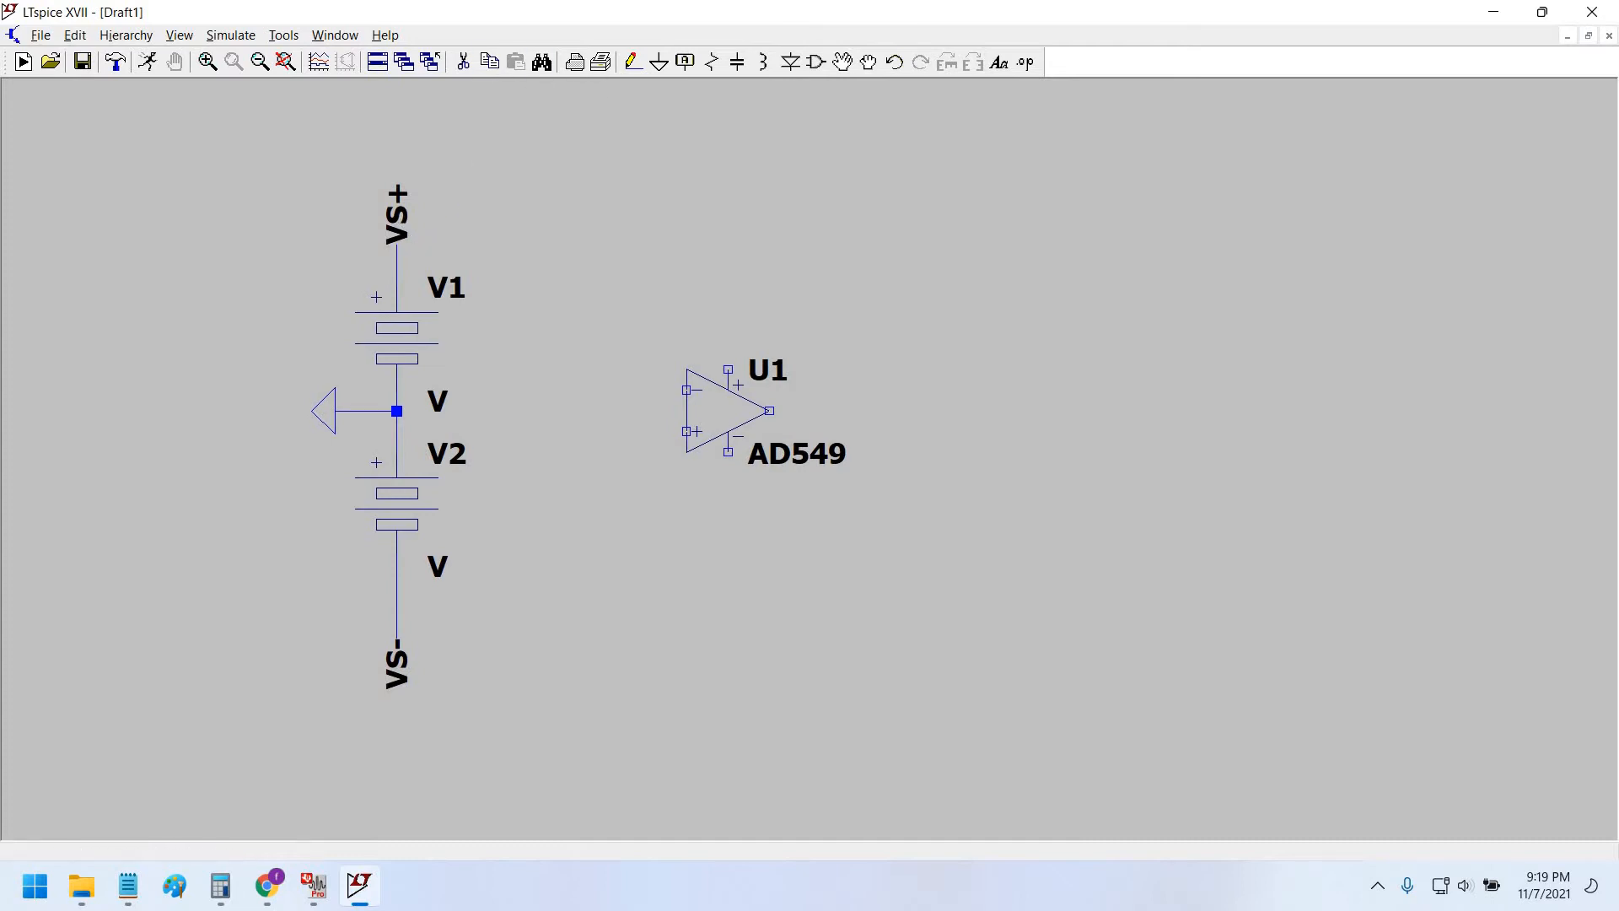
click(728, 370)
click(728, 456)
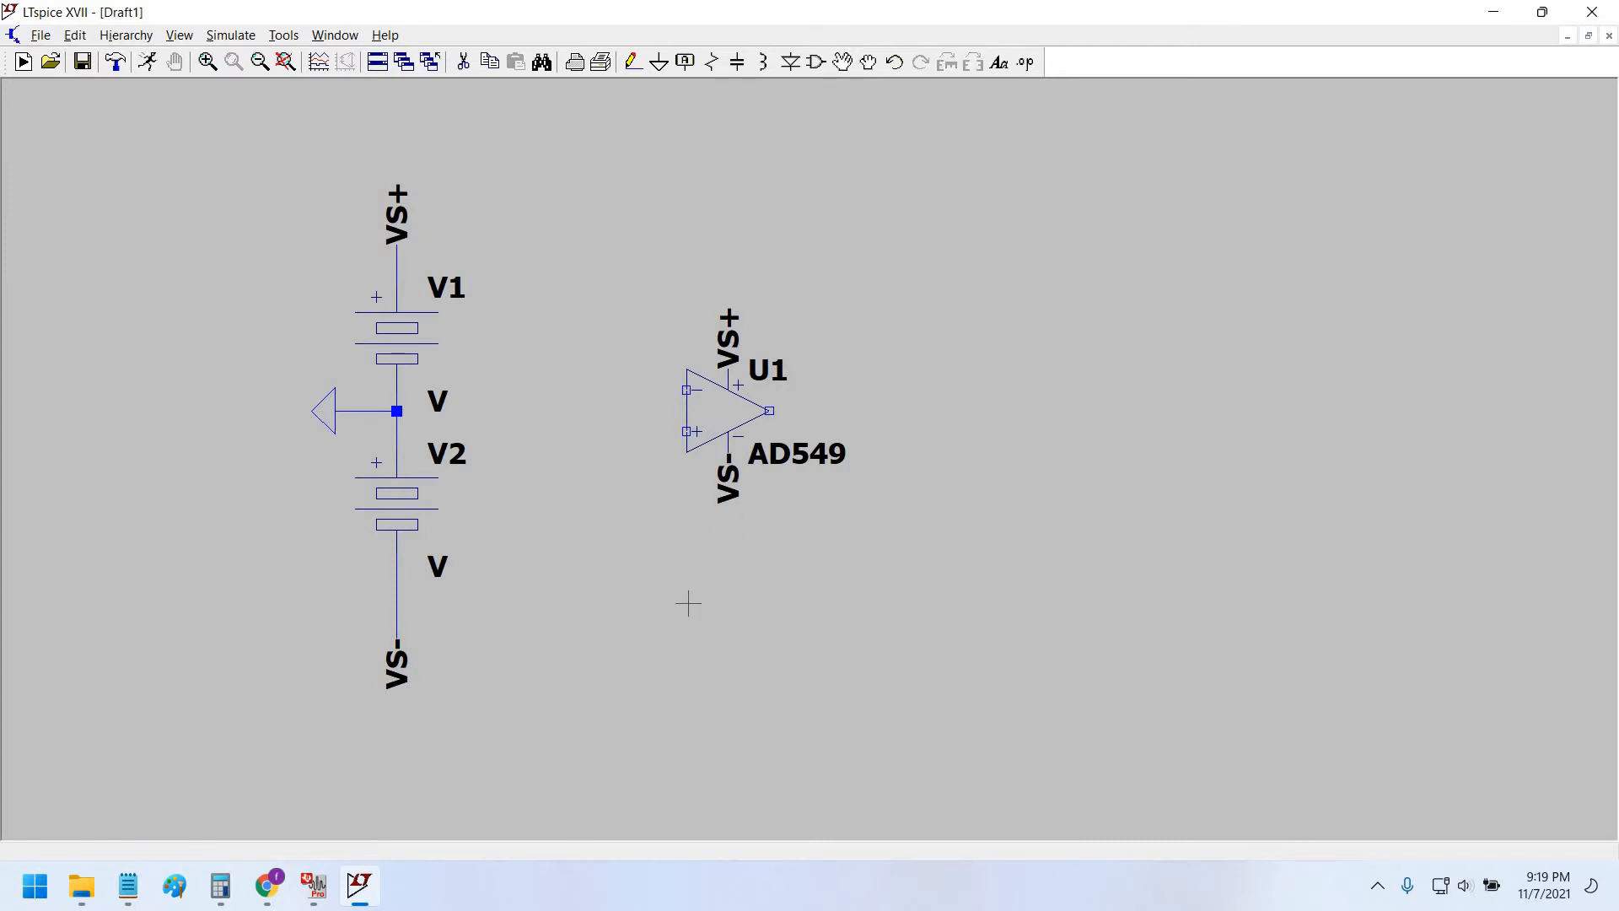
drag(665, 447, 666, 449)
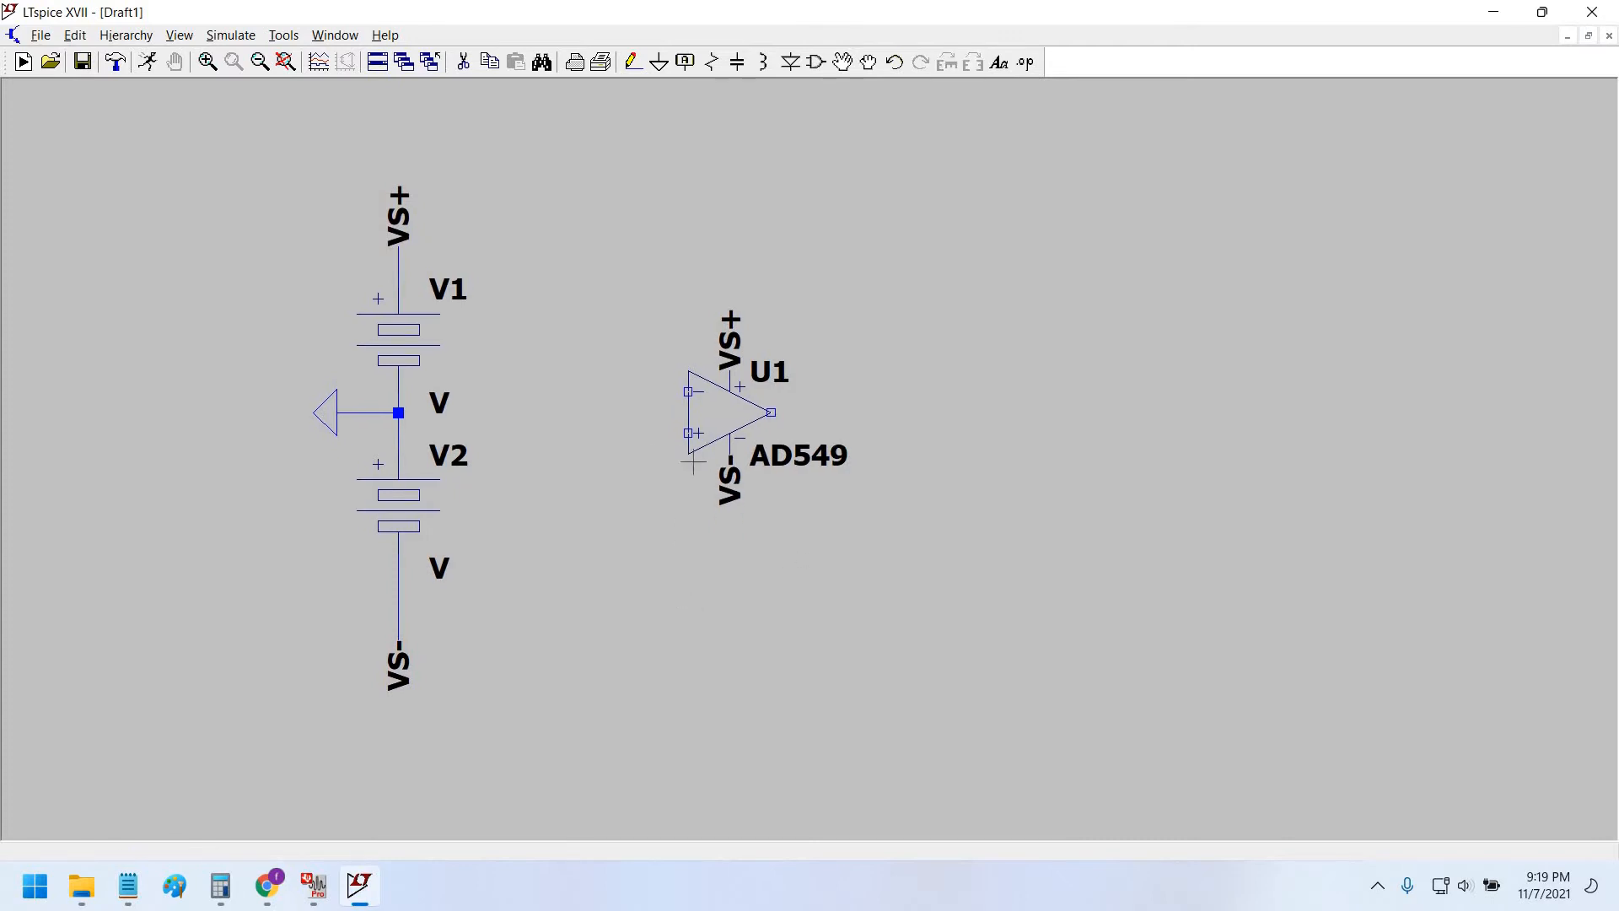
click(869, 62)
drag(638, 533, 918, 266)
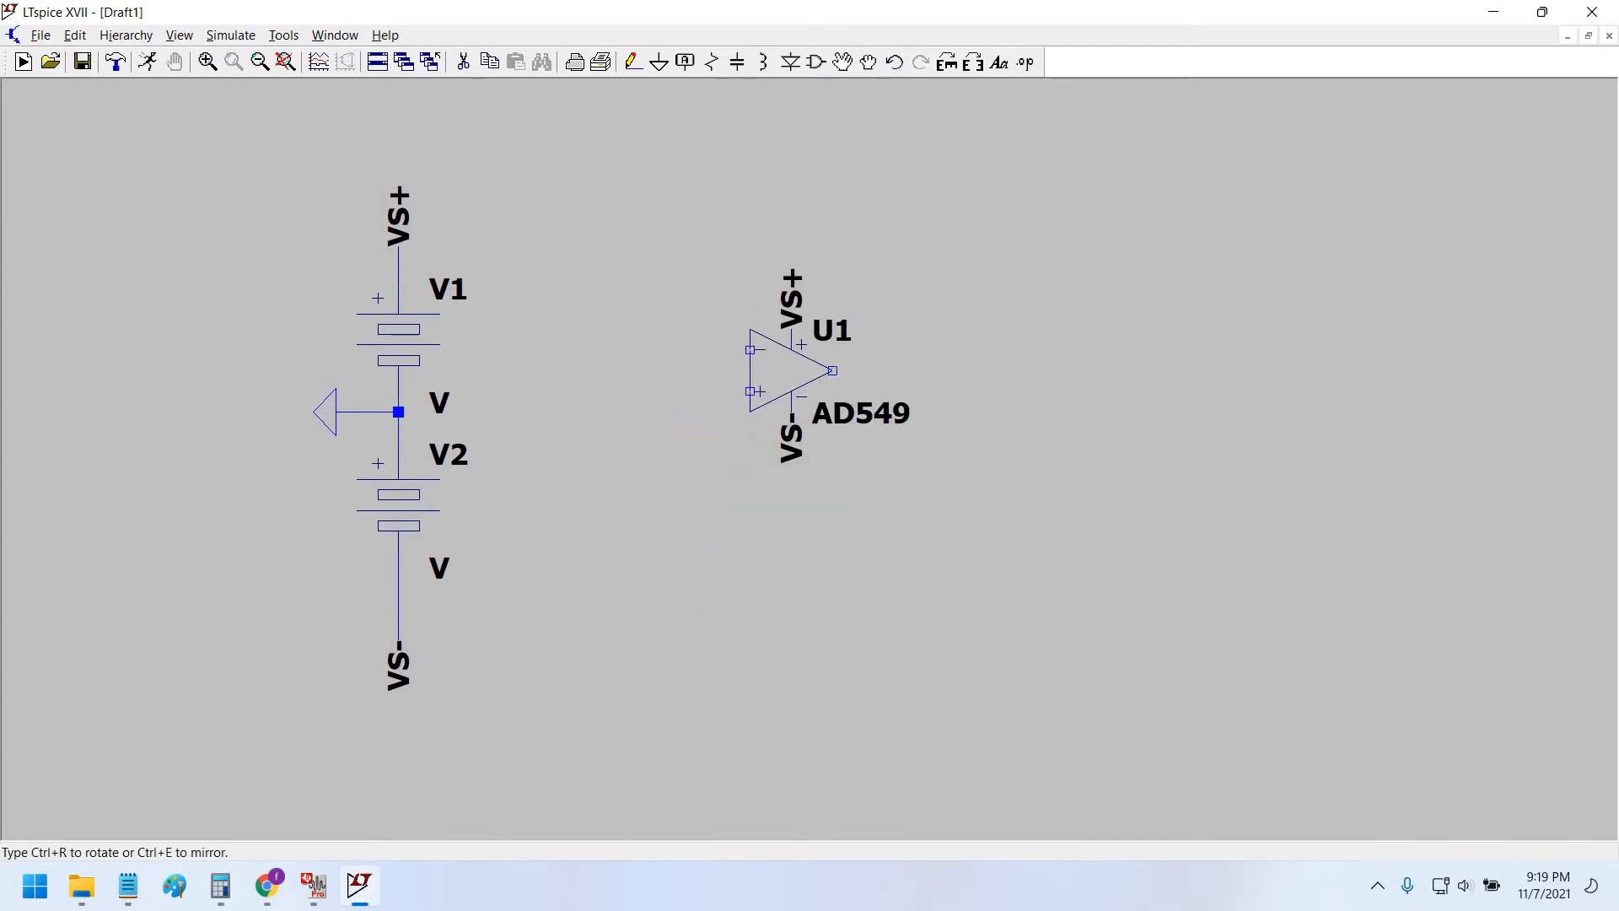
key(alt+Tab)
key(alt+Tab)
key(alt+Tab)
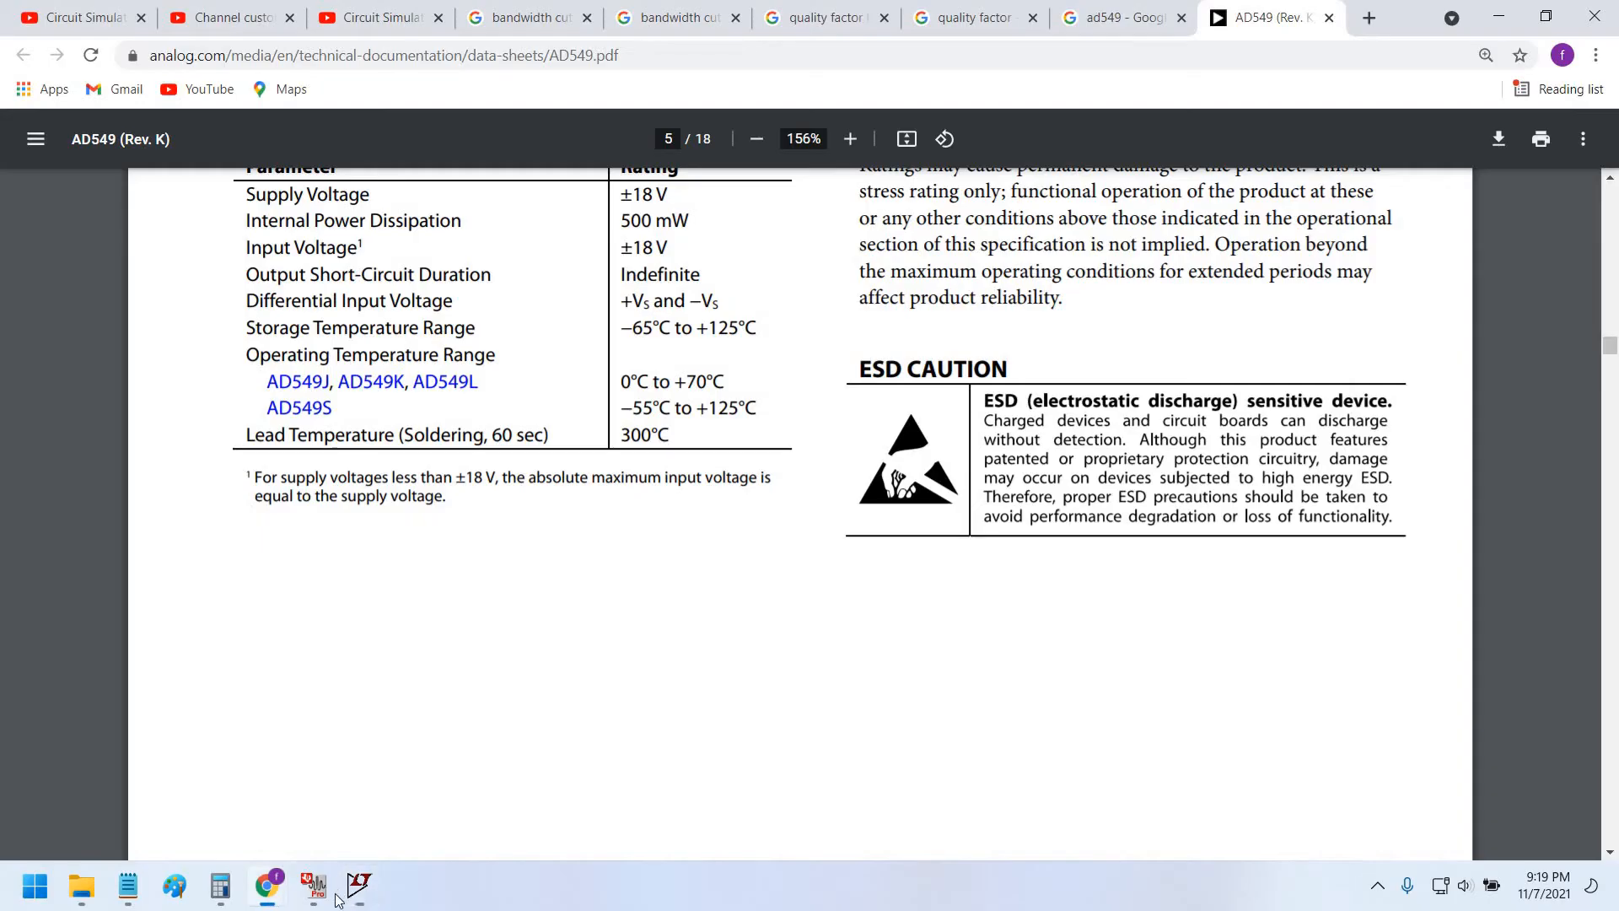
Round FilterPro's bandpass resistors to the E24: 5% series: 160 kΩ, 330 kΩ and 820 Ω.
mouse_move(375, 892)
click(314, 885)
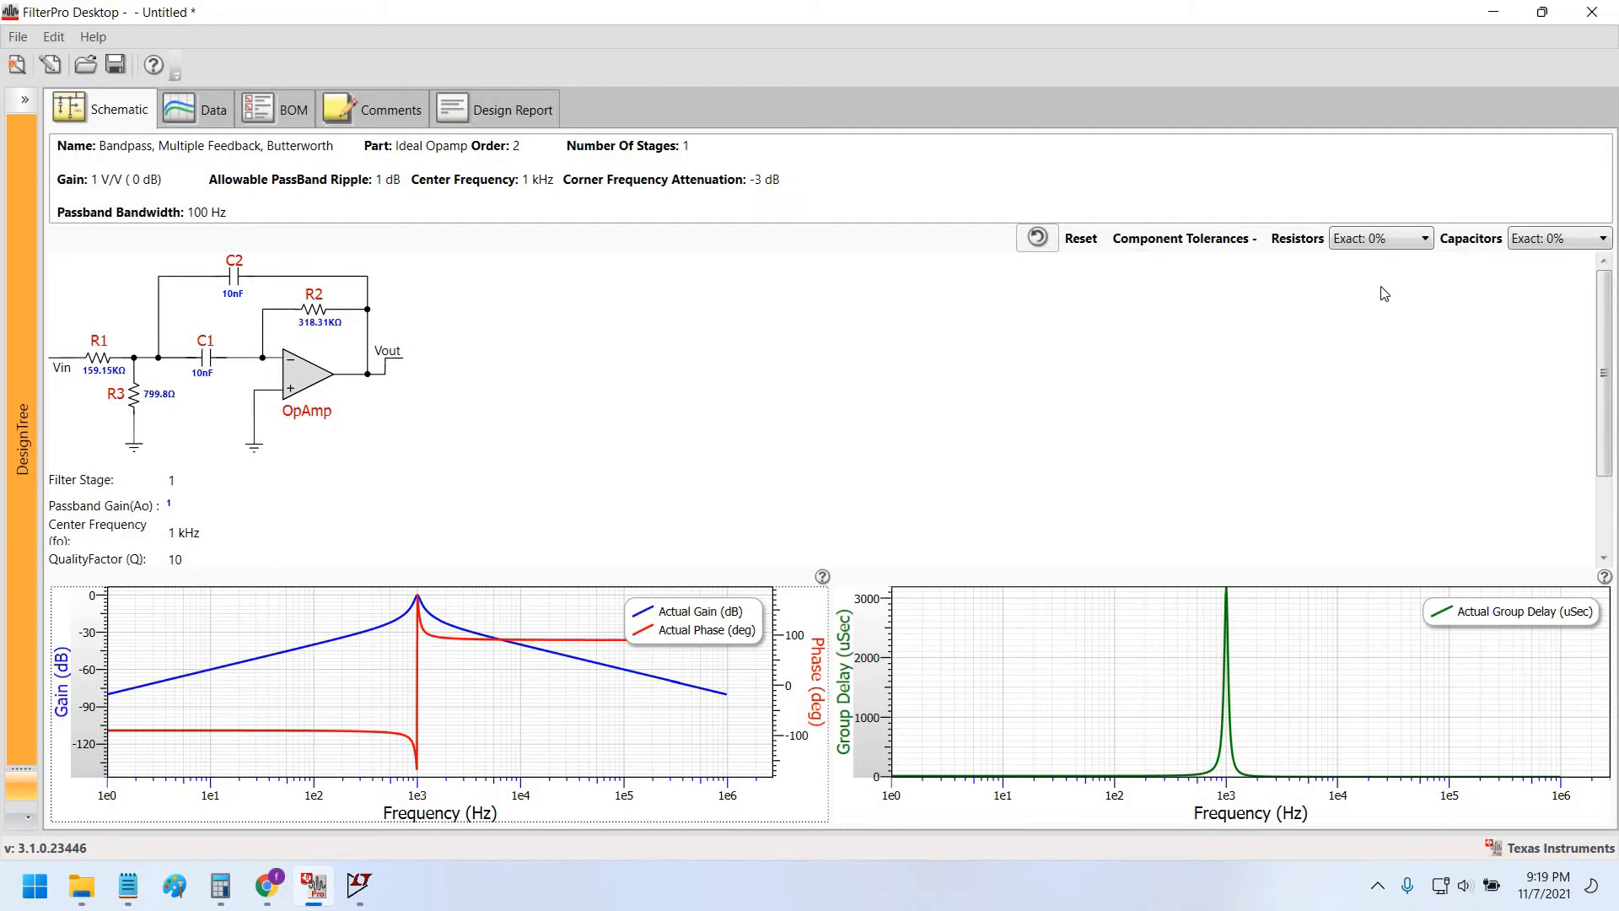
click(1380, 241)
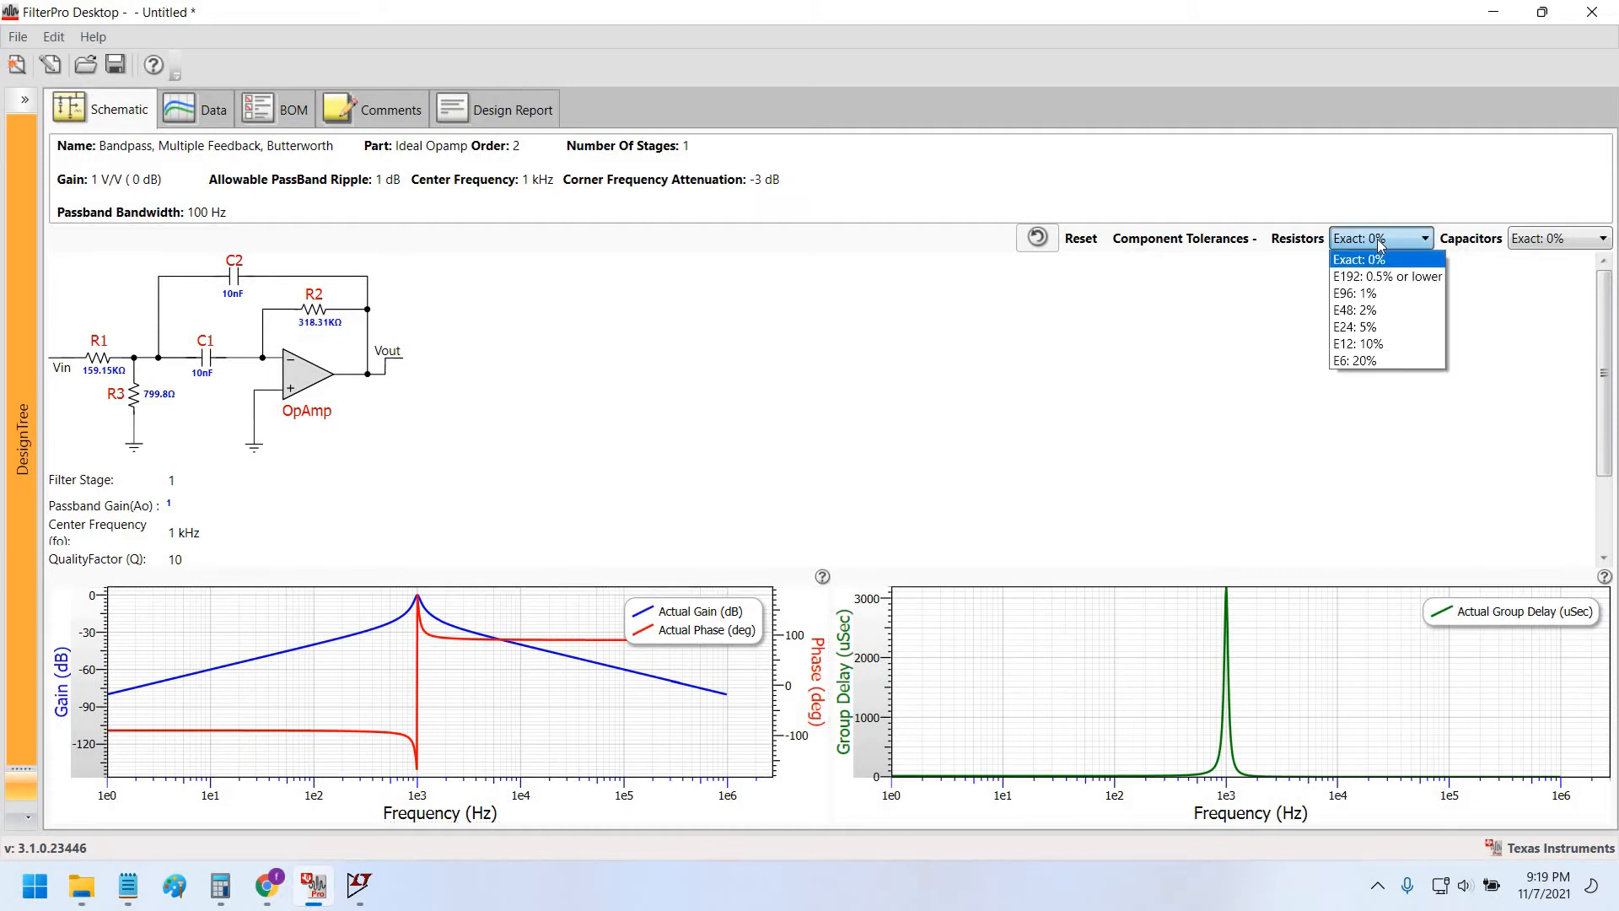
click(1389, 326)
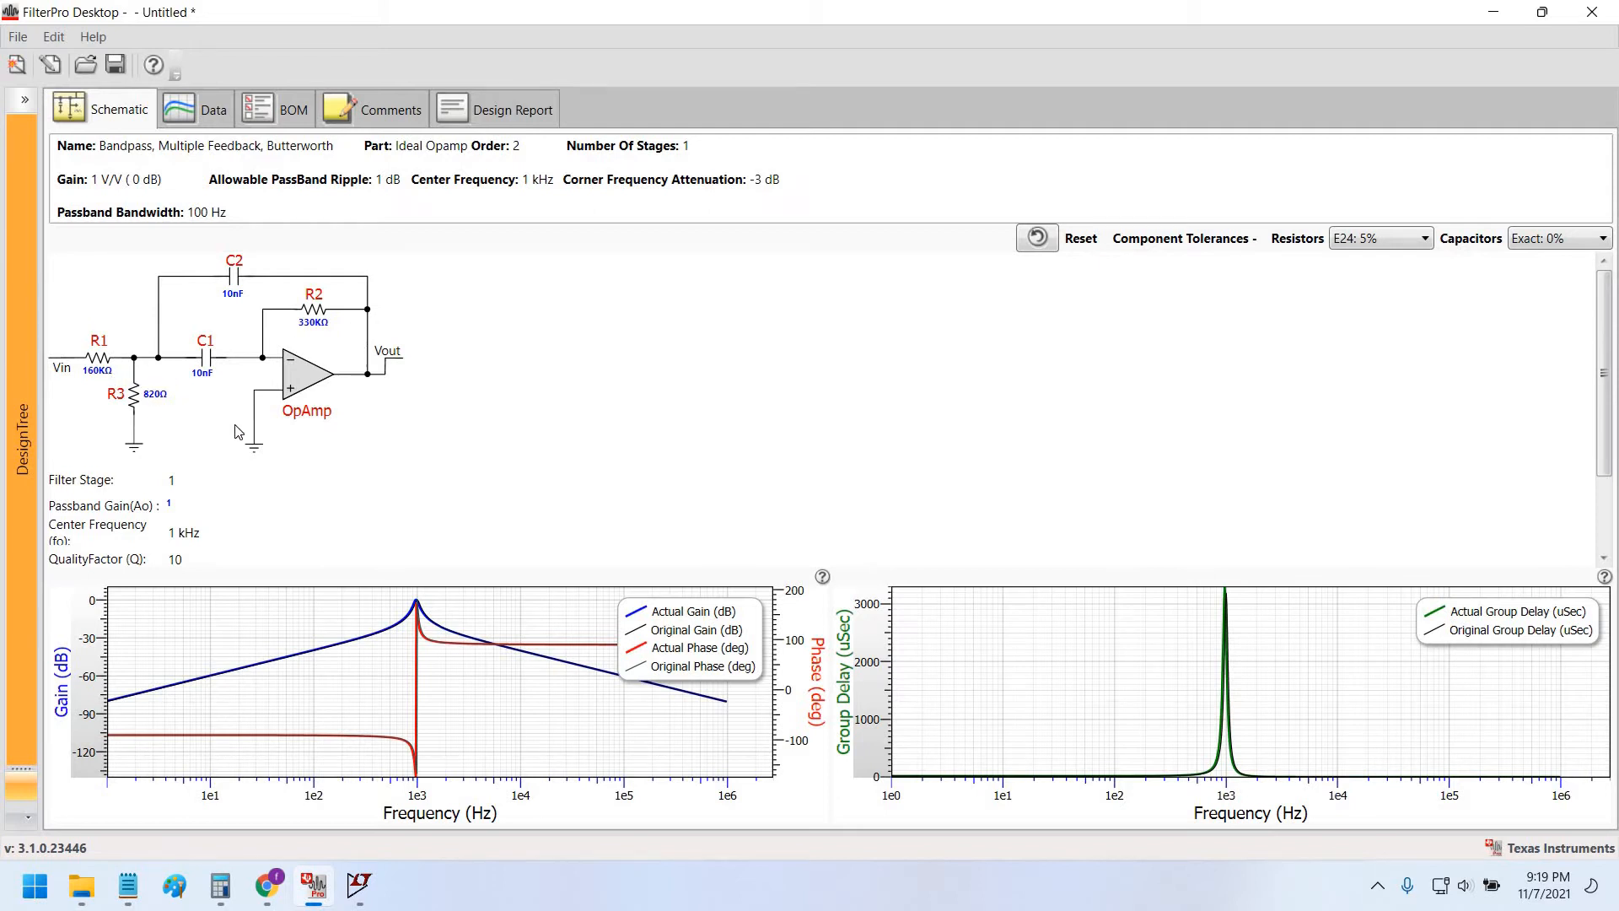
click(276, 889)
Place resistor R1 above the op-amp and set its value to 160k.
click(319, 893)
click(353, 892)
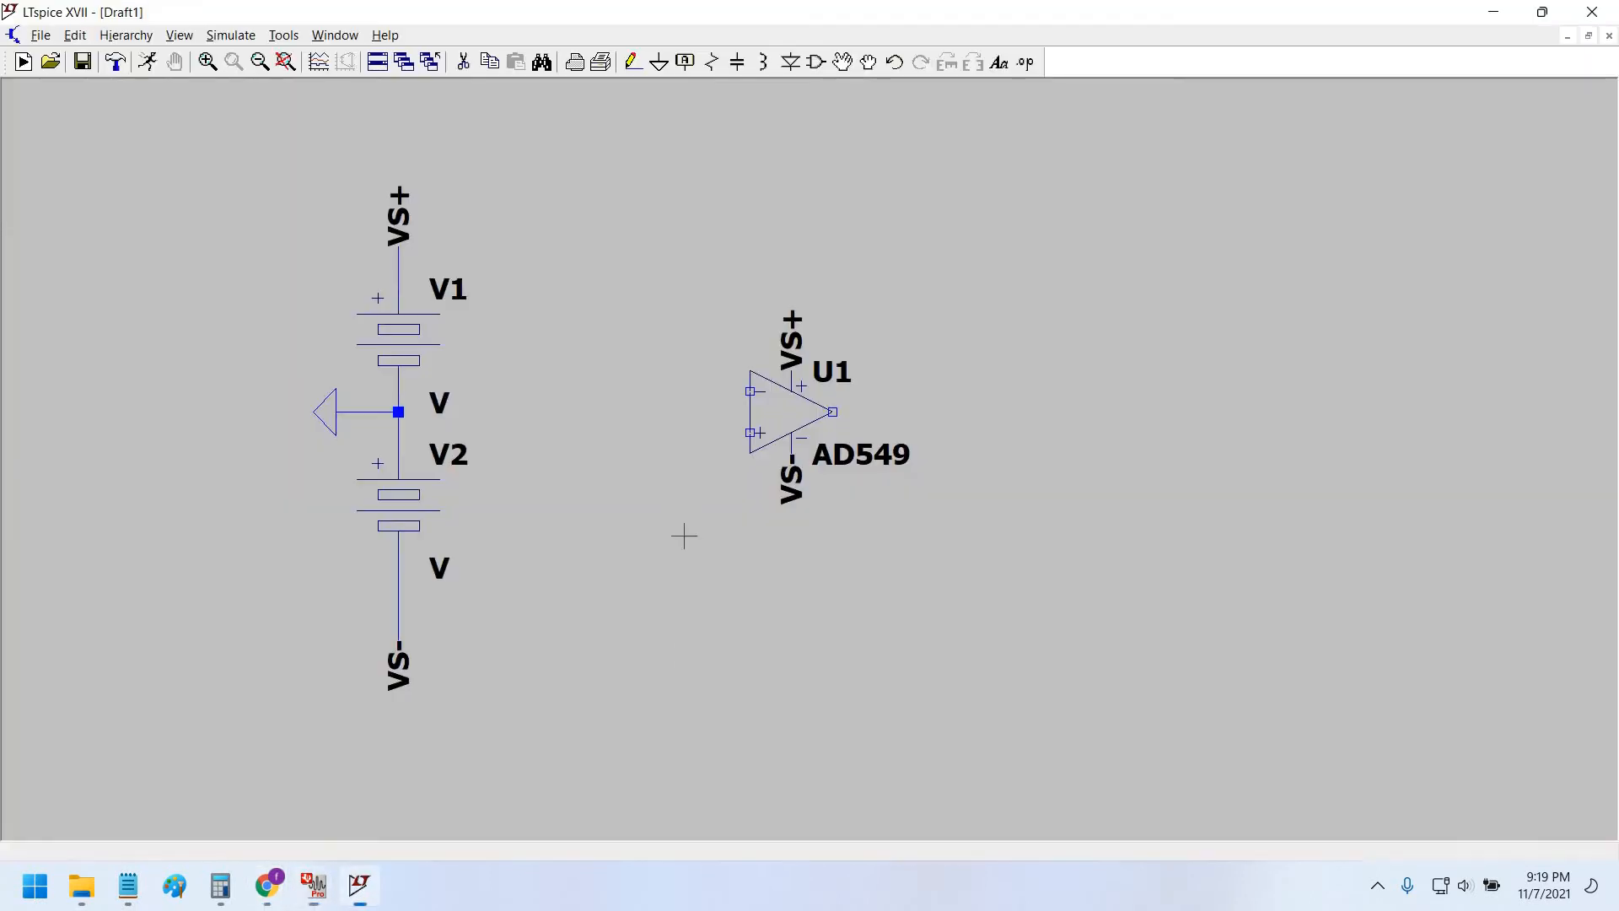
right_click(627, 659)
click(863, 631)
drag(762, 134, 735, 139)
click(716, 65)
click(848, 218)
right_click(847, 218)
right_click(847, 220)
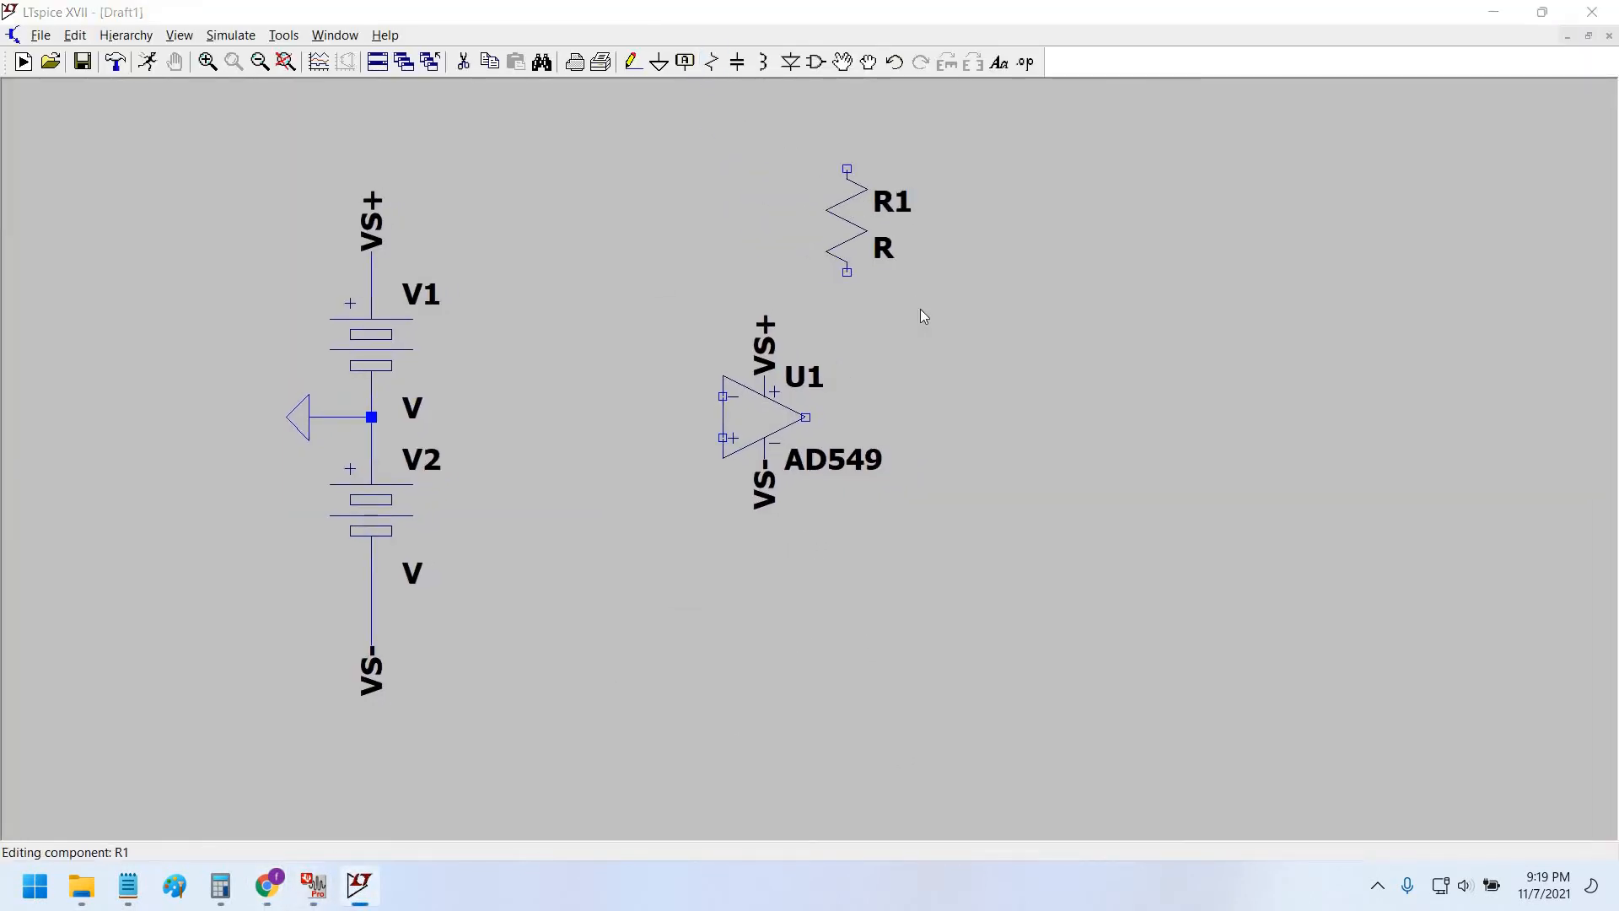
text(160)
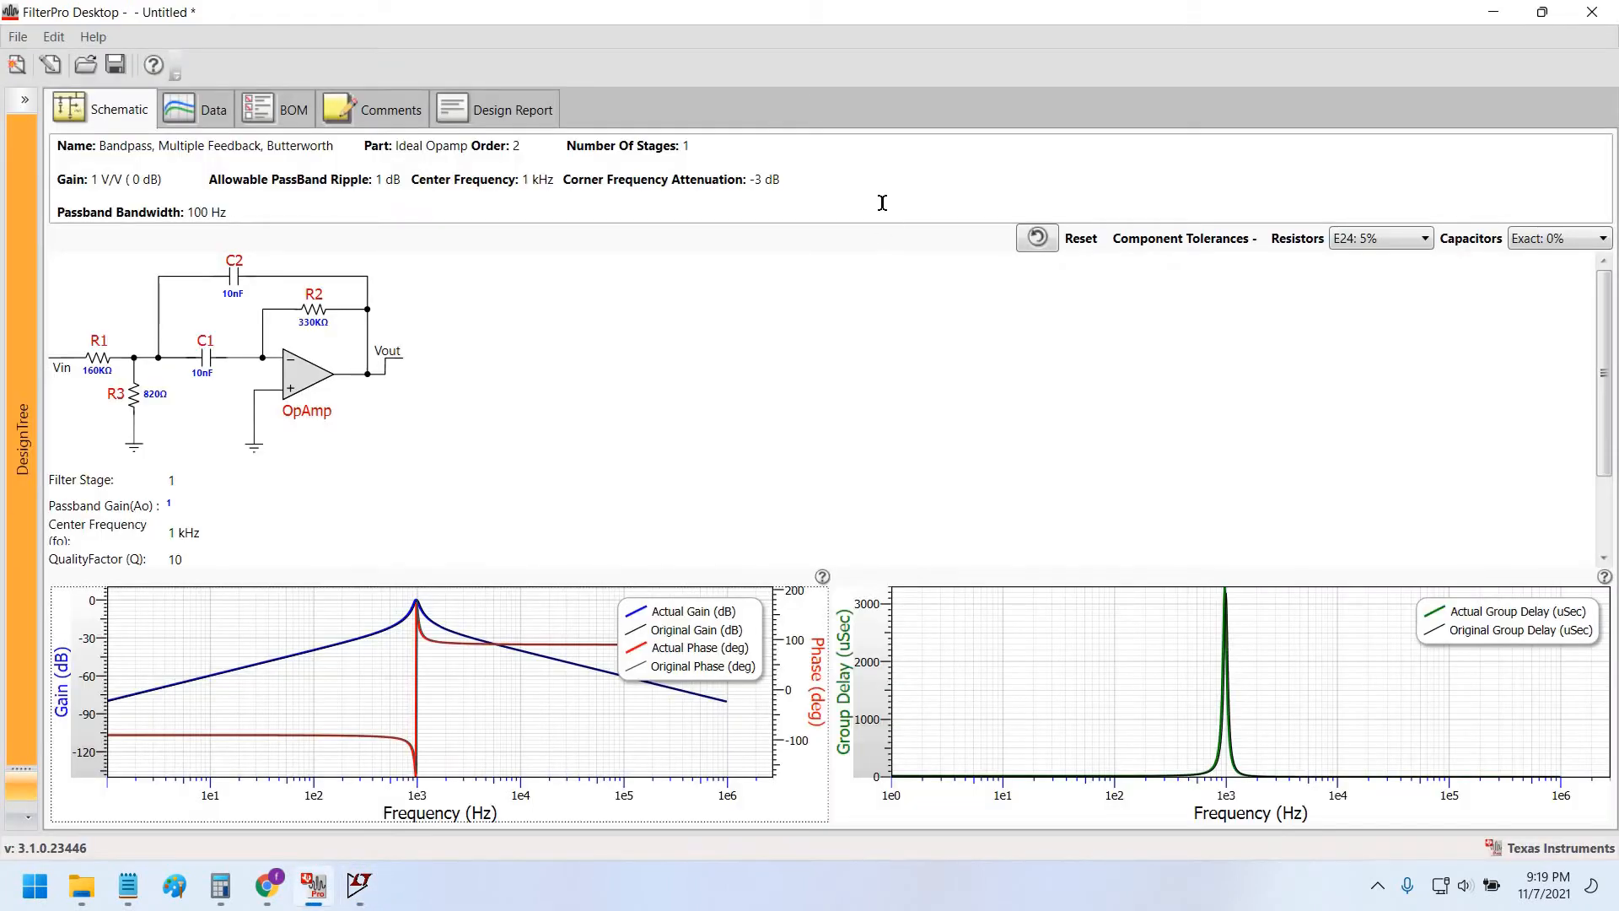
key(alt+Tab)
Place resistor R2 to the right of U1 with a value of 820.
click(764, 62)
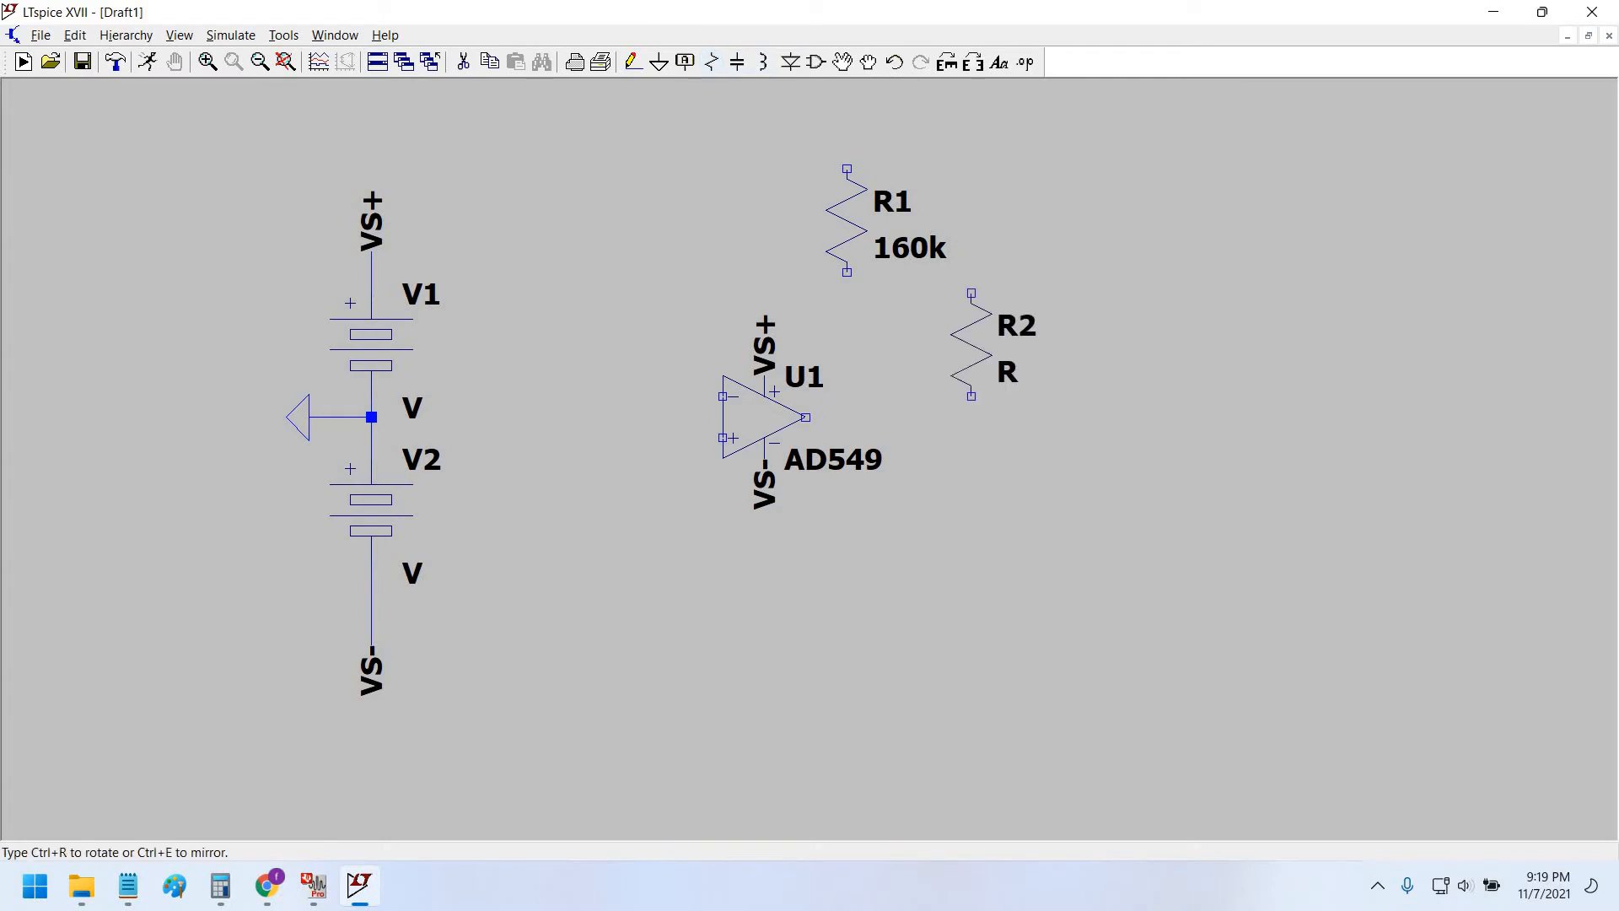
click(1097, 422)
key(Escape)
right_click(1162, 486)
text(82)
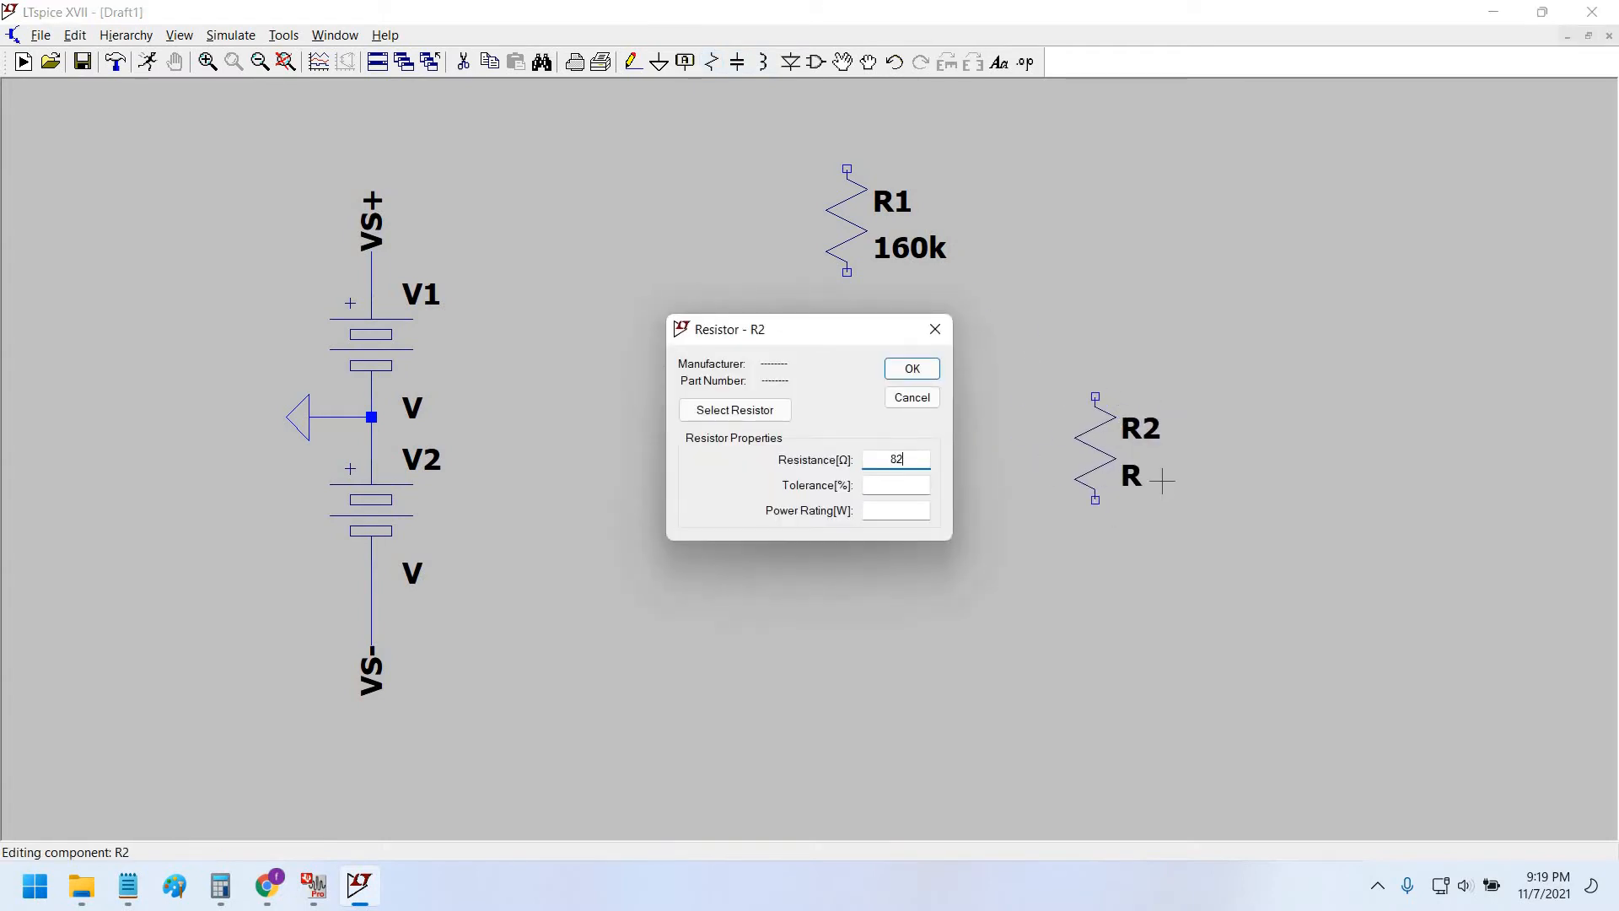
text(0)
key(Return)
key(alt+Tab)
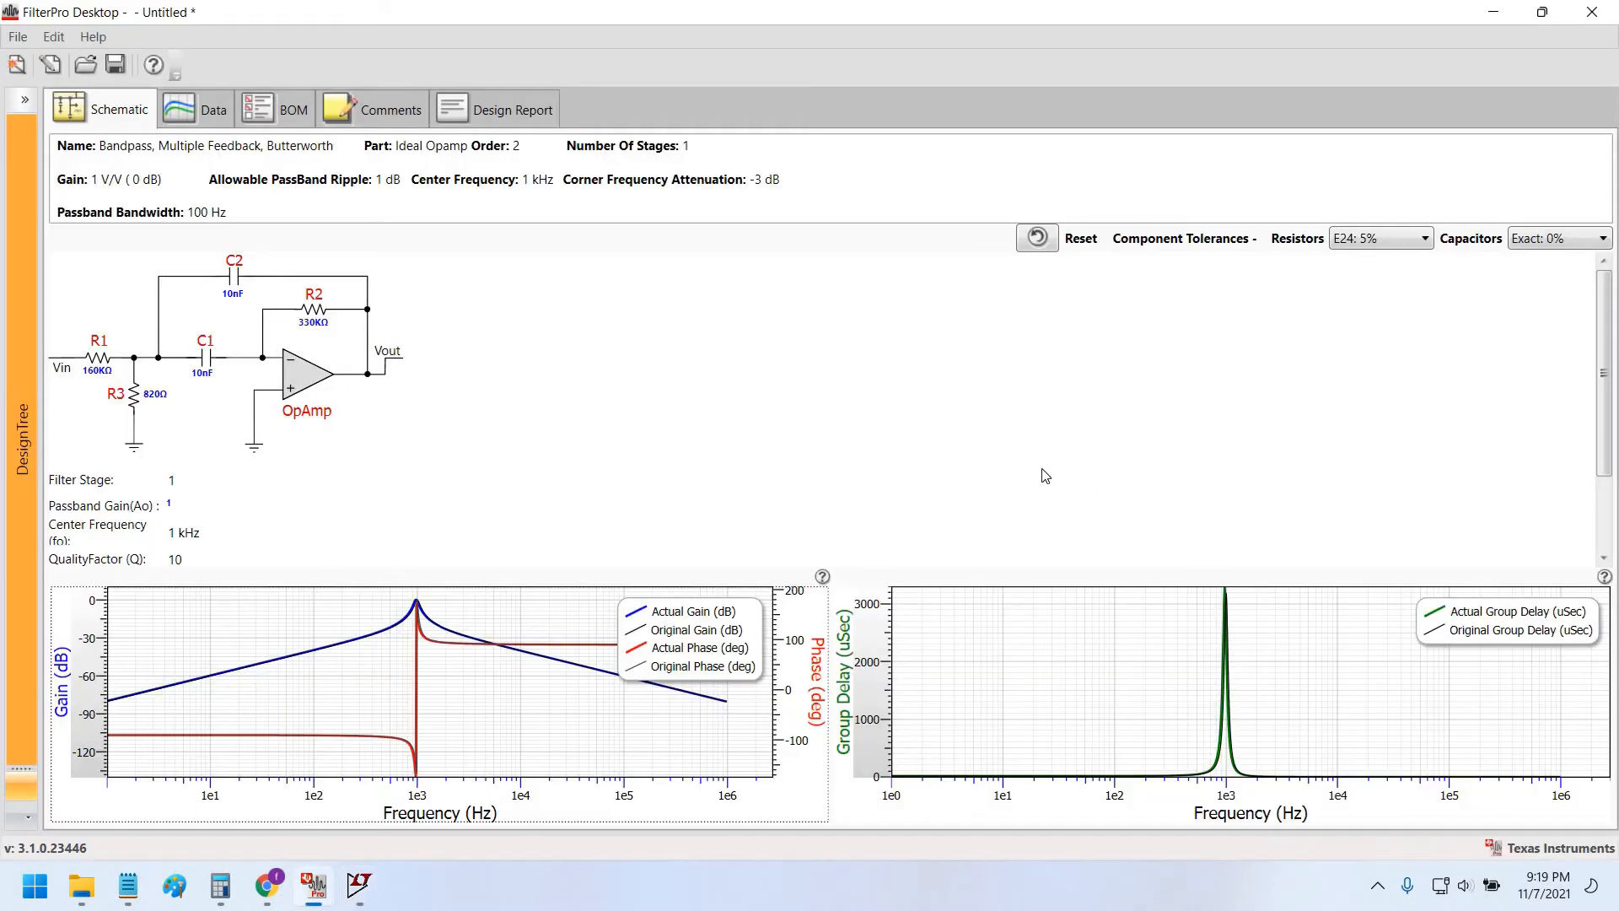
Place resistor R3 on the schematic and set it to 330k.
key(alt+Tab)
click(686, 64)
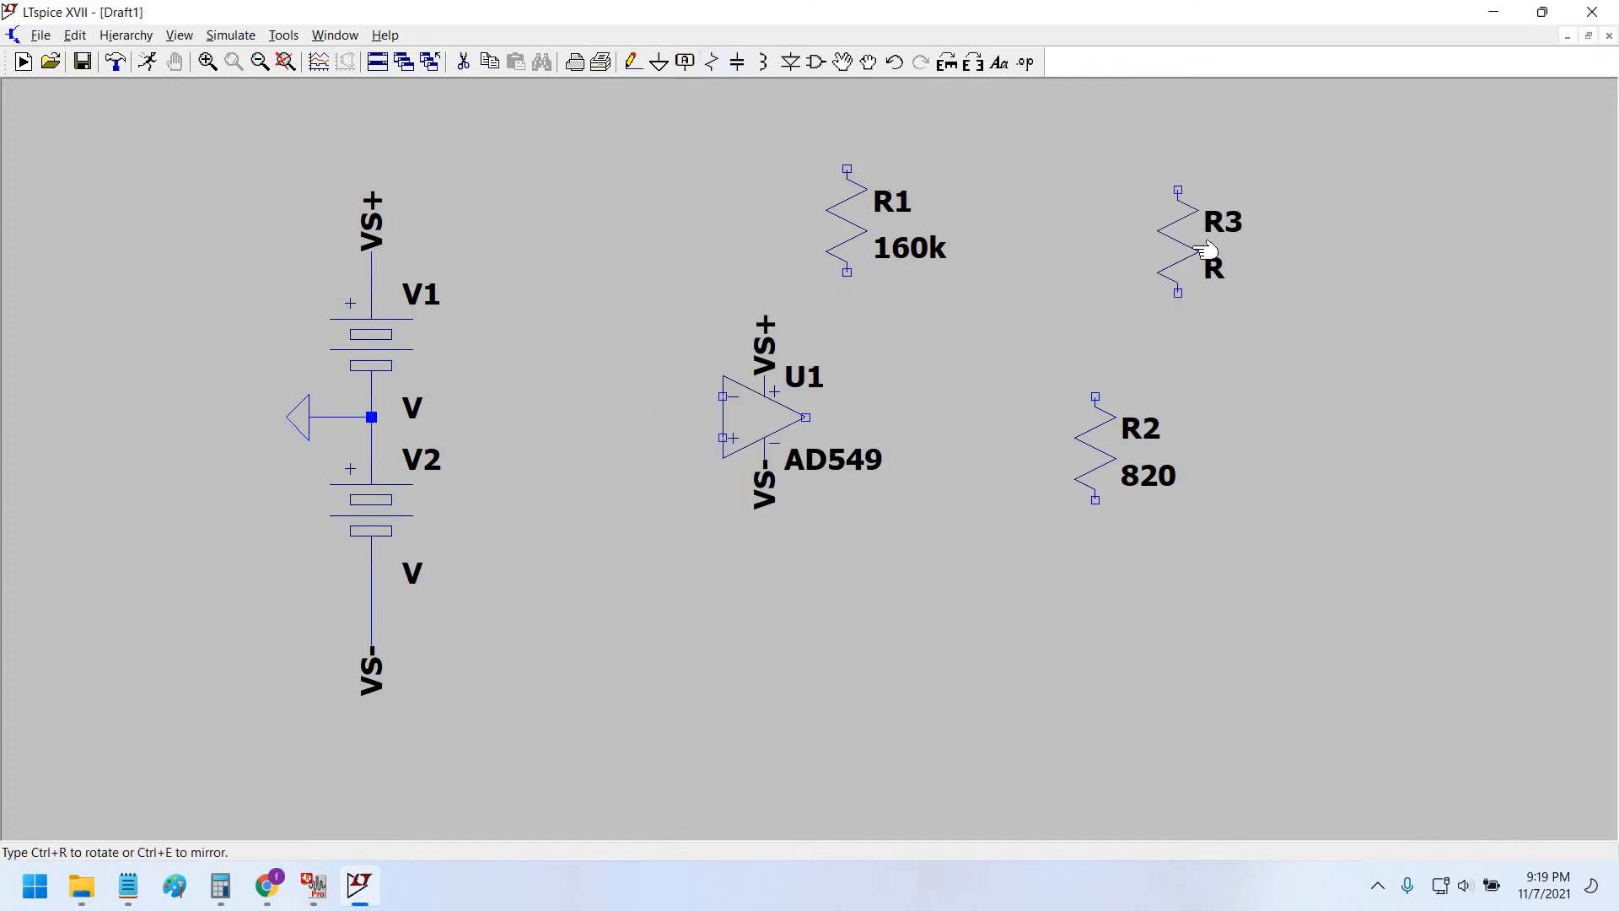
click(1236, 250)
right_click(1236, 249)
text(3)
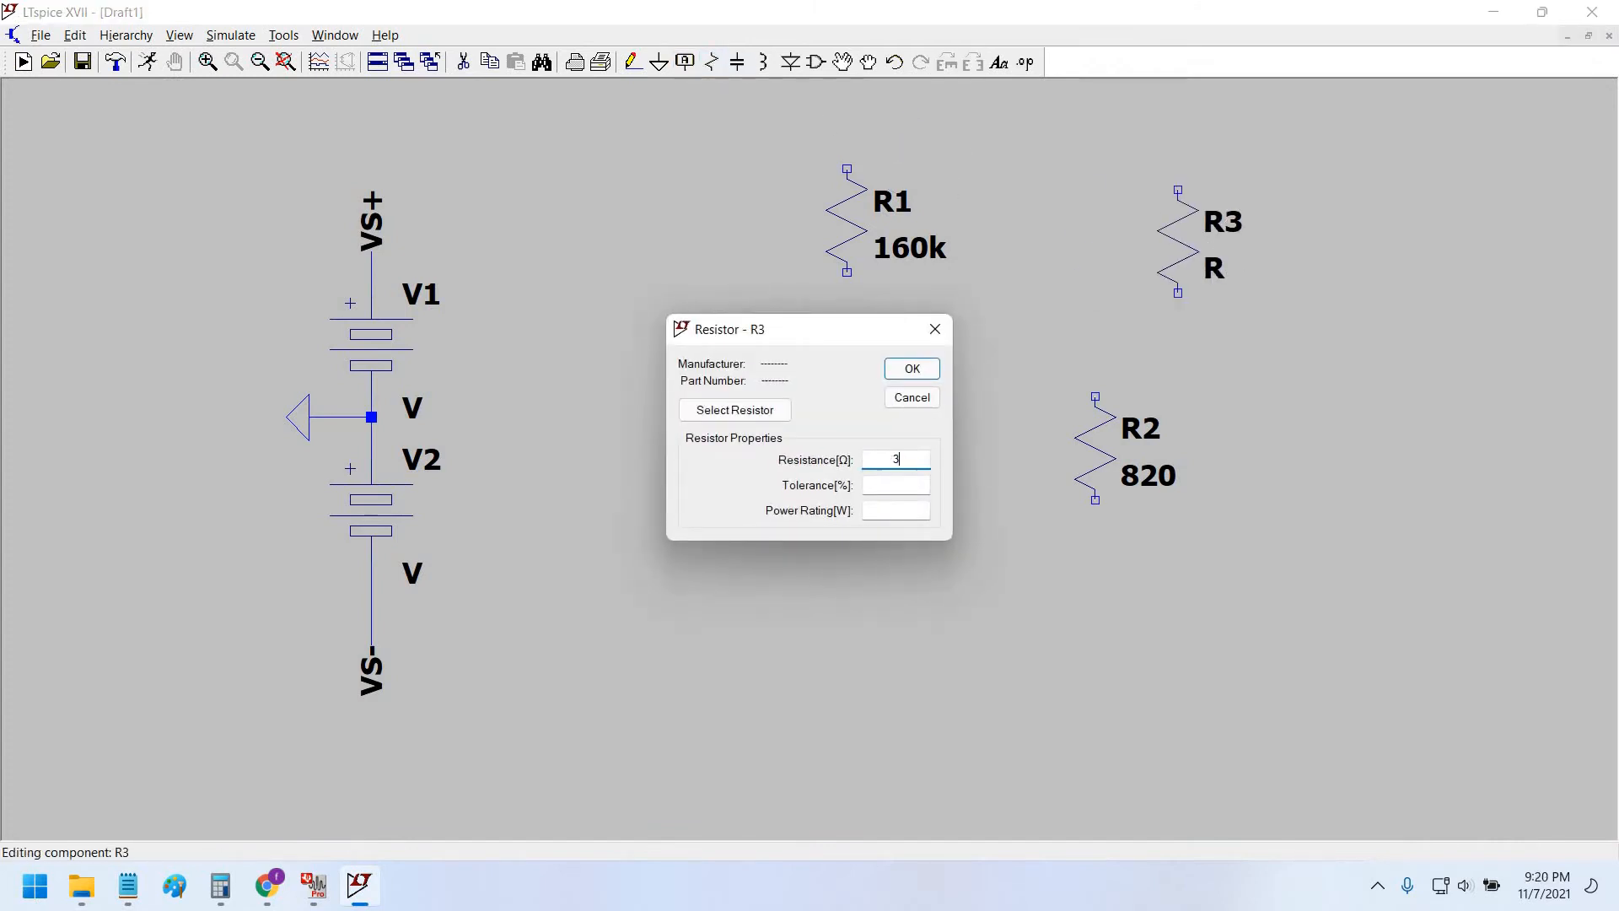
text(30)
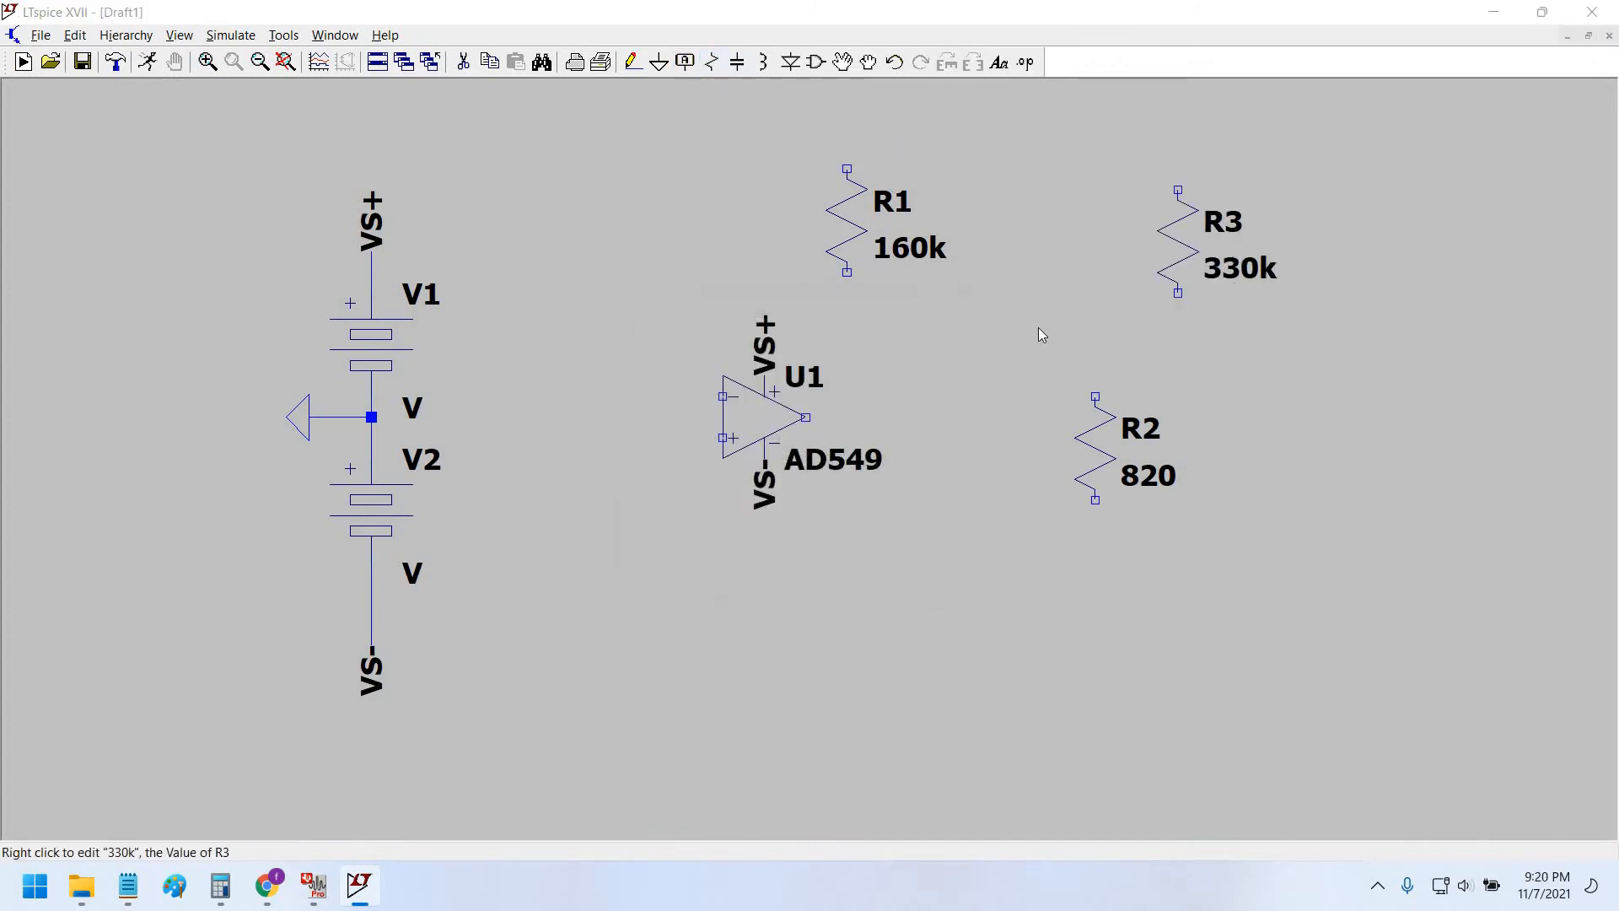
key(alt+Tab)
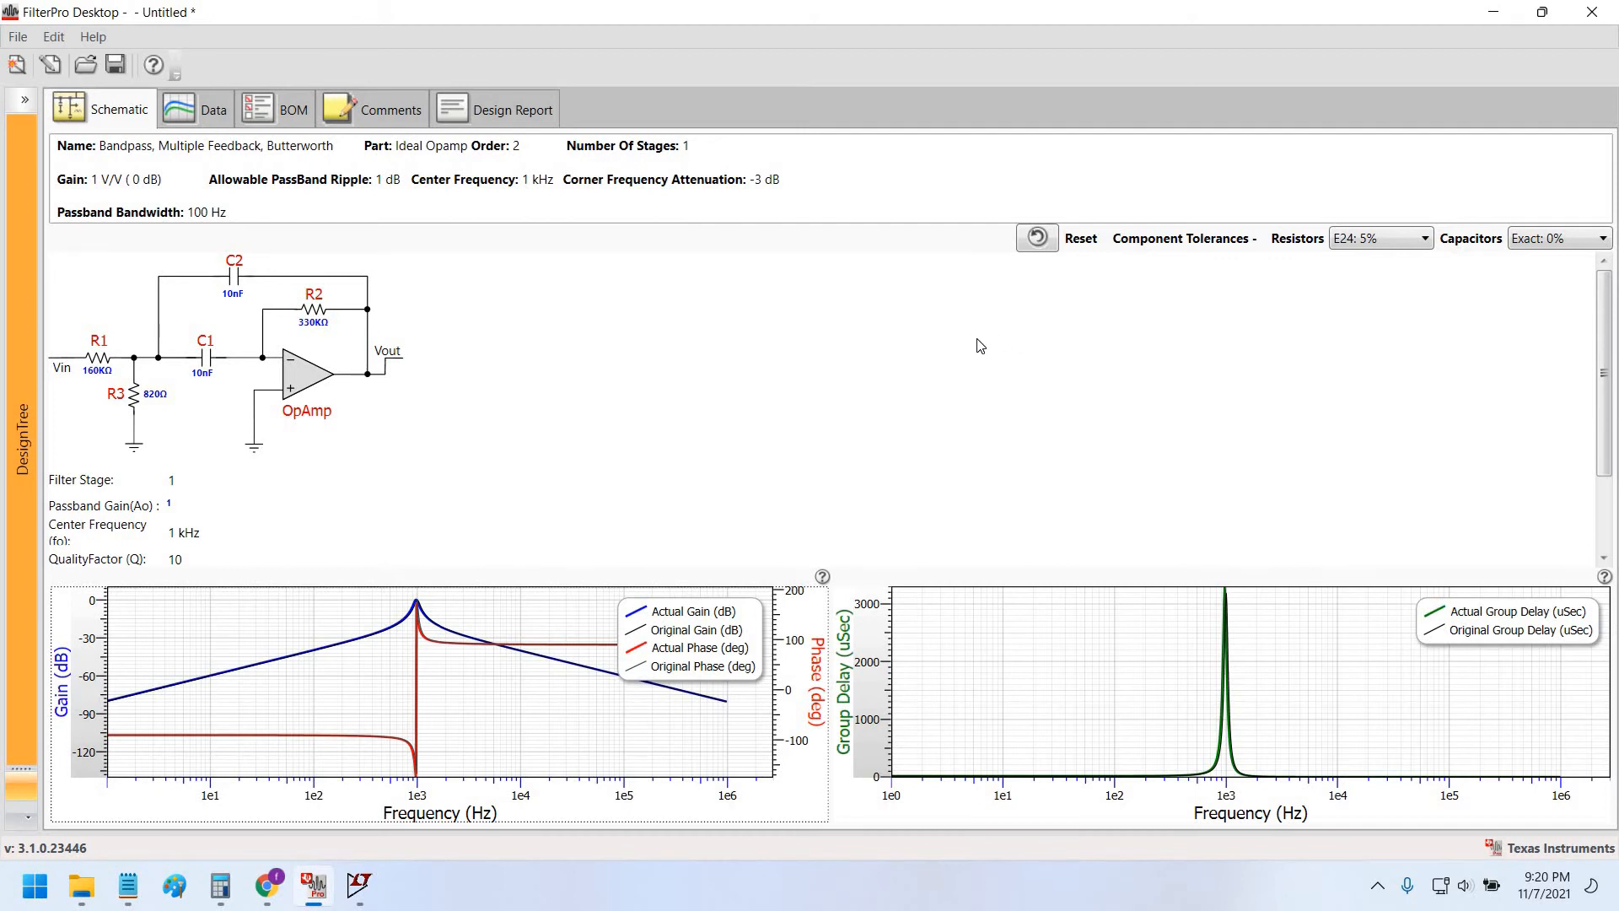
key(alt+Tab)
Place capacitors C1 and C2 below the op-amp, both valued 10n.
key(c)
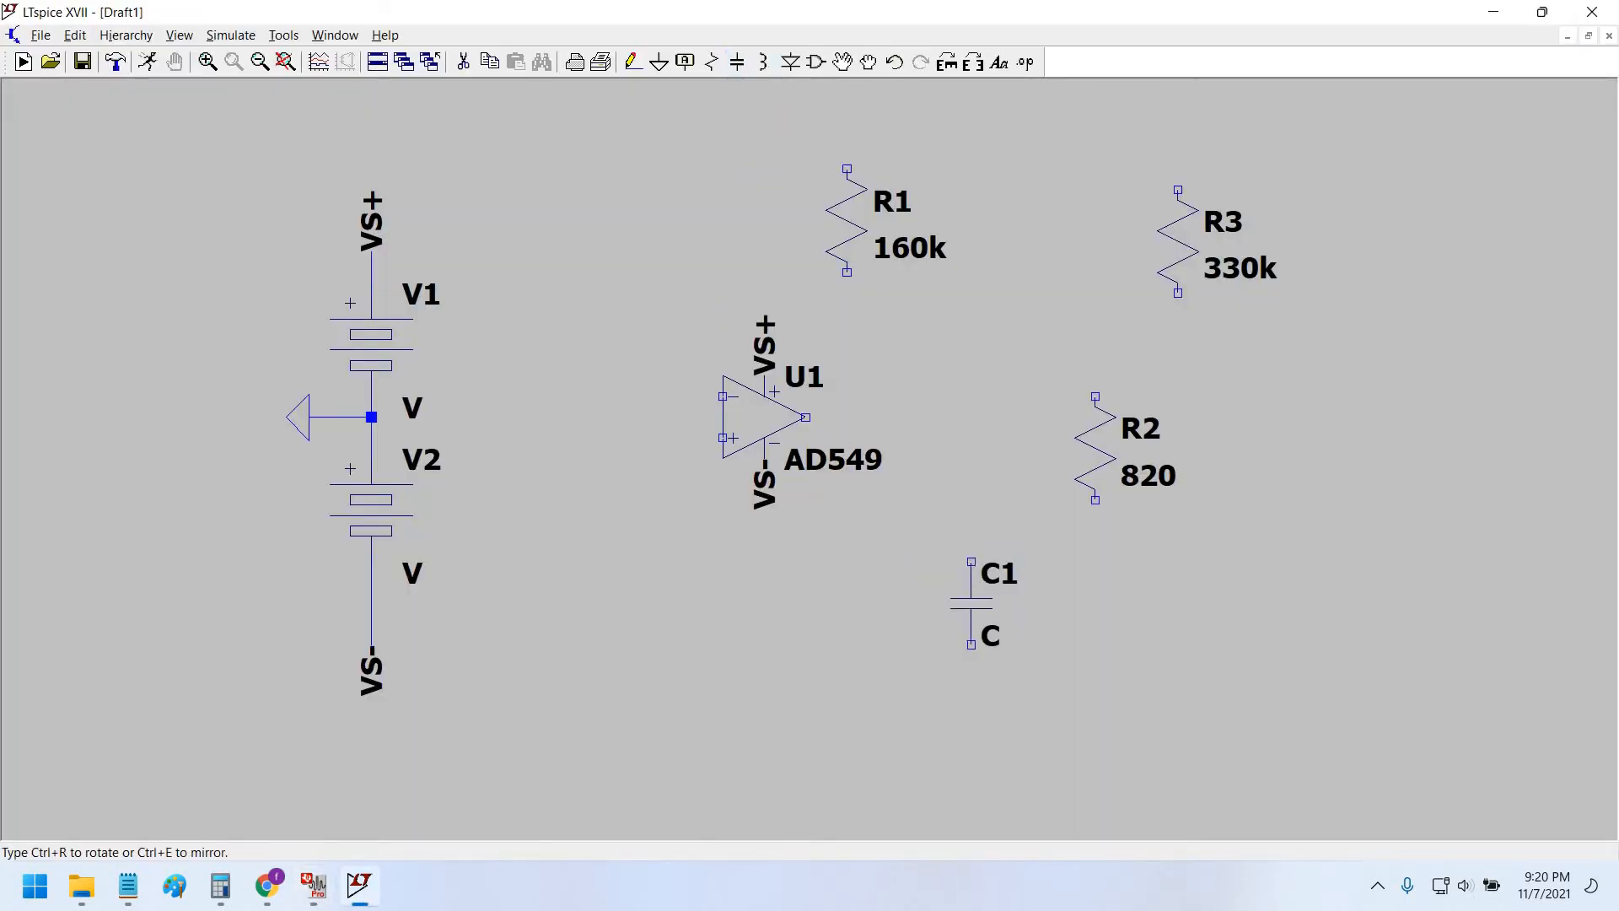
click(950, 624)
key(Escape)
right_click(1022, 643)
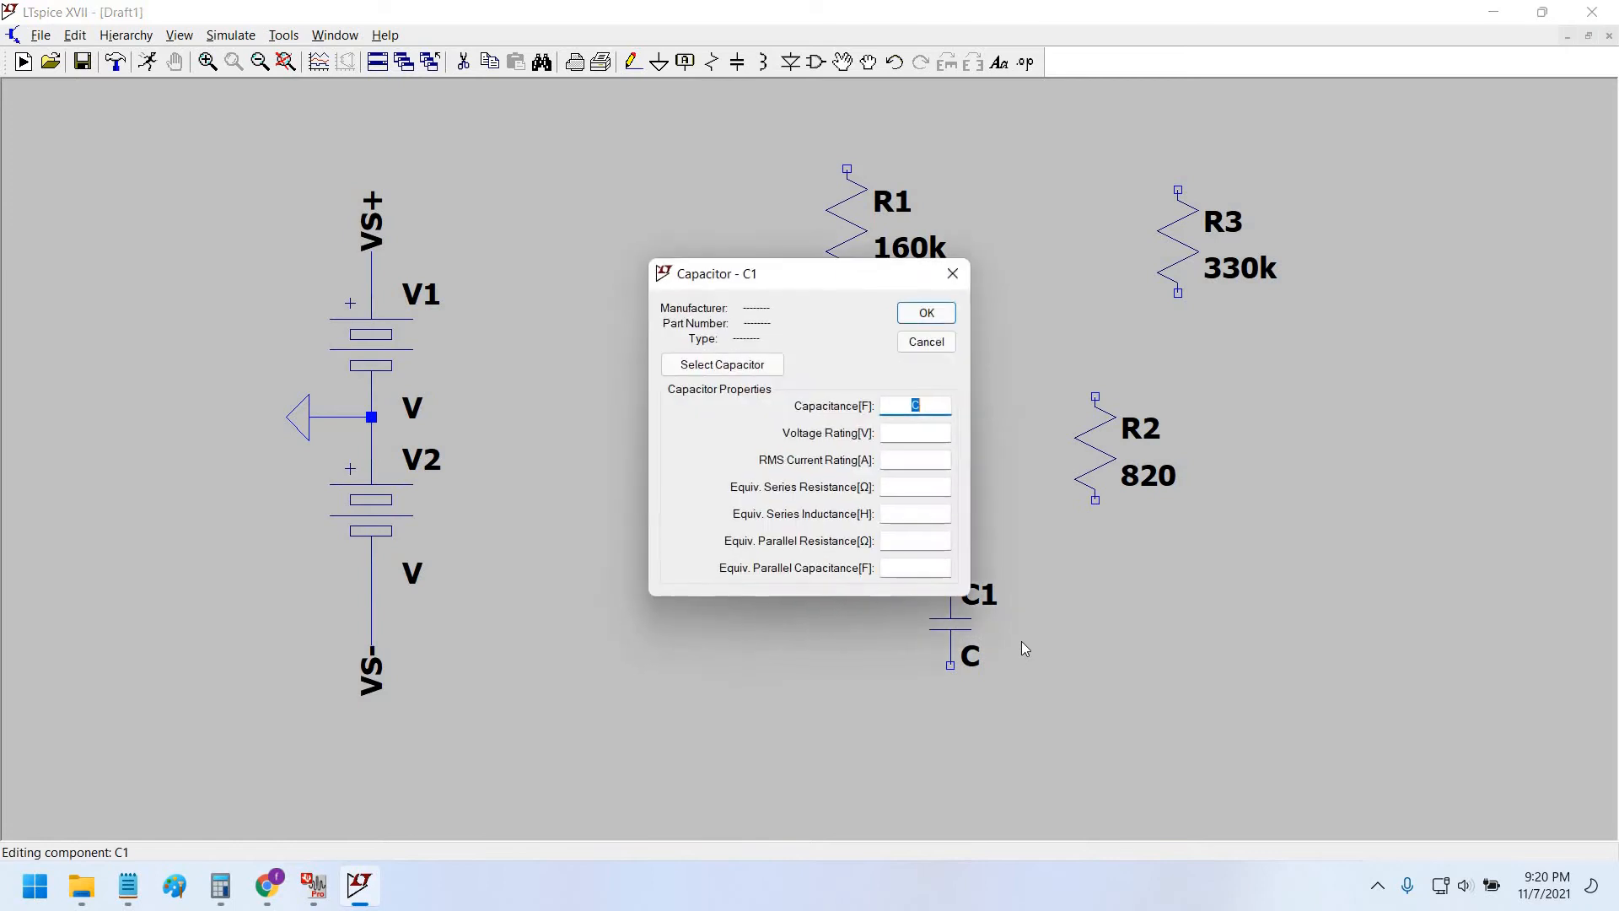
text(10n)
key(Return)
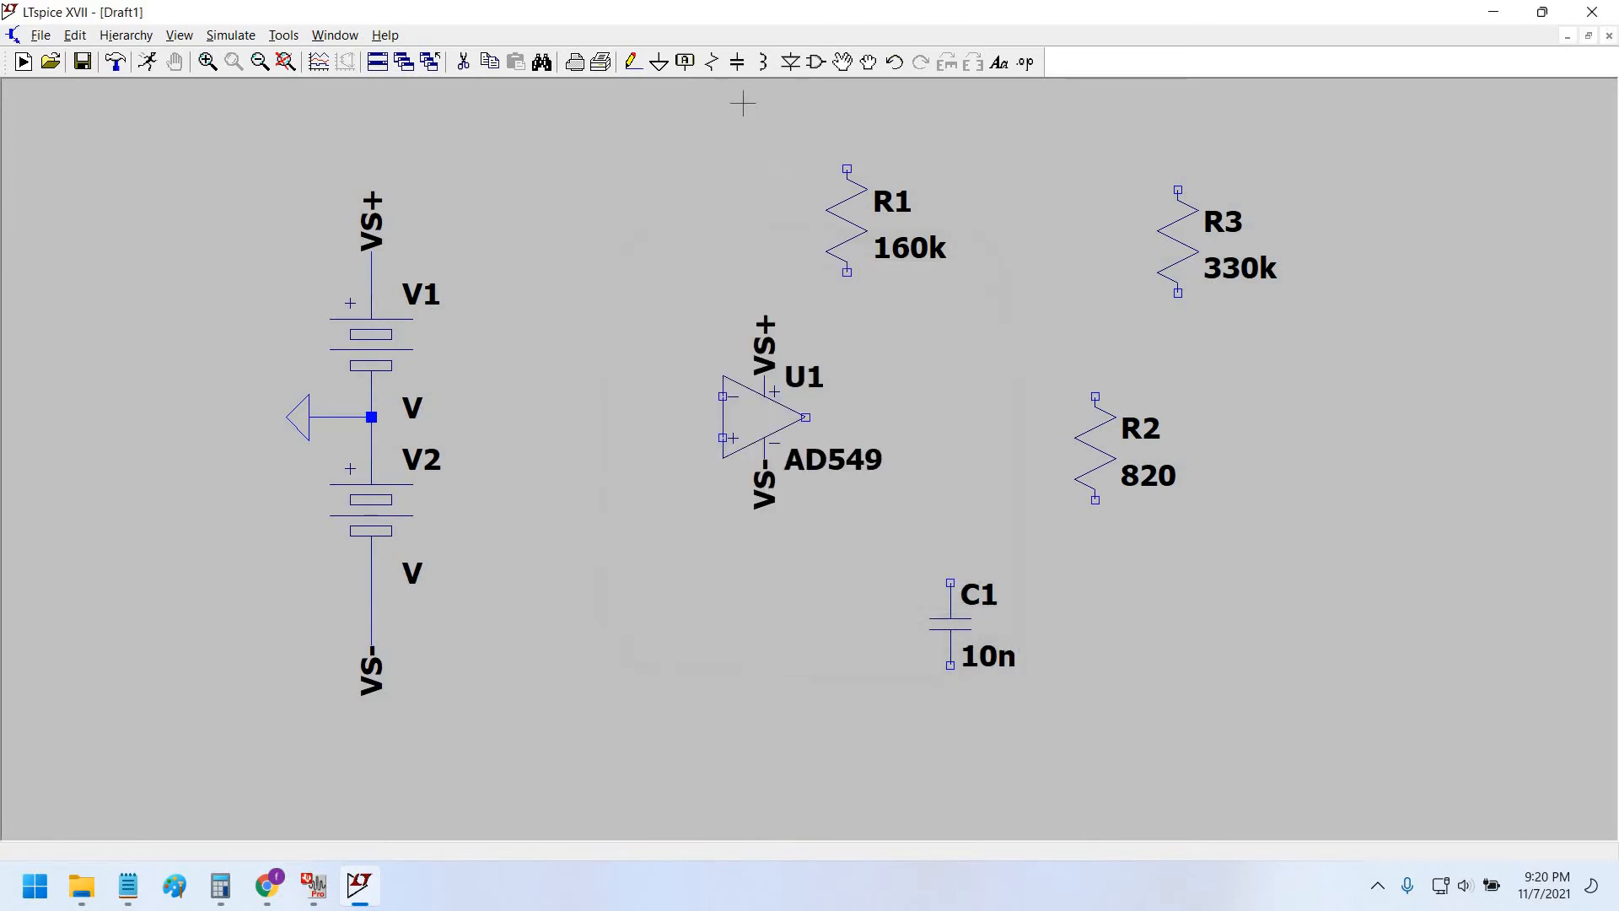
key(c)
click(1073, 624)
key(Escape)
right_click(1152, 653)
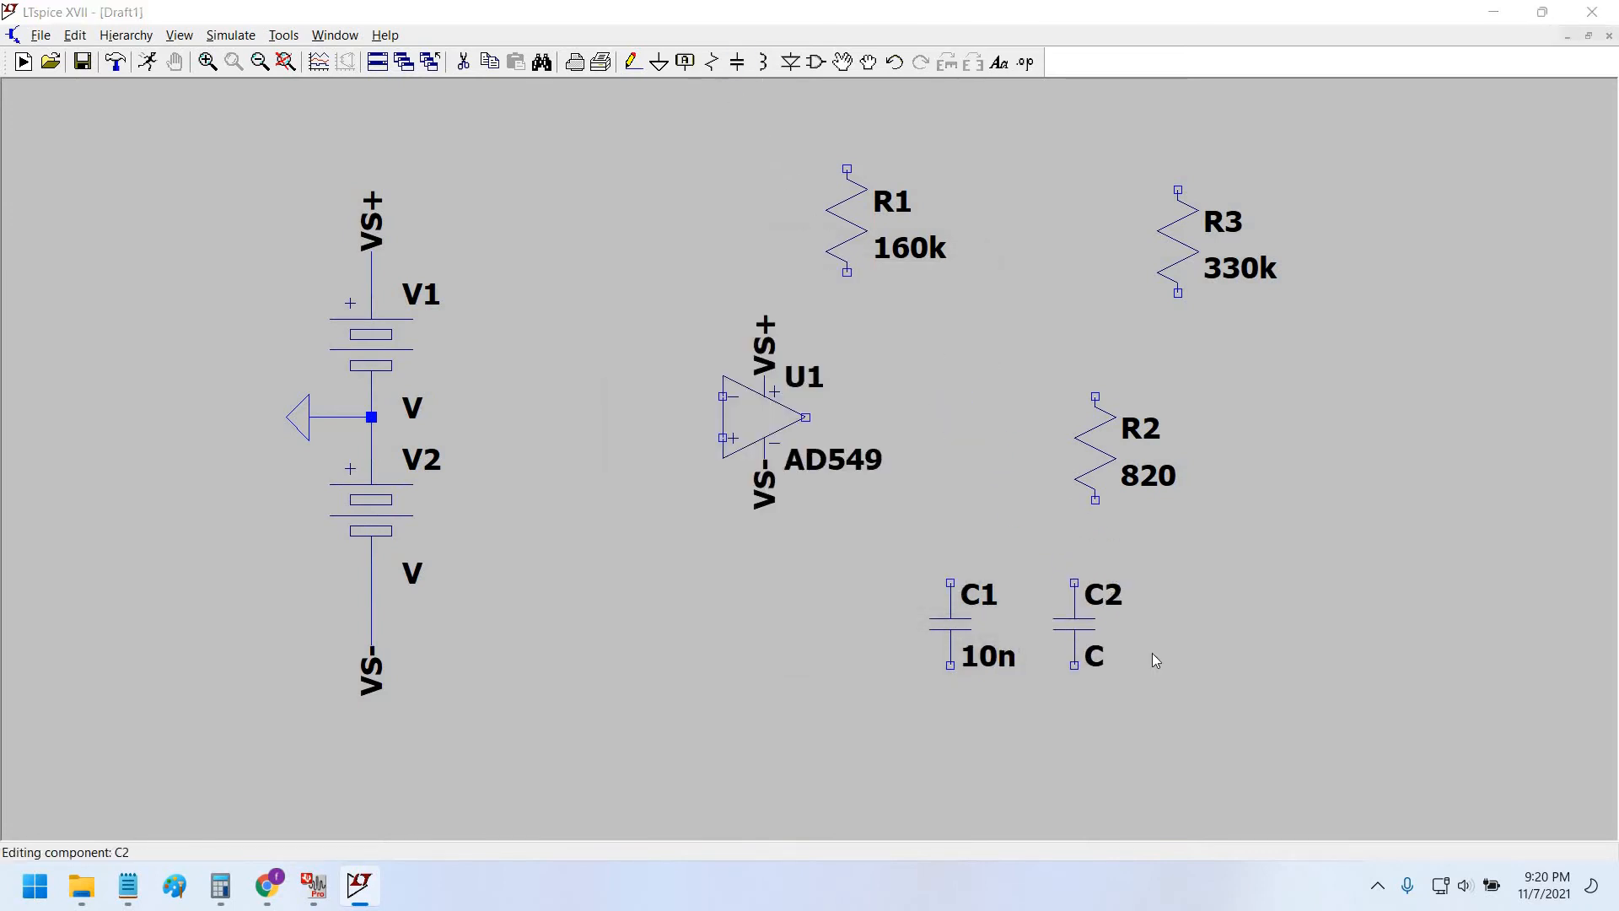
text(10n)
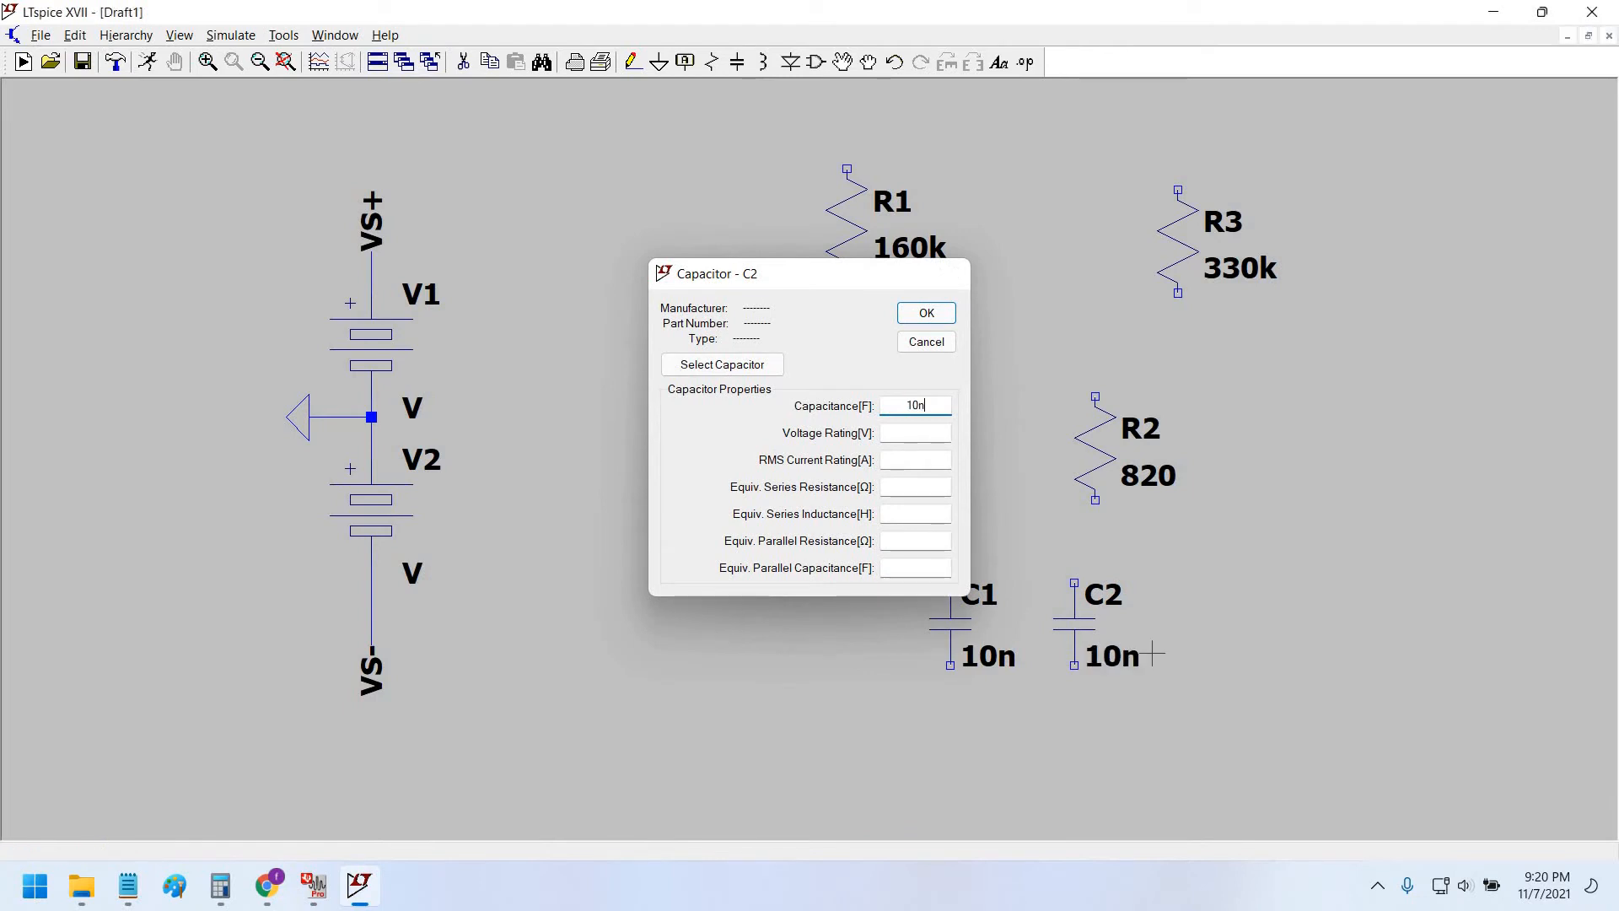
key(Return)
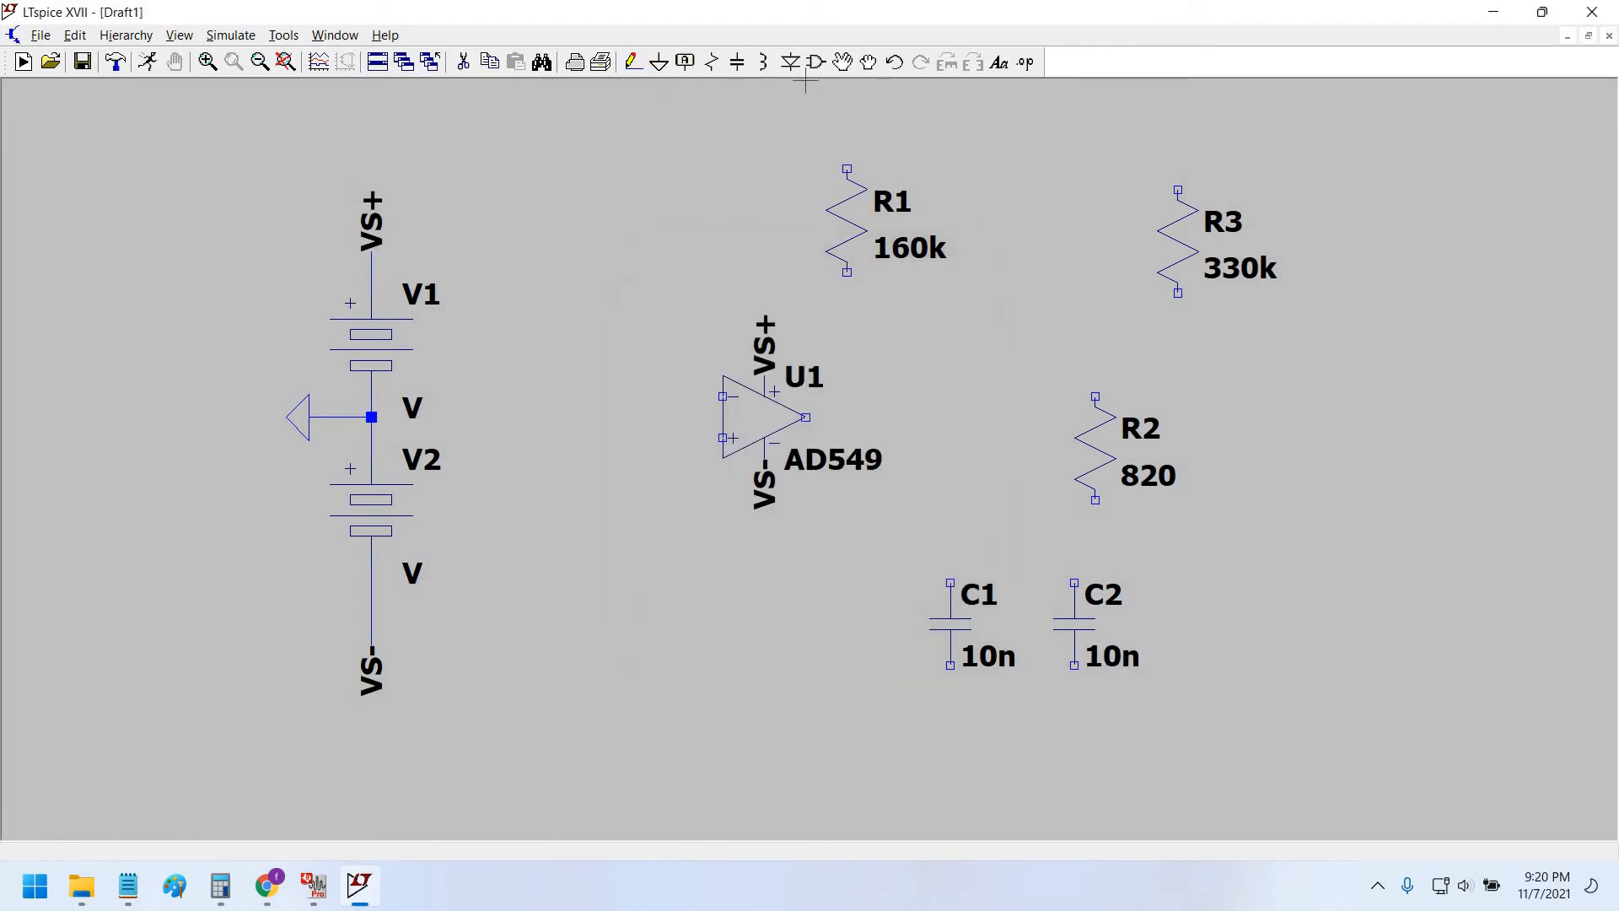
key(alt+Tab)
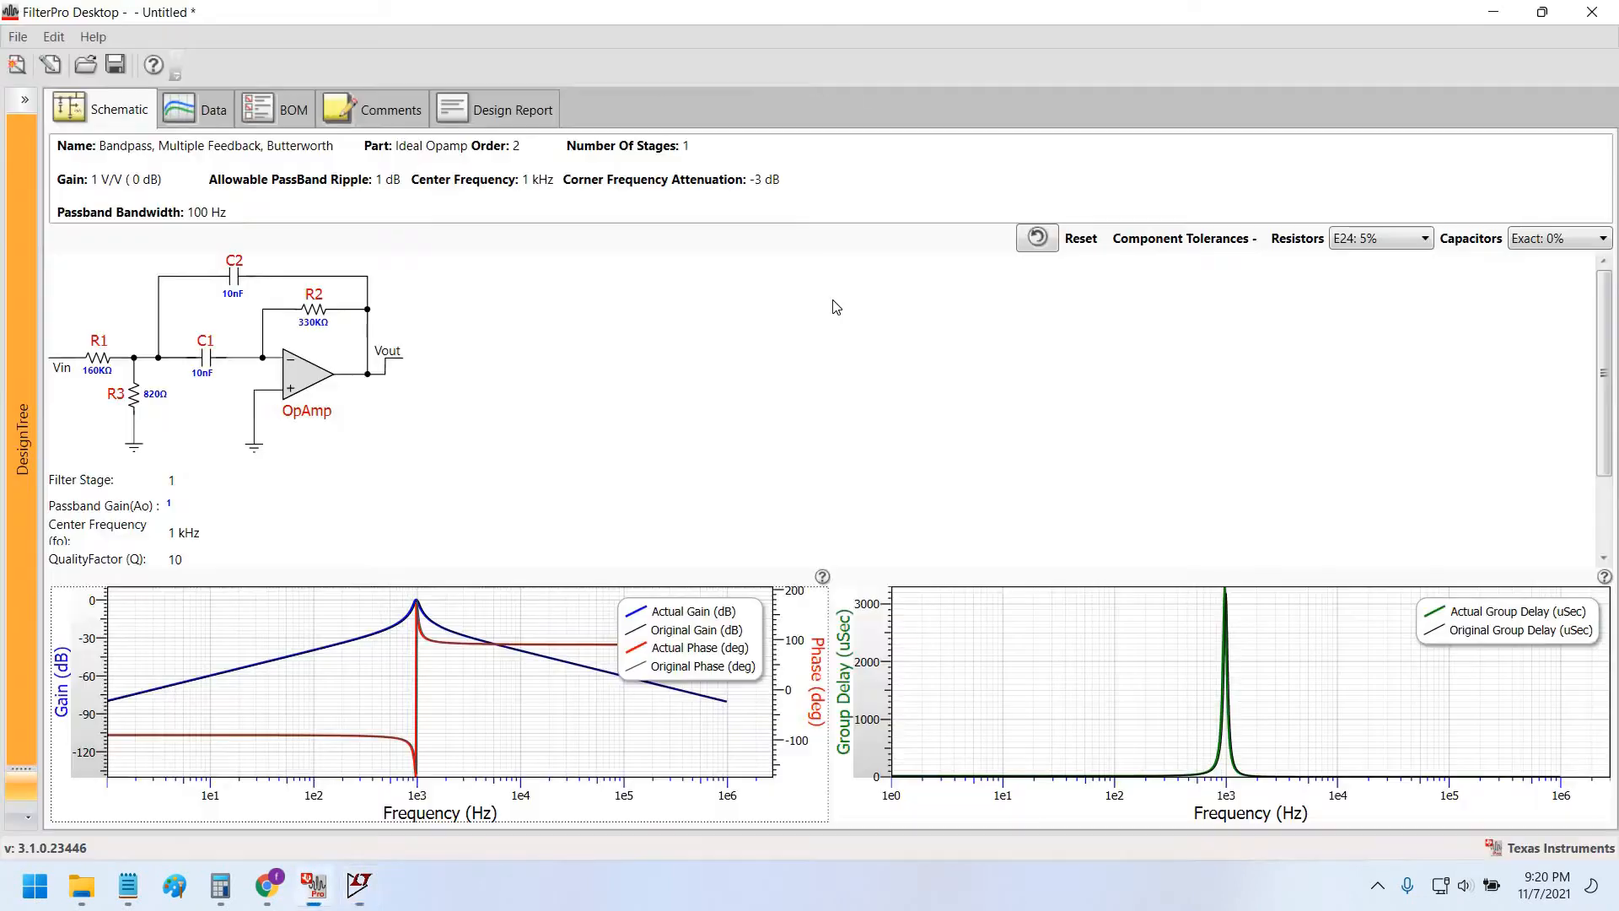
Rotate R1 horizontal and position it to the left of the op-amp.
key(alt+Tab)
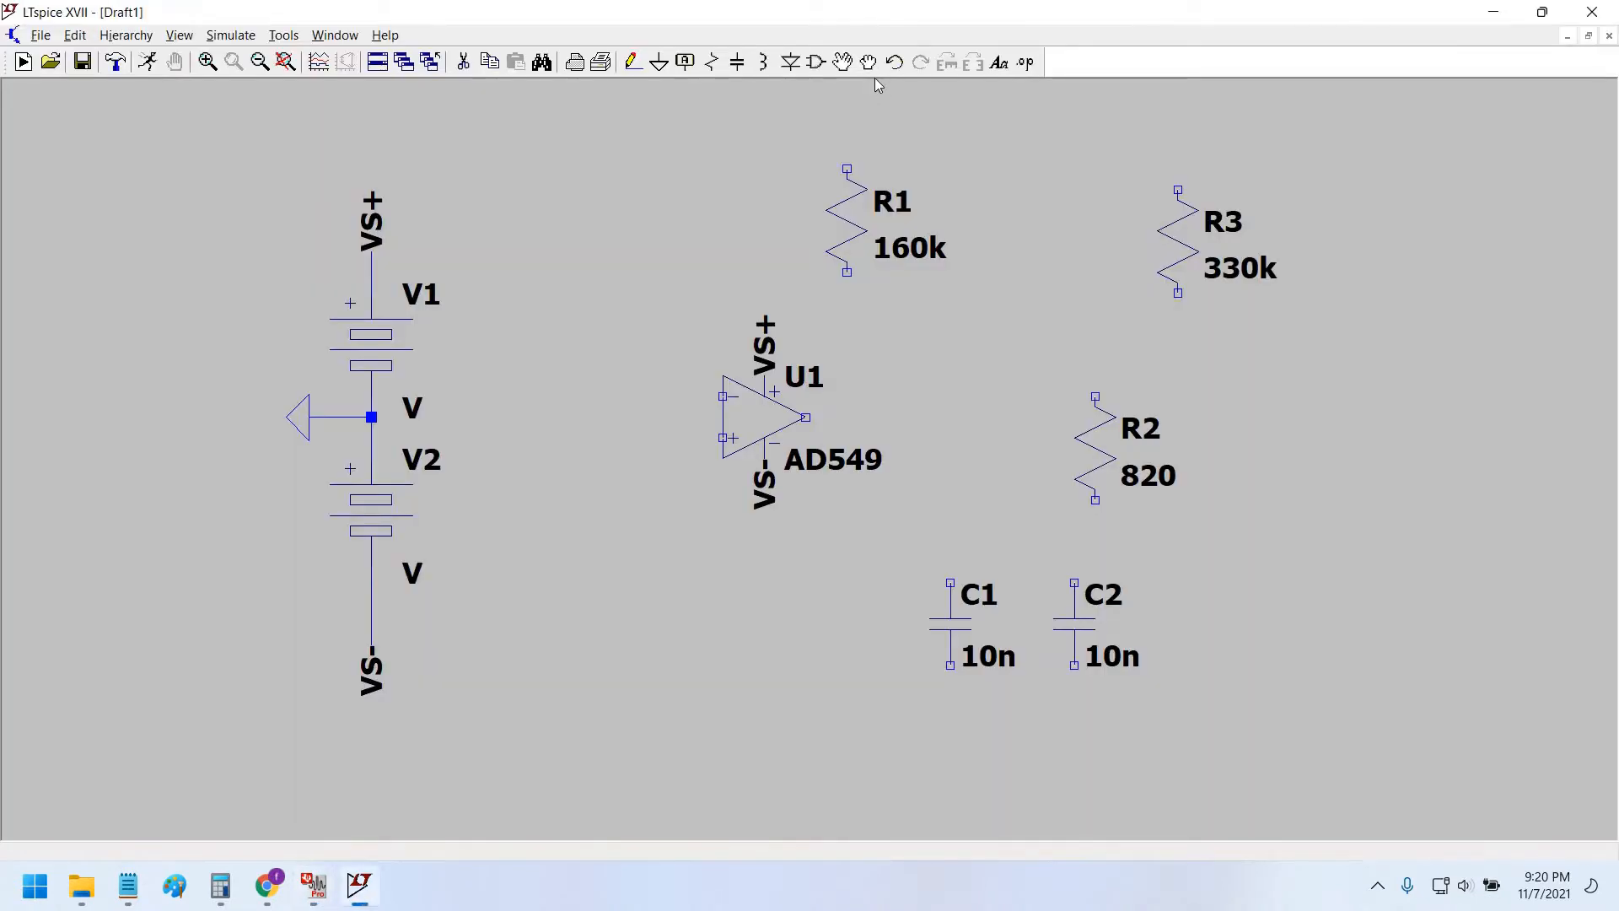
key(alt+Tab)
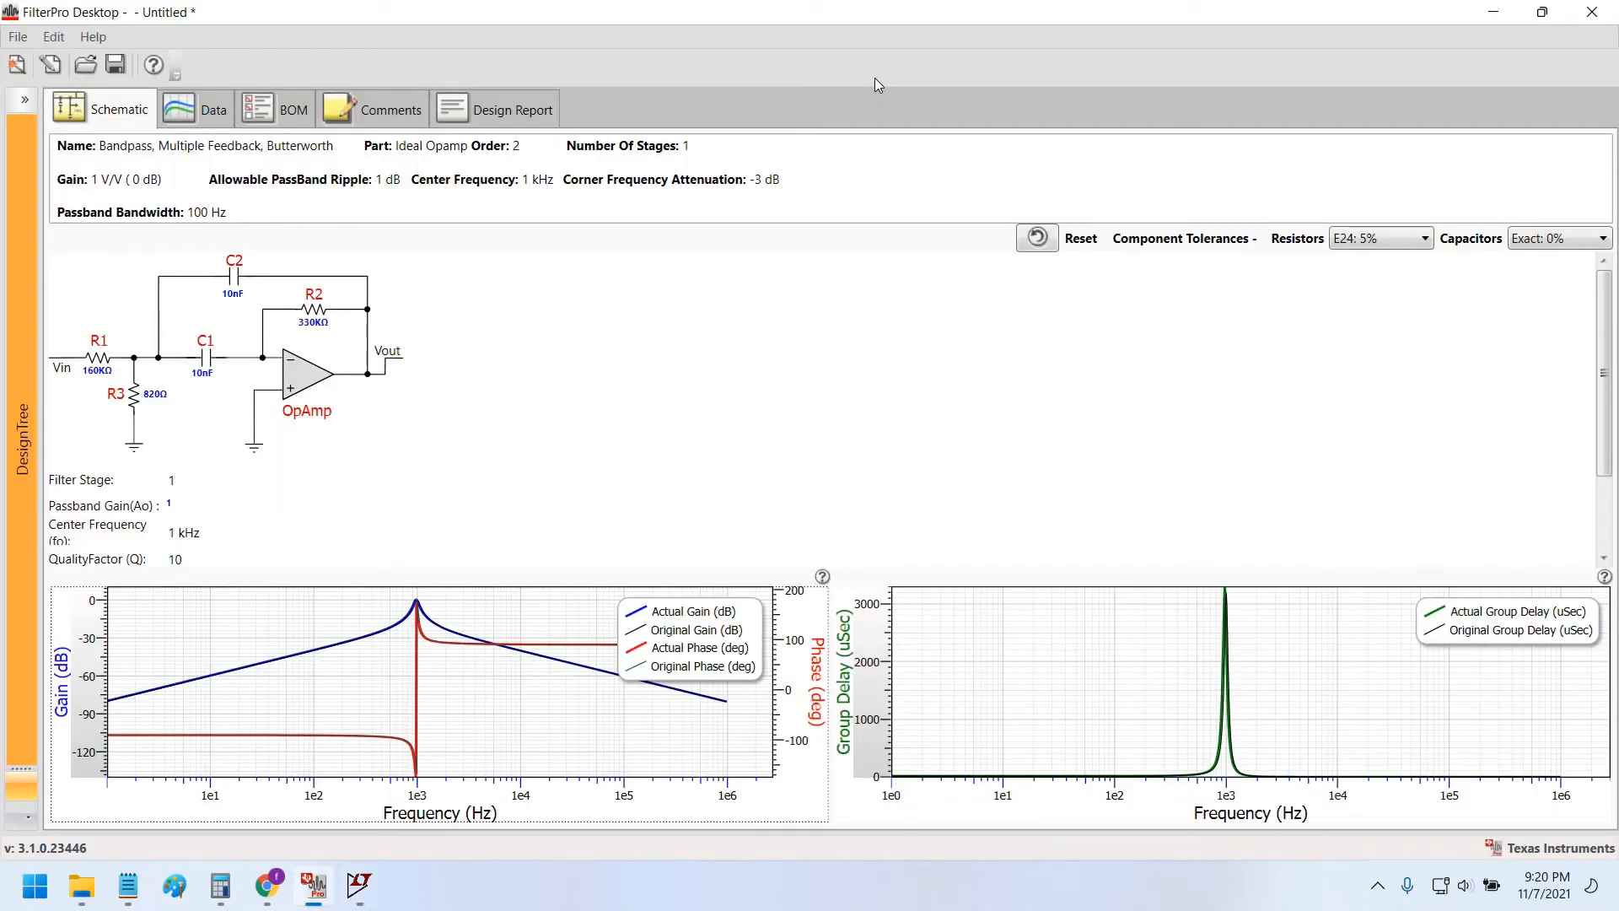
key(alt+Tab)
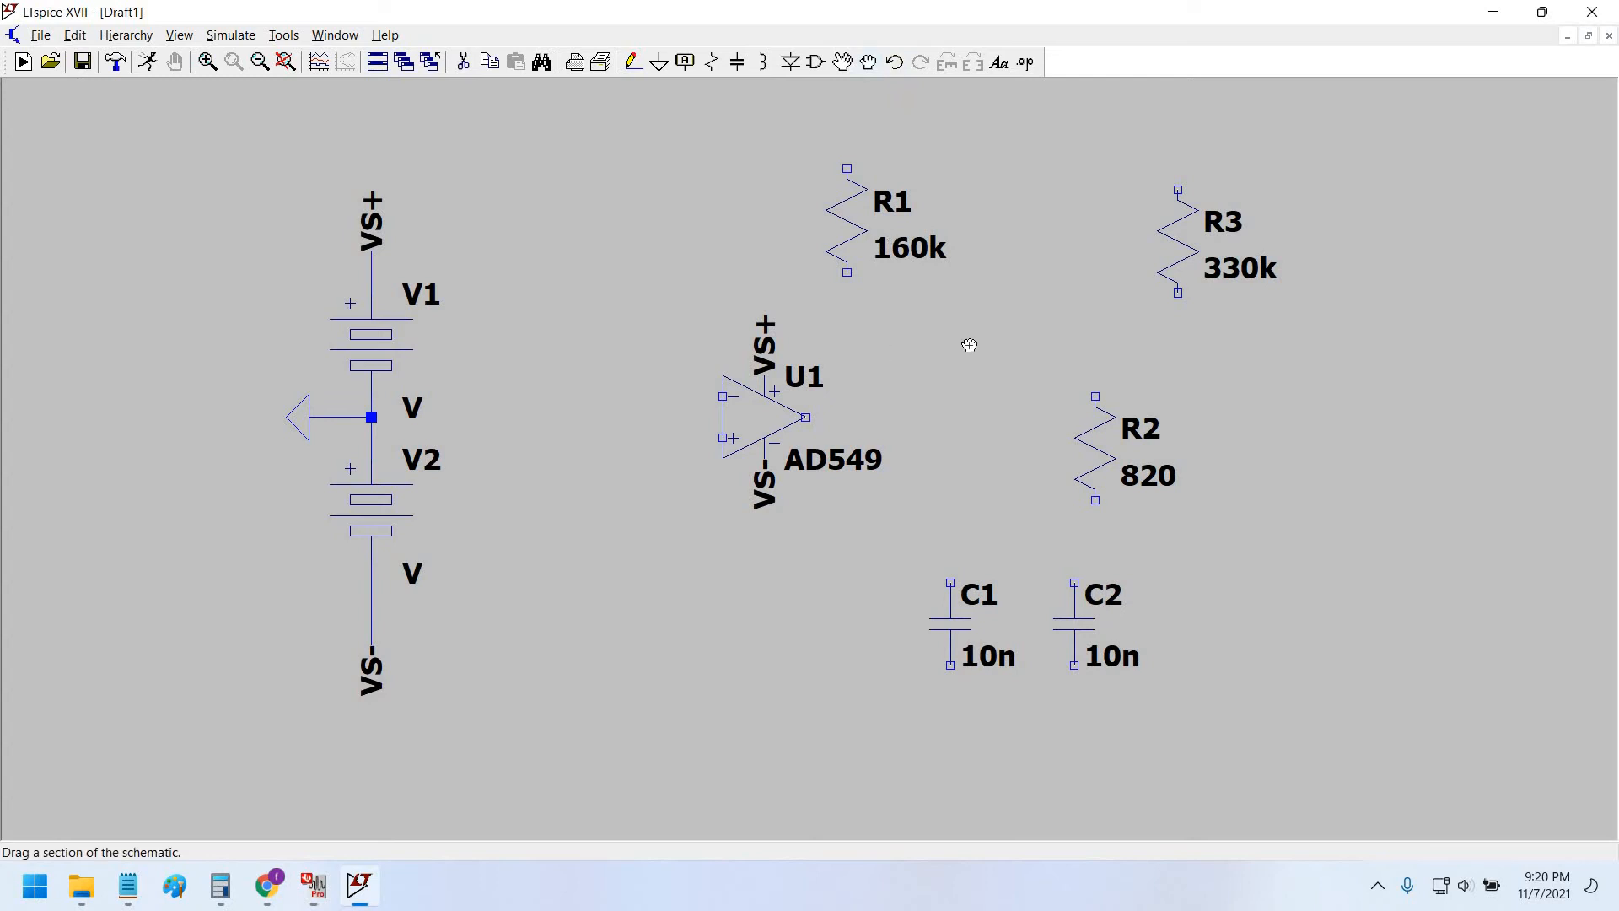
click(888, 231)
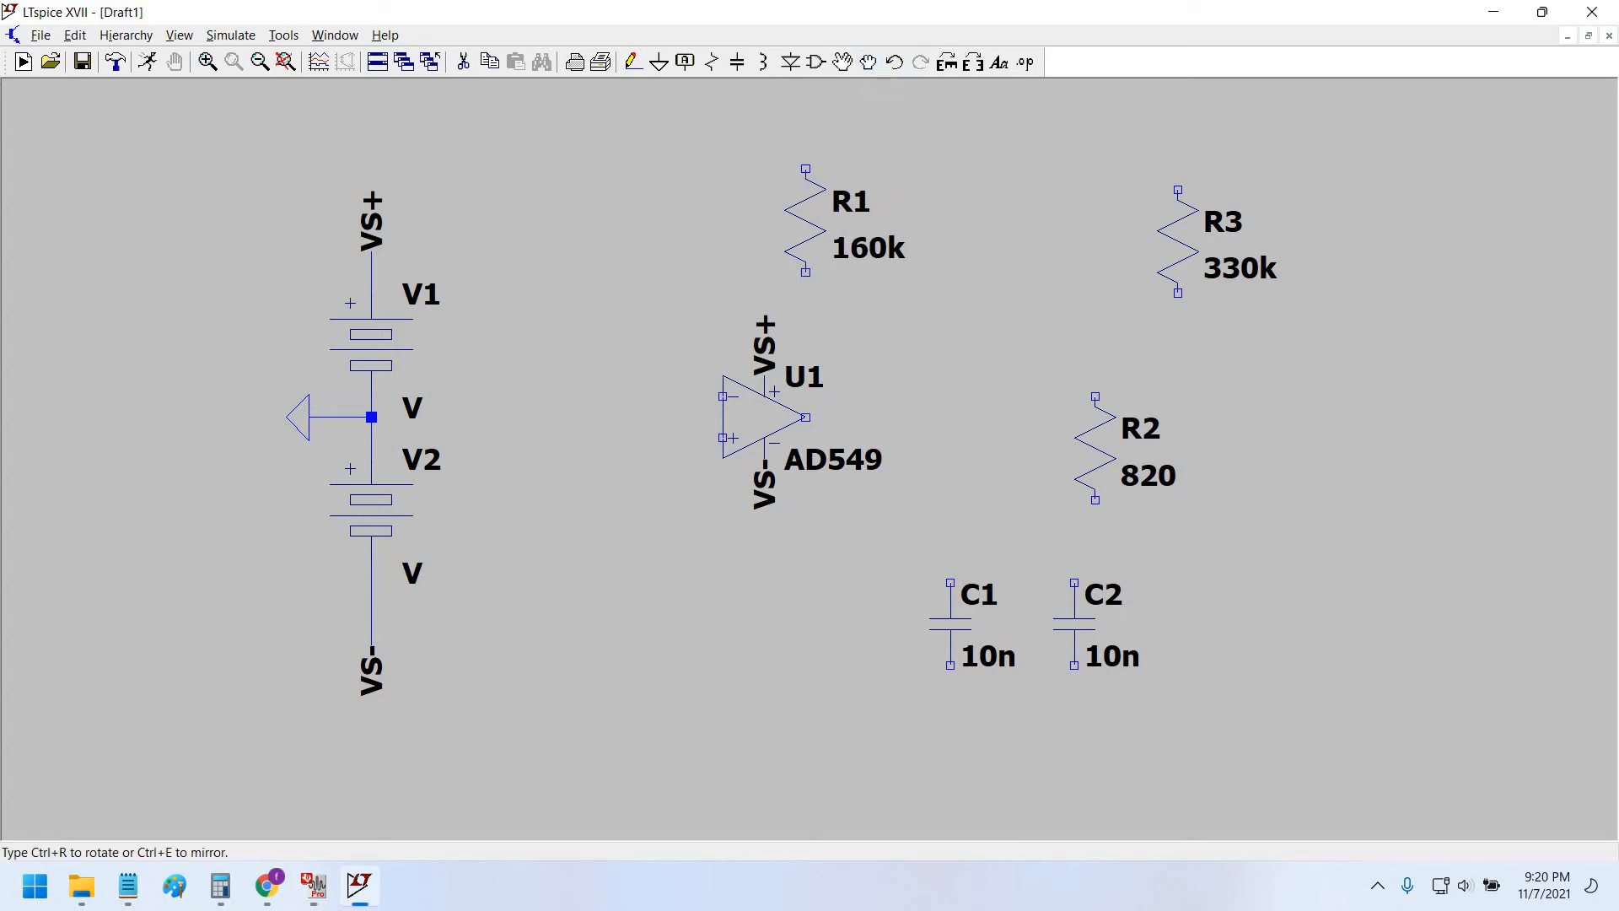
key(ctrl+r)
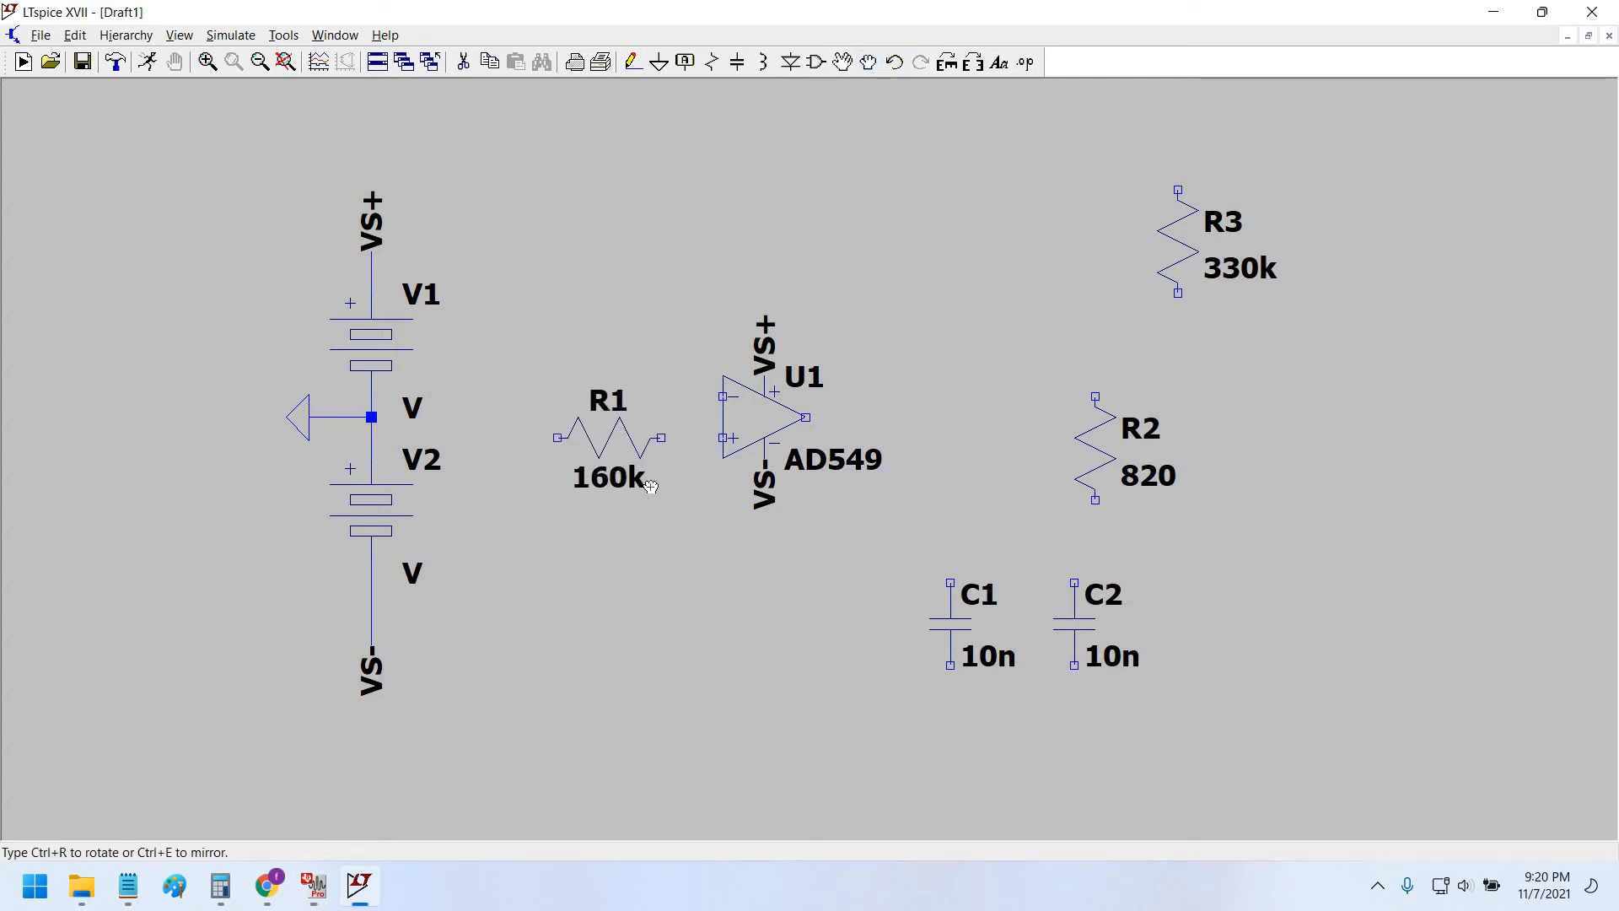
click(635, 498)
key(alt+Tab)
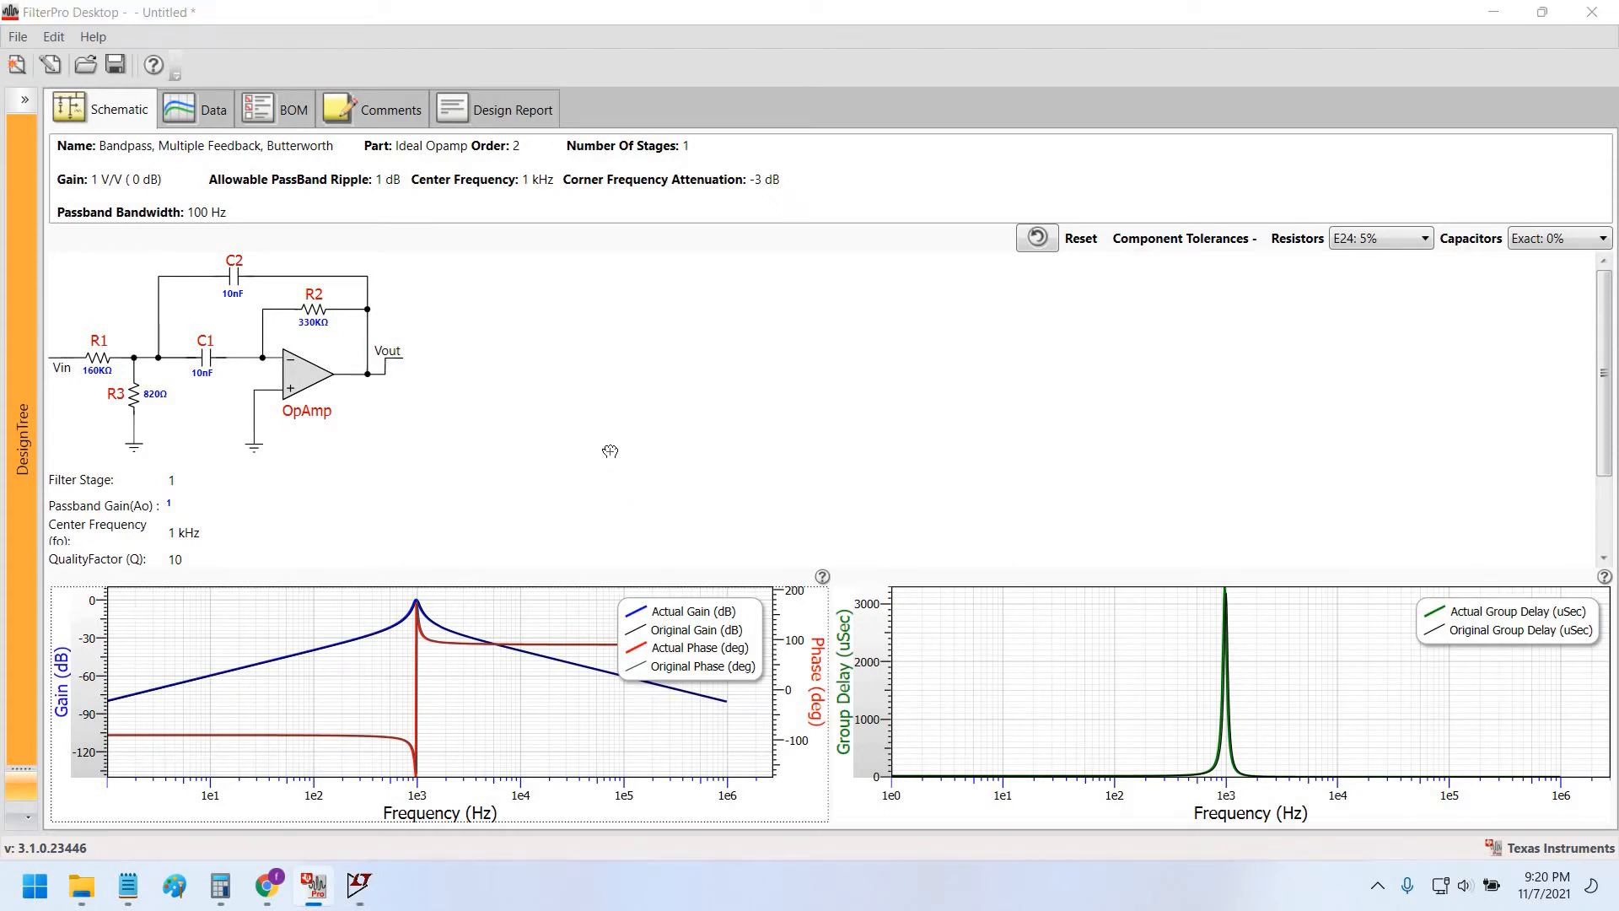
key(alt+Tab)
click(609, 438)
click(609, 397)
Shift the op-amp and its supply labels further right.
click(761, 408)
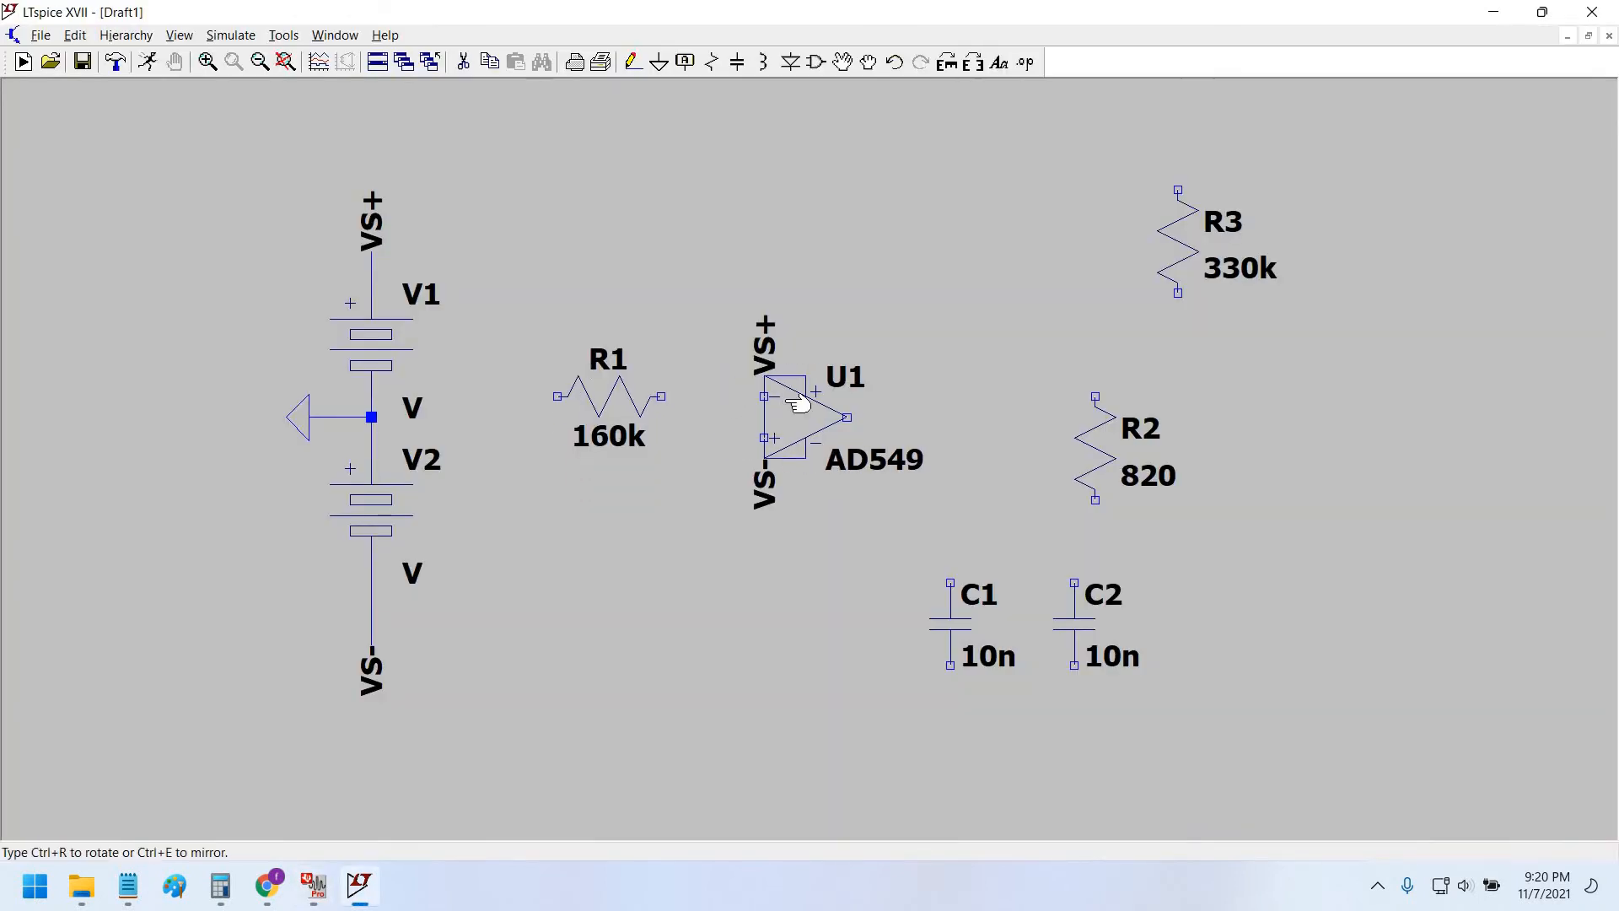
key(Escape)
click(869, 61)
drag(931, 273, 1012, 288)
click(790, 550)
click(1116, 288)
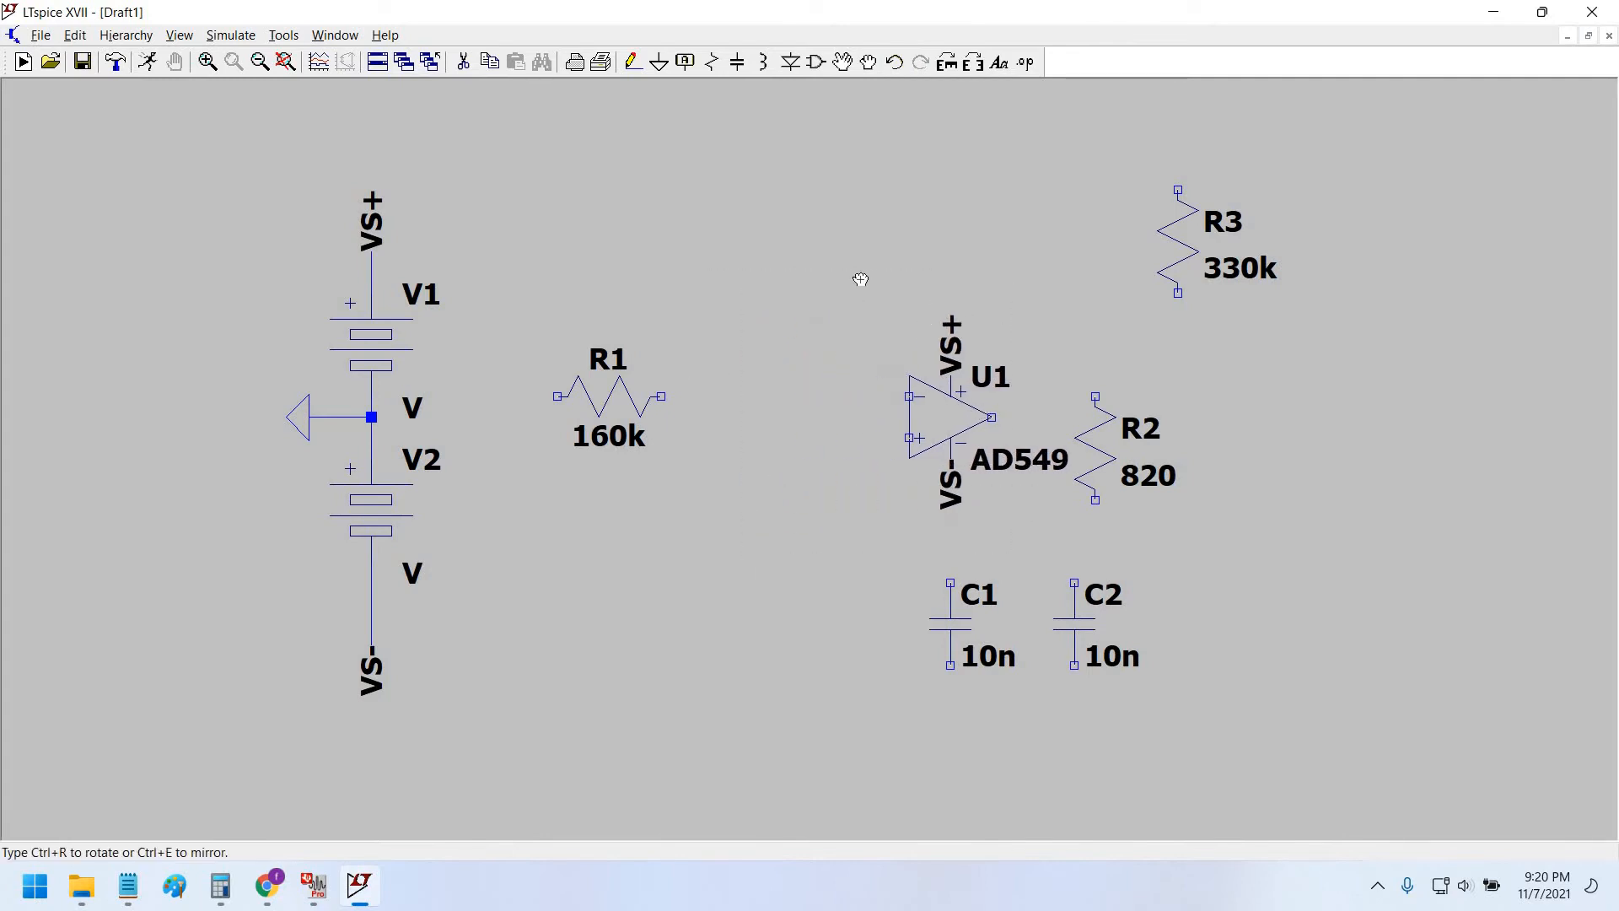
key(Escape)
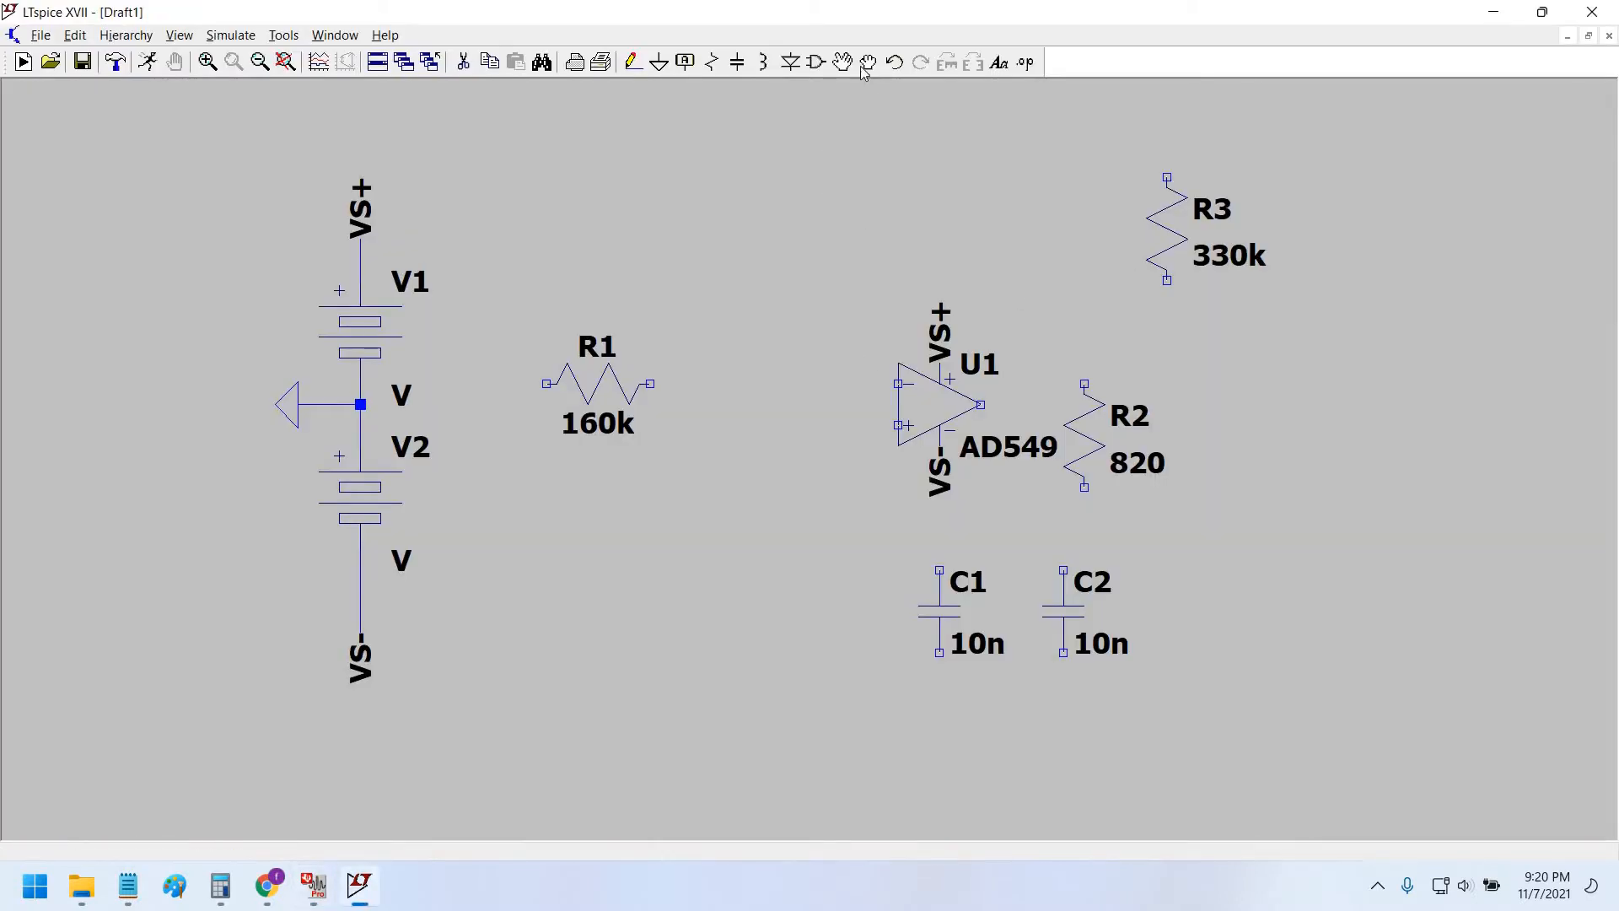
Move R2 below R1 and lay C1 horizontally between R1 and the op-amp.
click(869, 63)
click(1096, 438)
click(703, 500)
key(Escape)
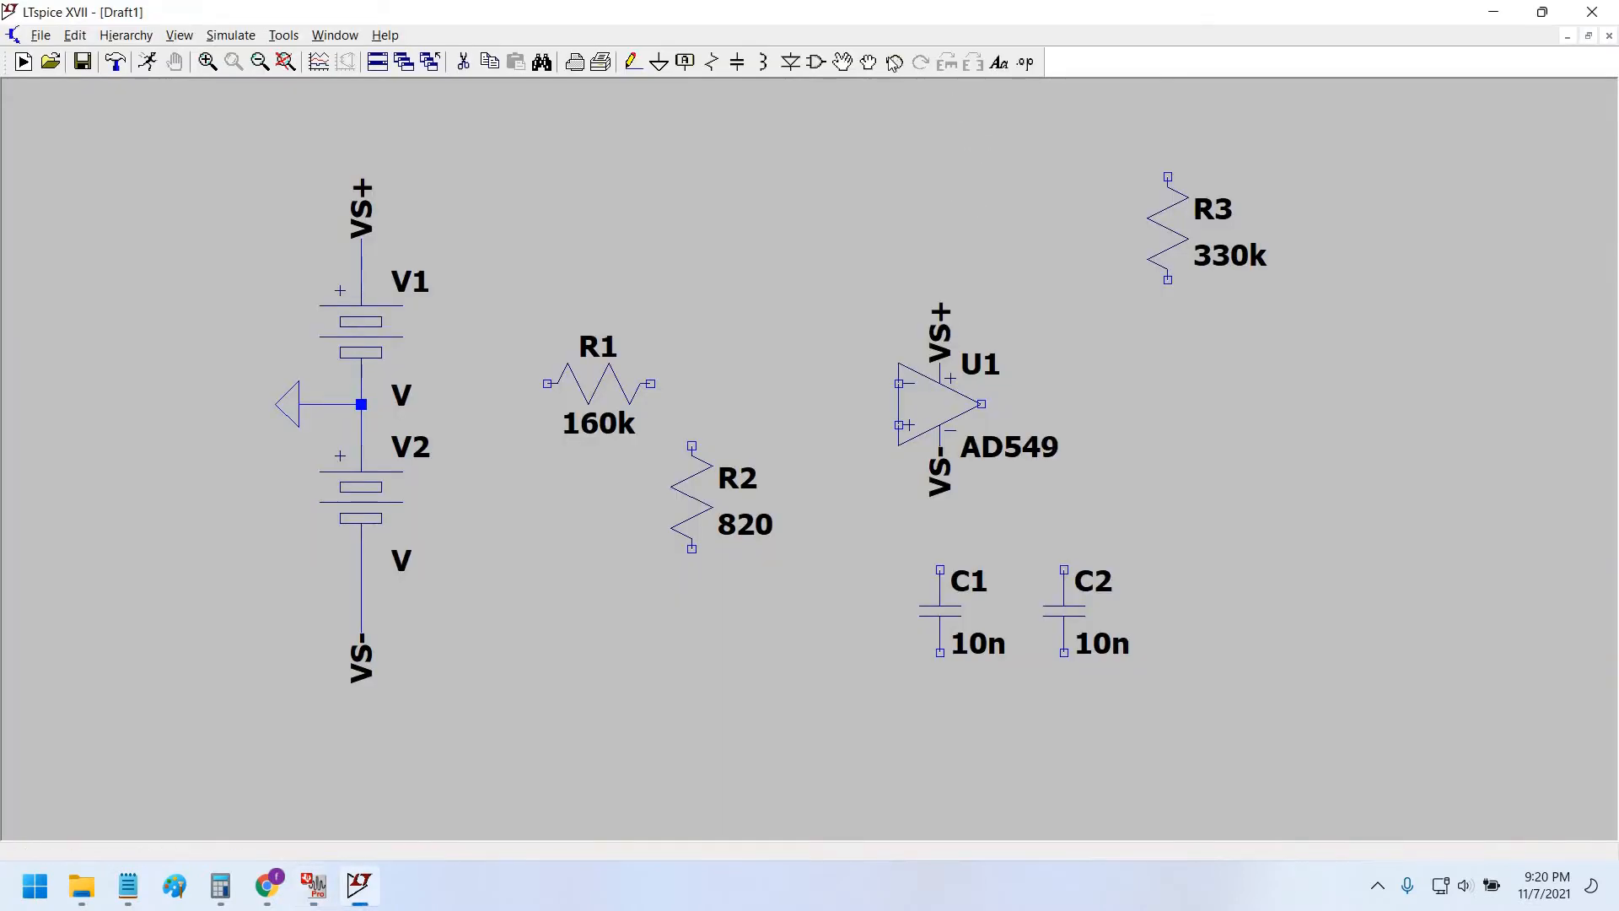
click(868, 63)
click(941, 650)
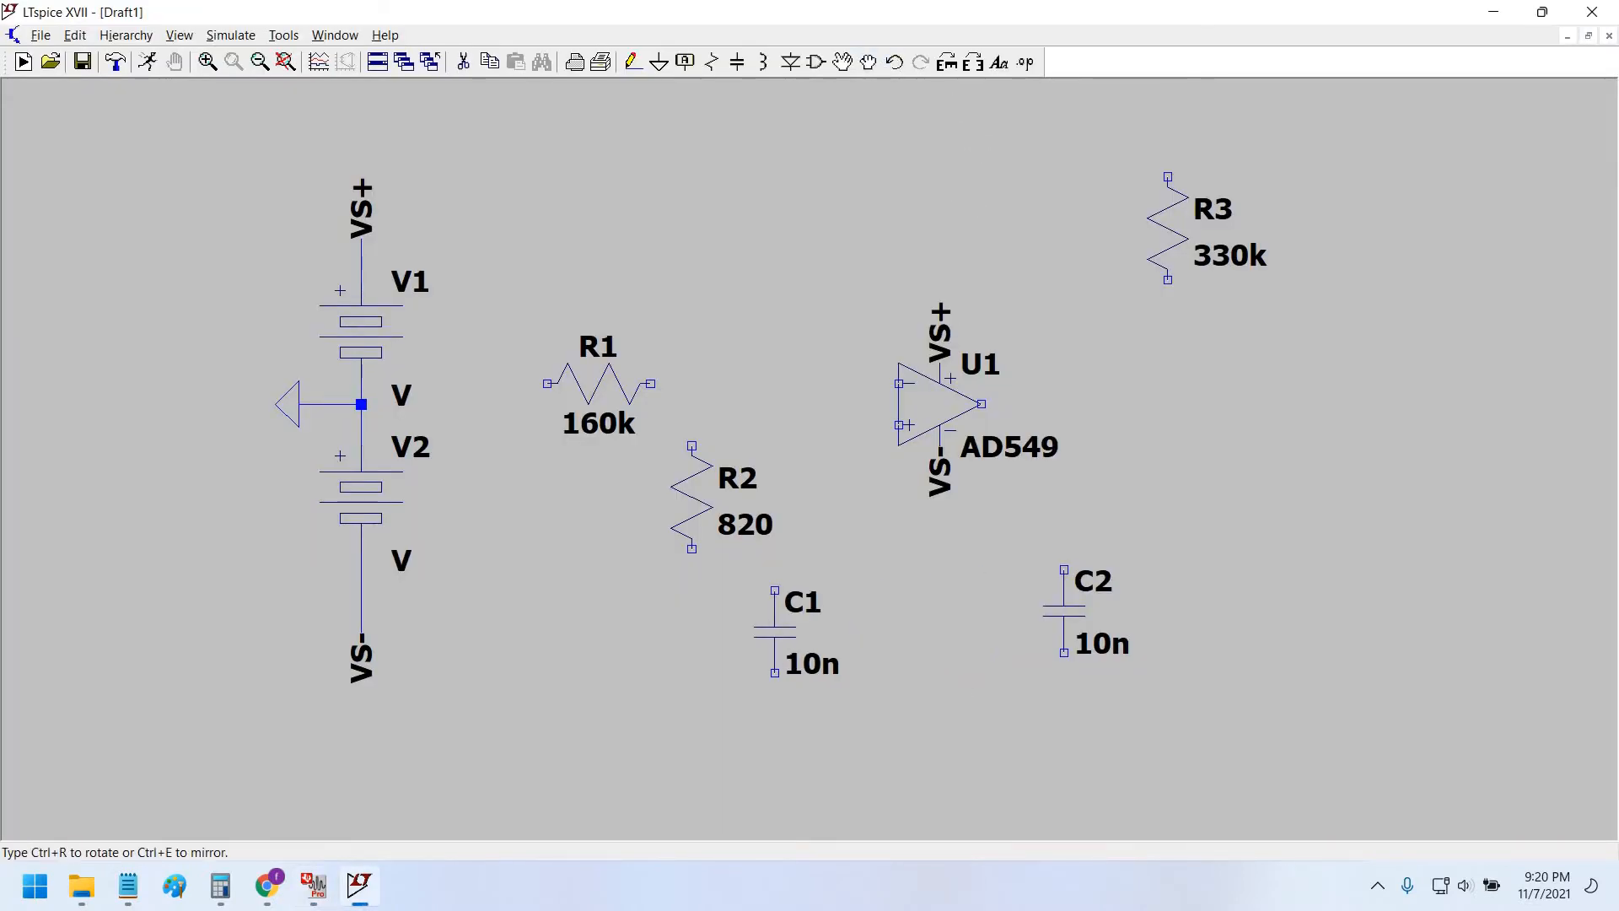
key(ctrl+r)
click(797, 383)
key(Escape)
Lay R3 horizontally above the op-amp and start a wire from its left end toward C1.
key(alt+Tab)
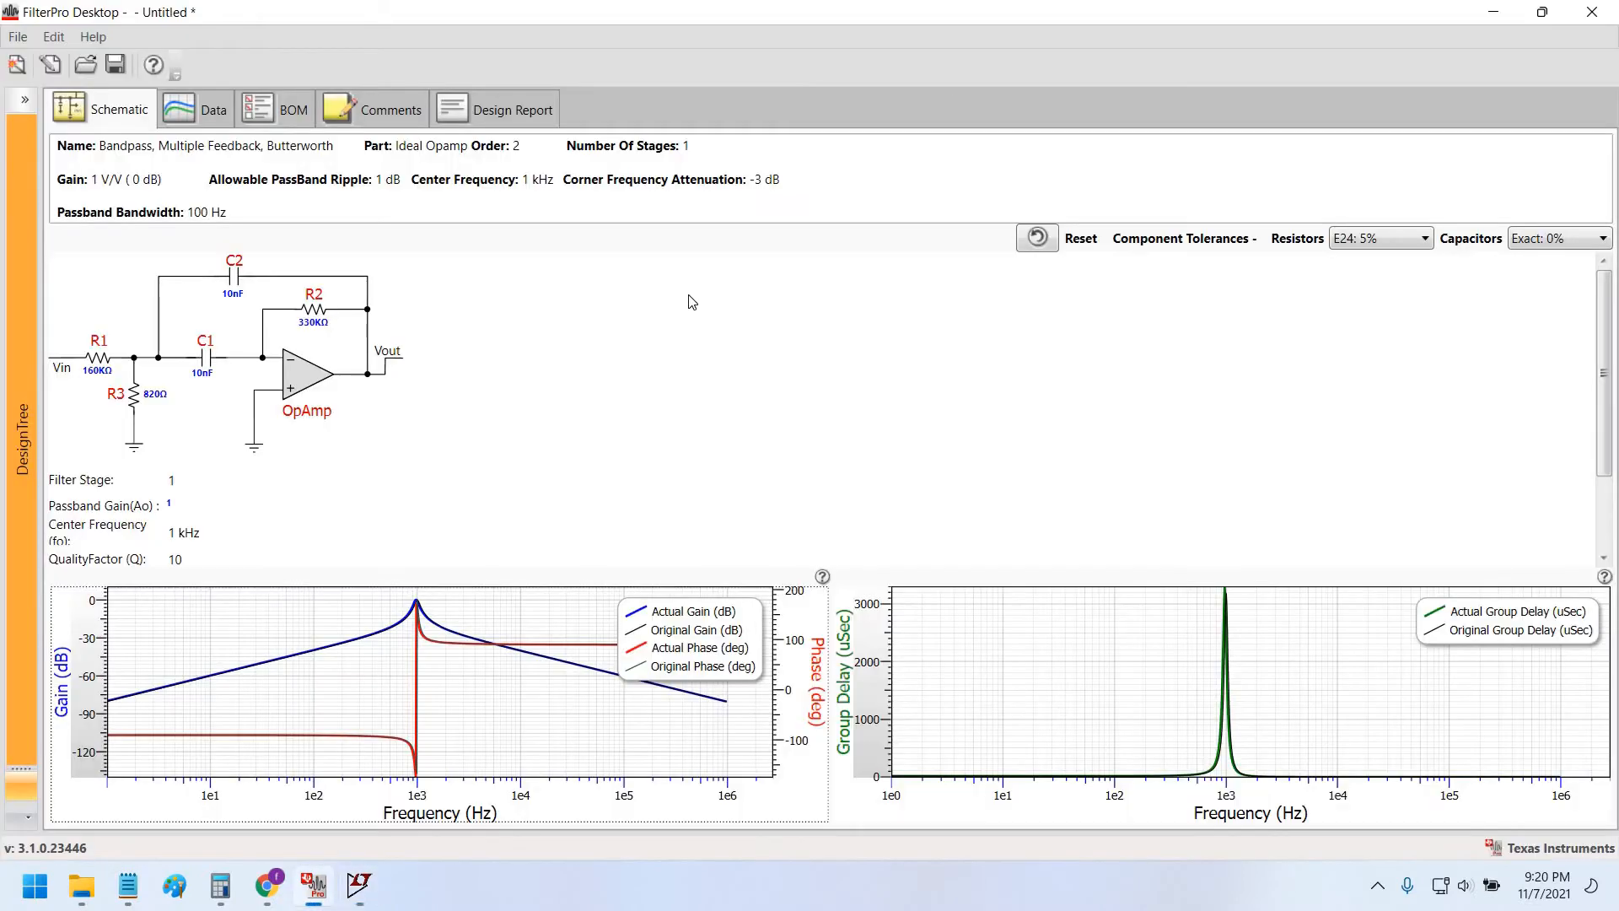
key(alt+Tab)
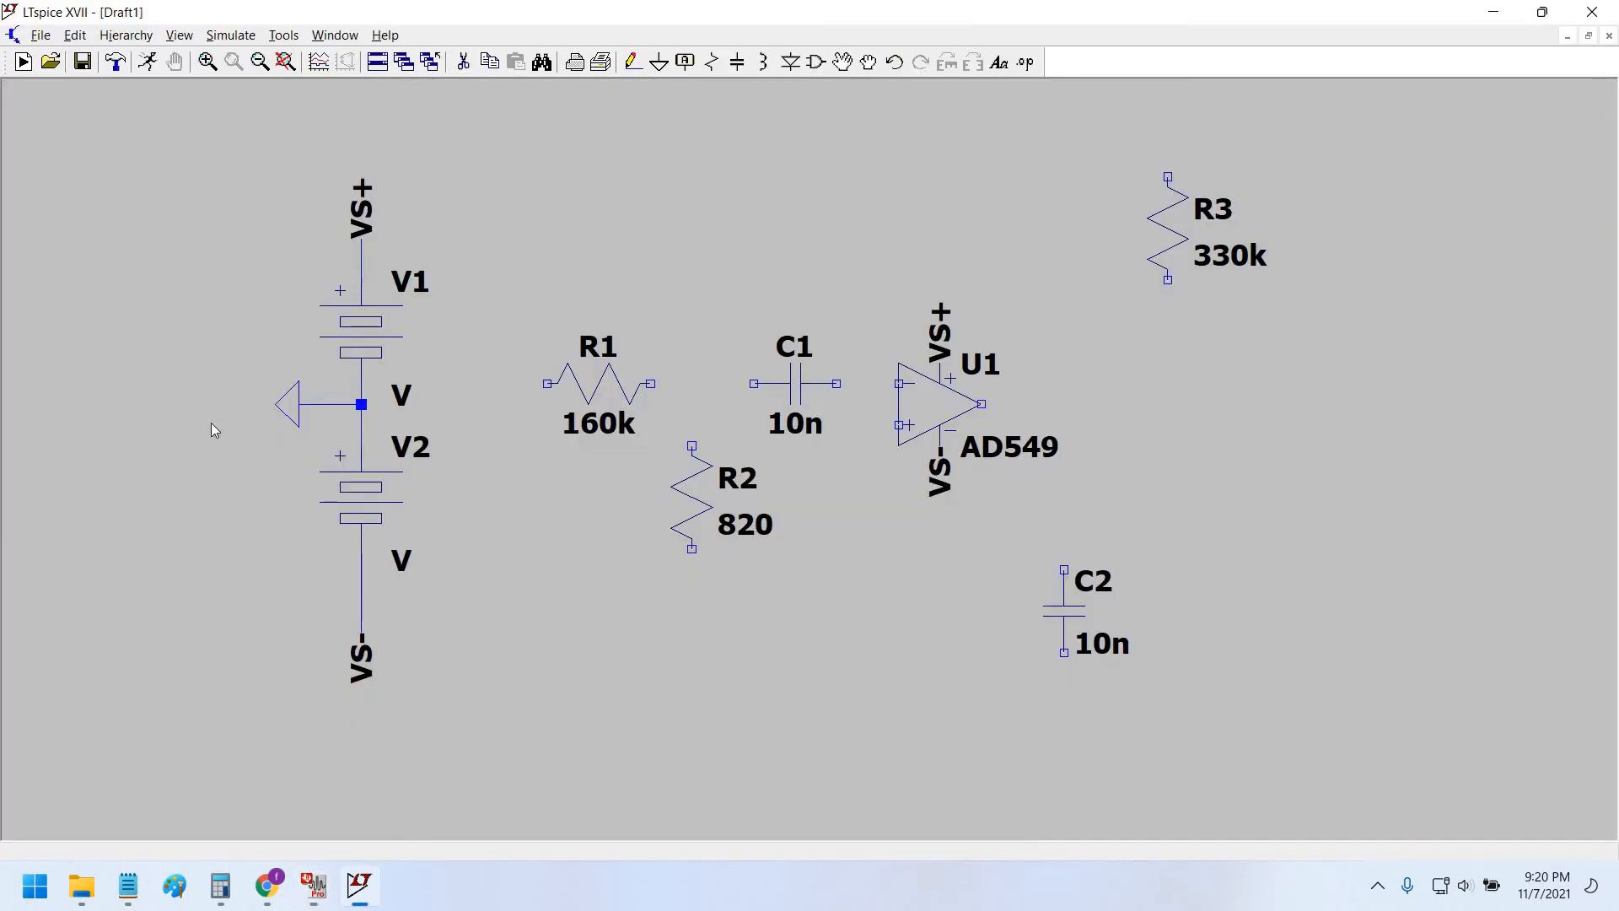
key(alt+Tab)
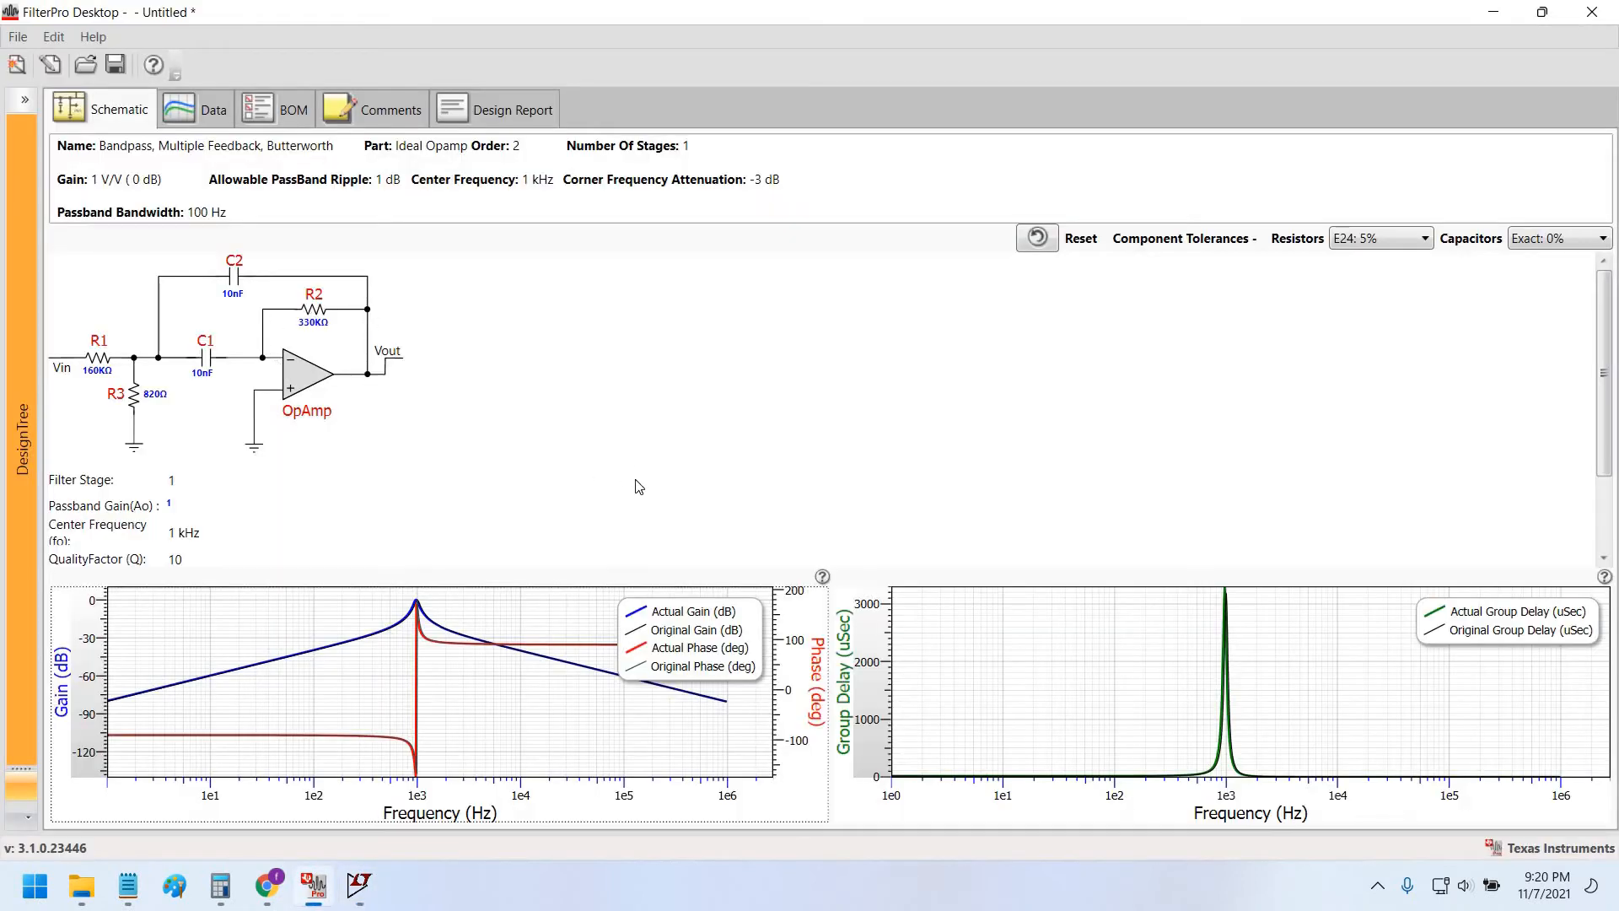
key(alt+Tab)
click(866, 68)
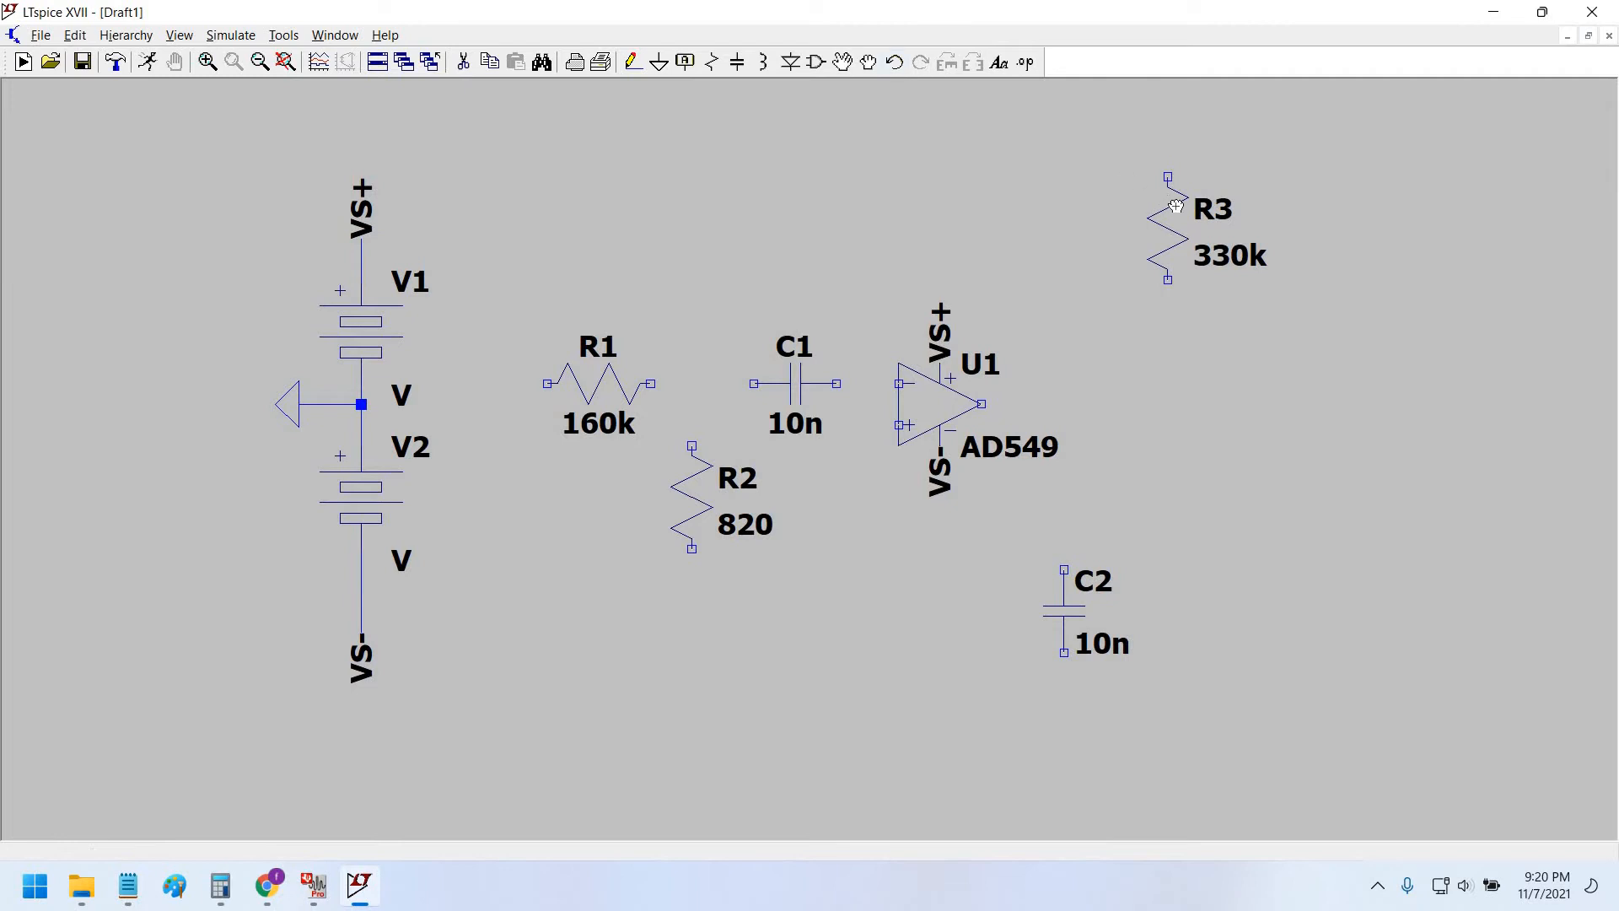
click(1170, 207)
key(ctrl+r)
click(1144, 352)
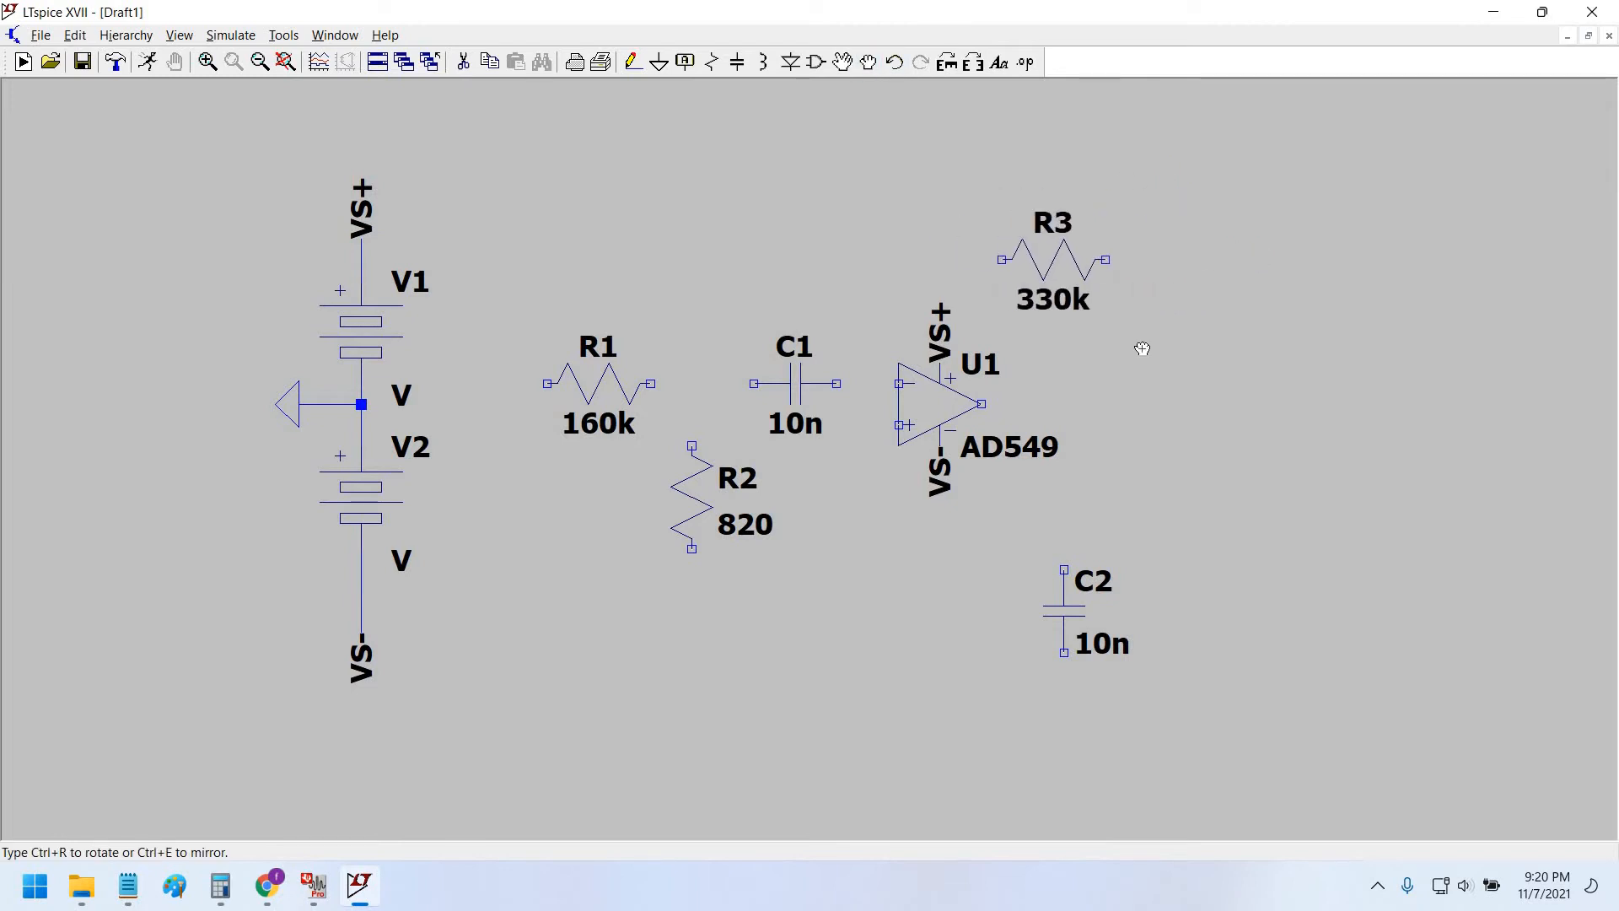
key(Escape)
click(629, 57)
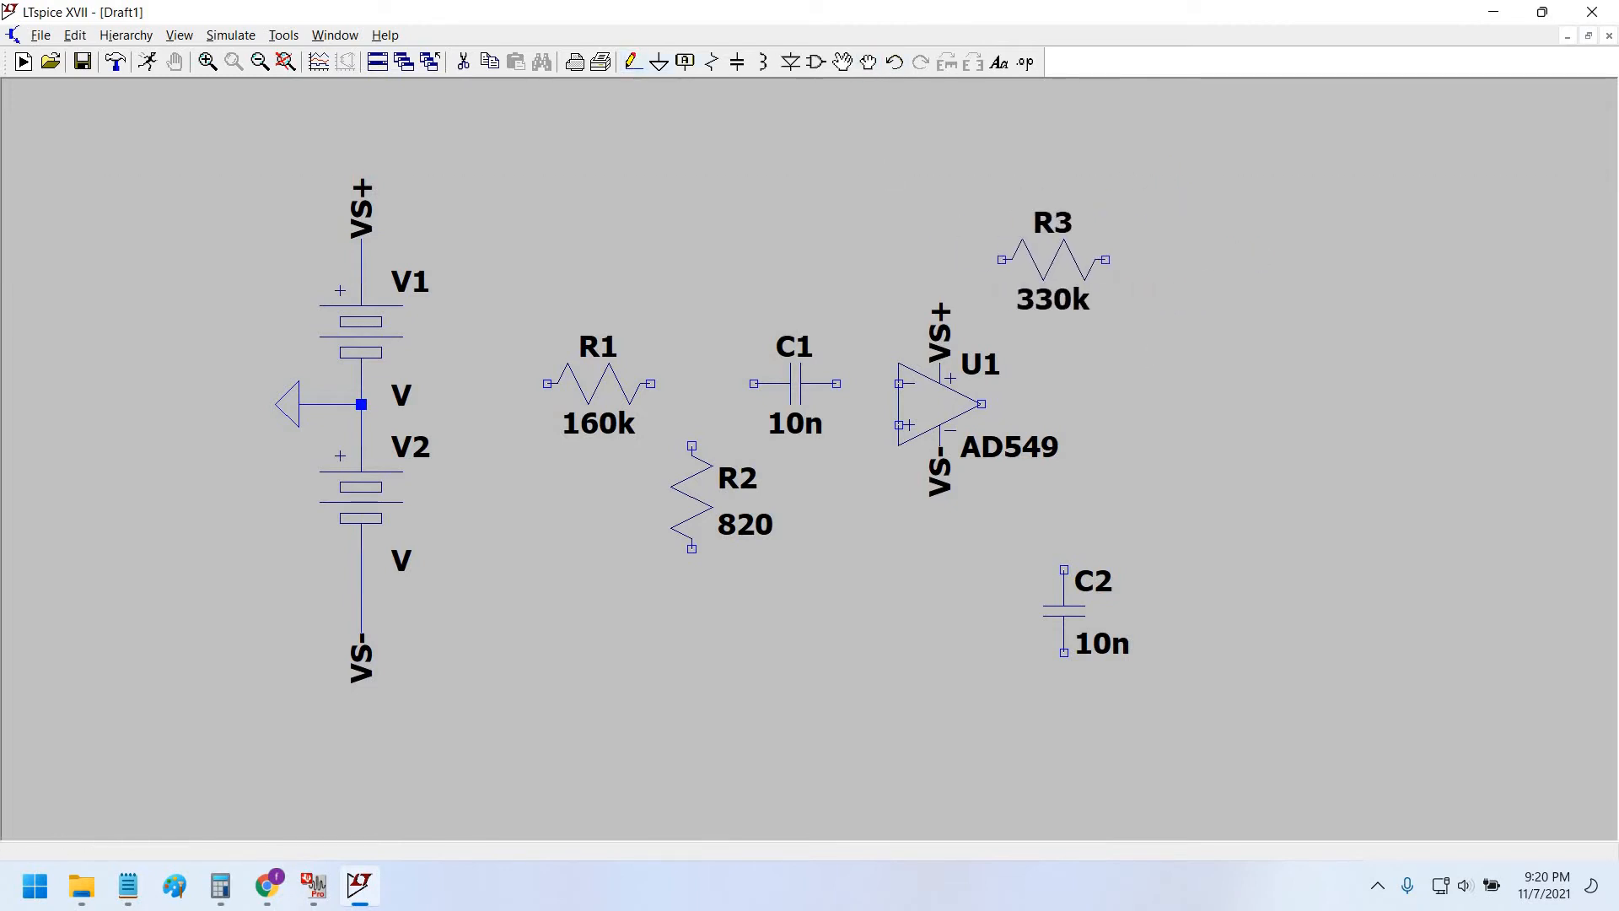
click(1002, 259)
click(858, 260)
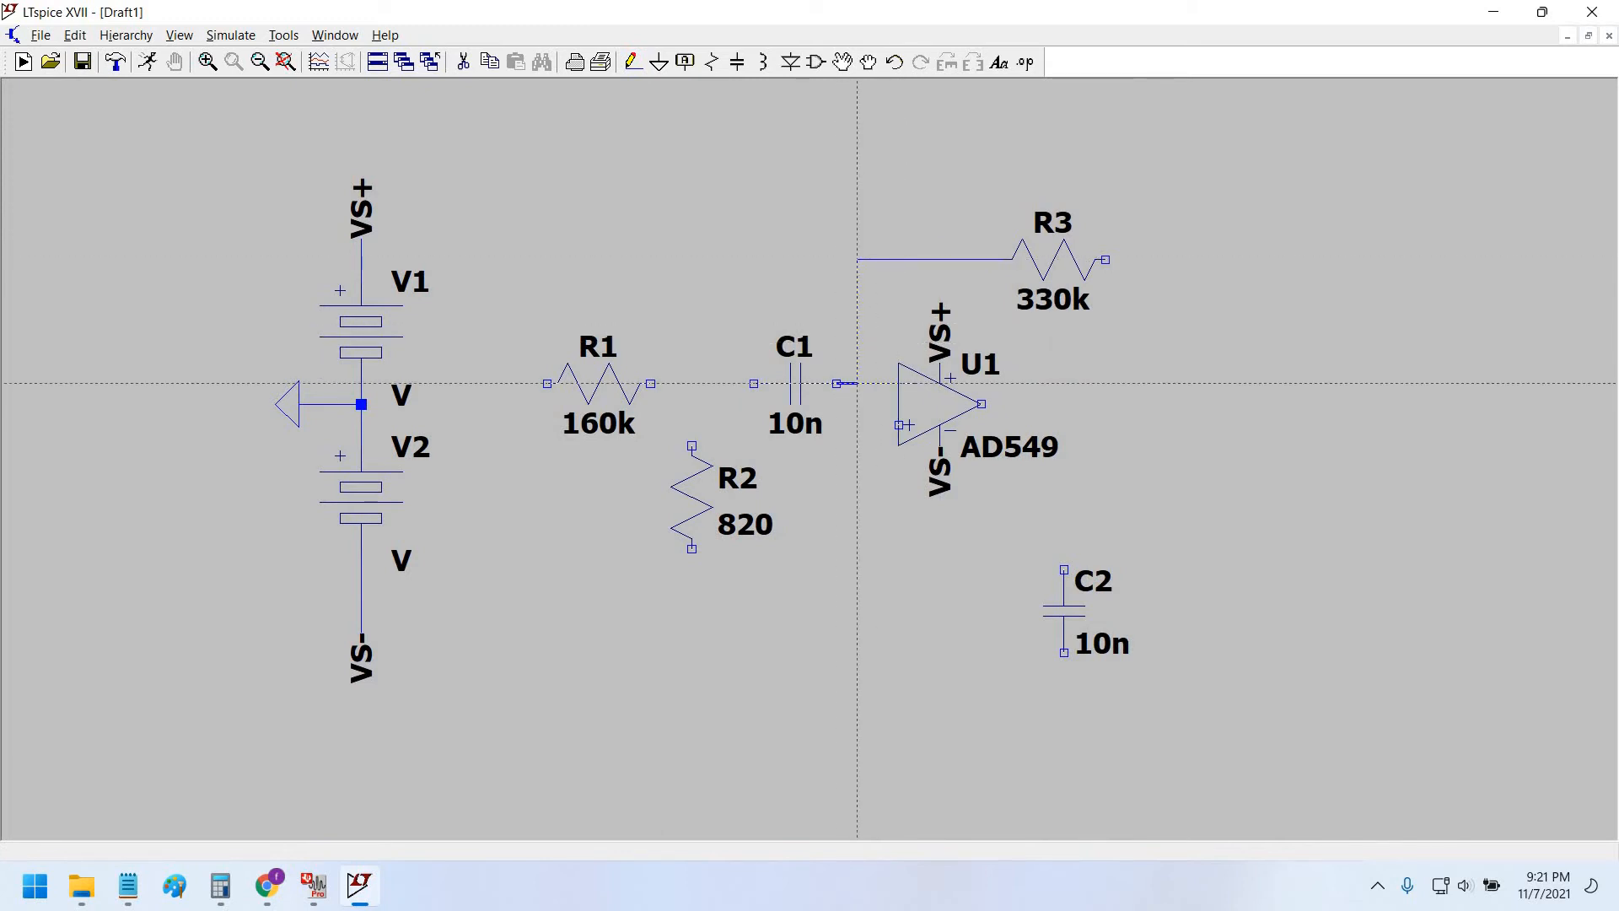
Wire R3 and R1 to C1, join R2 to that junction, and connect U1's output to R3.
click(857, 383)
click(650, 383)
click(753, 384)
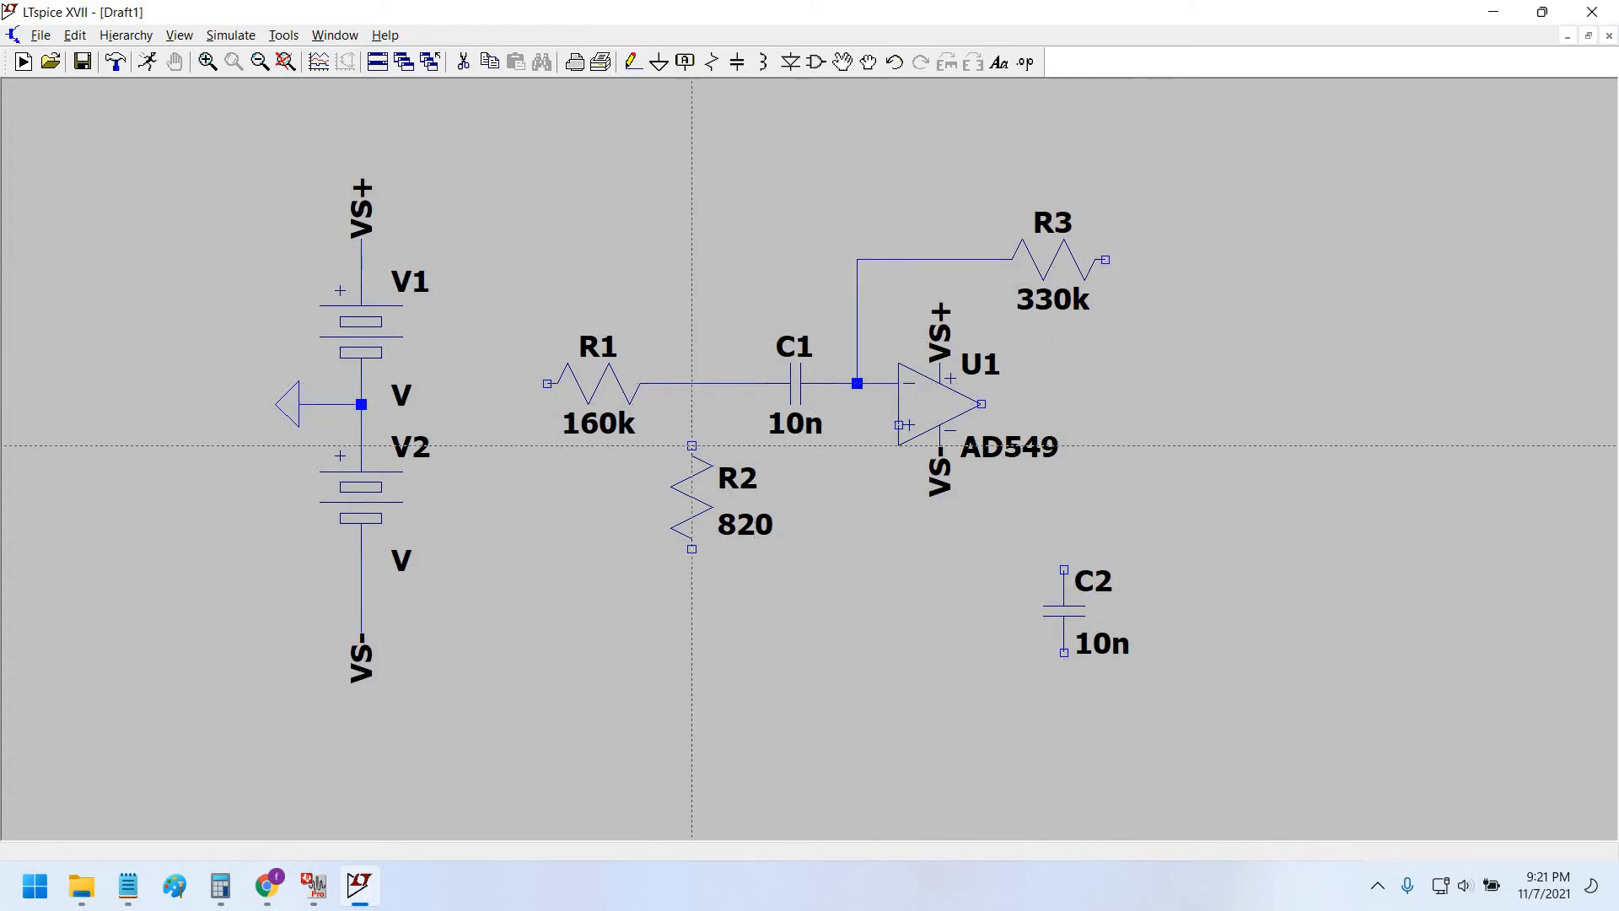
click(691, 445)
click(691, 384)
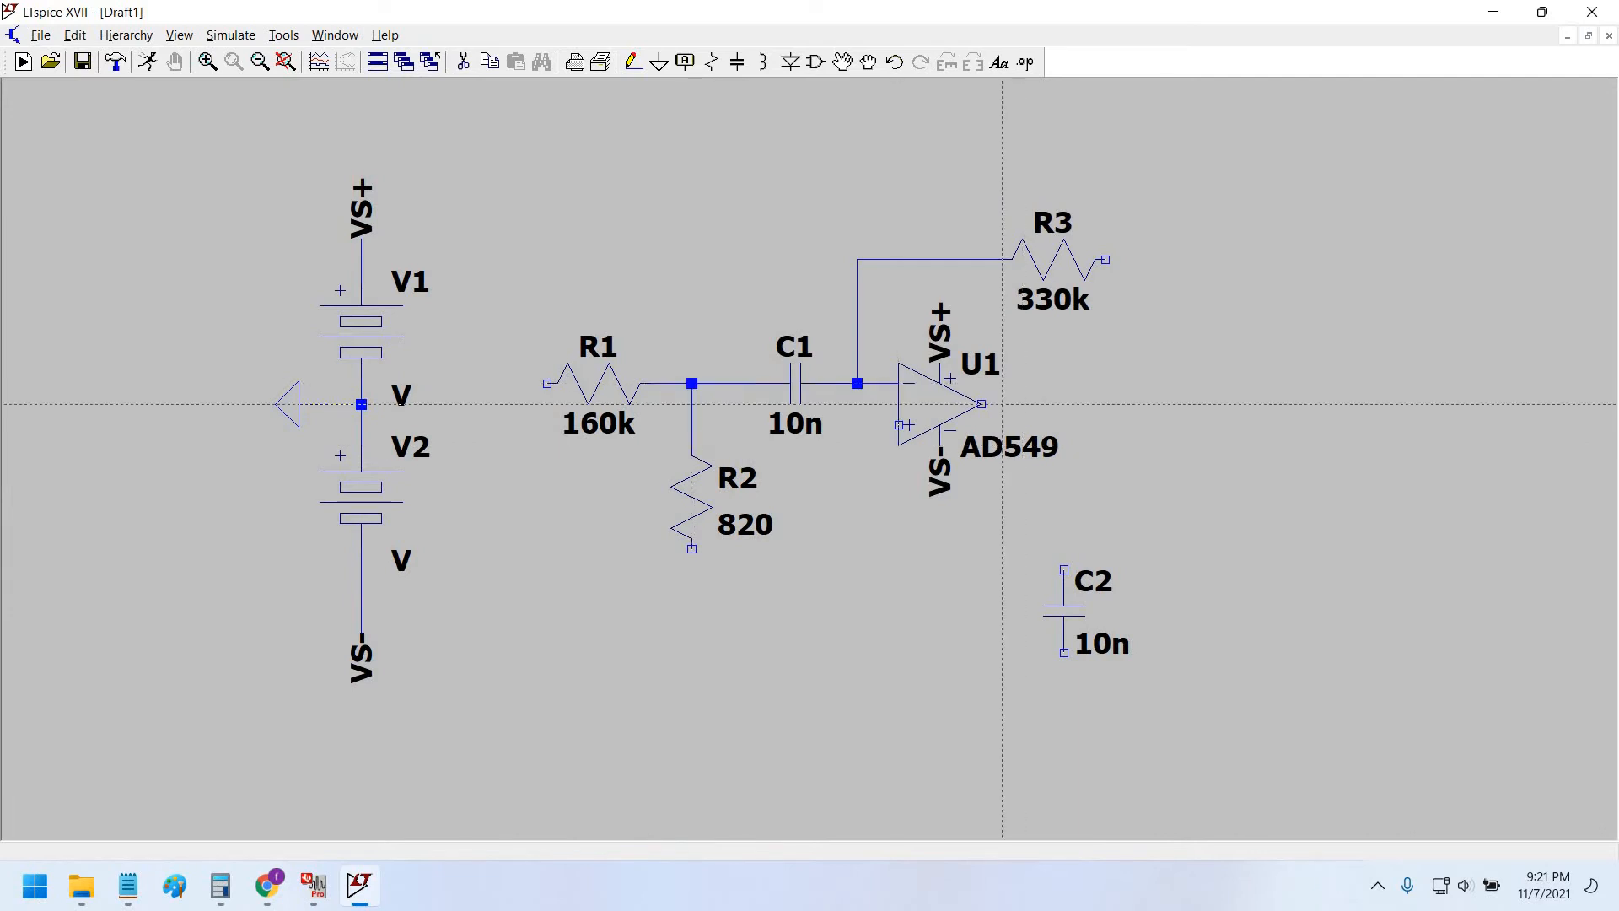
click(981, 404)
click(1126, 404)
click(1104, 259)
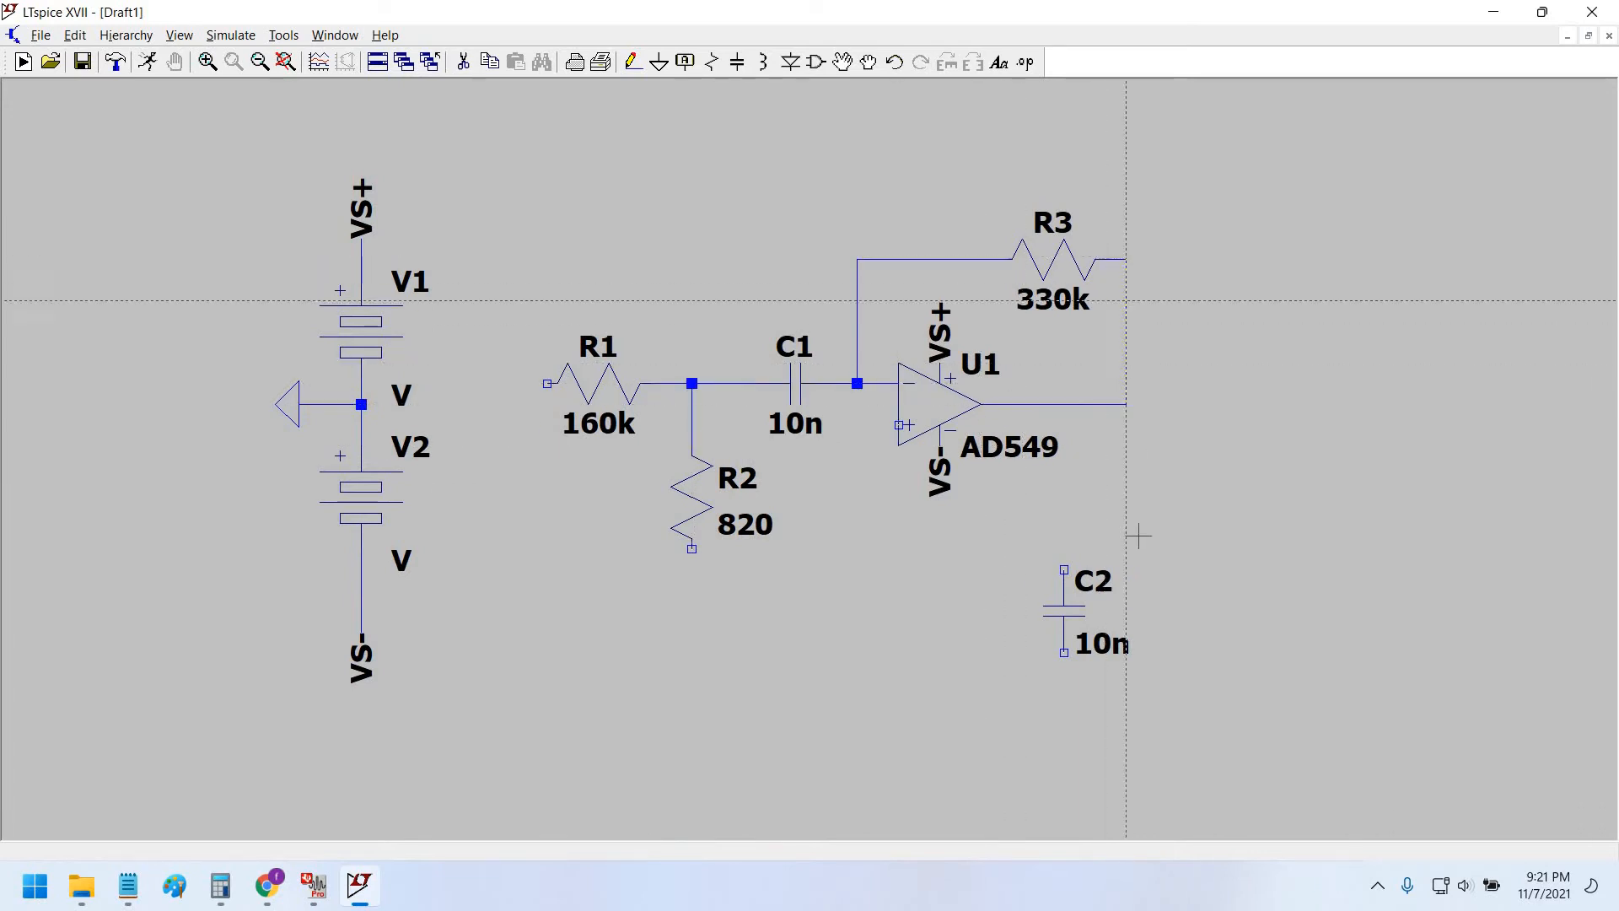
key(Escape)
Rotate C2 horizontal above R3 and wire it between the R1–R2 junction and the output node.
key(alt+Tab)
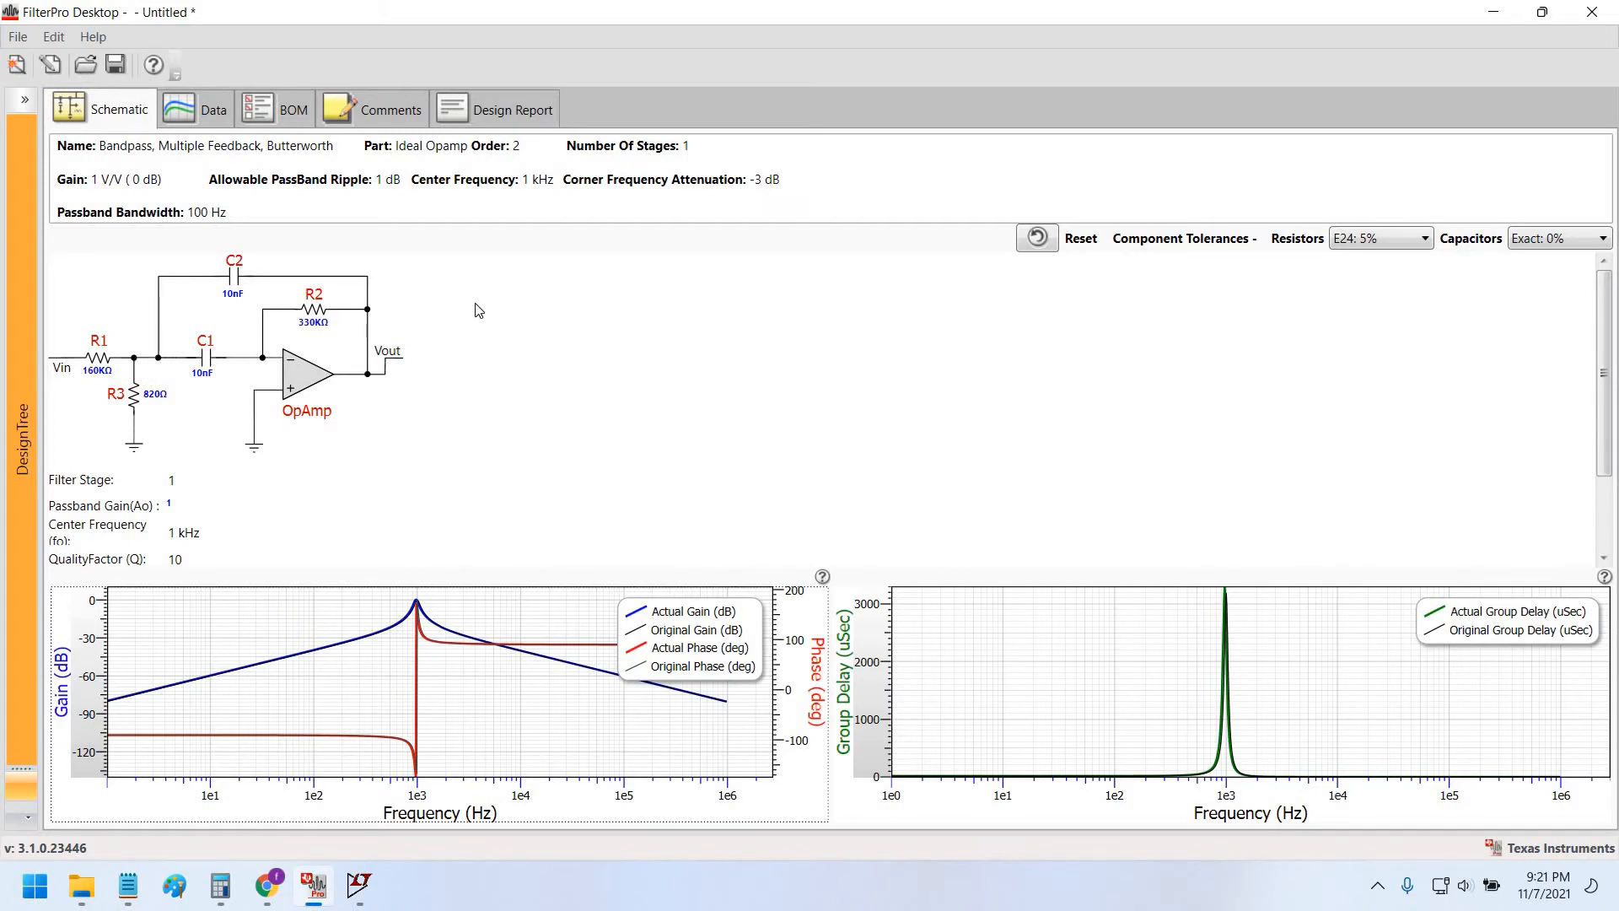
key(alt+Tab)
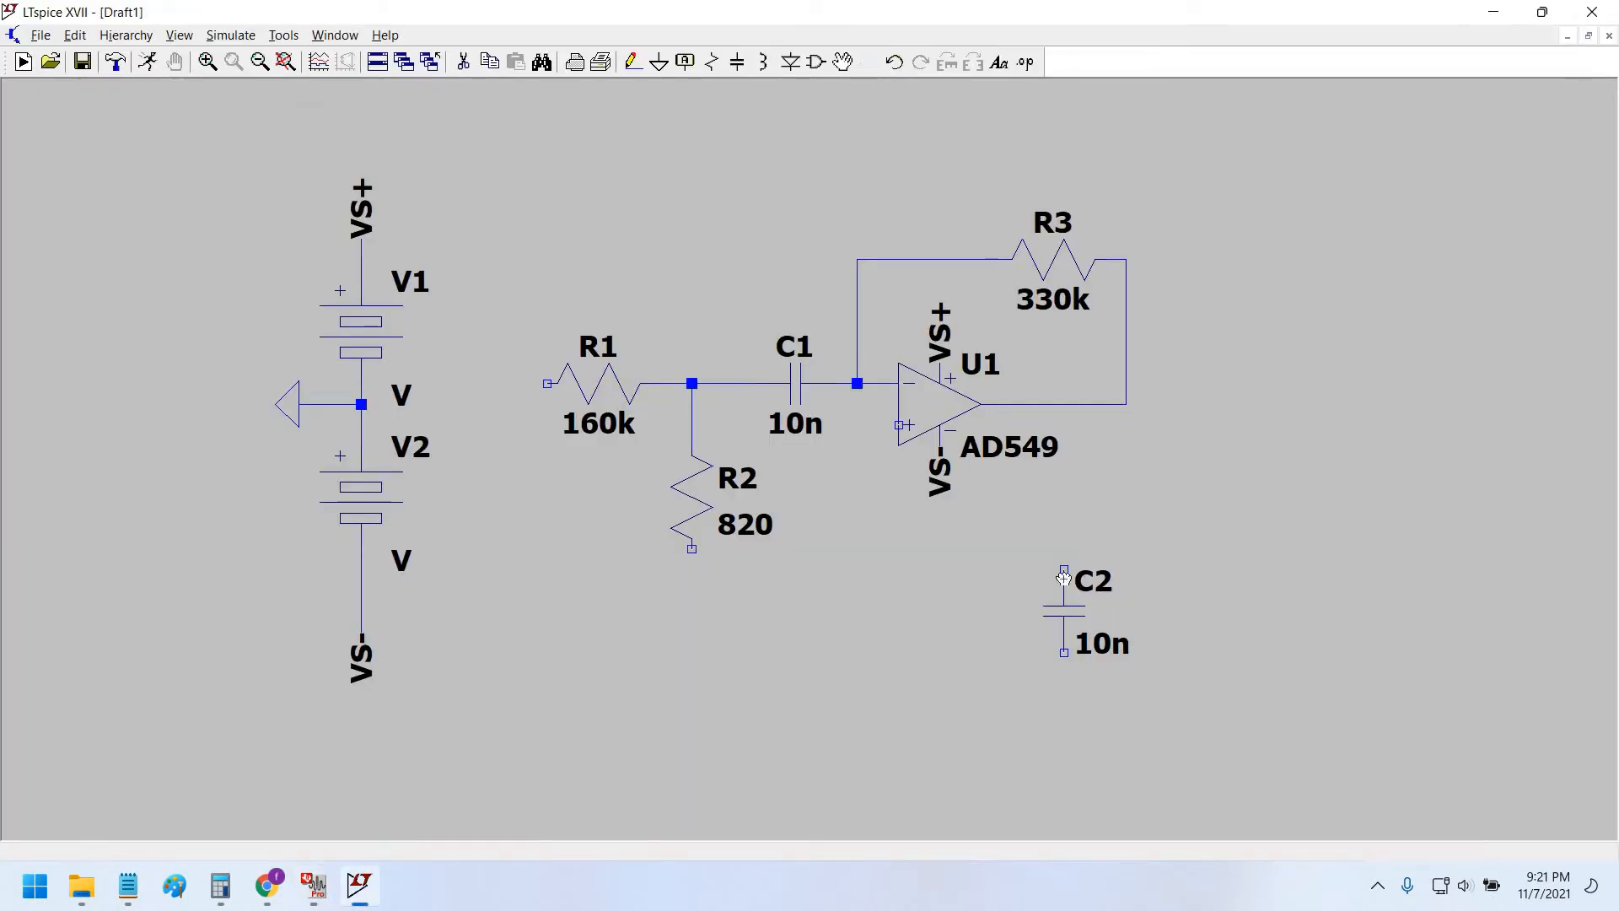
key(ctrl+r)
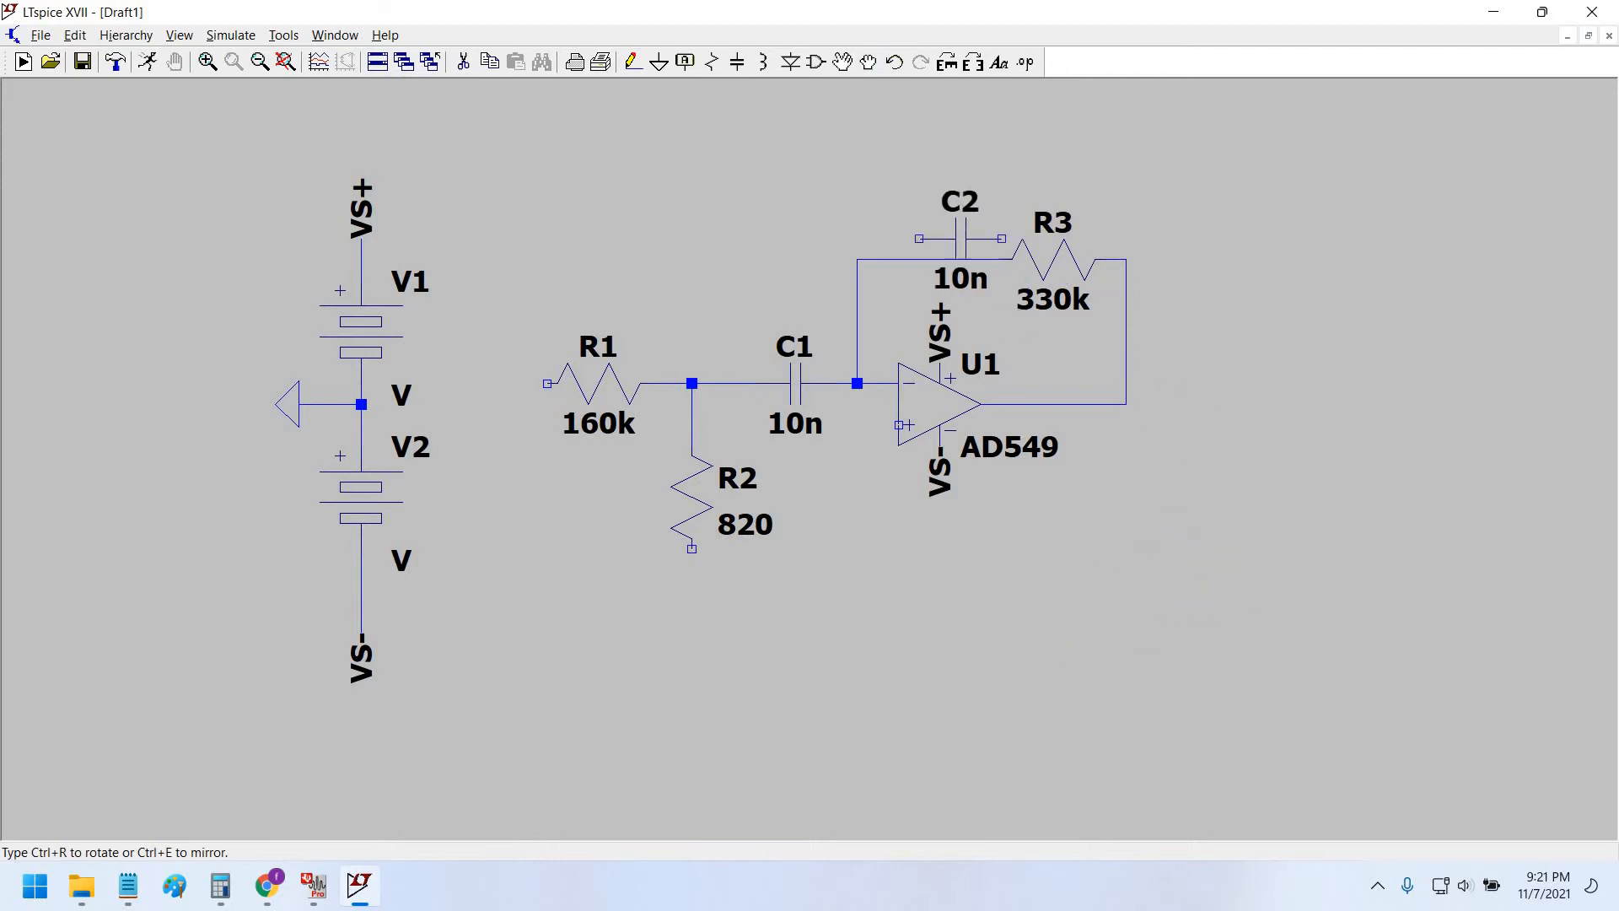
click(837, 177)
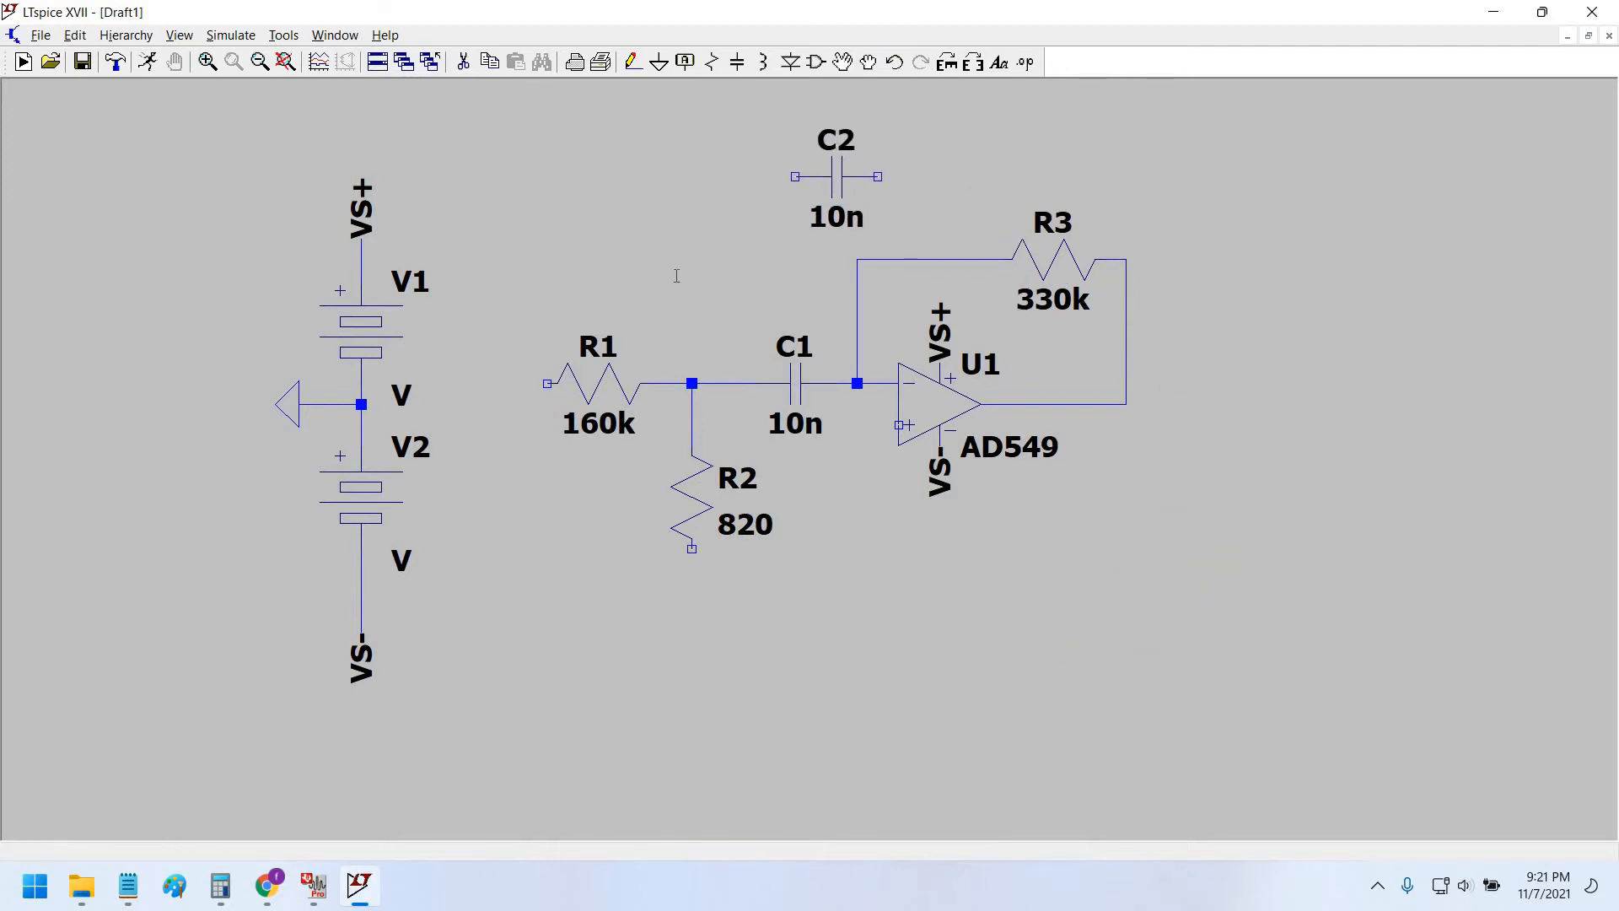
click(632, 61)
click(878, 176)
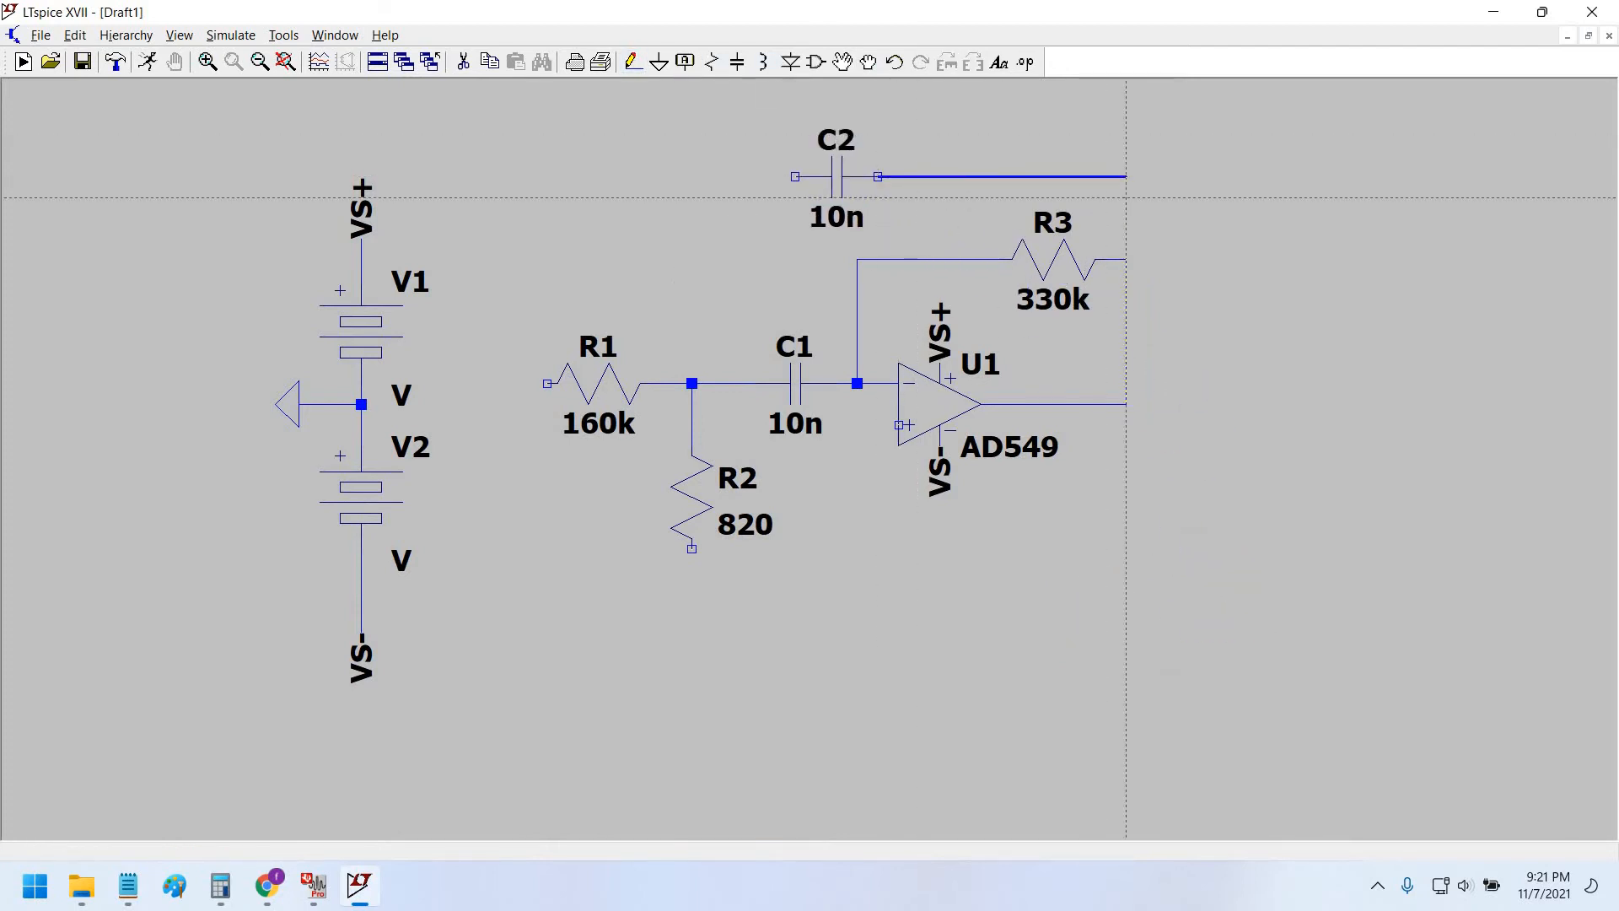
click(1126, 404)
click(795, 176)
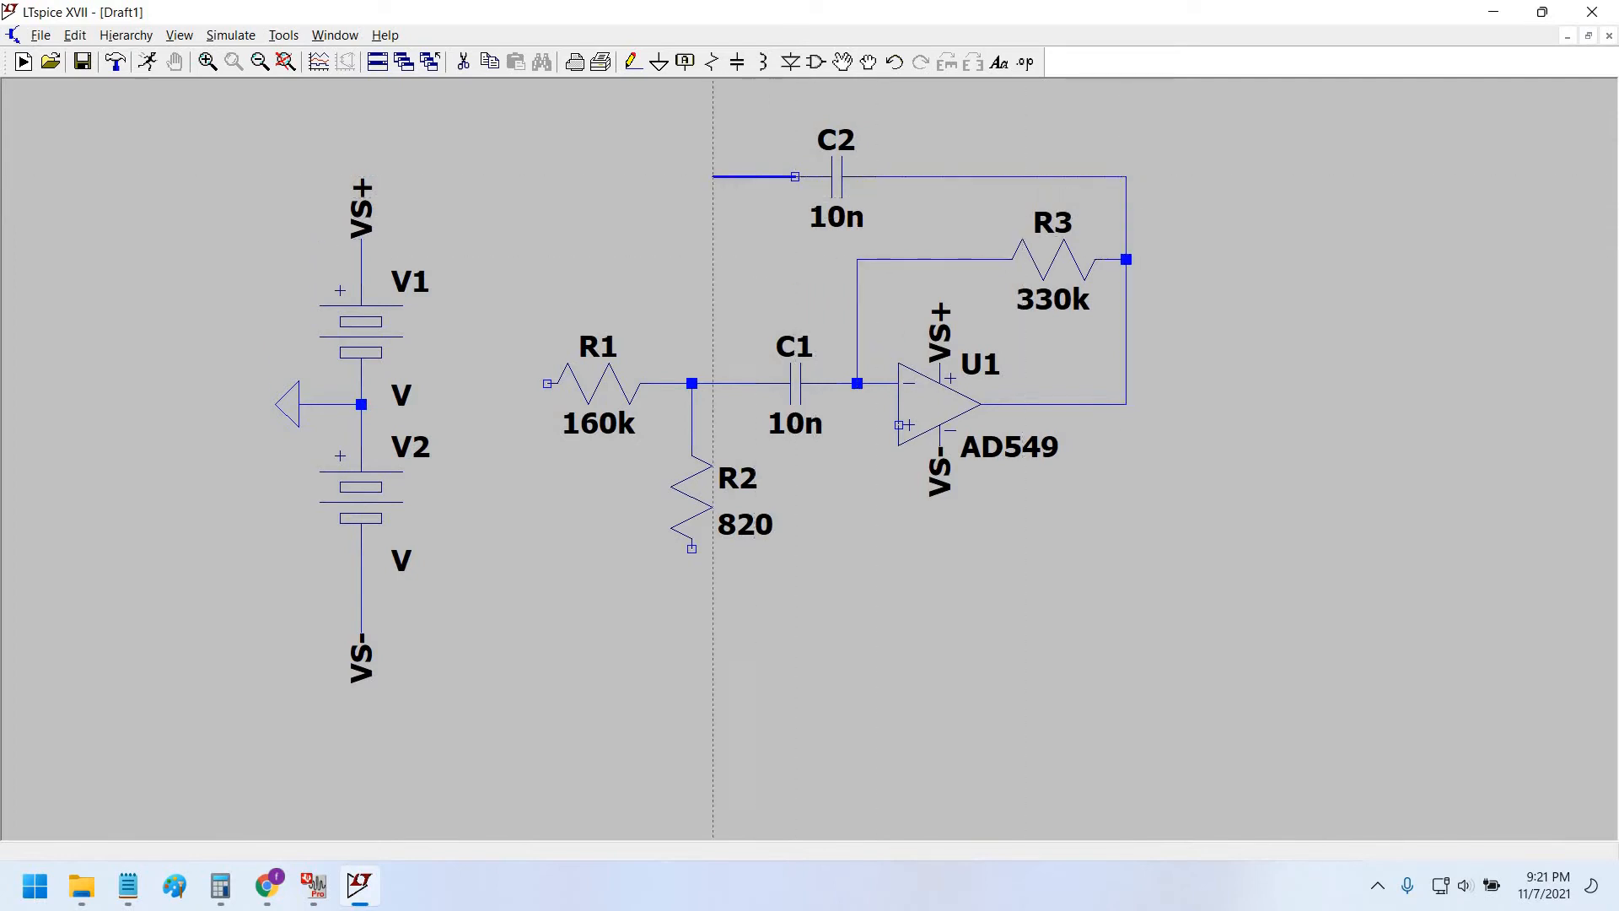
click(691, 176)
click(691, 383)
right_click(835, 506)
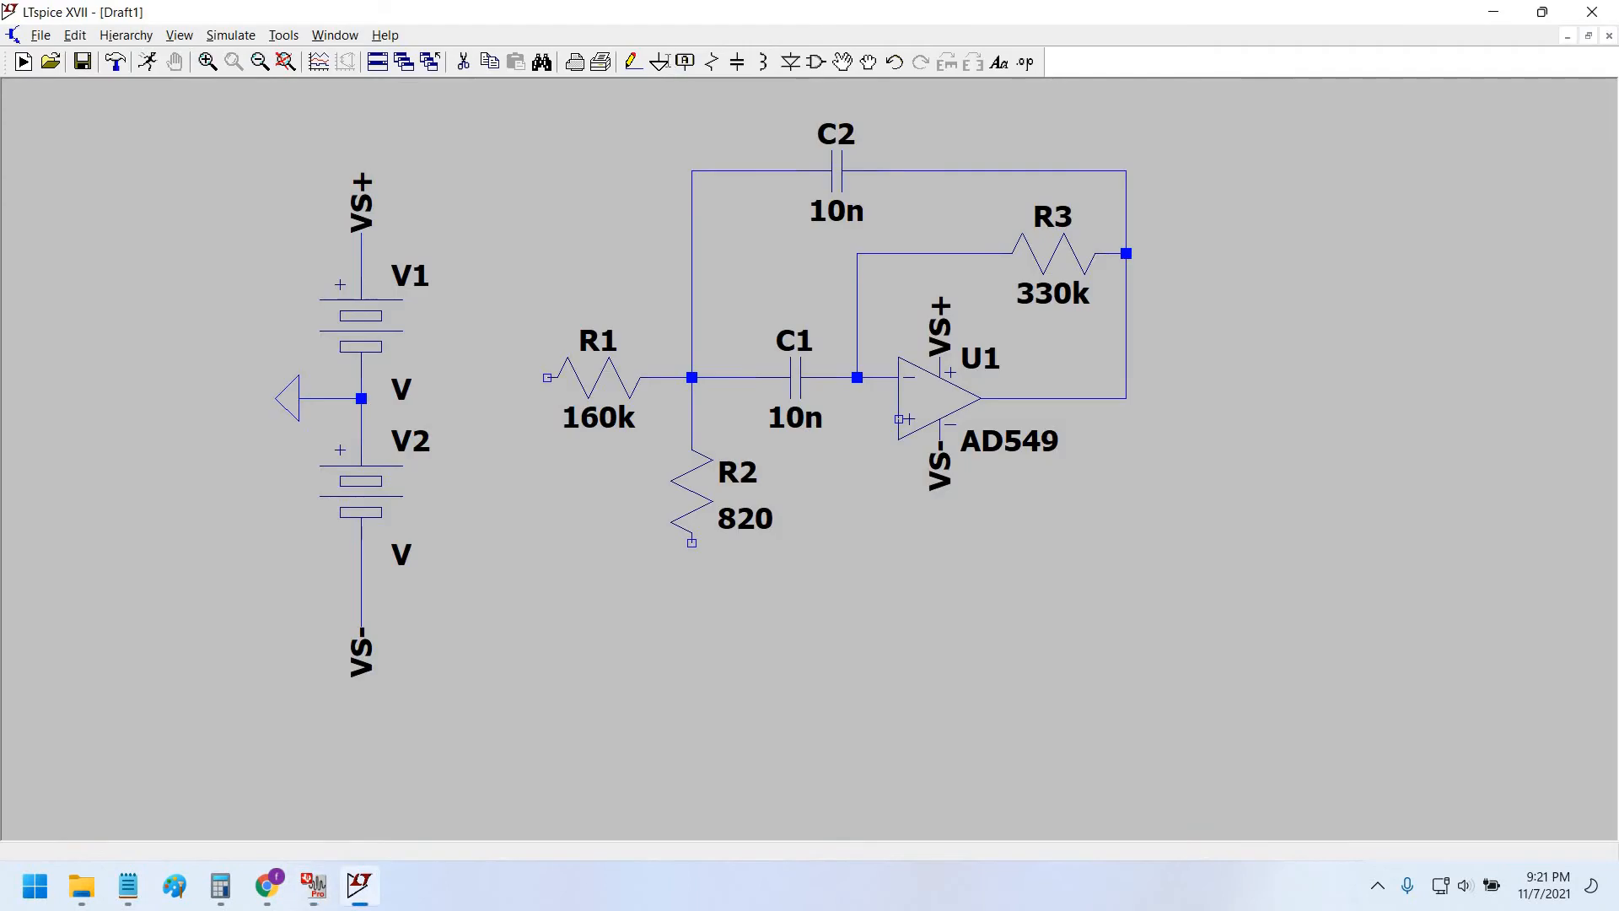
Place a ground symbol below R2 and wire R2 down to it.
key(g)
click(692, 584)
key(Escape)
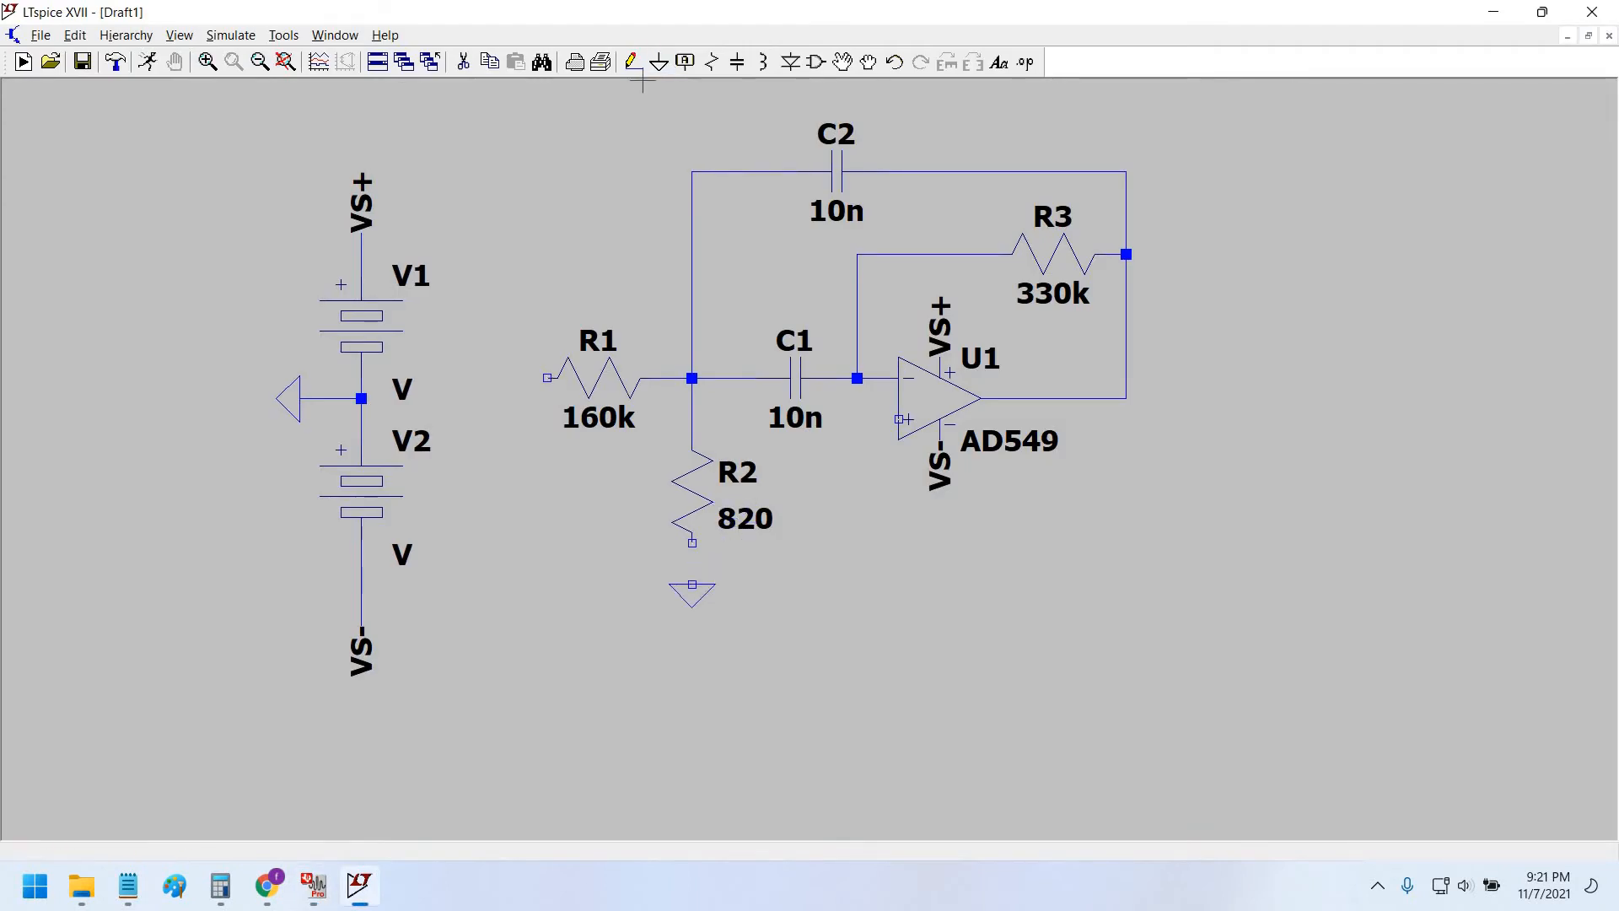
click(631, 61)
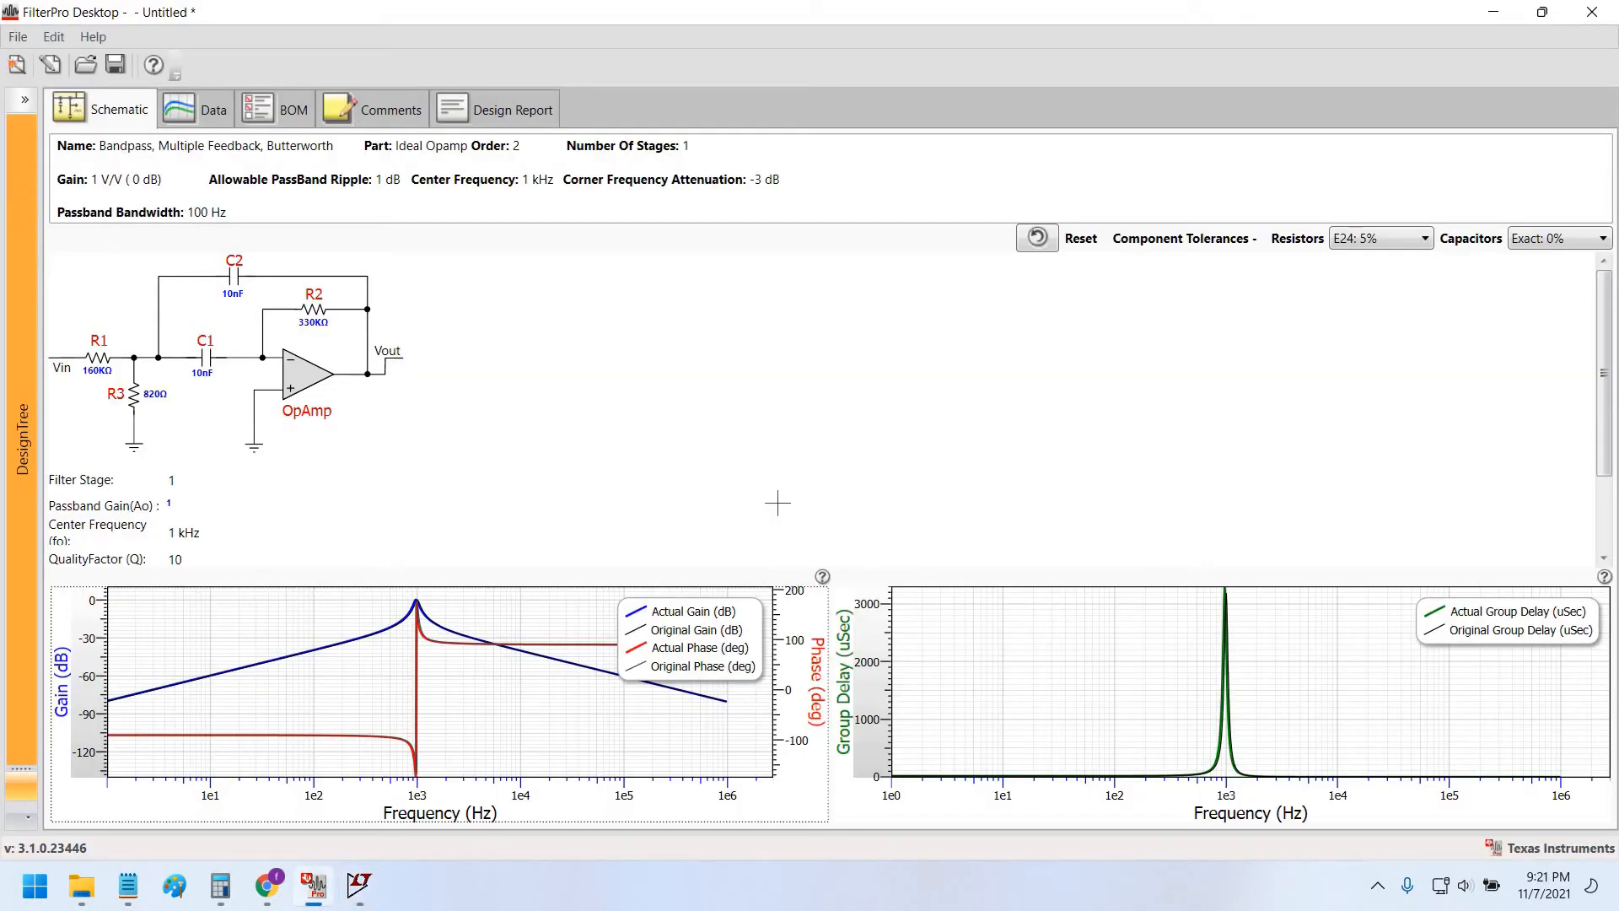
key(alt+Tab)
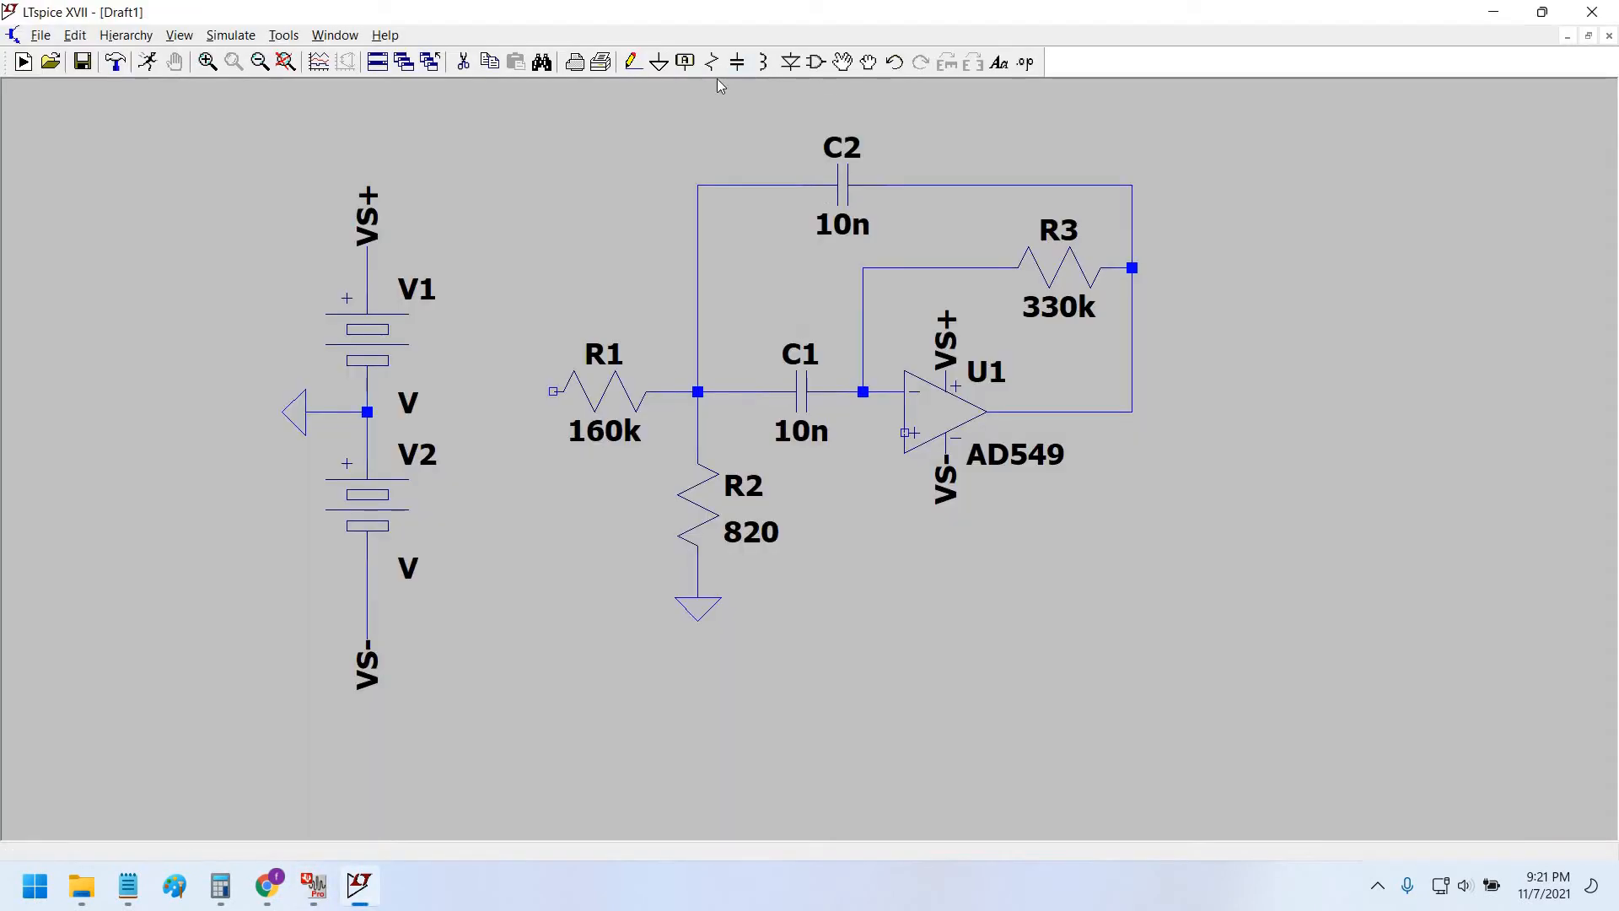
Add an "out" net label right of U1's output and wire the output to it.
key(F4)
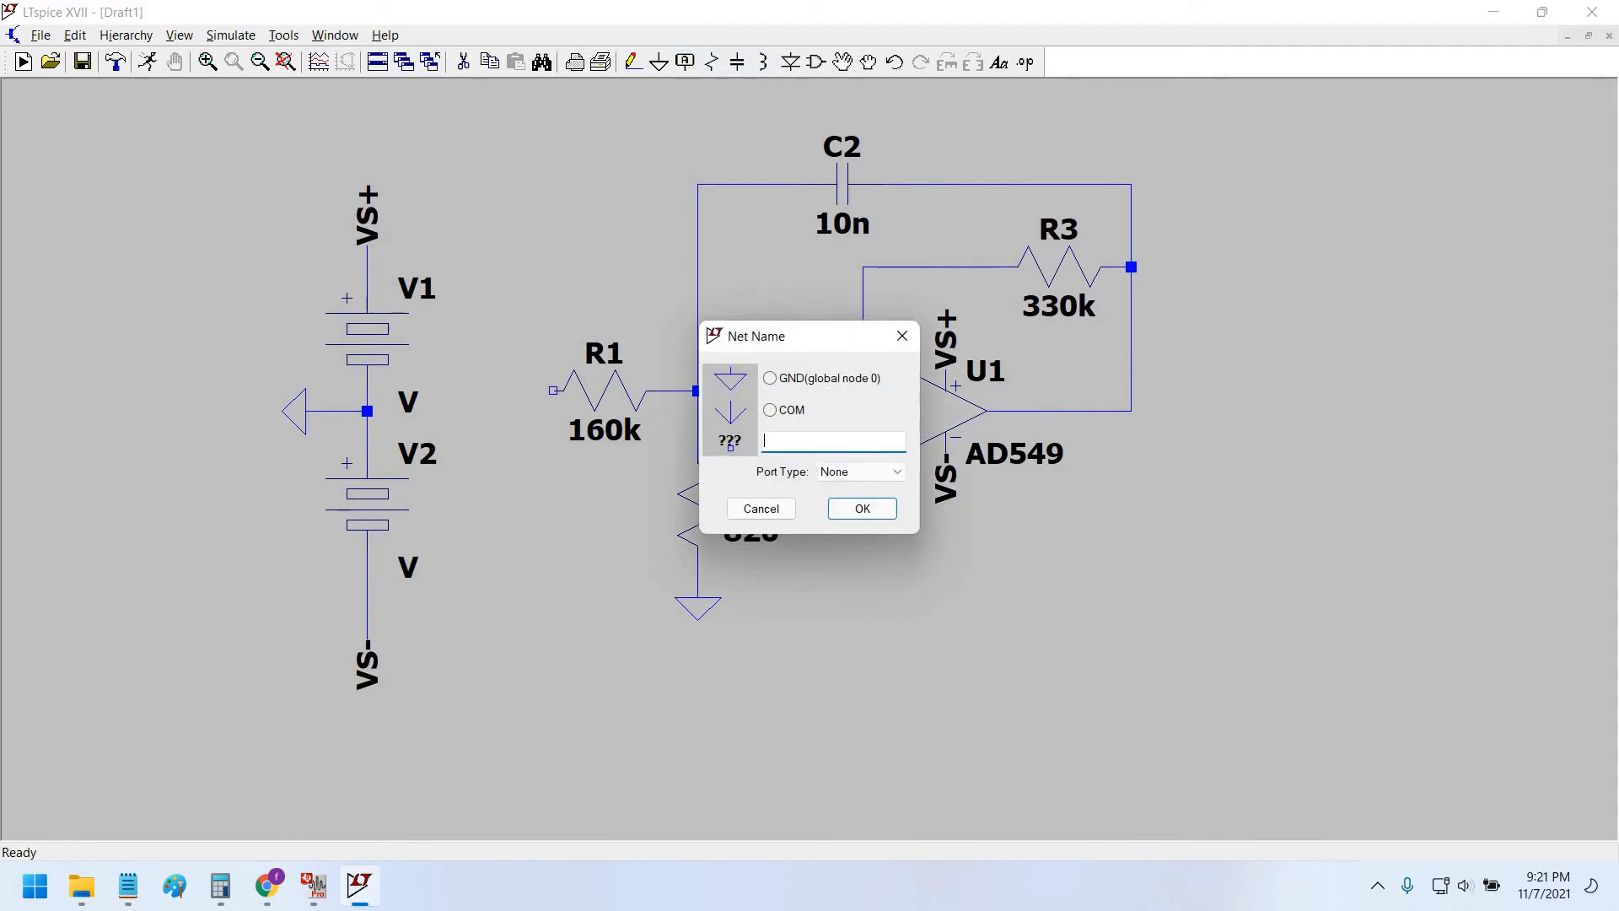
text(out)
key(Return)
click(1193, 410)
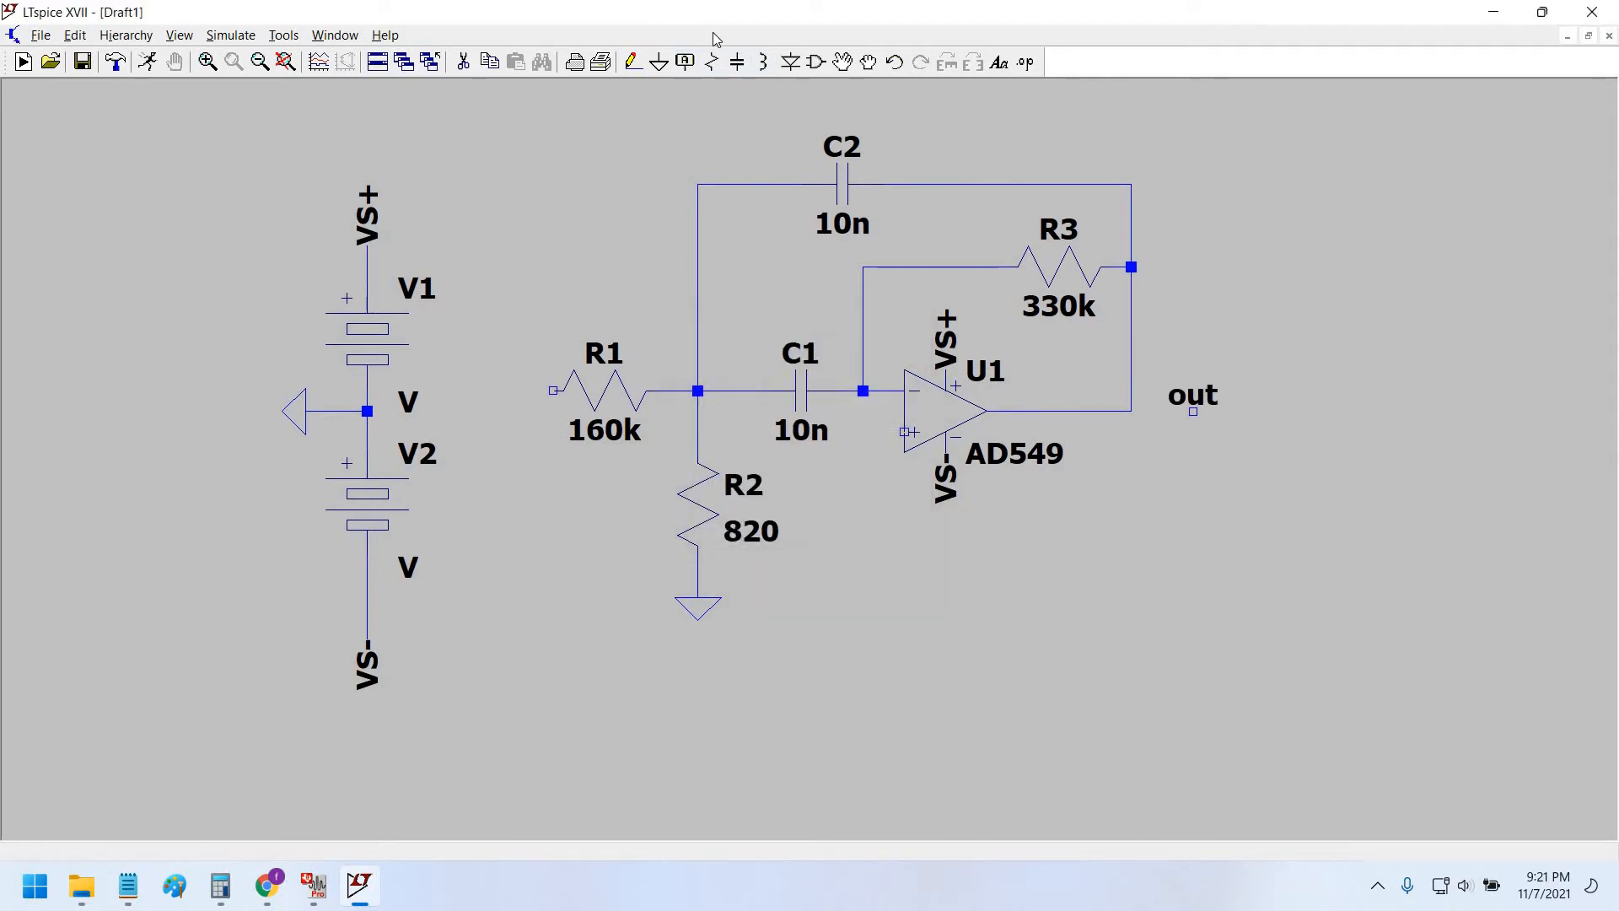
click(633, 61)
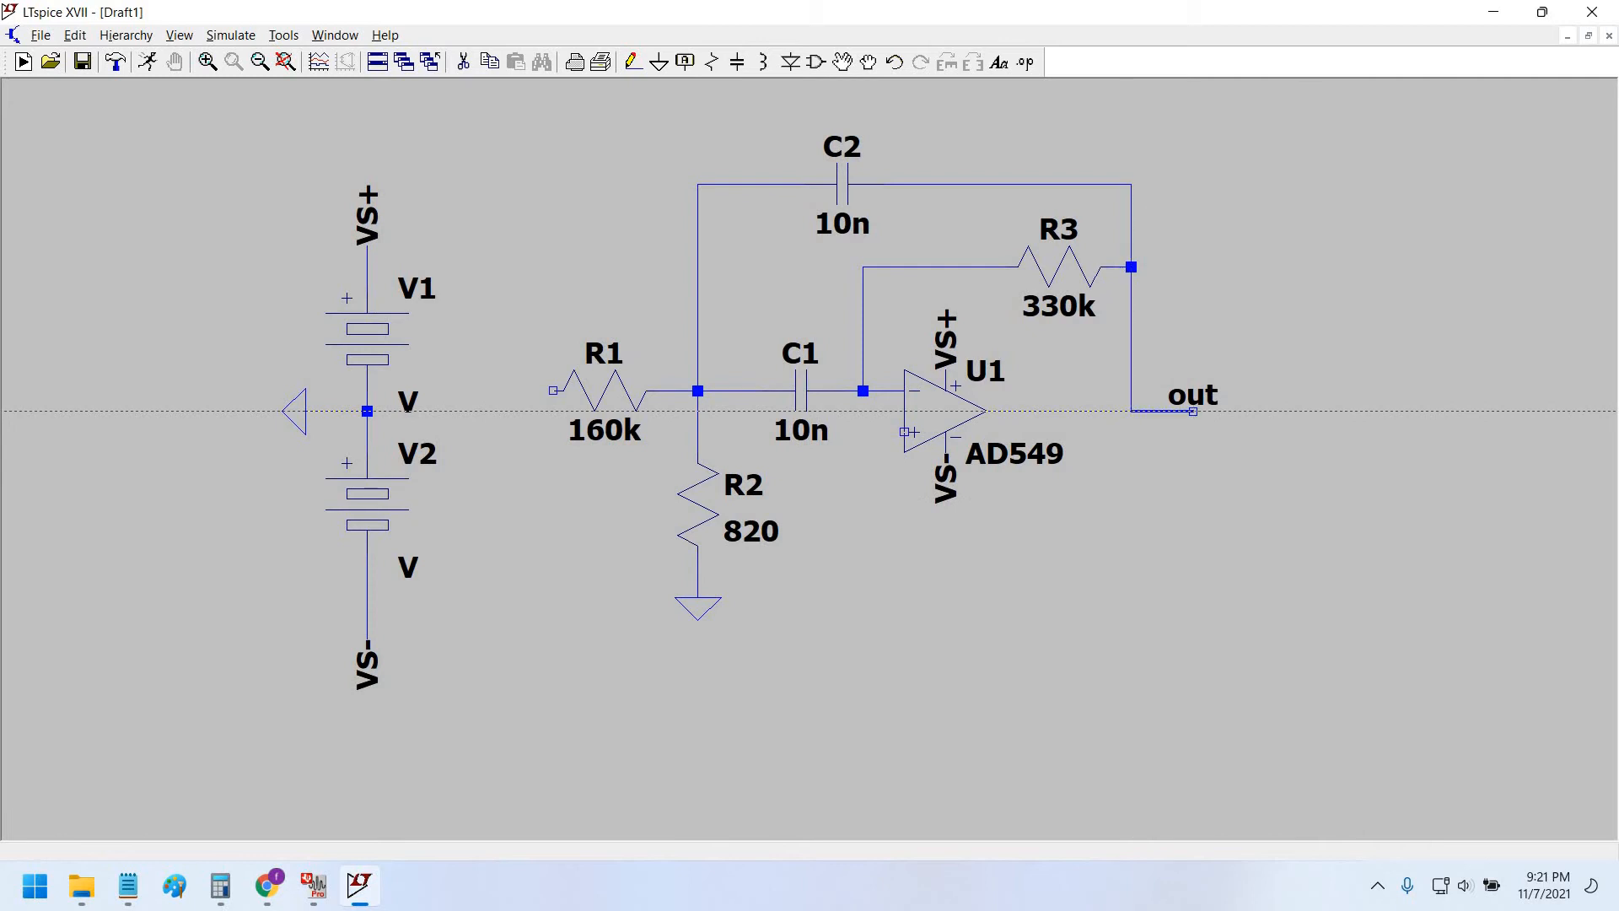
click(1193, 411)
key(Escape)
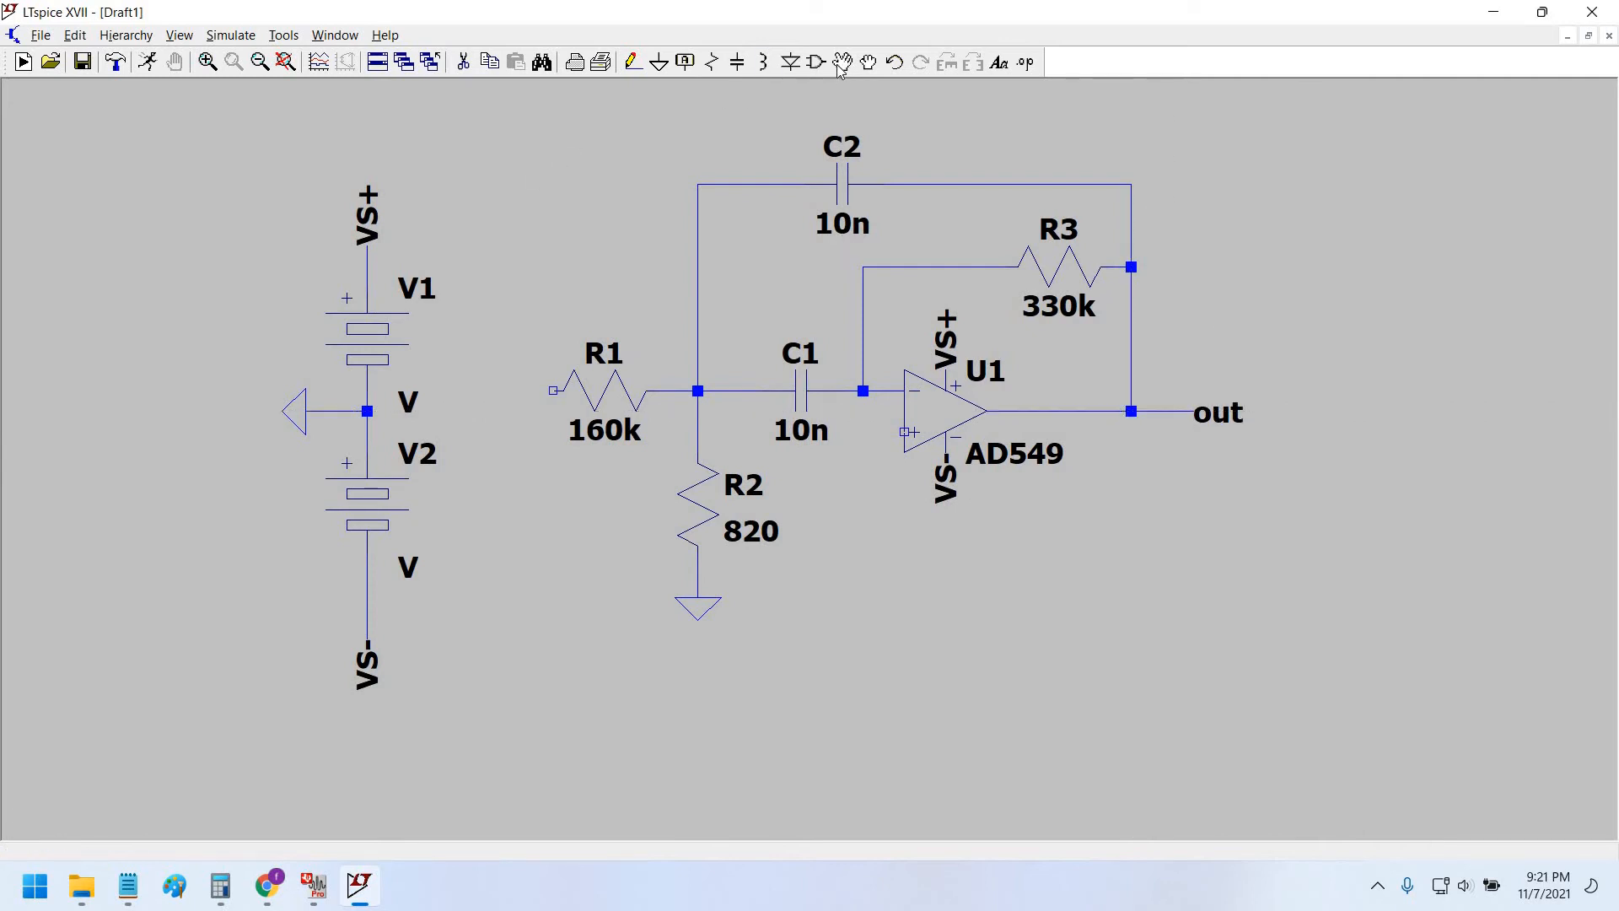
drag(224, 149, 466, 733)
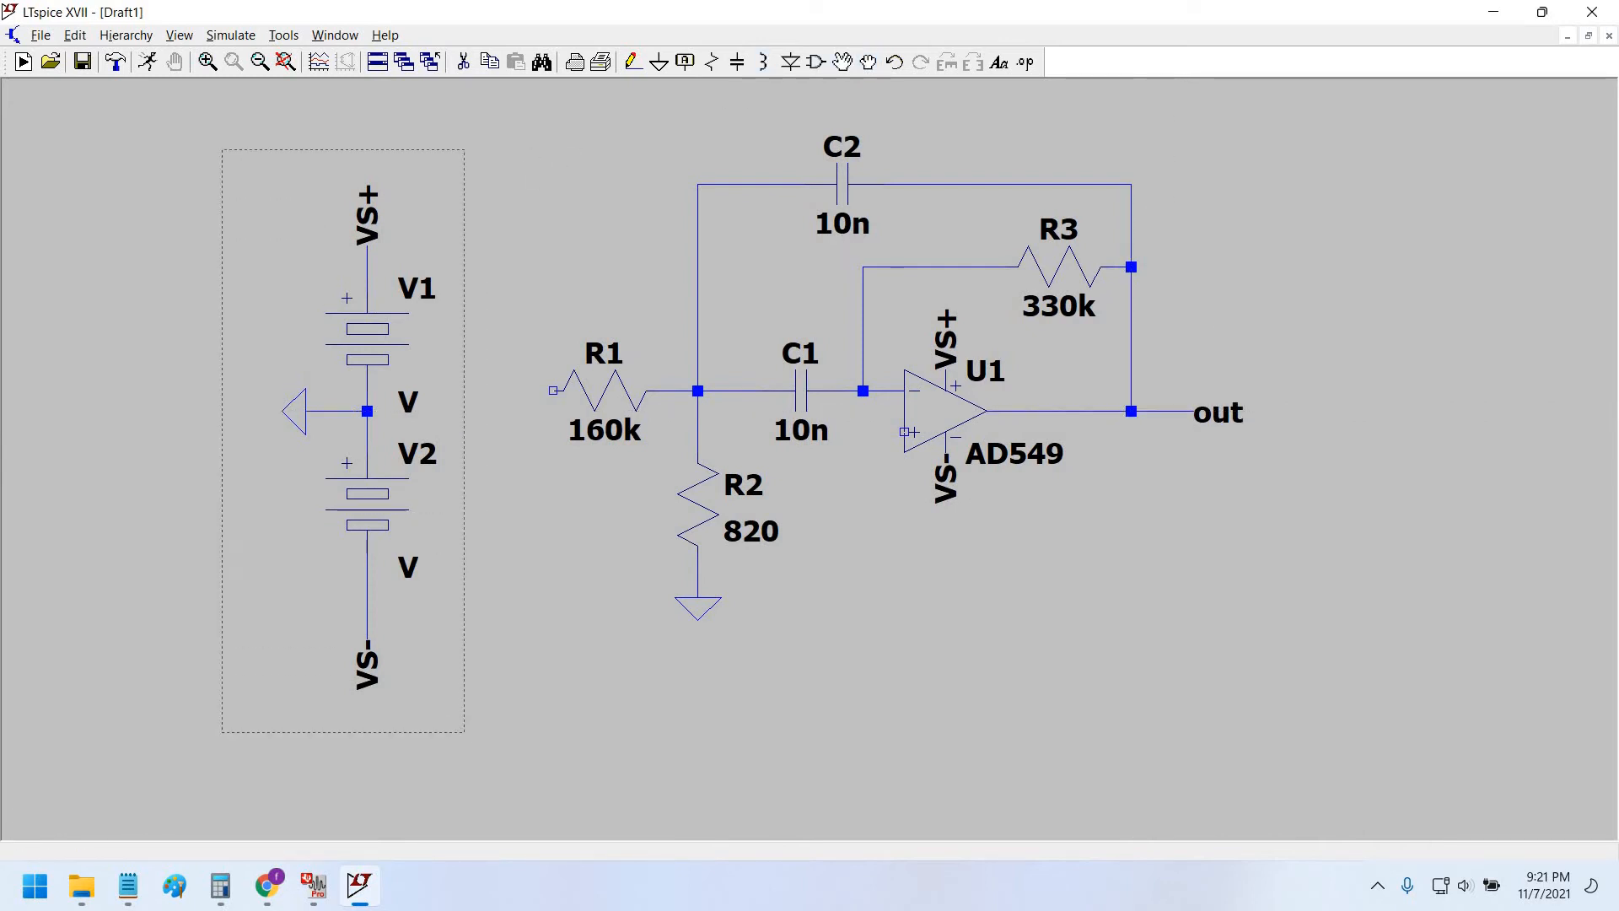
Shift the V1/V2 supply group left and place a new voltage source V3 left of R1.
click(480, 435)
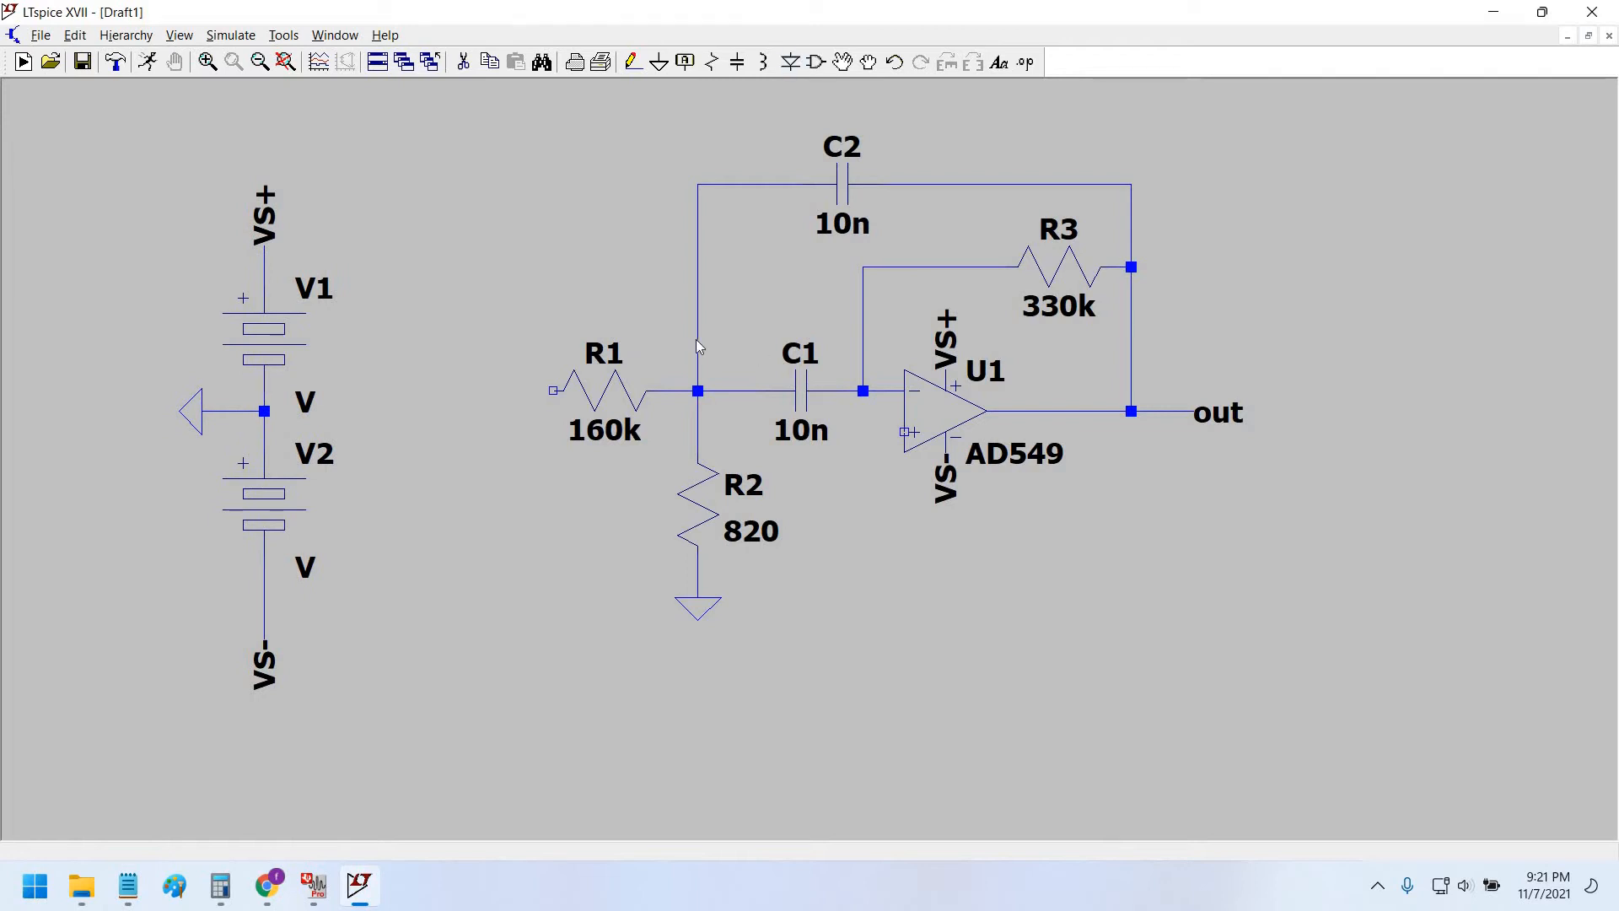
key(F2)
double_click(266, 458)
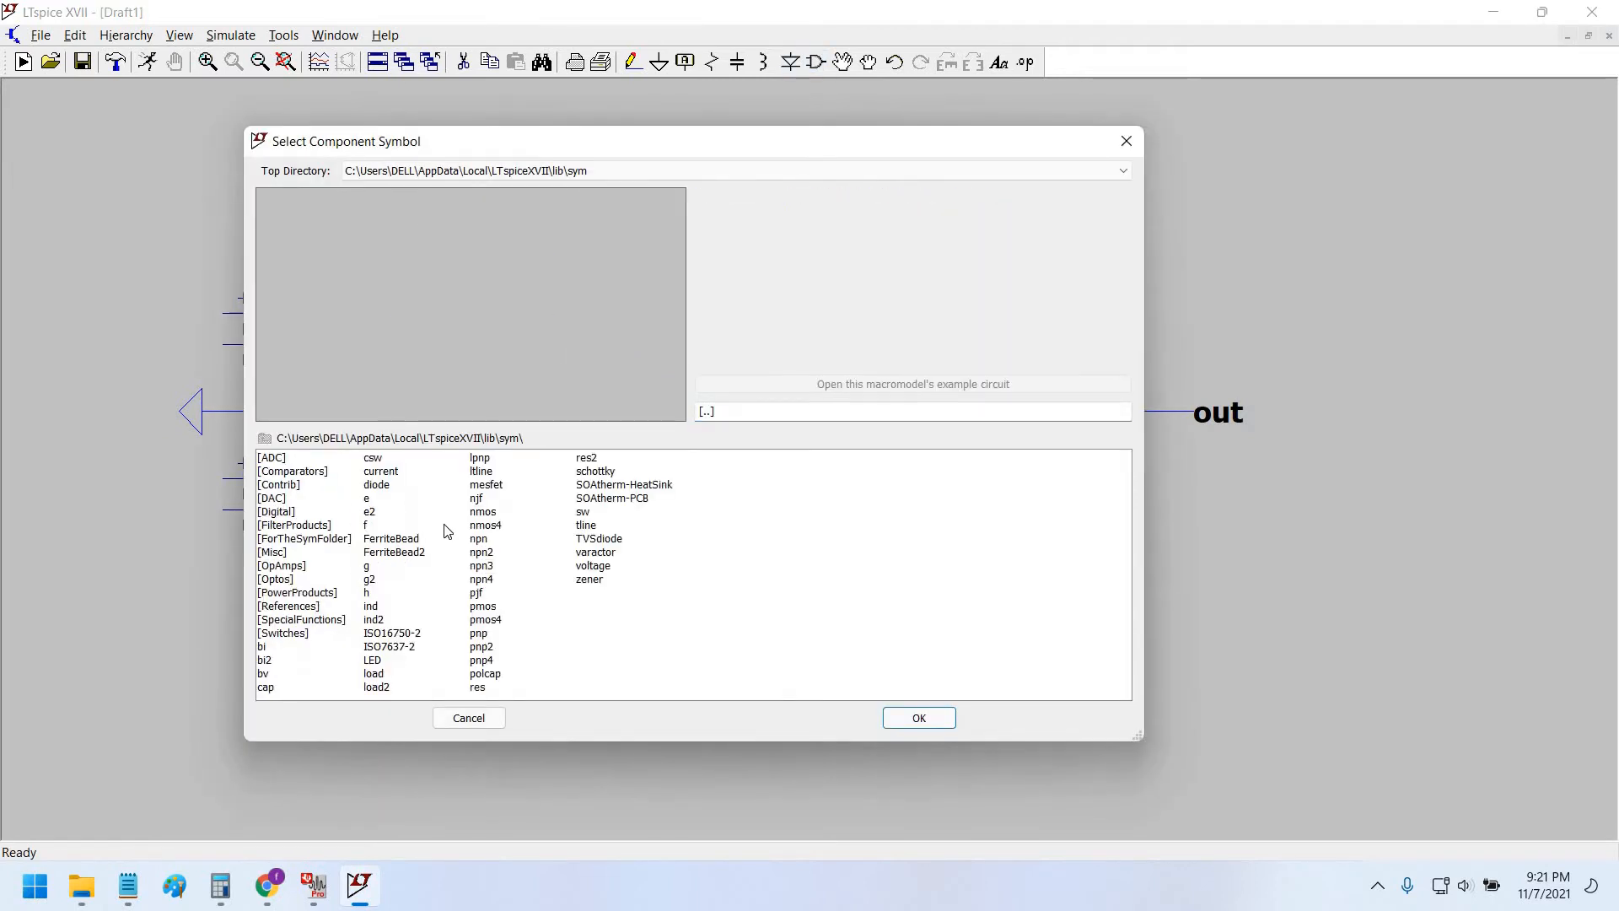
click(321, 479)
click(604, 553)
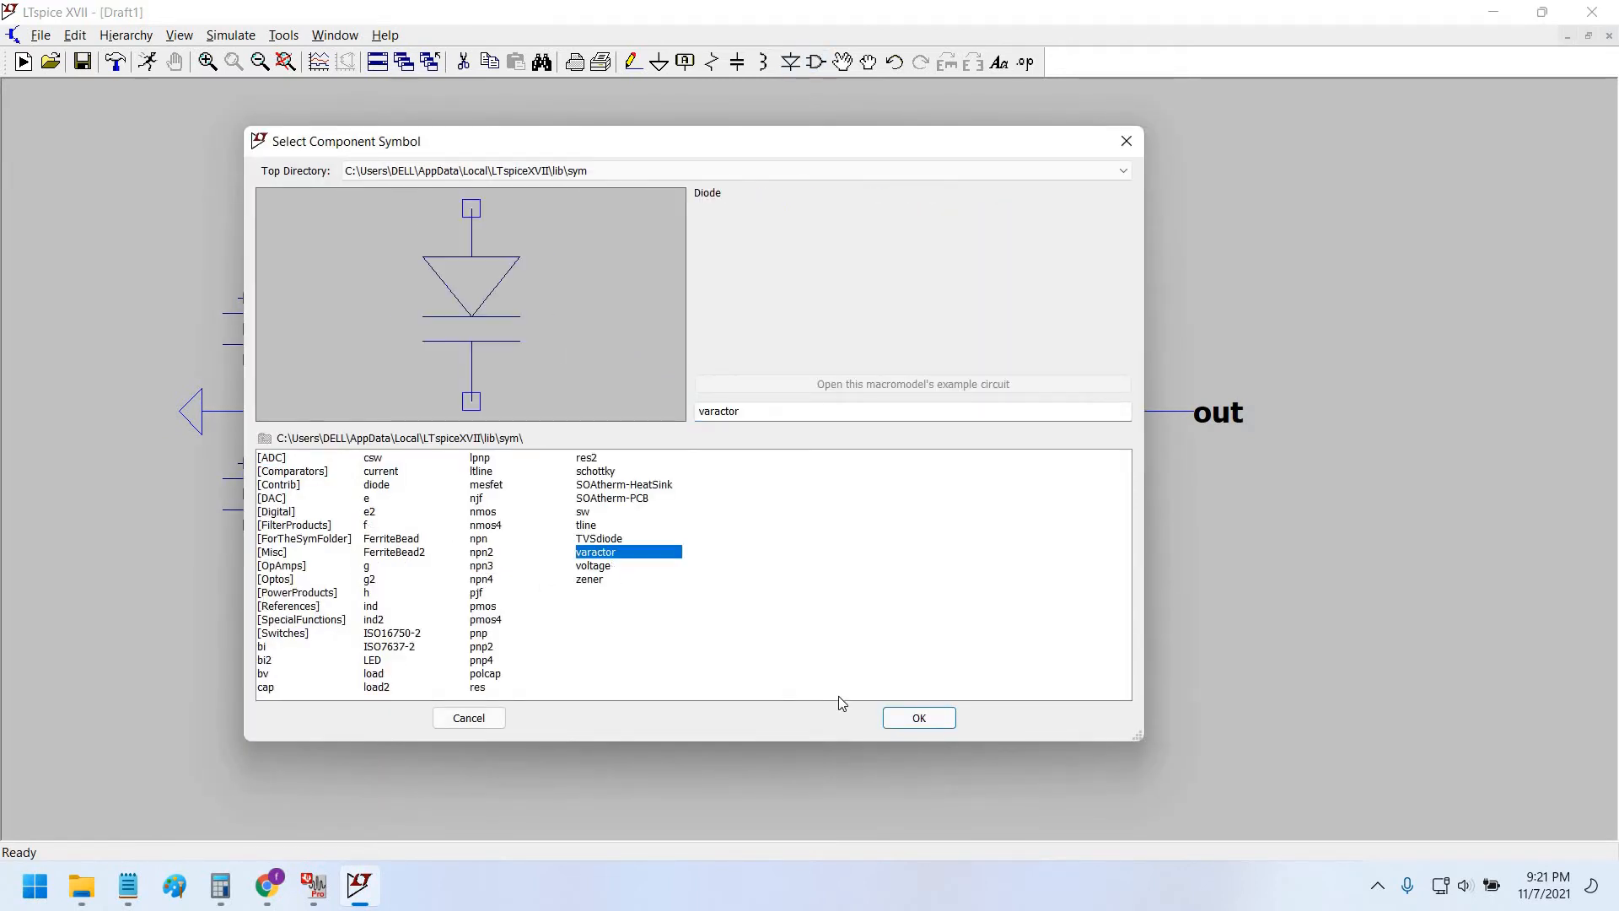
key(Down)
click(919, 717)
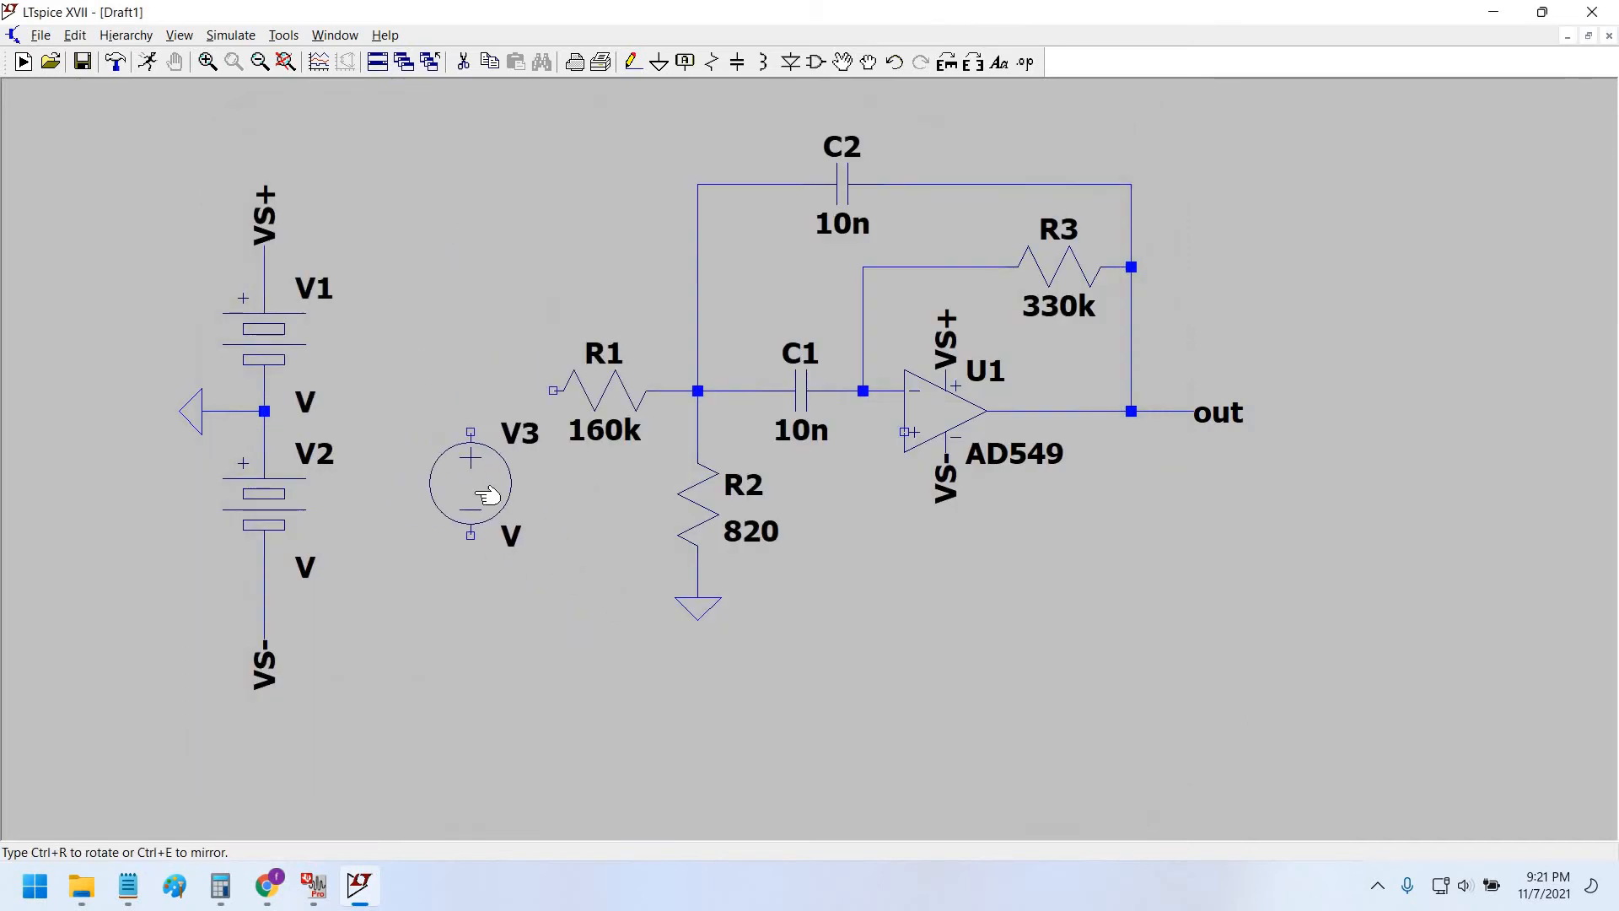
click(487, 495)
Configure V3 as a SINE(0 1 1k) source with AC amplitude 1.
right_click(487, 495)
click(949, 470)
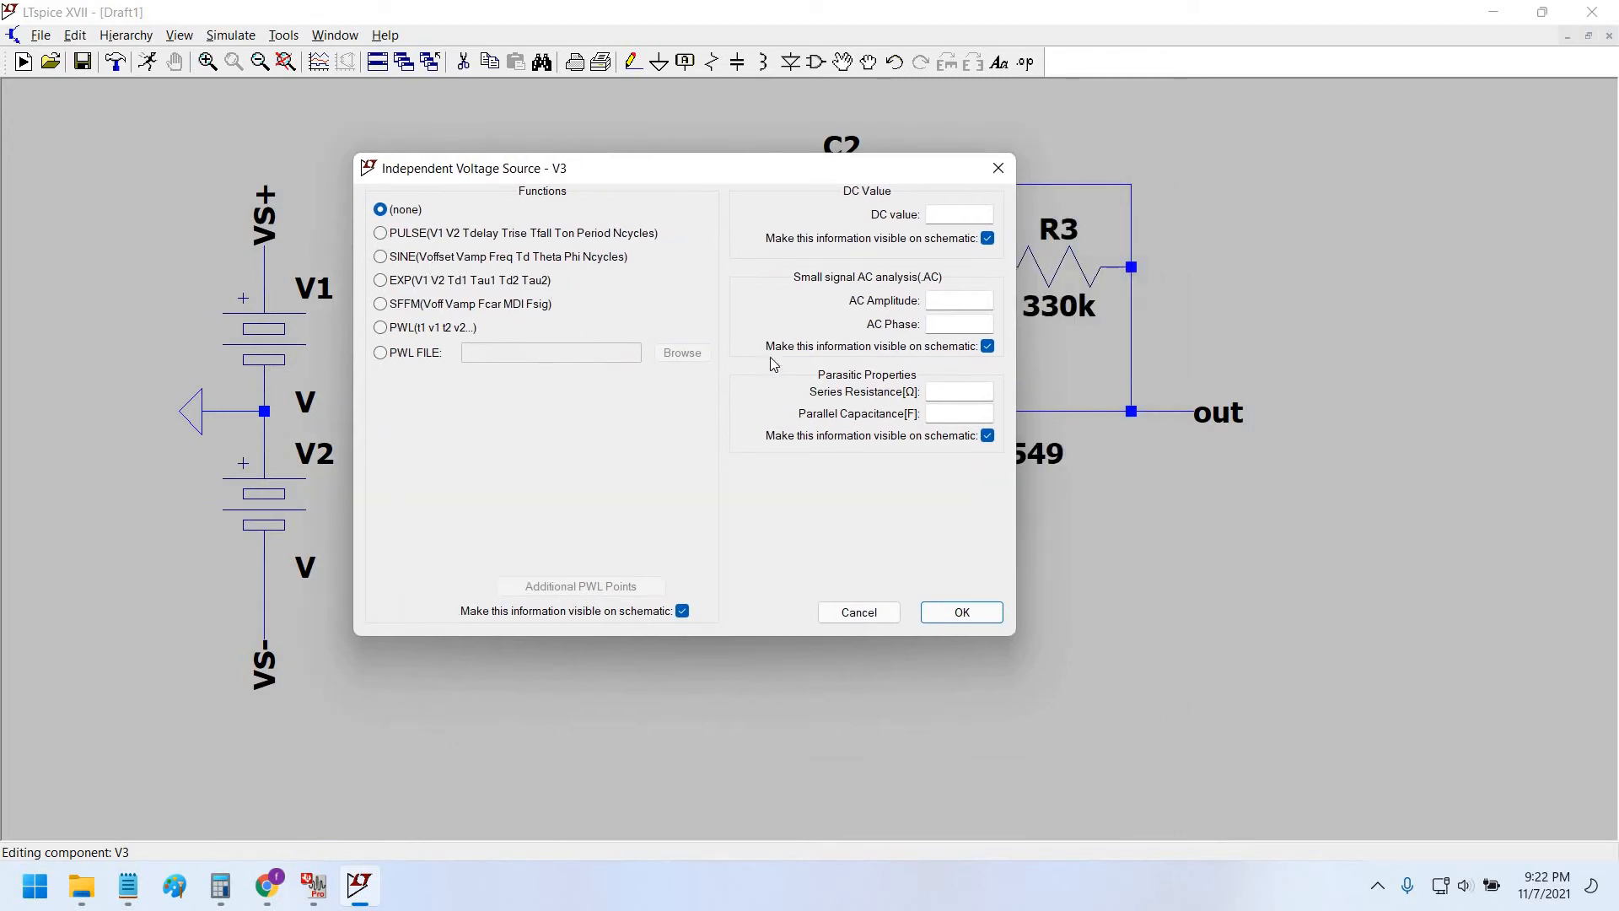
click(381, 256)
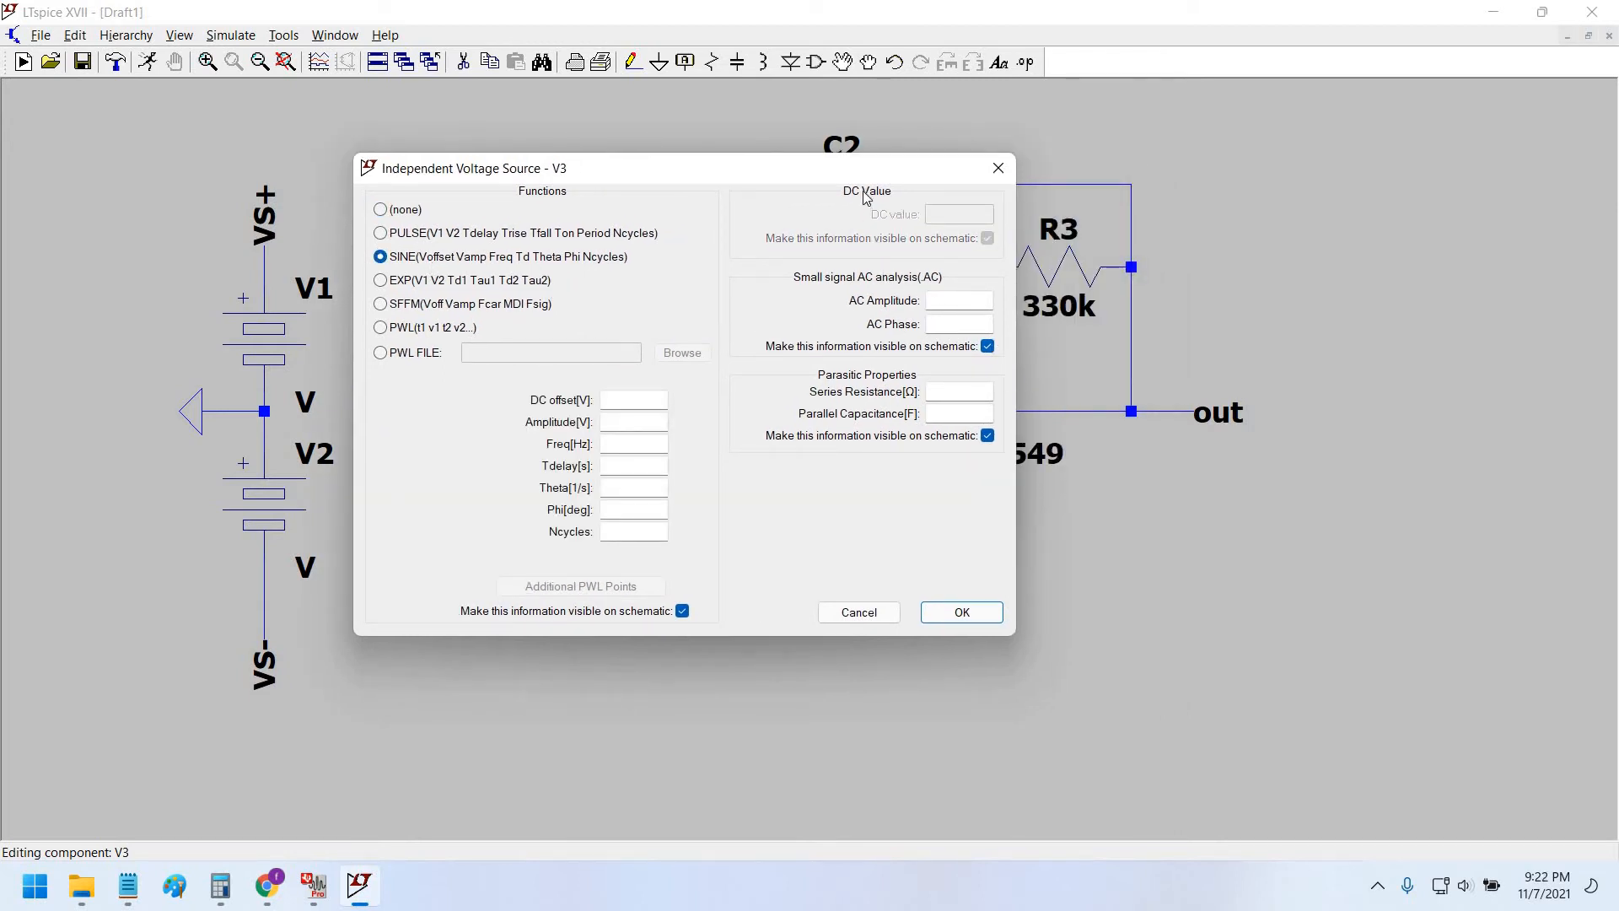
drag(796, 160, 738, 144)
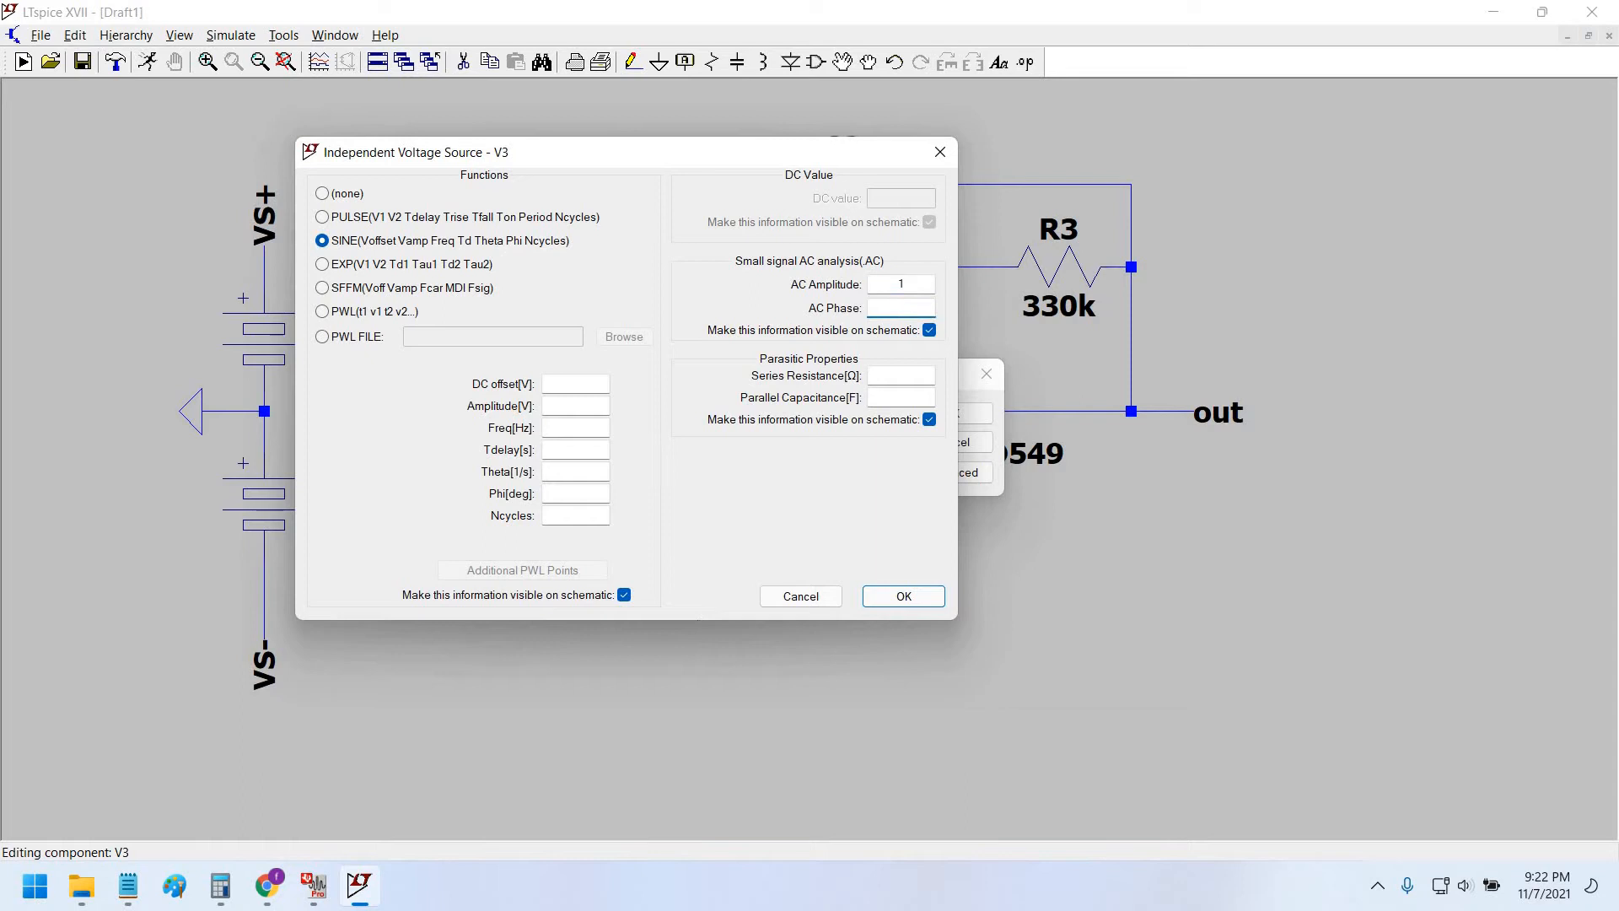
text(0)
click(594, 407)
text(1)
key(Tab)
text(1k)
key(Return)
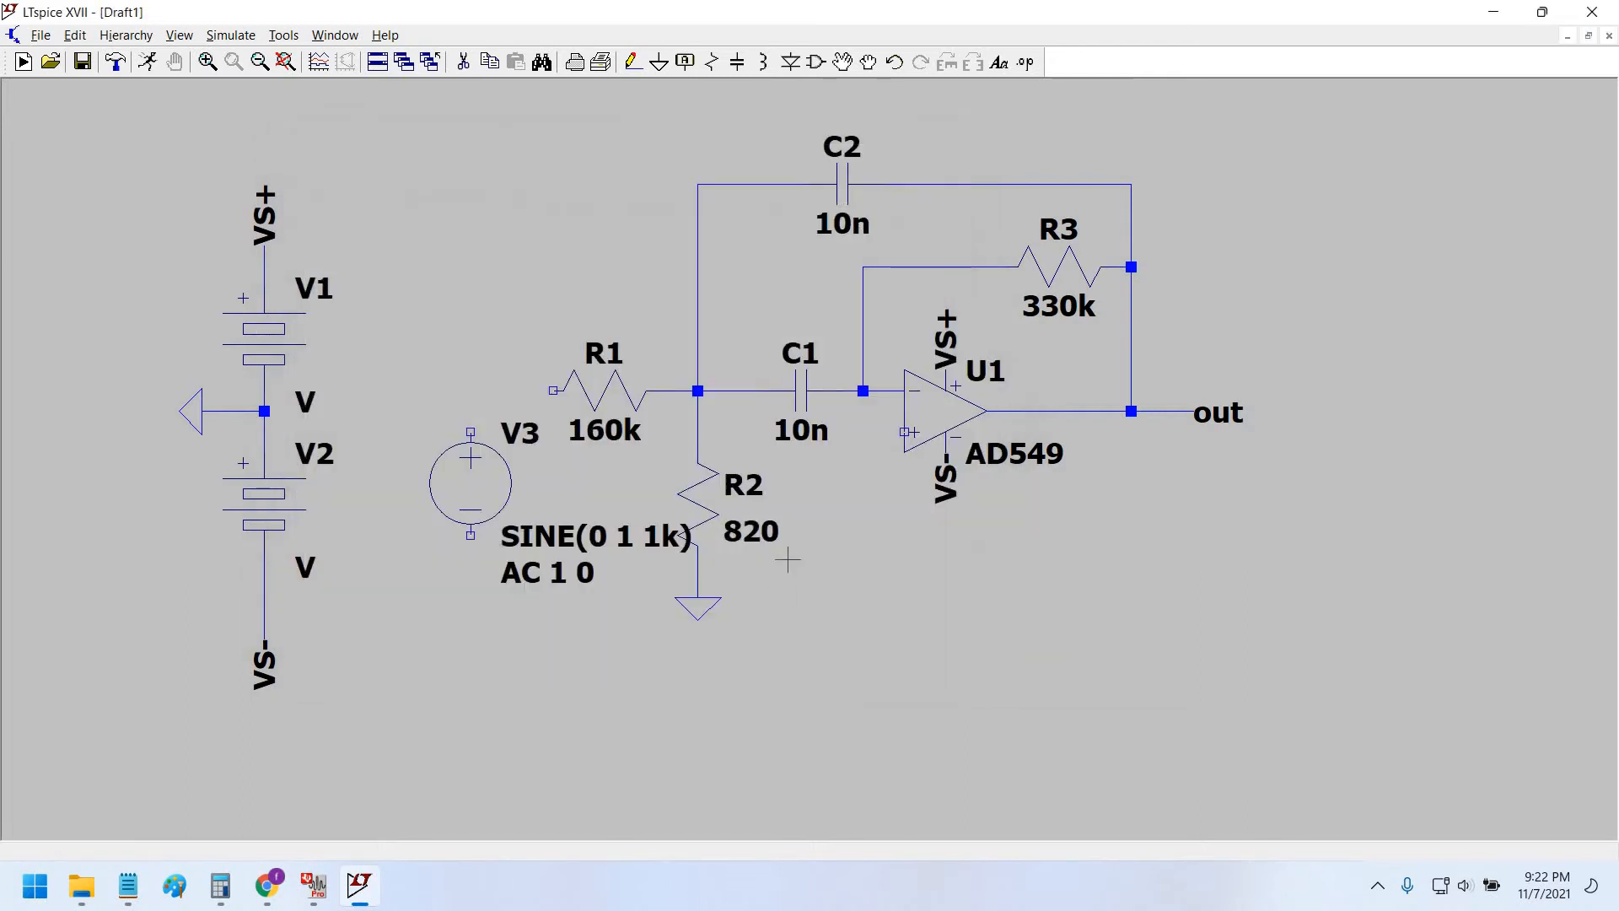
Wire V3's top terminal to R1's left pin and connect its bottom terminal to ground.
click(631, 62)
click(471, 432)
click(553, 391)
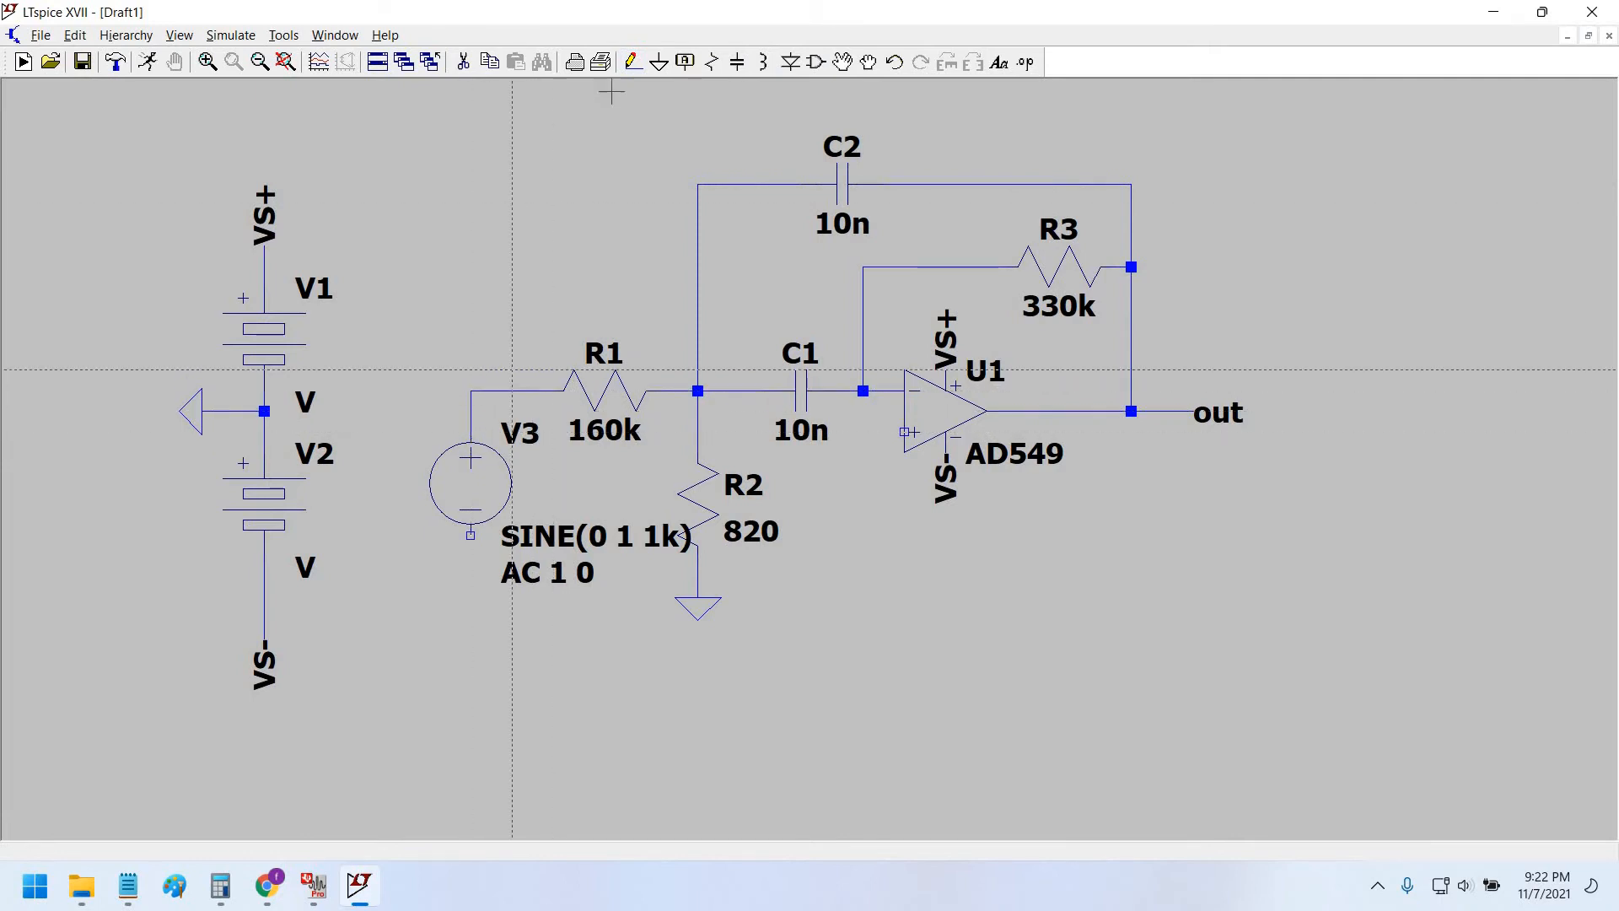
click(659, 61)
click(471, 578)
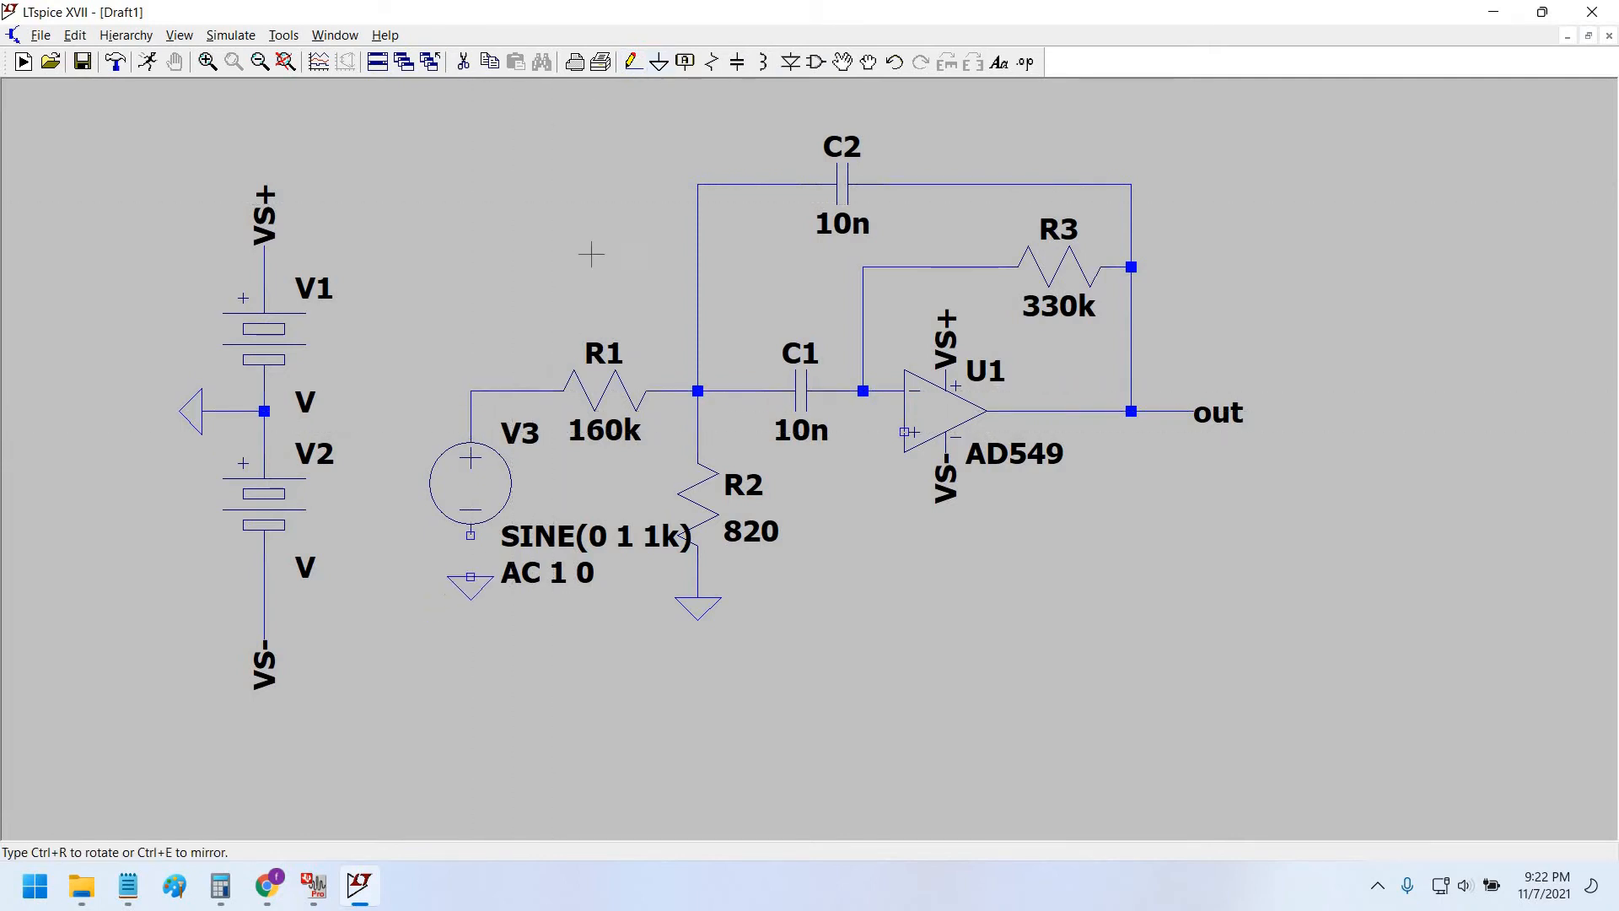
click(630, 62)
click(471, 535)
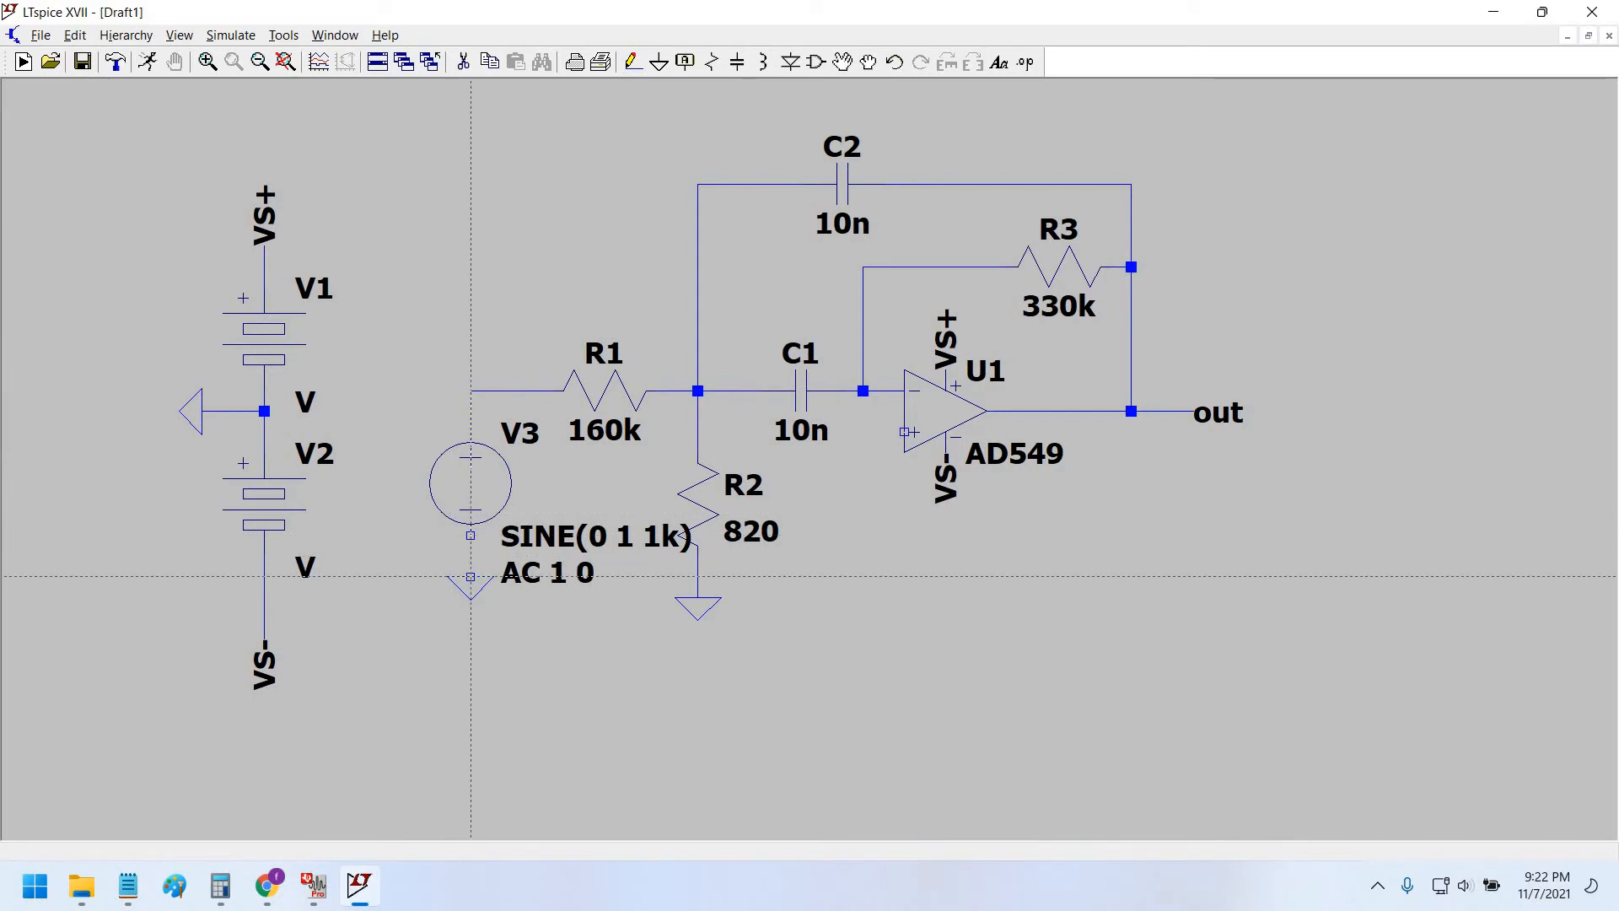
click(471, 577)
key(Escape)
drag(910, 662, 911, 650)
scroll(911, 650, down, 1)
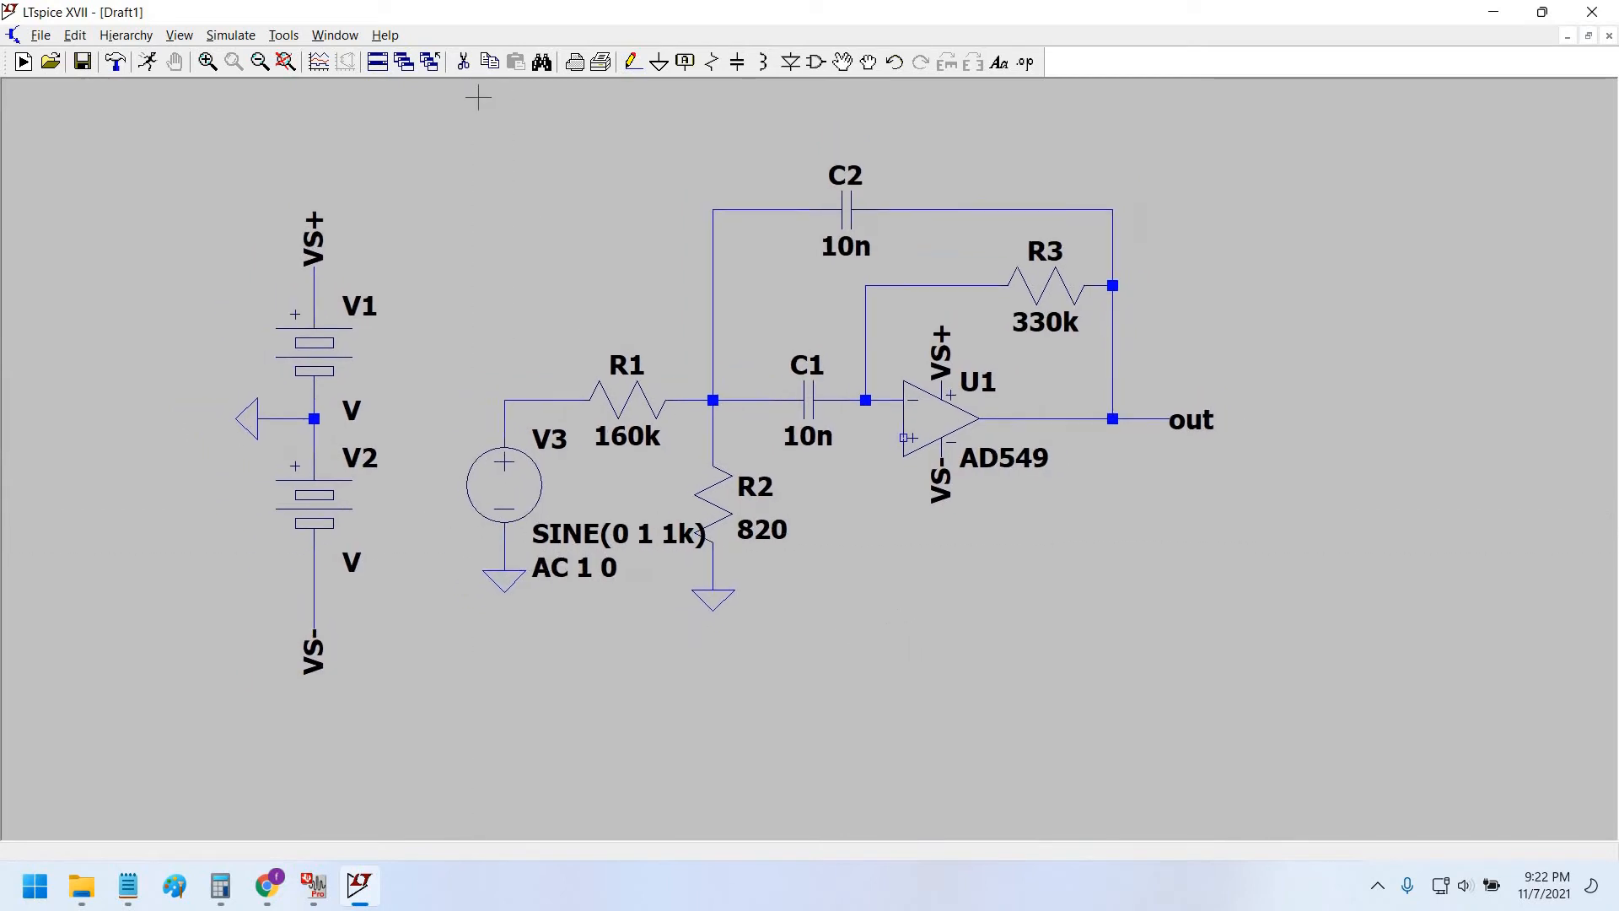
Set up an AC Analysis with a Linear sweep and start frequency 0, after checking FilterPro's range.
click(231, 34)
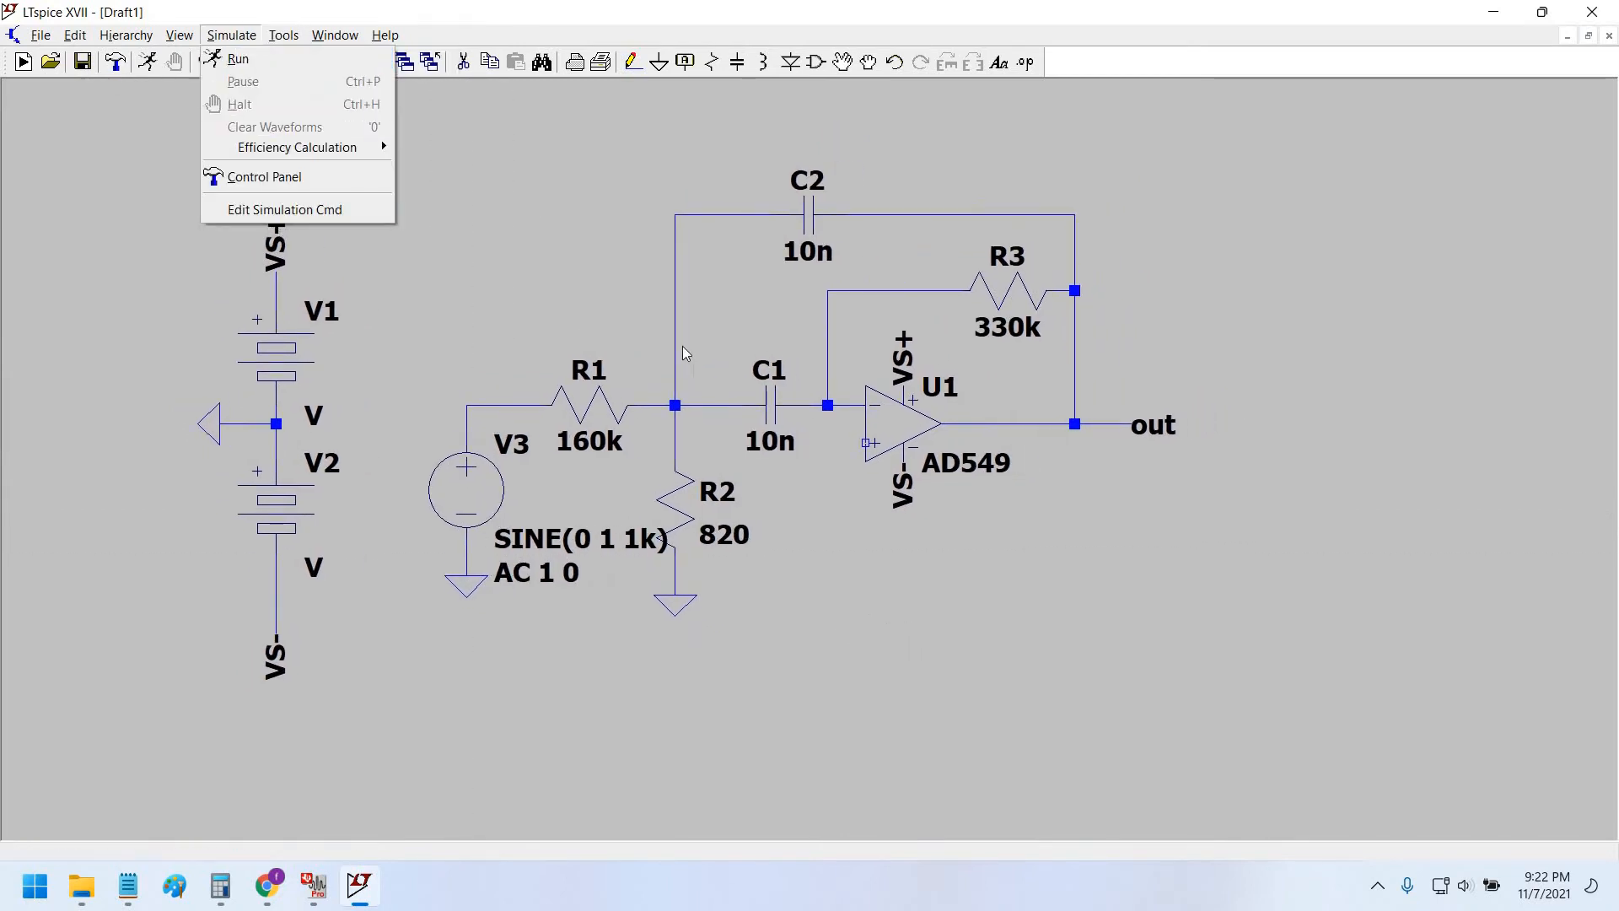
click(253, 206)
click(667, 291)
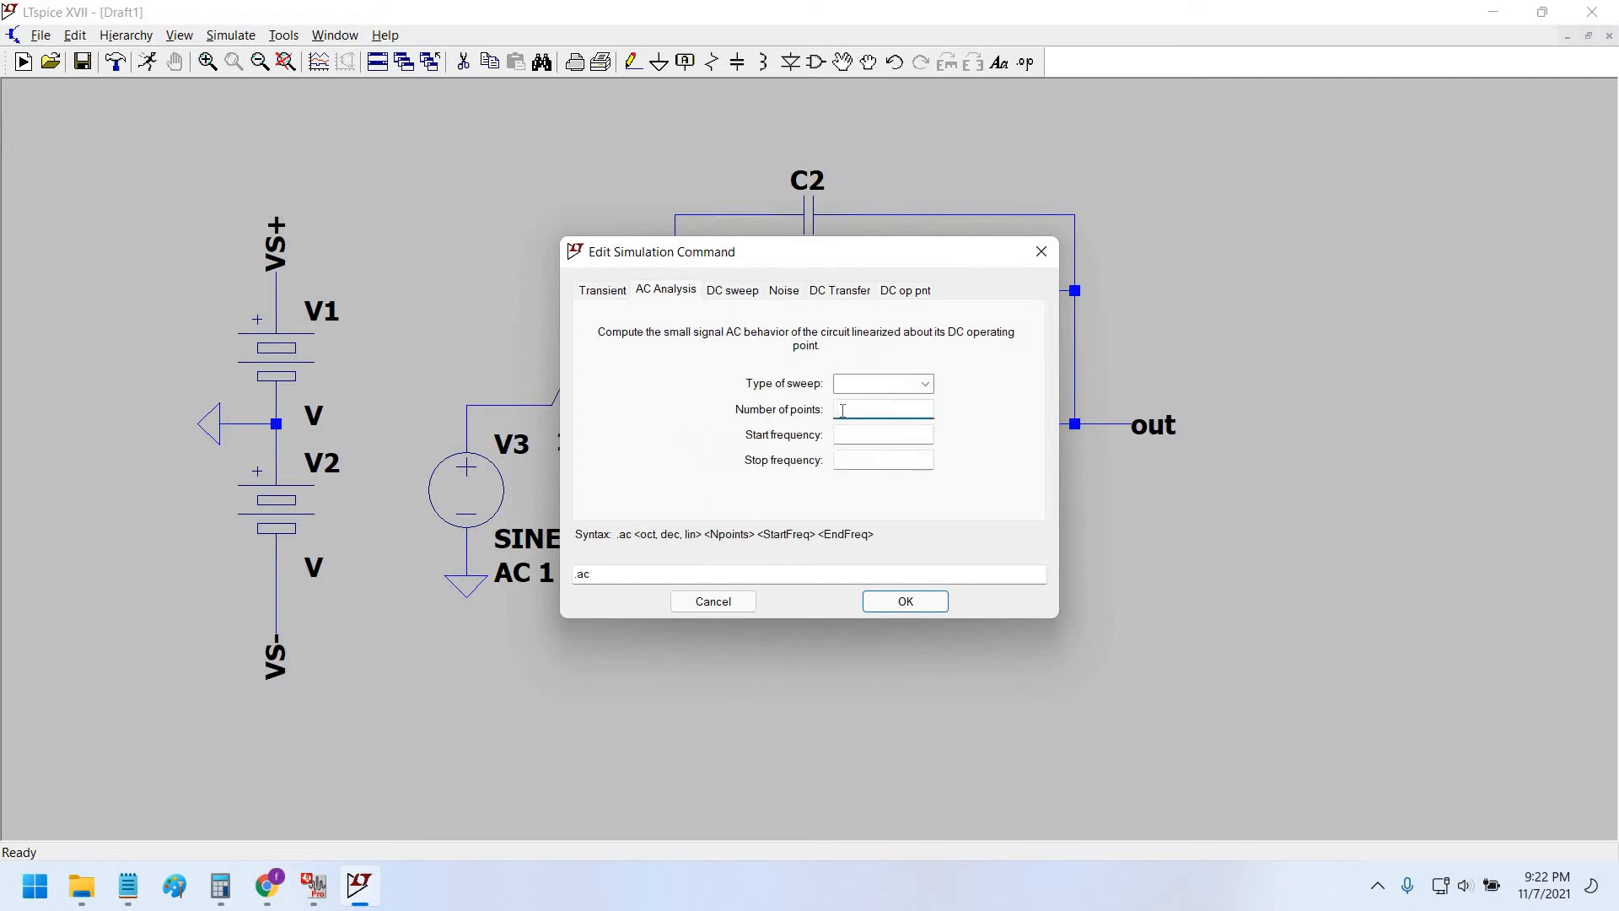
drag(724, 184, 675, 184)
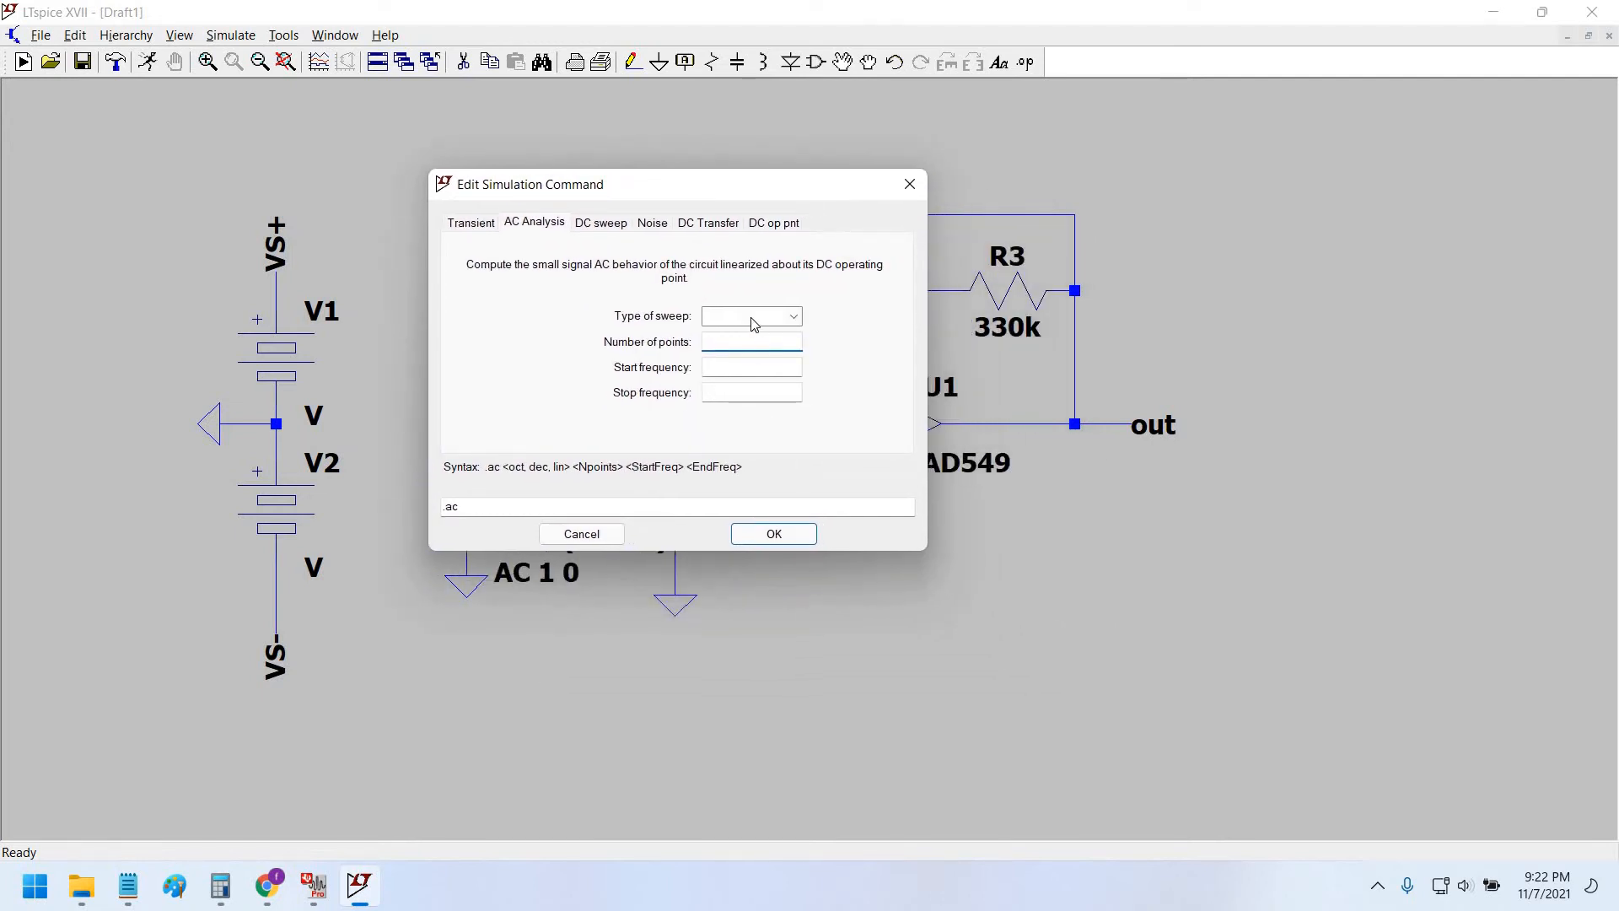
click(753, 316)
click(742, 357)
click(747, 368)
click(313, 885)
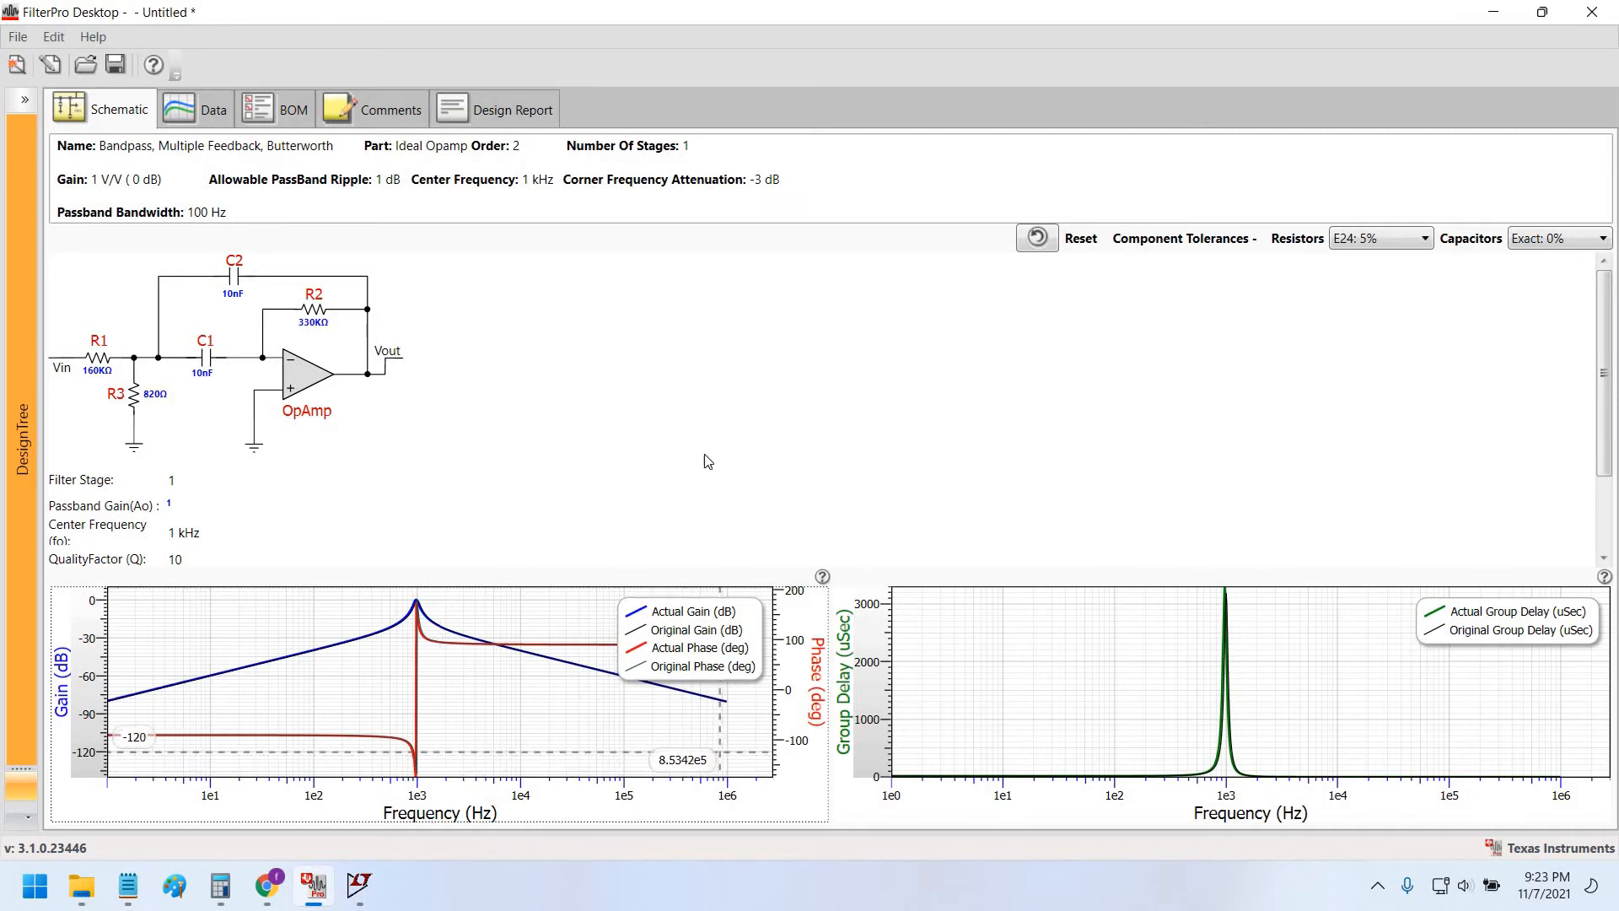
key(alt+Tab)
text(0)
key(Tab)
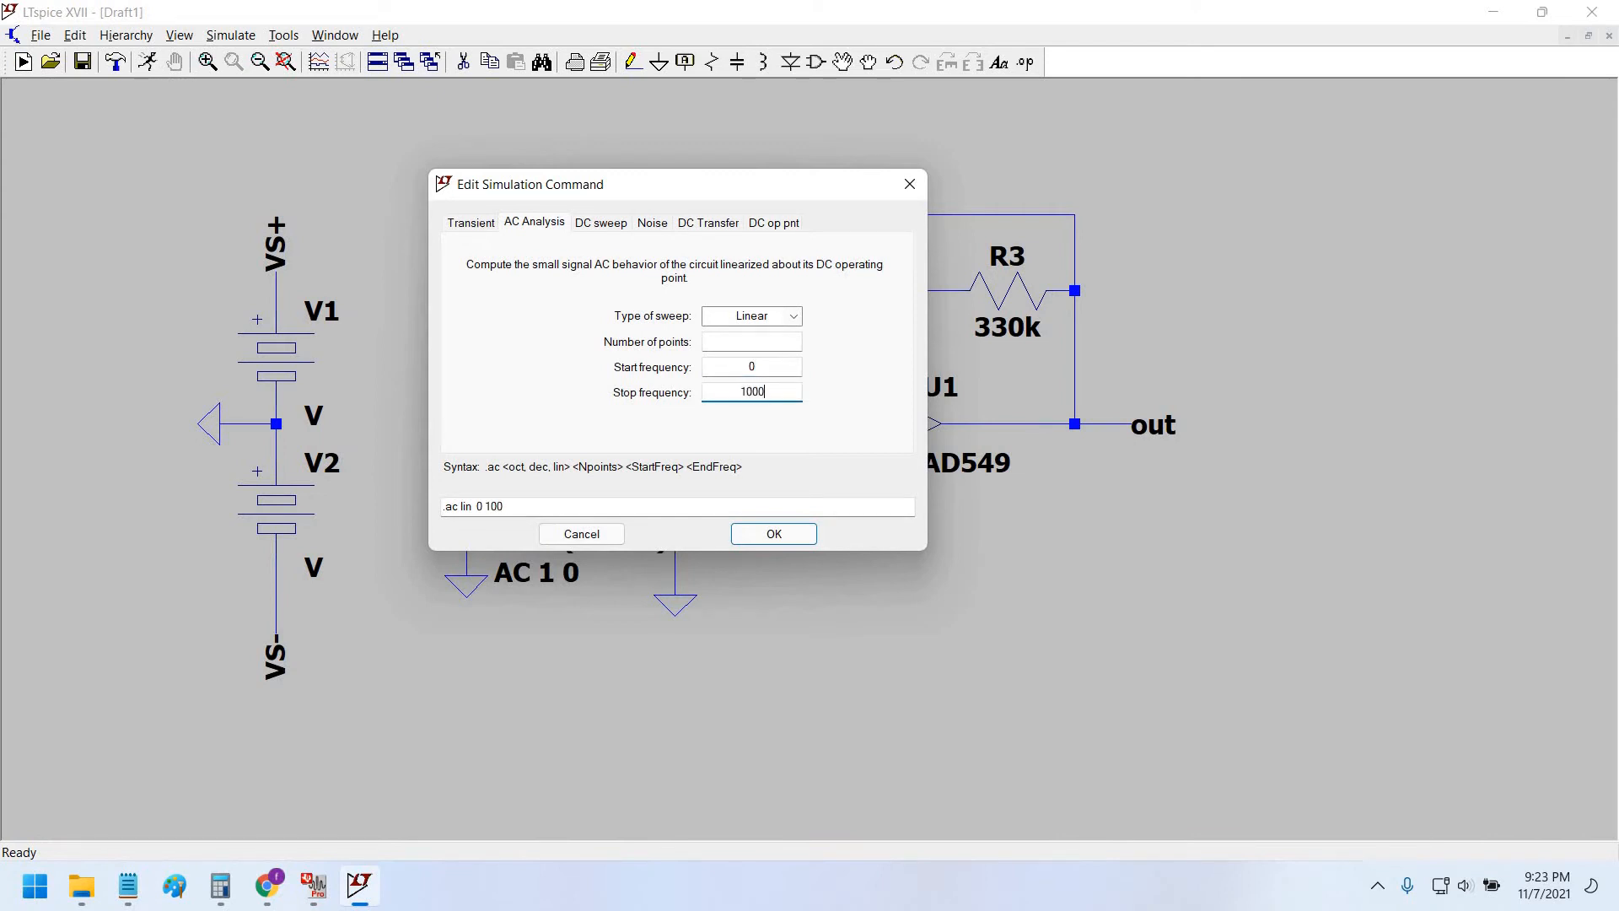
click(765, 320)
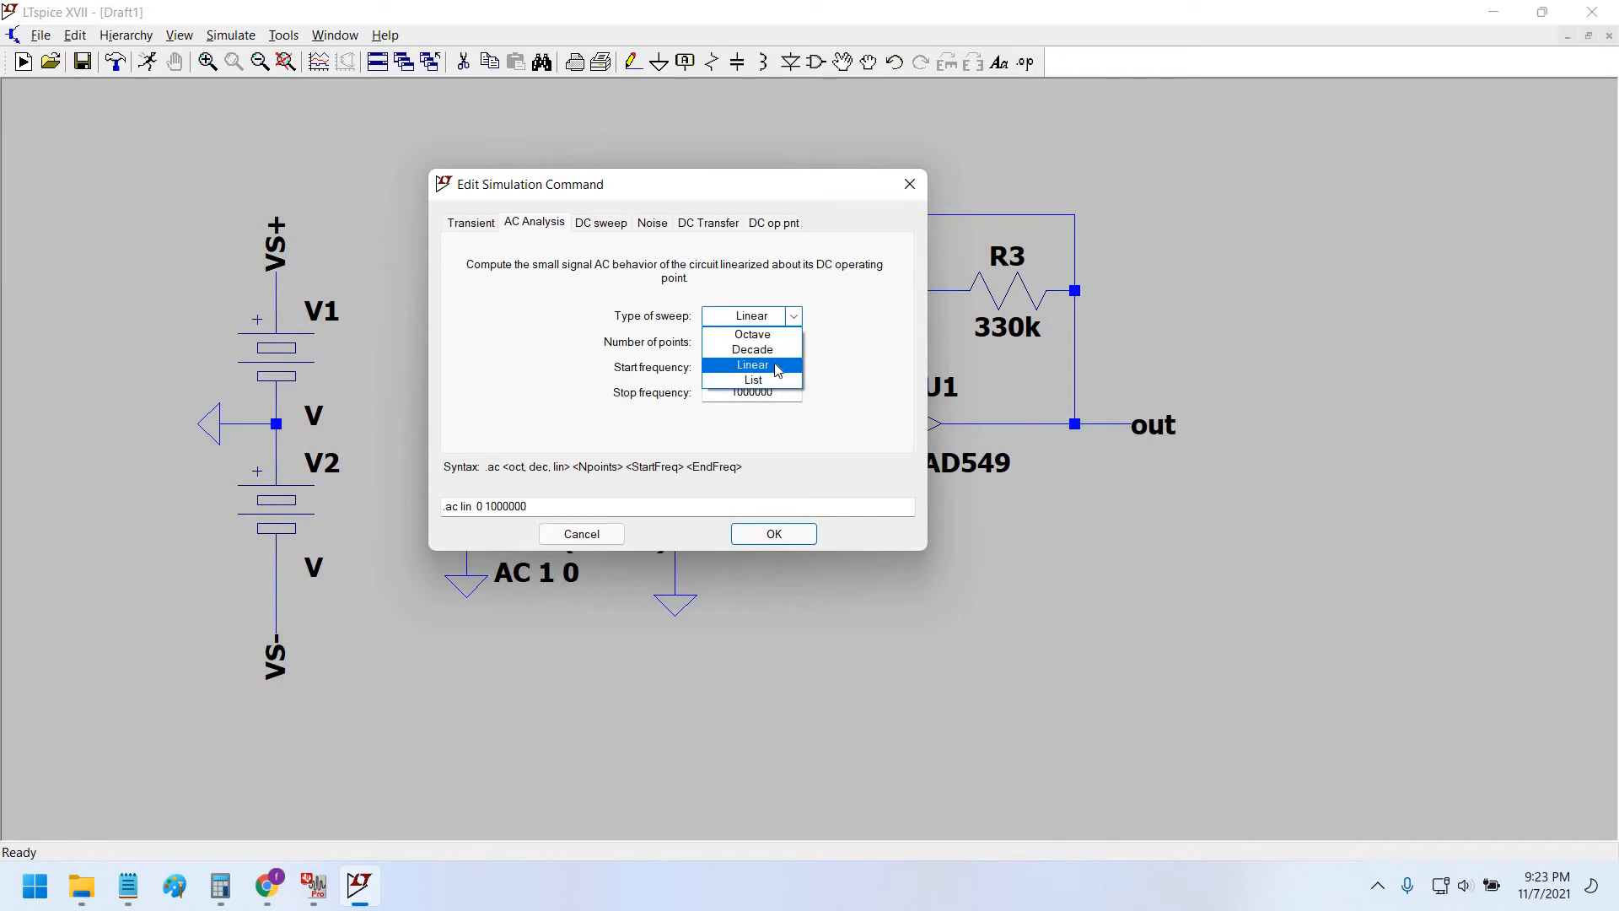
click(768, 363)
click(755, 343)
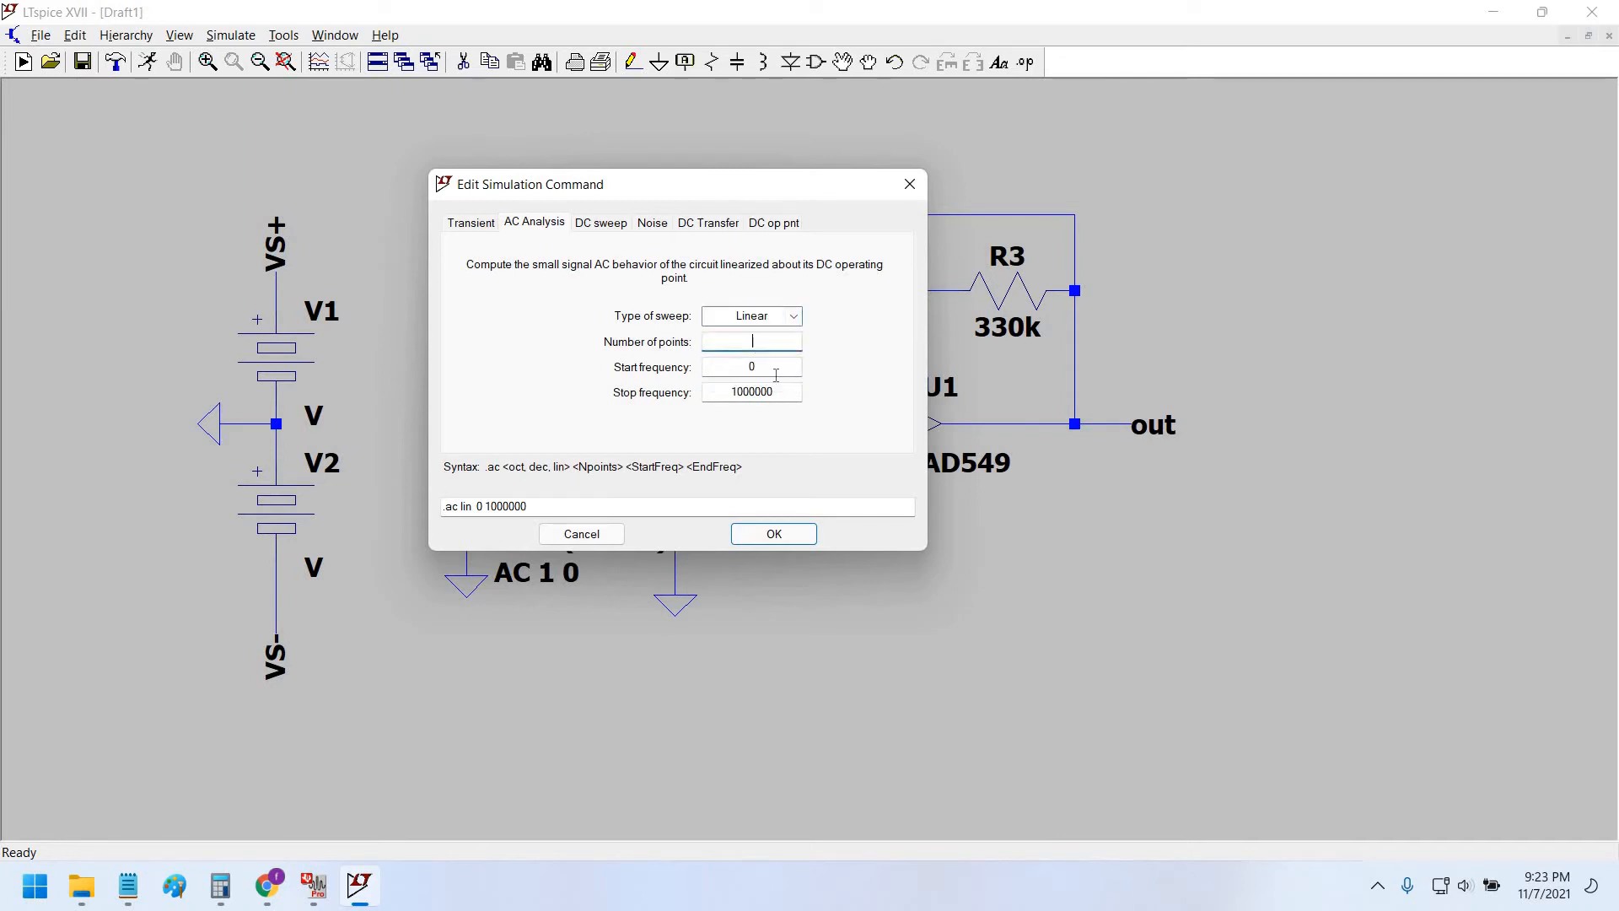
click(809, 537)
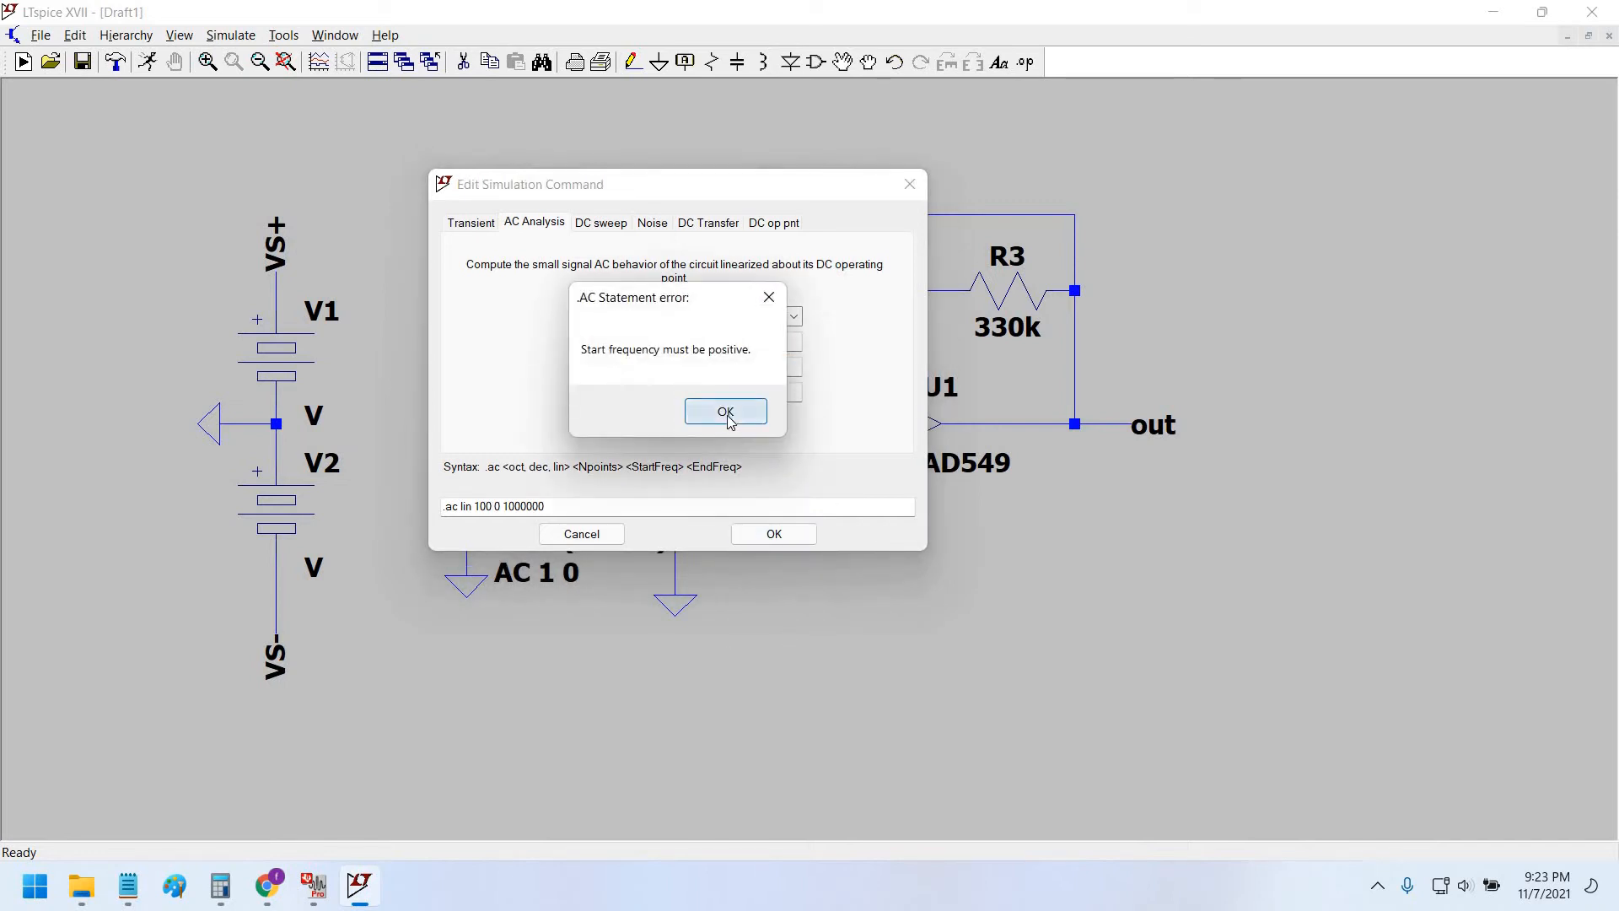
click(728, 419)
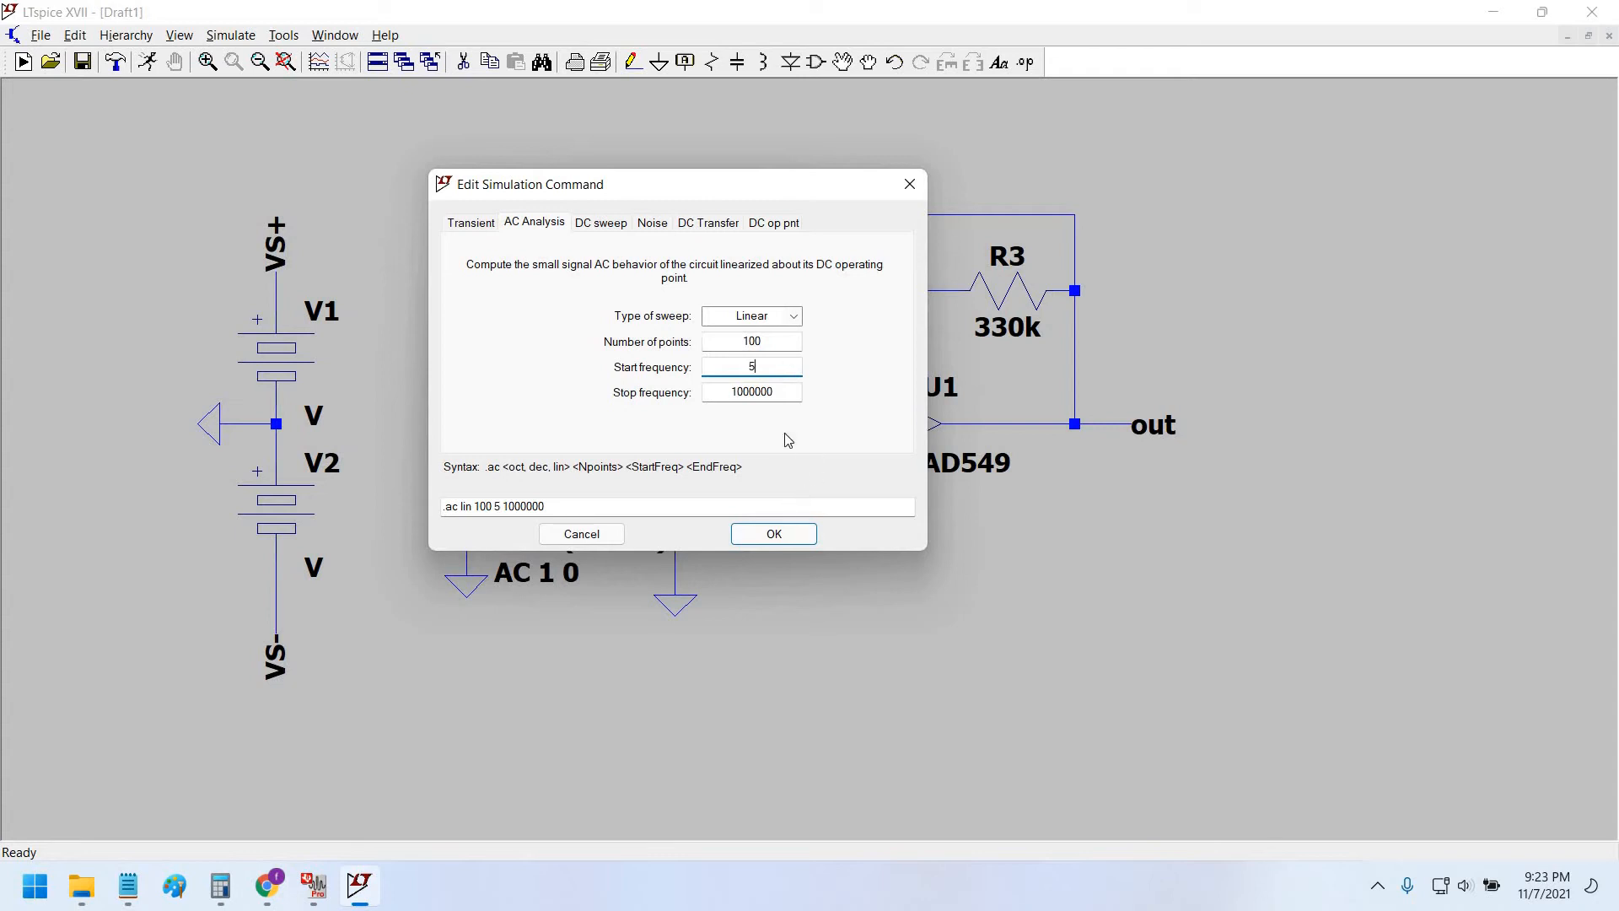
click(776, 535)
click(516, 692)
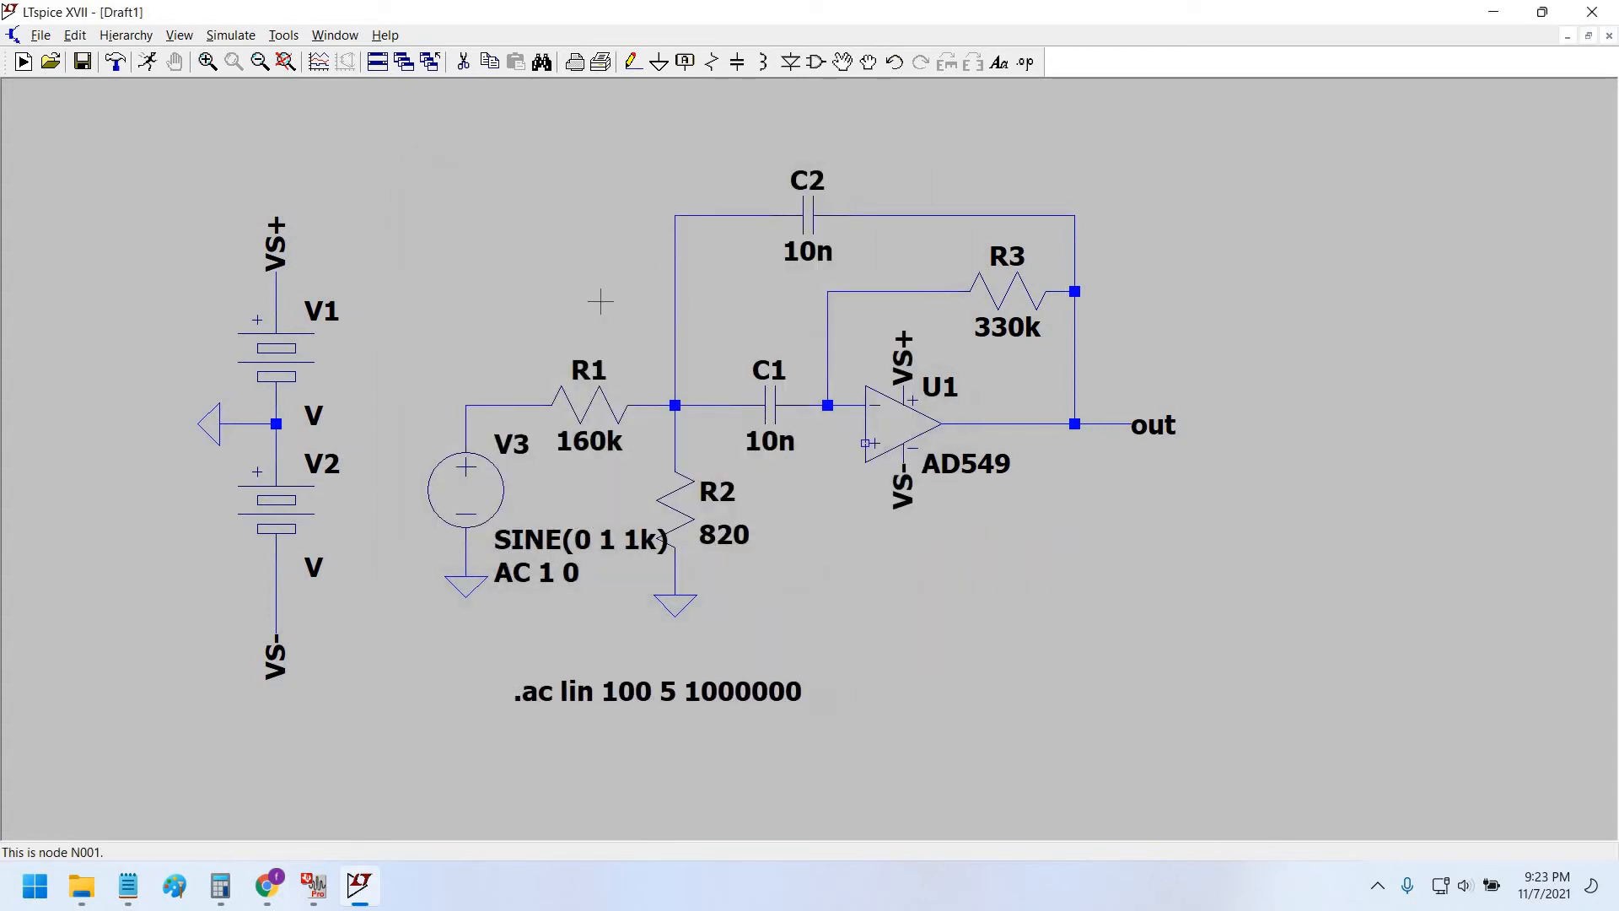
Run the AC simulation, dismiss the error log, and plot V(out).
scroll(600, 301, down, 2)
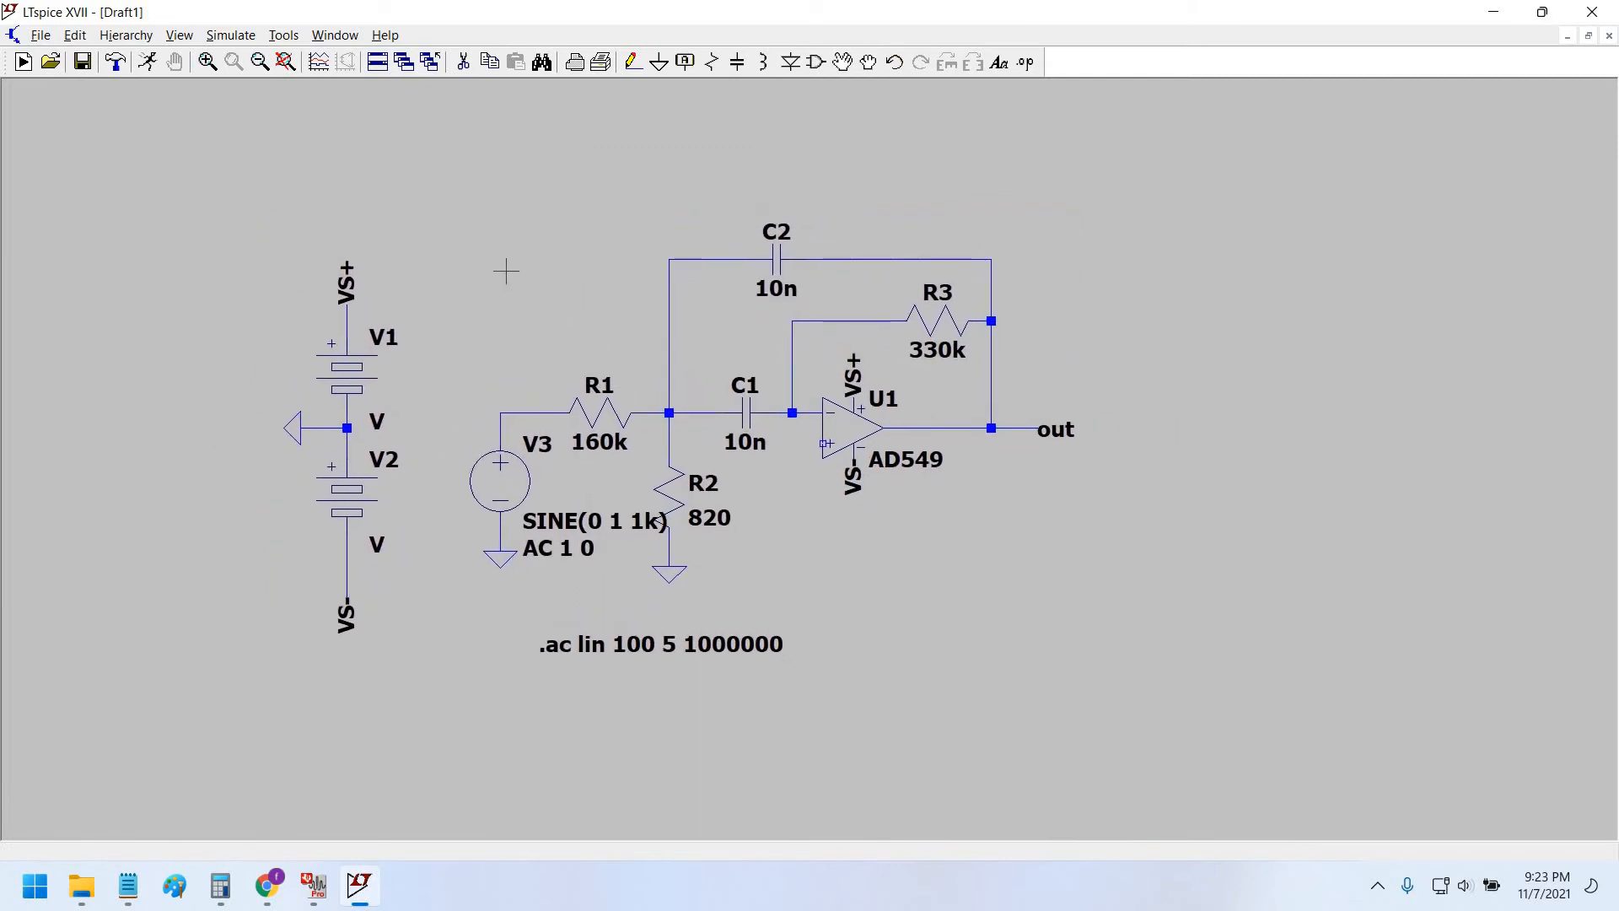
drag(506, 271, 503, 266)
click(148, 61)
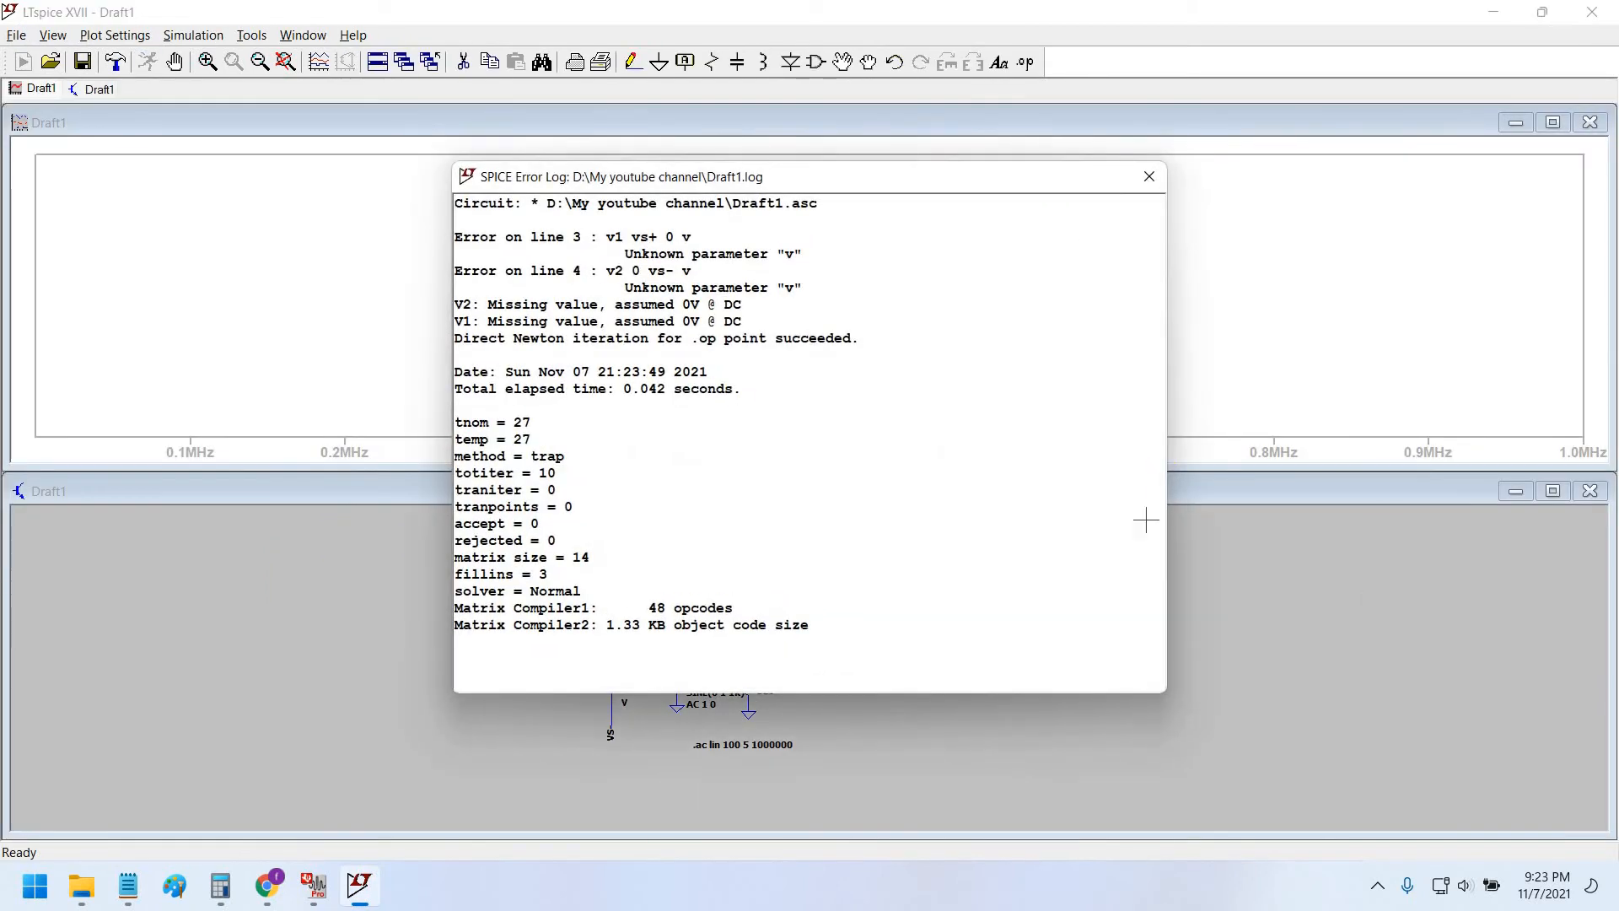
click(1149, 176)
scroll(855, 701, up, 3)
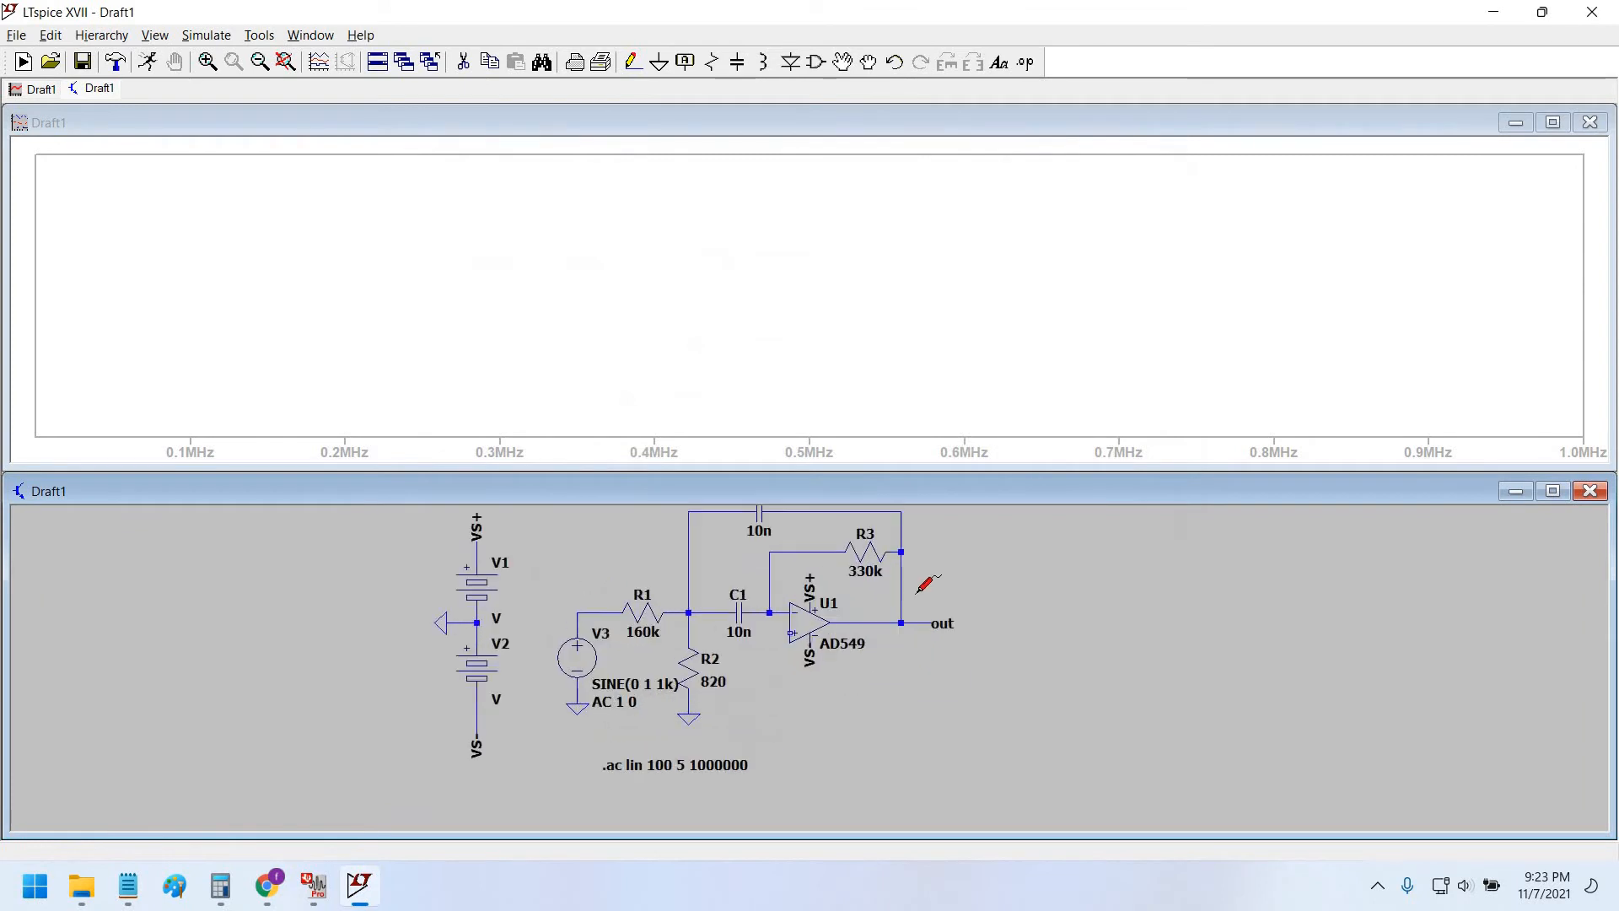
click(911, 572)
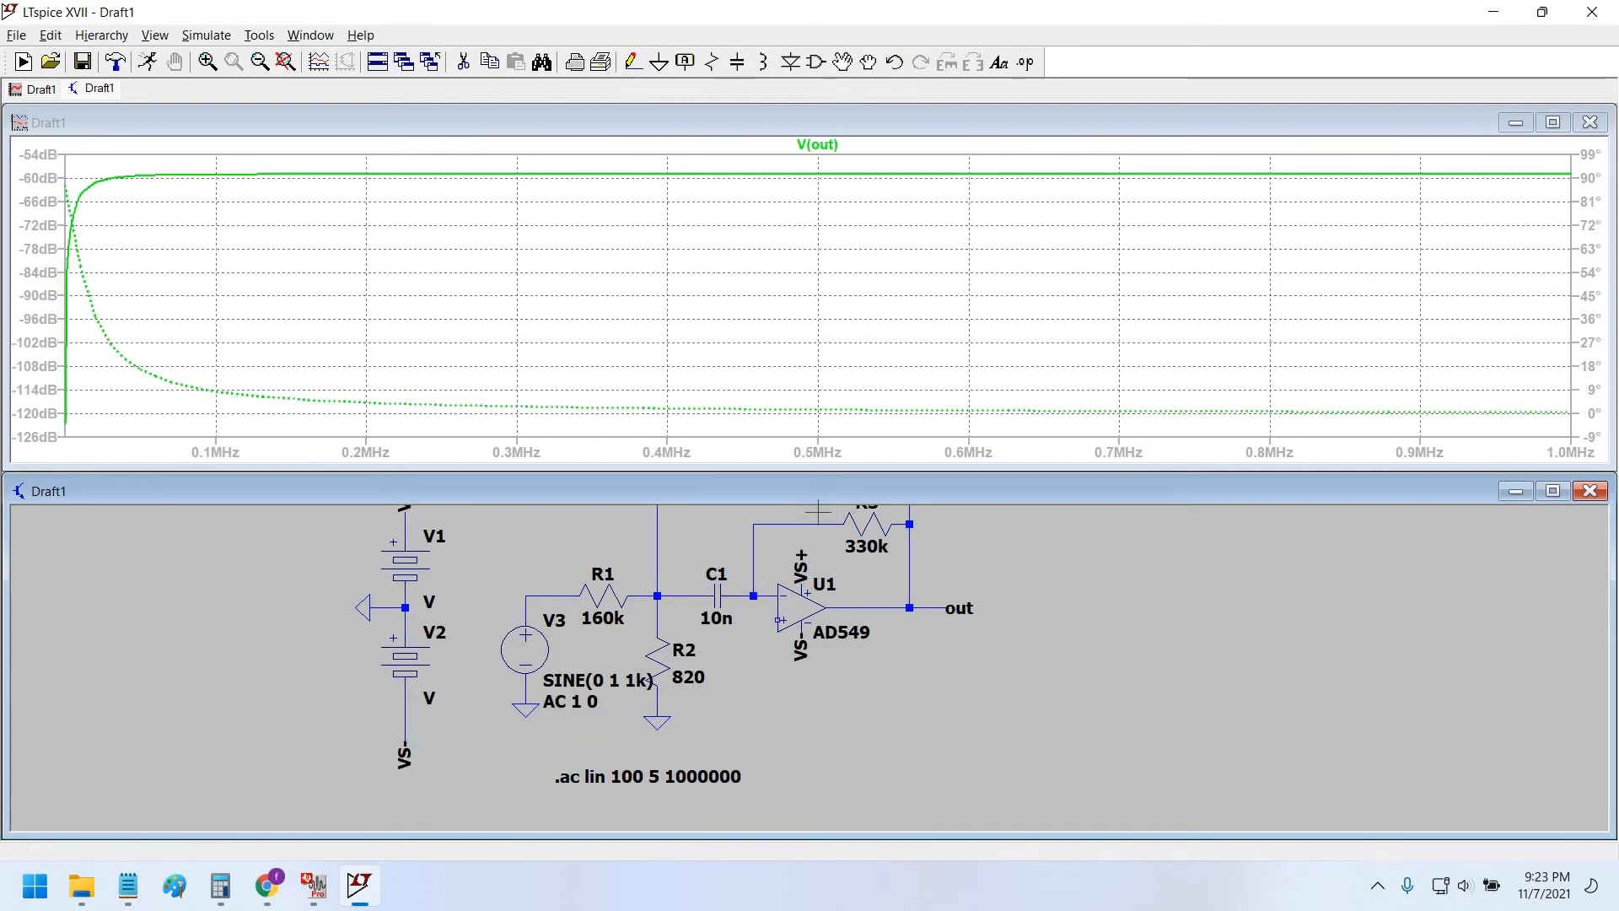
Place a ground below the op-amp and wire it to the + input.
drag(1079, 646, 1068, 689)
key(alt+Tab)
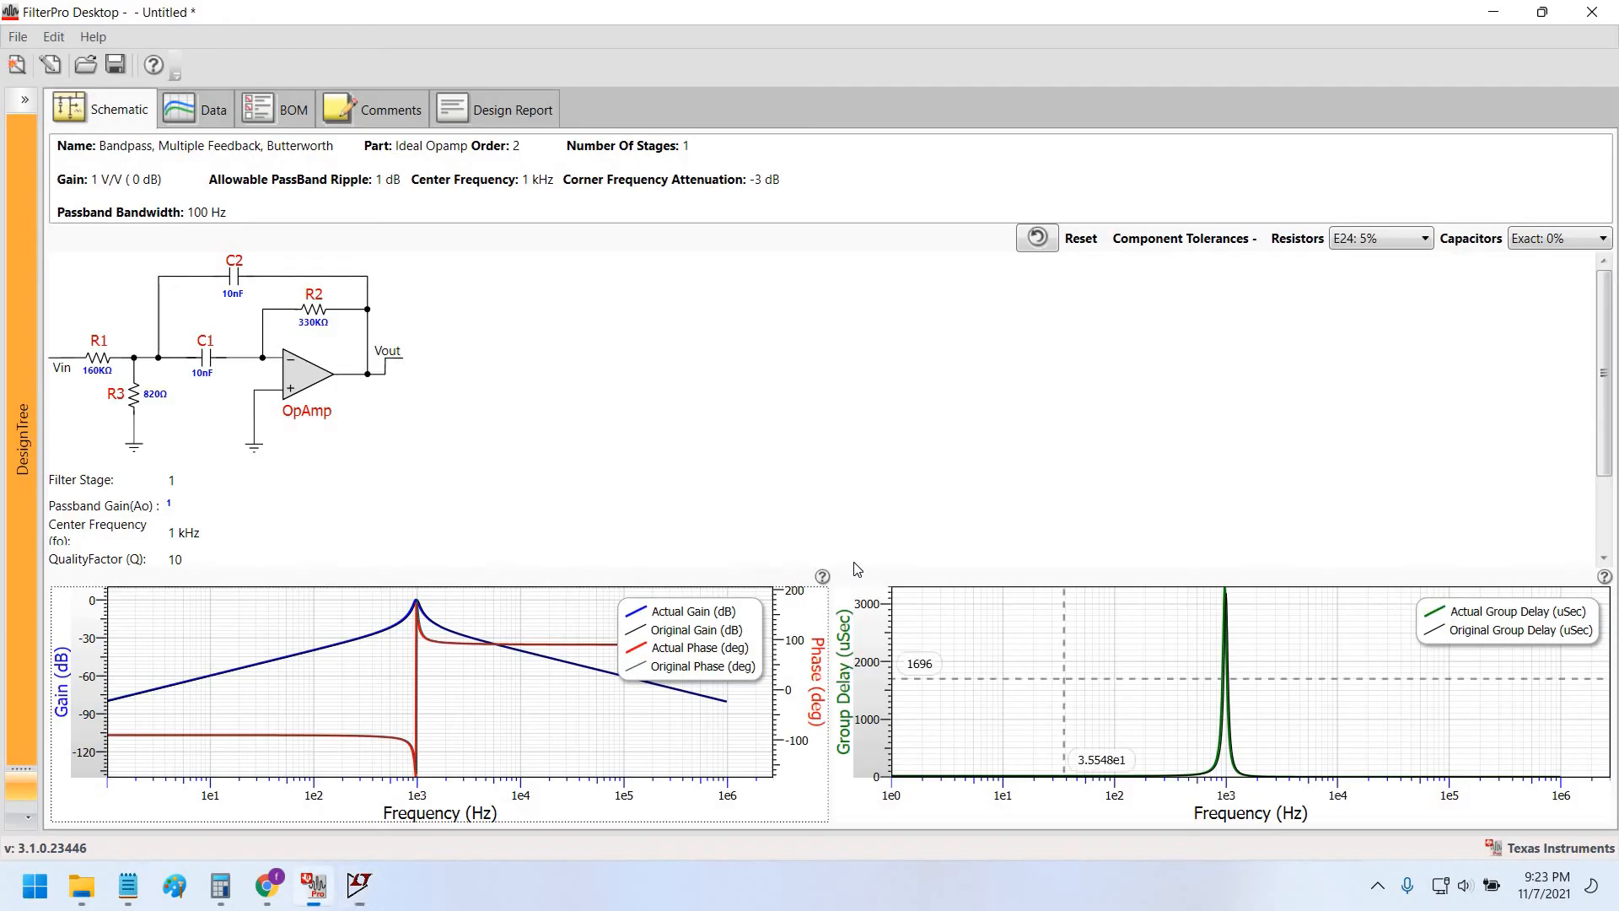
key(alt+Tab)
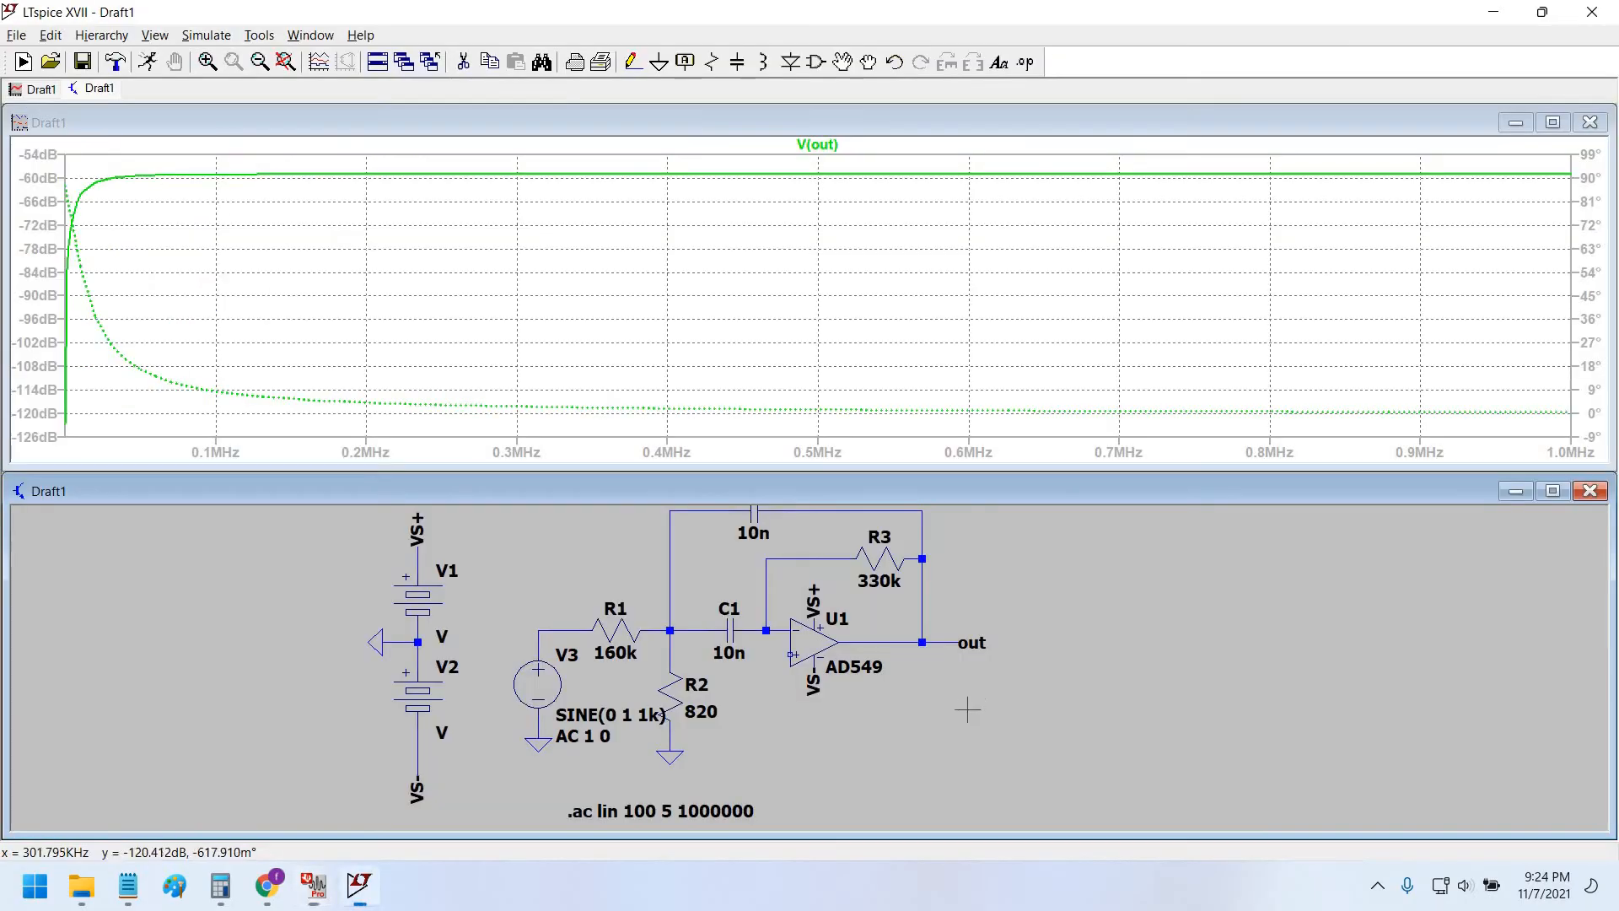
scroll(793, 713, up, 2)
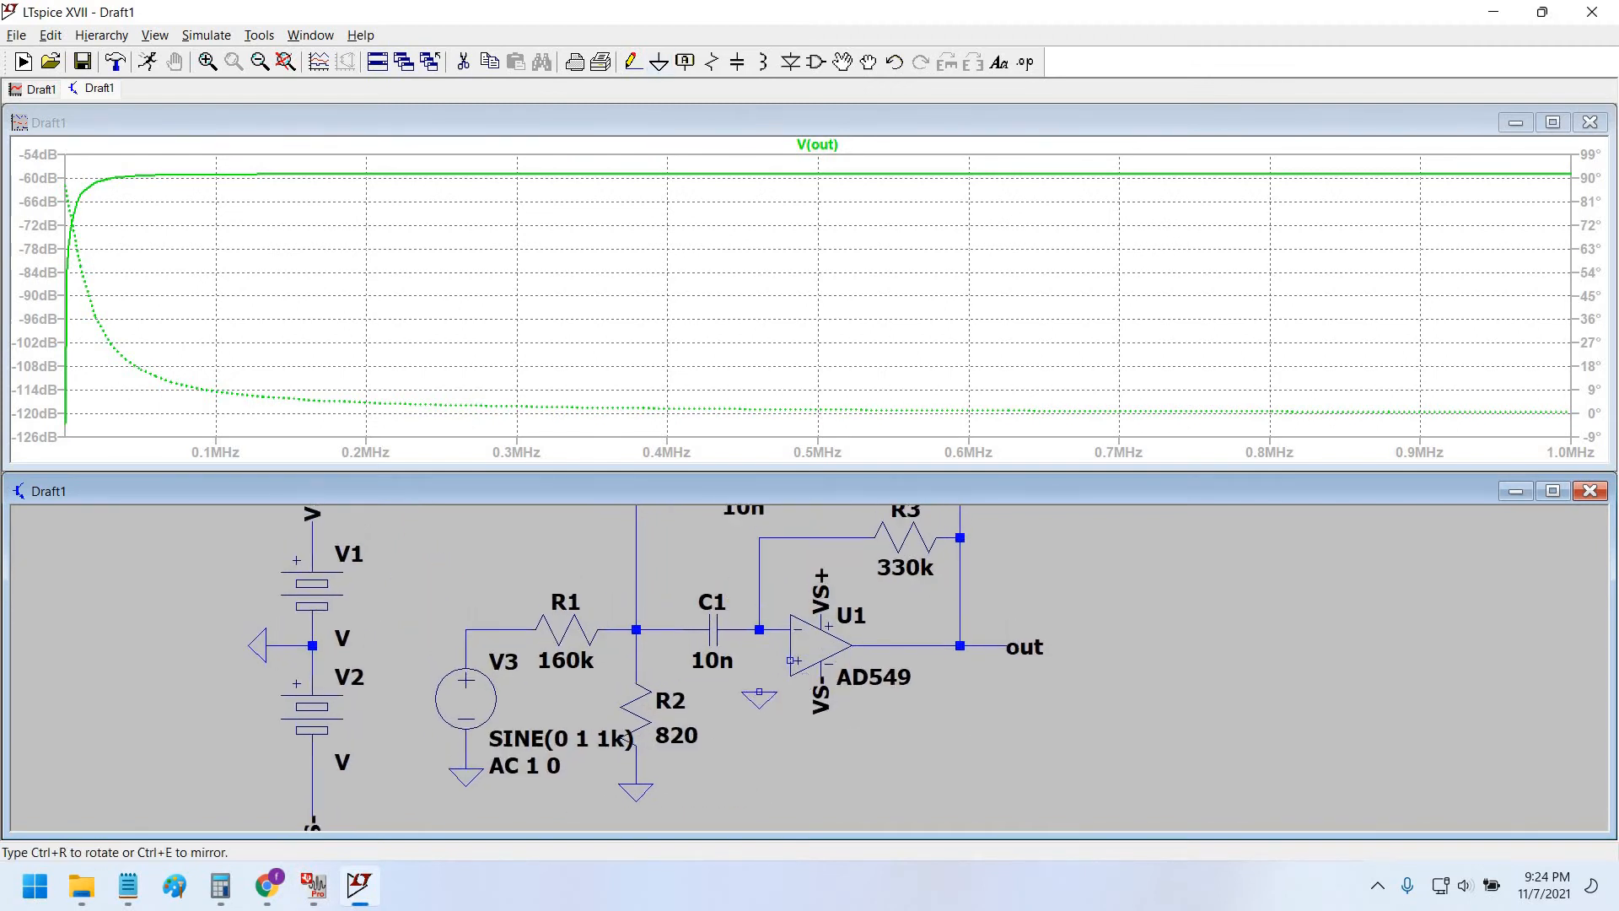
click(759, 693)
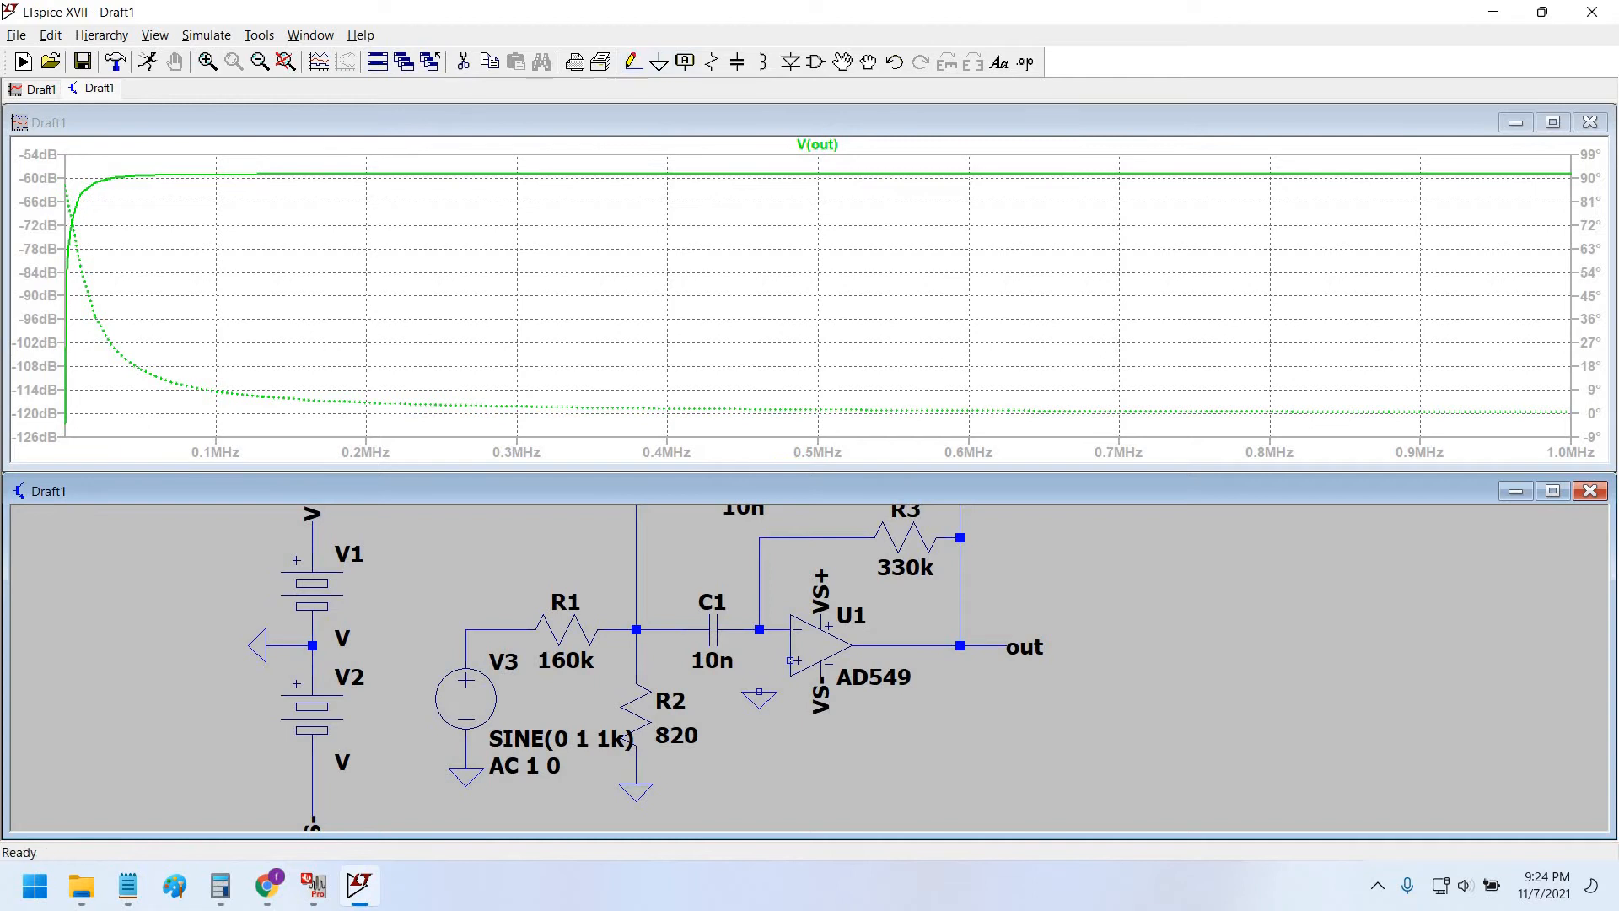
key(F3)
click(759, 691)
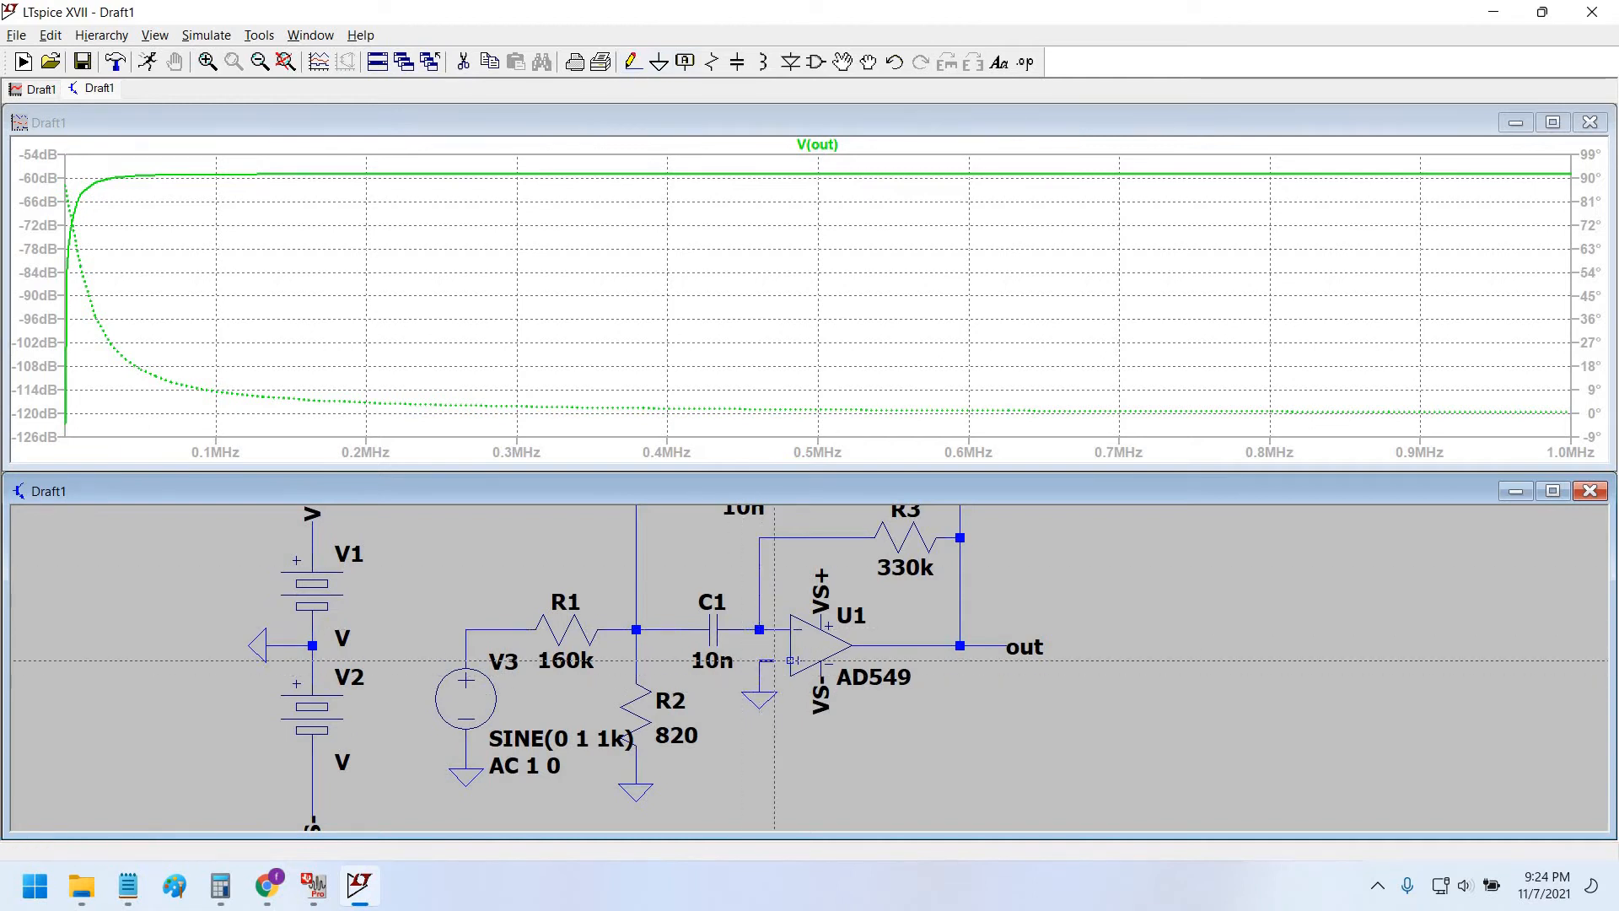
click(790, 660)
key(Escape)
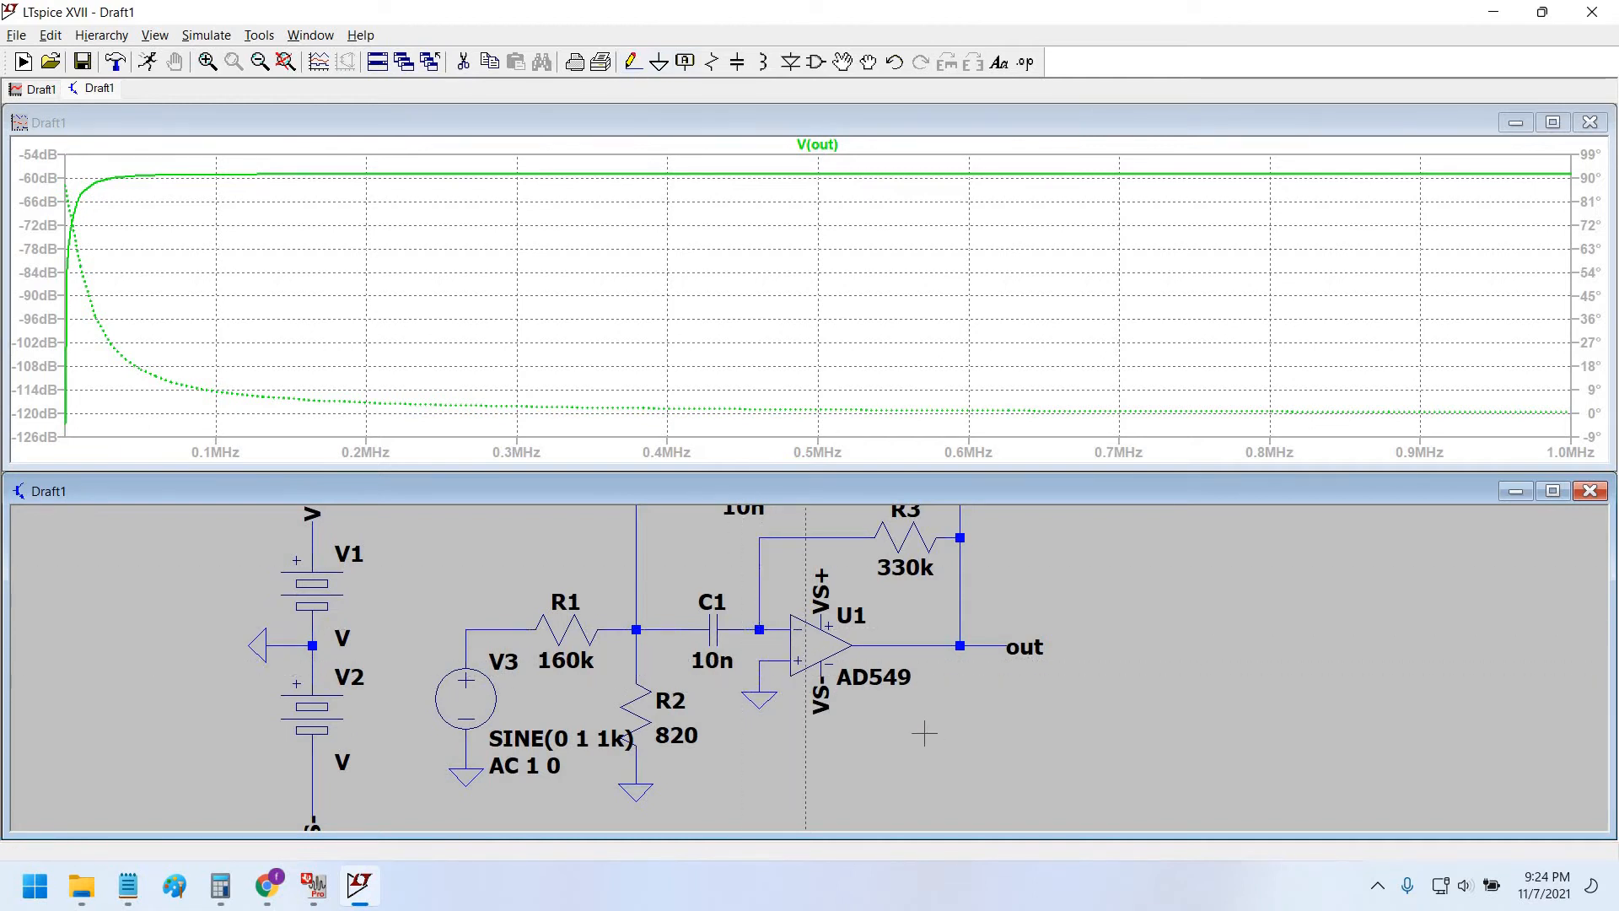
Compare the schematic with FilterPro and rerun the simulation.
drag(752, 696, 744, 767)
scroll(744, 767, down, 1)
scroll(777, 776, up, 3)
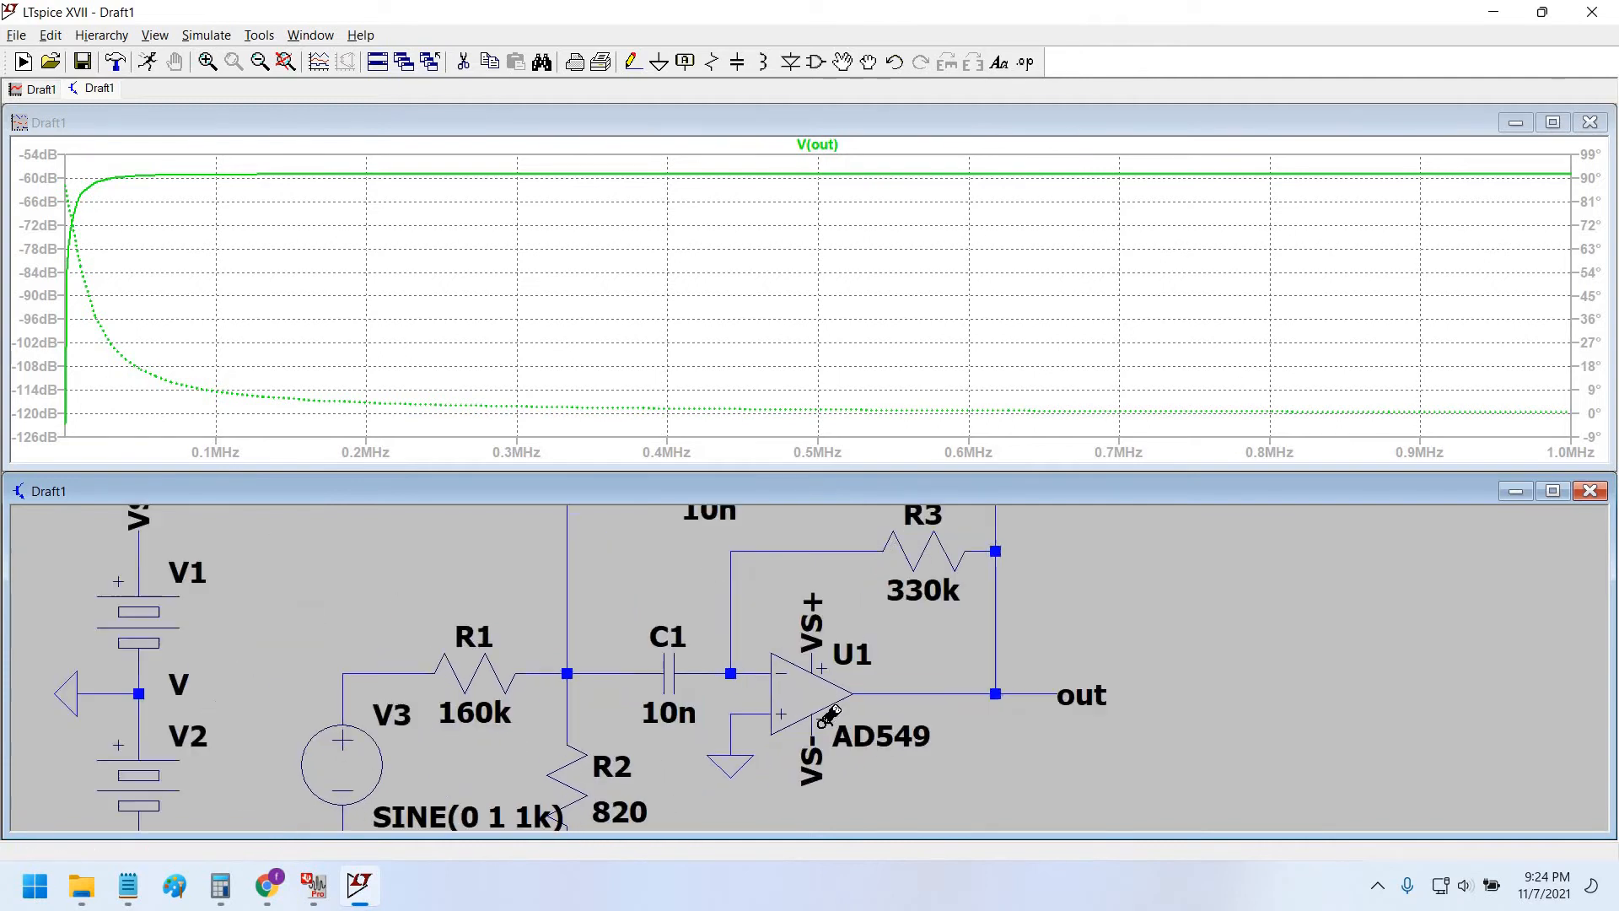
scroll(734, 762, down, 1)
scroll(733, 762, down, 2)
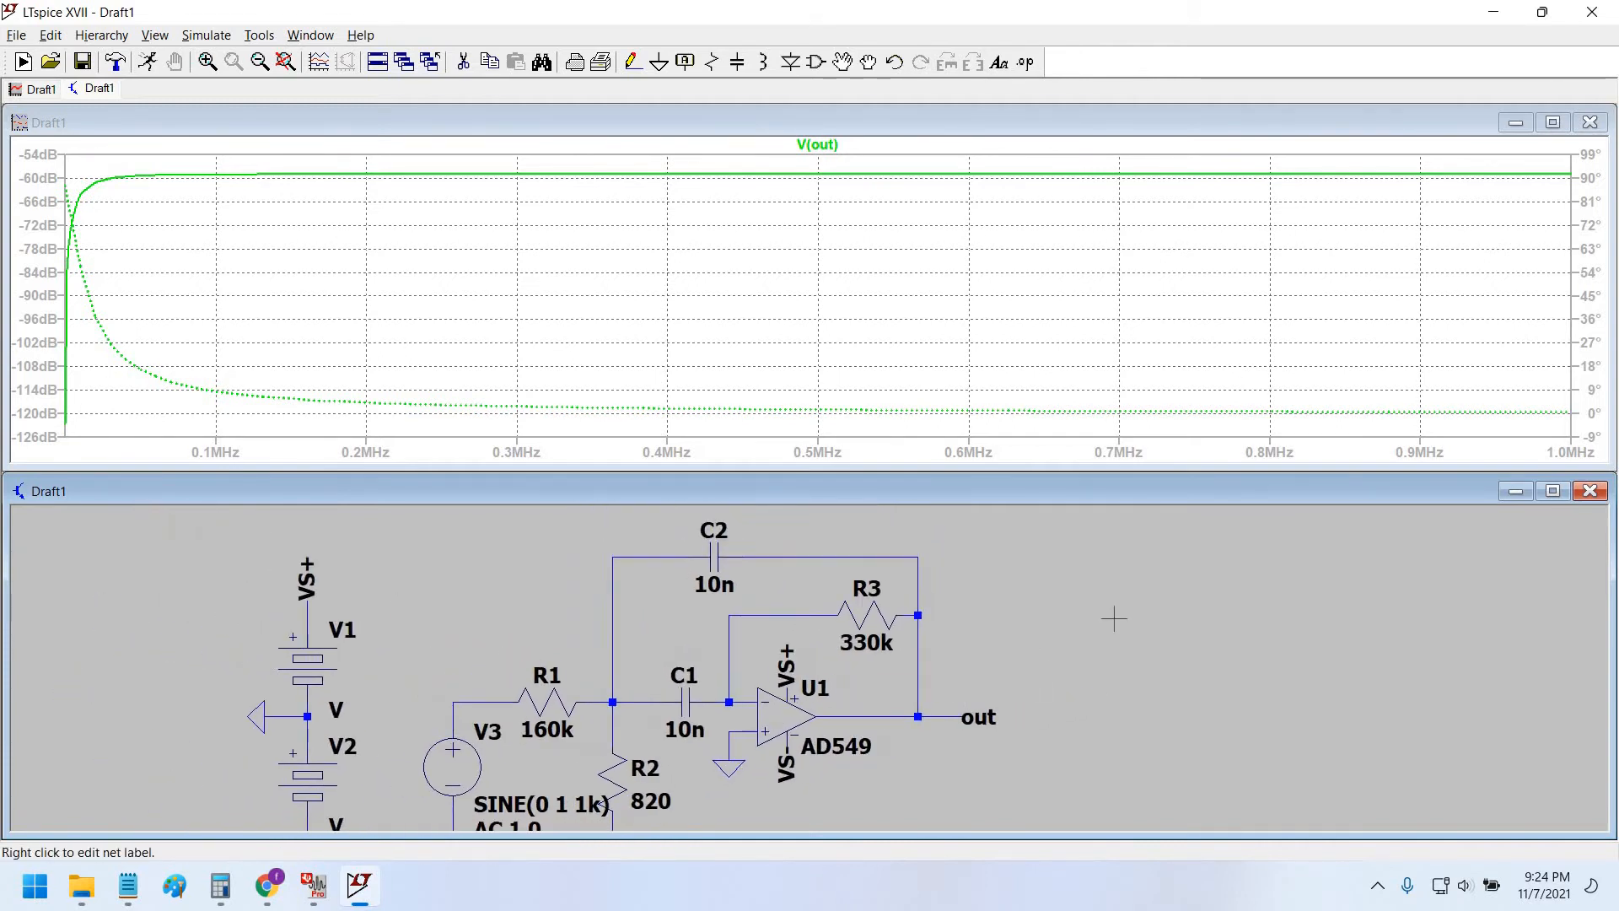
drag(1114, 618, 1113, 578)
key(alt+Tab)
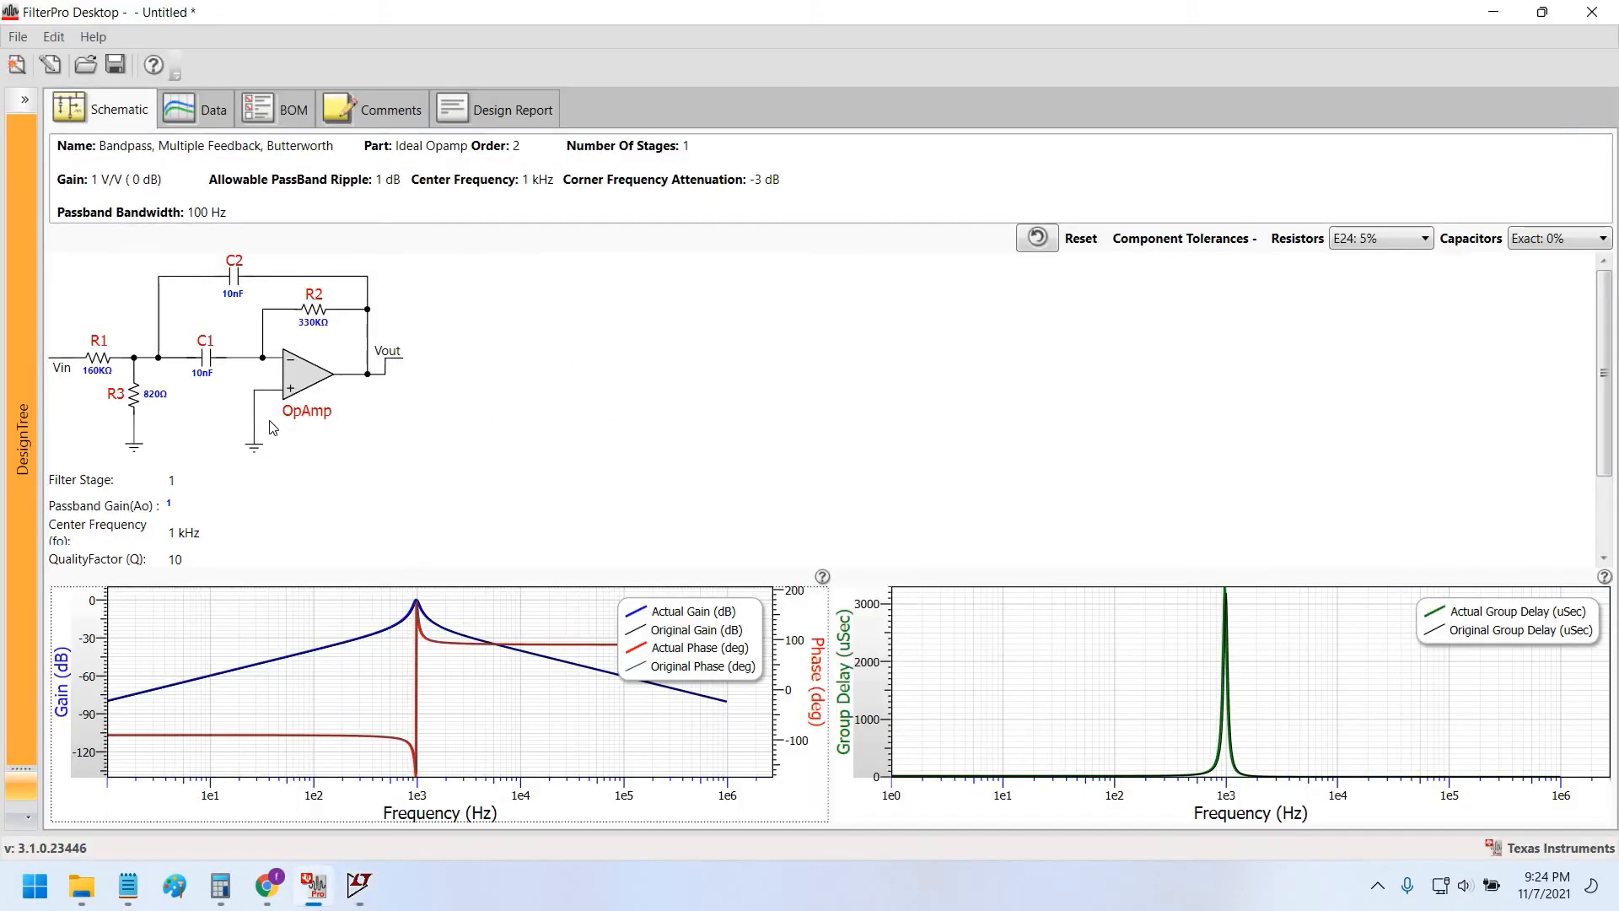
key(alt+Tab)
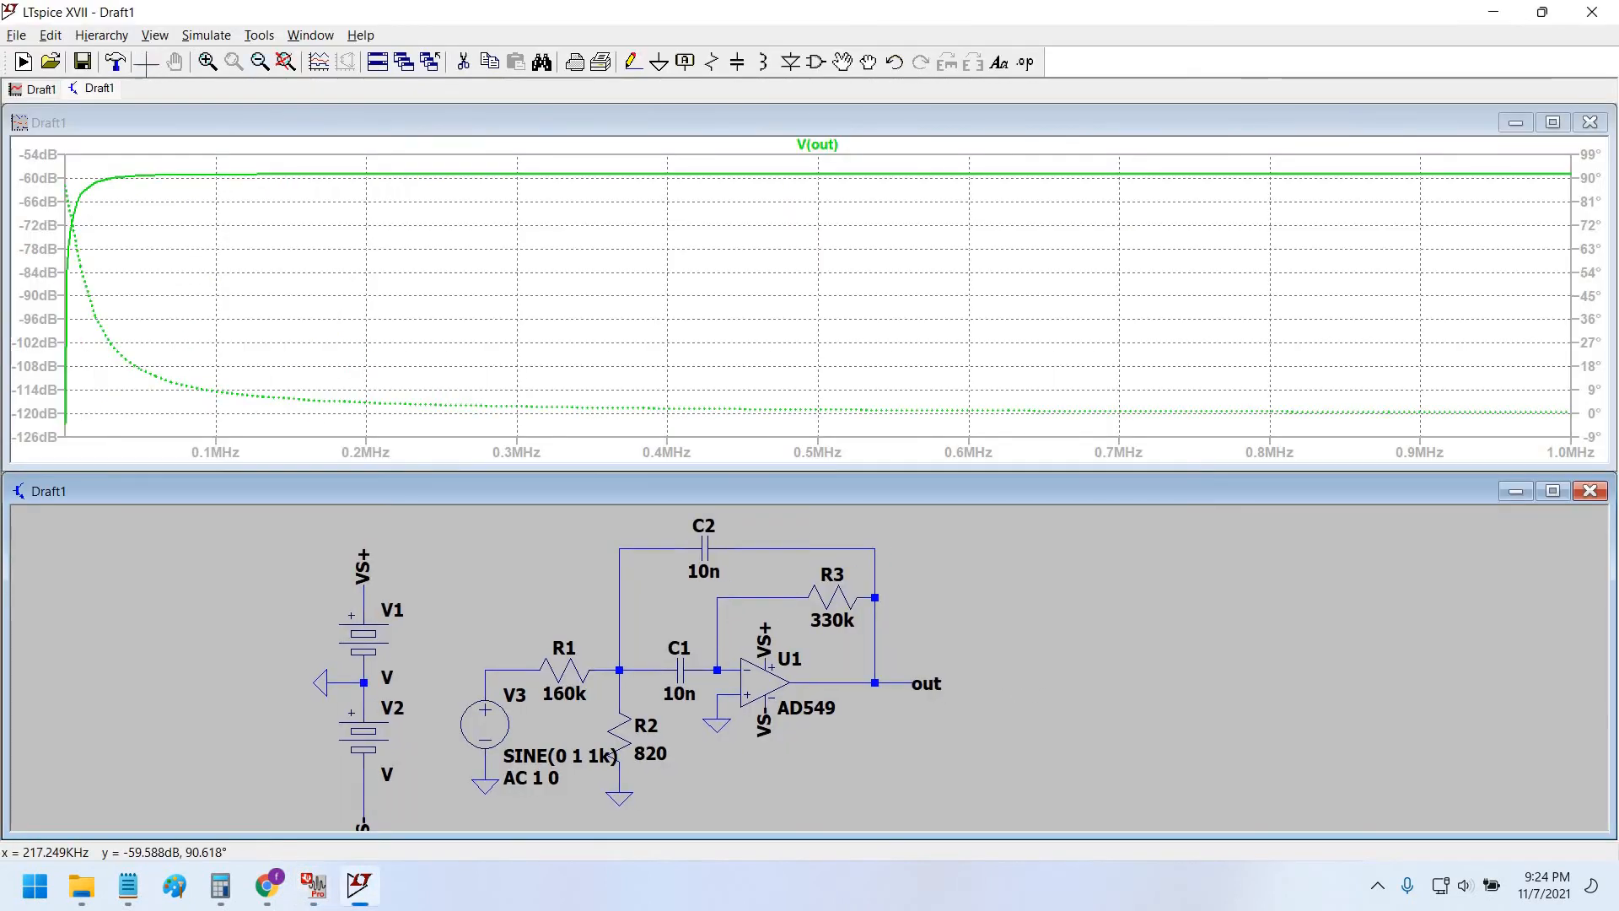
click(148, 62)
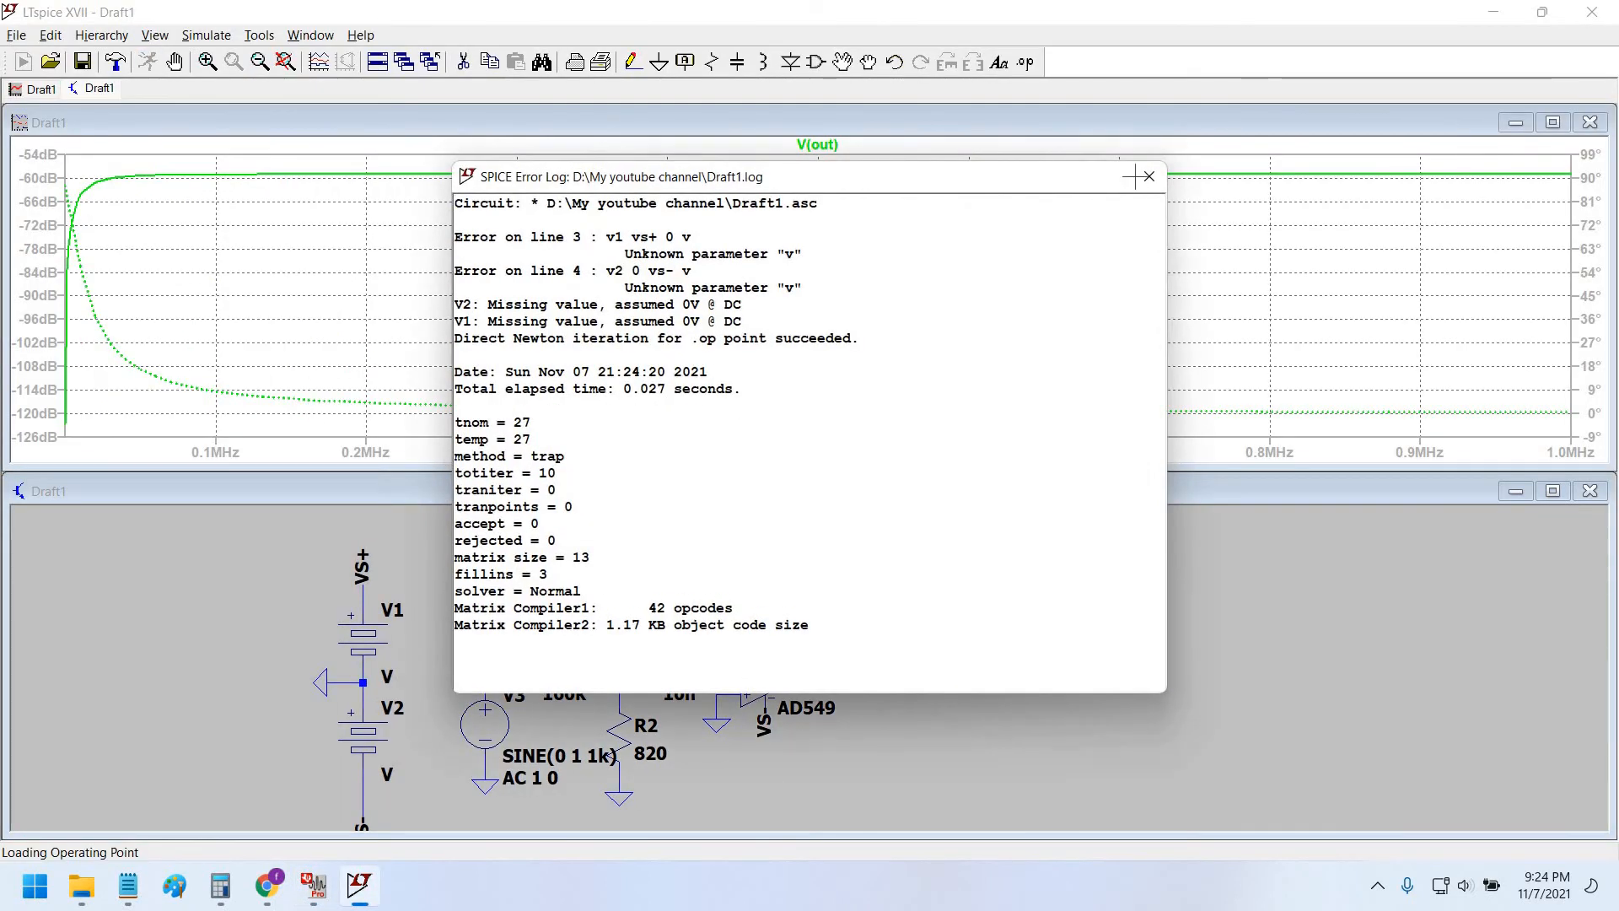
Rerun the simulation, dismiss the error logs, and open V1's voltage settings.
click(1149, 176)
click(145, 64)
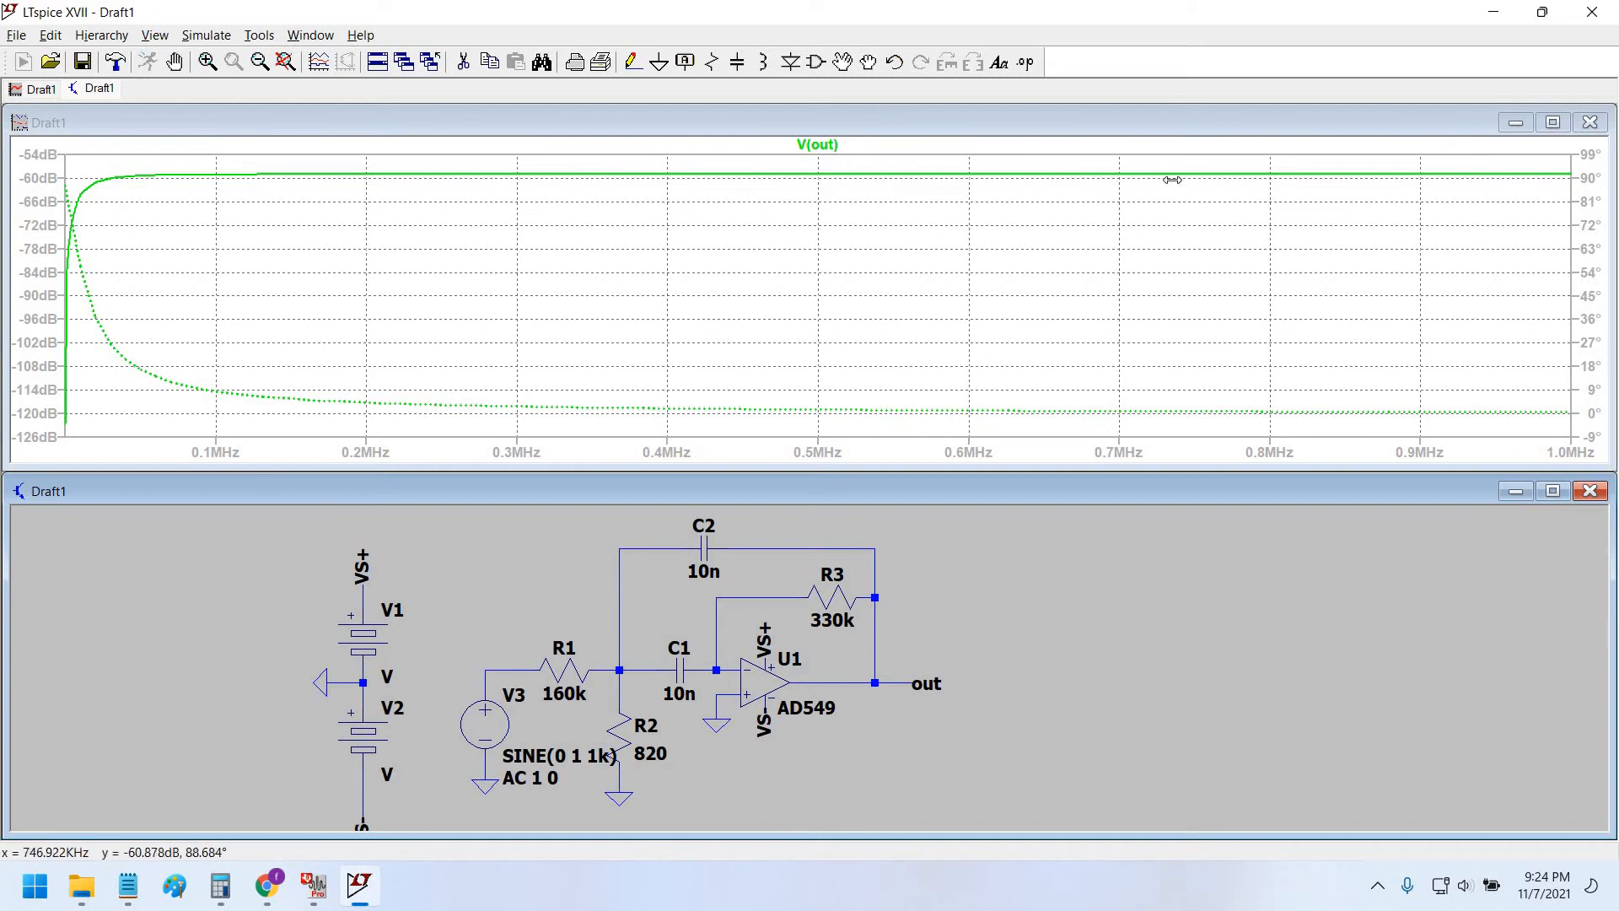
click(1150, 177)
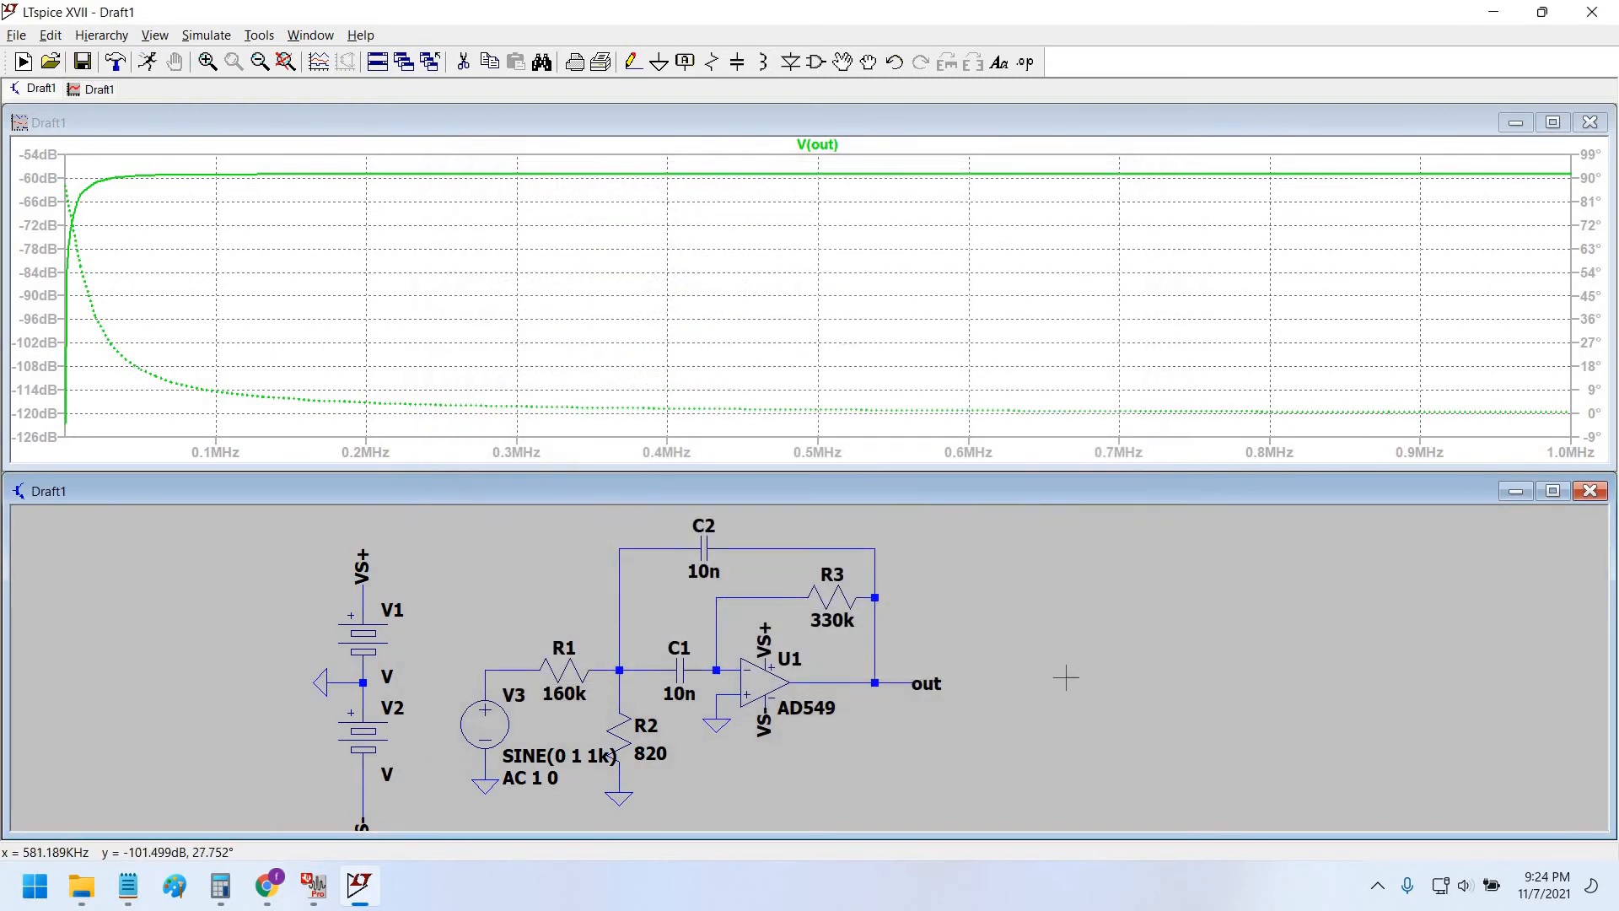
drag(1074, 669, 1079, 662)
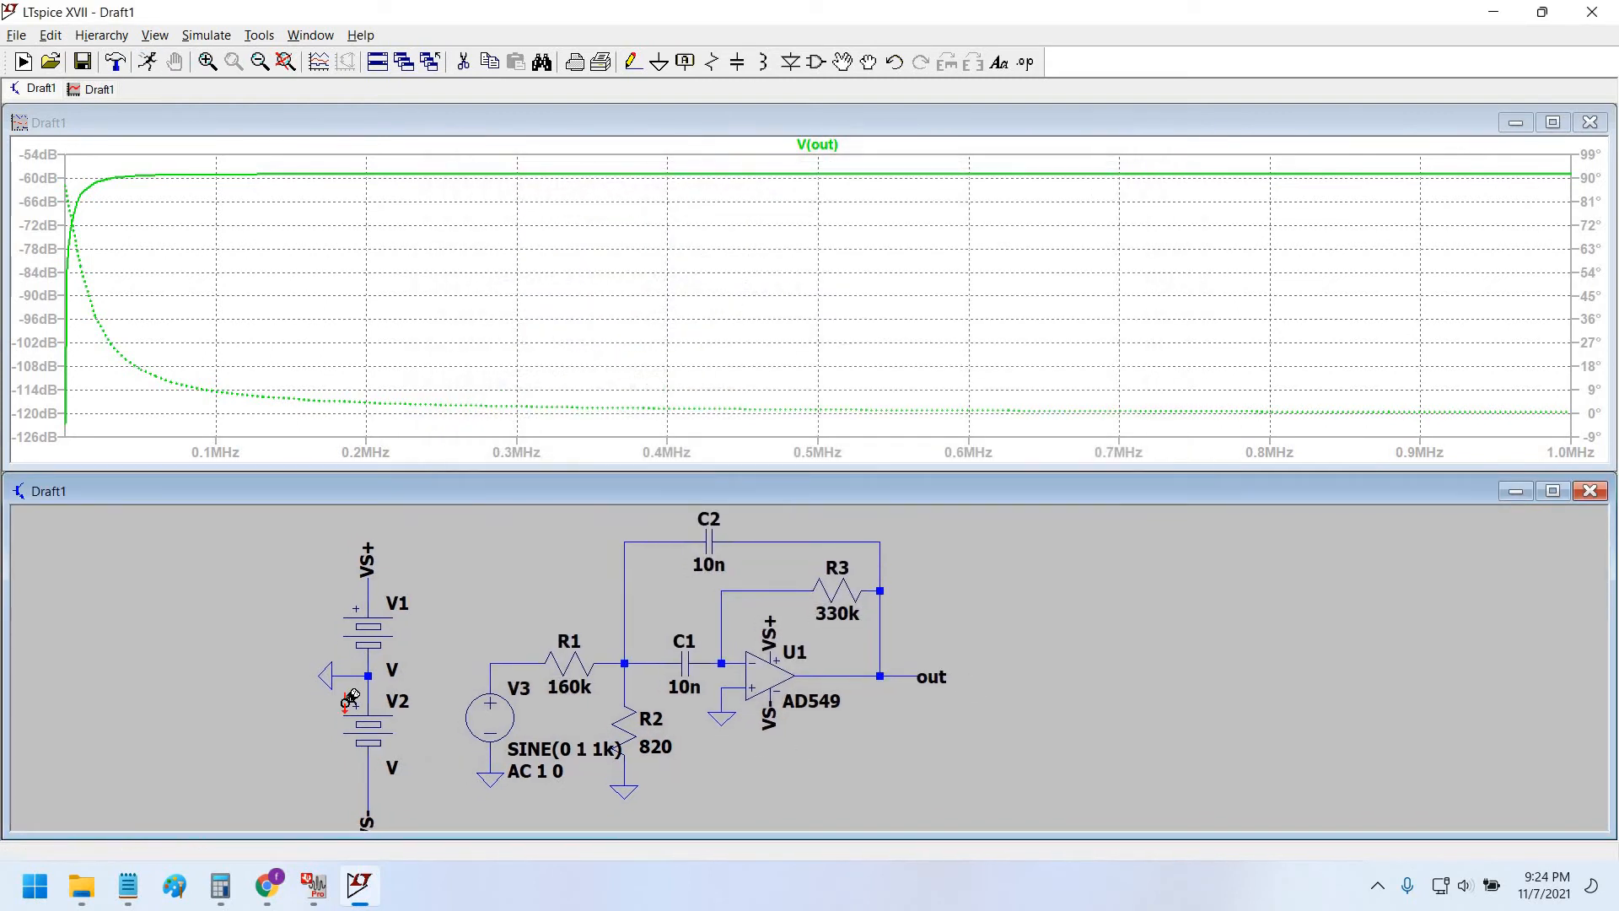
right_click(368, 630)
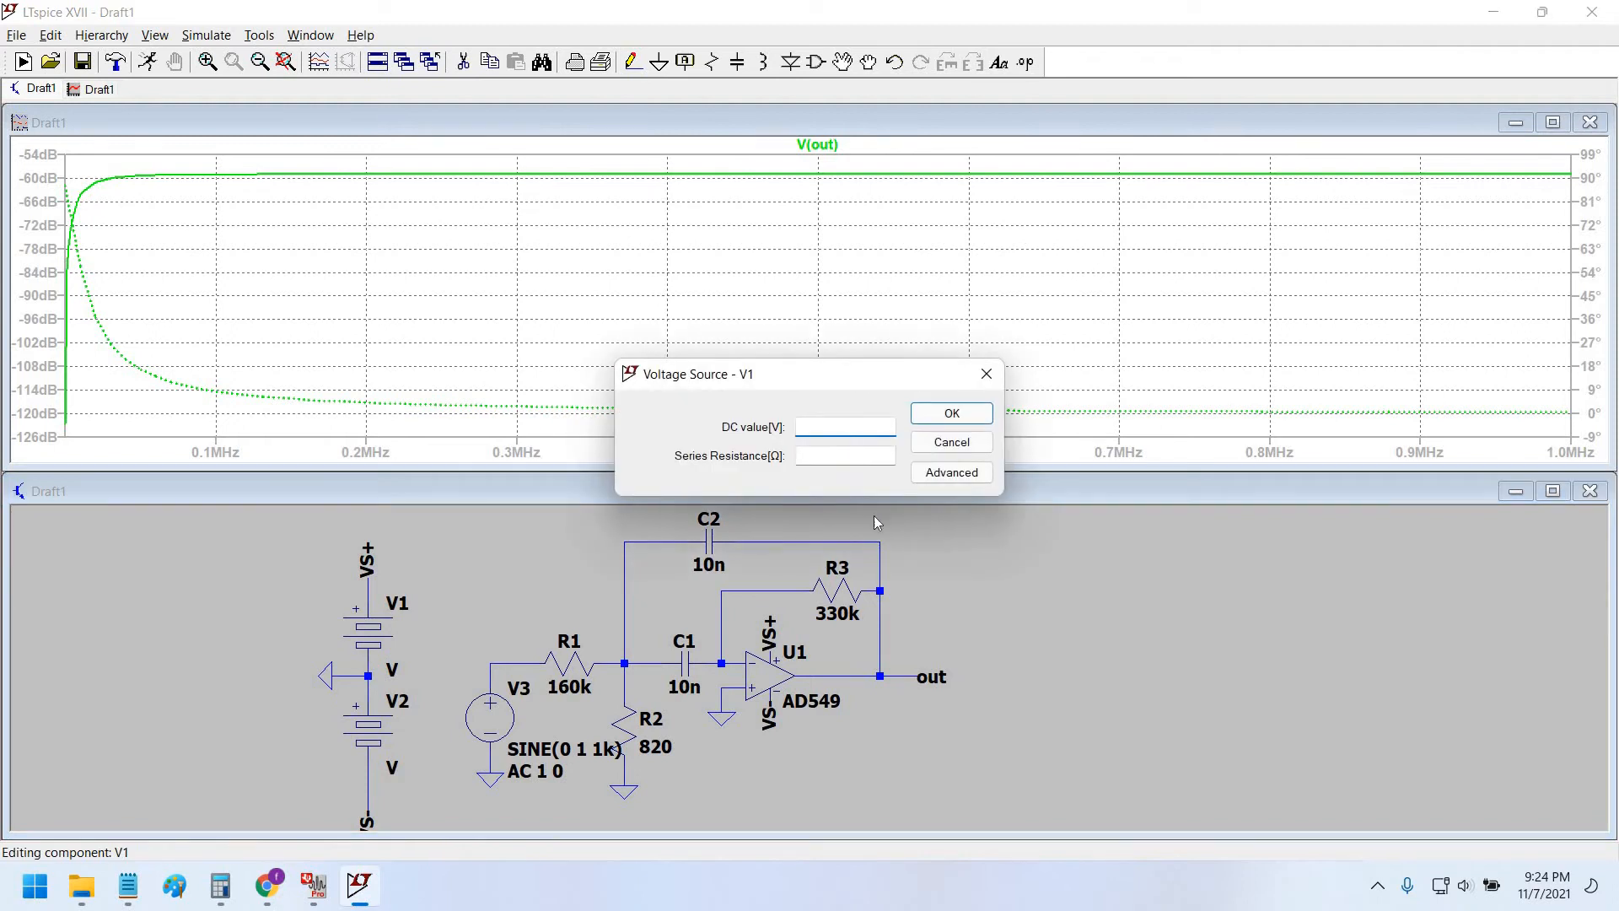
Bring up the AD549 datasheet in Chrome and scroll to its page 3 specifications.
click(270, 889)
click(363, 801)
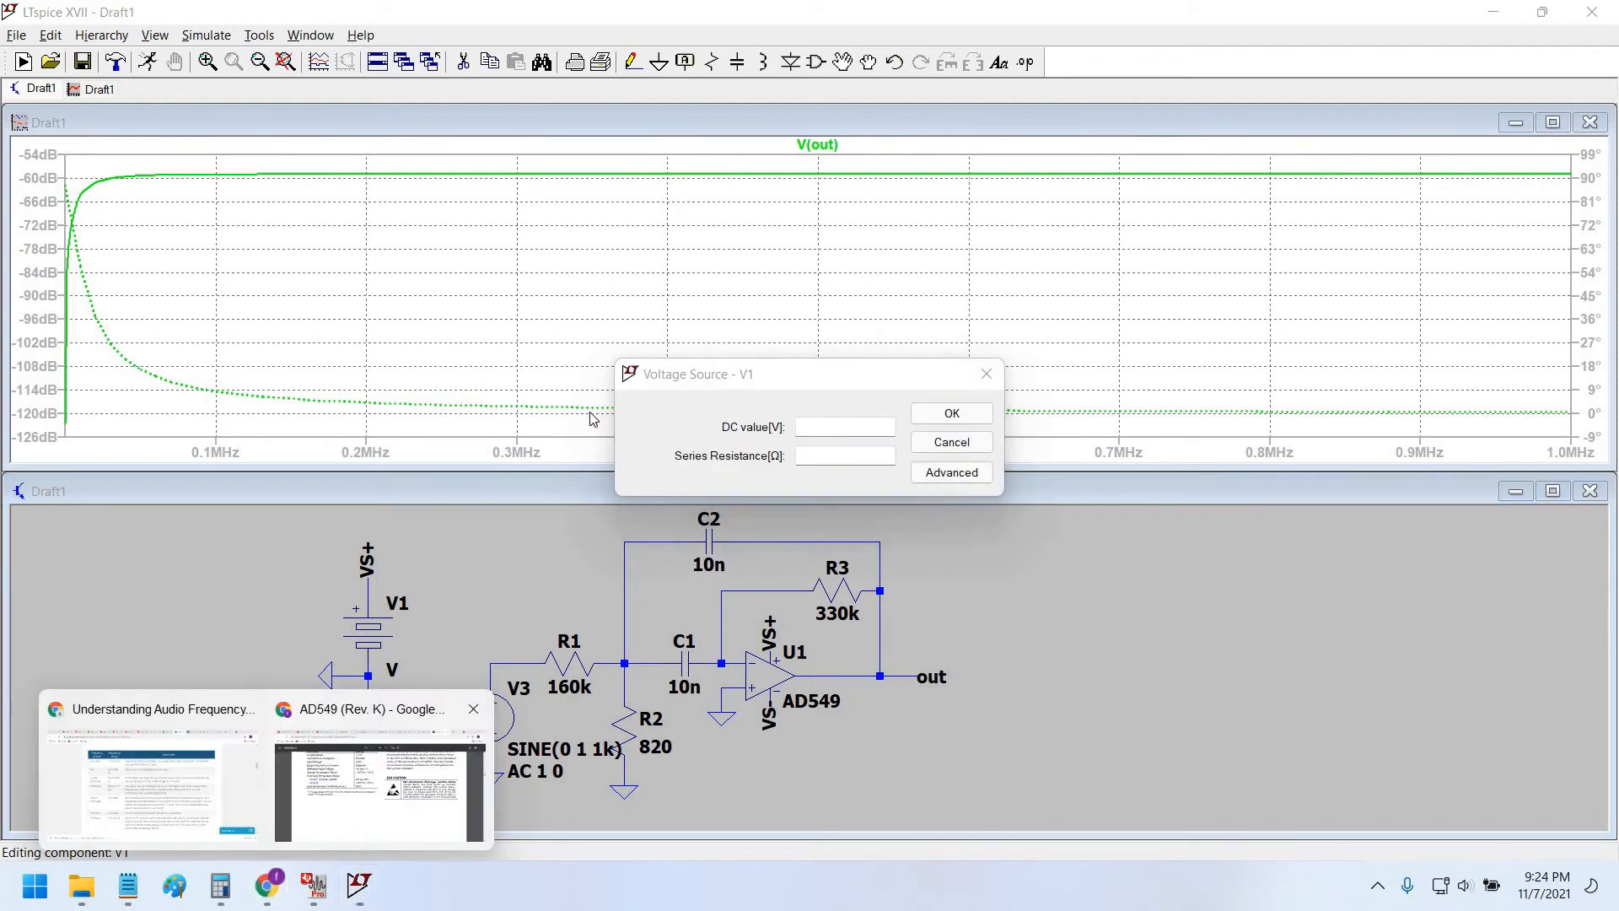
scroll(620, 470, up, 4)
scroll(622, 471, down, 1)
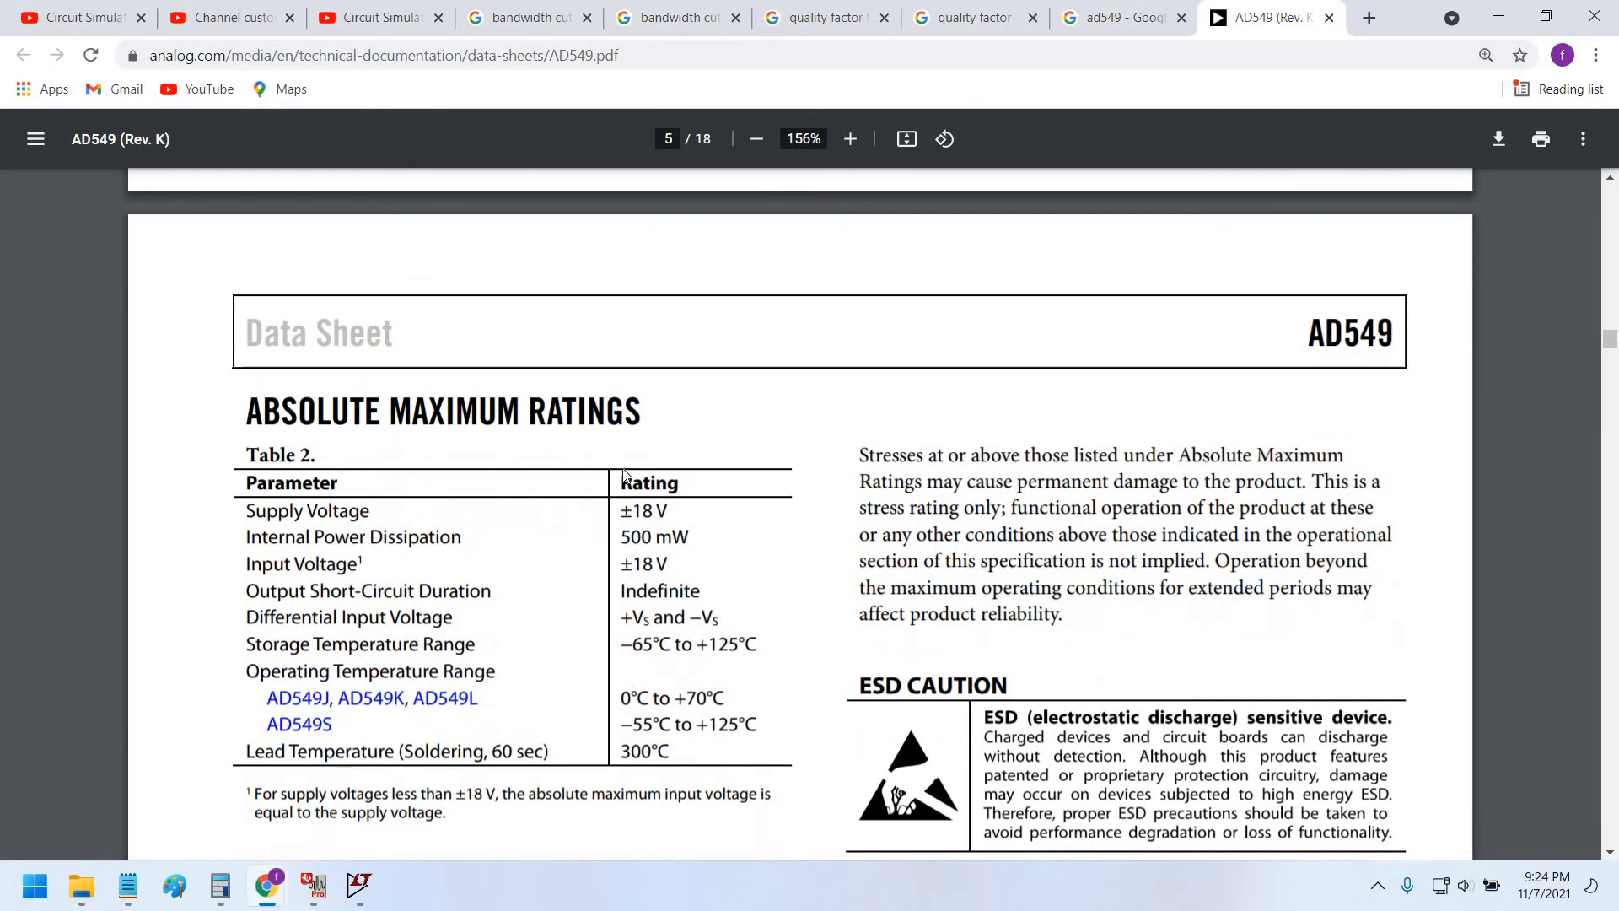
scroll(624, 472, up, 20)
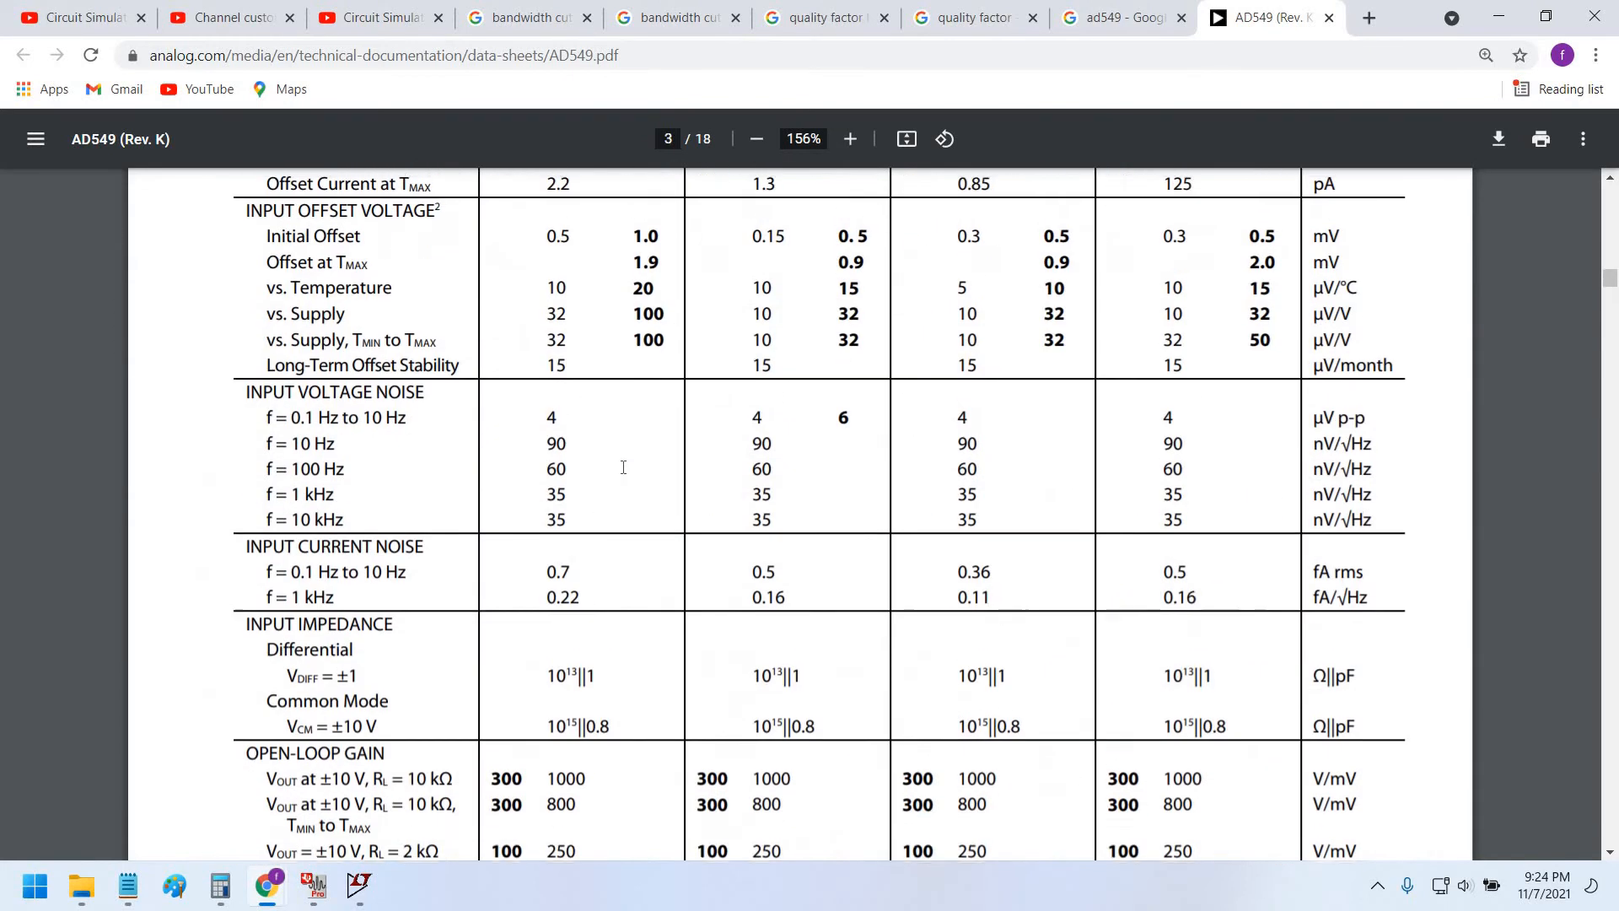
scroll(623, 467, up, 5)
Give supplies V1 and V2 a DC value of 15 V each.
click(1498, 16)
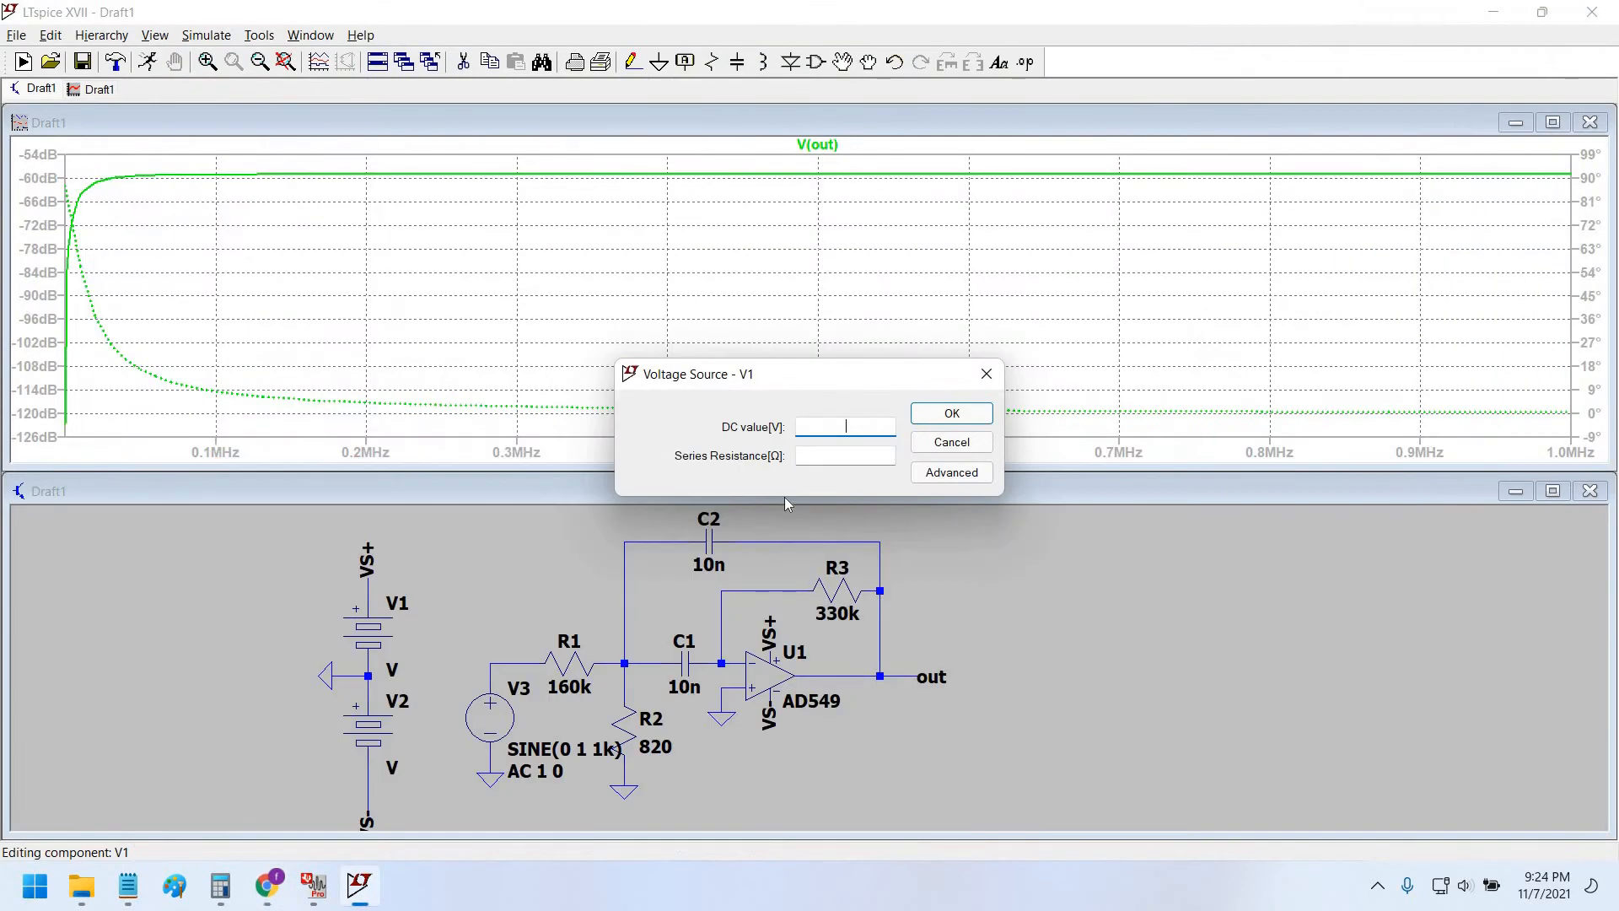
text(15)
key(Return)
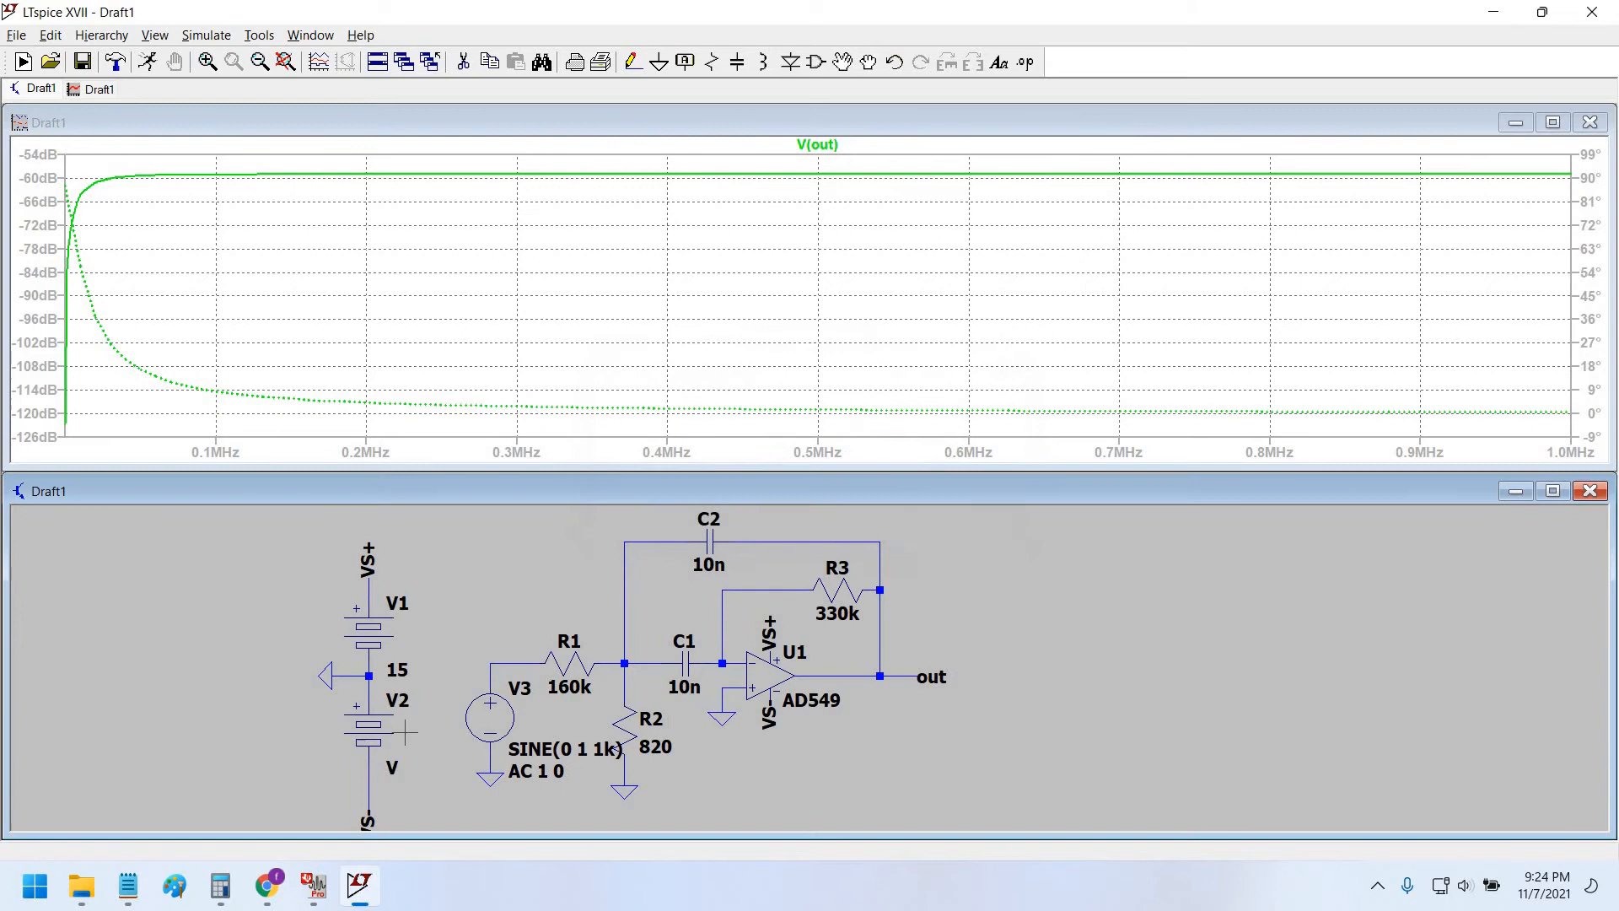
right_click(445, 767)
text(15)
key(Return)
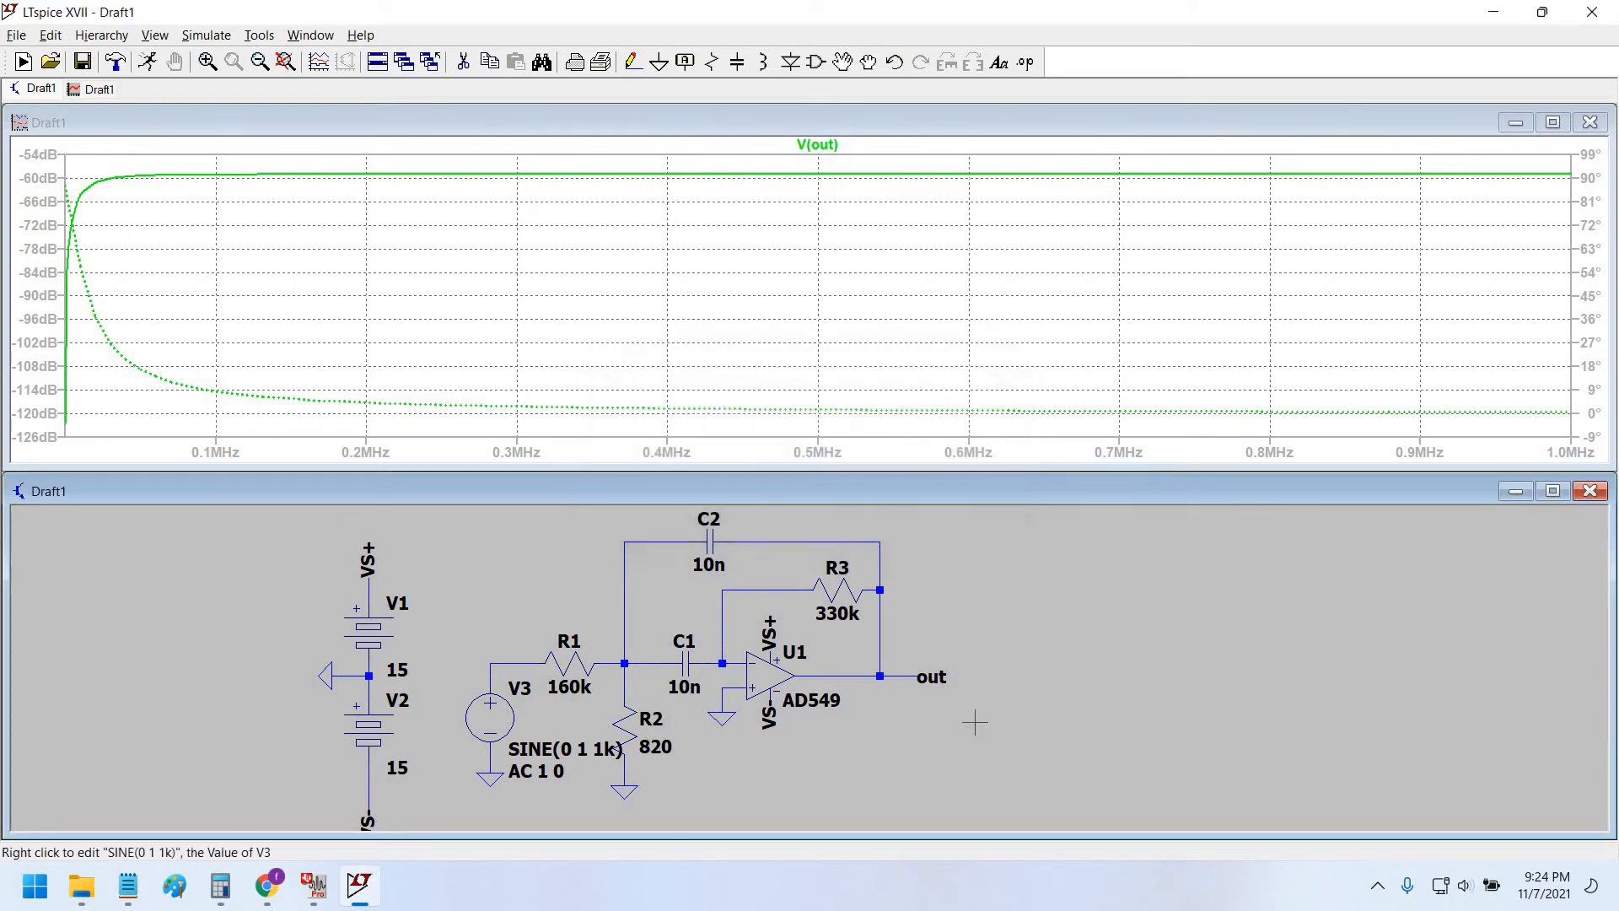
Zoom and pan the schematic to frame the whole bandpass circuit.
scroll(963, 686, down, 3)
drag(434, 664, 429, 631)
scroll(429, 631, up, 1)
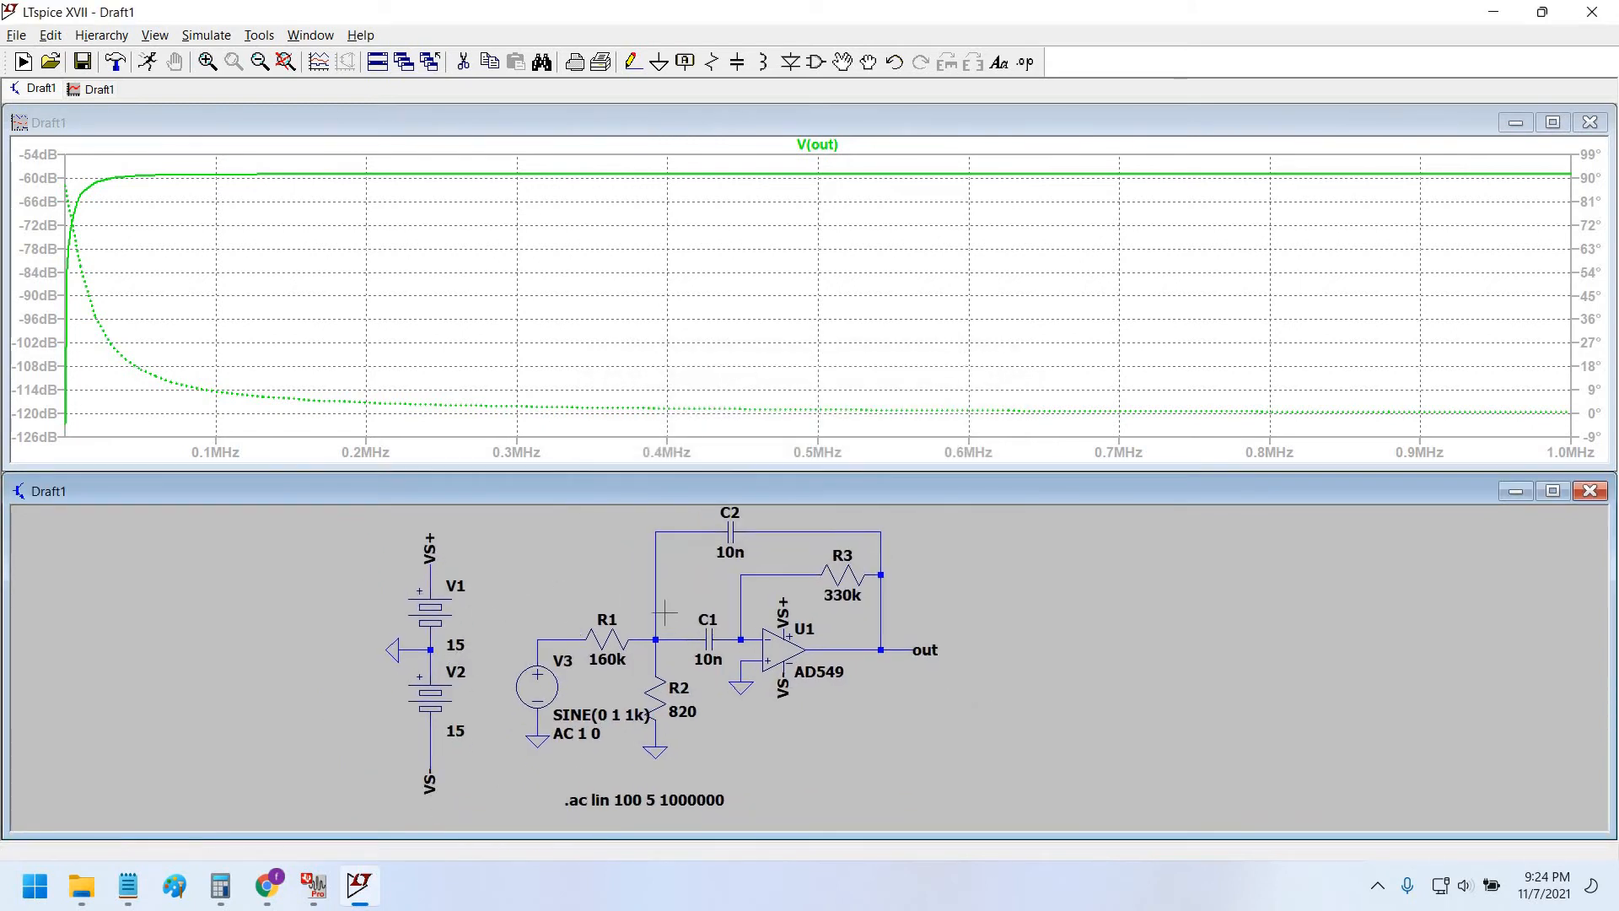
drag(665, 612, 608, 627)
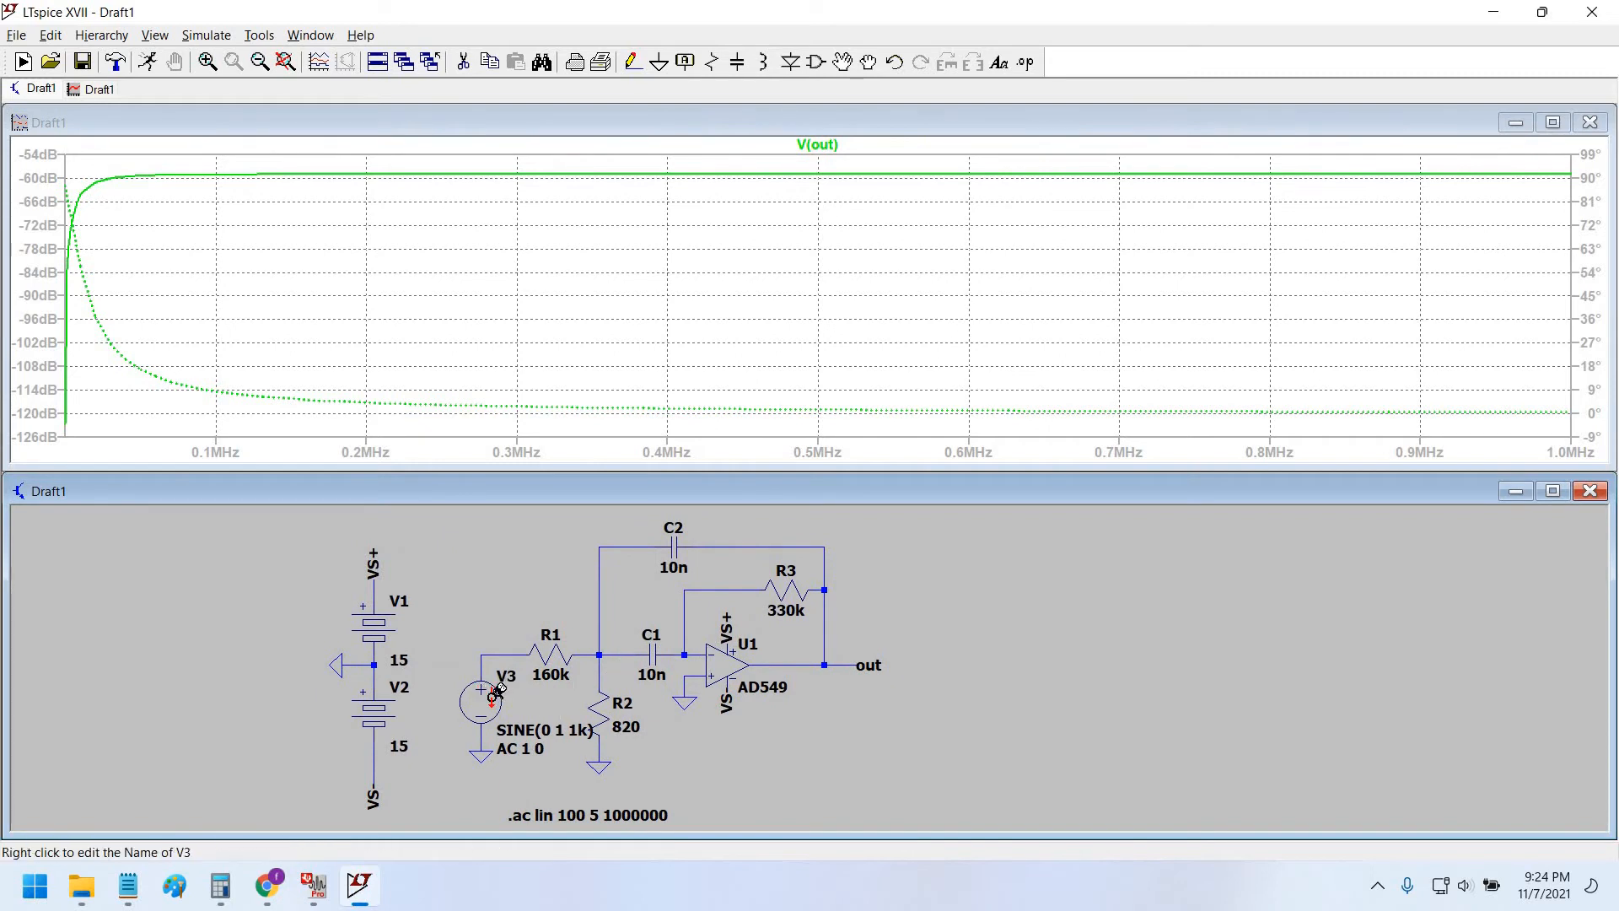
drag(821, 666, 820, 676)
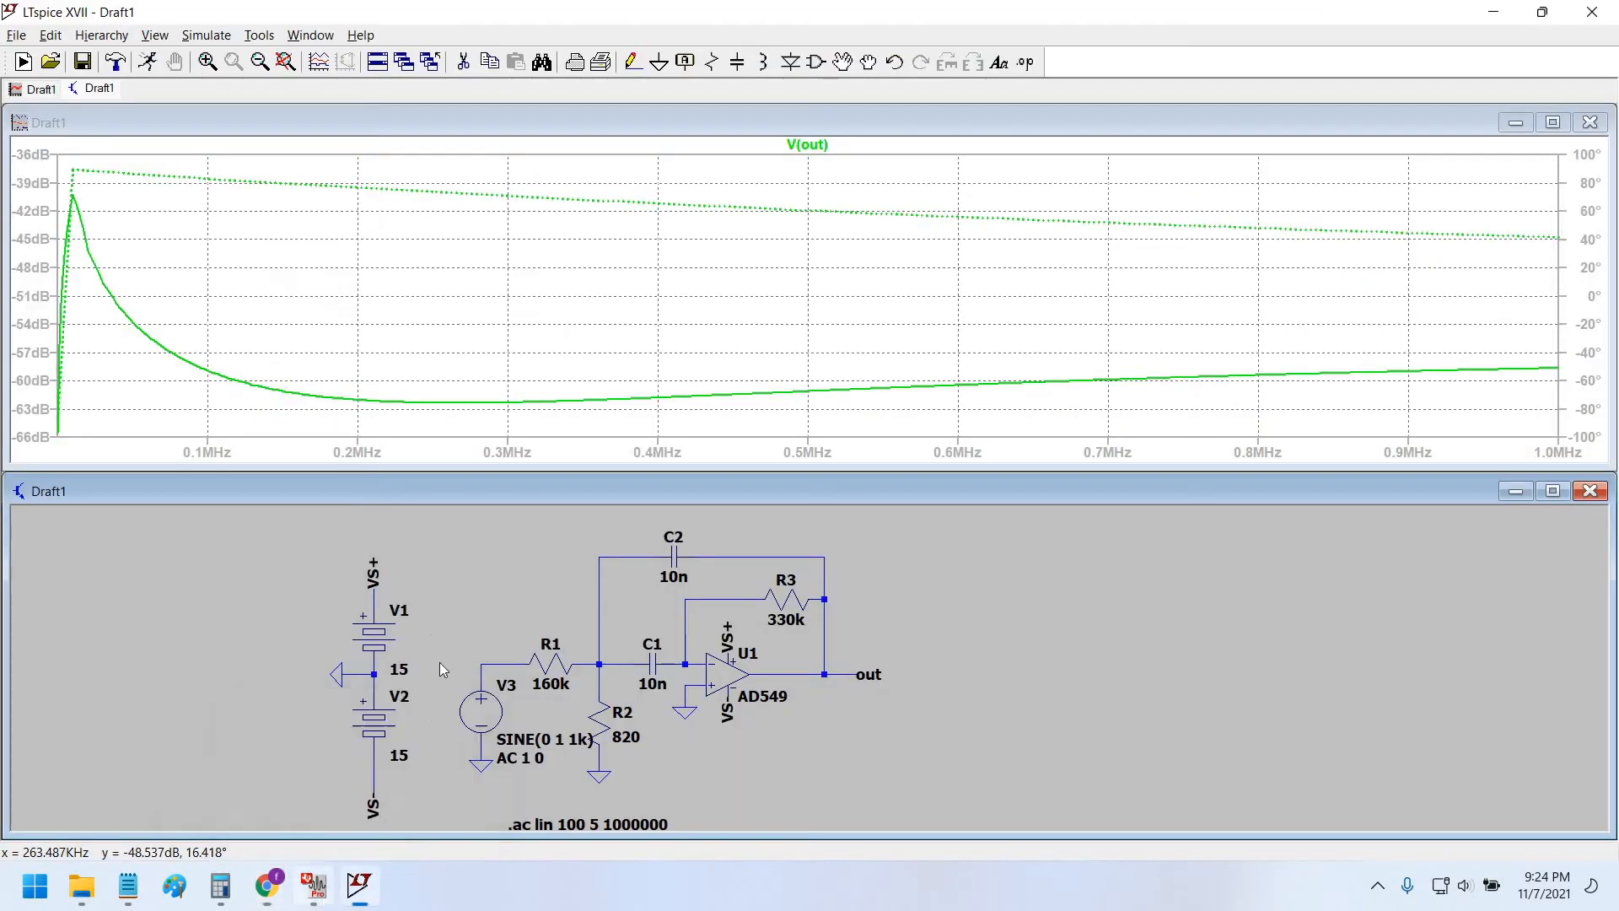
Compare with FilterPro, then autorange the V(out) plot's vertical axis.
click(314, 886)
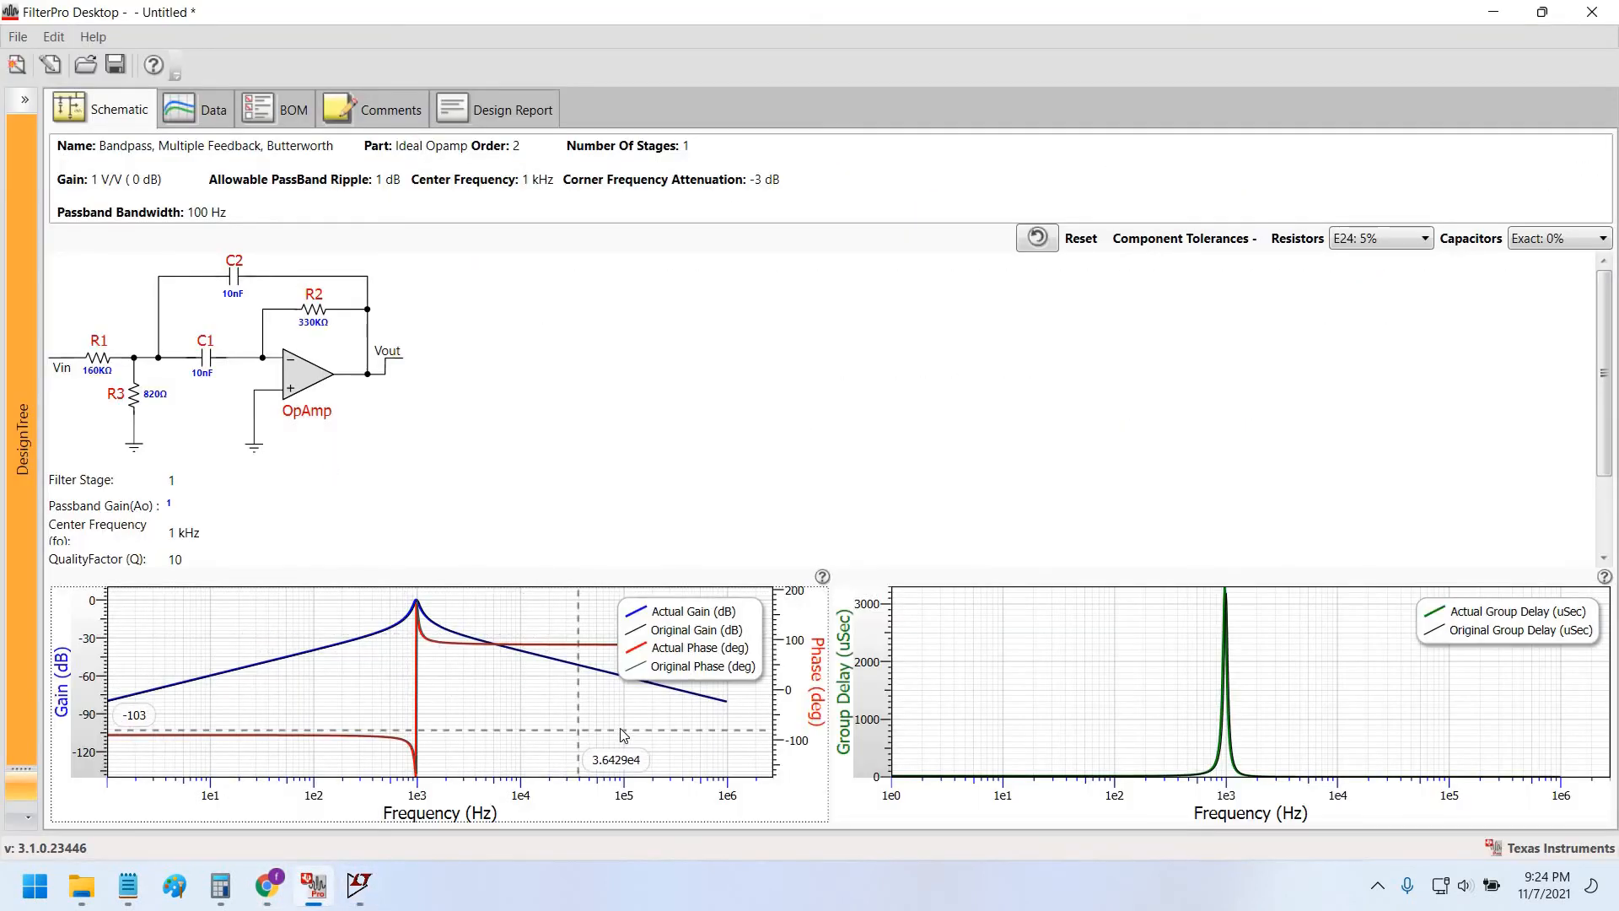
click(1498, 10)
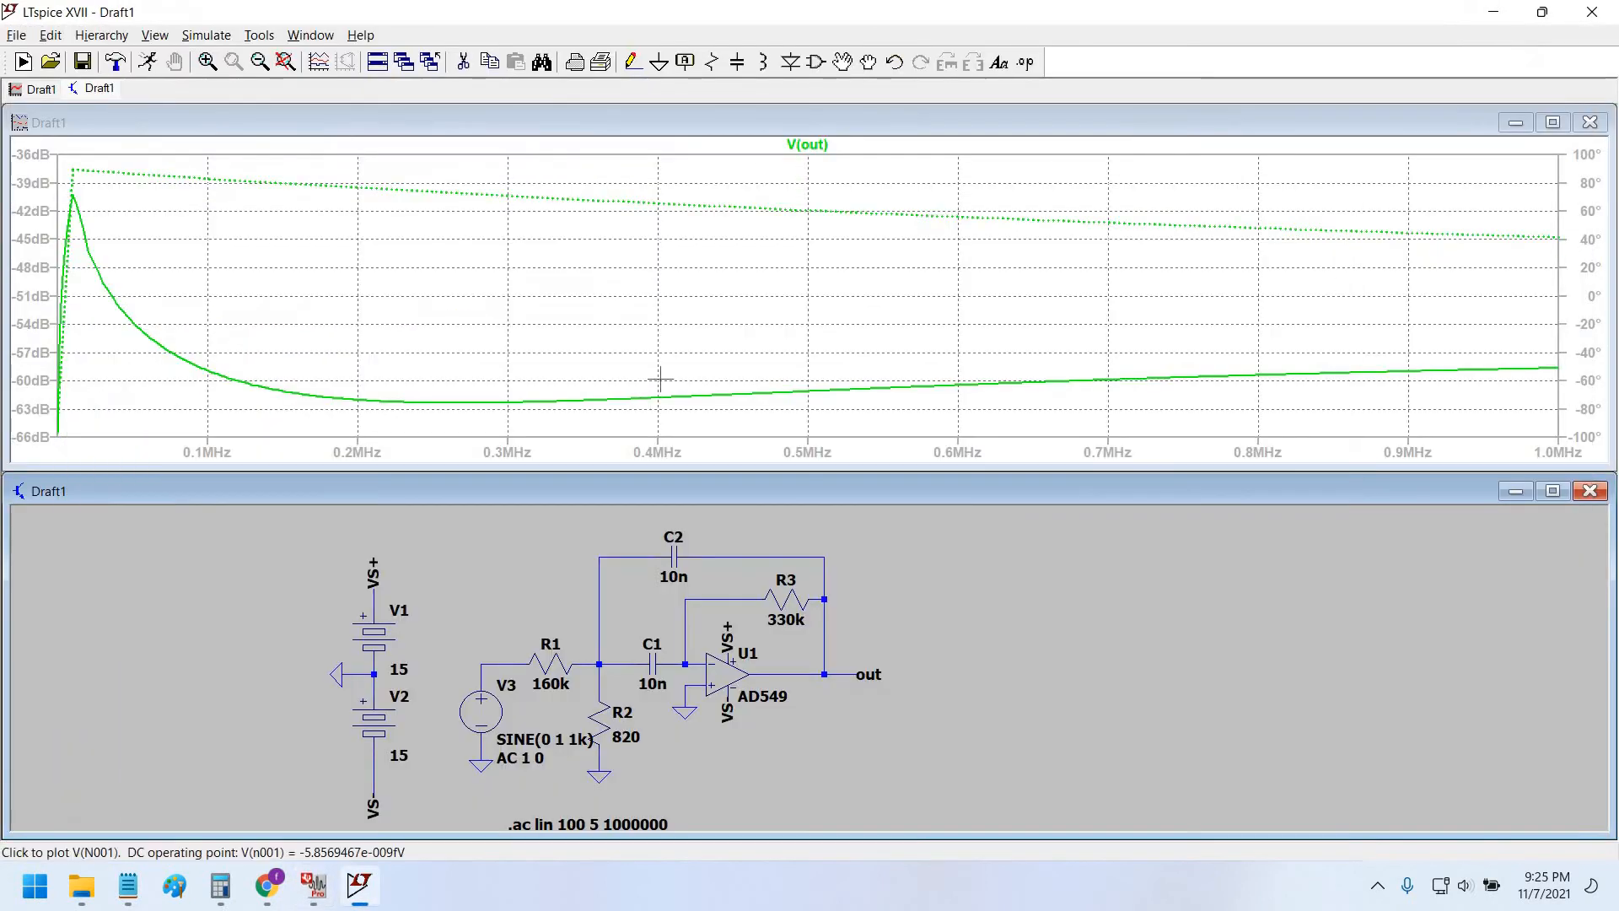
right_click(541, 314)
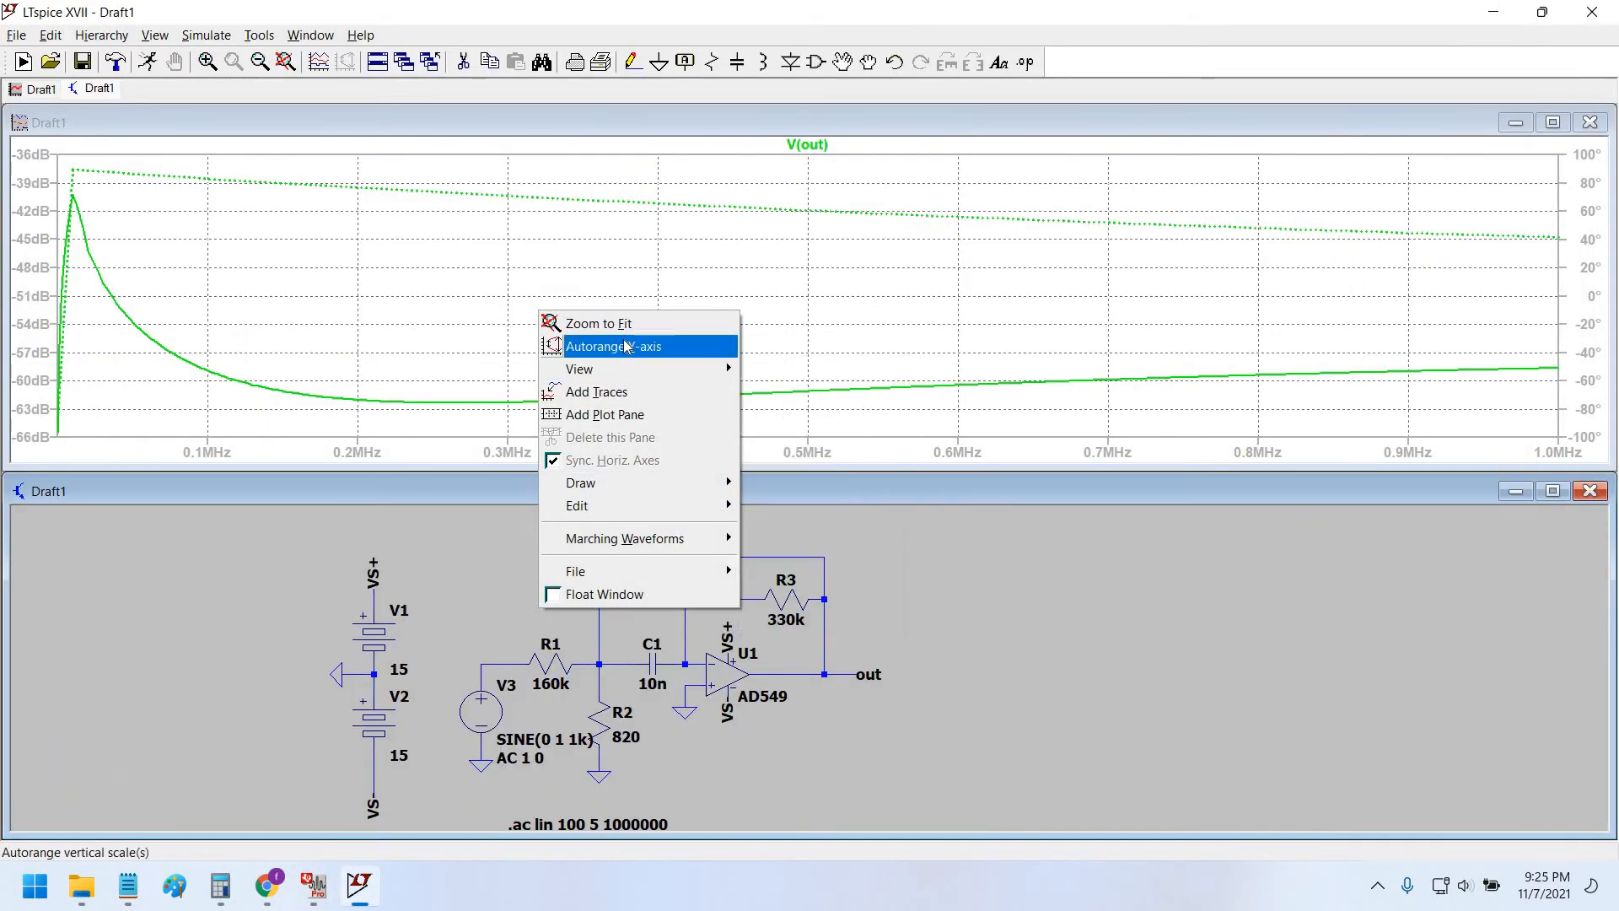
click(625, 343)
Zoom the plot into its low-frequency end, 0–88 KHz.
right_click(531, 307)
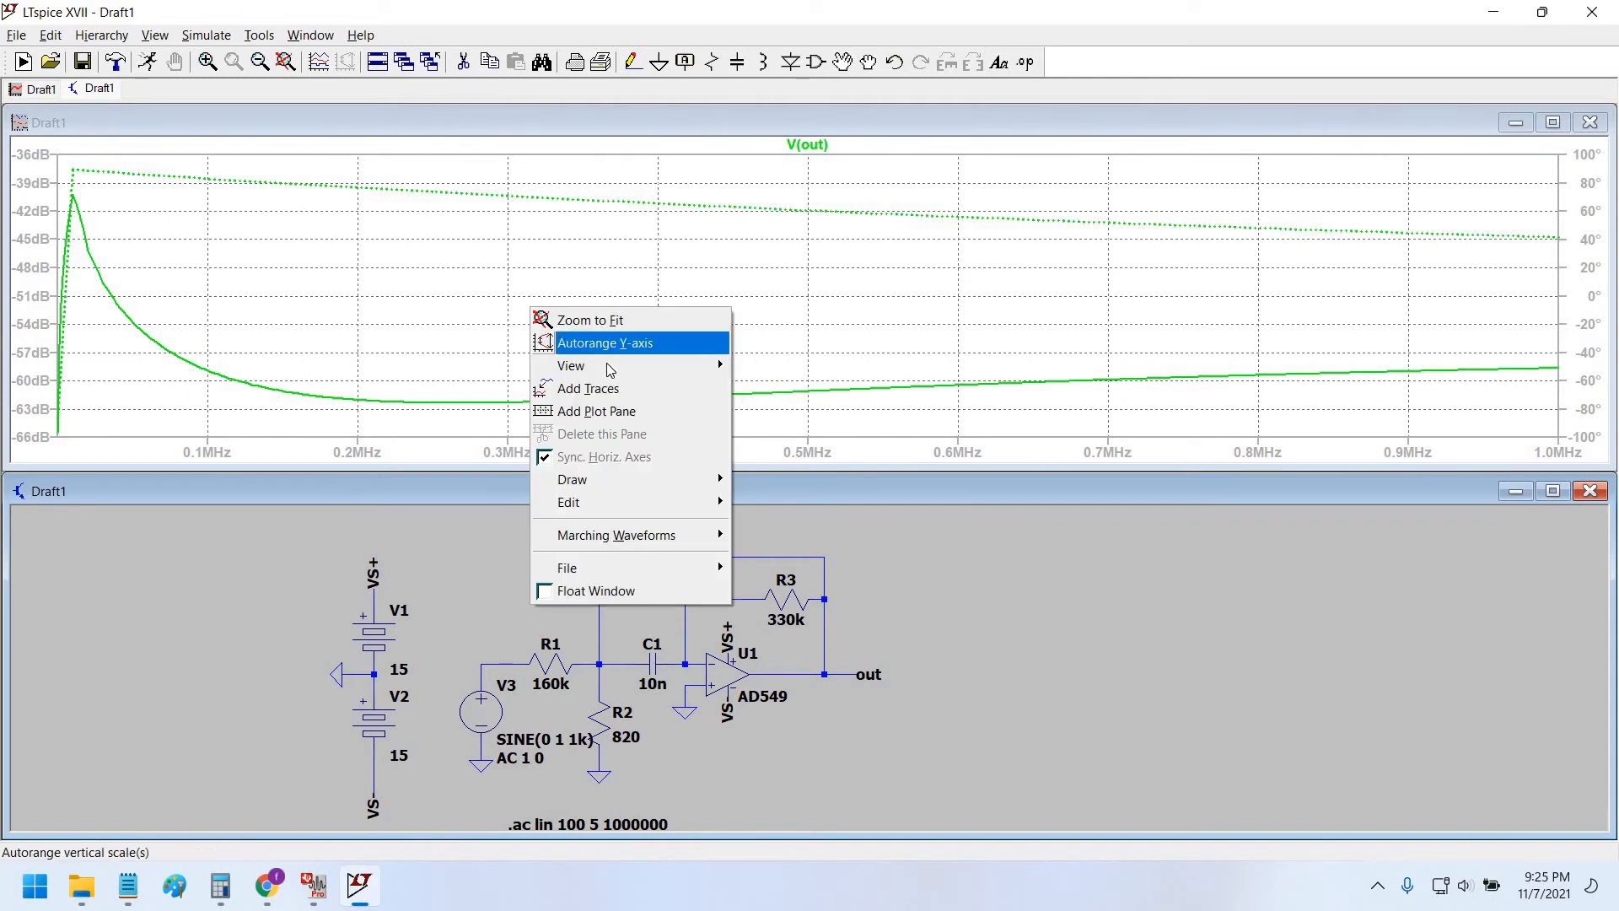
mouse_move(572, 479)
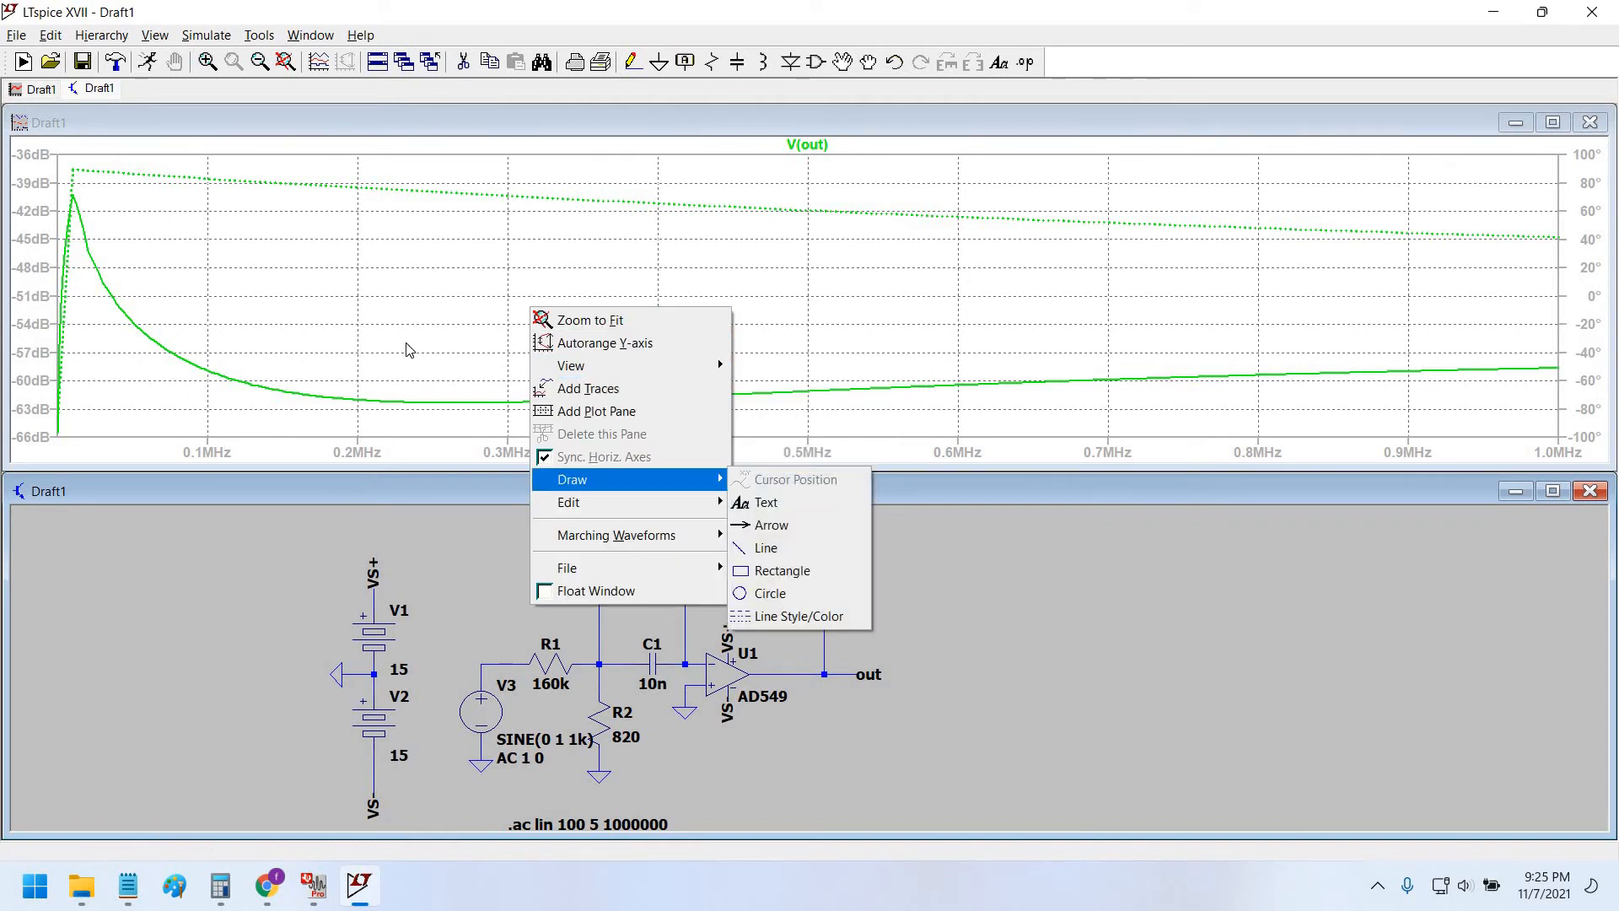
click(224, 217)
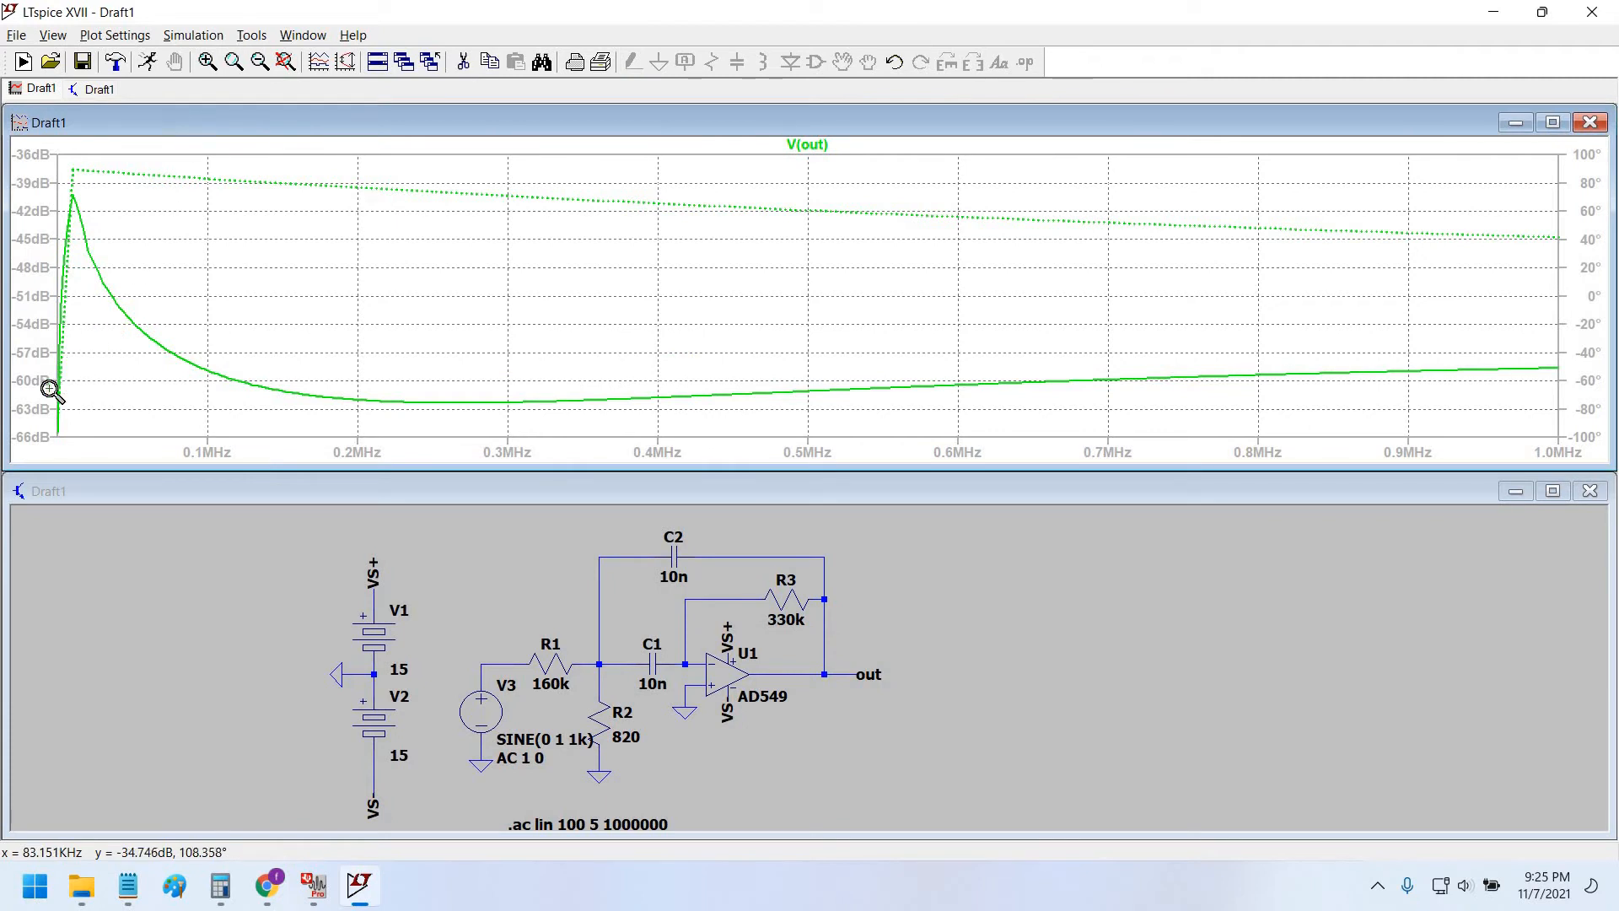
drag(51, 389, 39, 442)
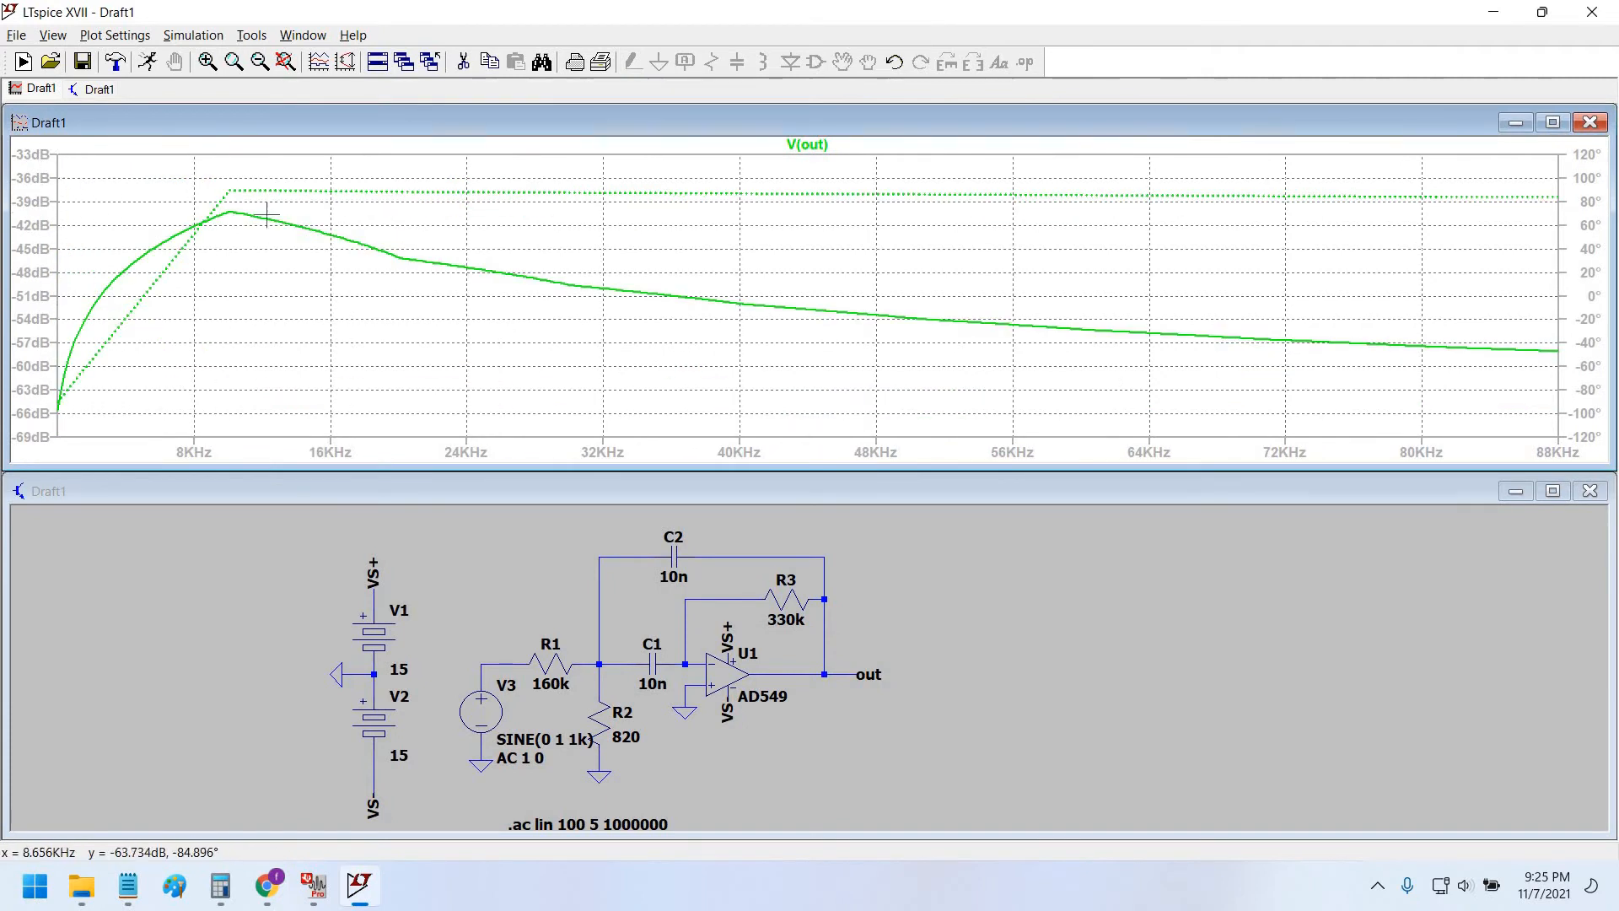
Attach Cursor 1 to V(out), drag it toward the 10 KHz peak, and position its readout.
click(807, 144)
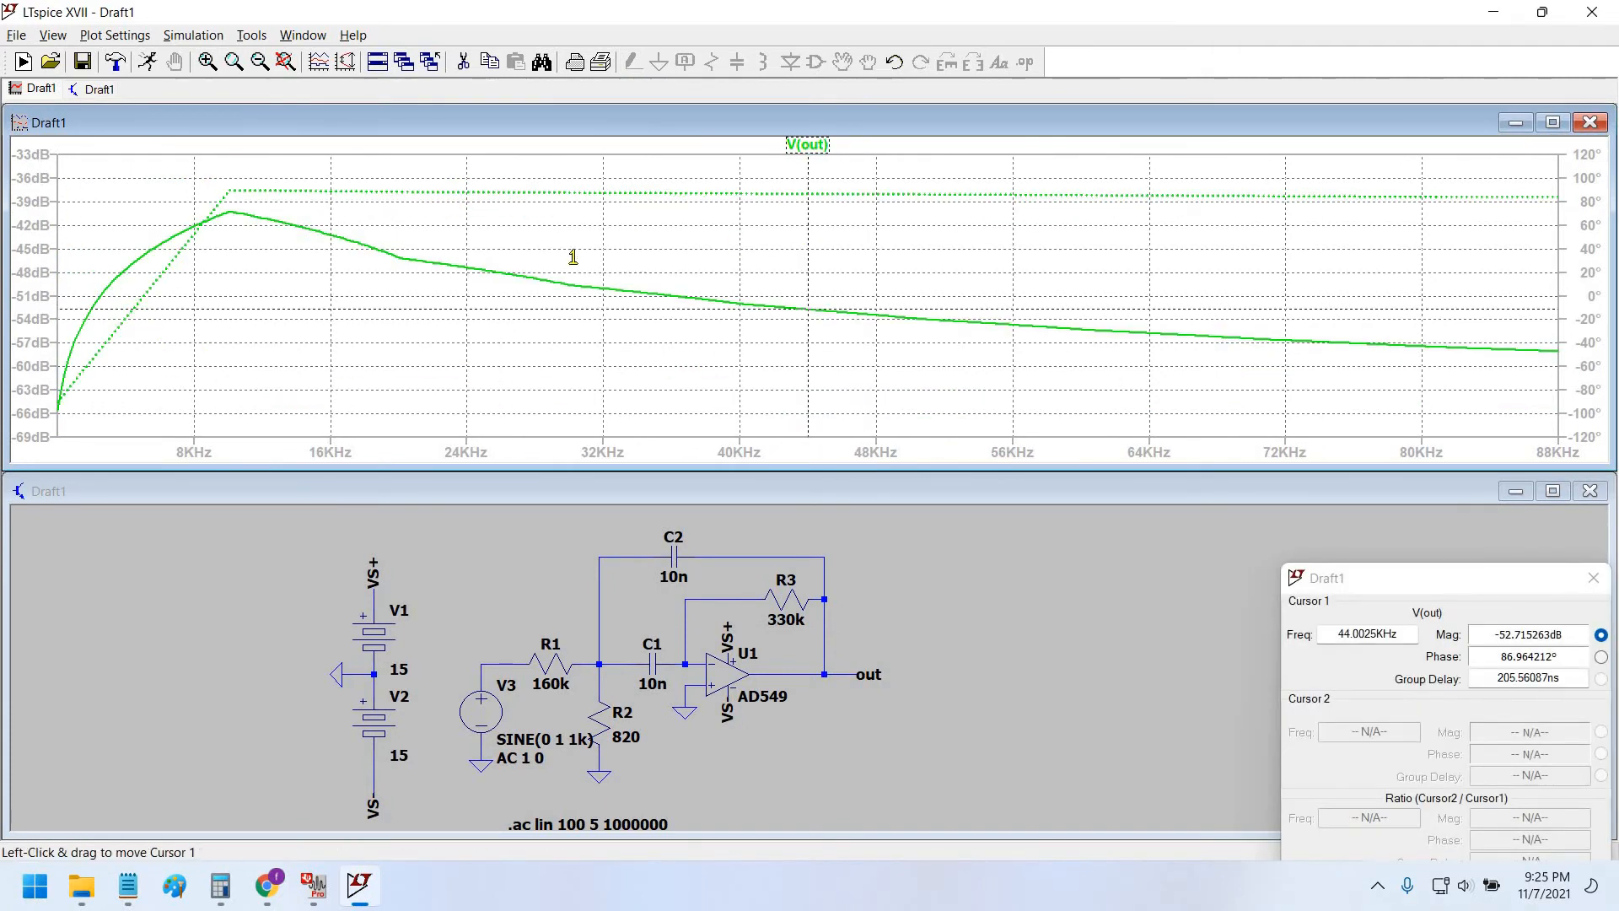
drag(573, 257, 233, 259)
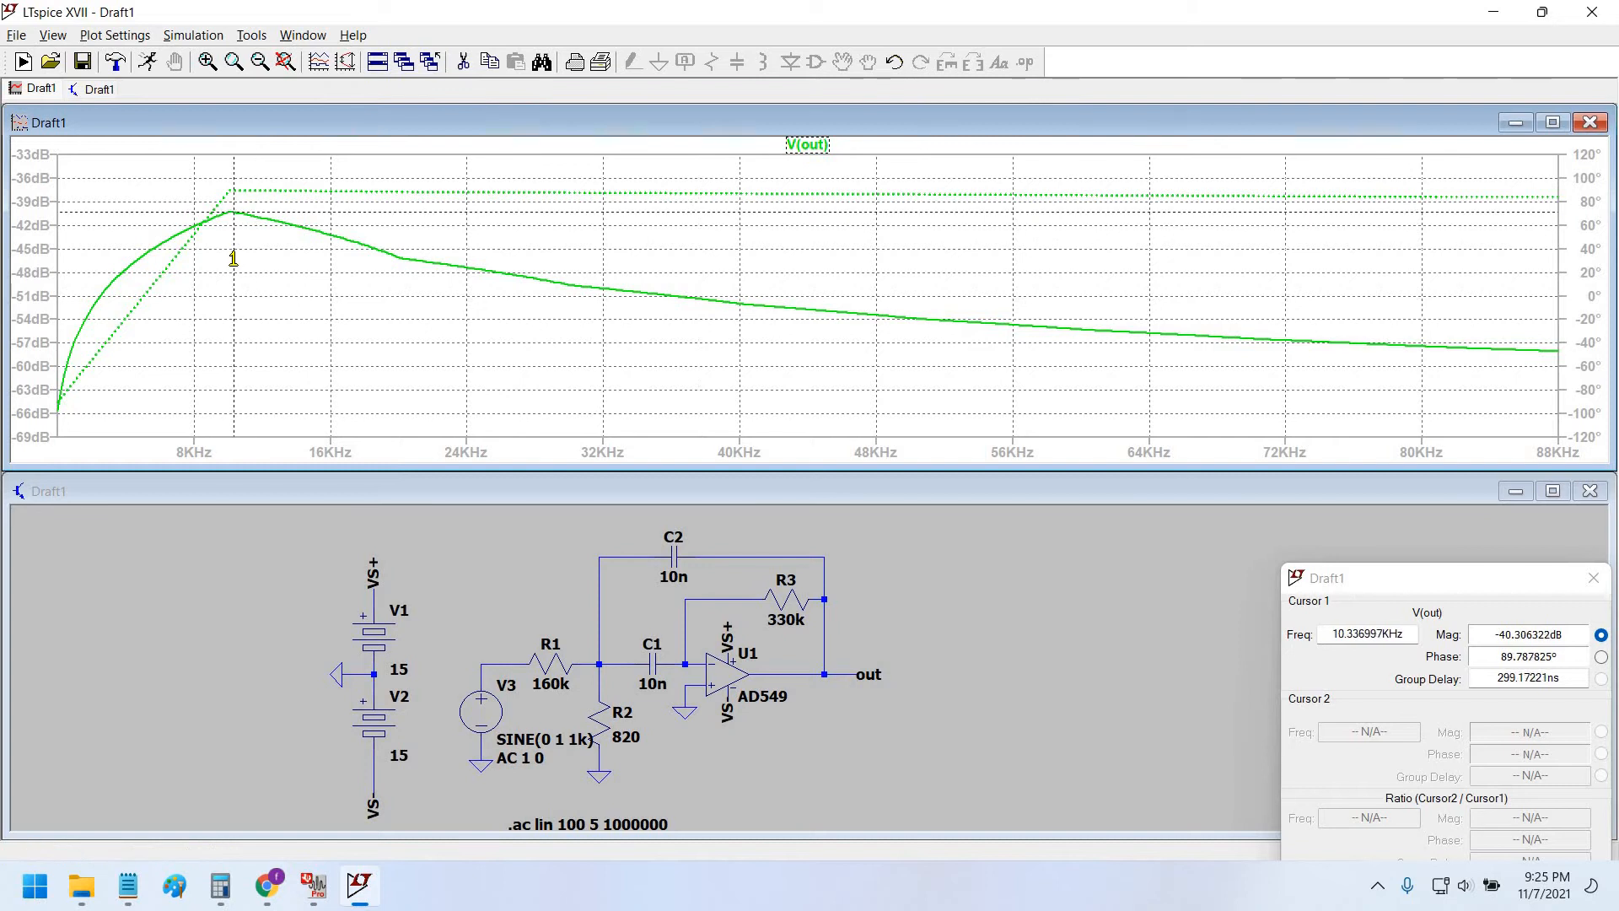
drag(1345, 577, 995, 290)
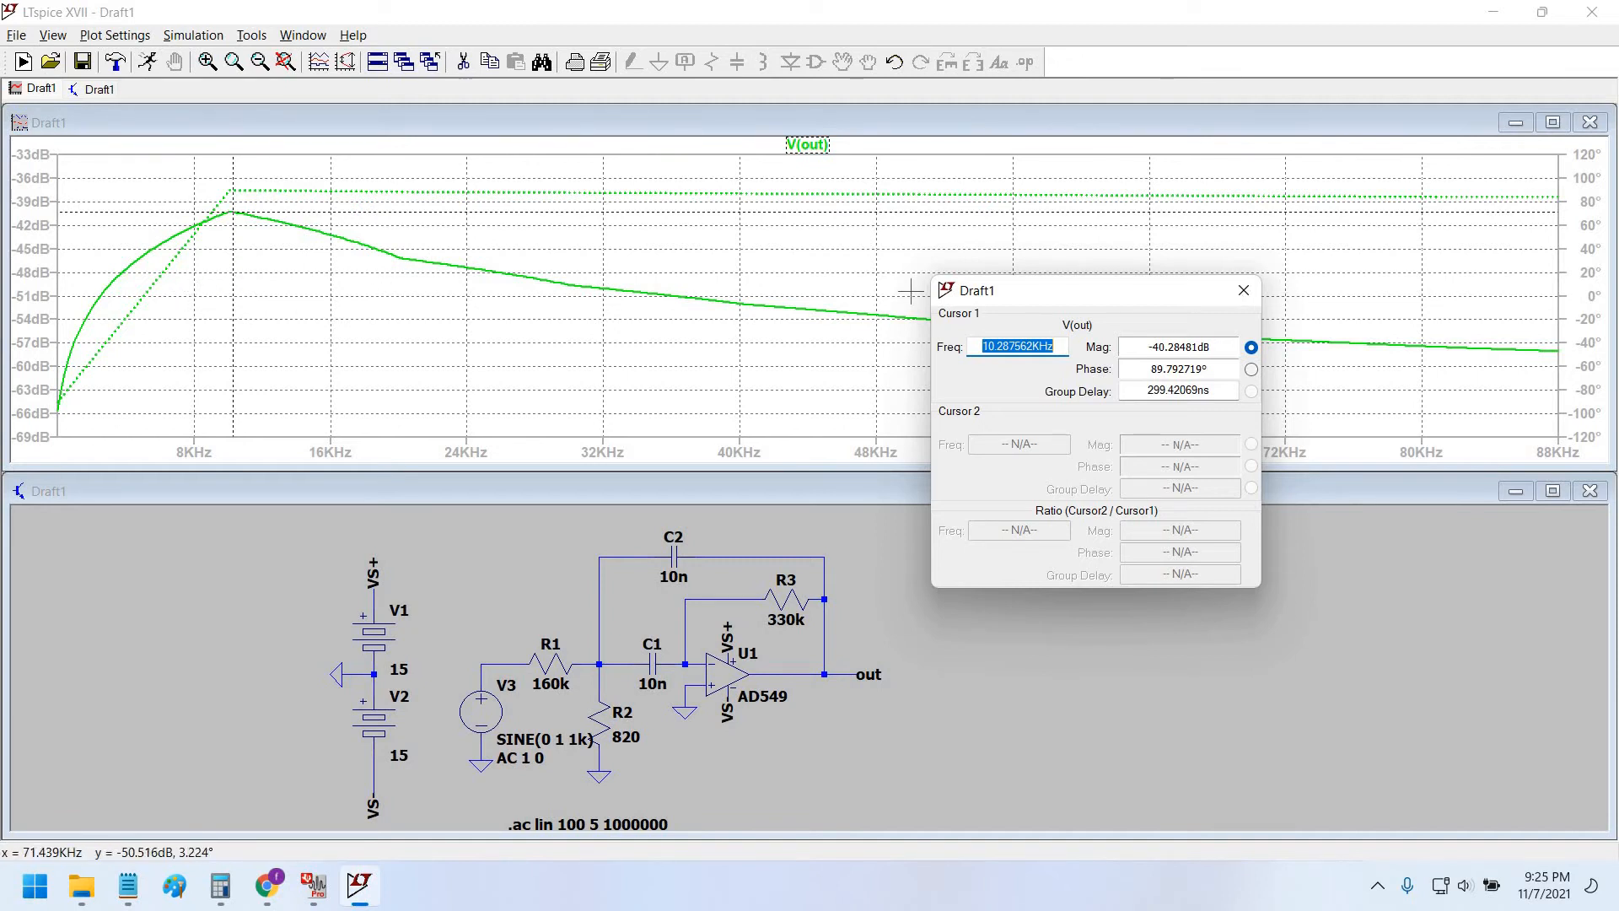
click(1243, 290)
Re-place the V(out) cursor and slide it along the trace, reading -42.15 dB at 14.14 KHz.
click(807, 144)
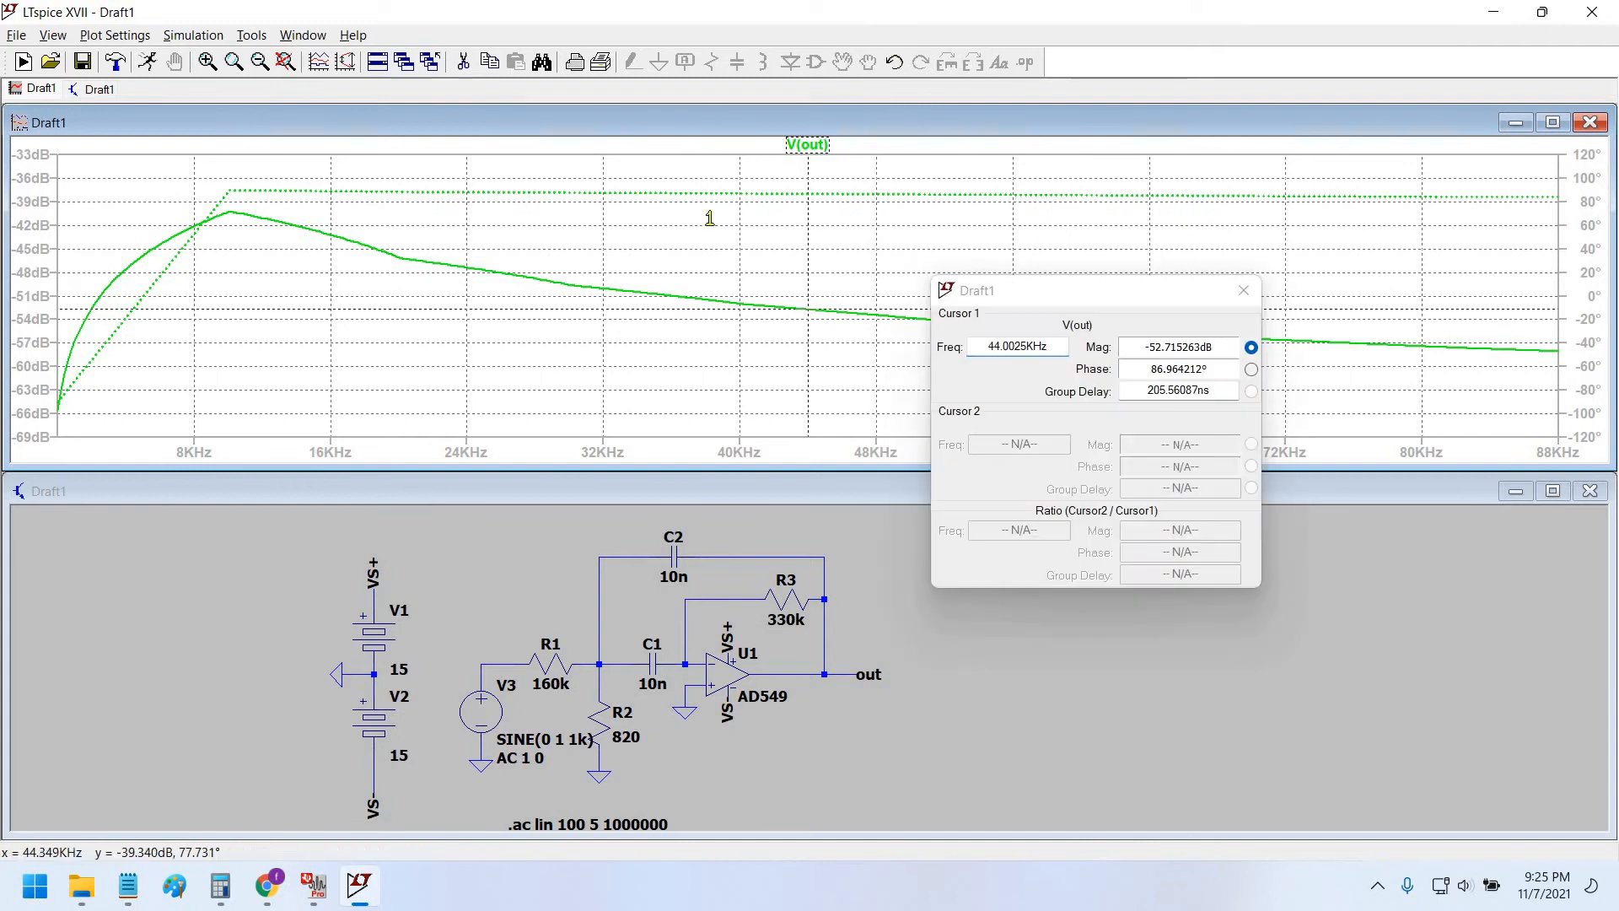
mouse_move(708, 217)
mouse_down()
mouse_move(216, 236)
mouse_move(245, 224)
mouse_move(76, 260)
mouse_up()
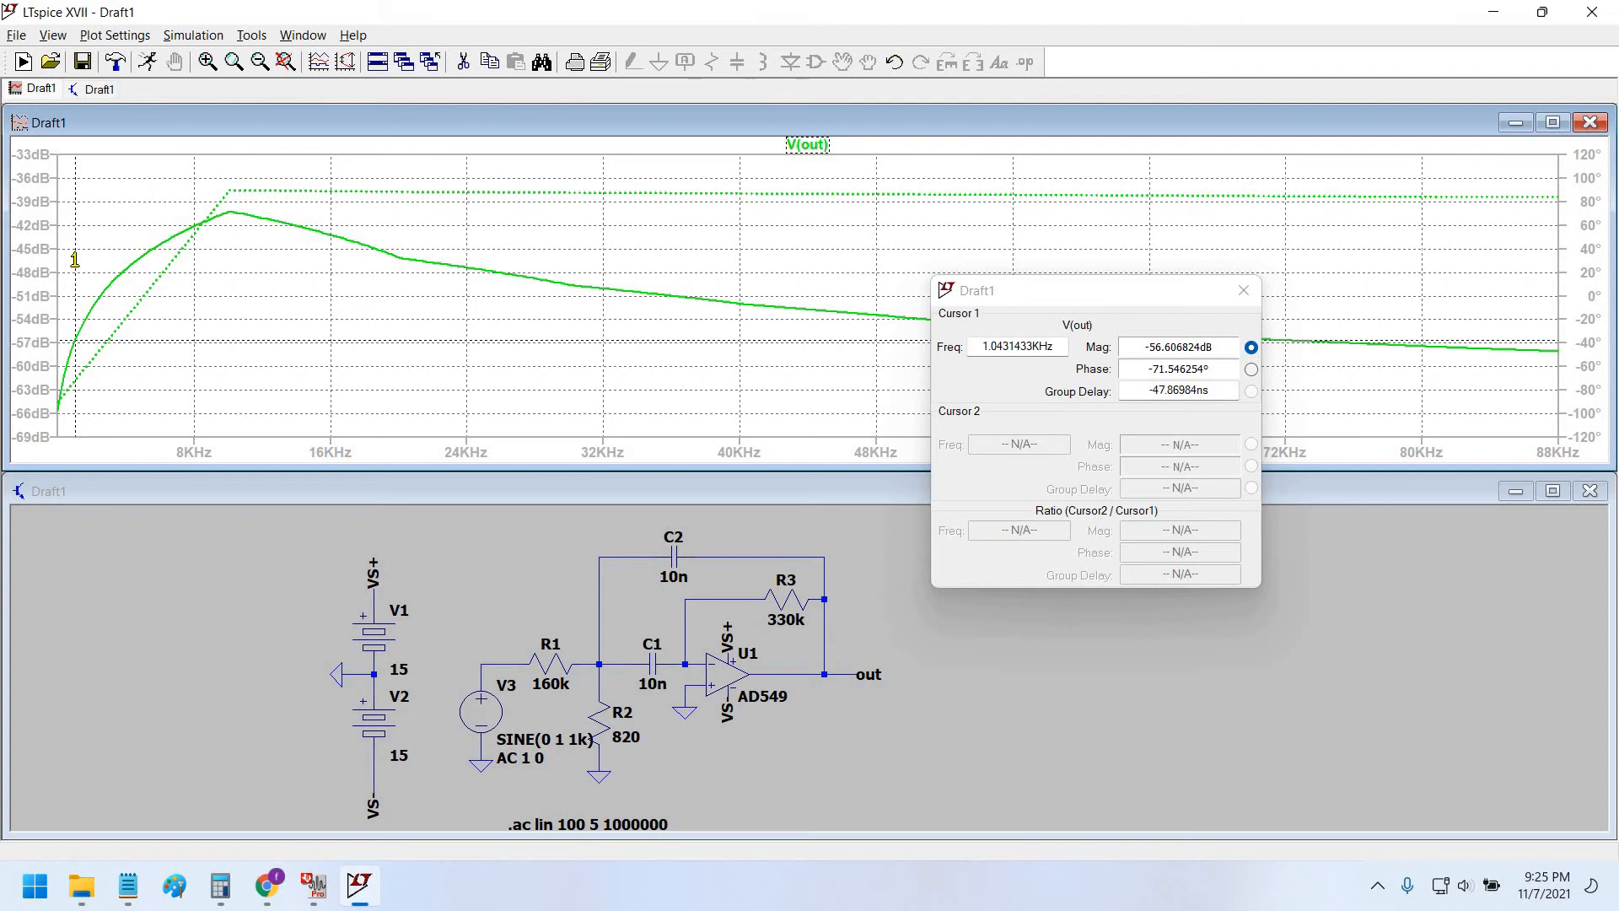
mouse_move(76, 260)
mouse_down()
mouse_move(126, 247)
mouse_move(221, 262)
mouse_up()
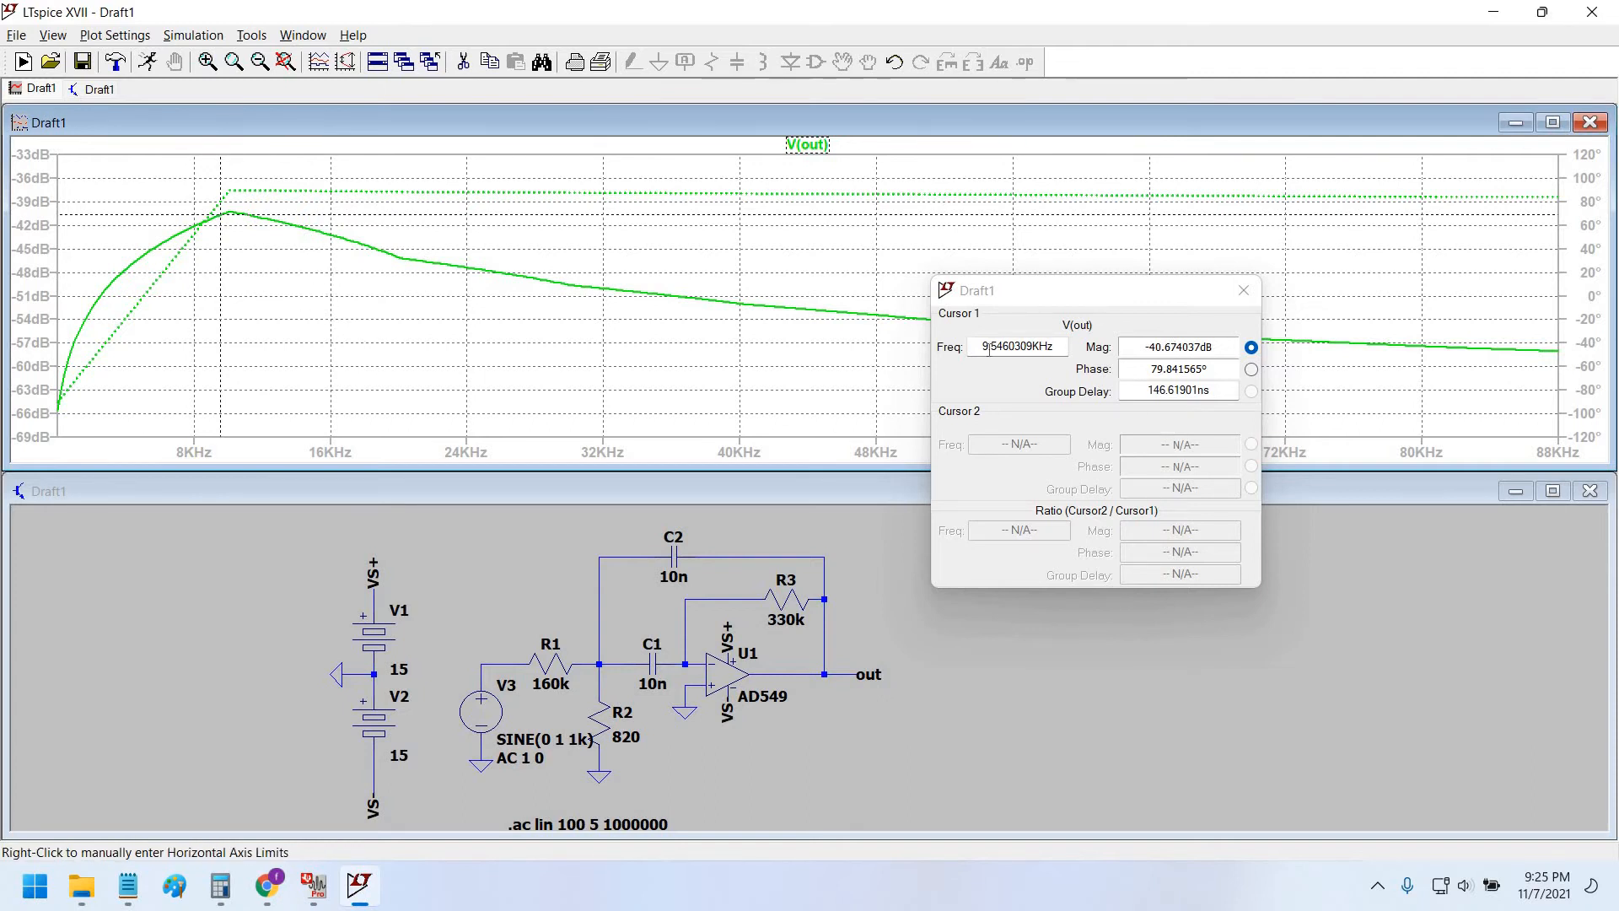
double_click(1010, 344)
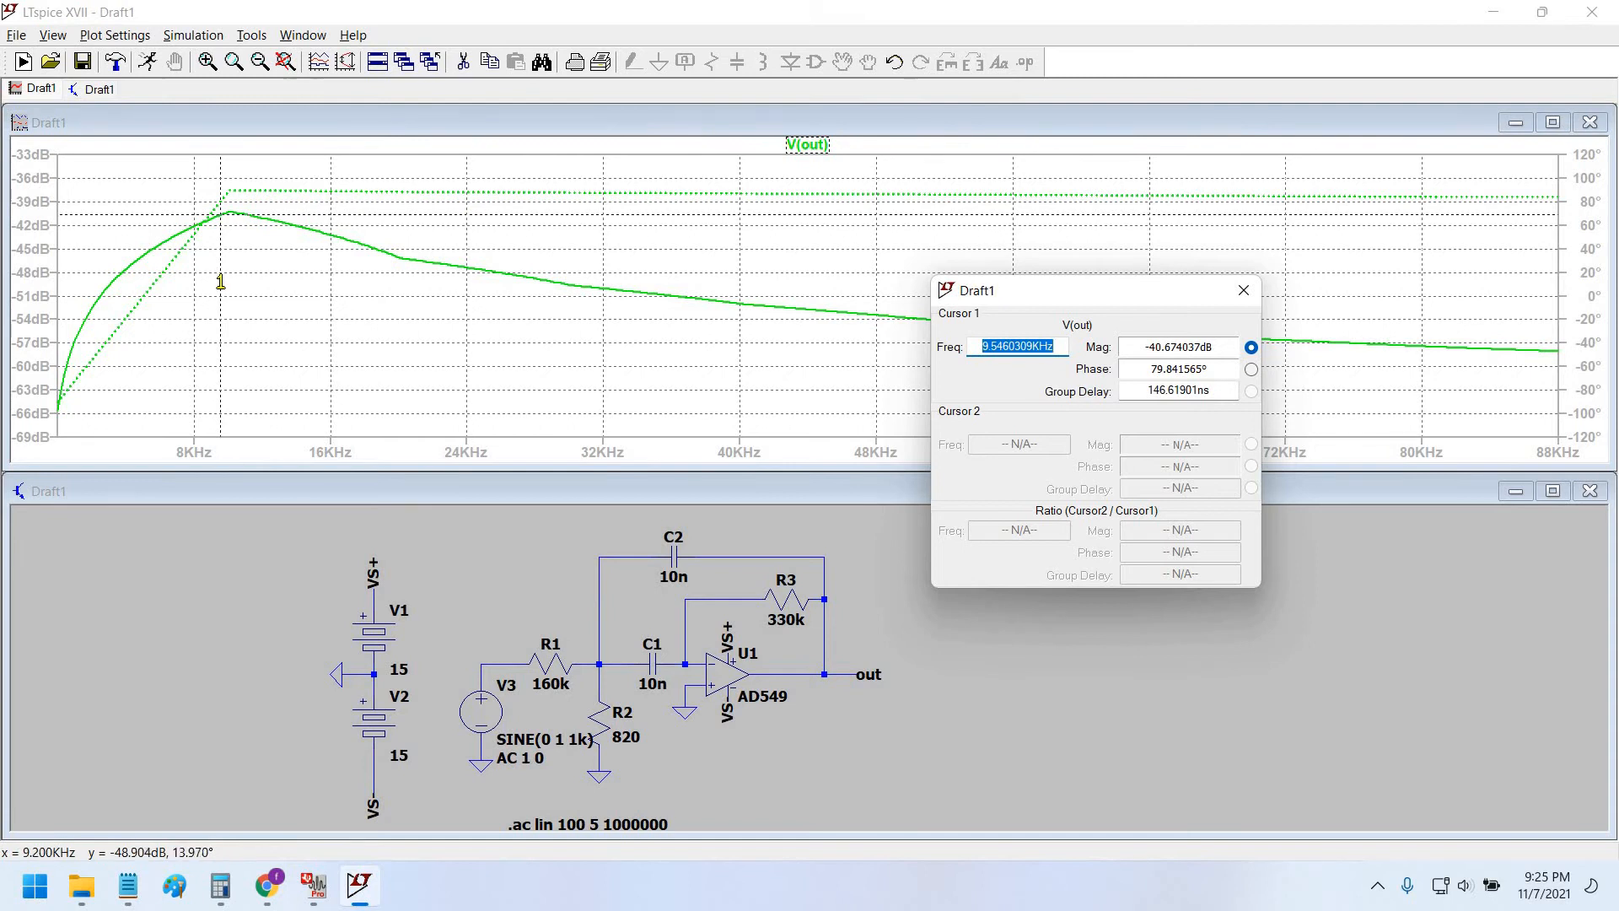
drag(219, 284, 75, 348)
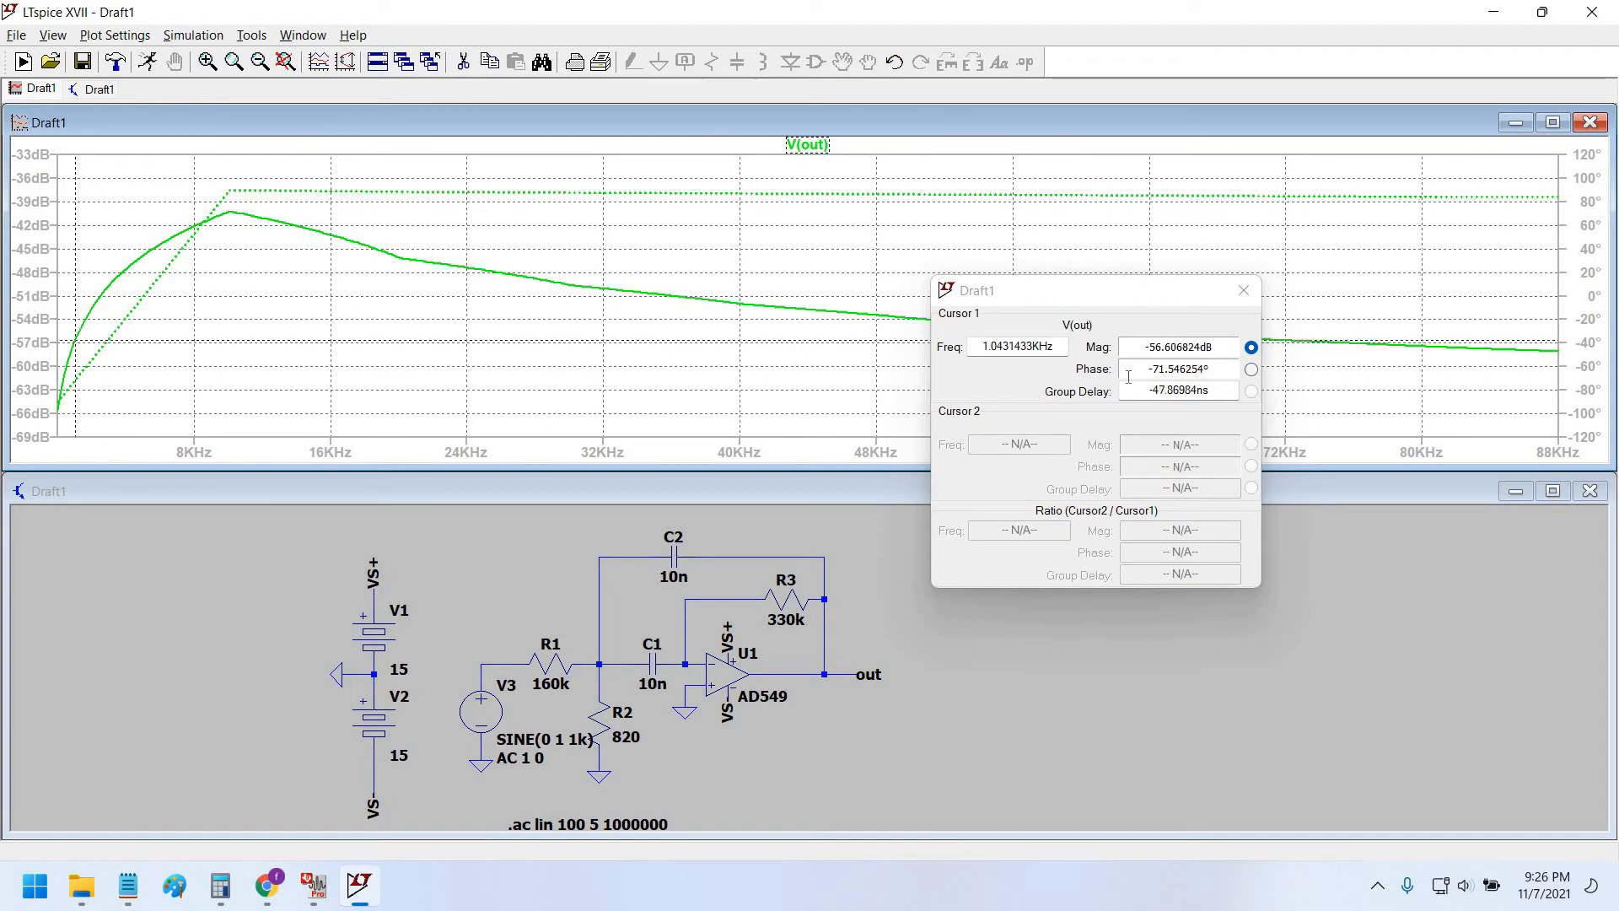
drag(1157, 349, 1147, 365)
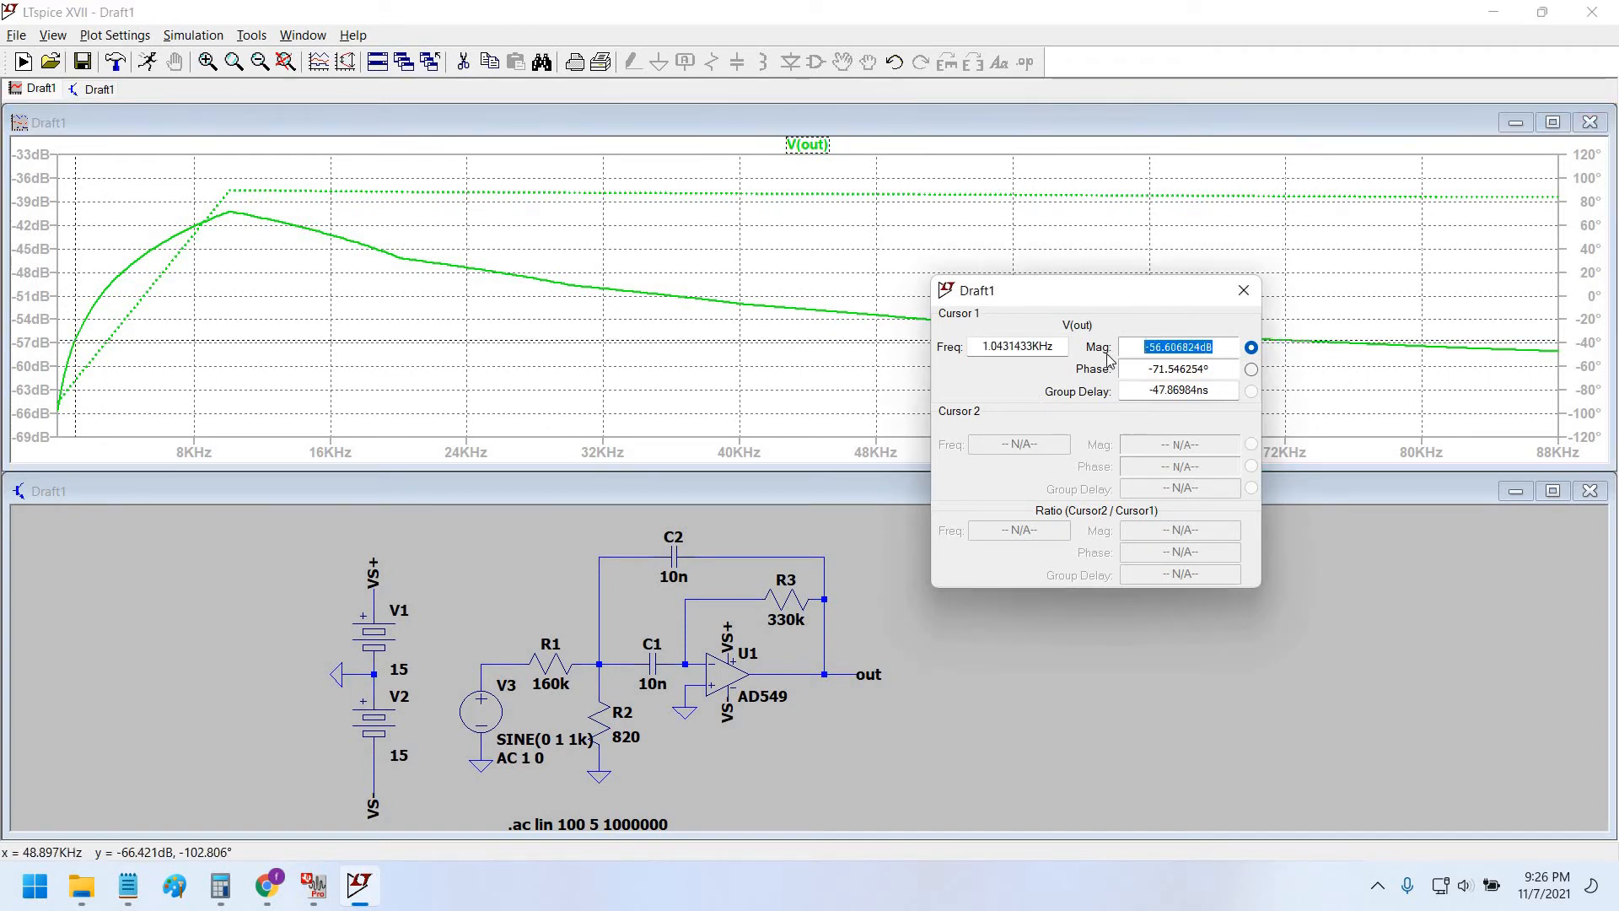
drag(1077, 297, 1016, 275)
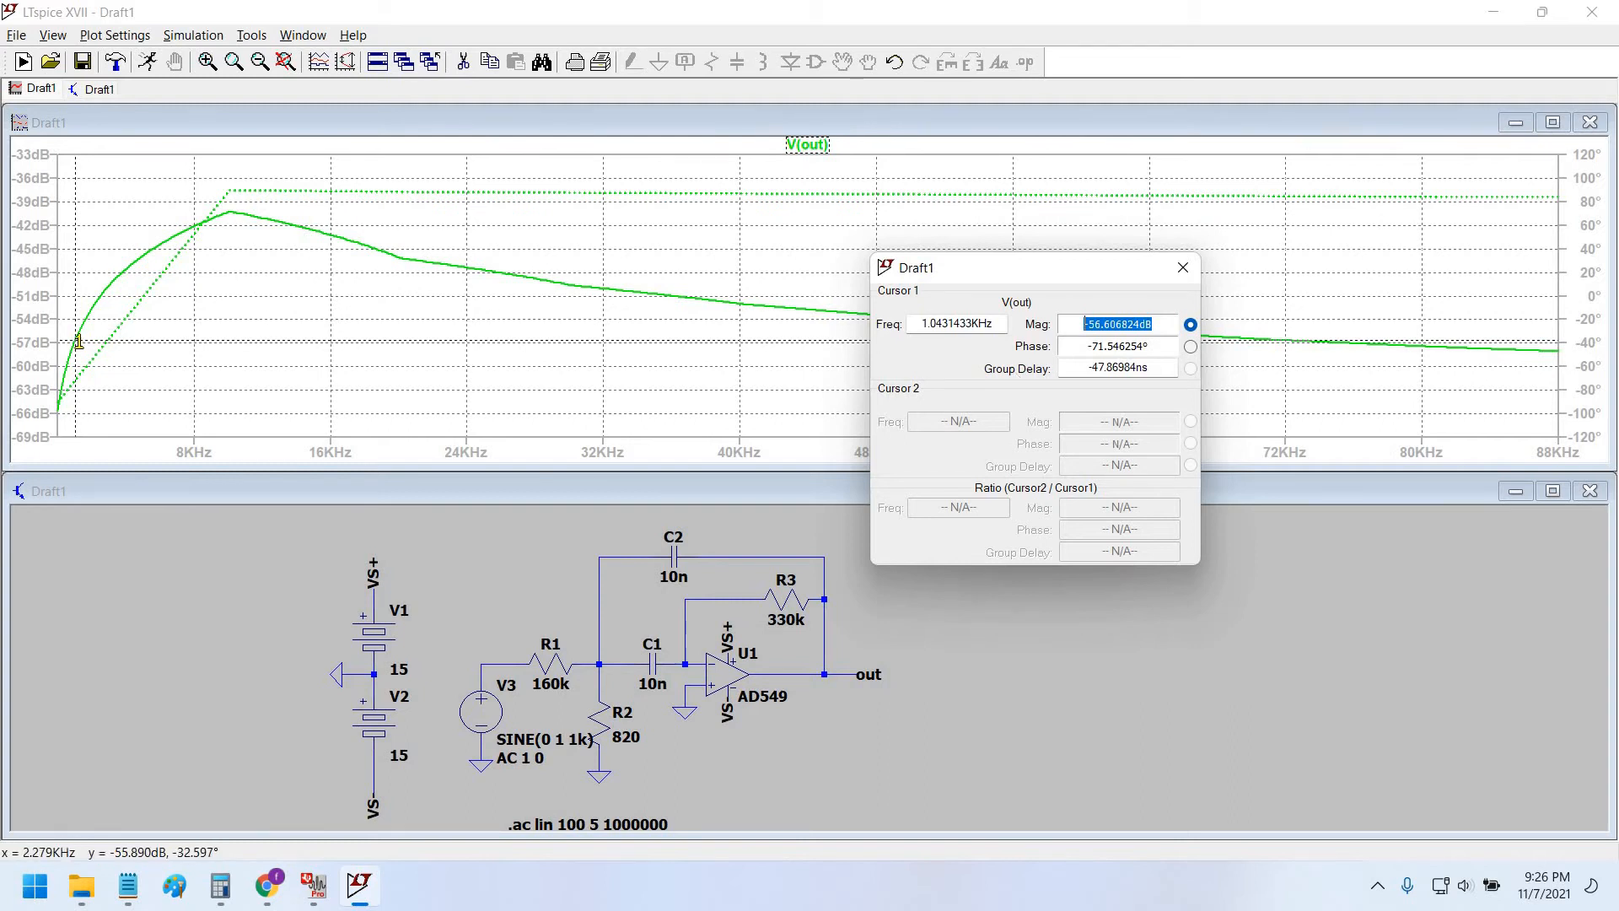
mouse_move(101, 344)
mouse_down()
mouse_move(297, 328)
mouse_move(296, 225)
mouse_up()
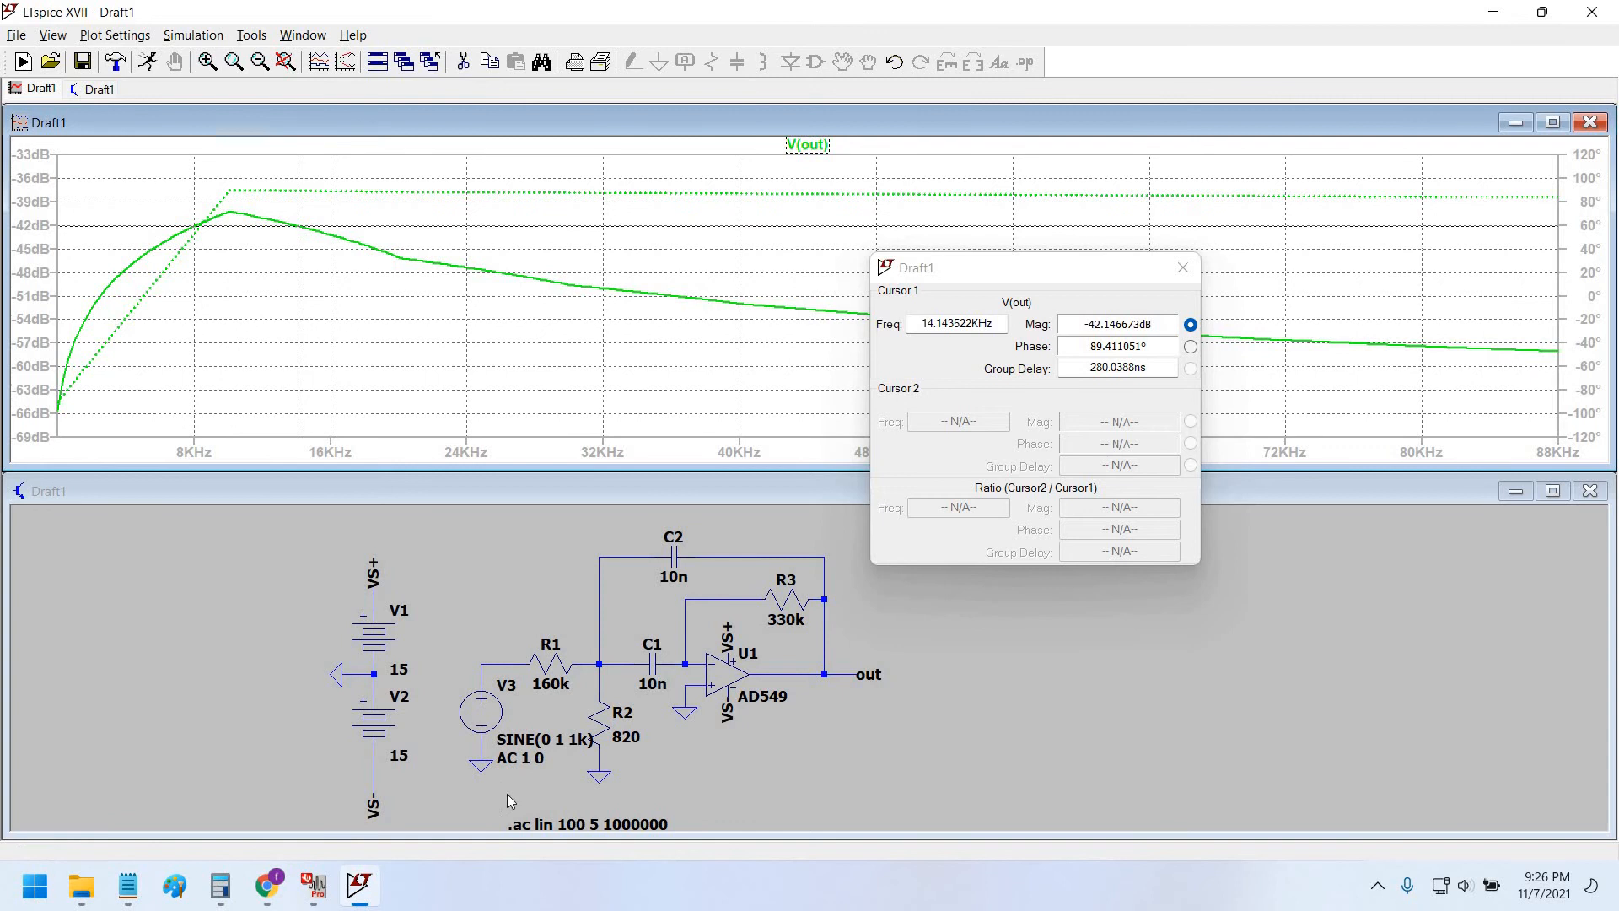
key(alt+Tab)
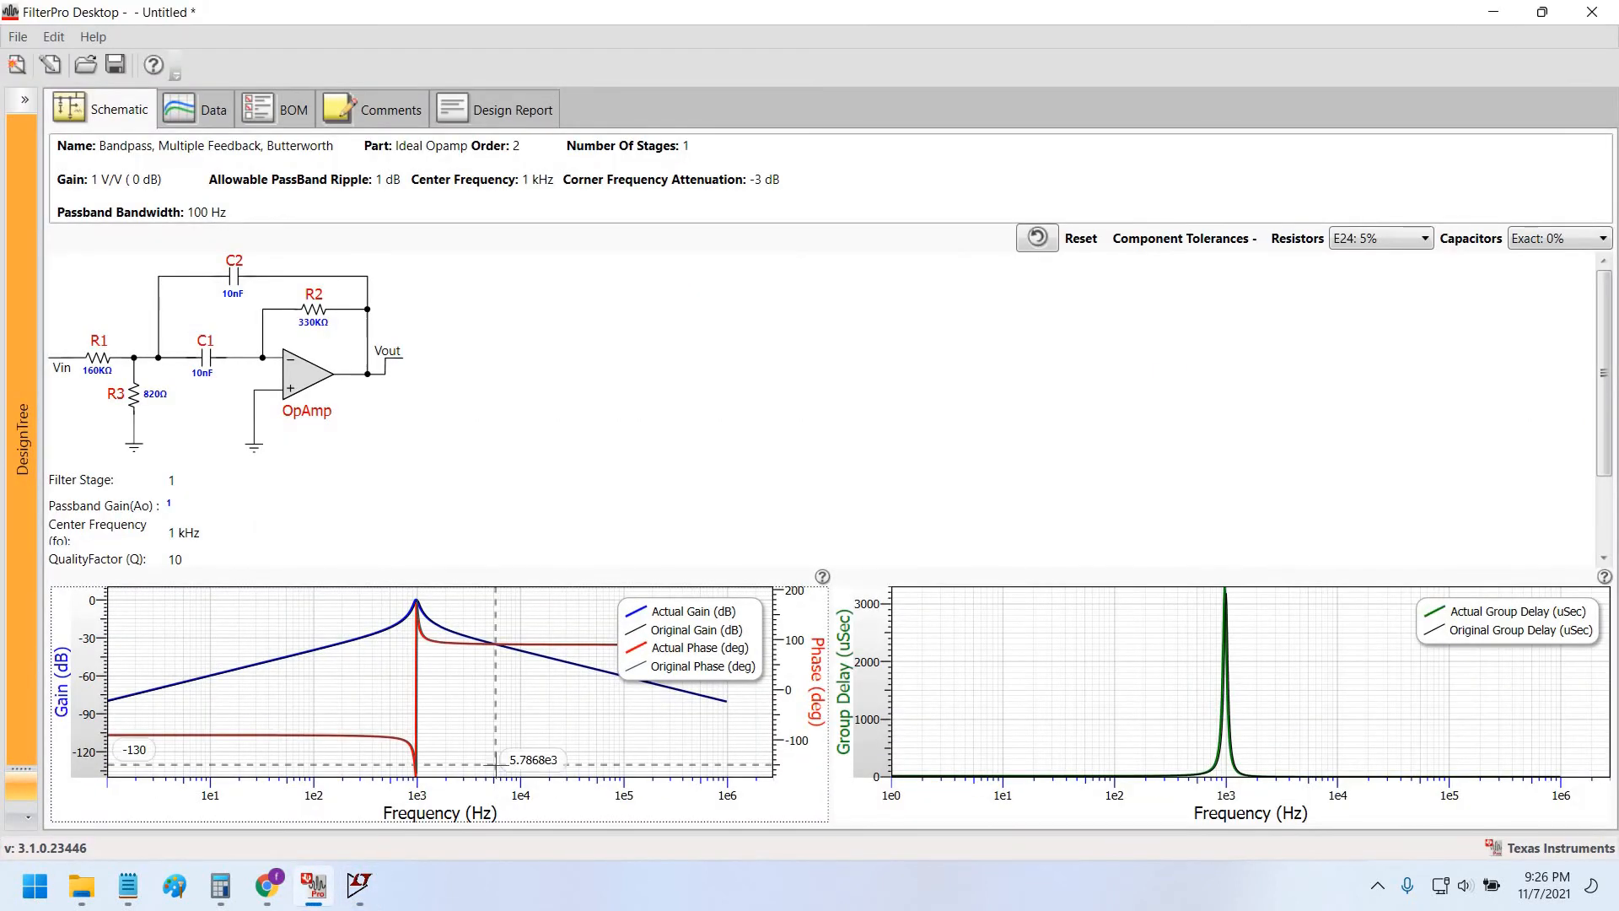
key(alt+Tab)
key(alt+Tab)
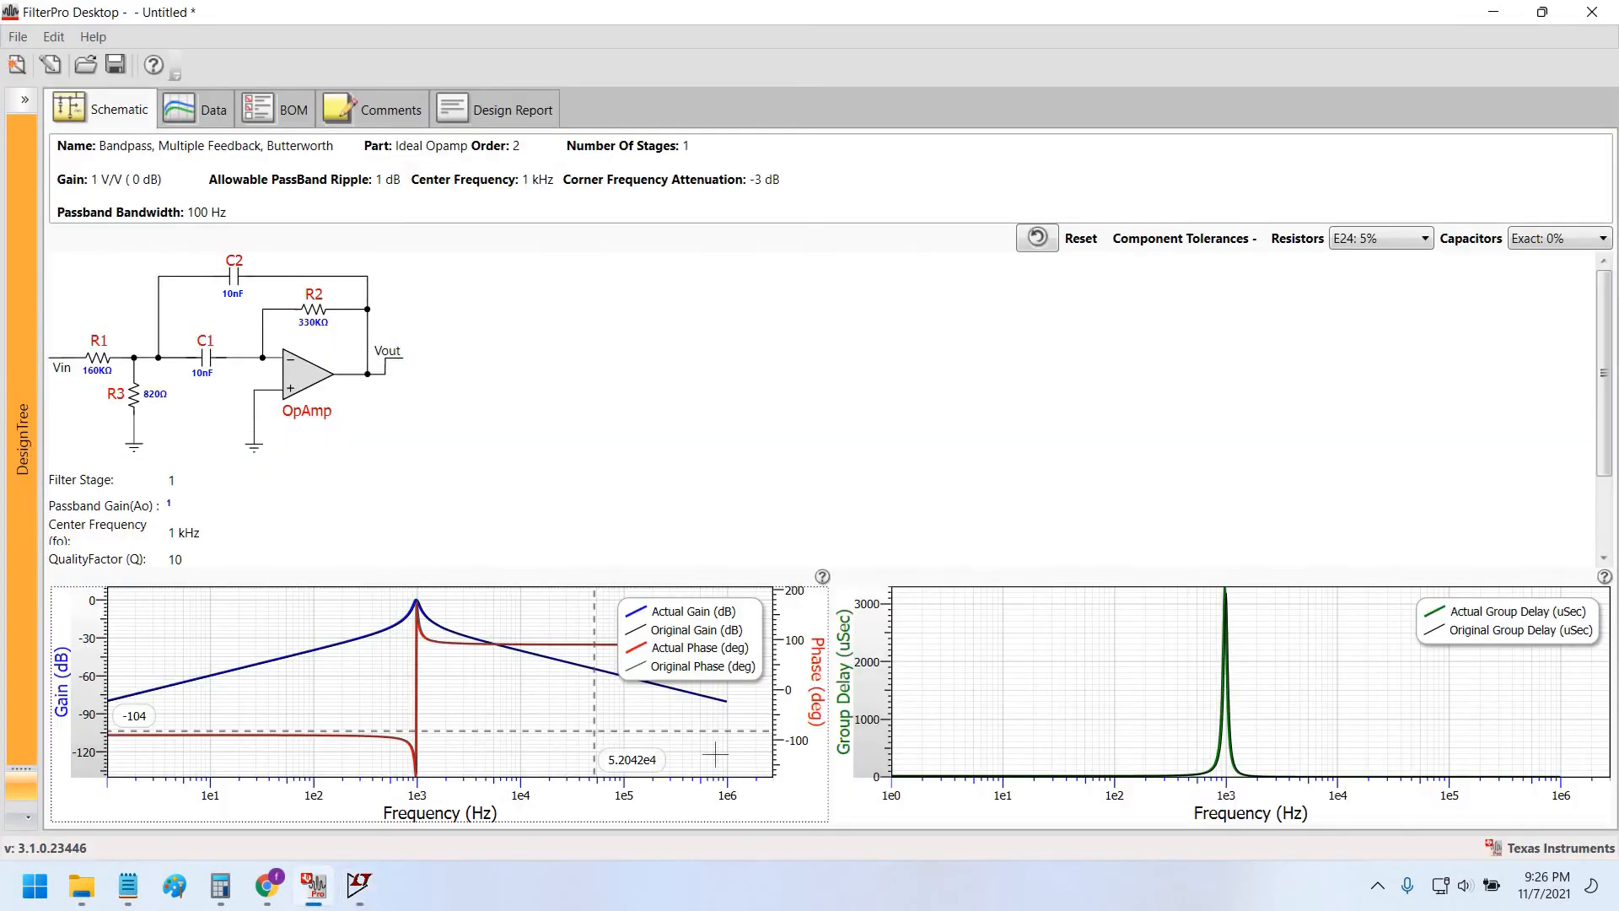
key(alt+Tab)
key(alt+Tab)
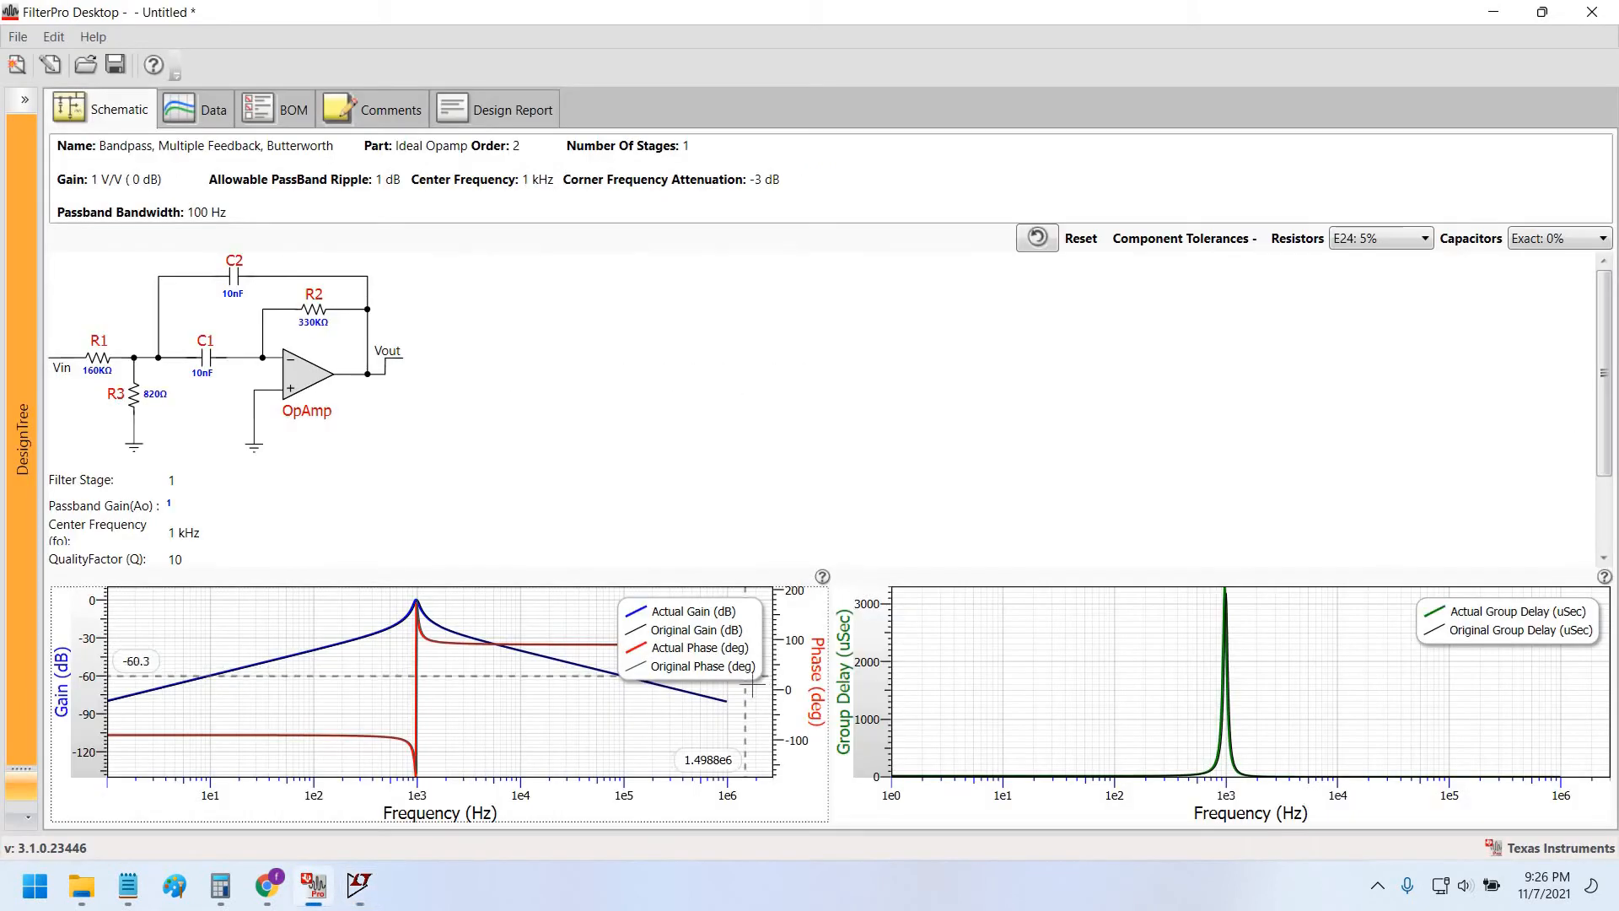
key(alt+Tab)
key(alt+Tab)
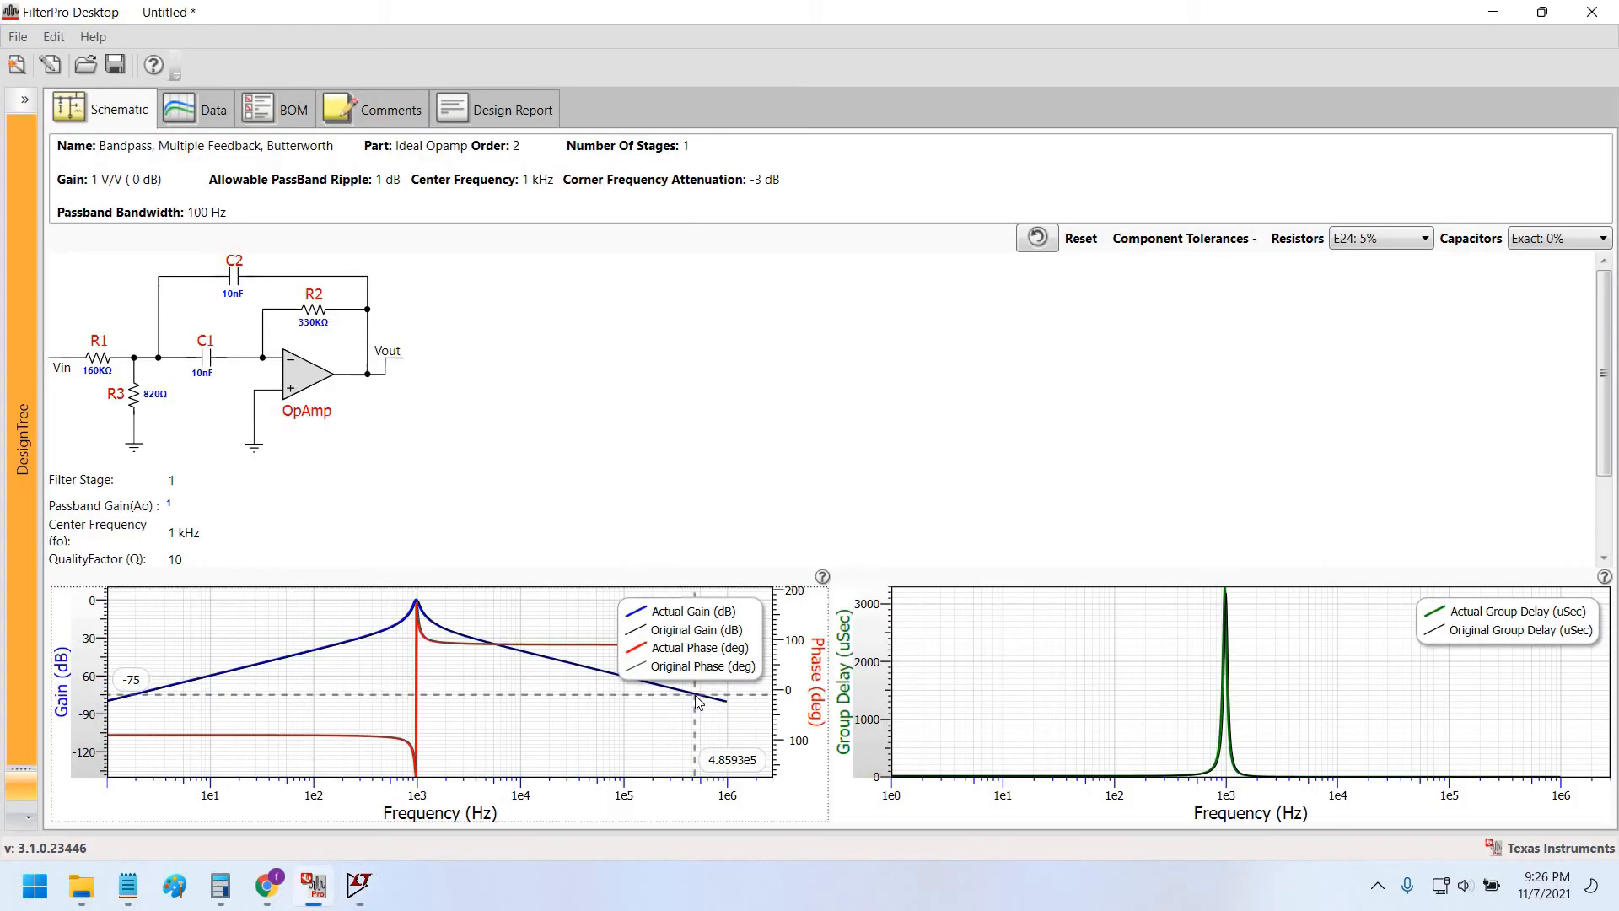
key(alt+Tab)
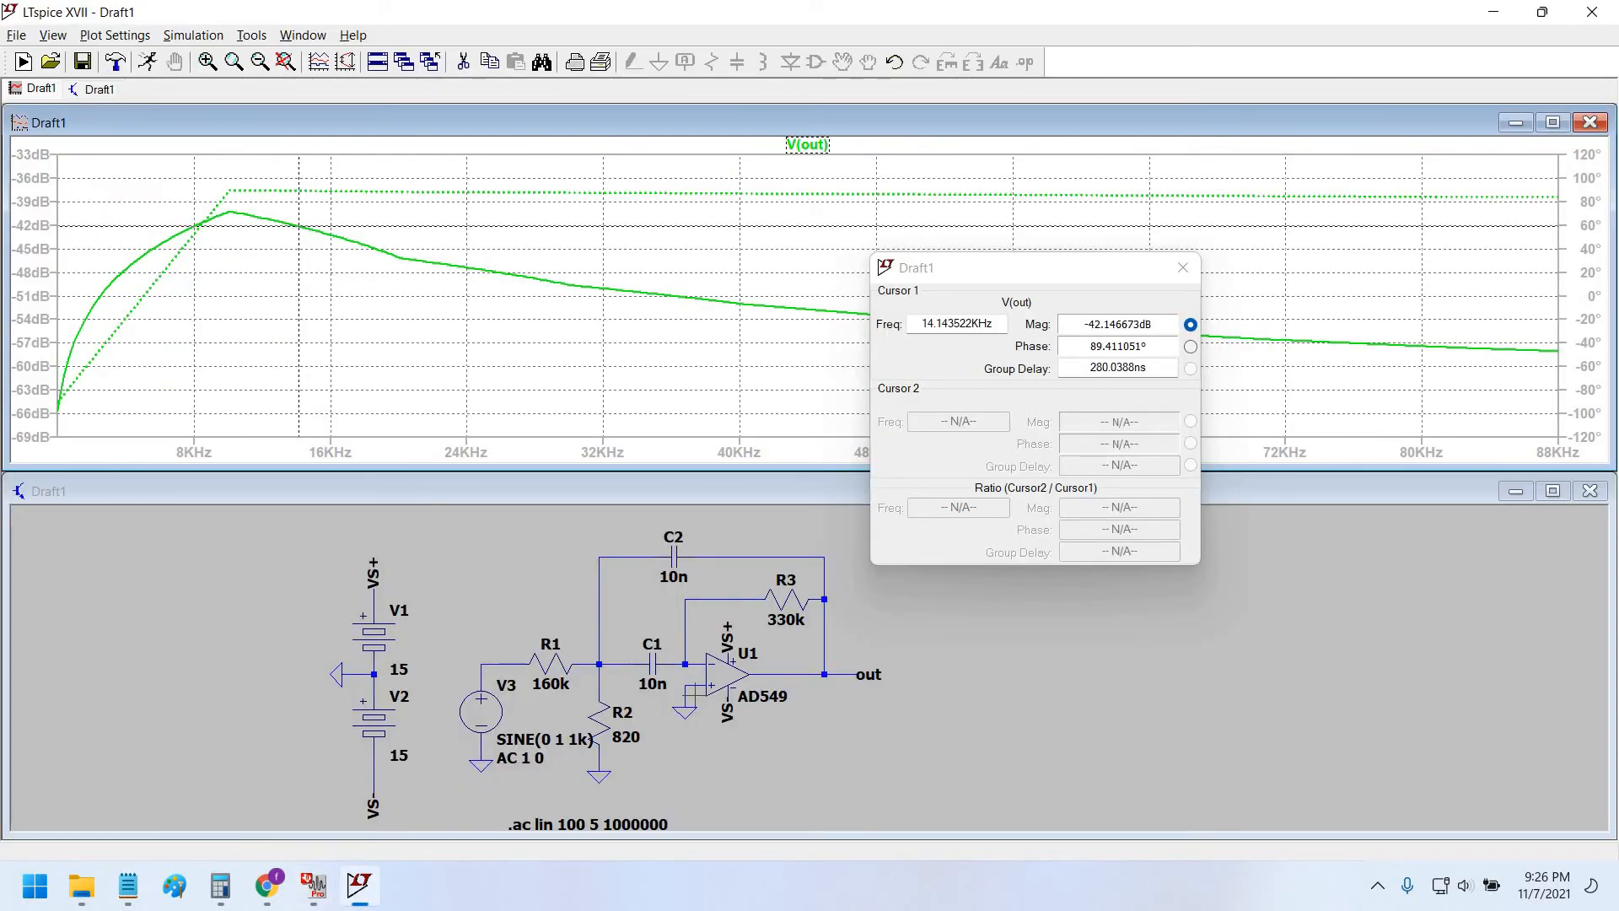
key(alt+Tab)
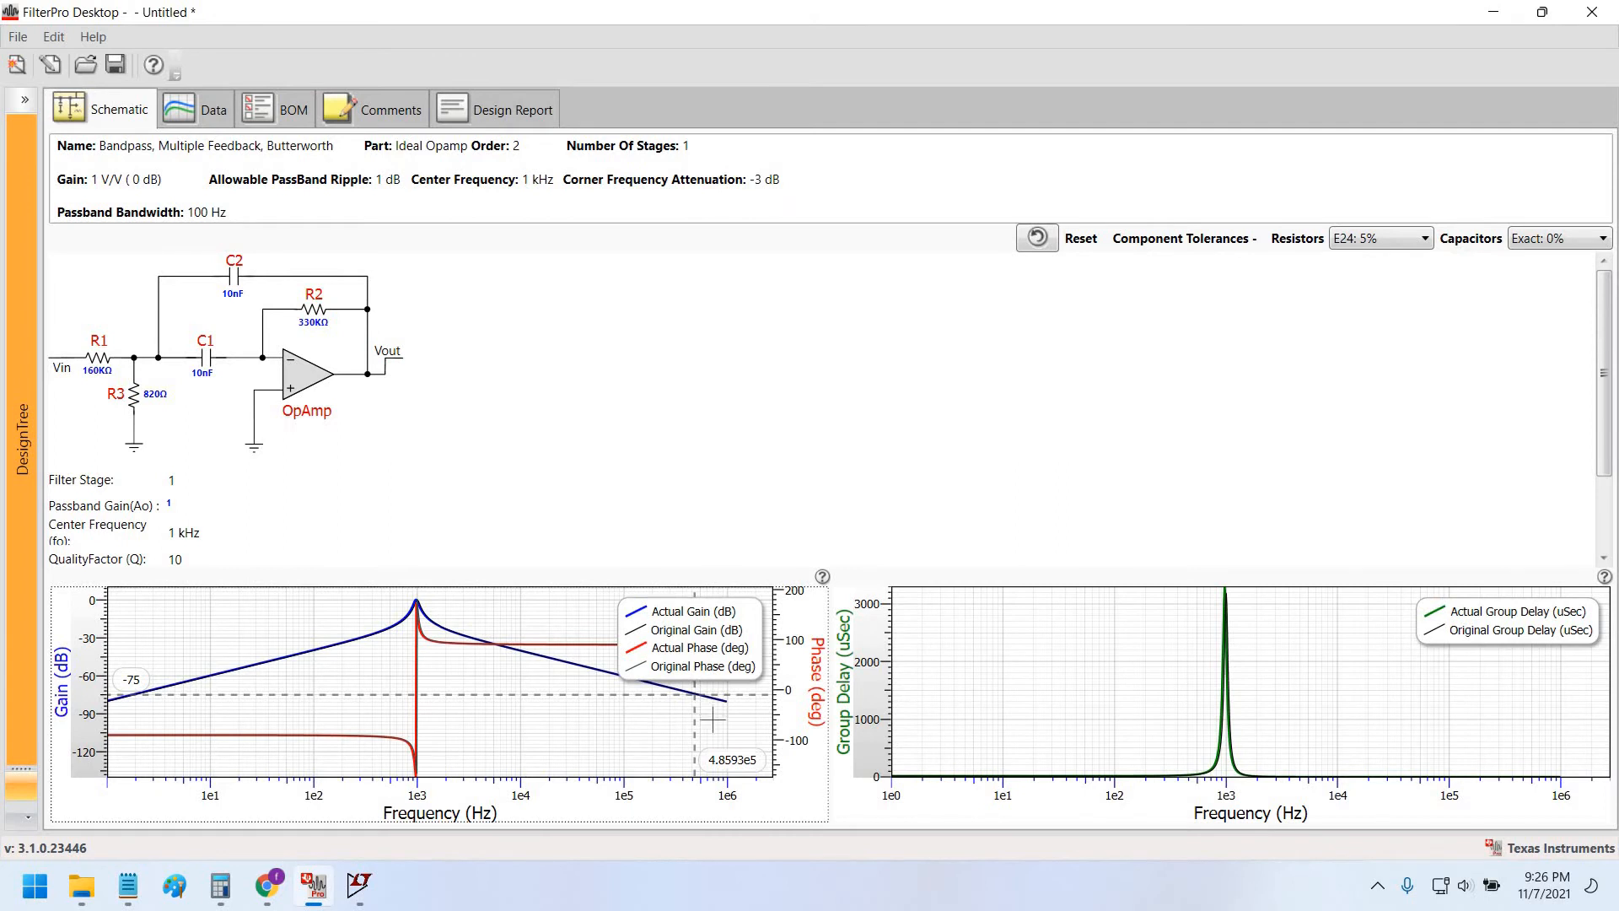
key(alt+Tab)
key(alt+Tab)
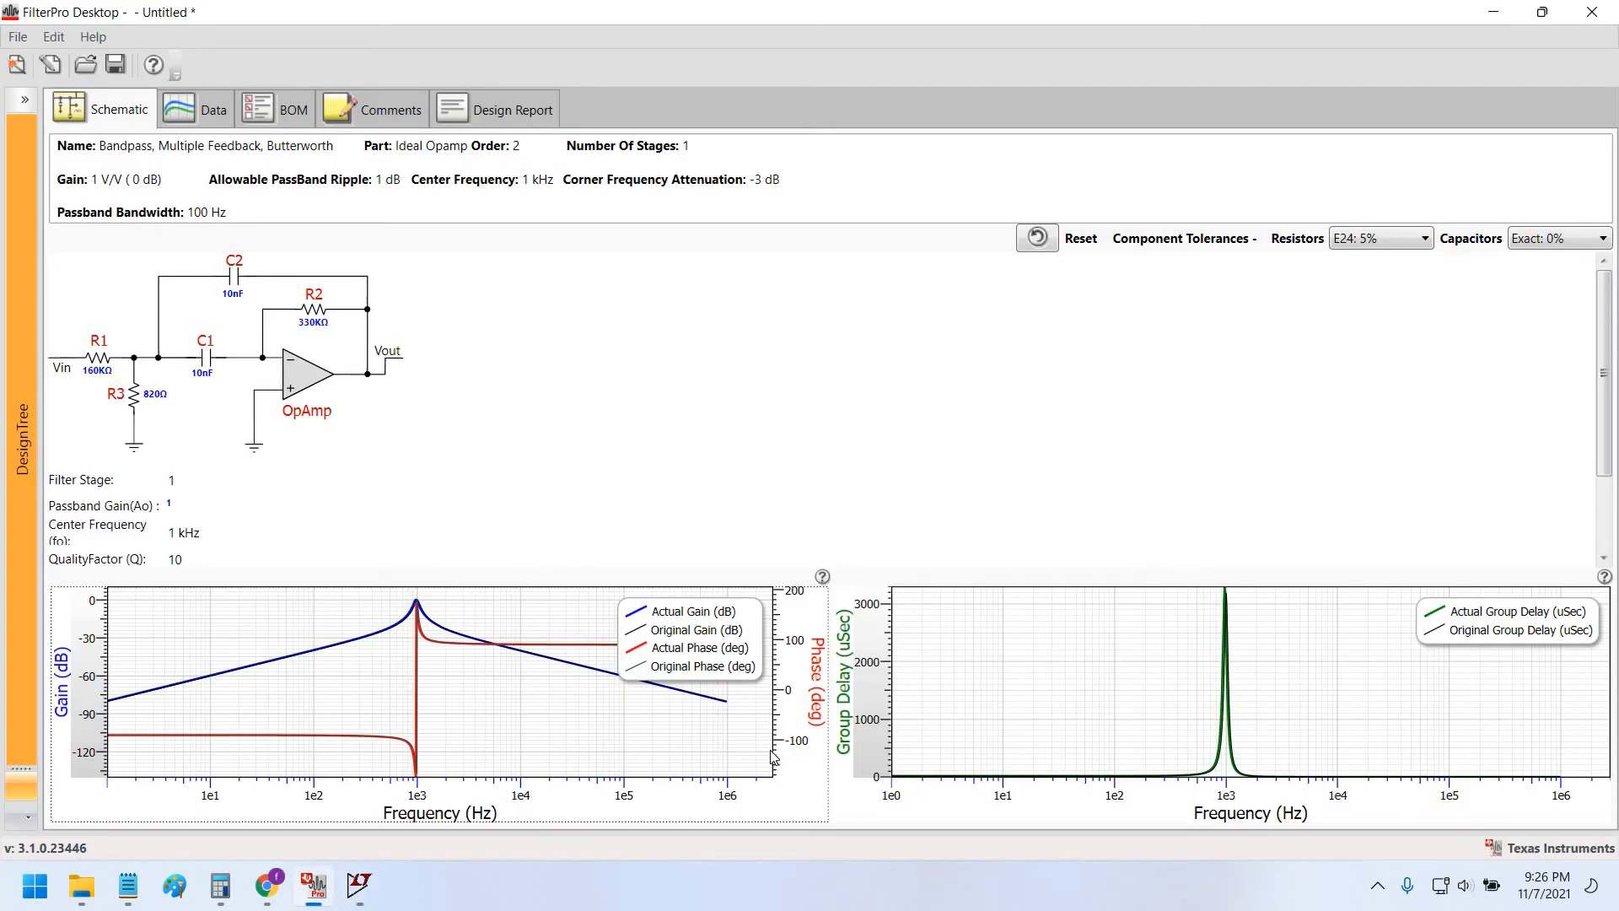
key(alt+Tab)
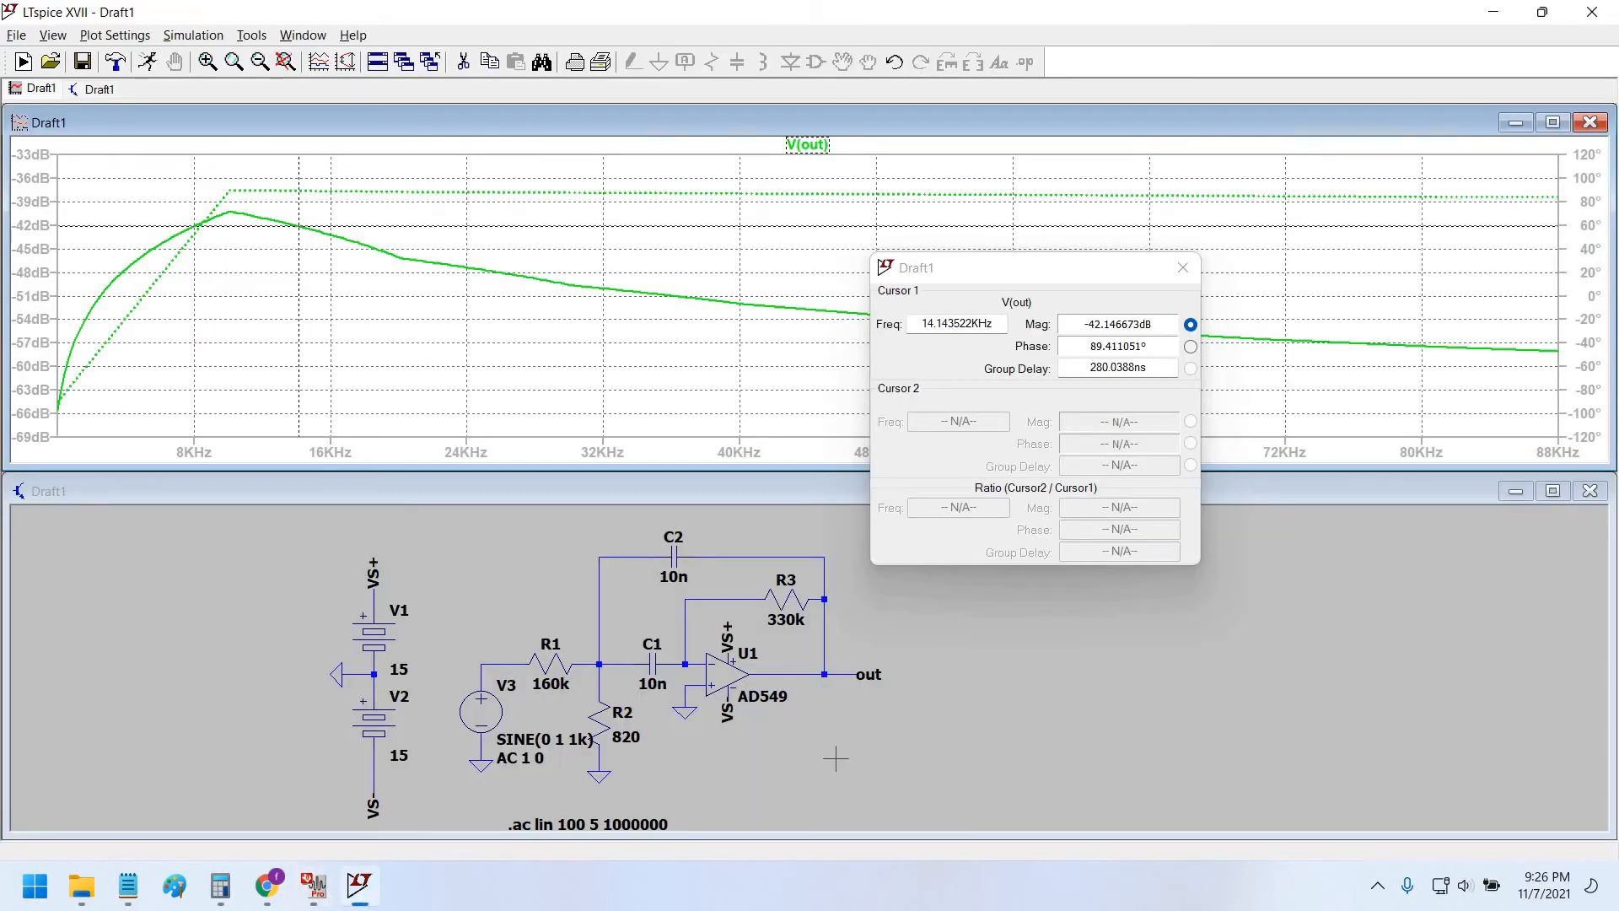
key(alt+Tab)
key(alt+Tab)
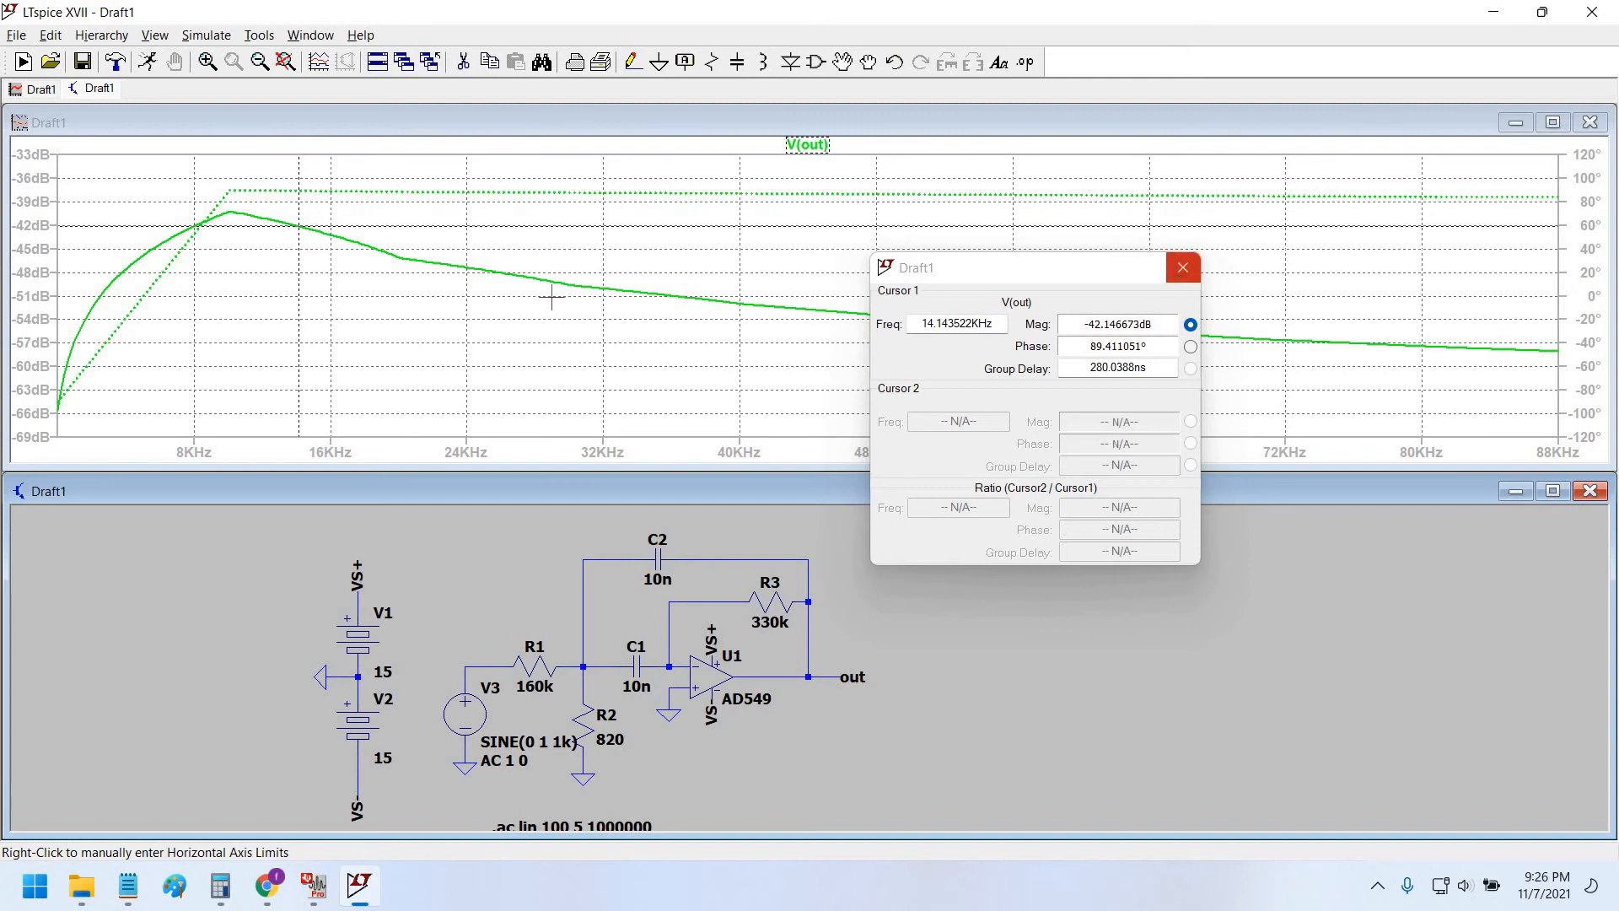
In Manual Limits, make the horizontal frequency axis logarithmic, spanning 1 Hz to 100 KHz.
right_click(416, 348)
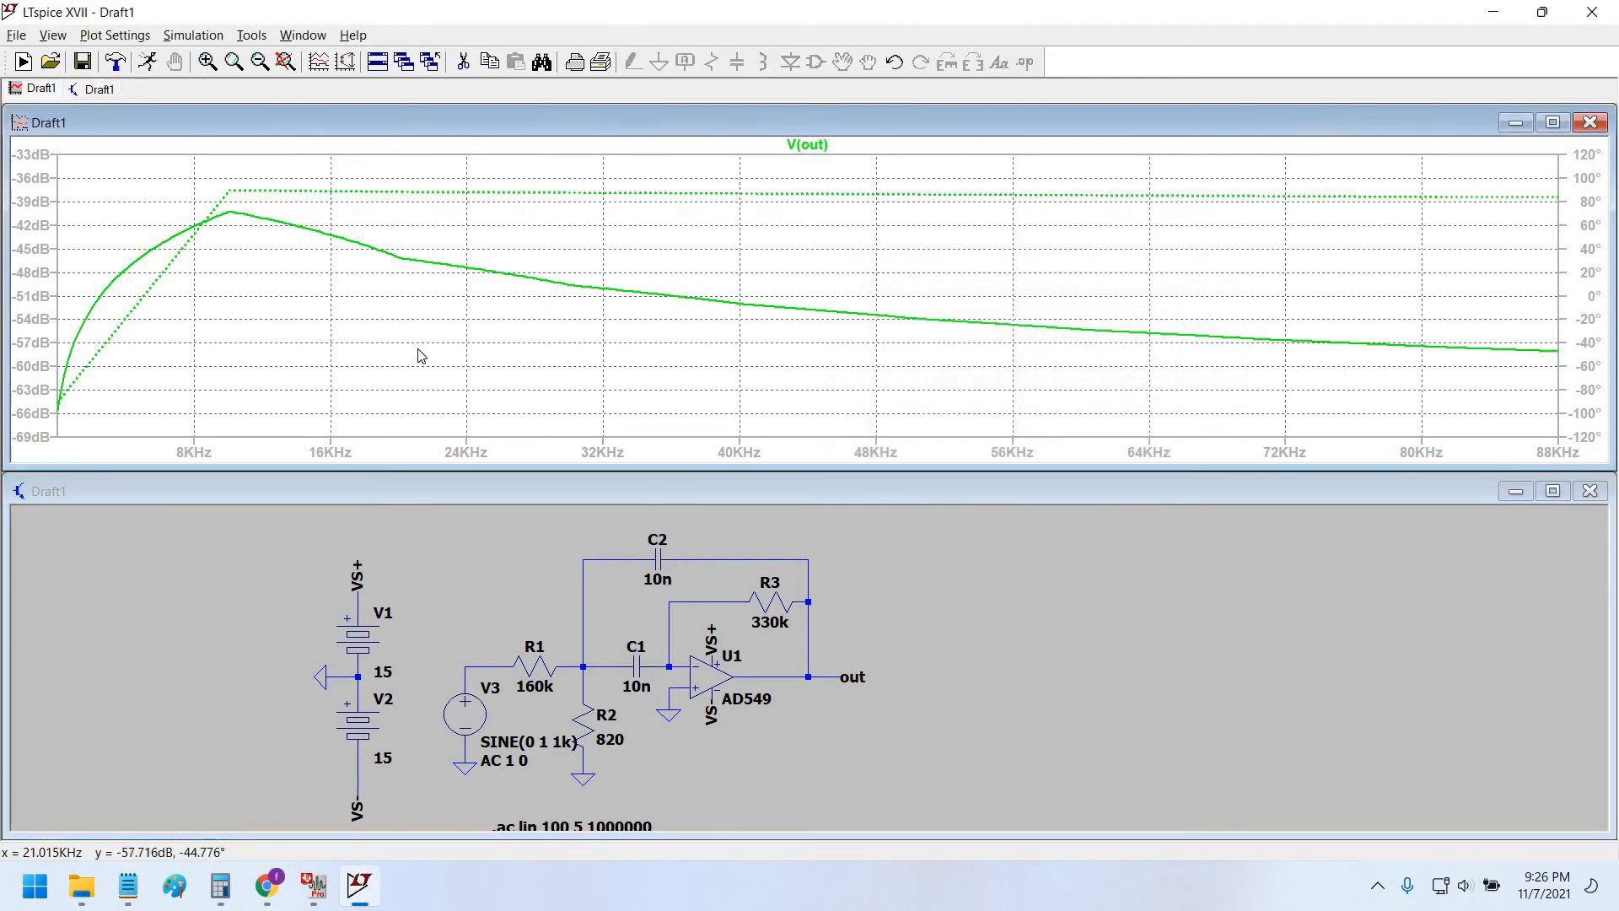
mouse_move(540, 410)
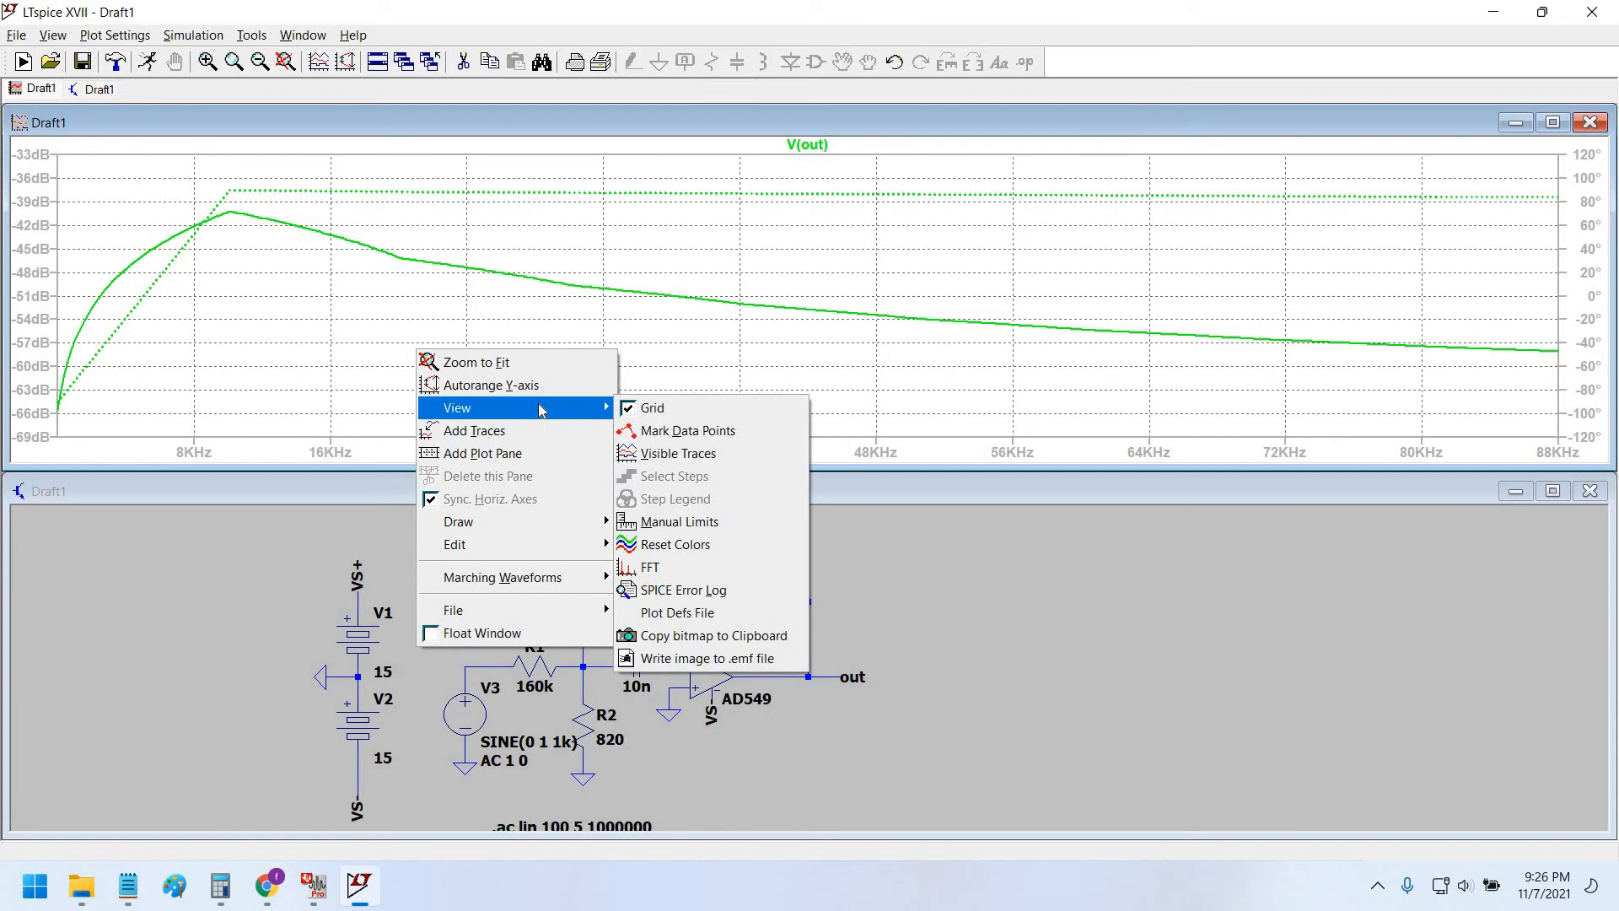
click(762, 521)
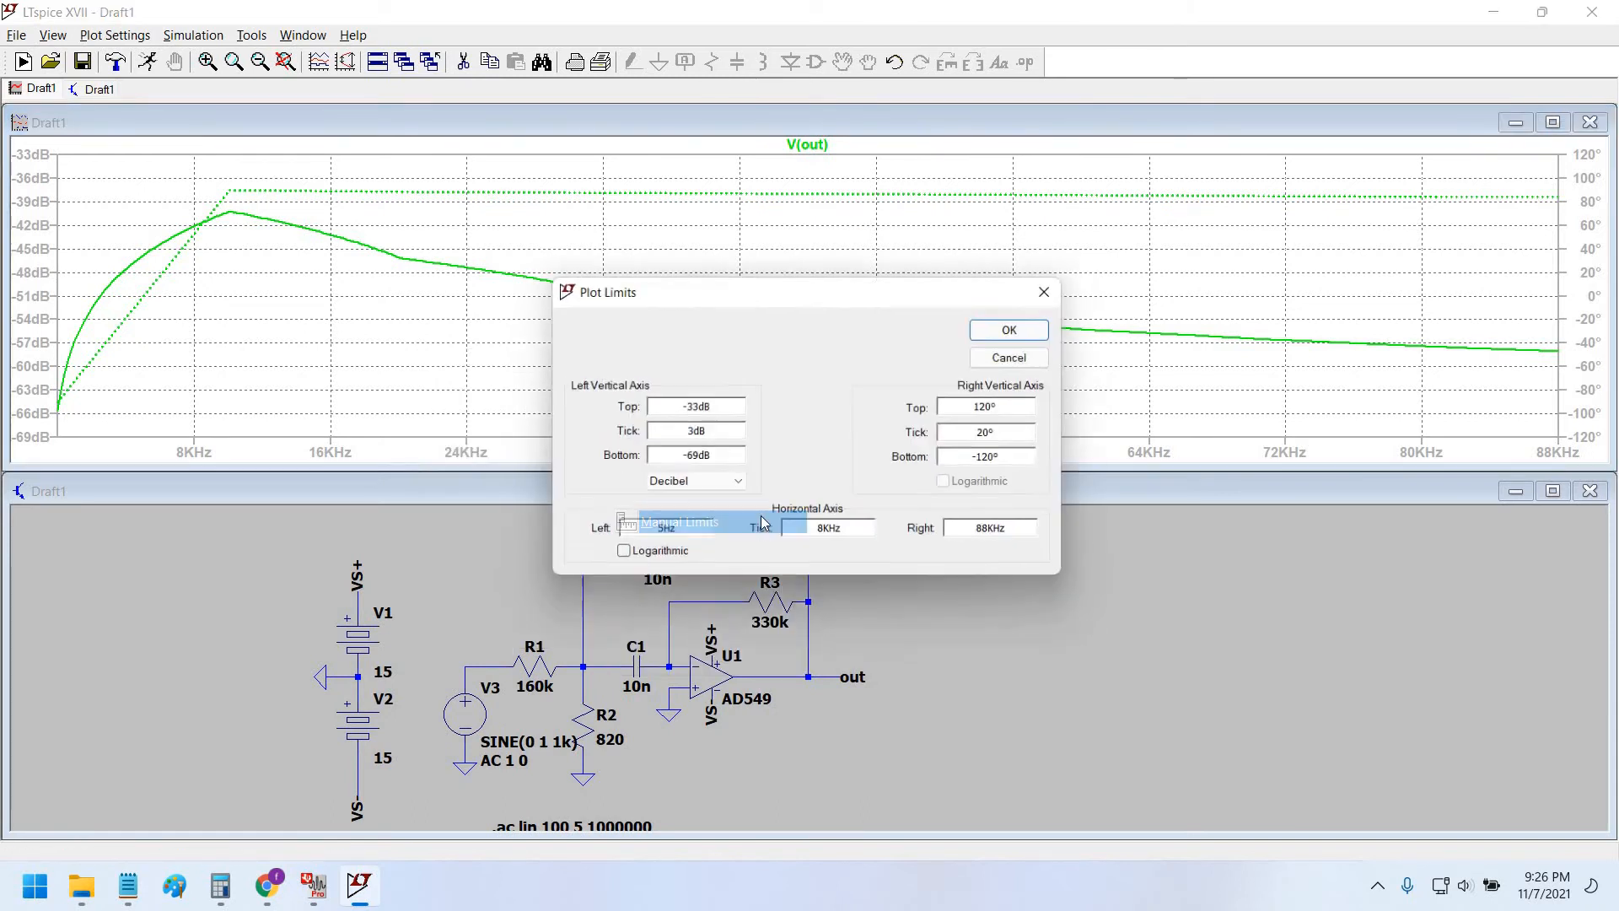
click(653, 558)
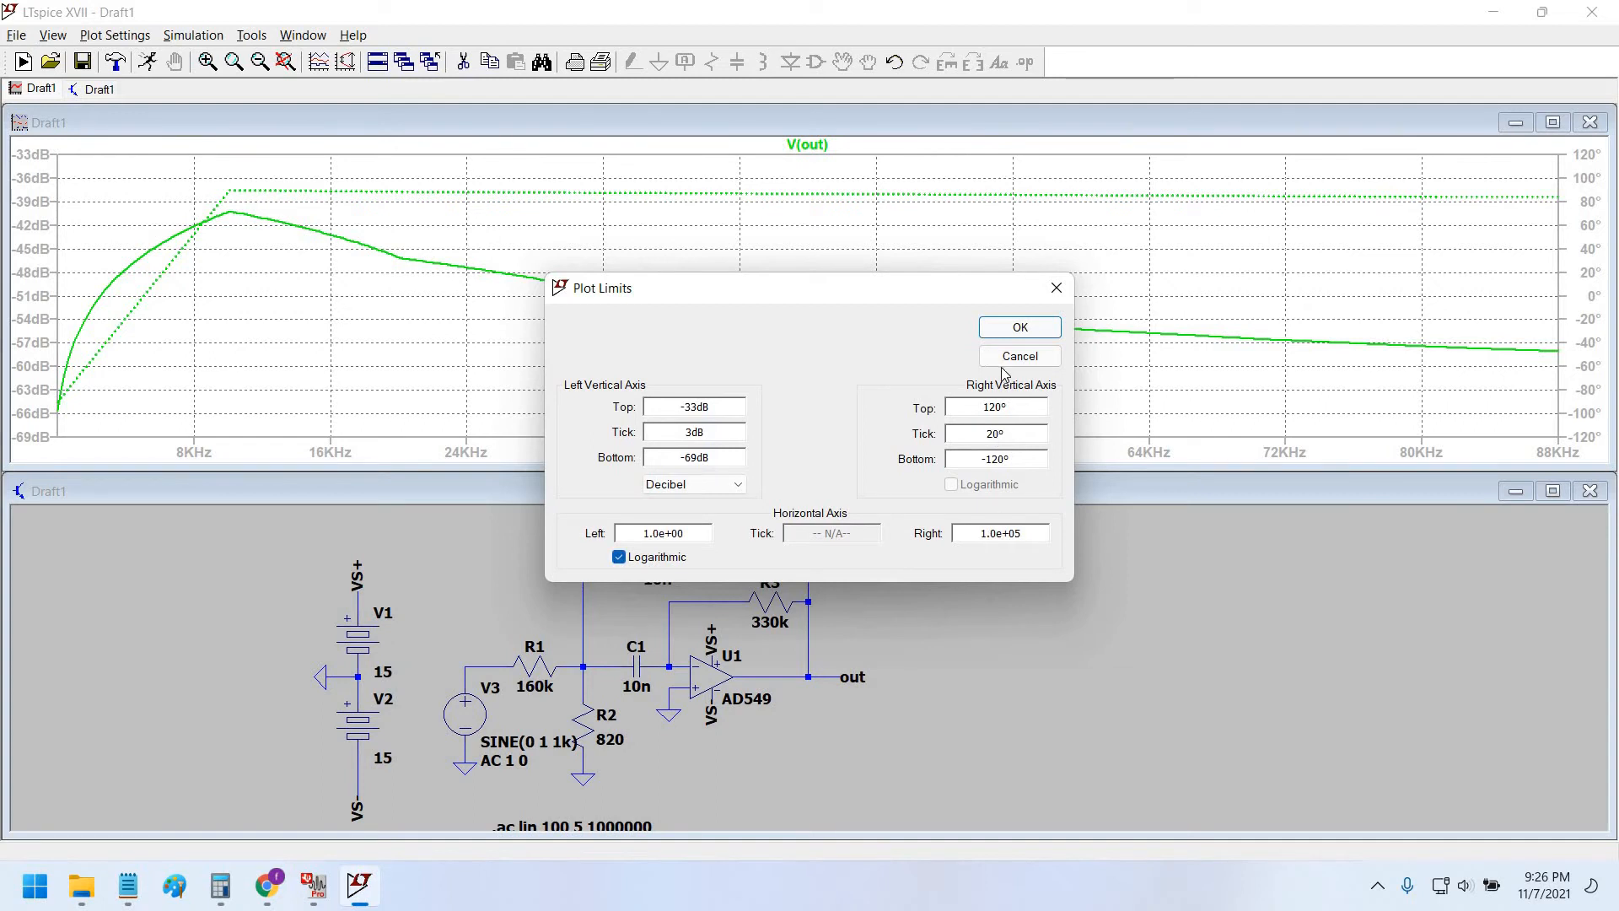
click(1006, 321)
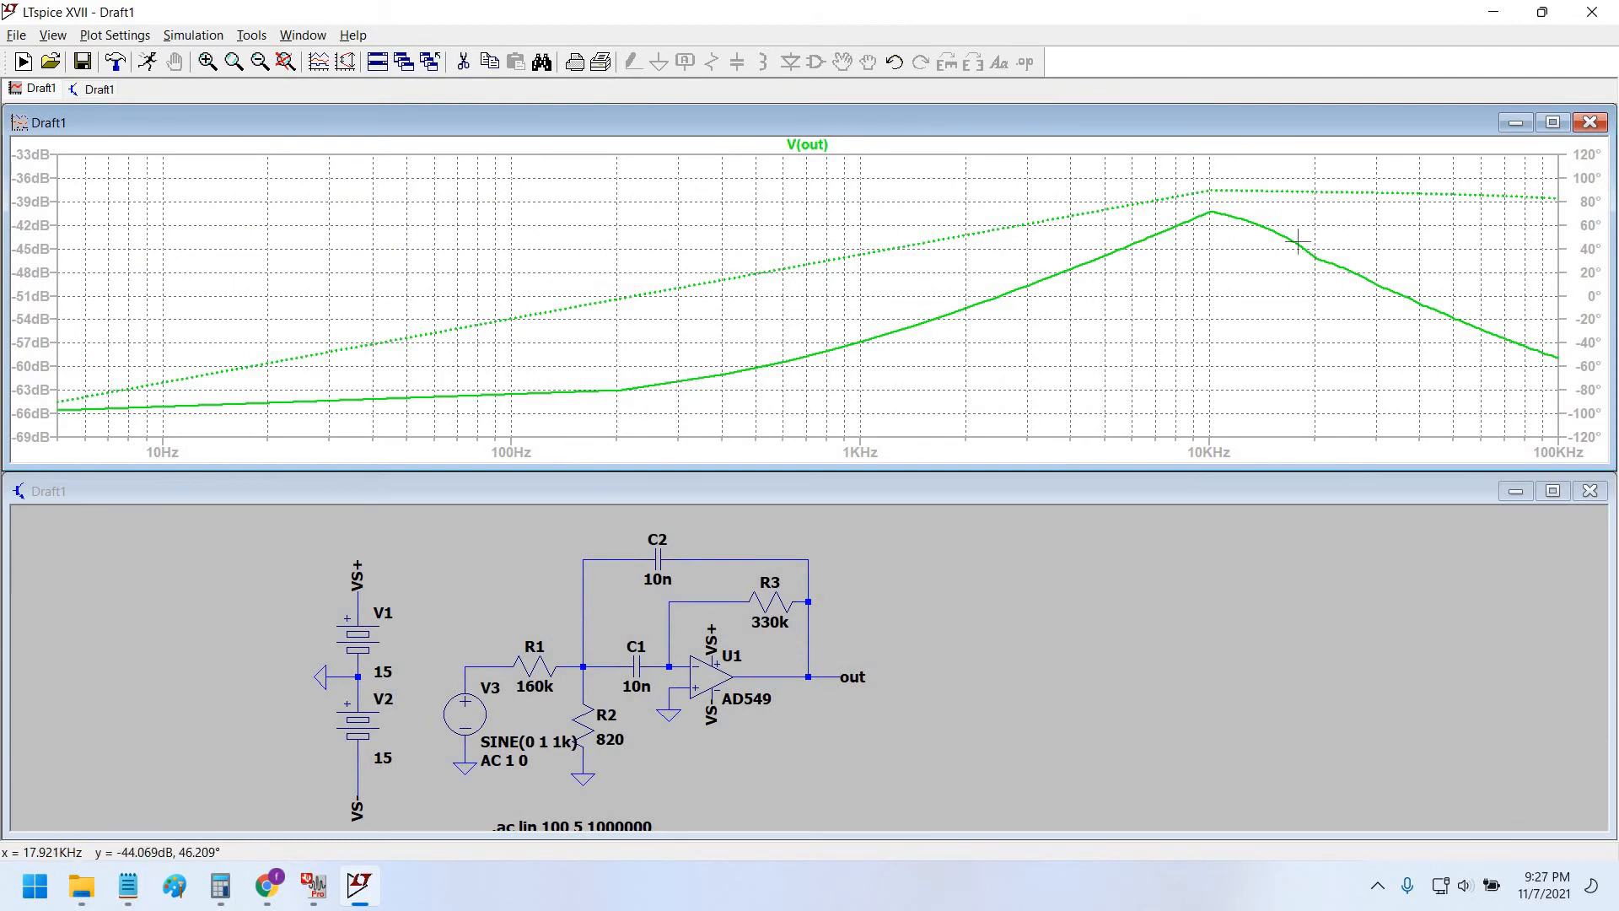
Change the horizontal right limit to 1.0e+06, extending the log axis to 1 MHz.
right_click(697, 287)
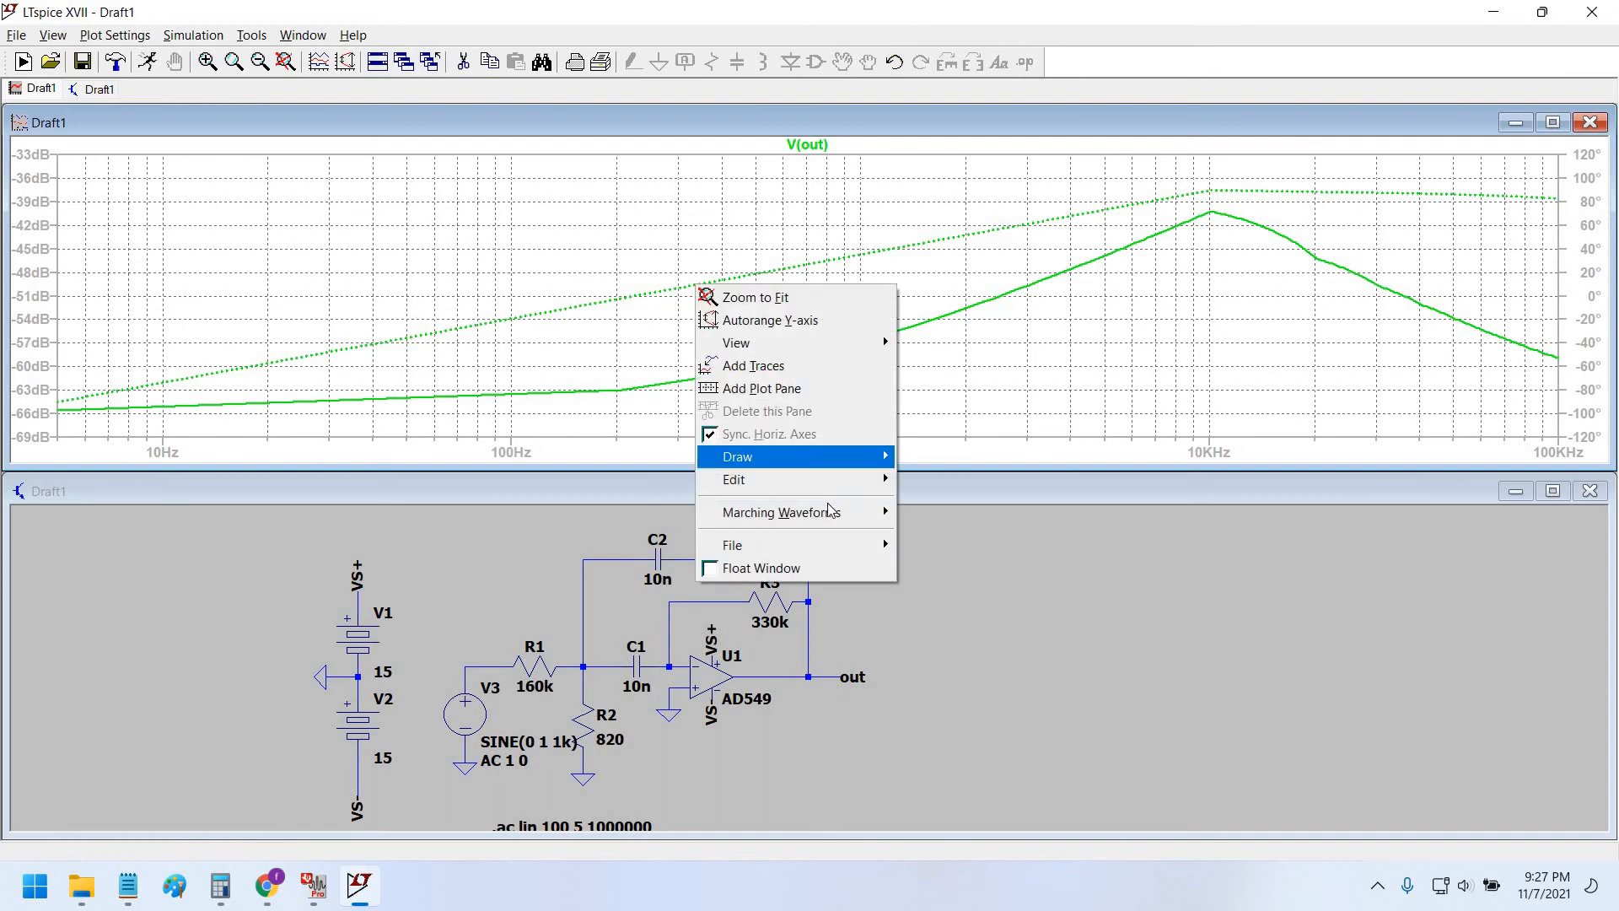
mouse_move(835, 343)
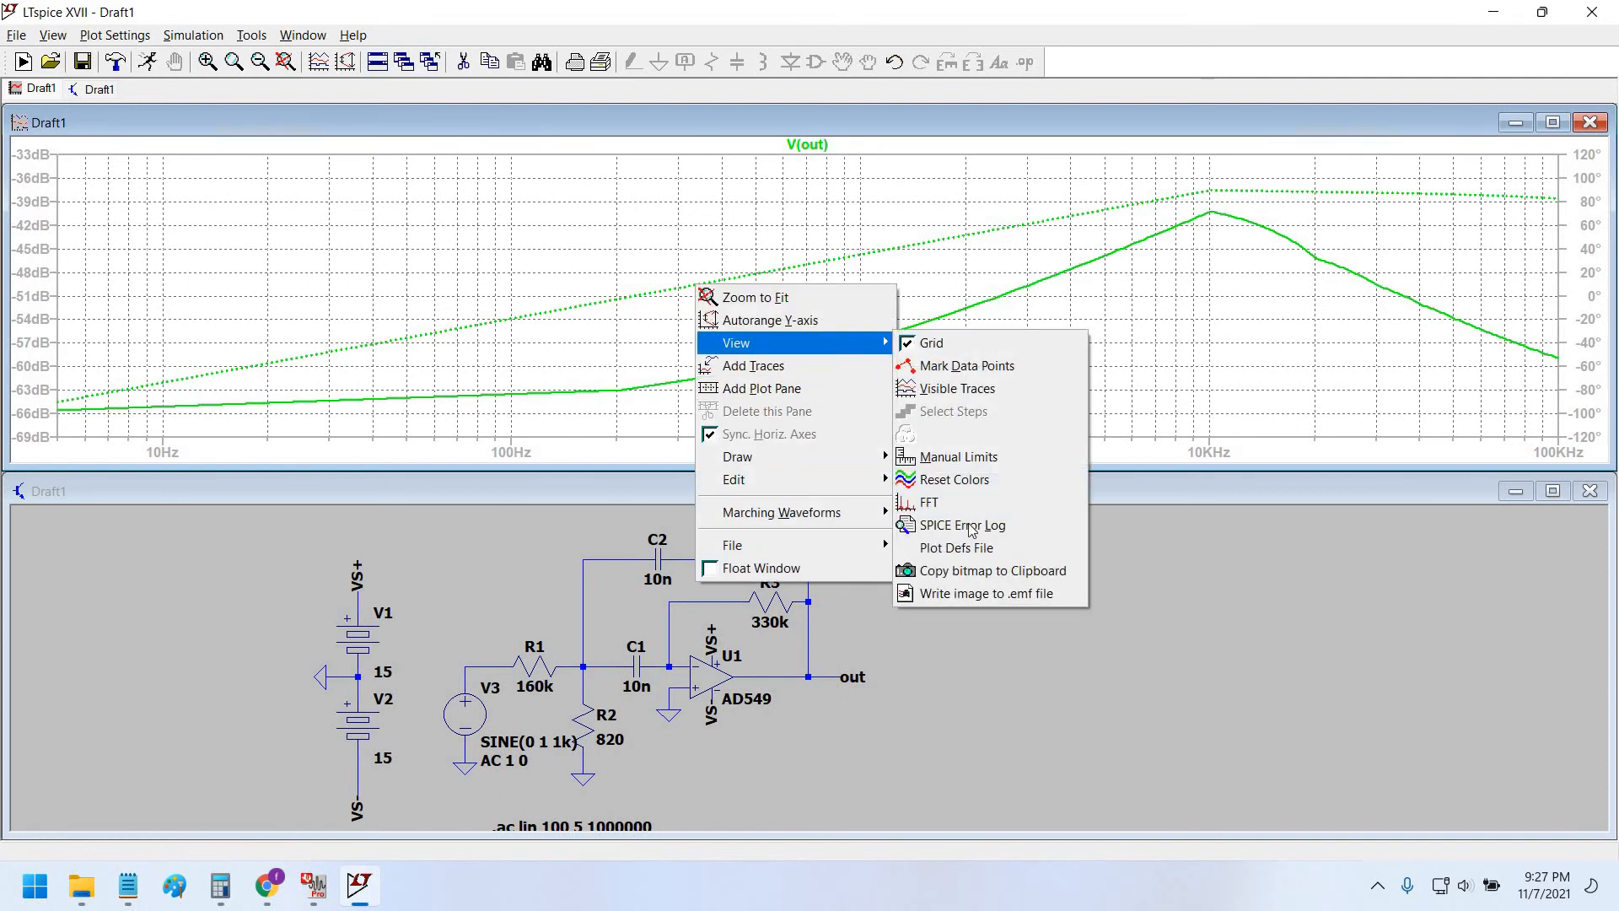
click(961, 457)
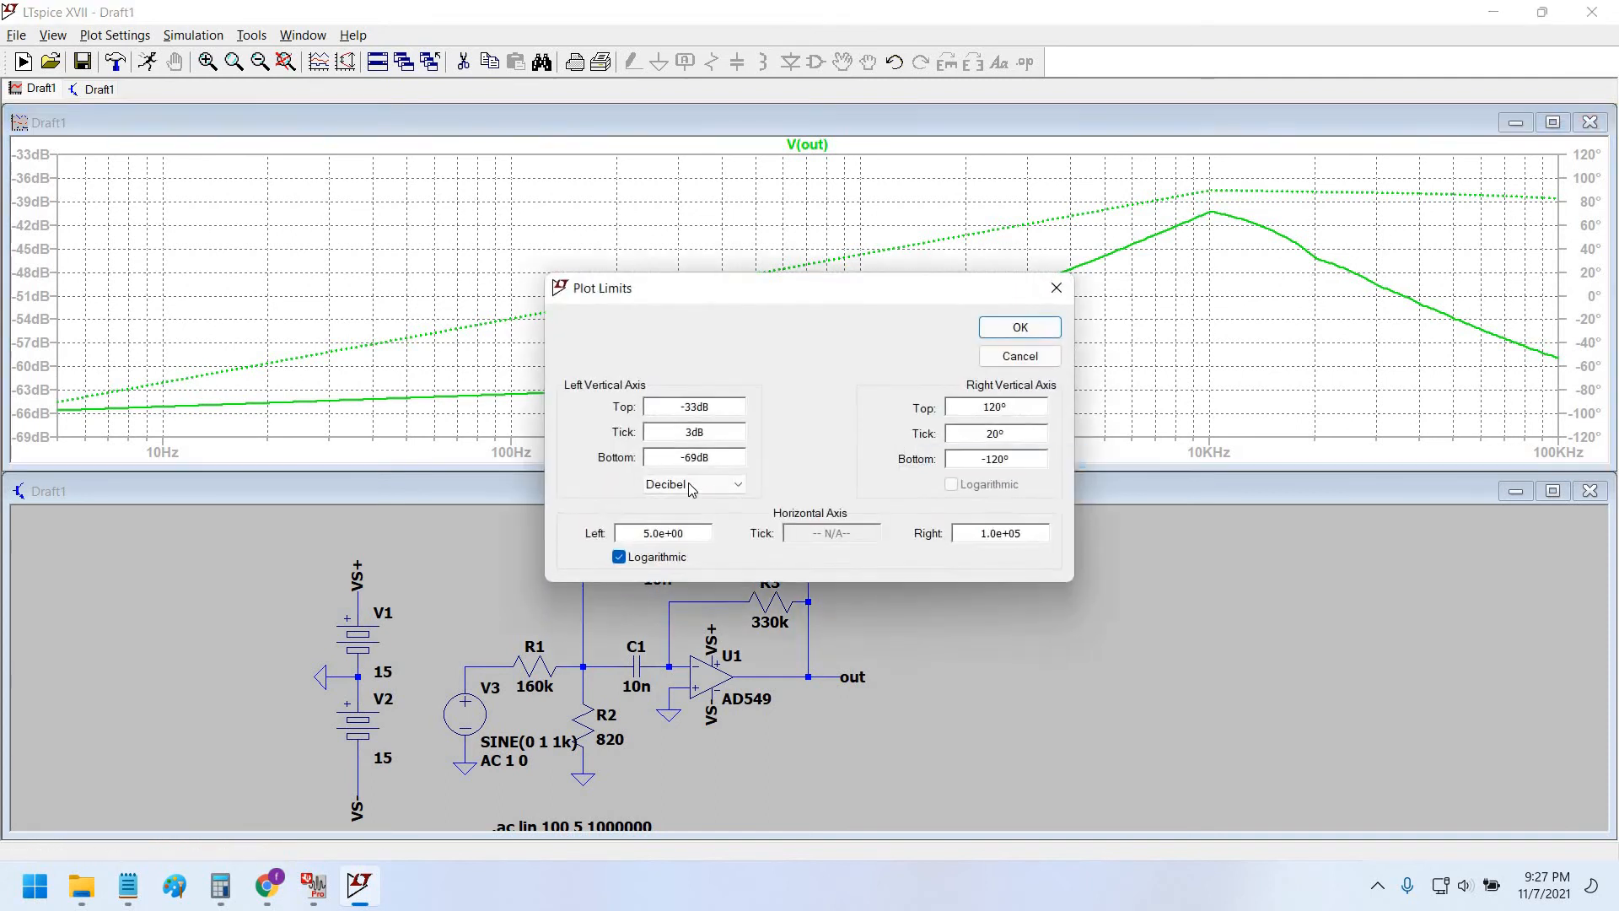
drag(650, 295, 512, 299)
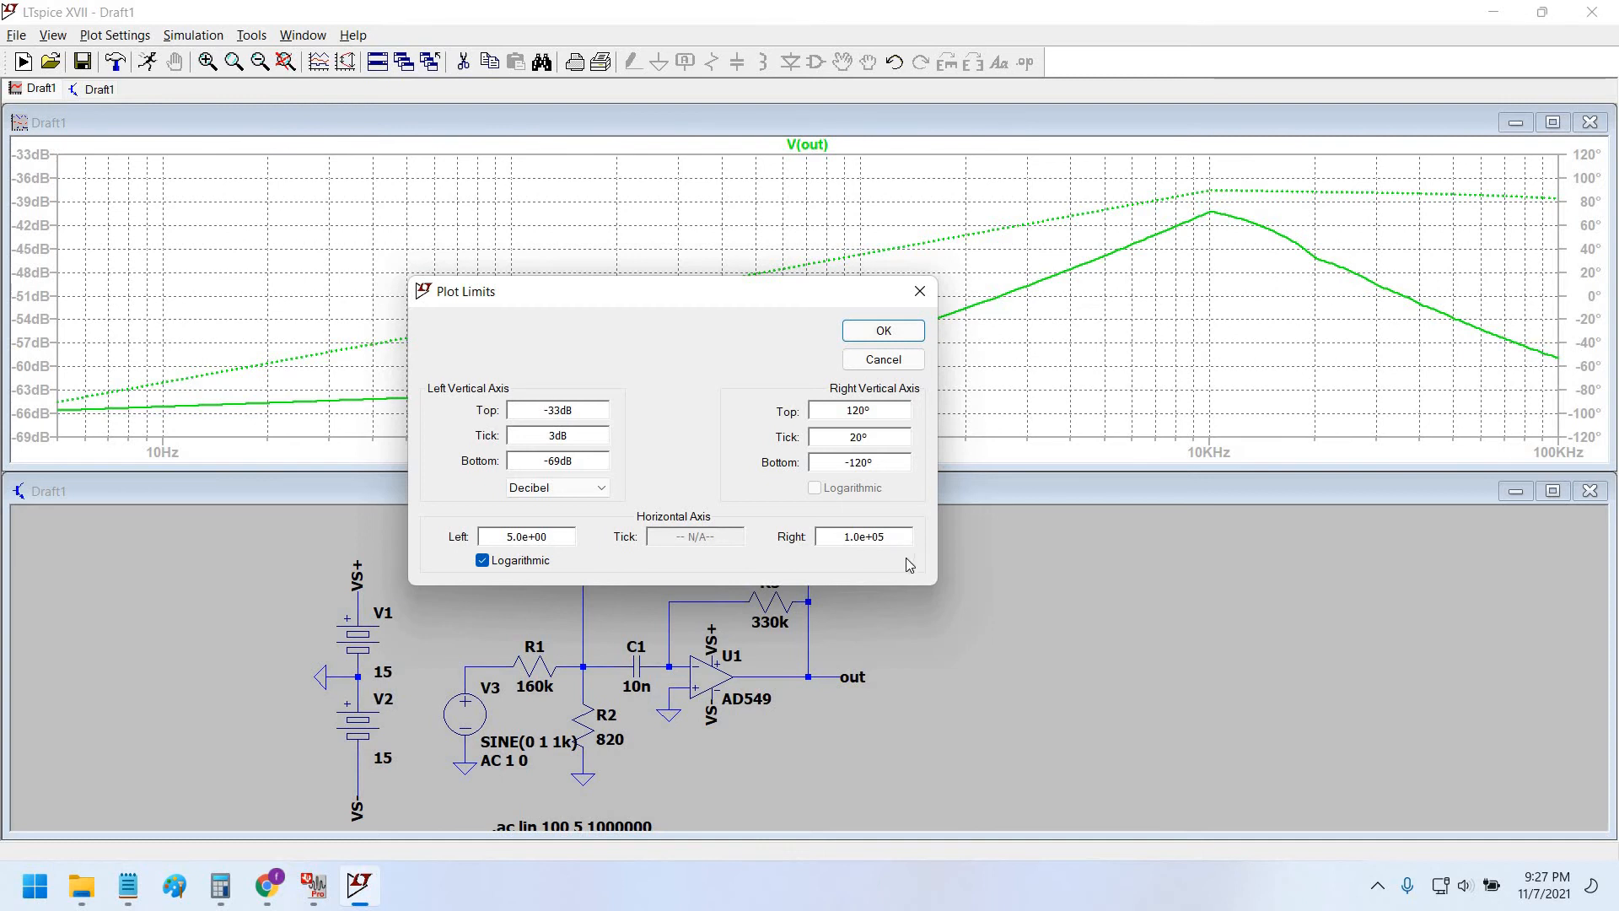
key(BackSpace)
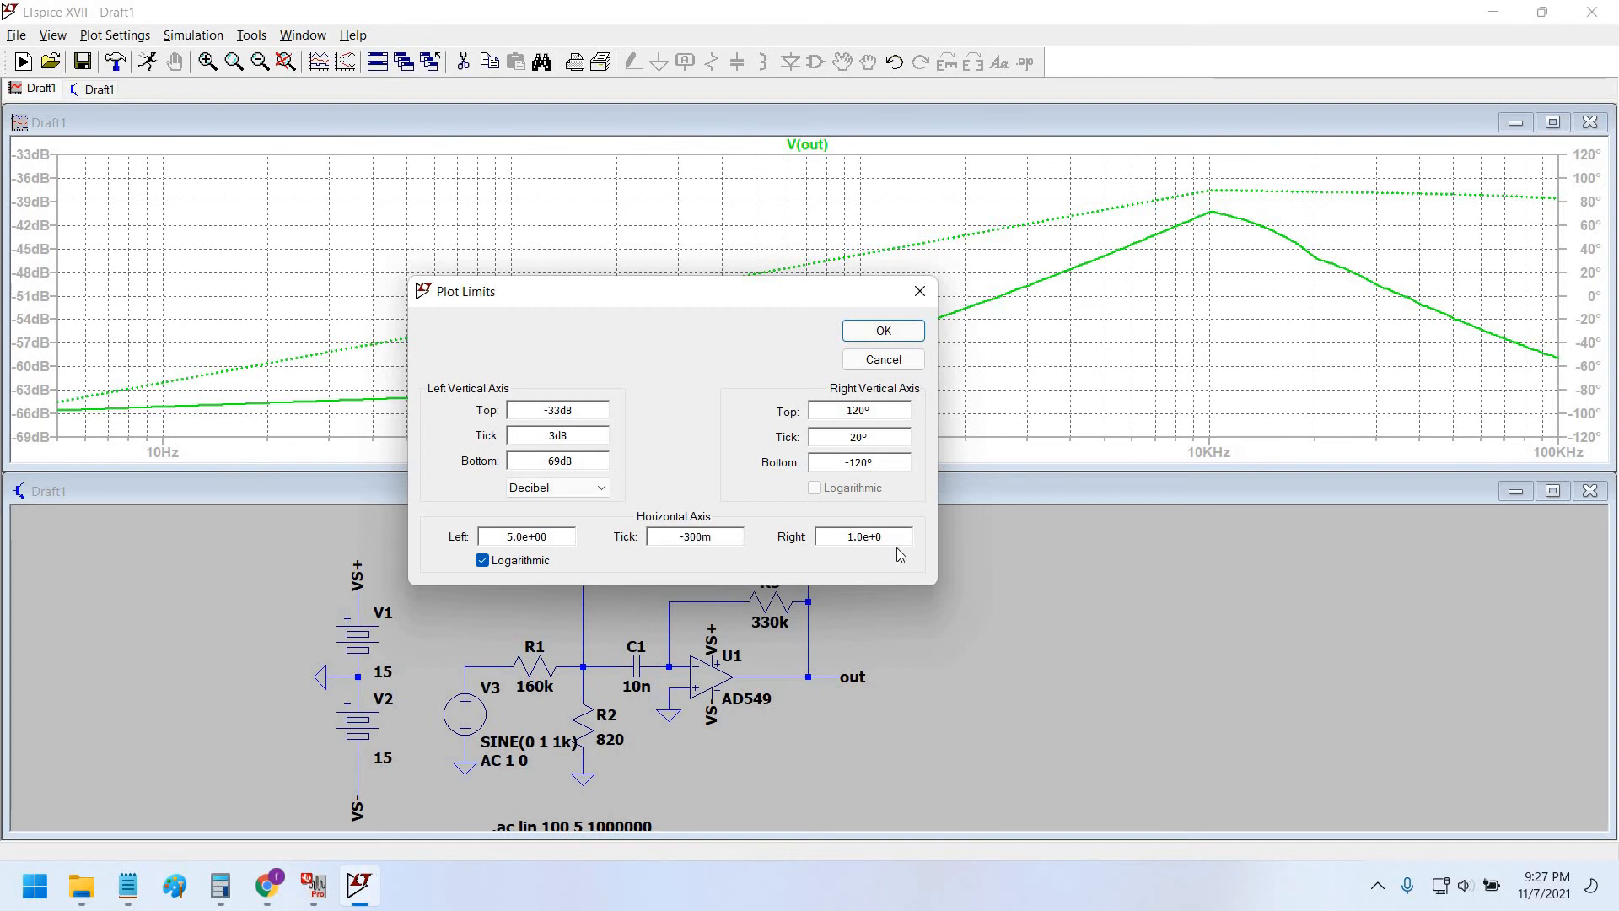
text(6)
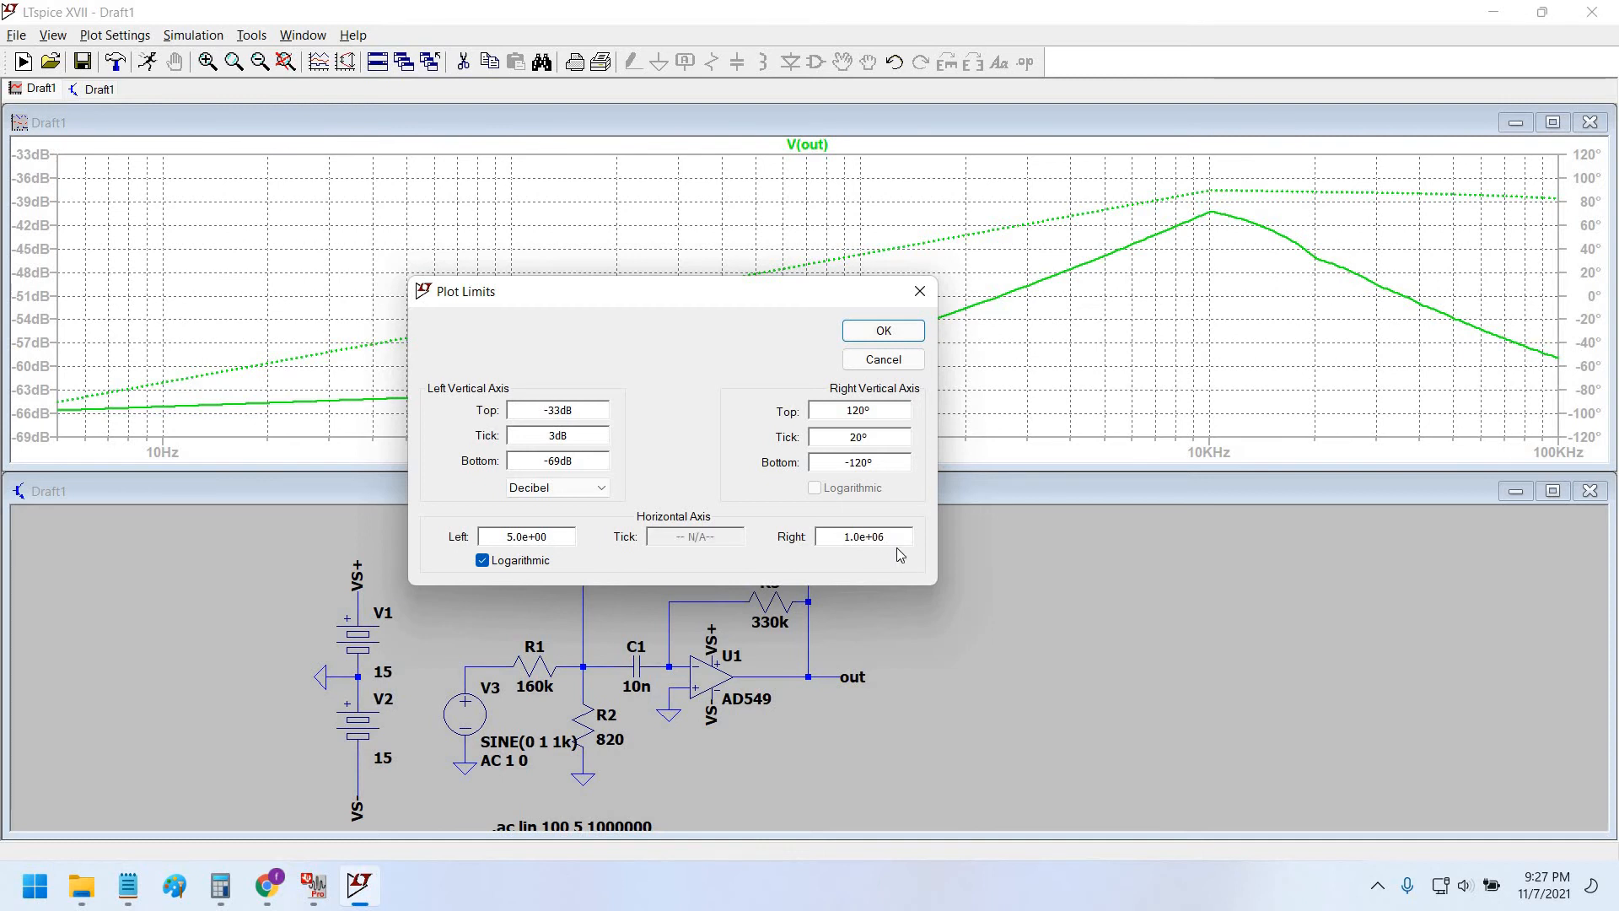
click(896, 330)
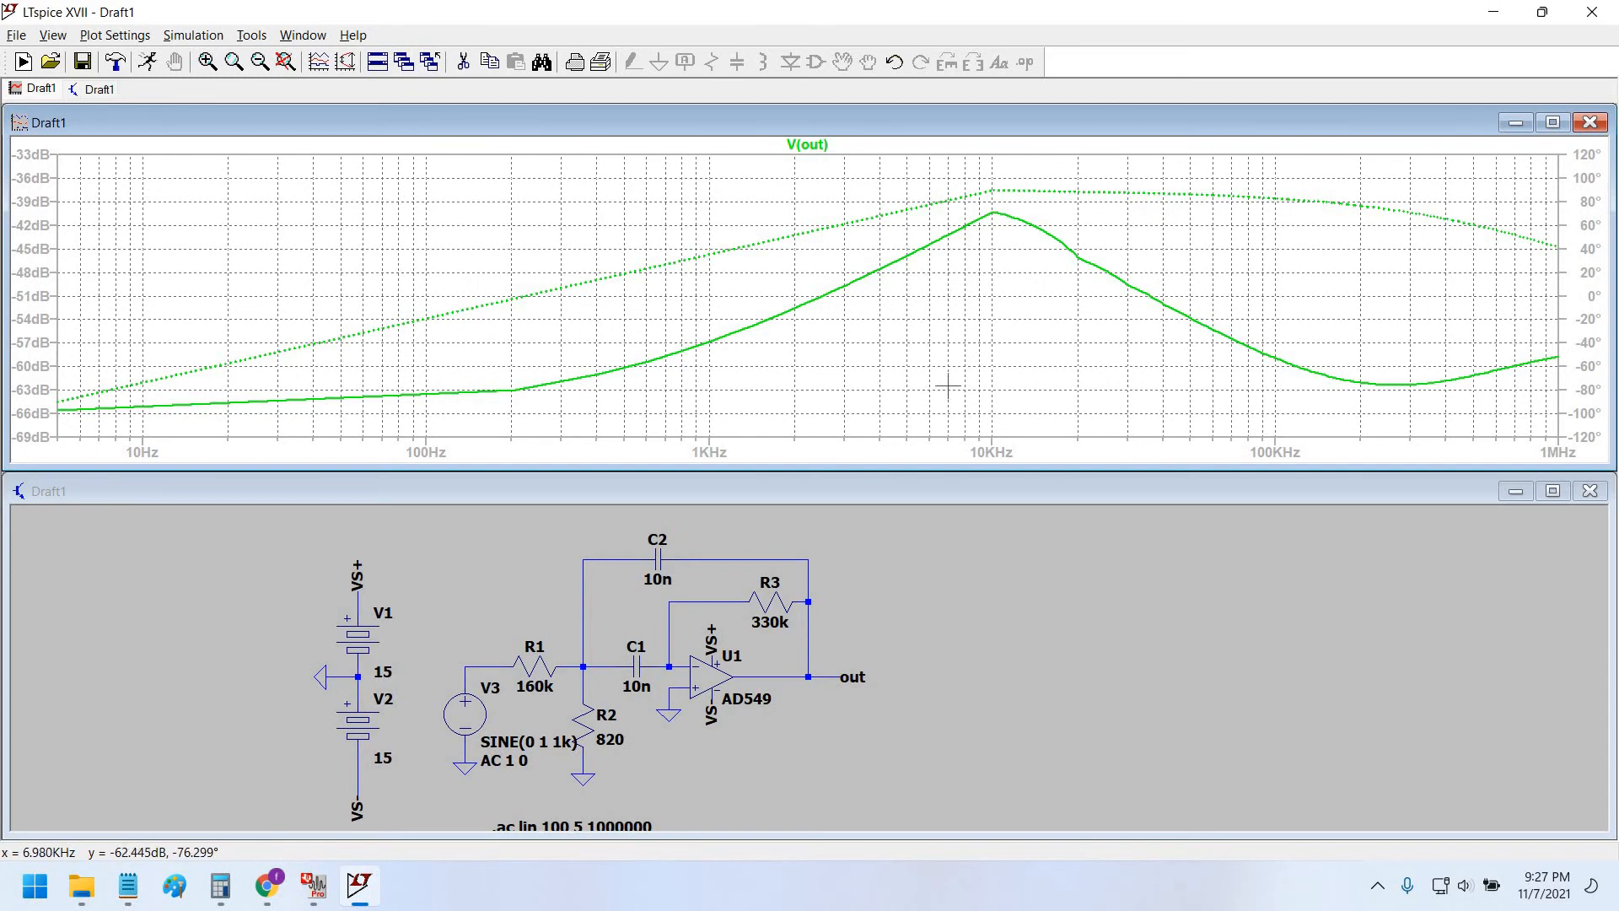
key(alt+Tab)
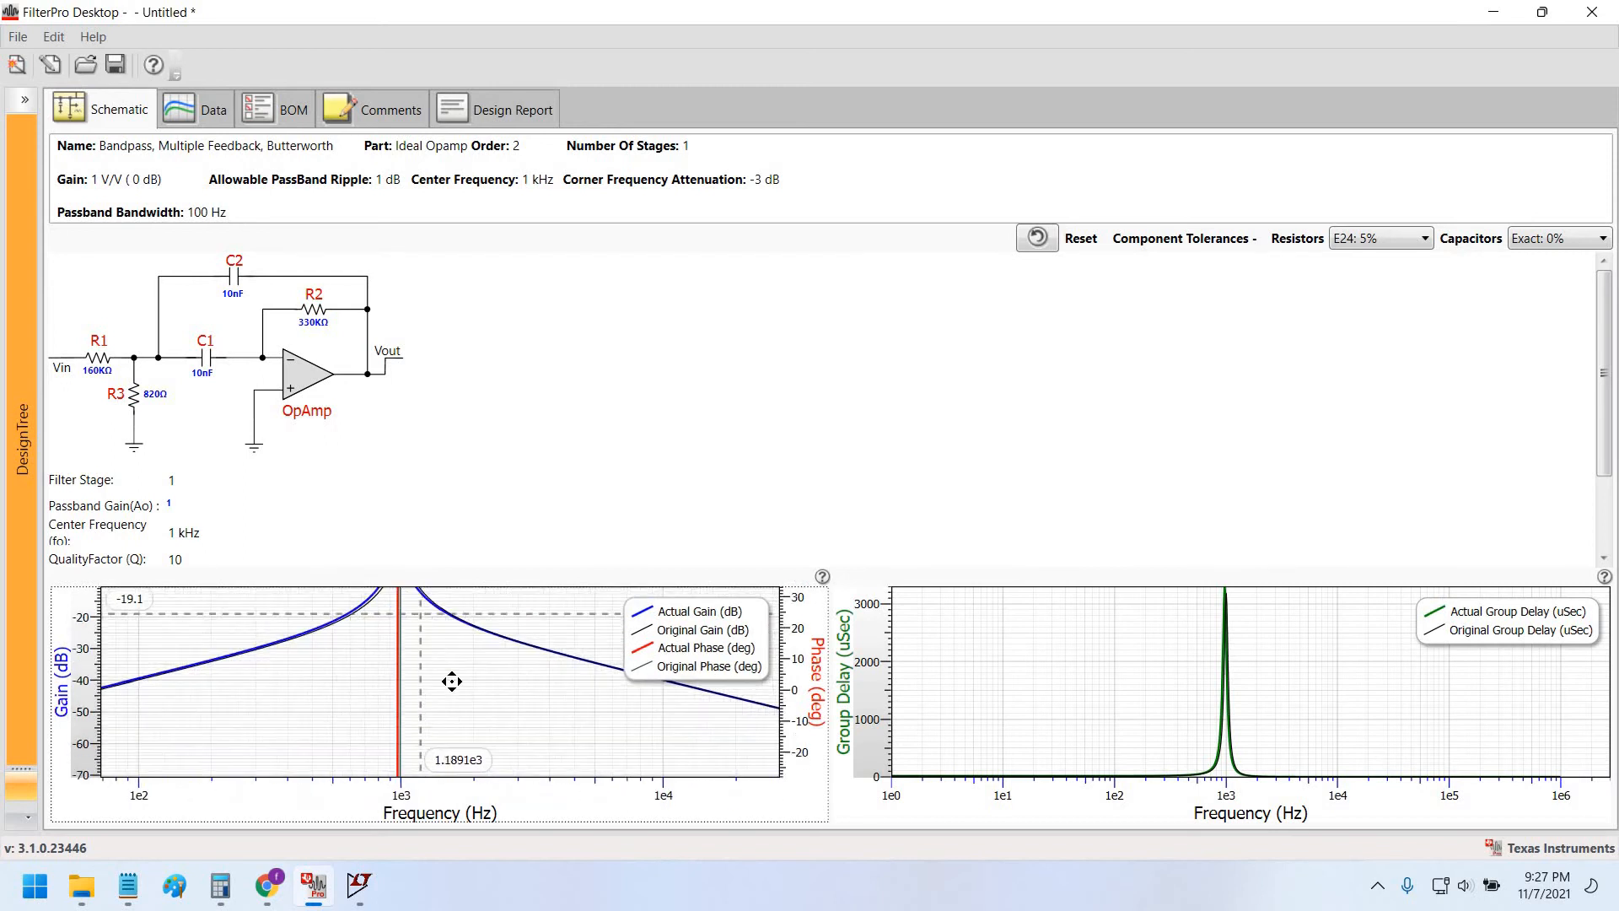
Zoom and pan FilterPro's gain plot around the 1 kHz peak, then return to LTspice.
scroll(447, 675, up, 5)
scroll(422, 656, up, 2)
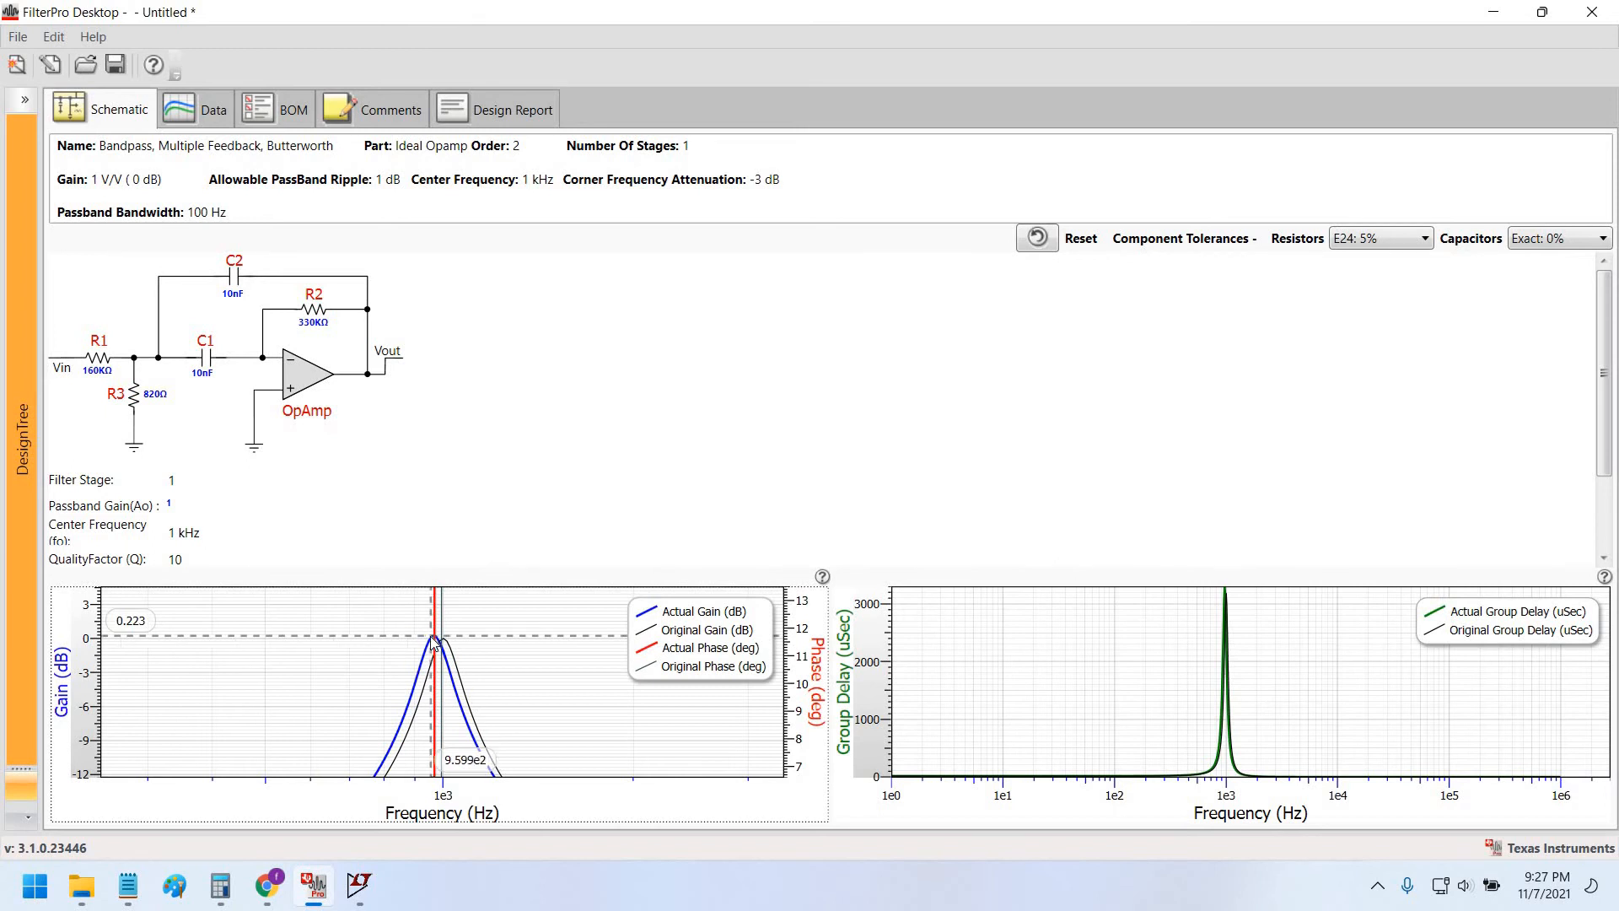
scroll(513, 657, down, 7)
drag(513, 656, 514, 651)
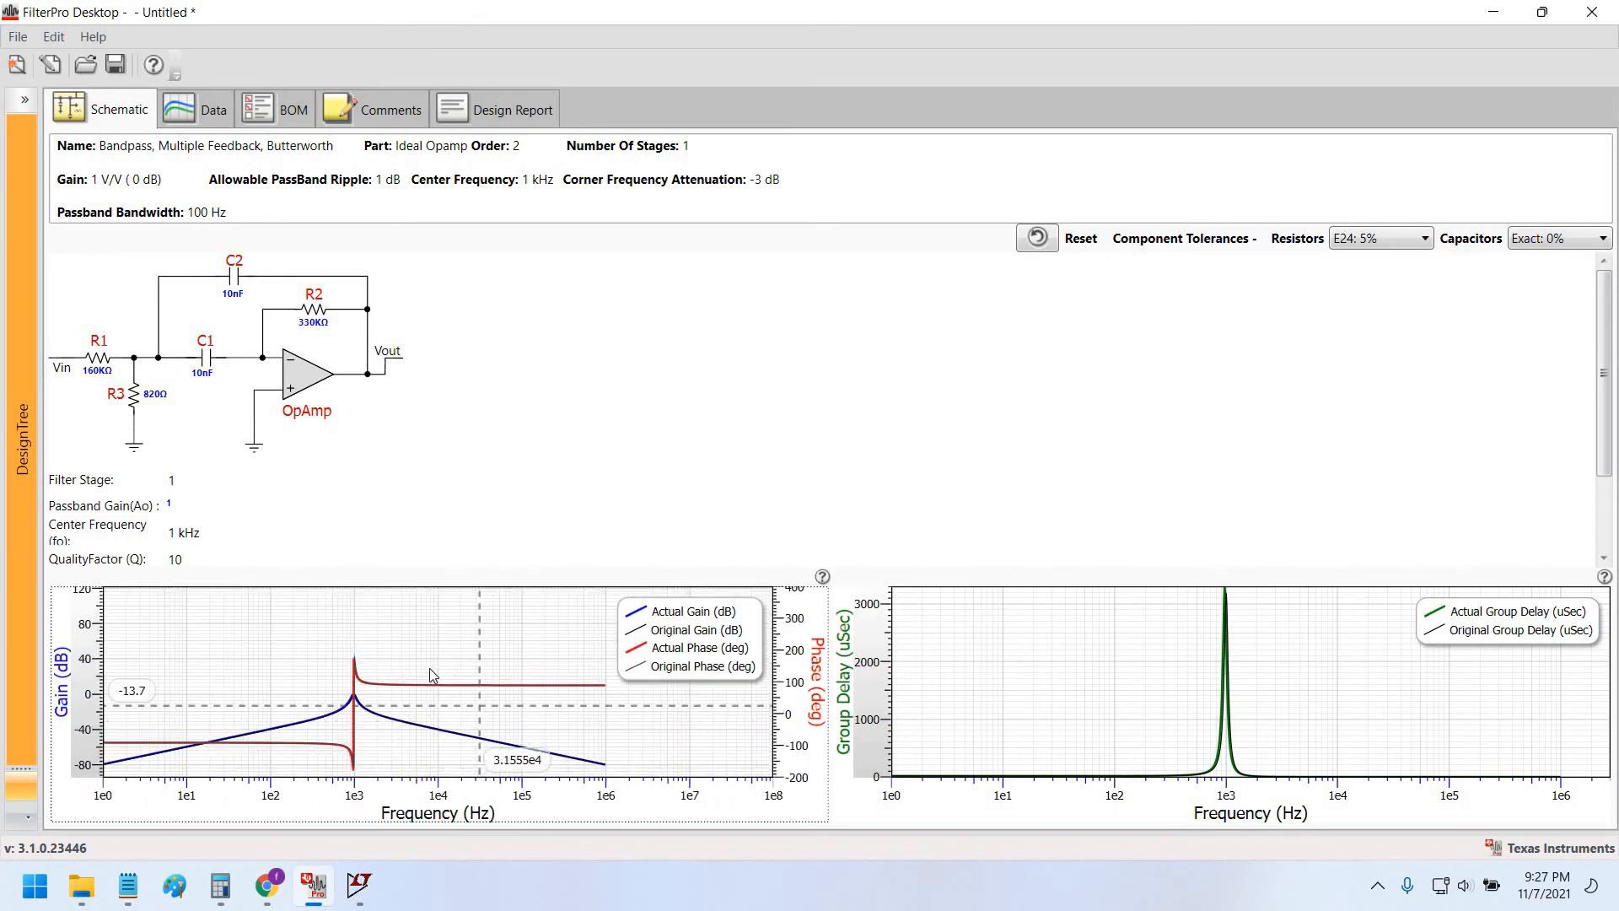
scroll(402, 668, up, 1)
scroll(402, 668, up, 1)
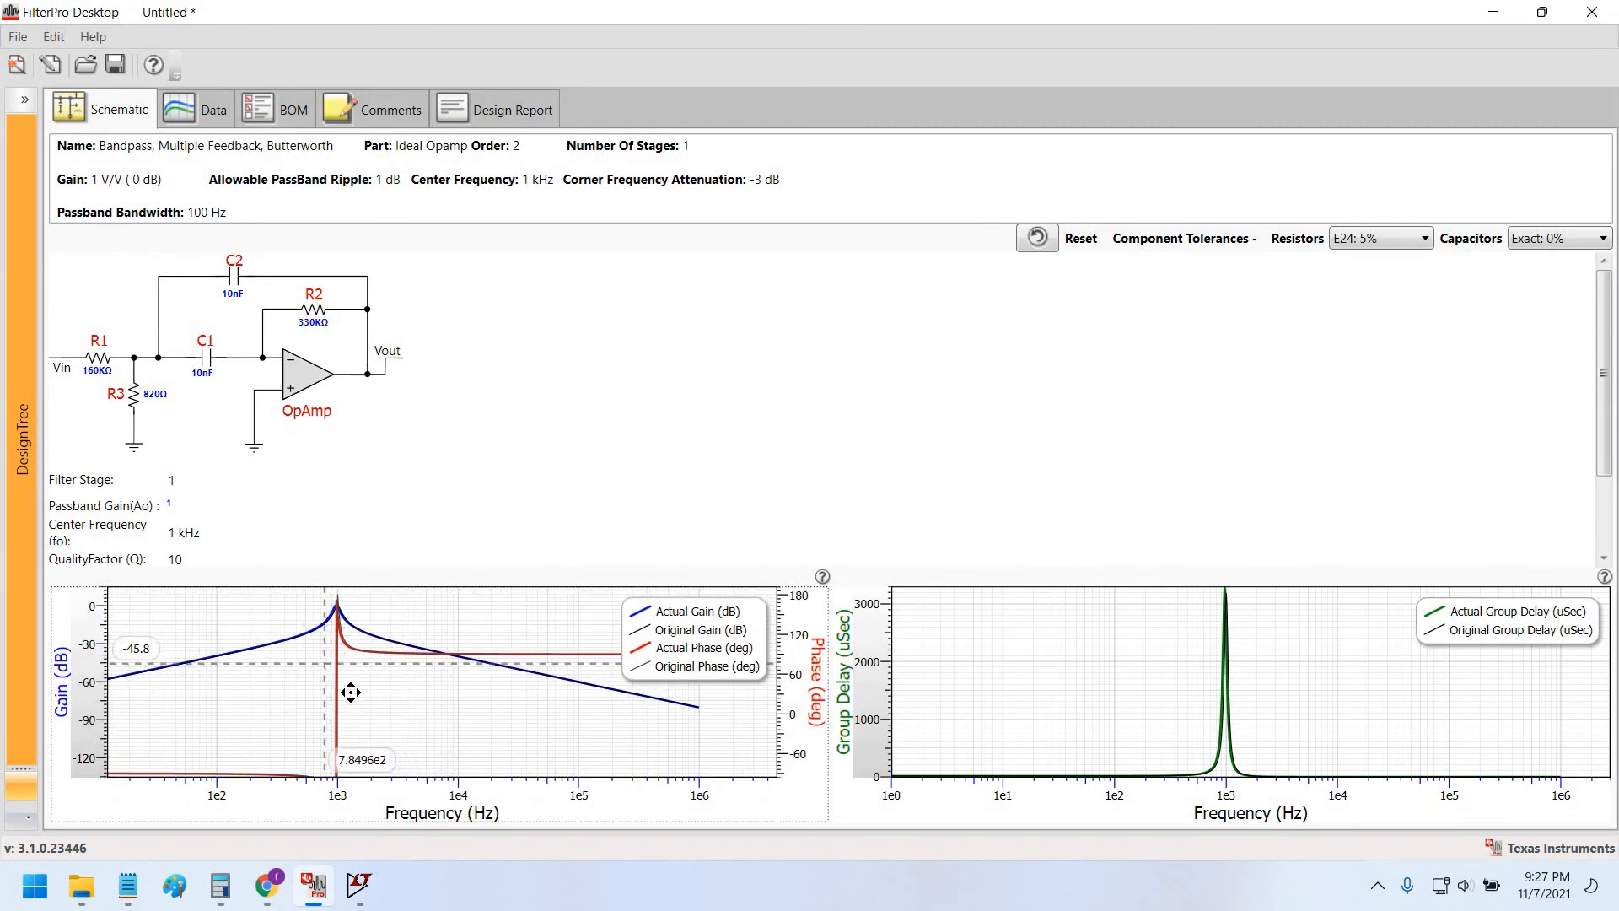
drag(346, 687, 379, 679)
scroll(383, 666, up, 3)
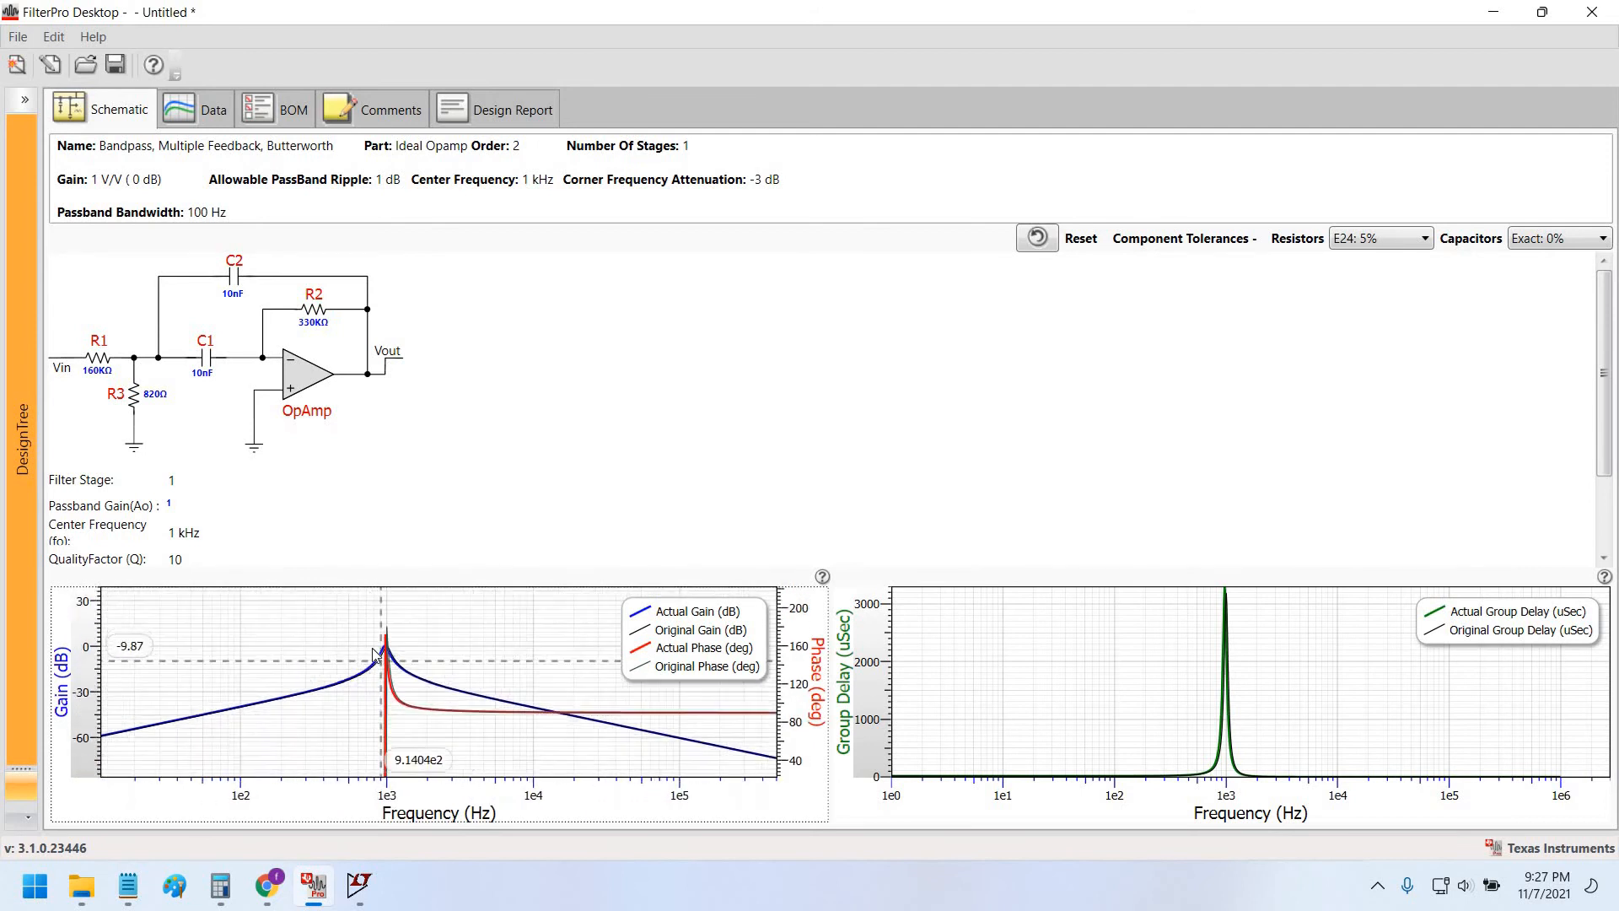
scroll(417, 649, up, 2)
scroll(422, 647, up, 2)
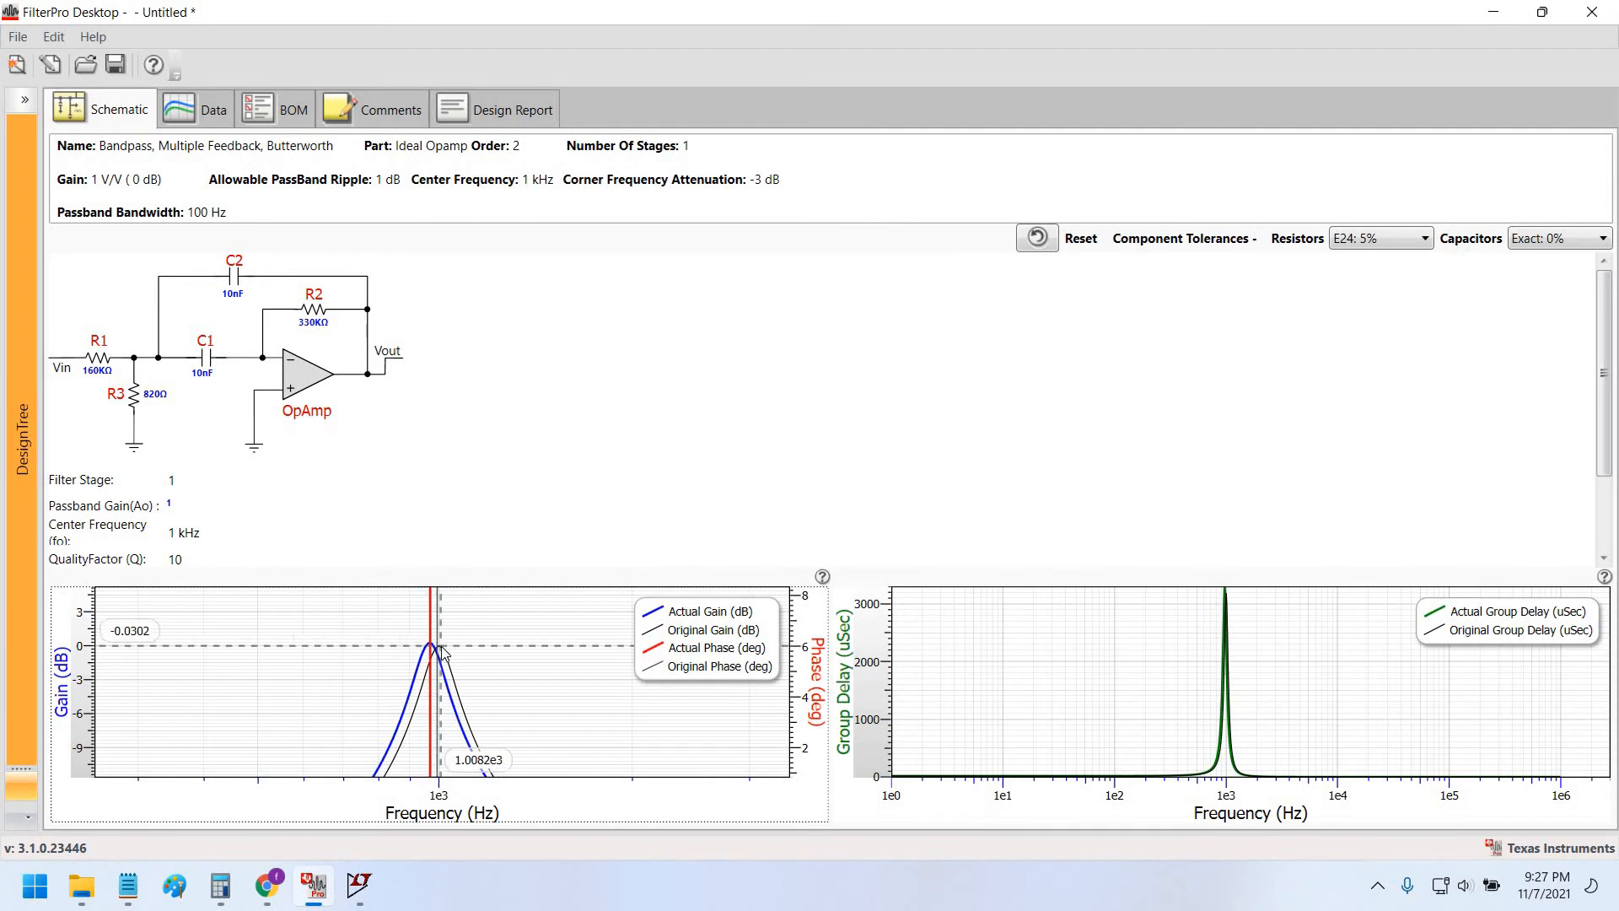
key(alt+Tab)
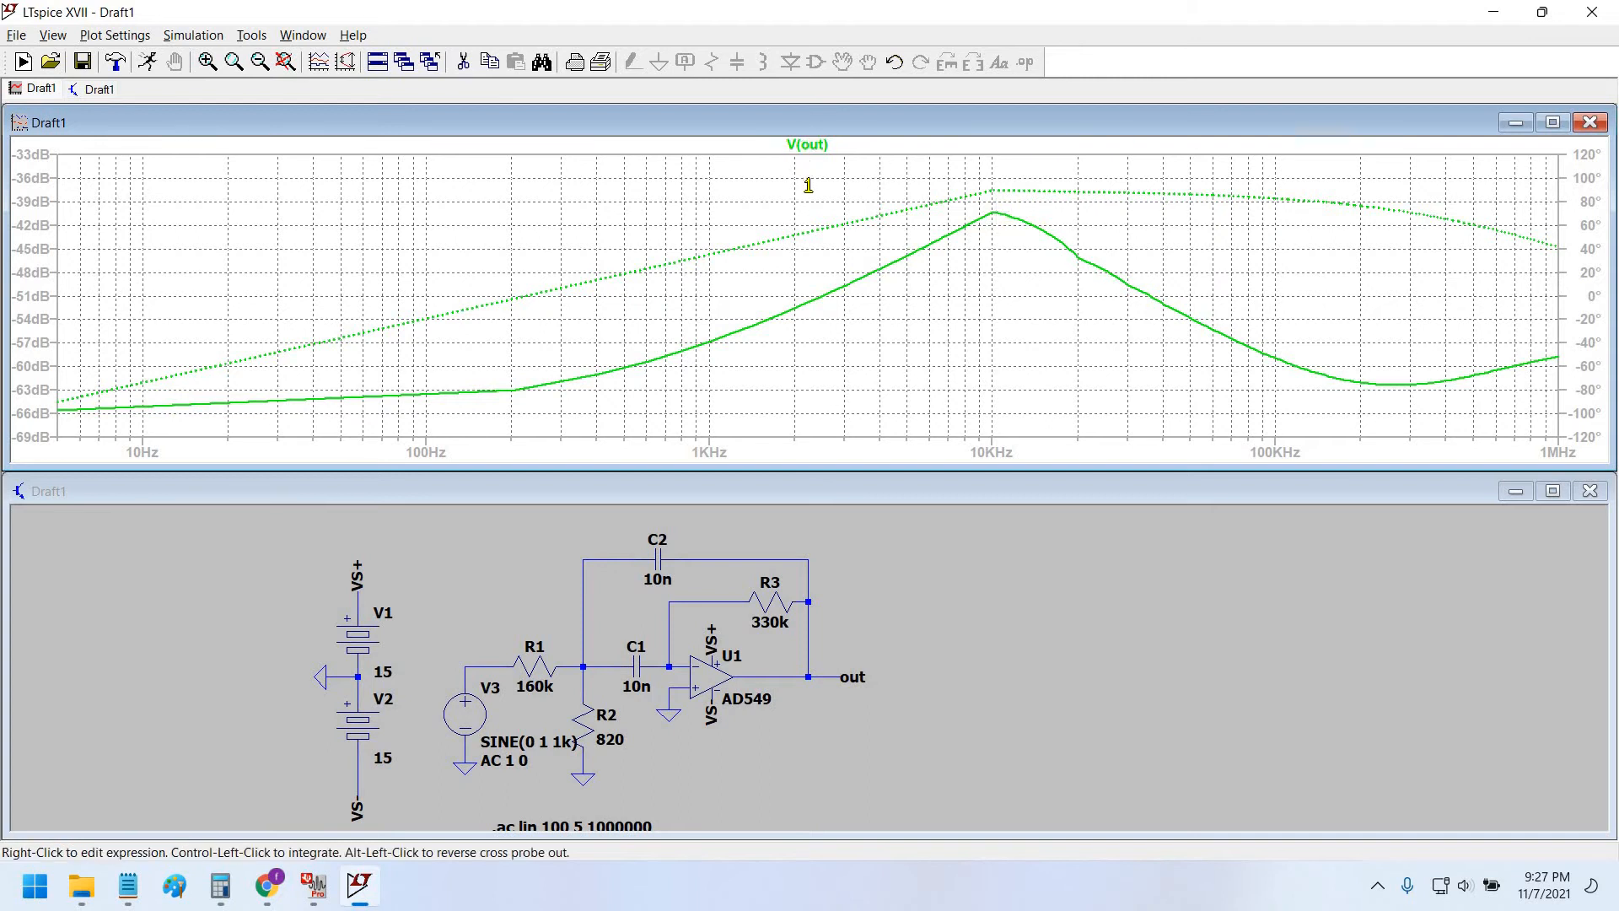
click(812, 143)
drag(815, 181, 994, 167)
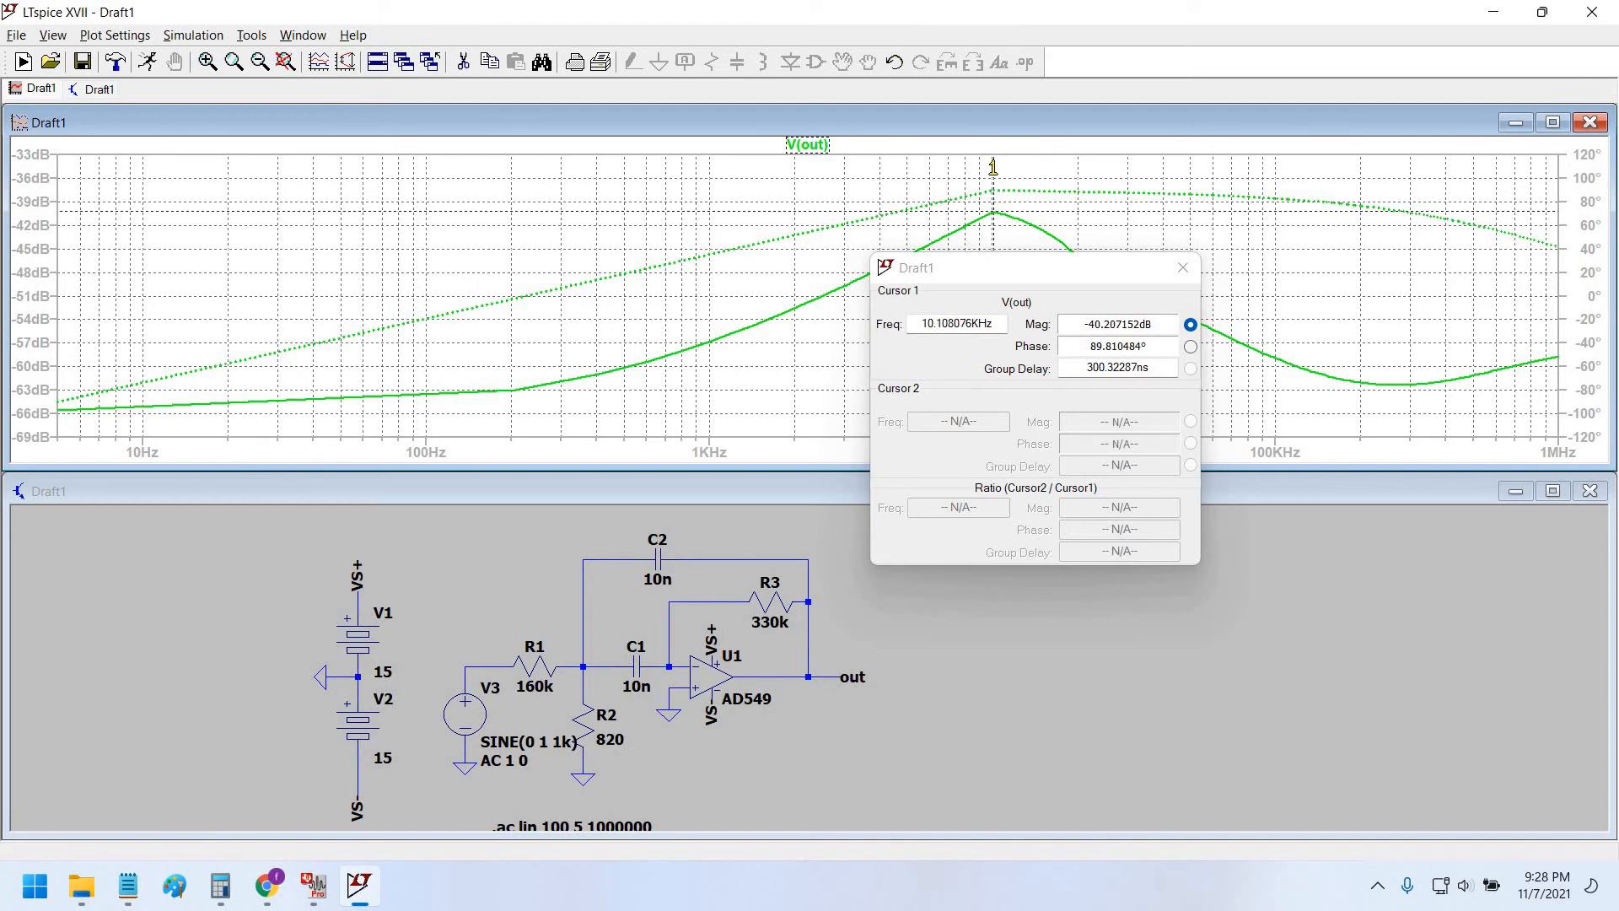
drag(1016, 261, 809, 398)
drag(921, 488, 953, 429)
click(313, 885)
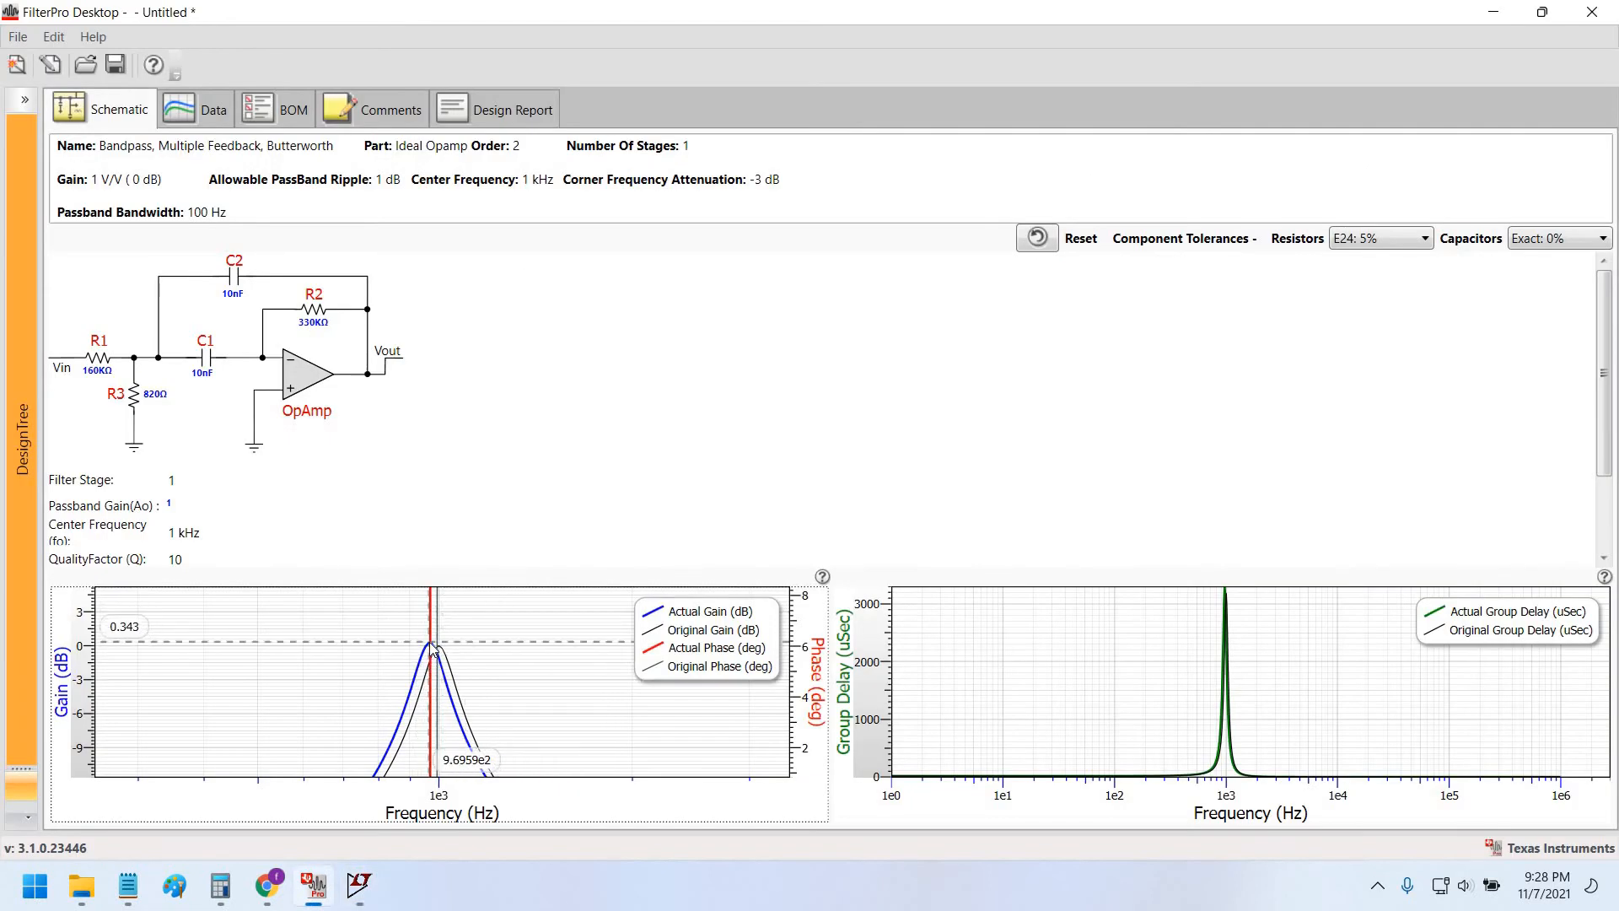
key(alt+Tab)
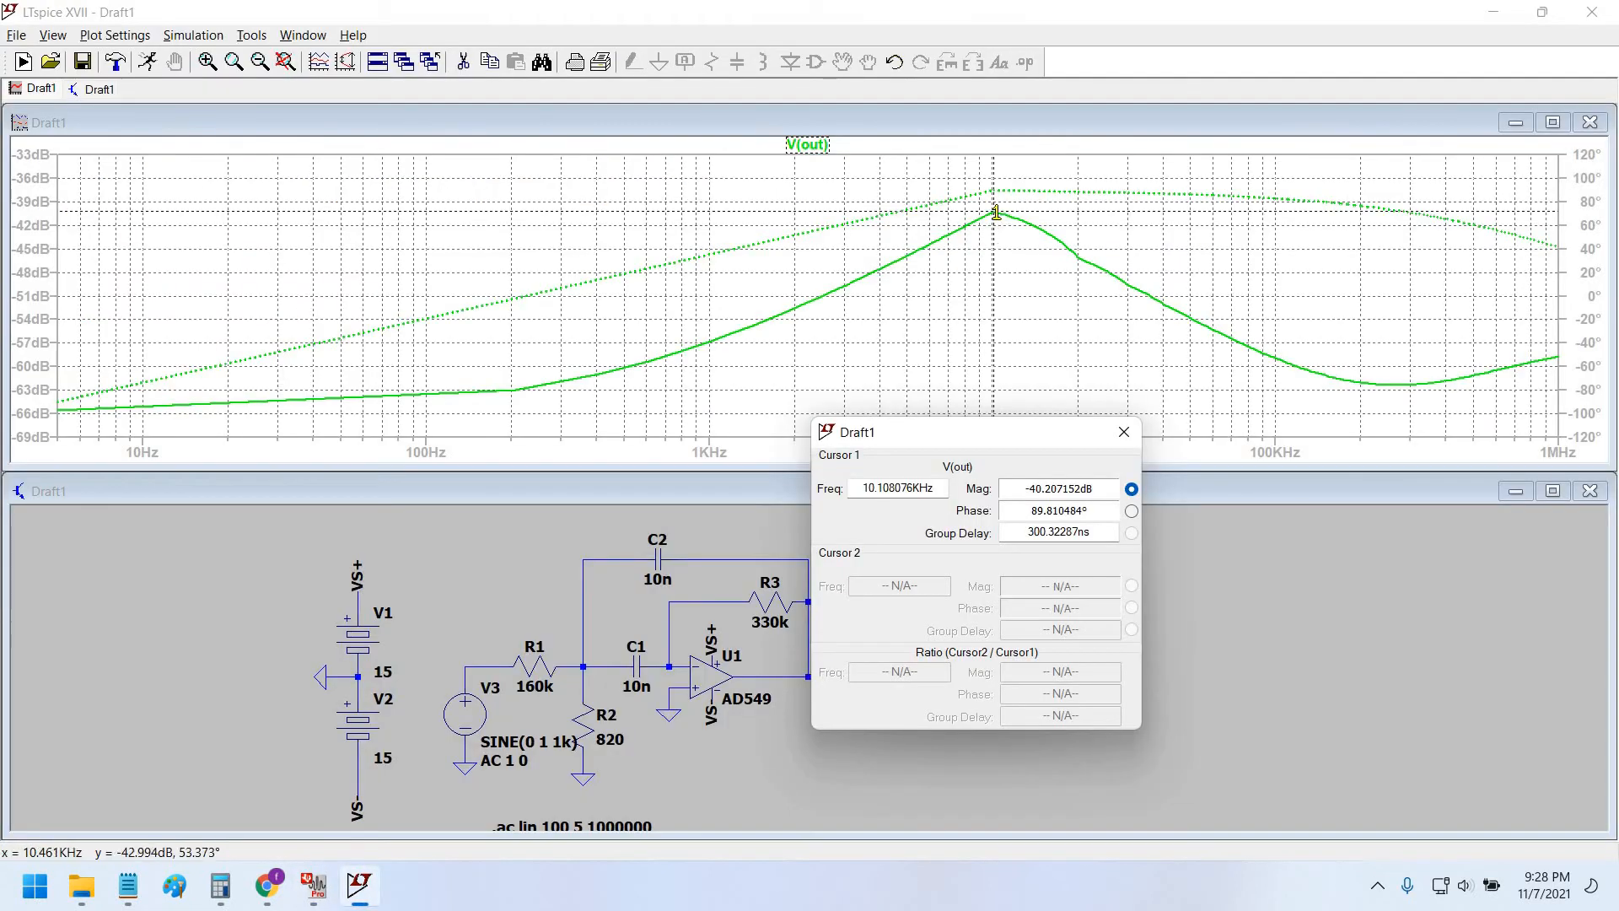
click(1124, 432)
scroll(969, 726, down, 1)
drag(739, 754, 768, 726)
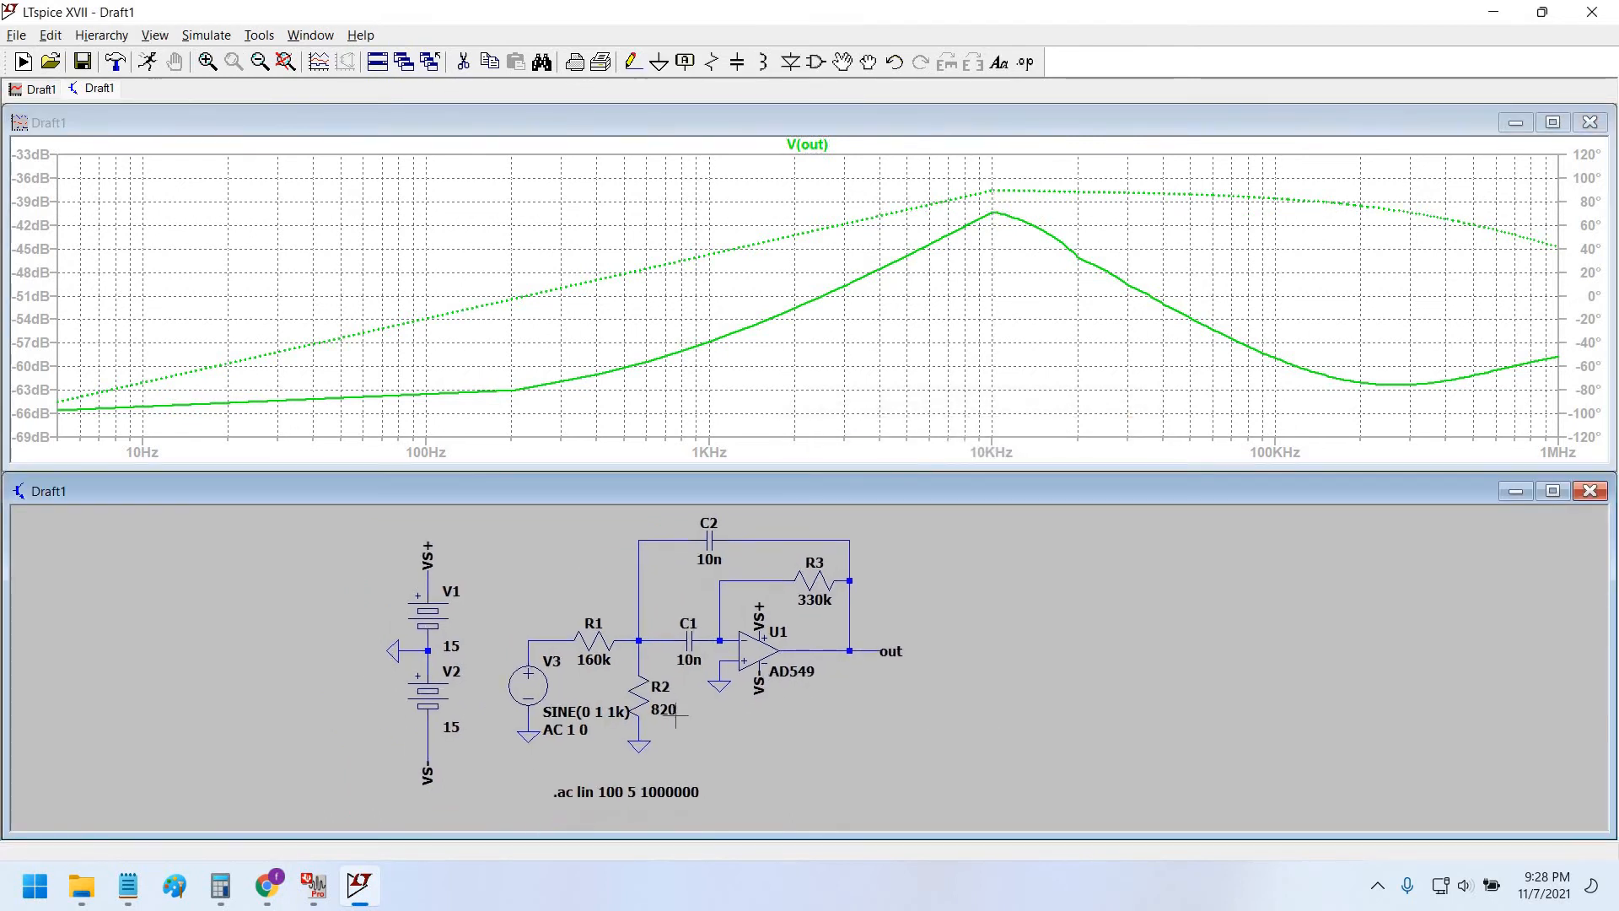
scroll(768, 727, up, 1)
Confirm source V3 keeps AC amplitude 1 and phase 0.
right_click(513, 681)
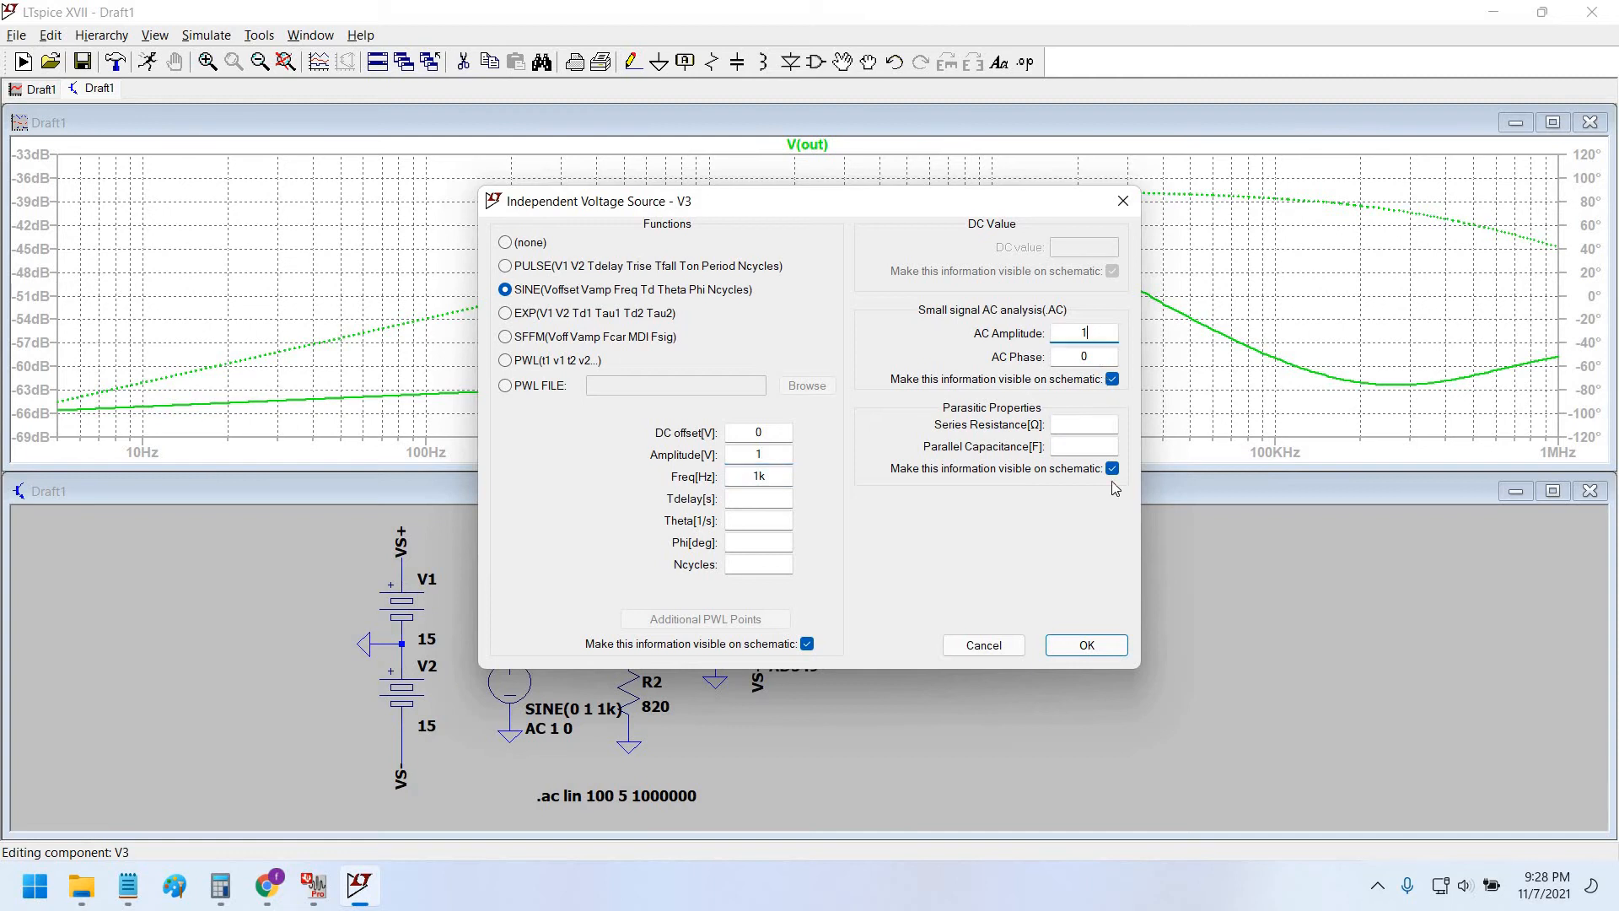
click(1095, 357)
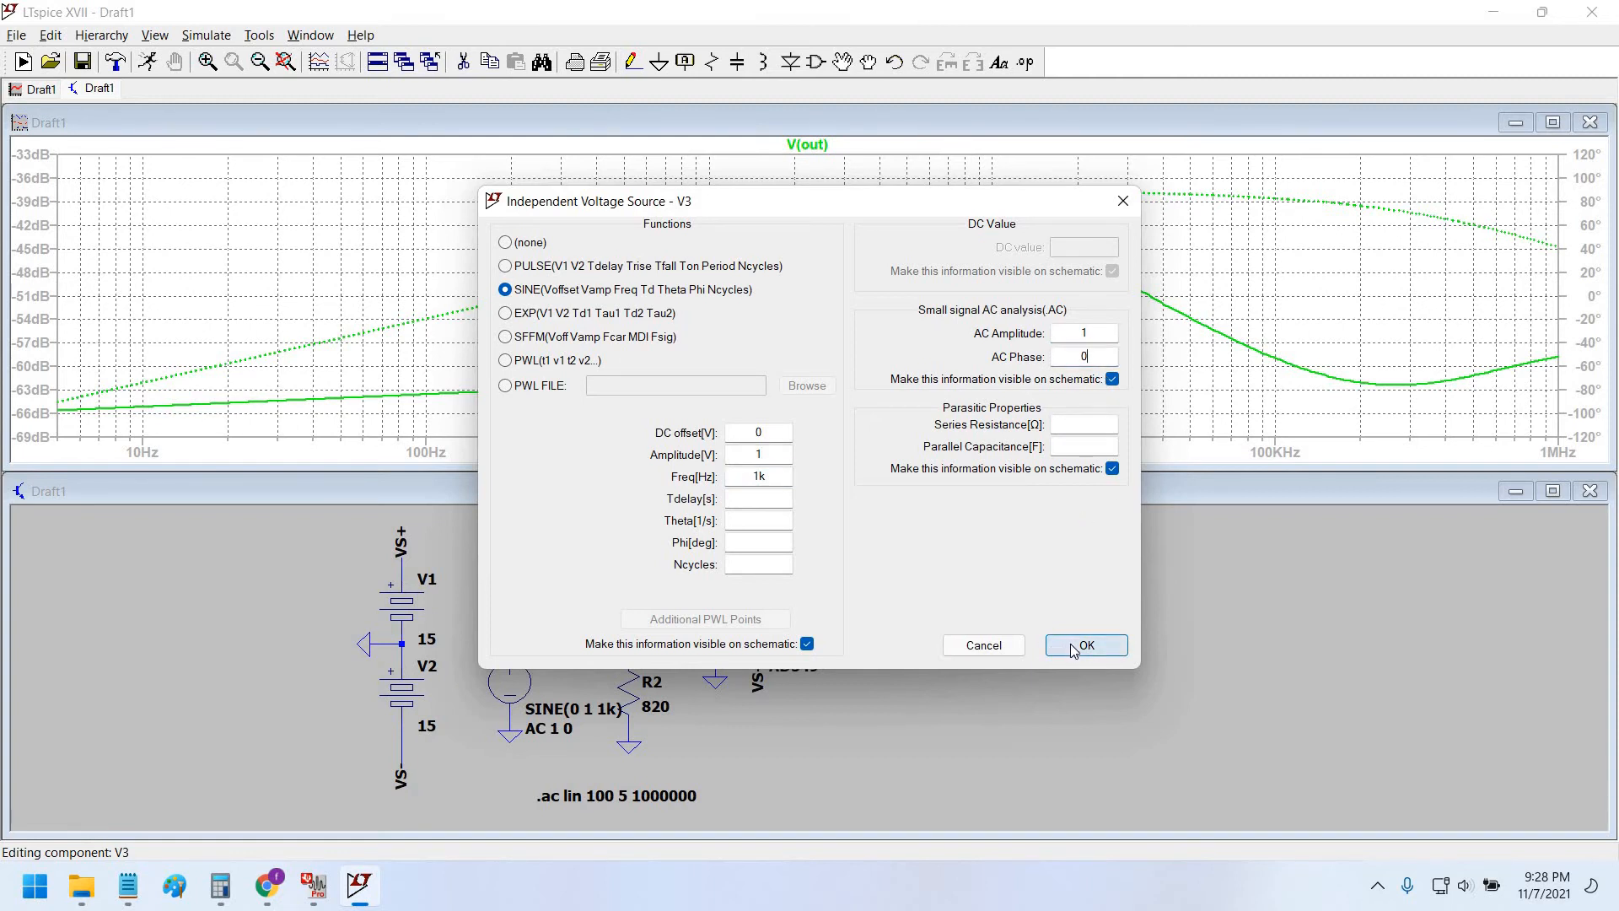
click(1072, 645)
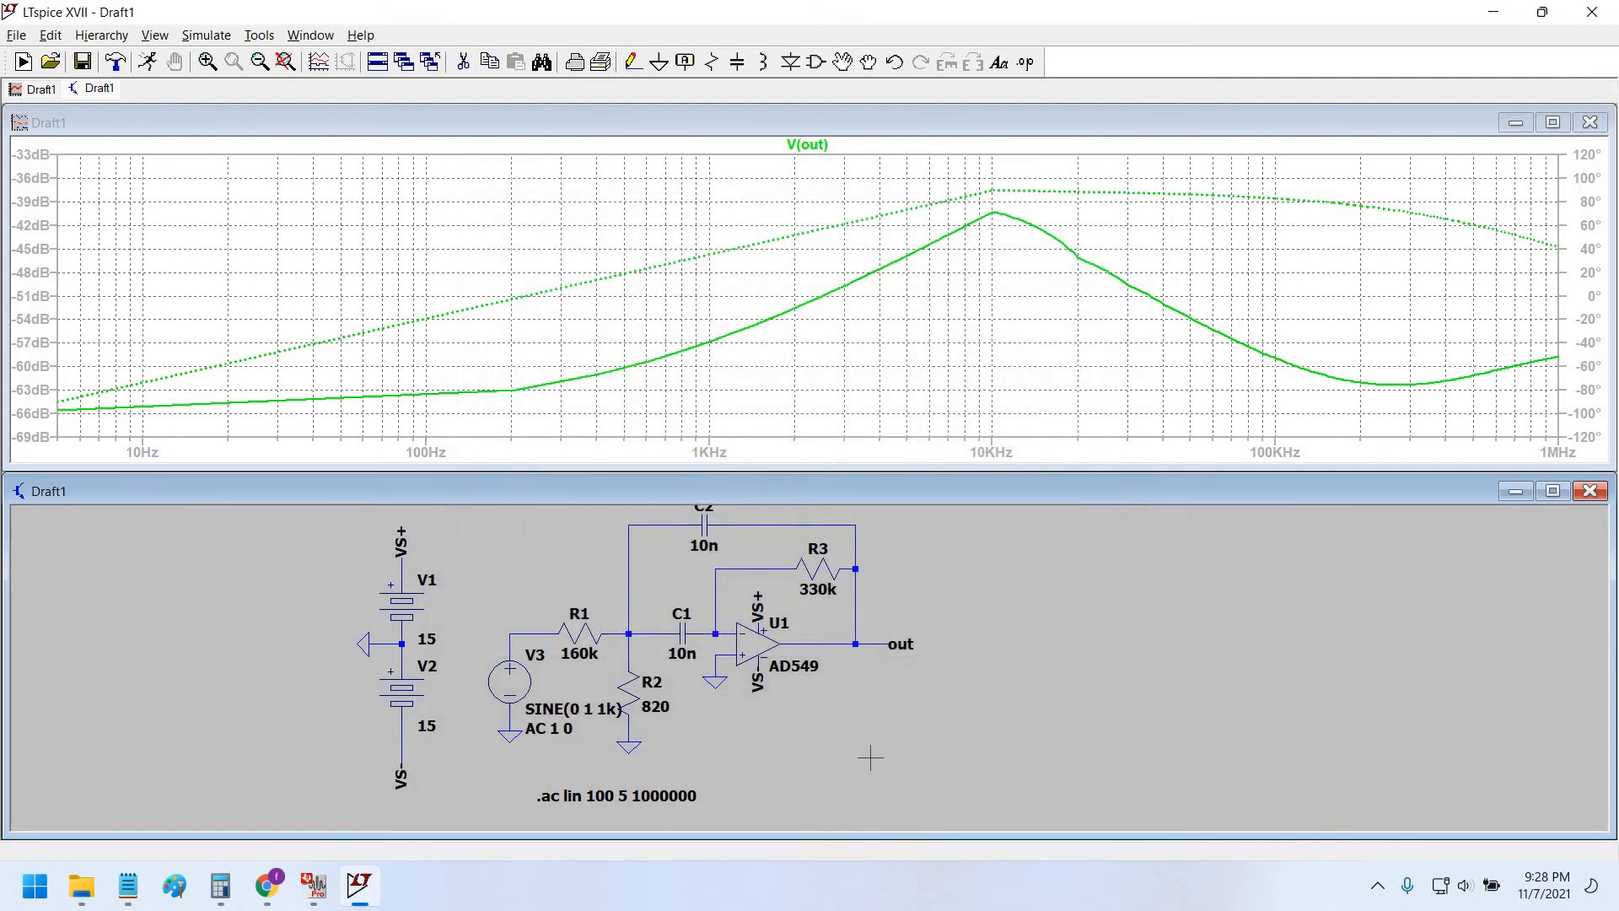
Pan the schematic to show C2 and the .ac directive, then bring up the component library.
drag(727, 763, 709, 742)
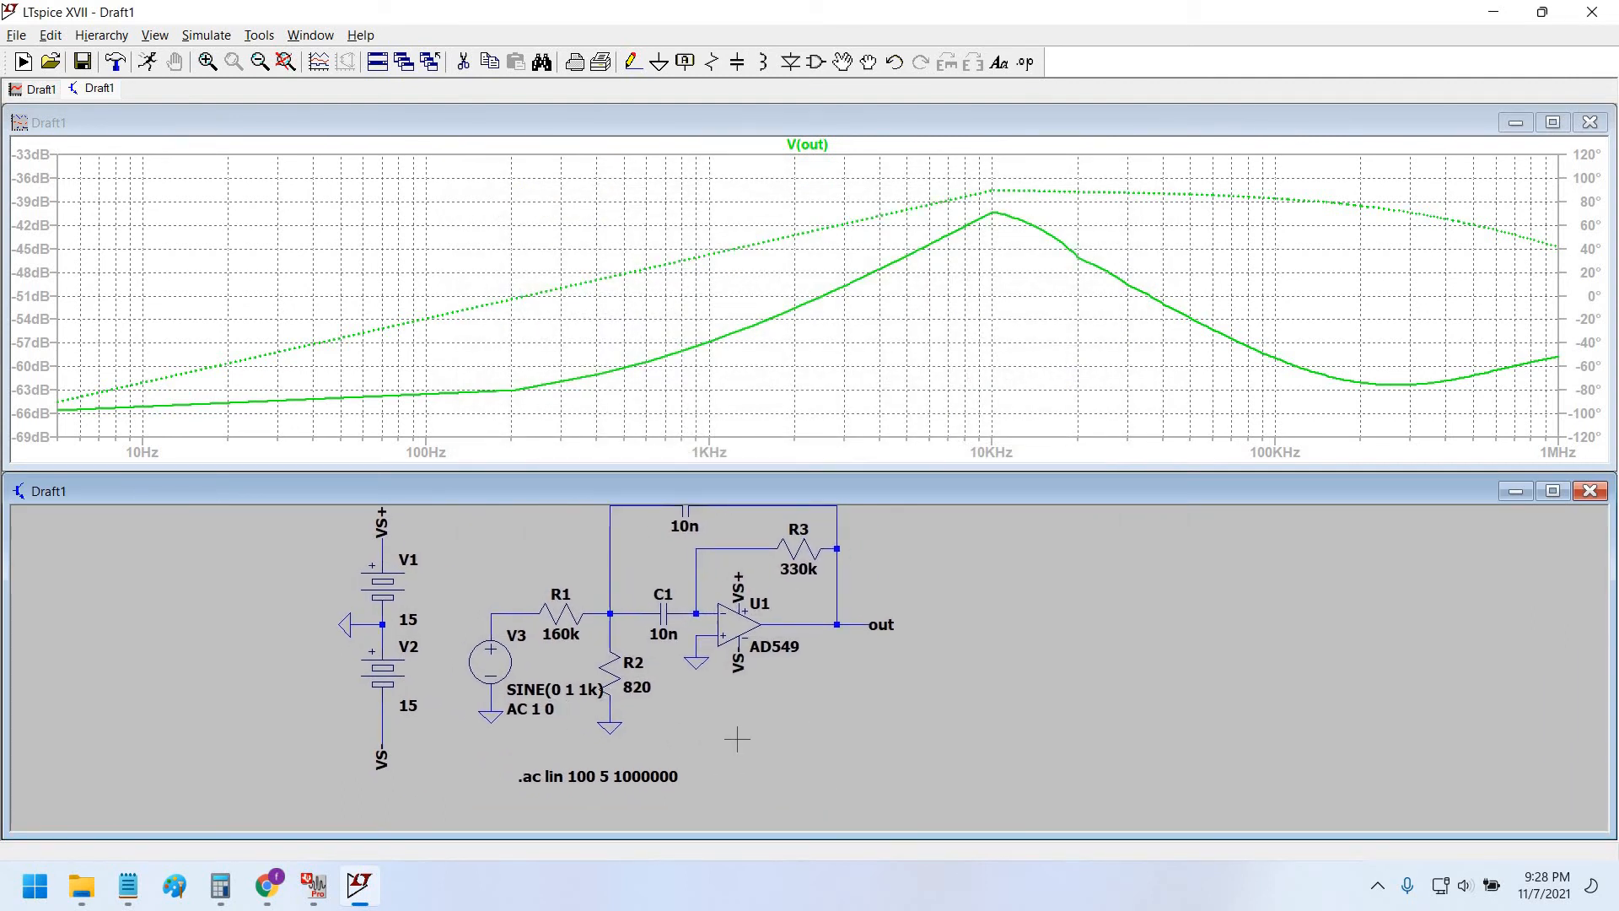
drag(759, 605, 747, 635)
drag(369, 665, 366, 693)
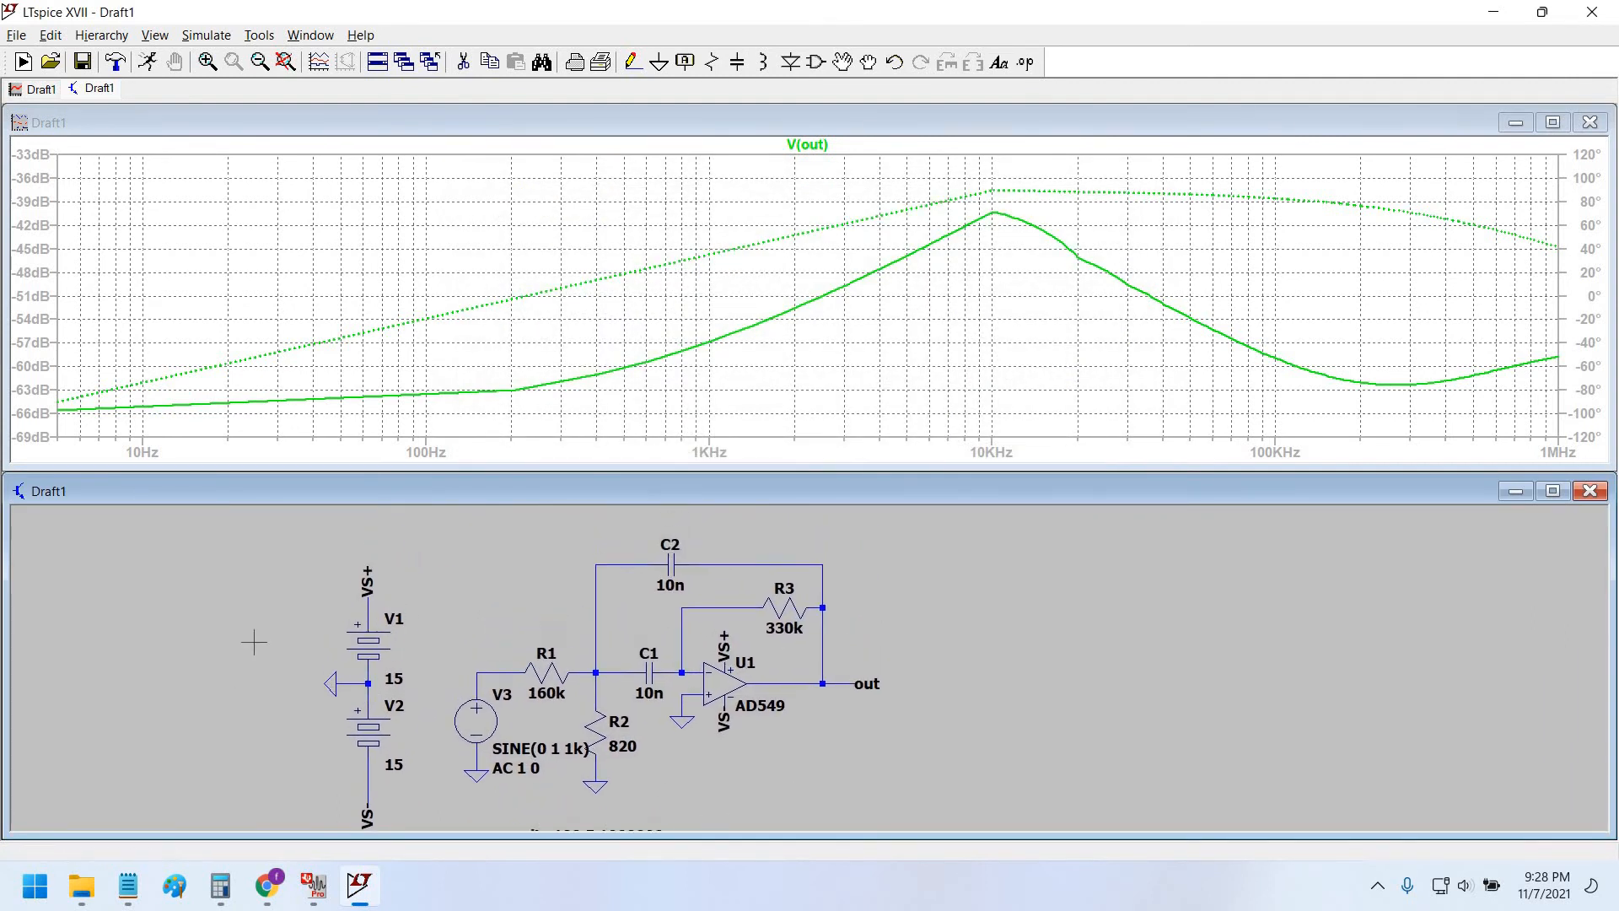
drag(254, 641, 259, 591)
drag(821, 716, 798, 740)
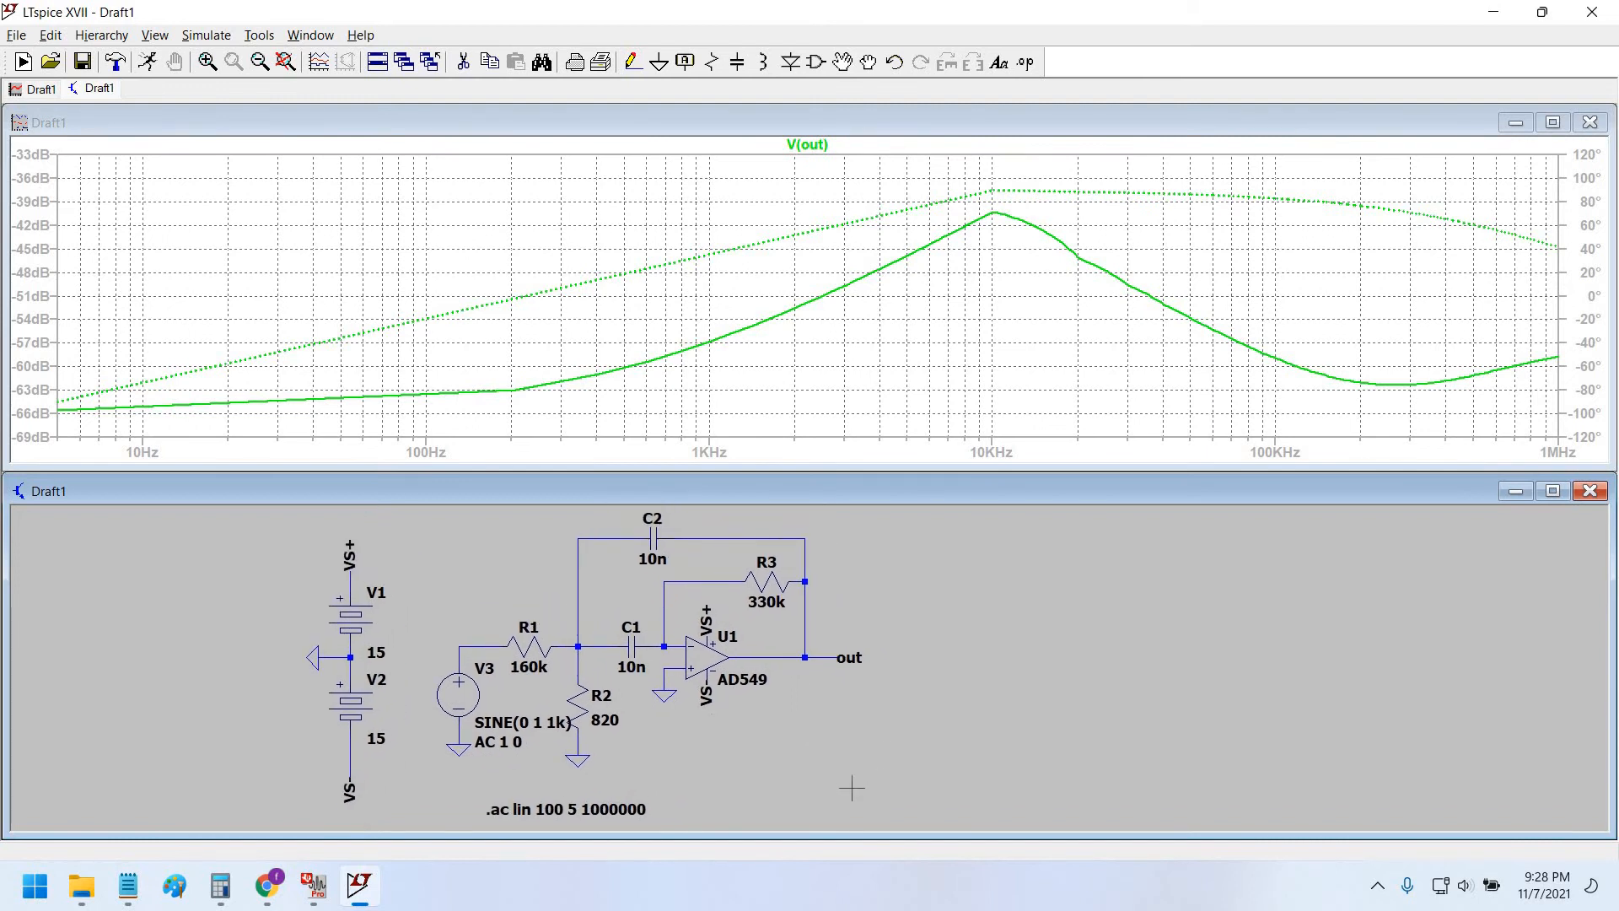
drag(655, 788, 702, 806)
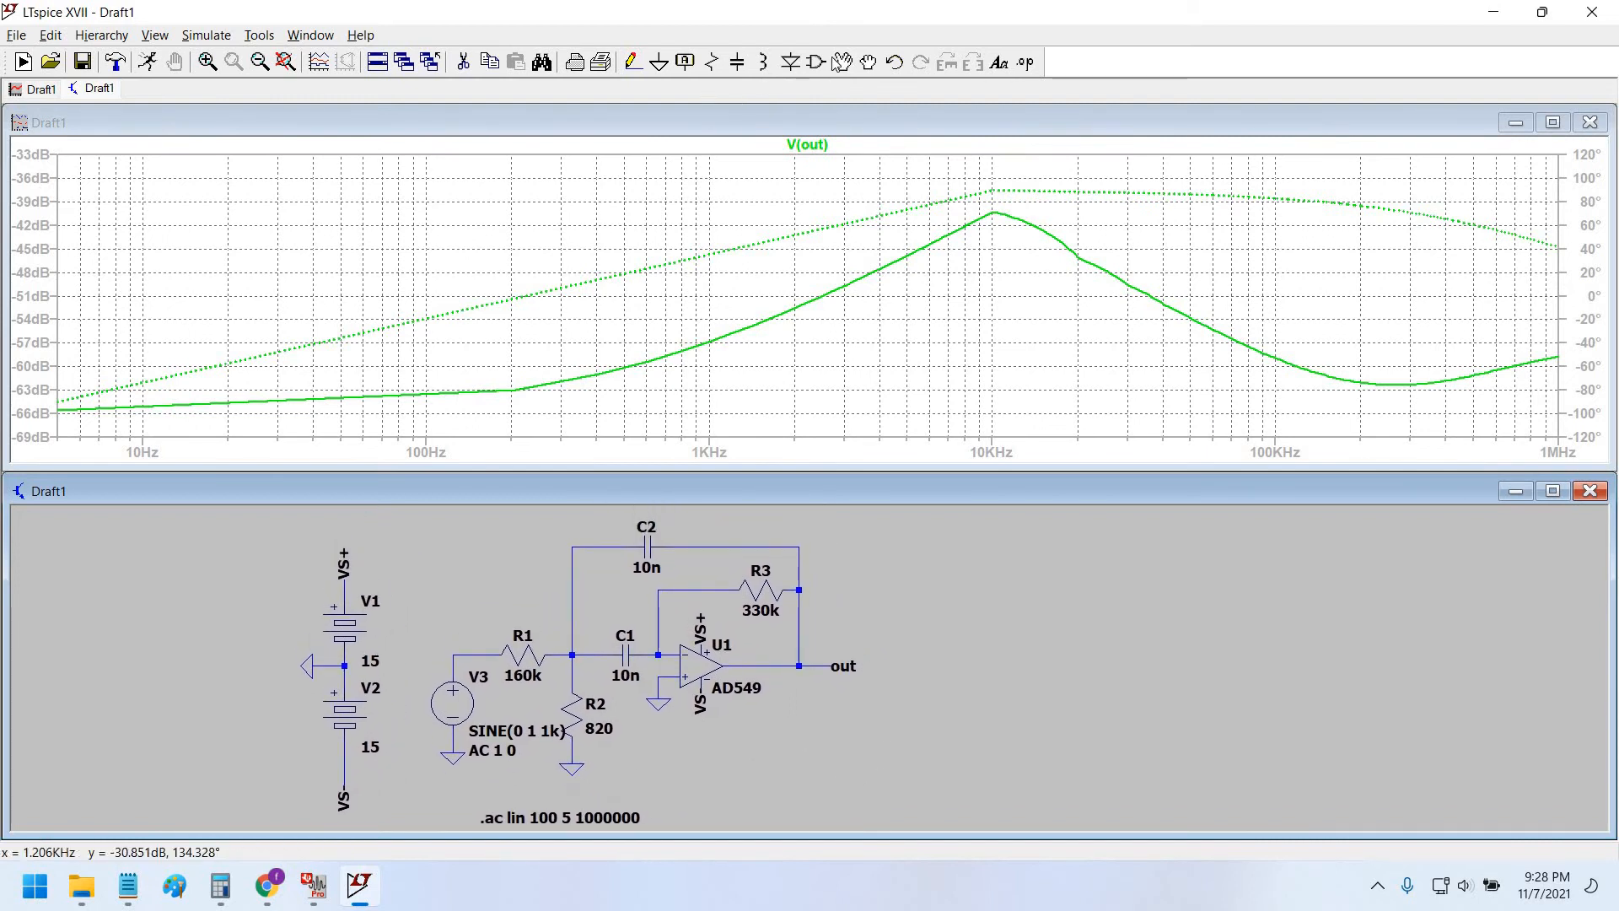
key(F2)
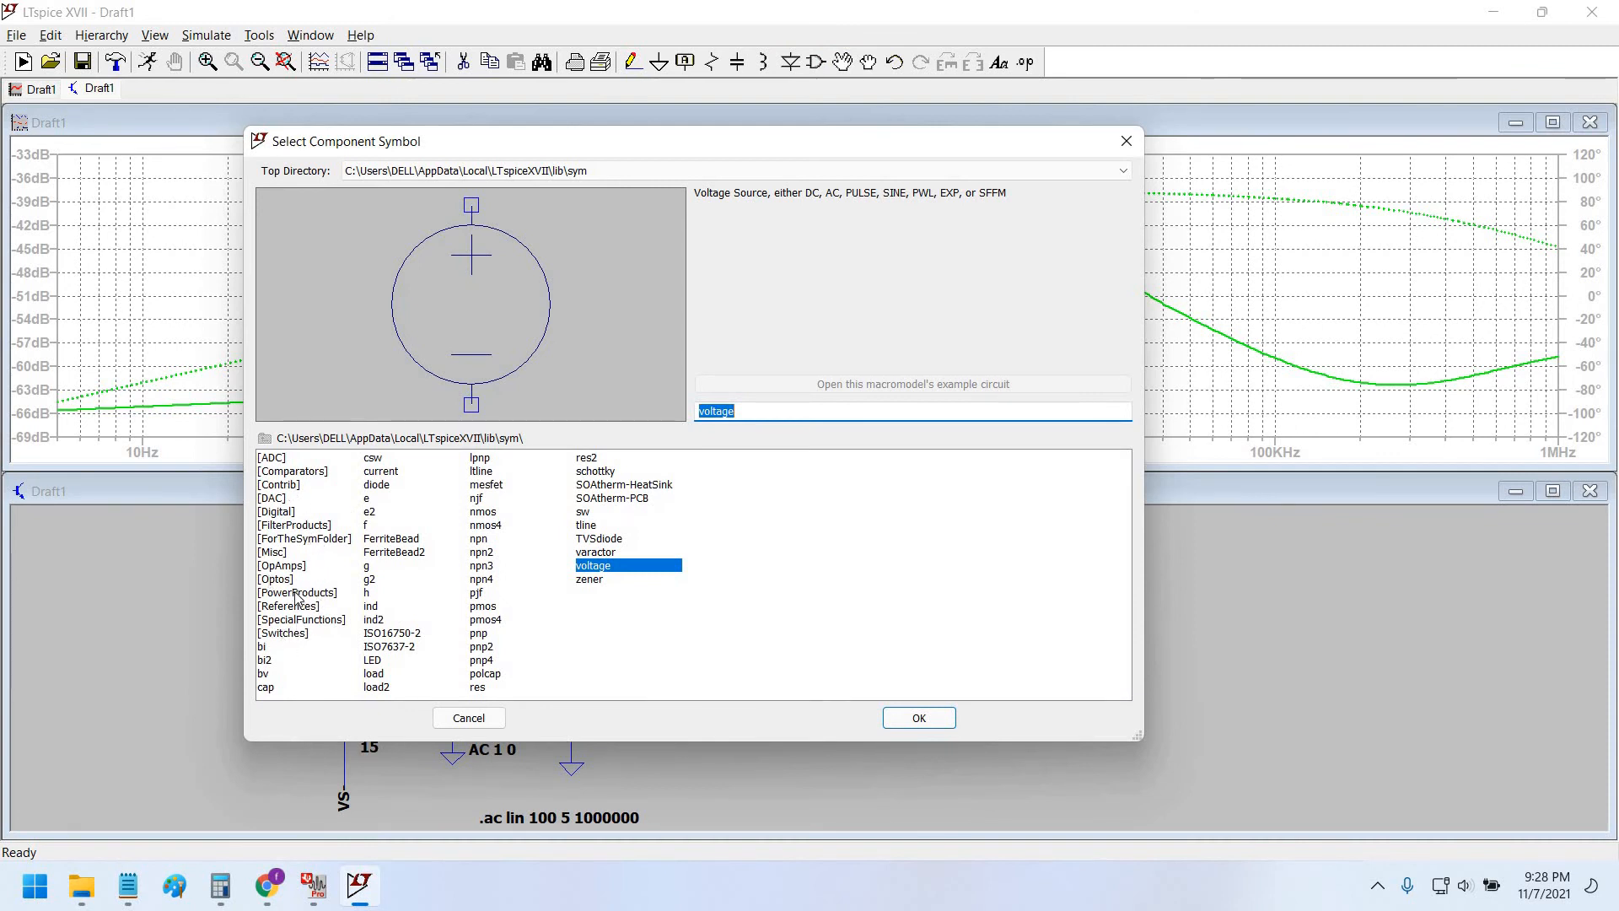
Place an OP747 from the [OpAmps] folder as U2, right of the AD549 filter circuit.
click(277, 571)
double_click(277, 571)
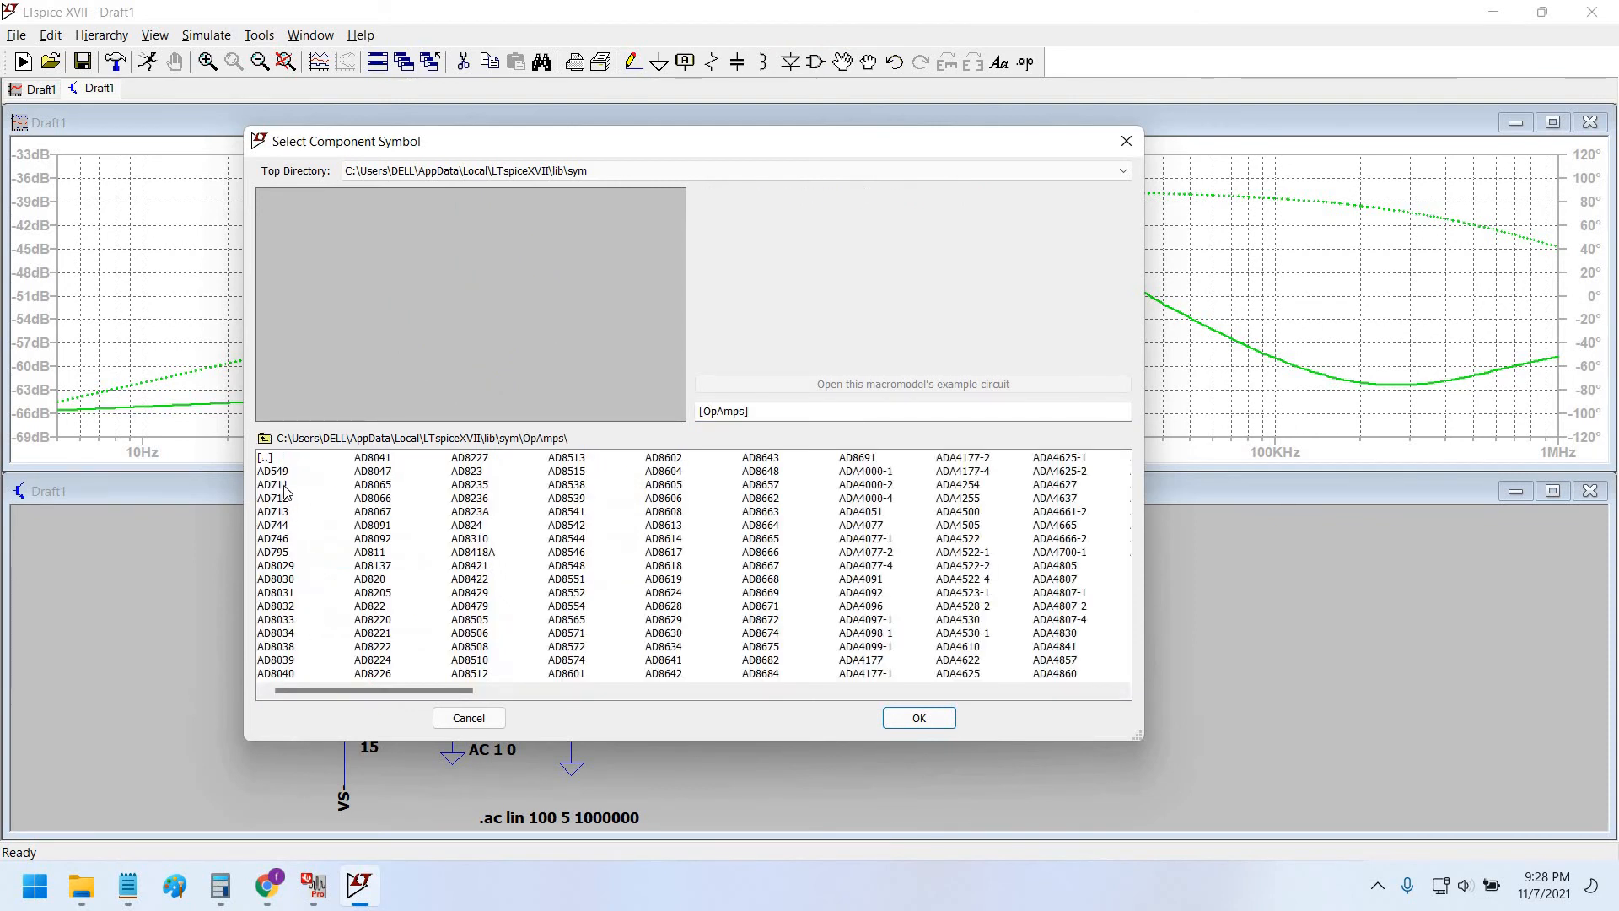
scroll(388, 628, right, 15)
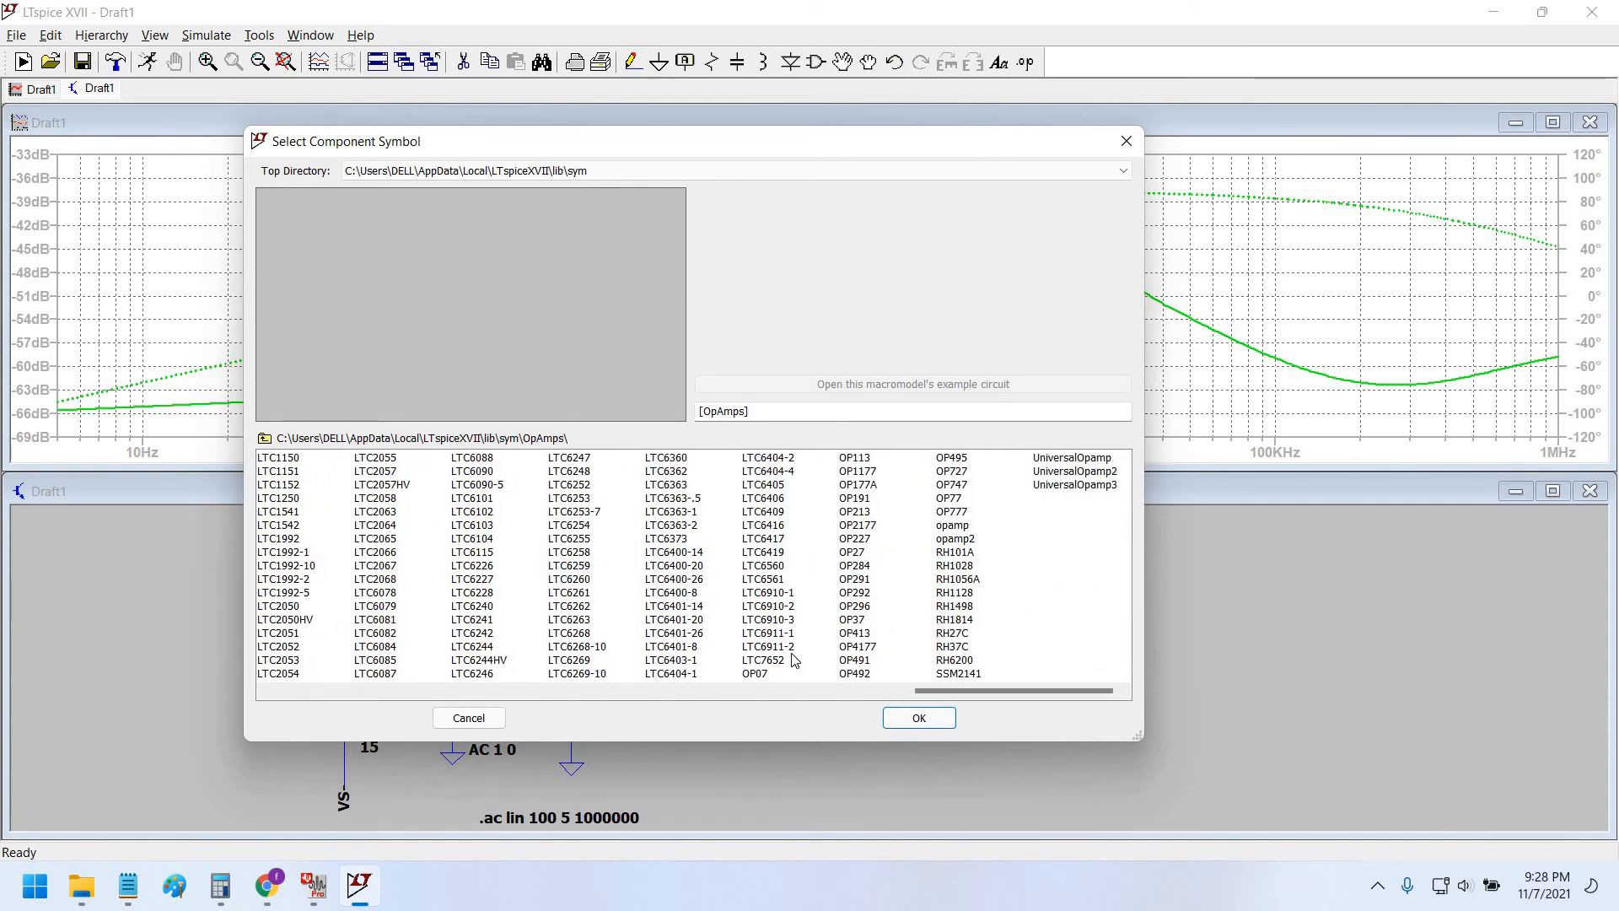
scroll(793, 658, left, 10)
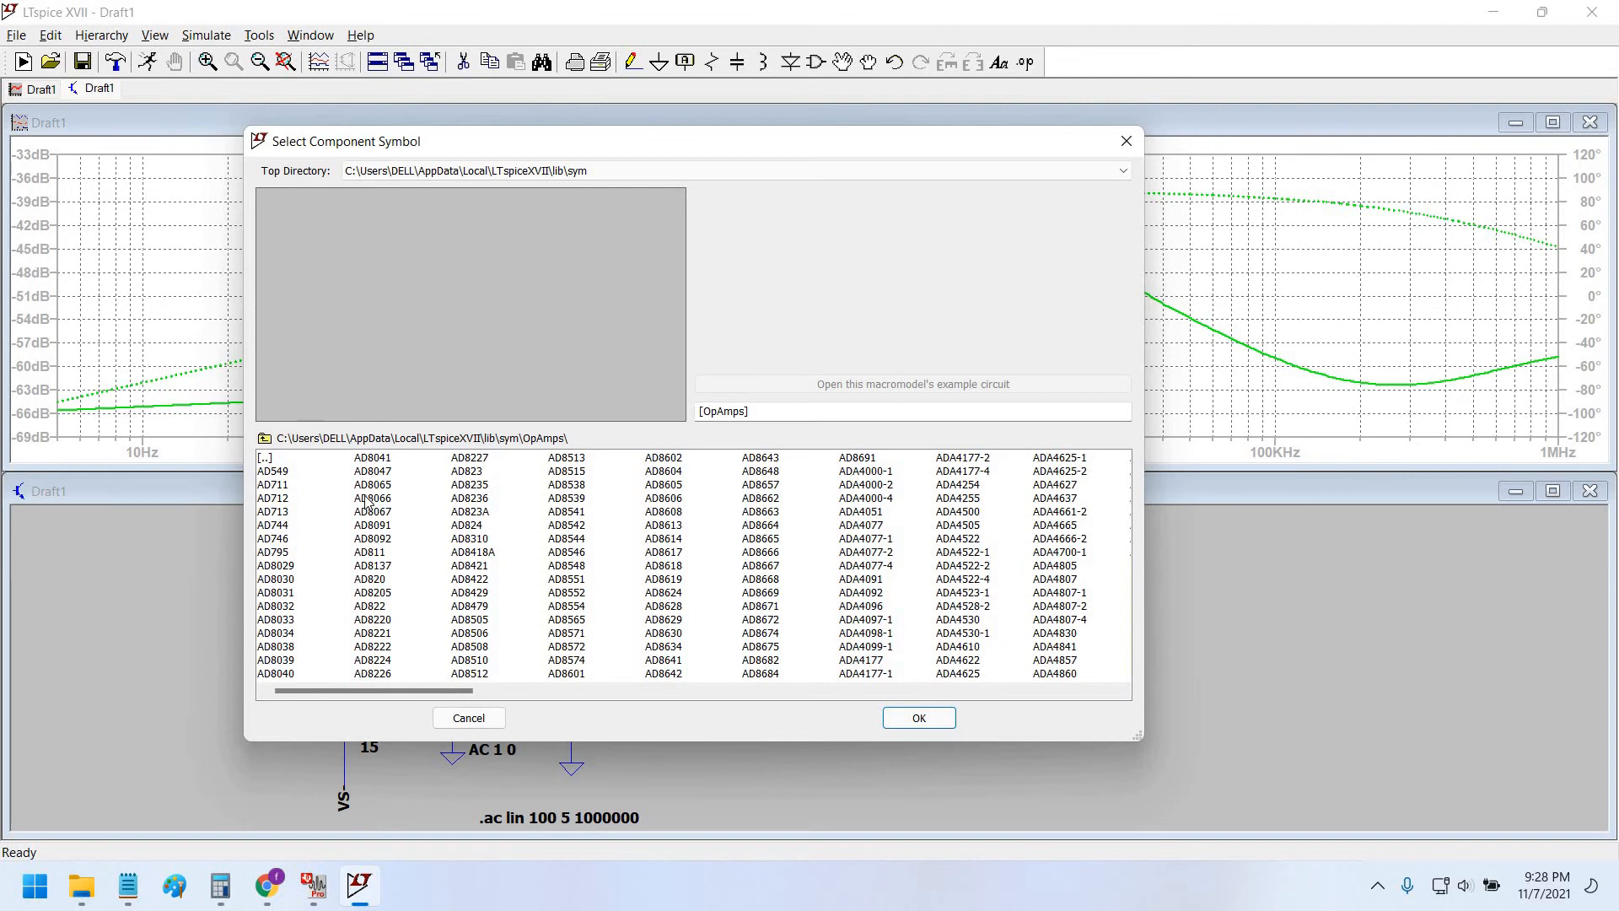
scroll(367, 501, right, 6)
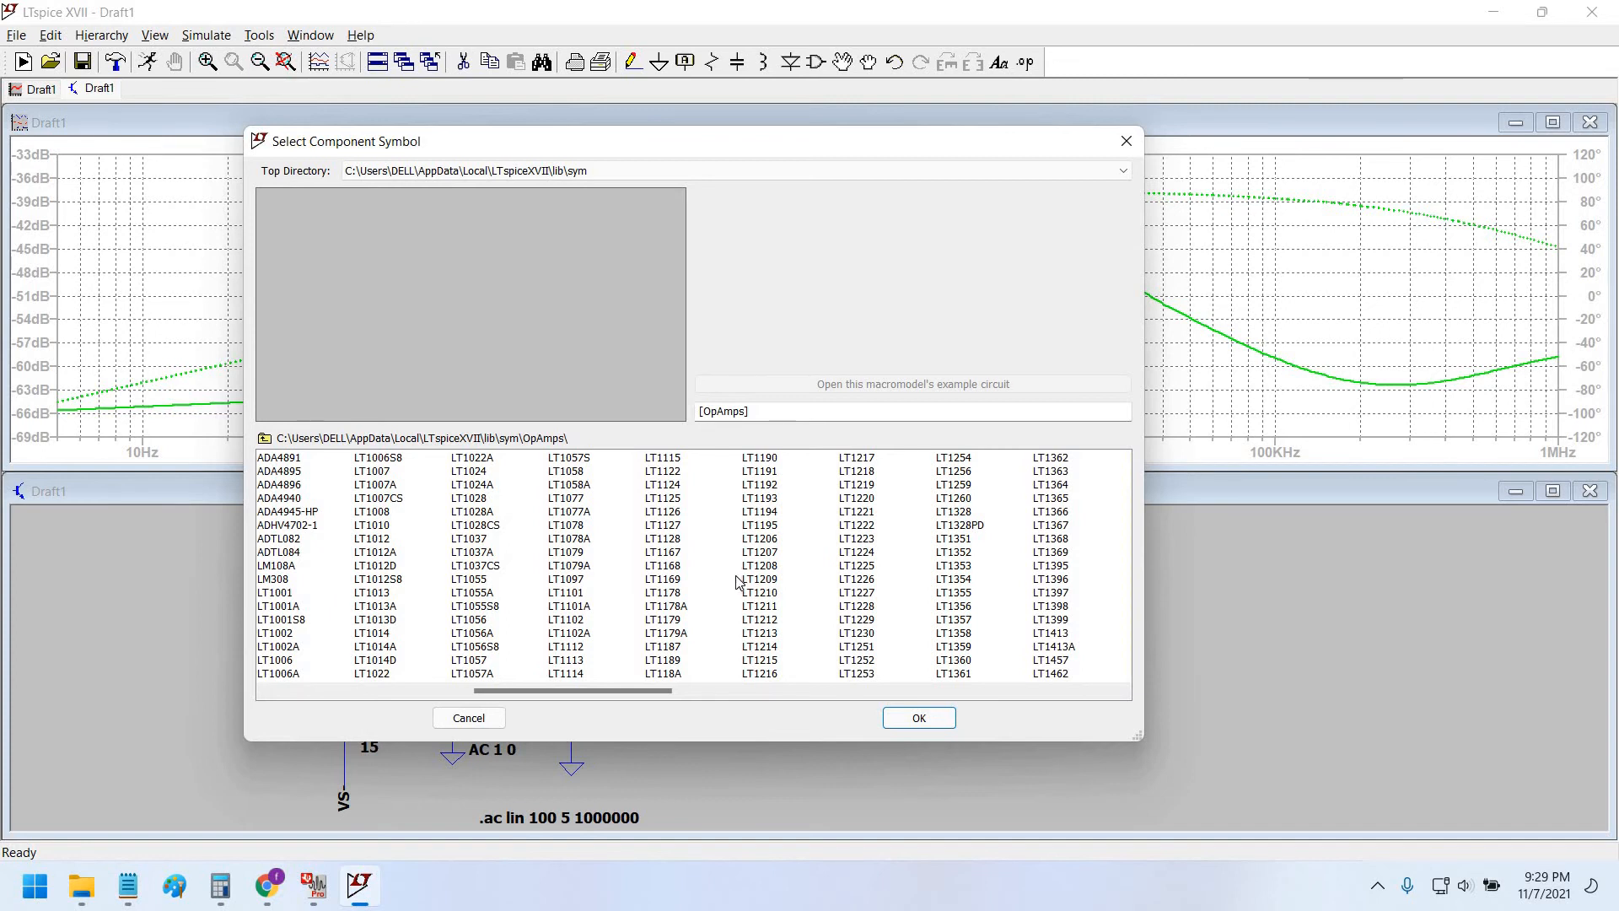
scroll(738, 582, right, 15)
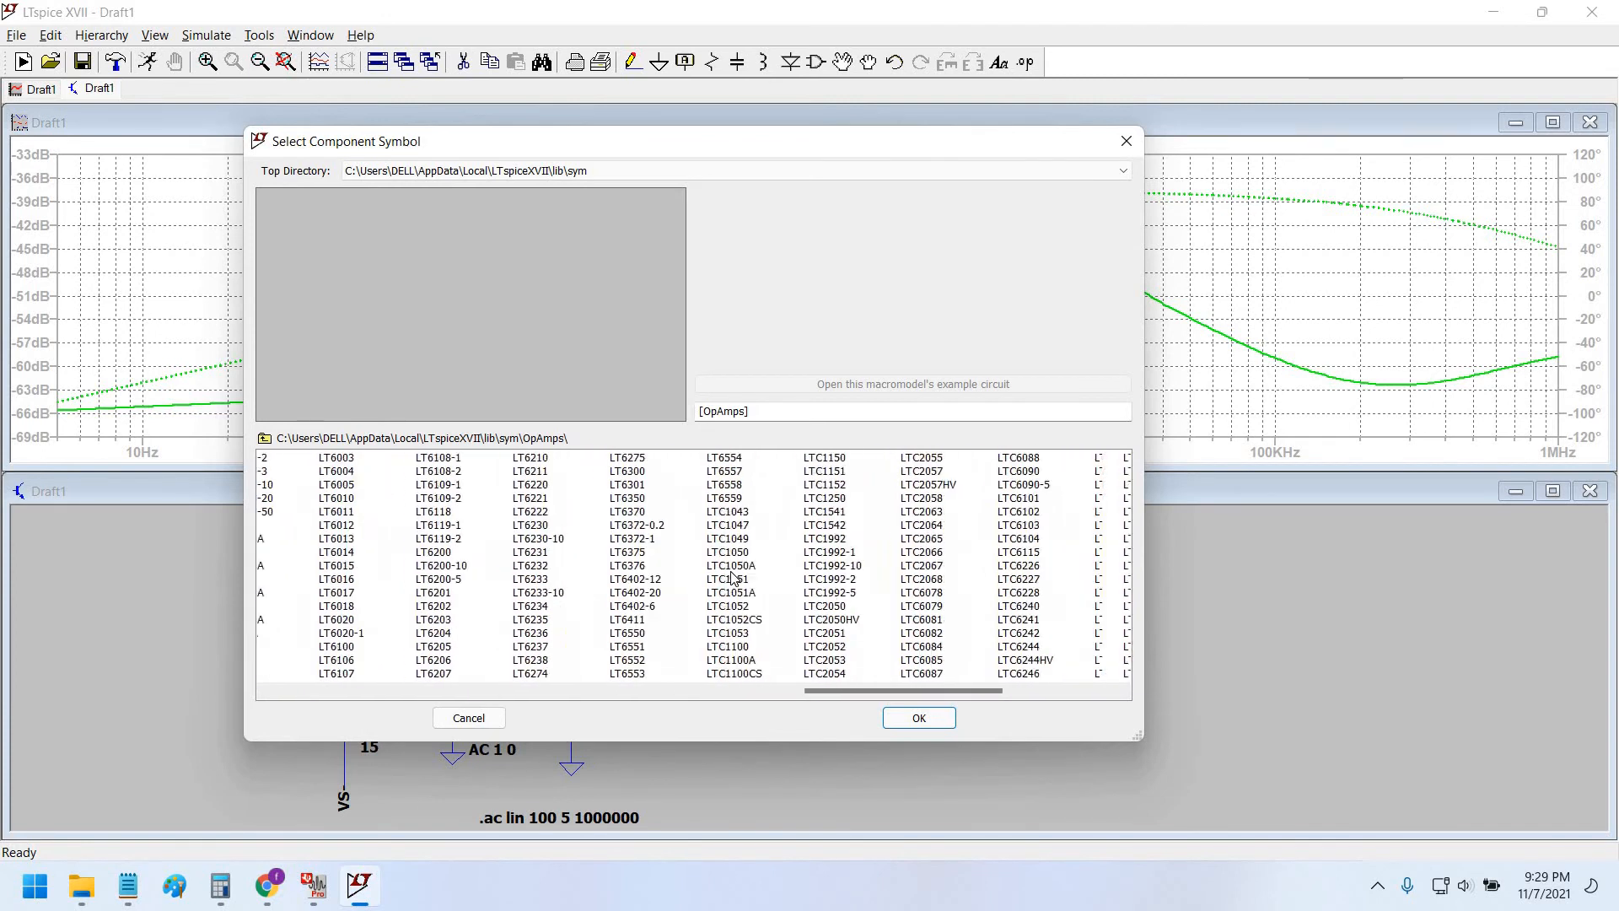
scroll(732, 578, right, 5)
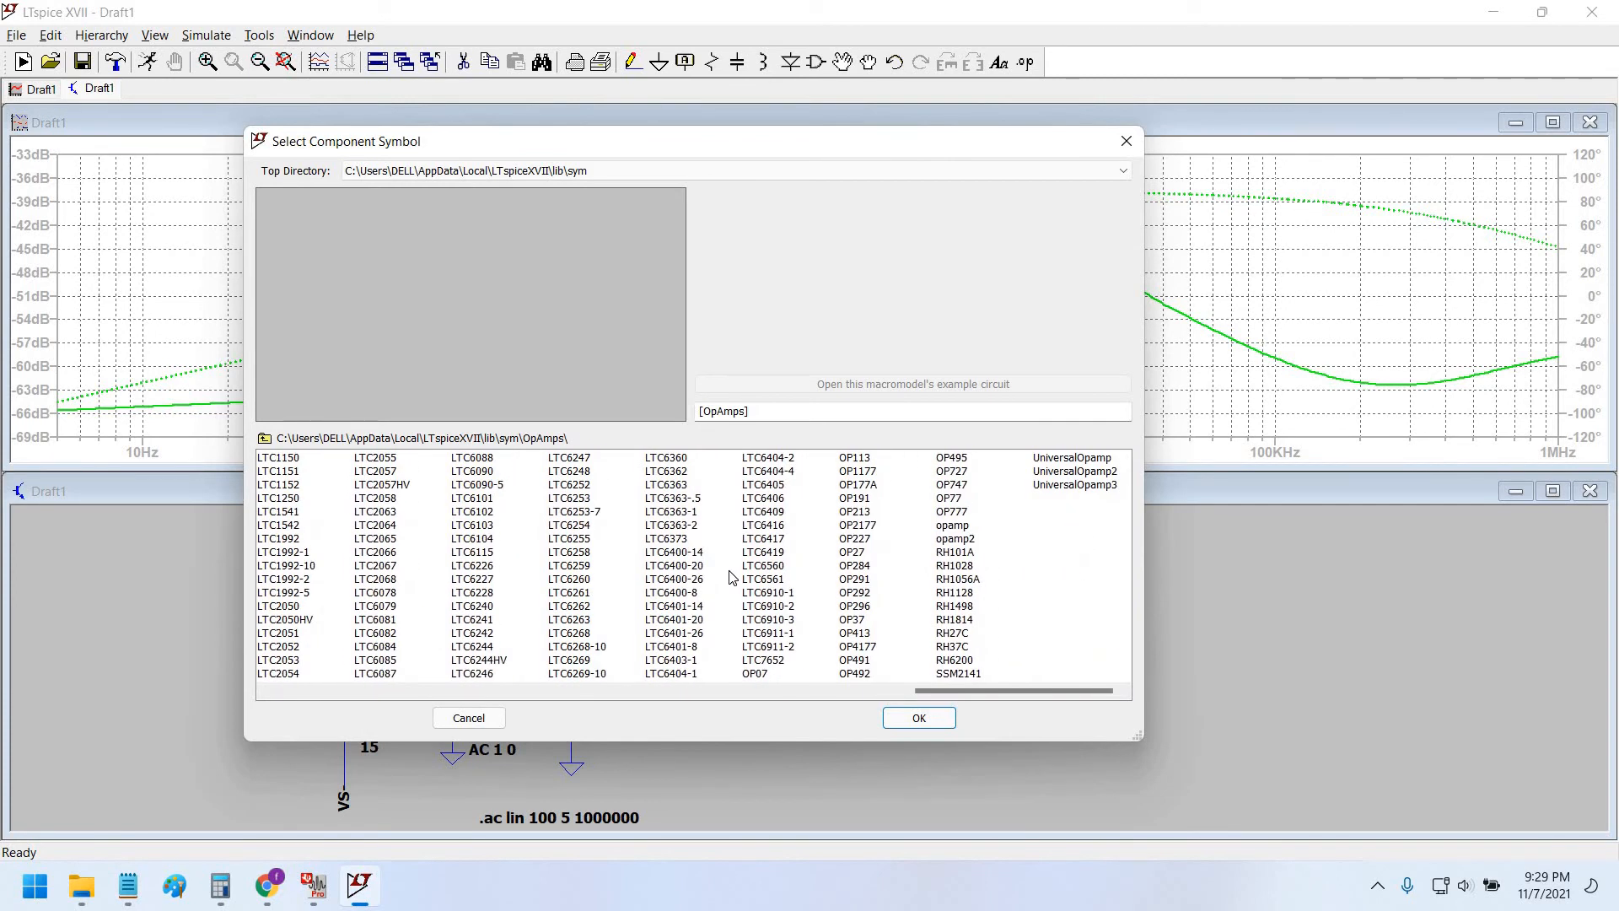
click(953, 485)
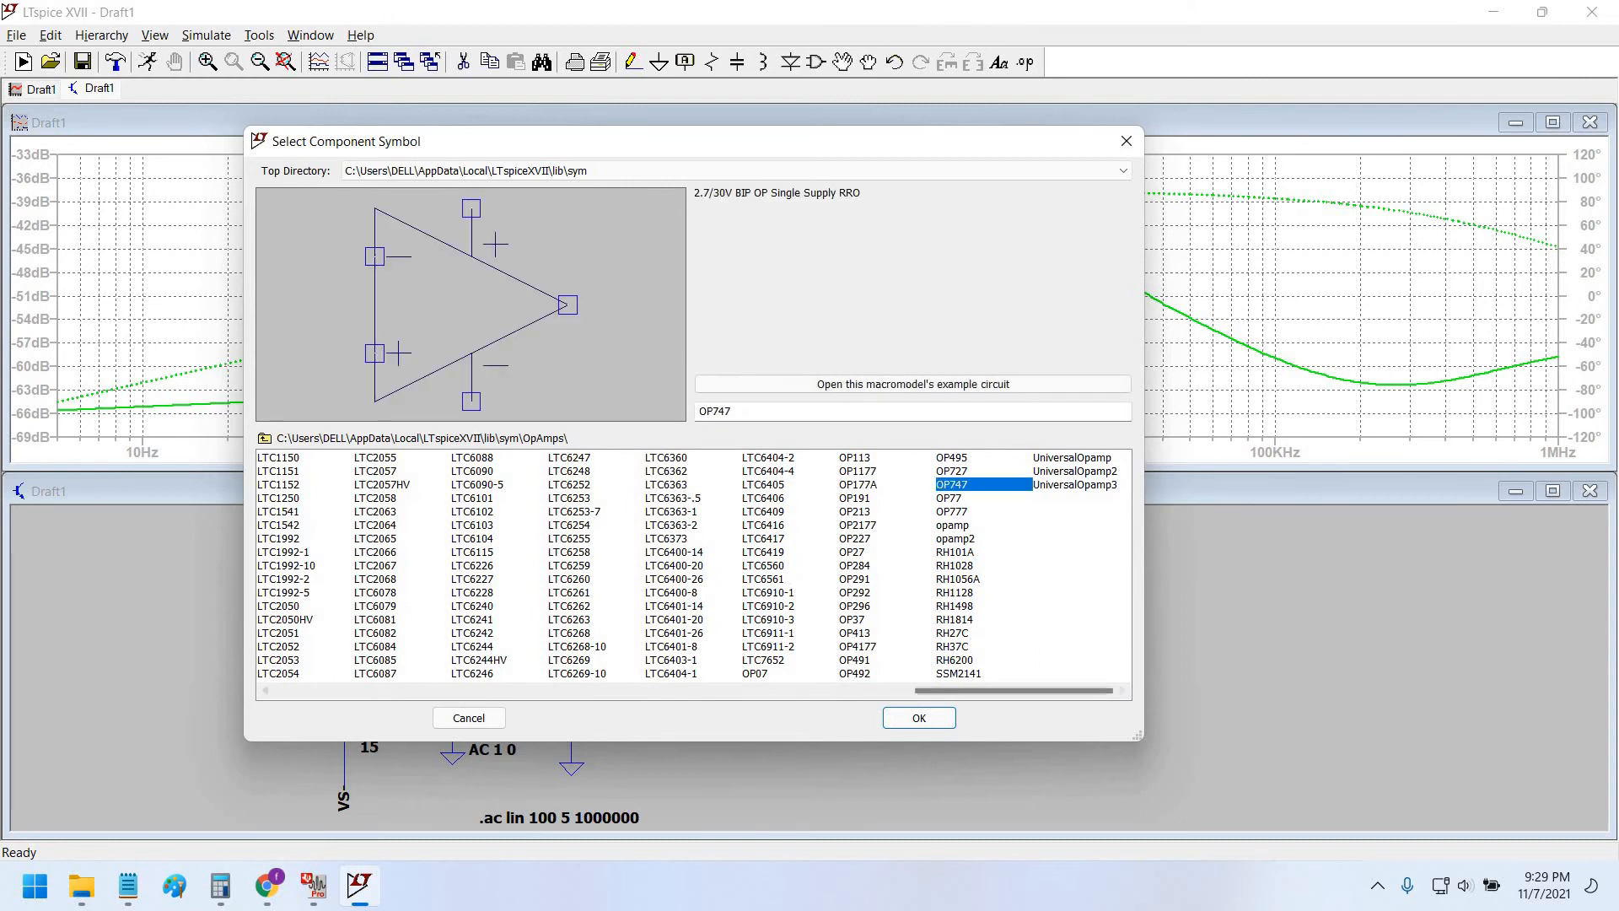
click(919, 718)
click(1024, 688)
key(Escape)
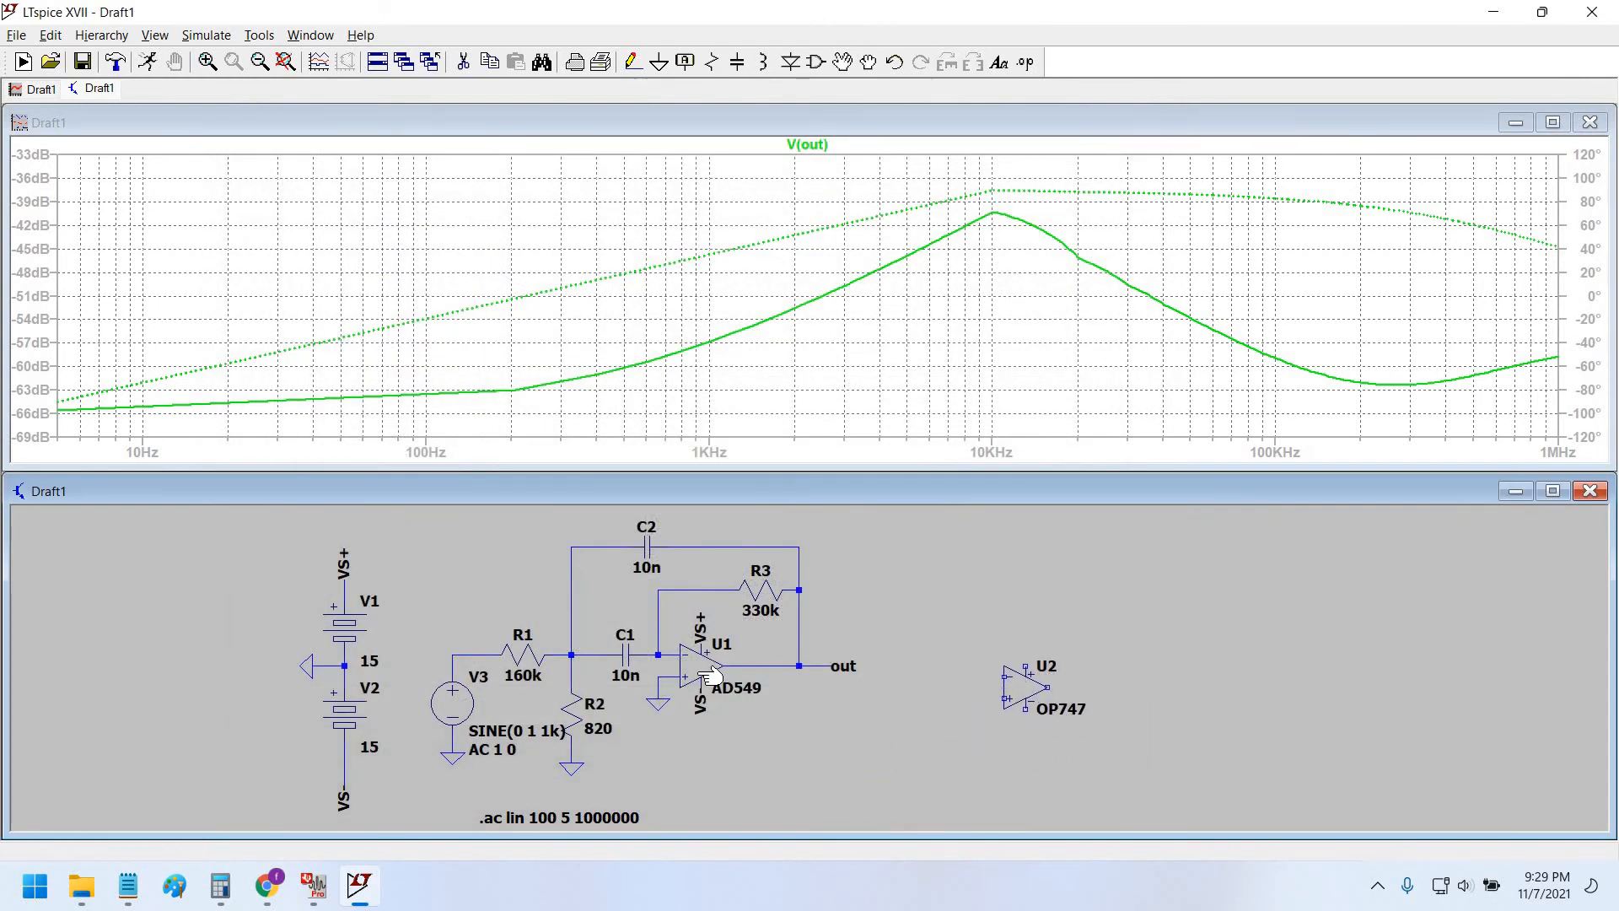
Delete AD549 U1 and move the OP747 U2 into its place in the filter.
click(705, 668)
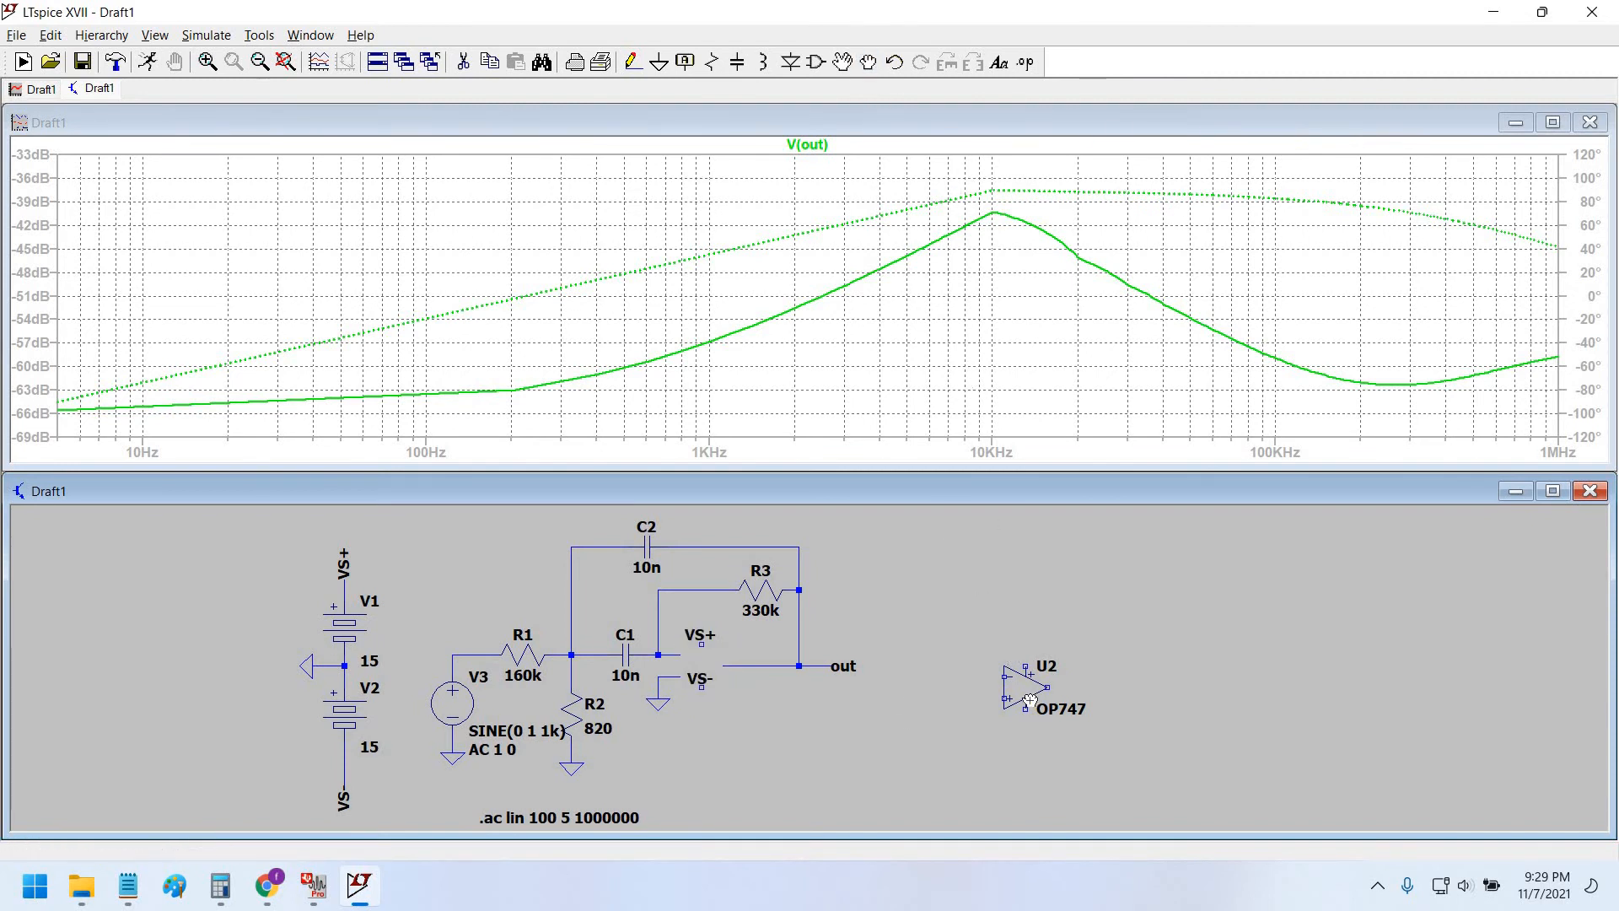
click(1022, 687)
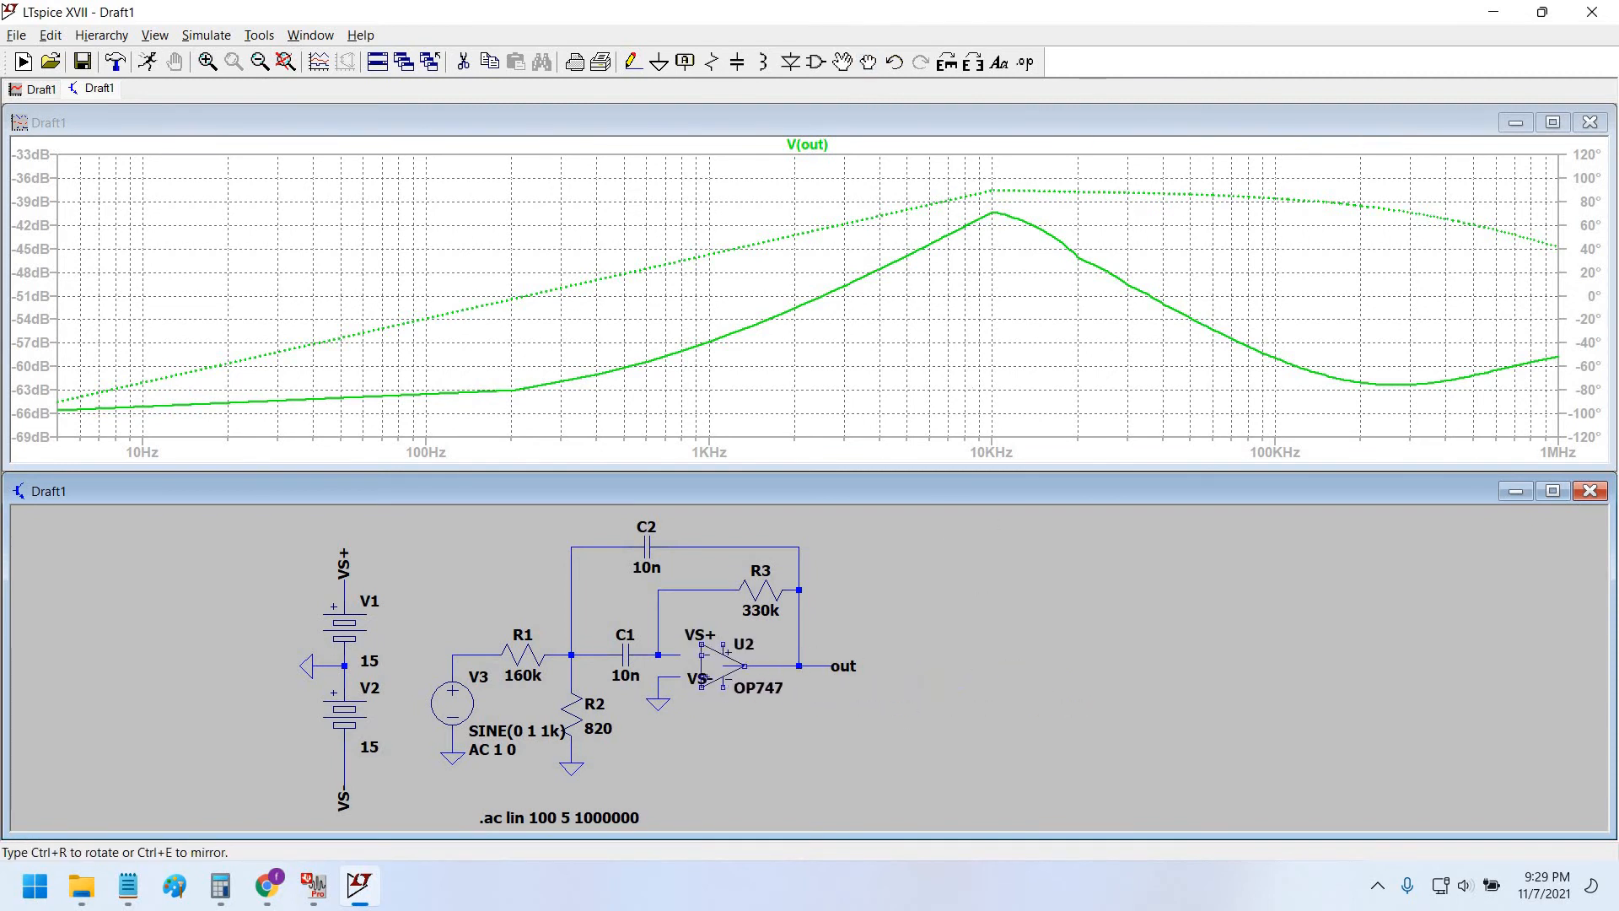
click(746, 701)
scroll(726, 700, up, 4)
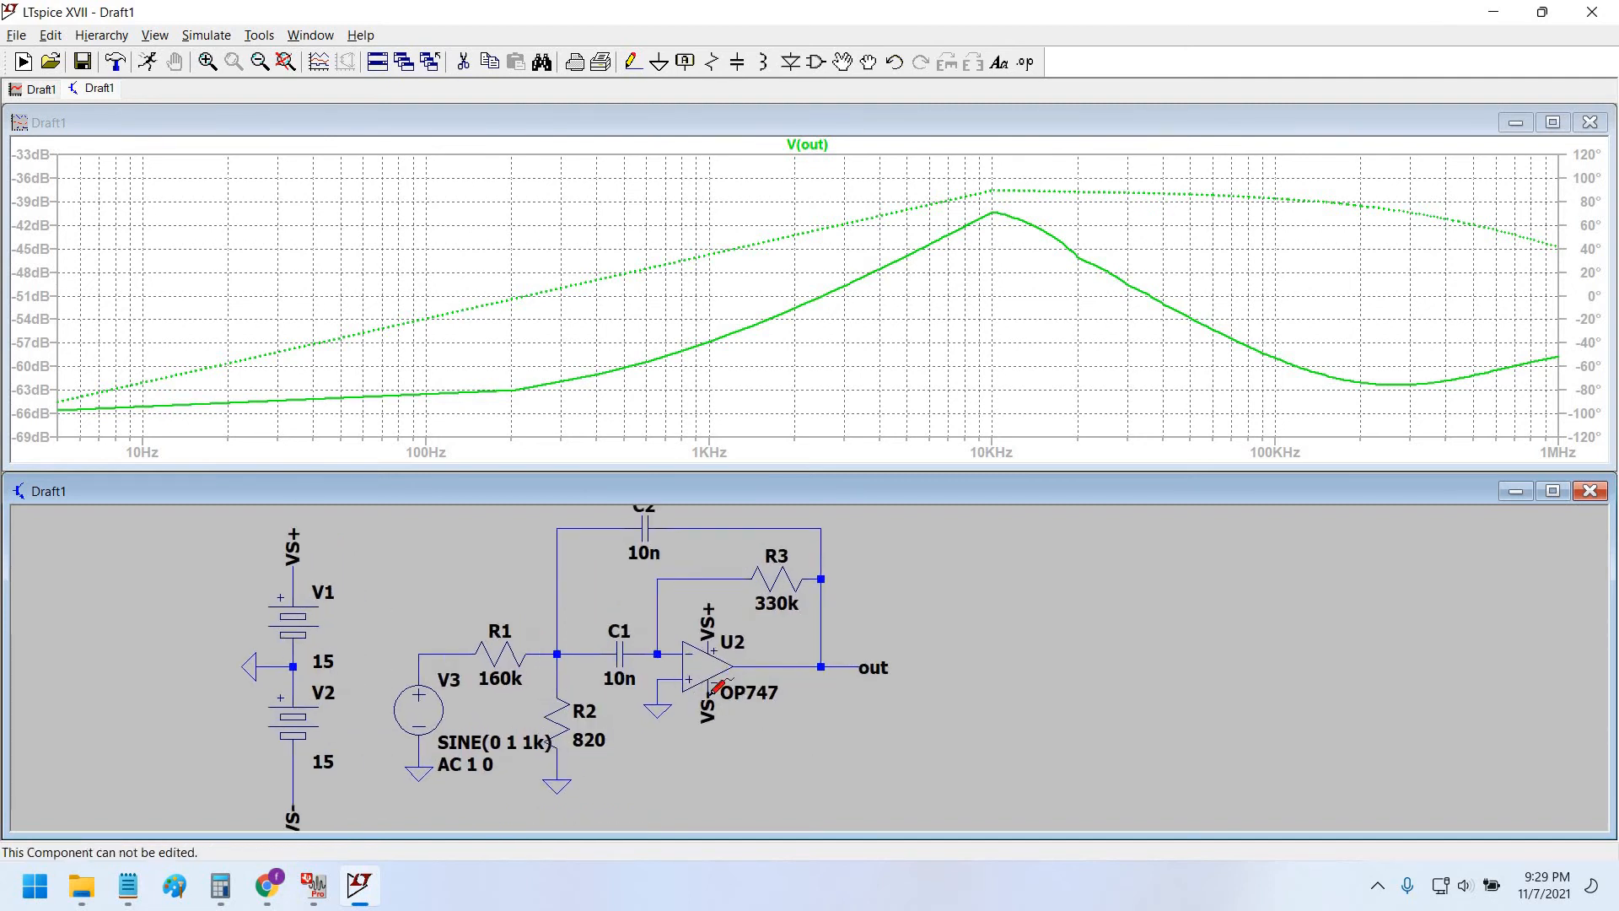
scroll(813, 723, down, 3)
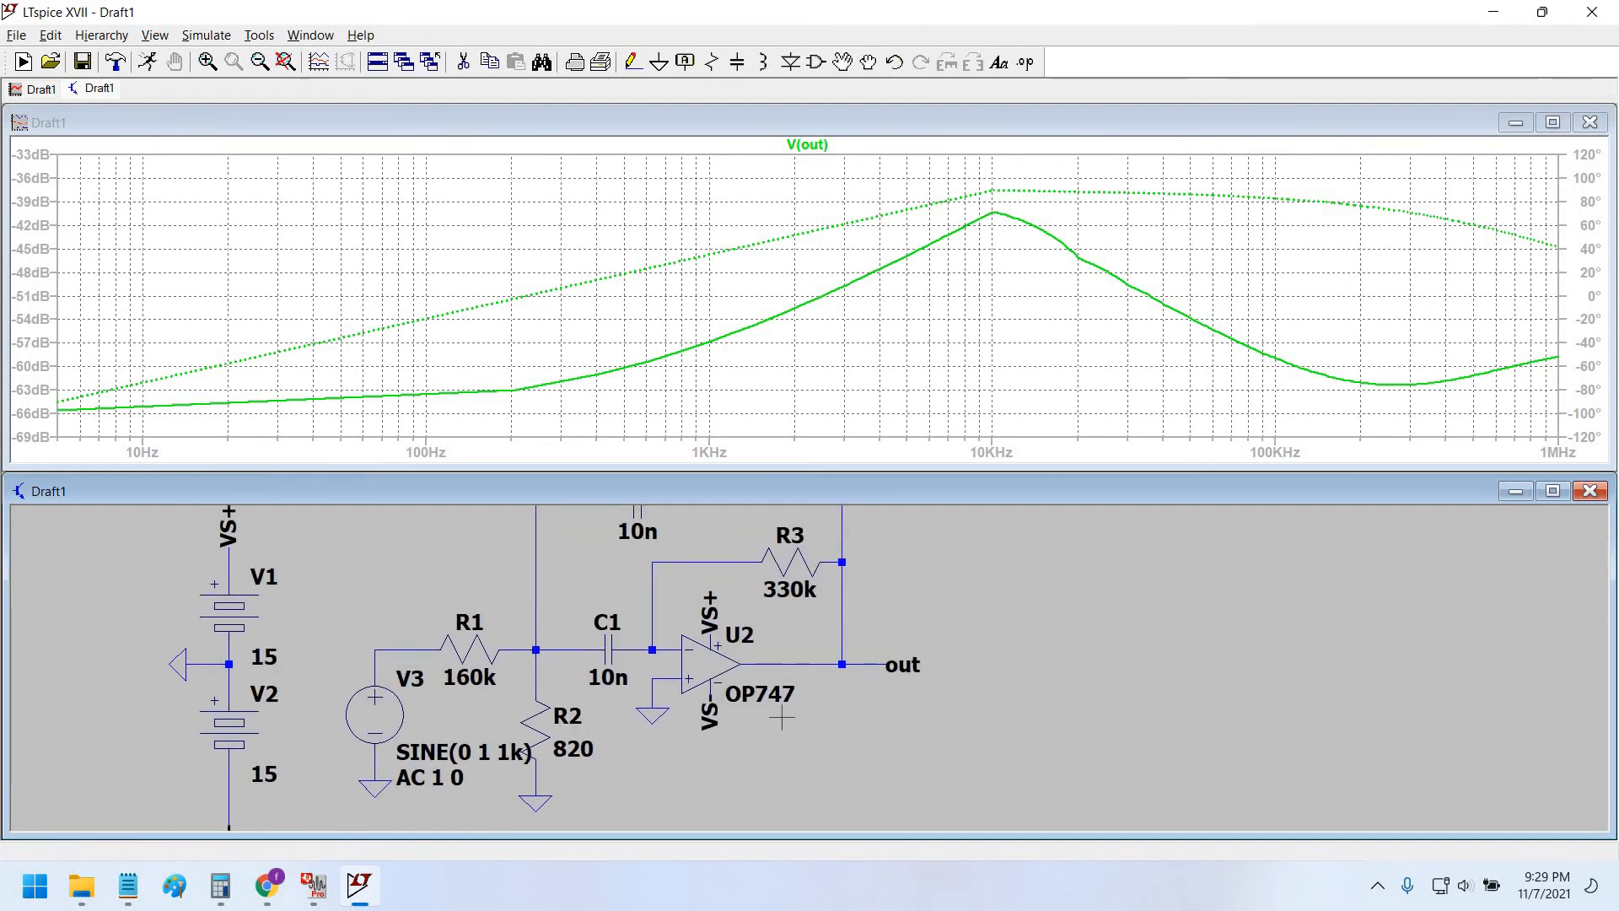
Rerun the simulation and cursor-check the V(out) peak near -40 dB at 10 kHz.
click(150, 62)
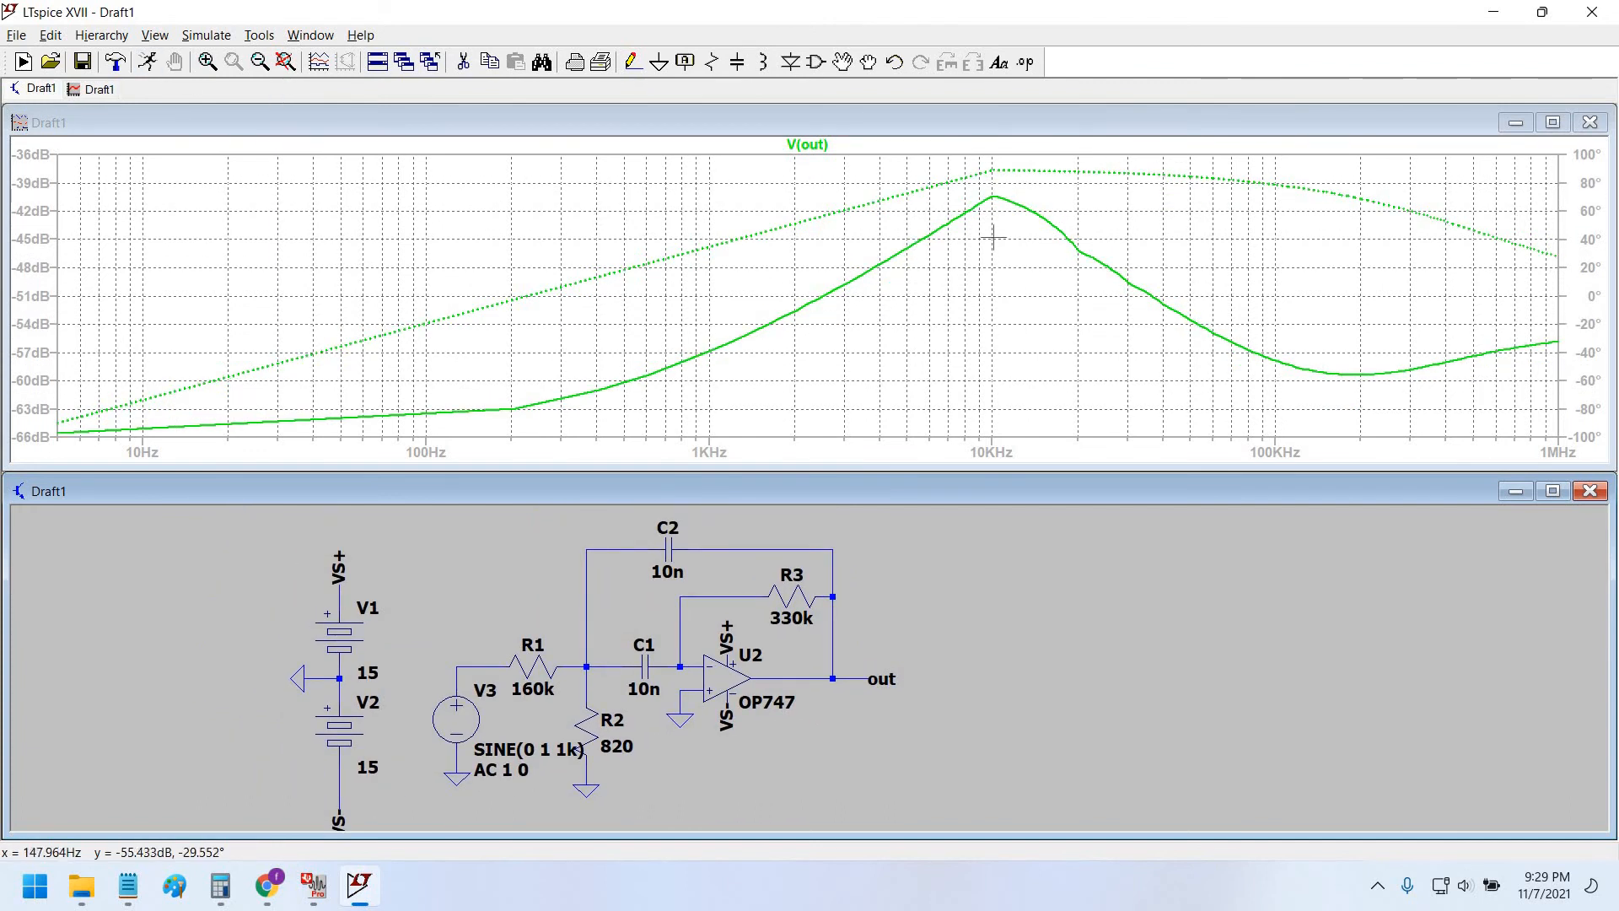
click(807, 145)
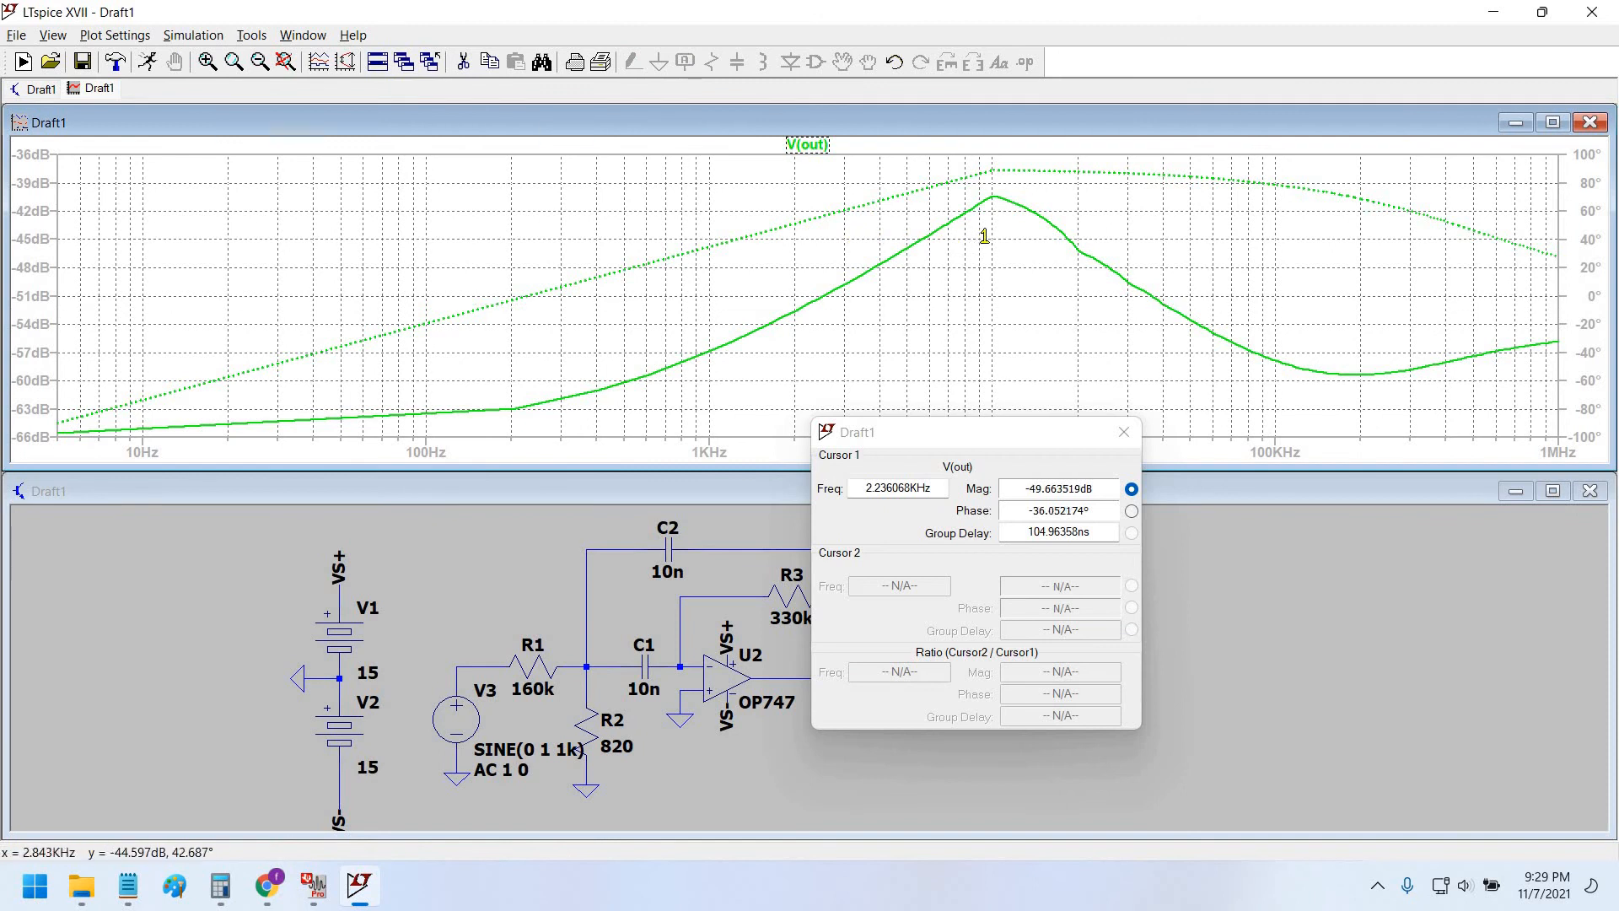
drag(984, 236, 994, 235)
drag(889, 422, 835, 389)
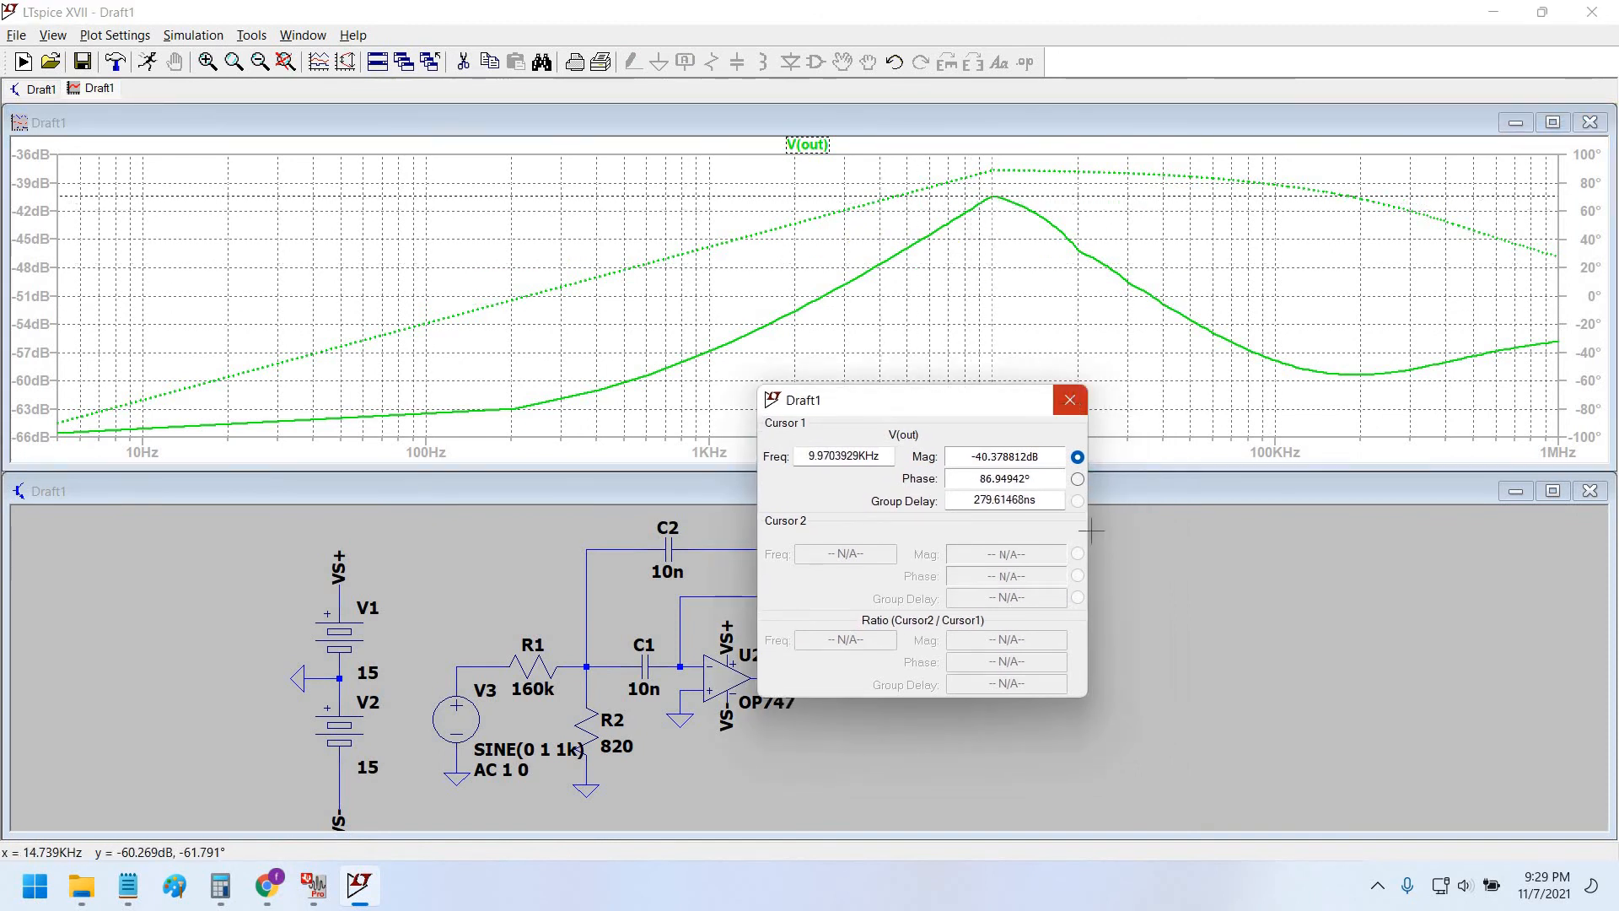
click(1070, 400)
scroll(991, 706, down, 2)
drag(979, 708, 972, 692)
scroll(766, 777, up, 1)
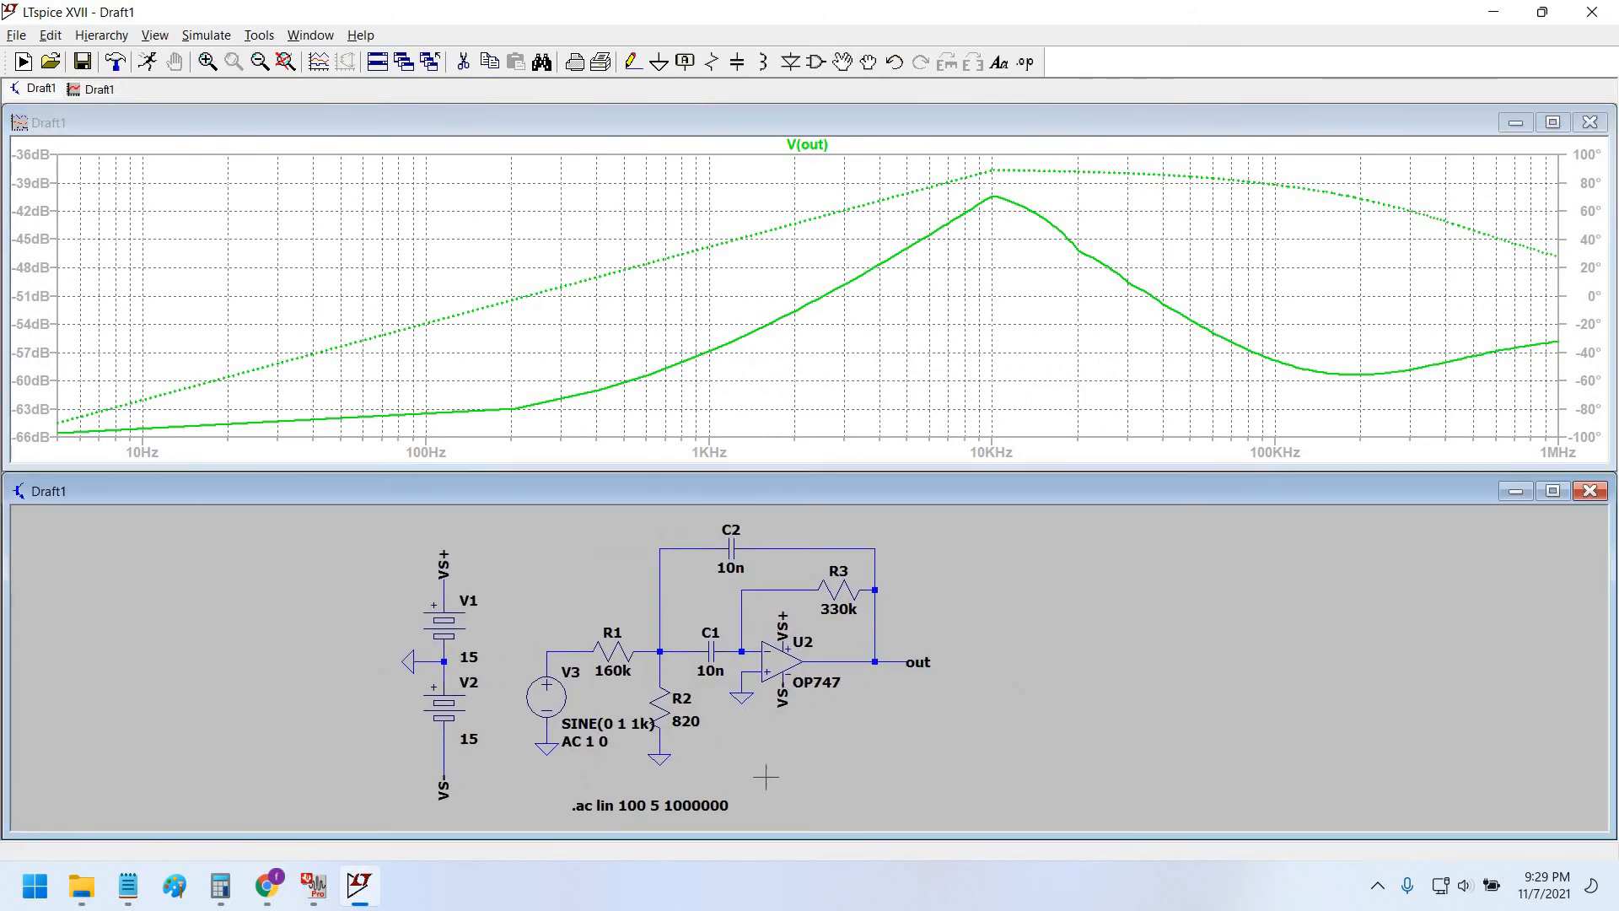
scroll(766, 776, up, 1)
drag(739, 743, 718, 747)
drag(280, 742, 232, 743)
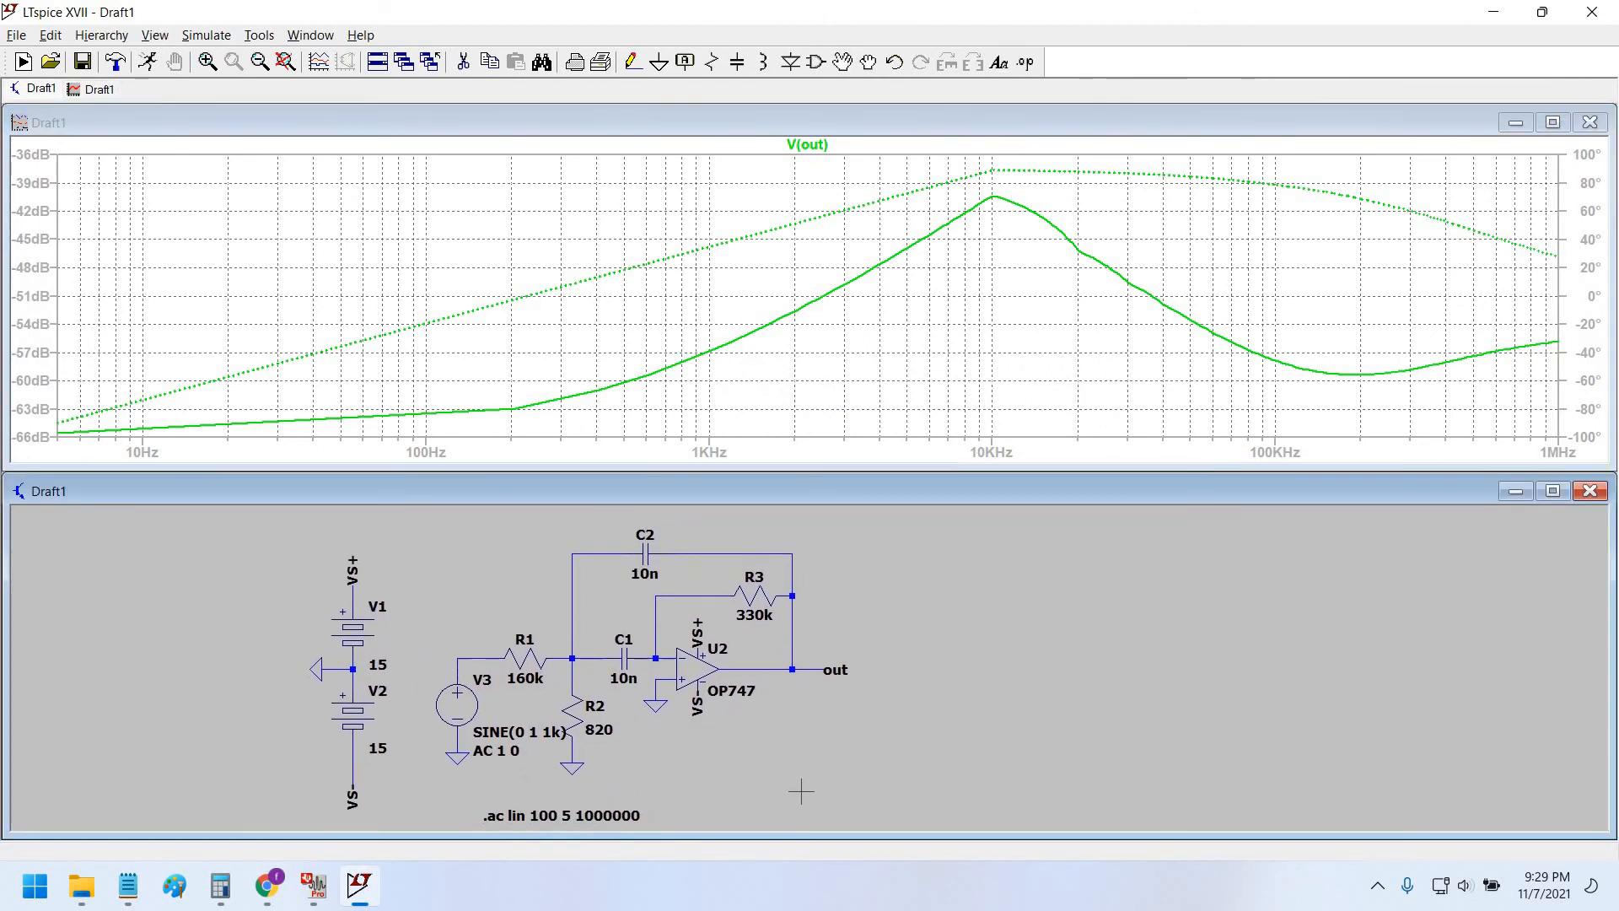
key(alt+Tab)
key(alt+Tab)
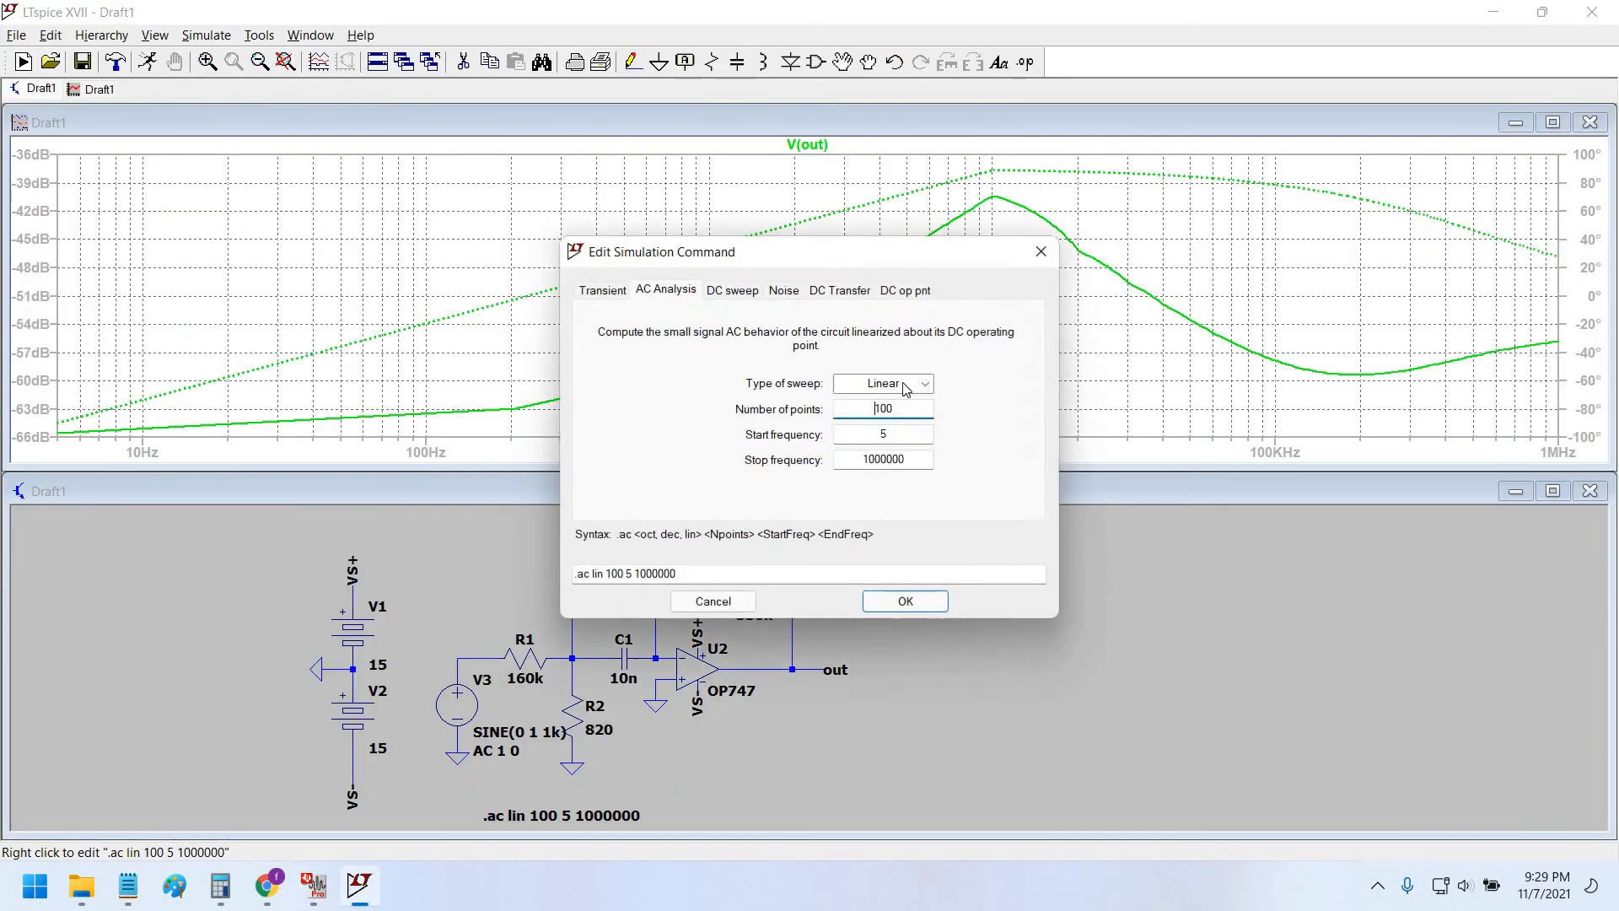
click(917, 382)
click(919, 386)
click(919, 385)
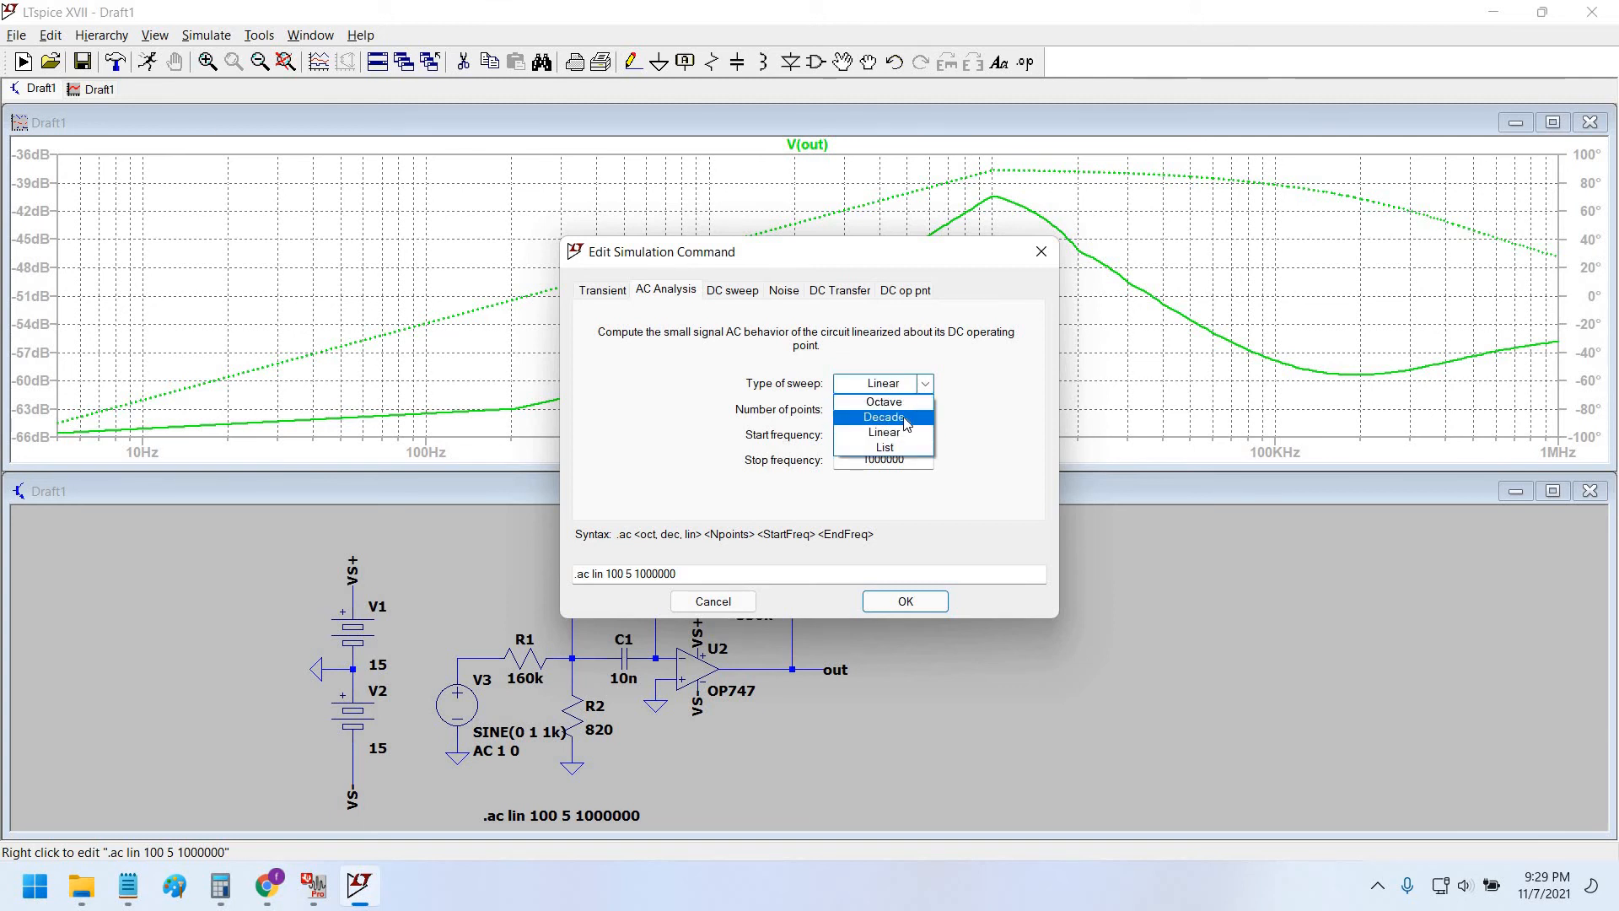
click(906, 419)
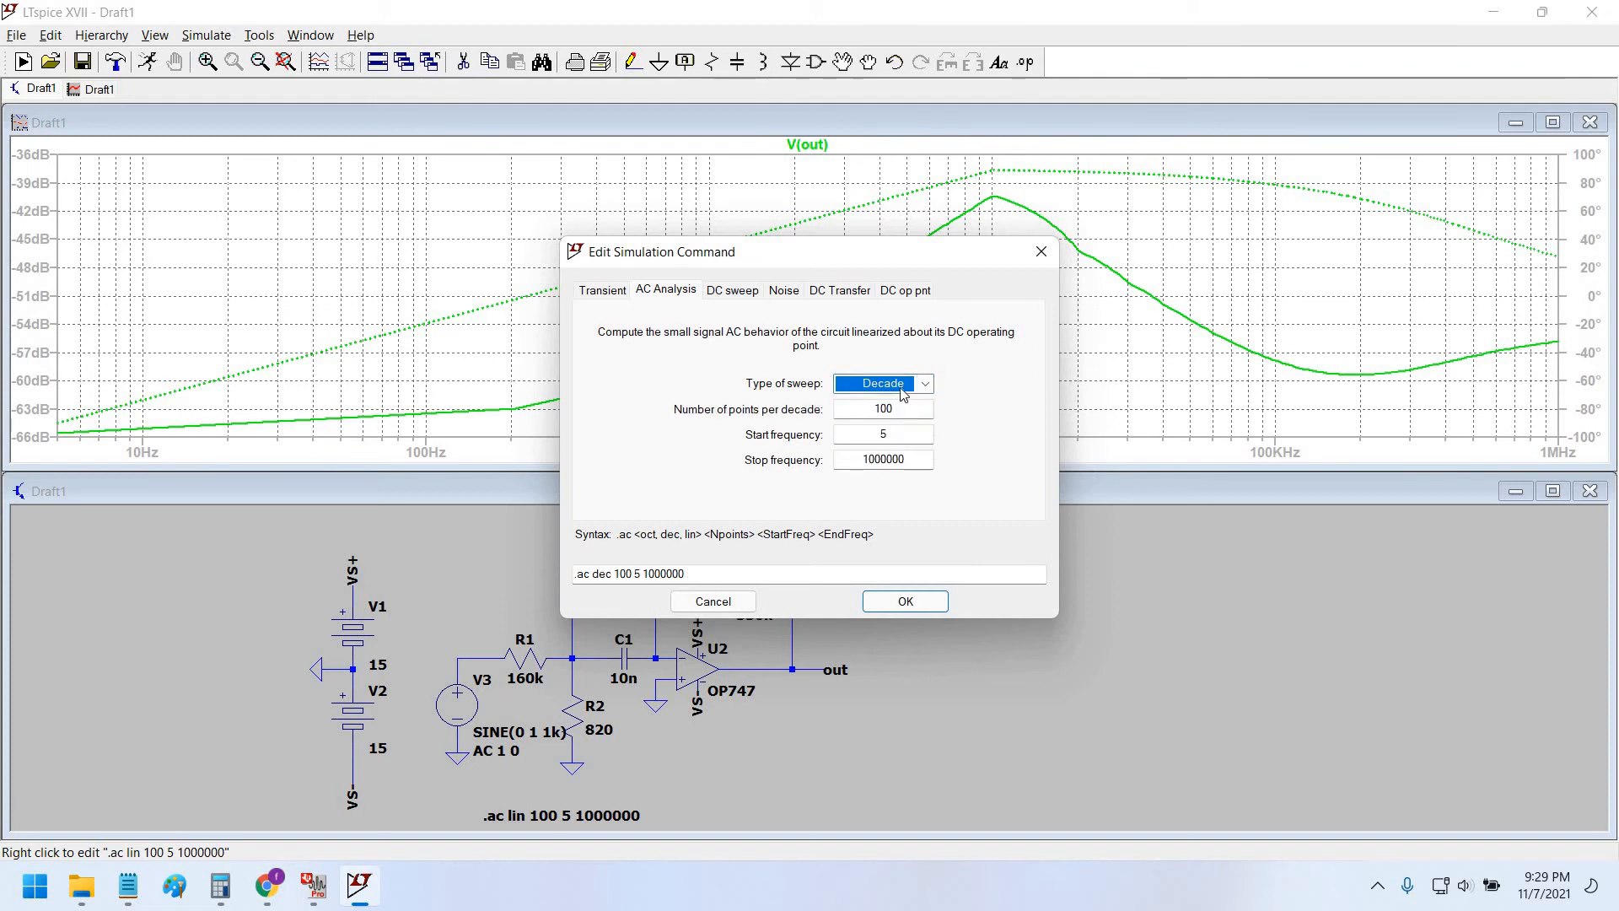
click(903, 390)
click(880, 653)
click(906, 600)
click(148, 62)
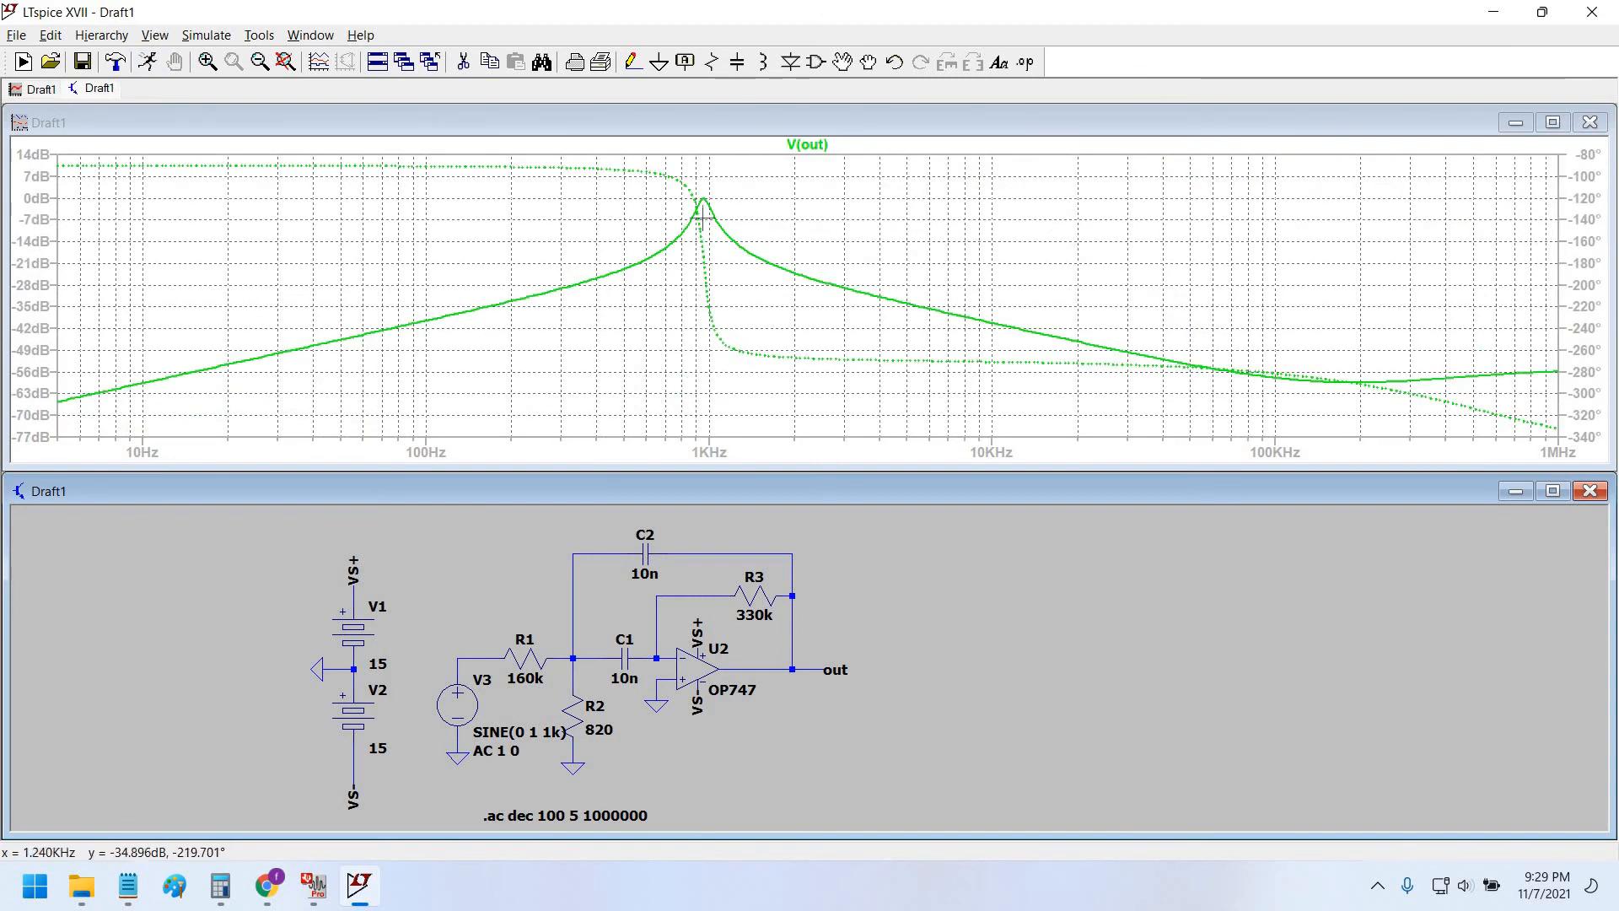
click(698, 238)
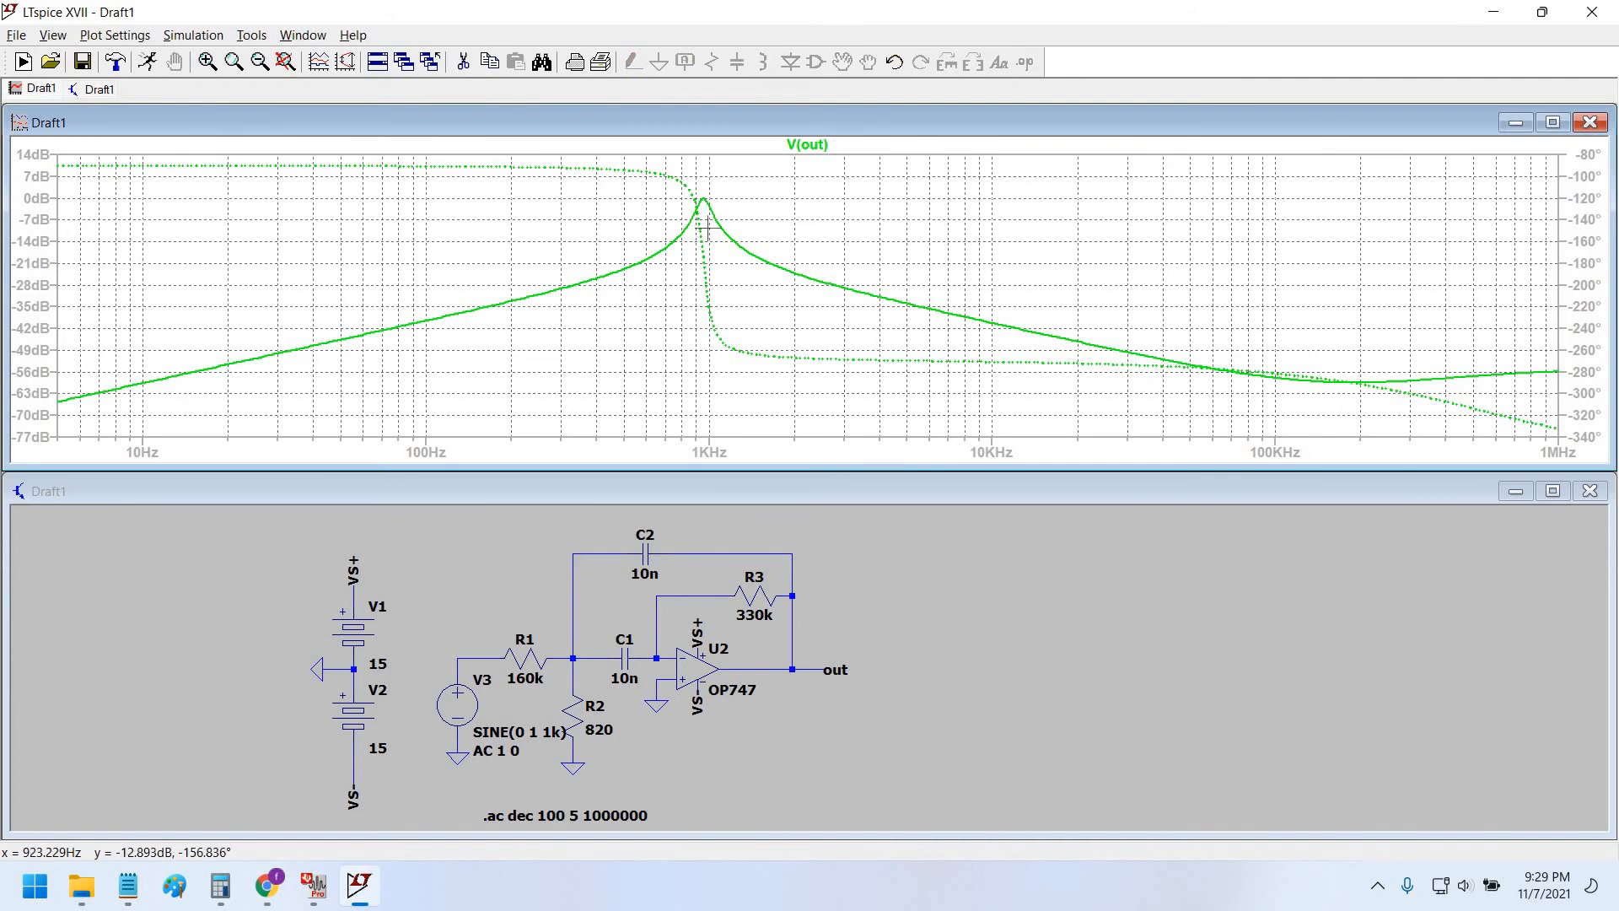
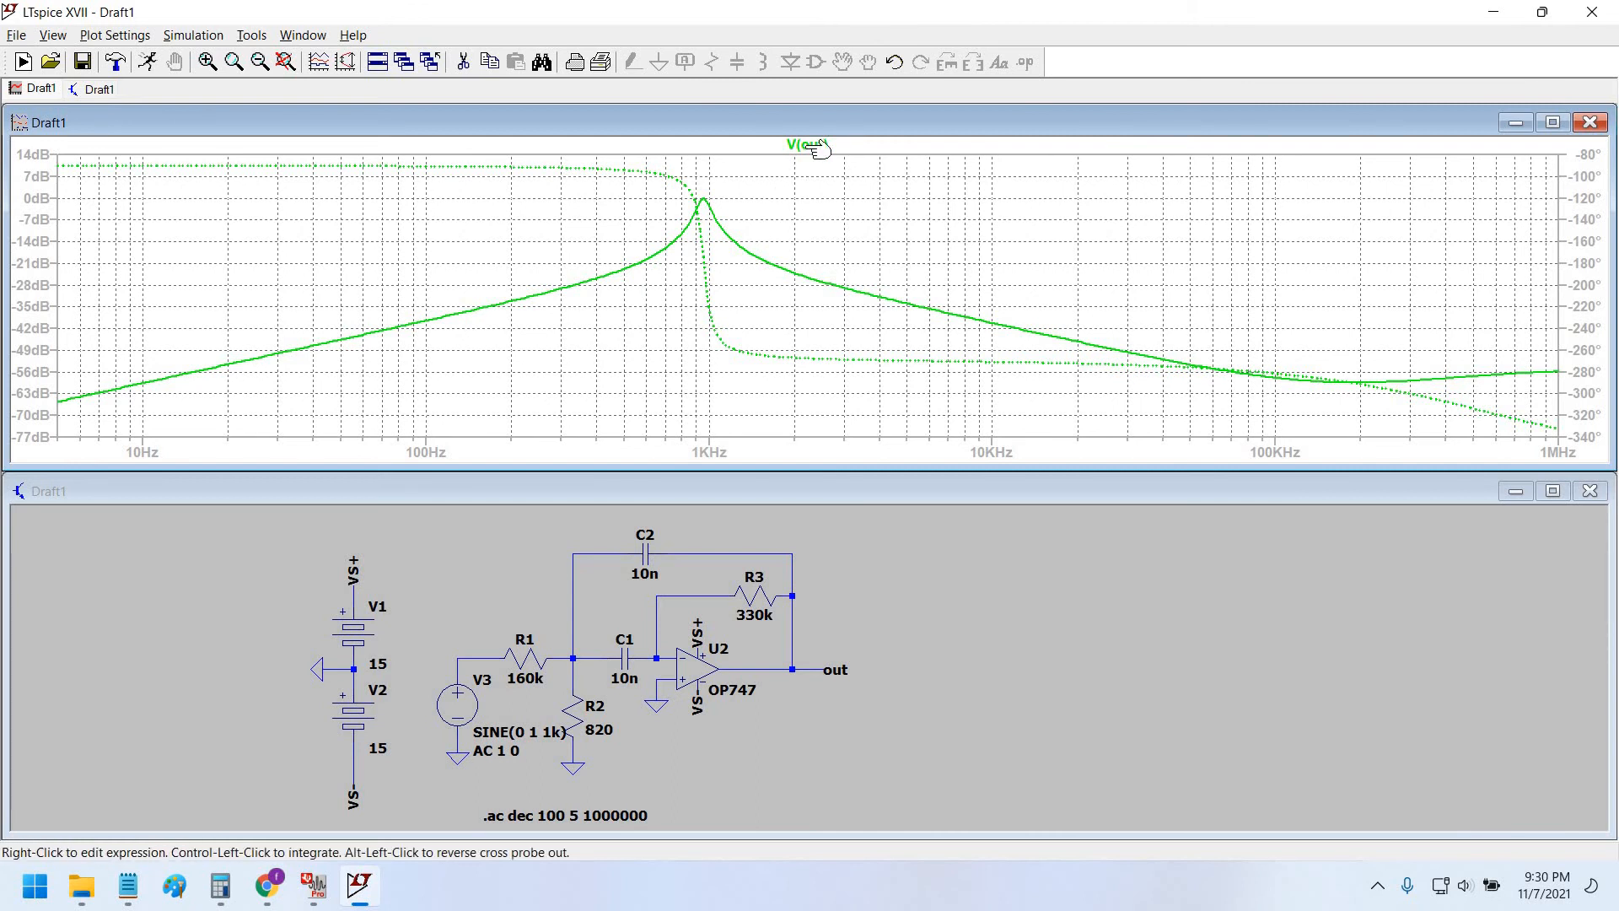
Fit FilterPro's bandpass gain plot to show the full 1 Hz–1 MHz response, then return to LTspice.
click(314, 886)
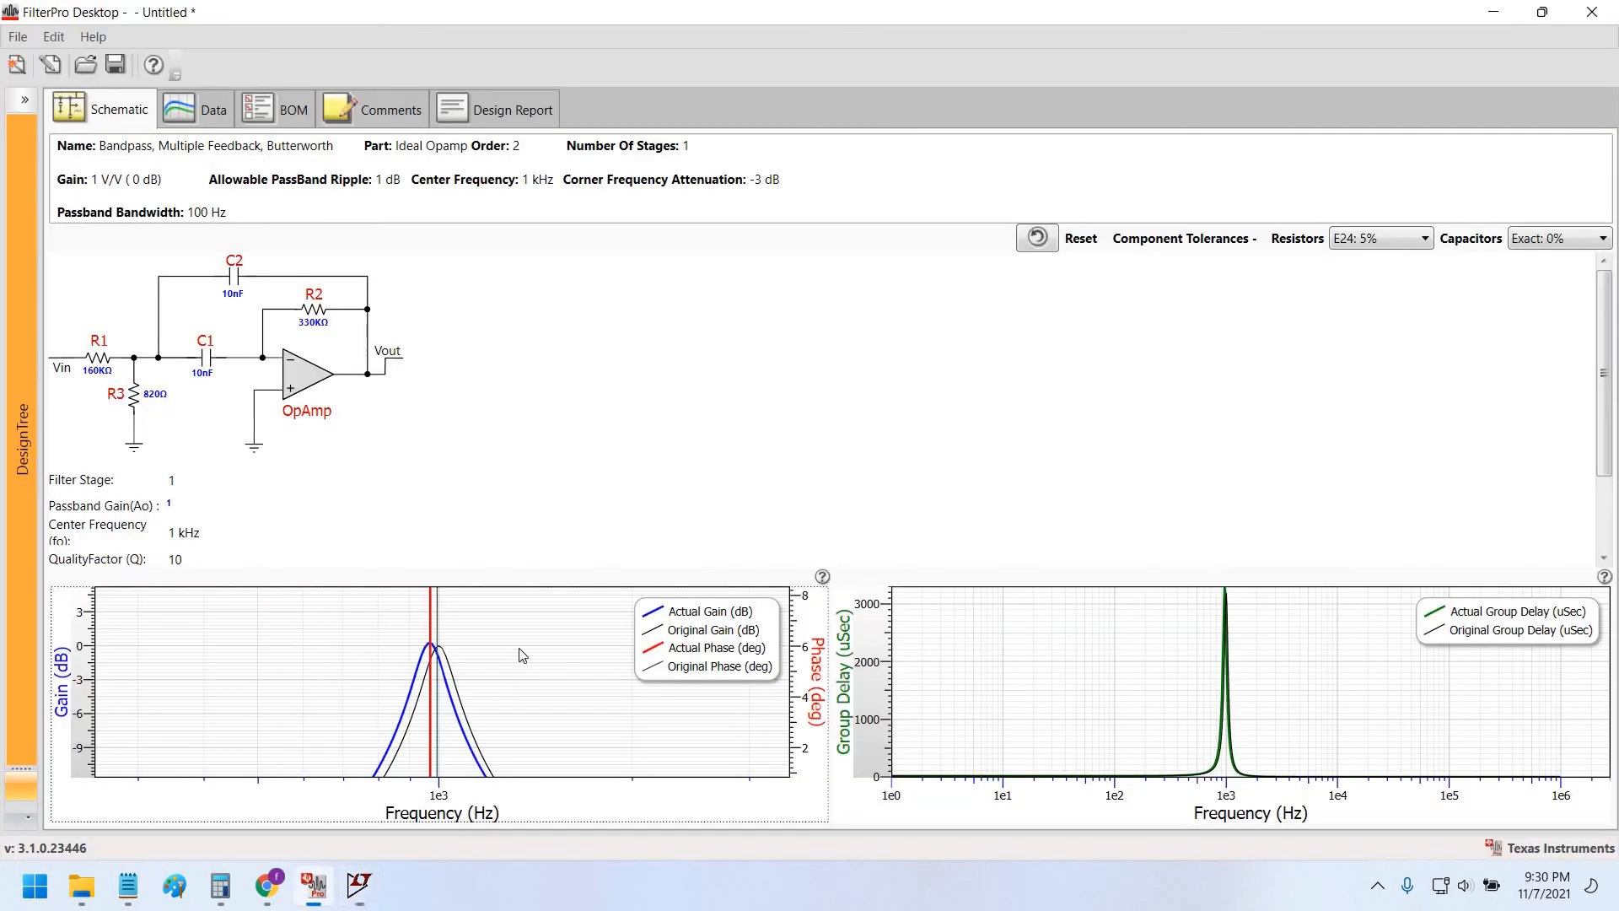
right_click(487, 690)
click(541, 703)
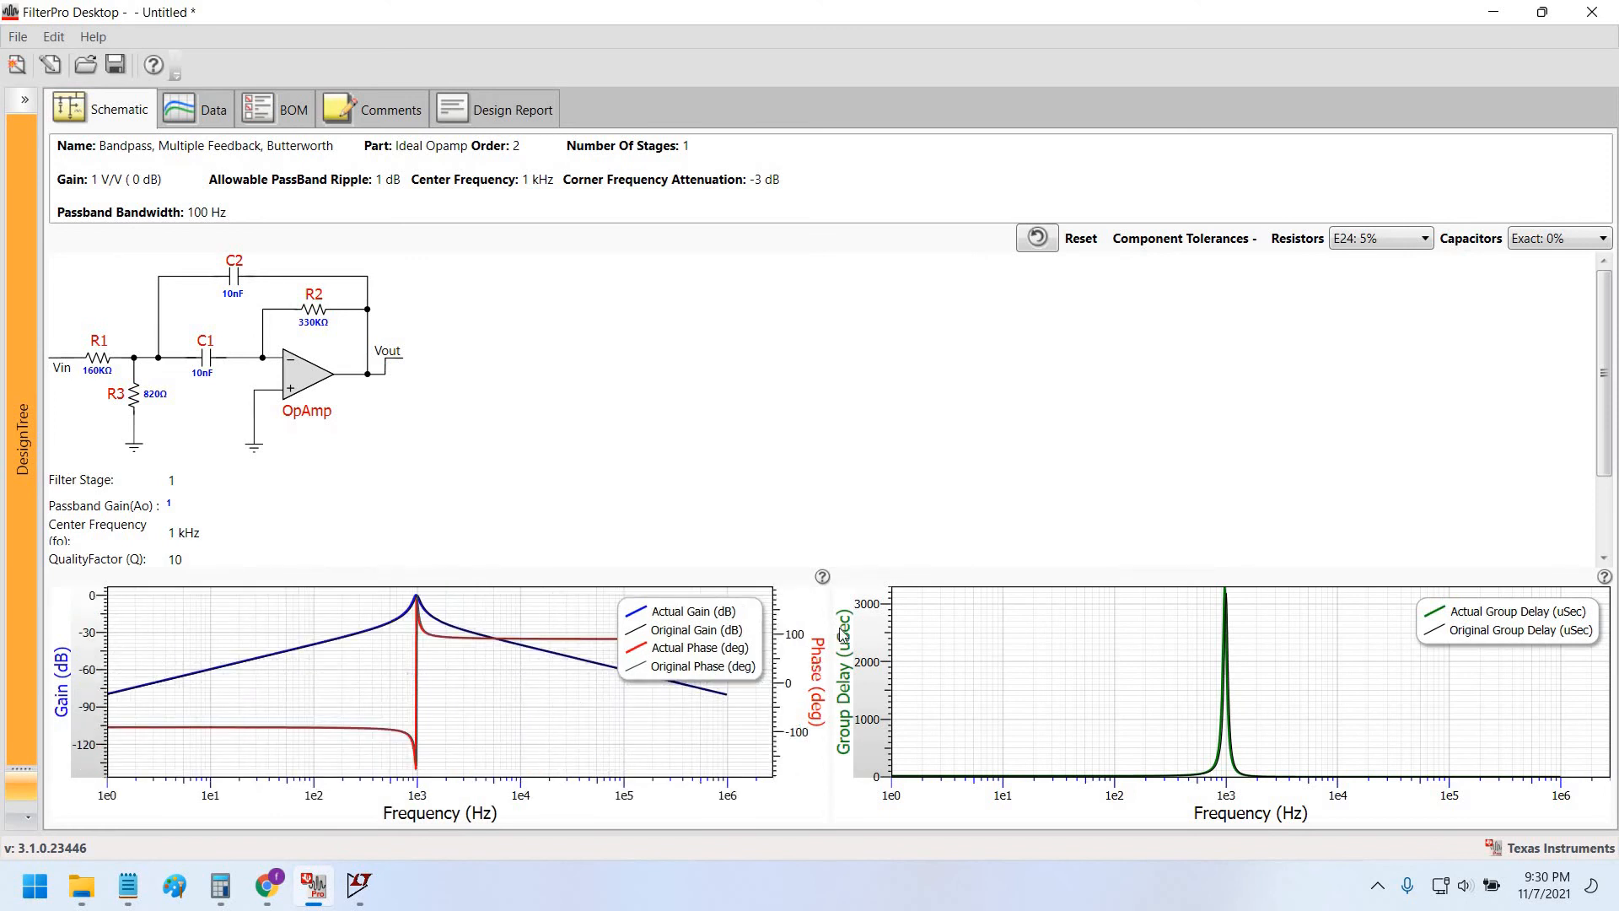
click(1548, 14)
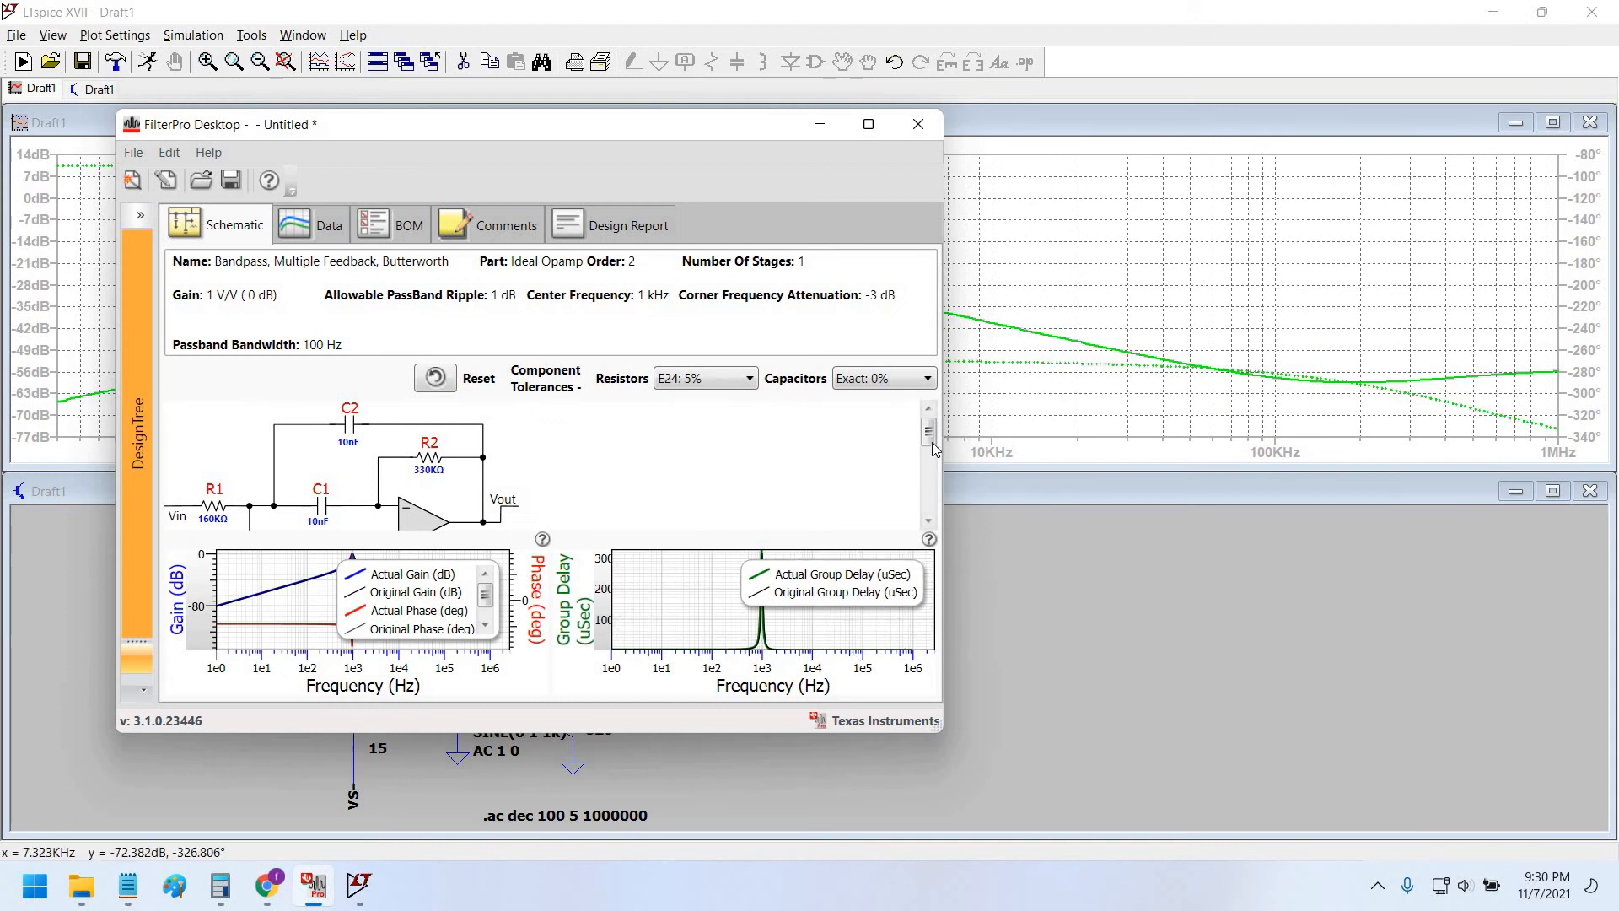
click(929, 520)
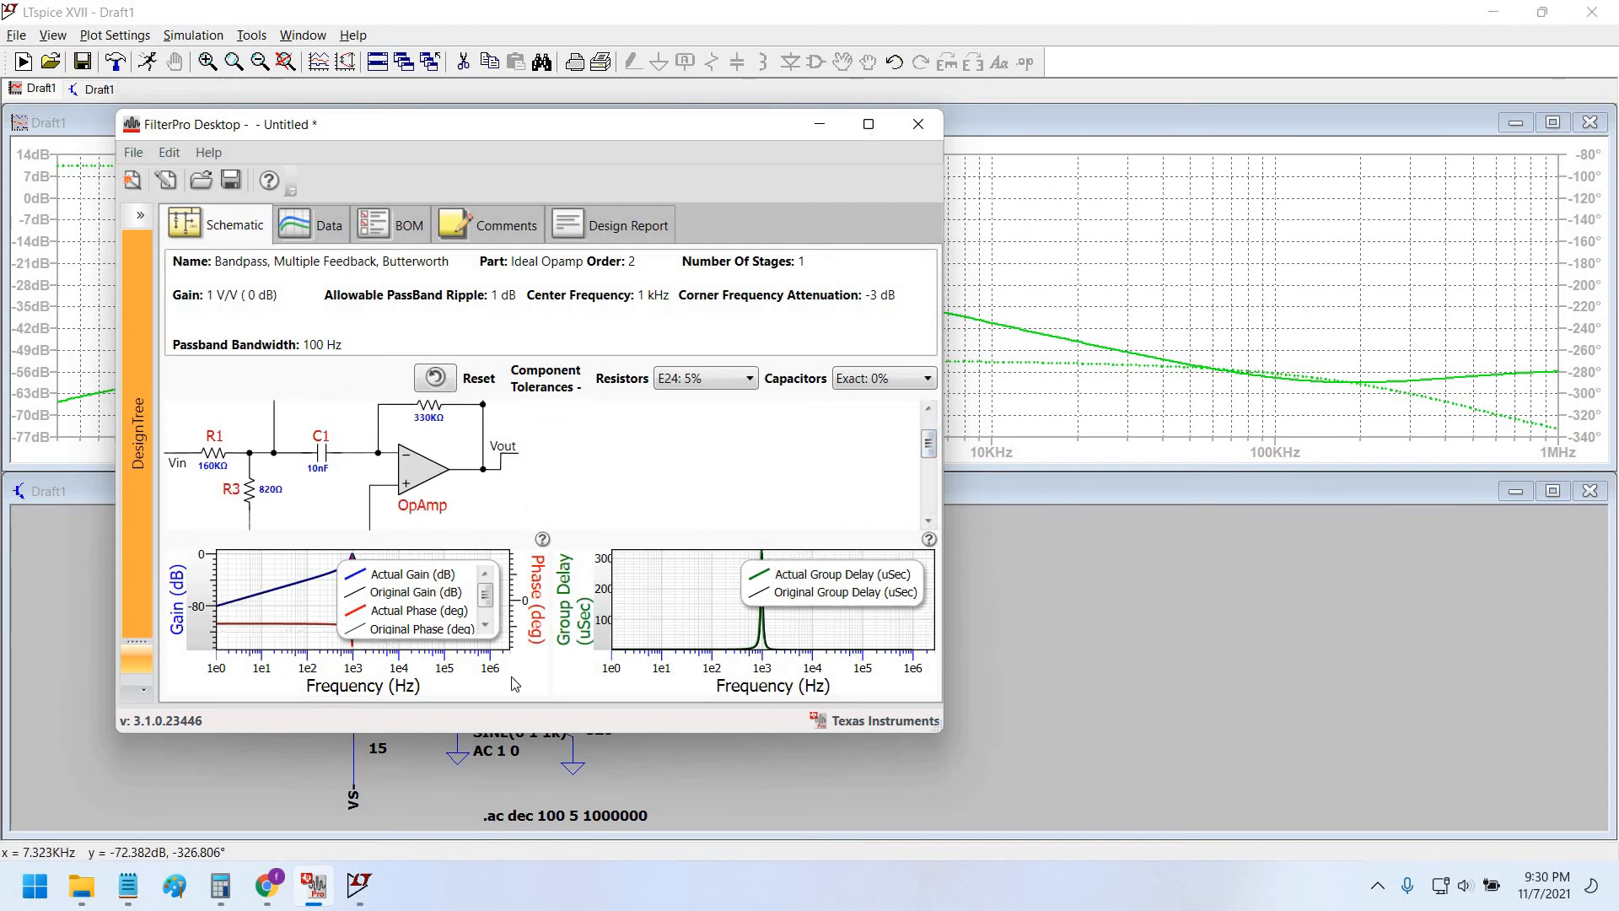
click(868, 124)
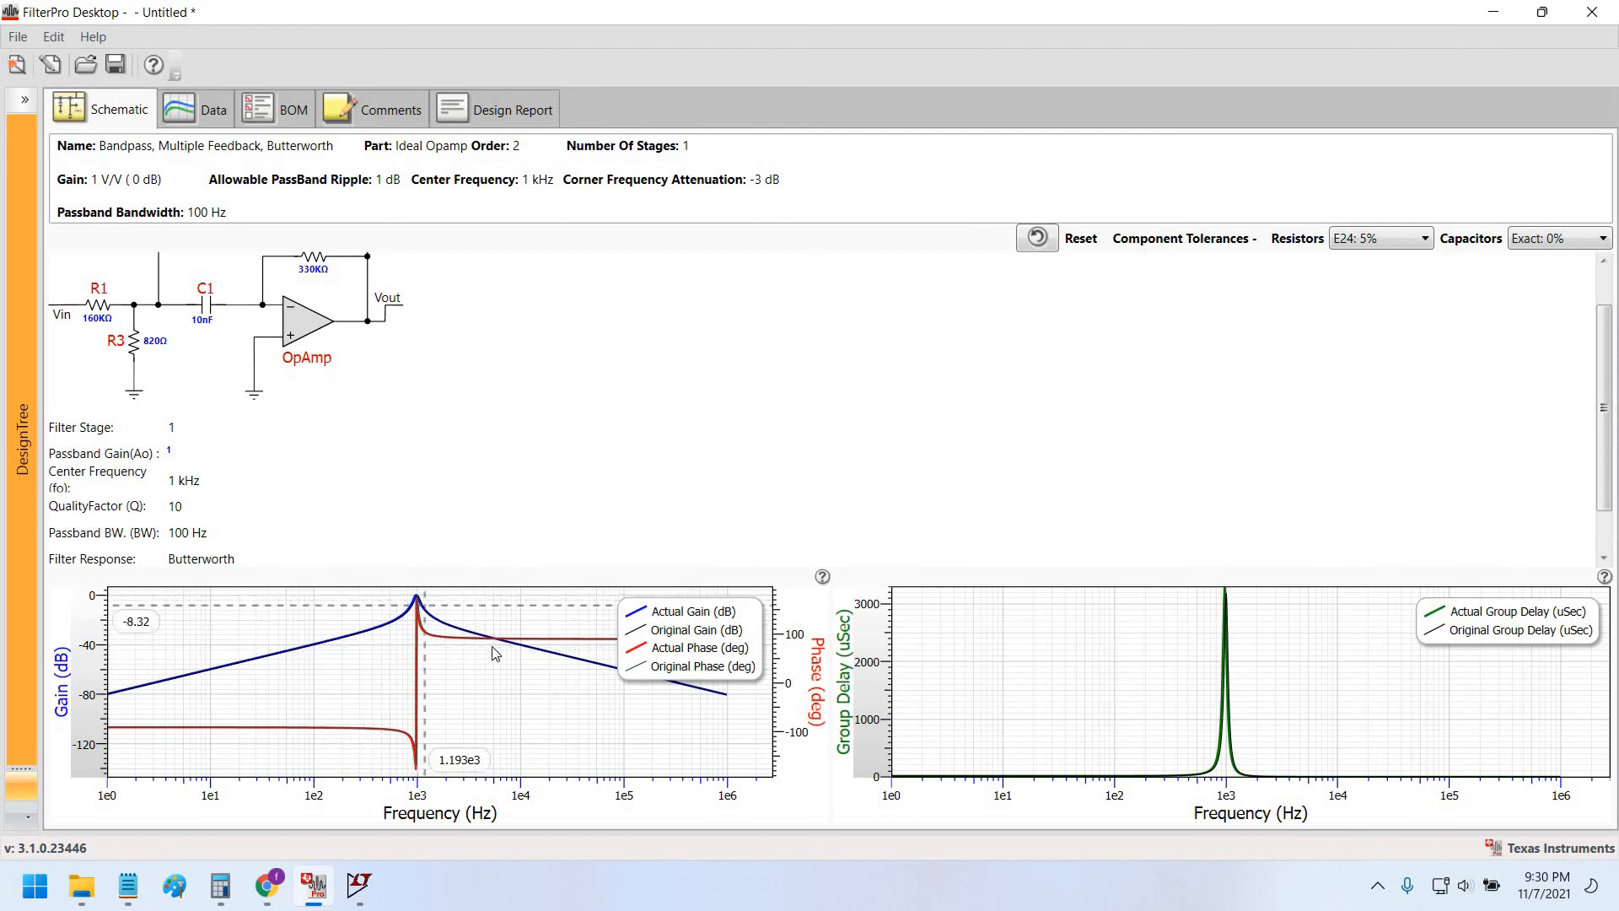
key(alt+Tab)
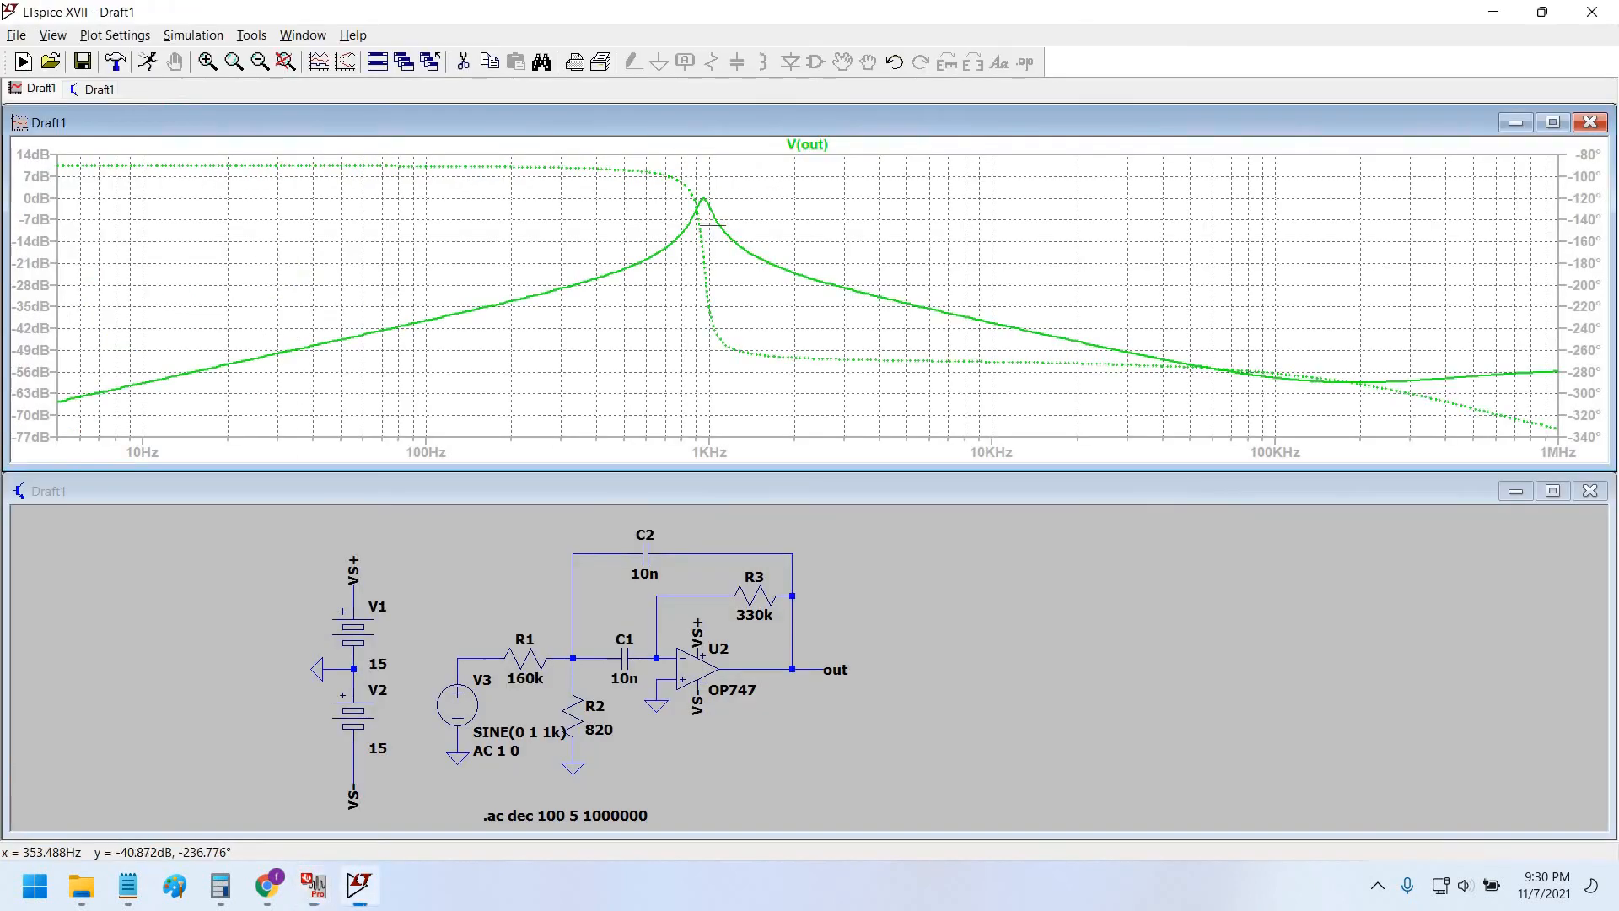
Look through the plot context menu and Tools > Color Preferences, closing without changes.
right_click(841, 222)
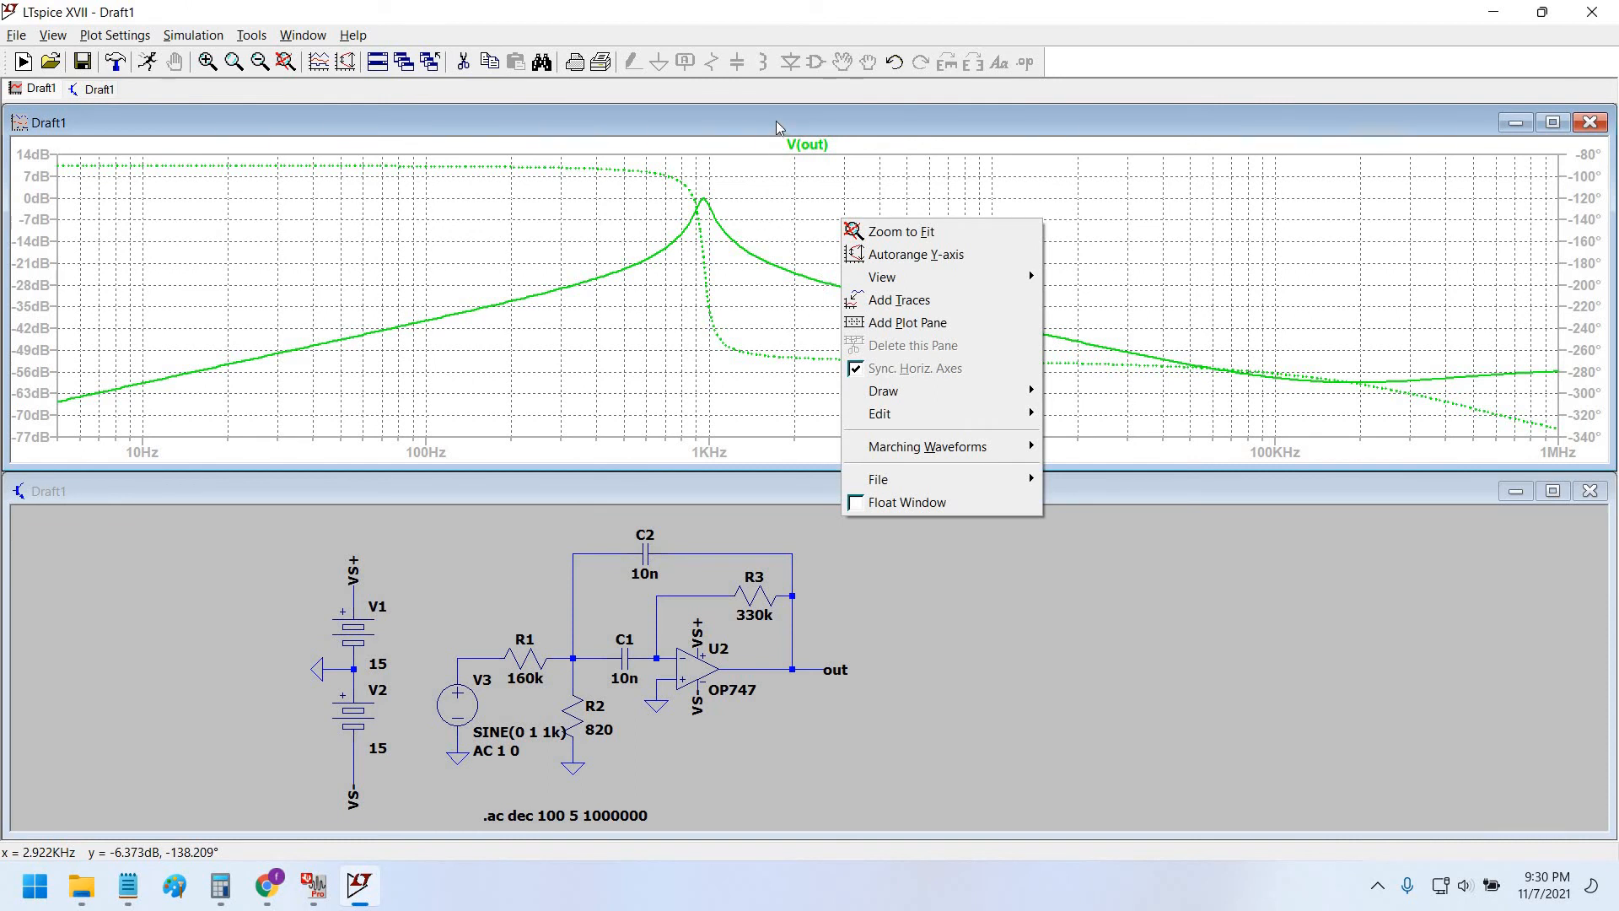
click(807, 209)
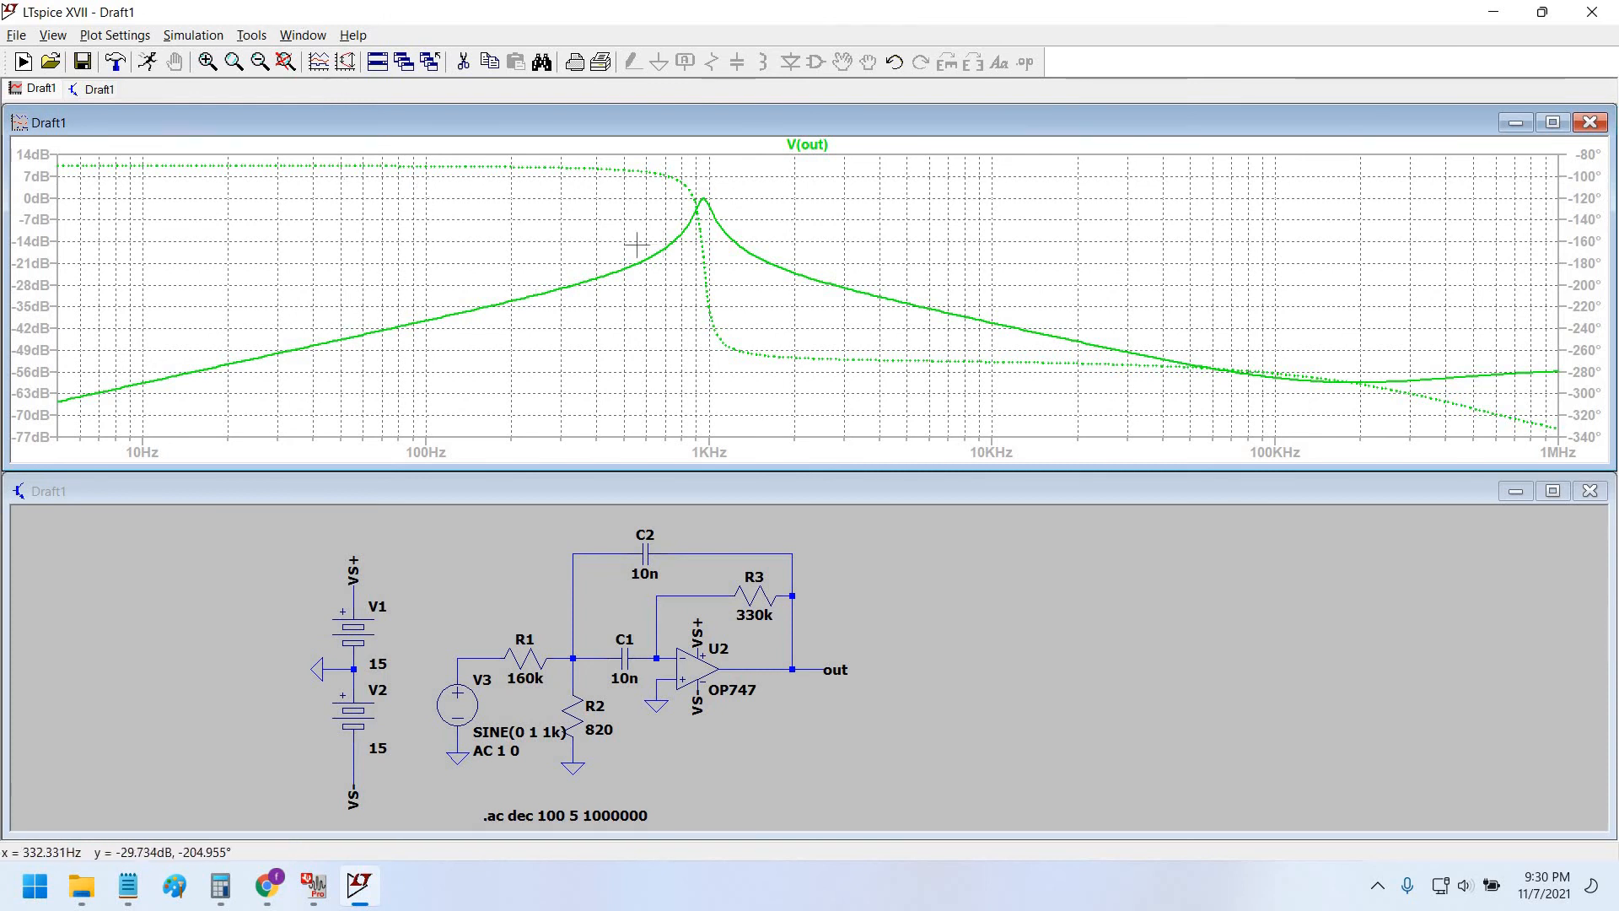
click(202, 40)
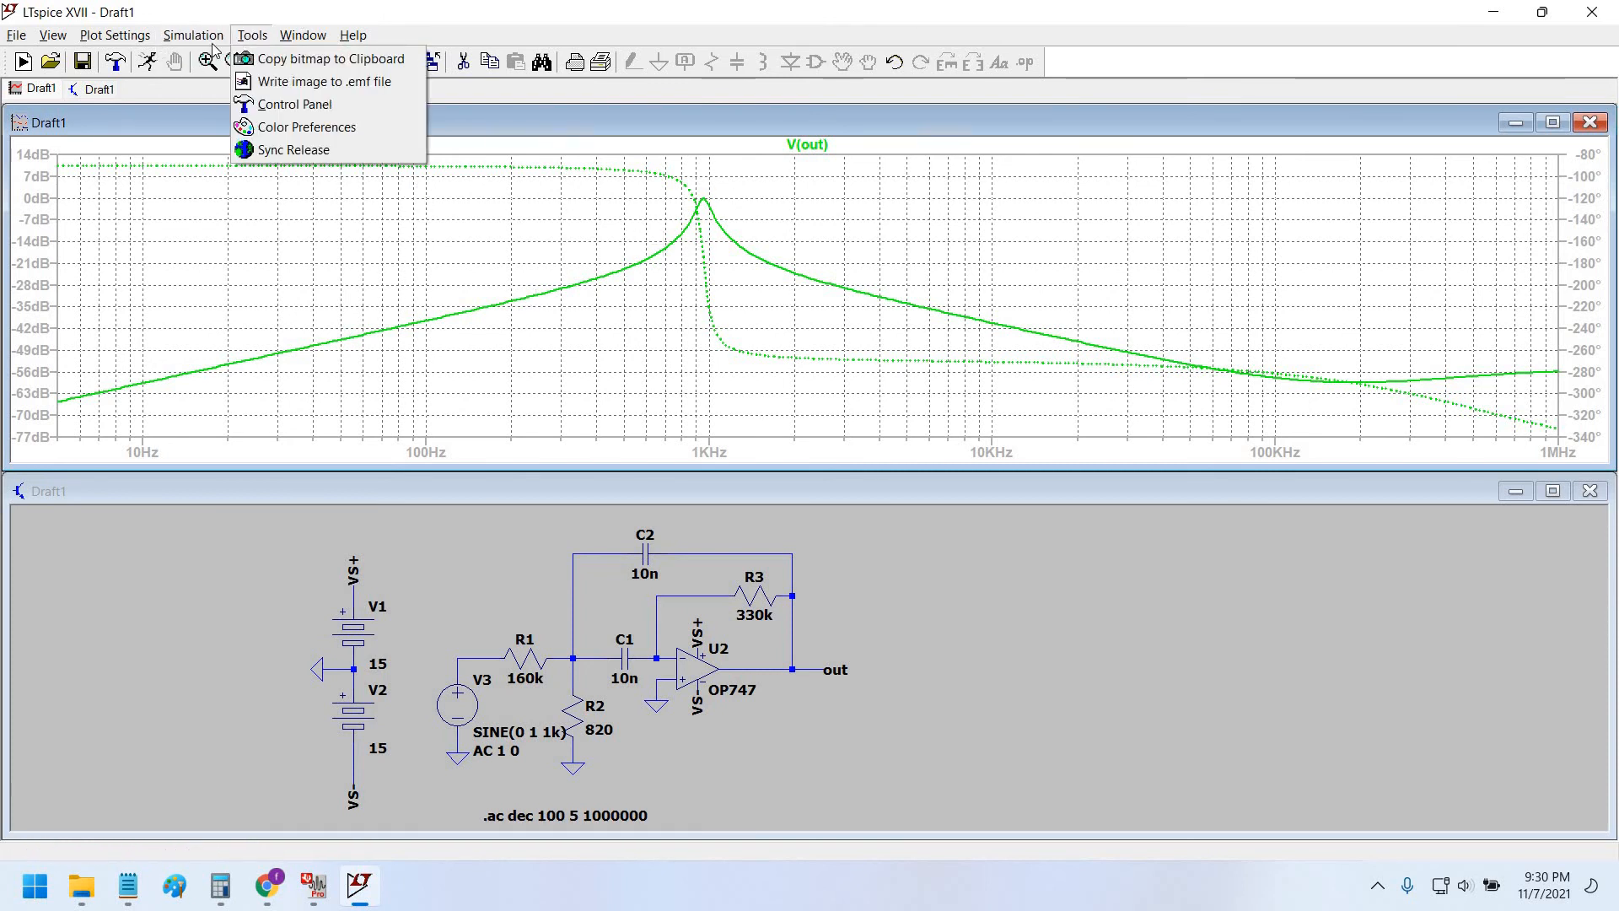
mouse_move(253, 35)
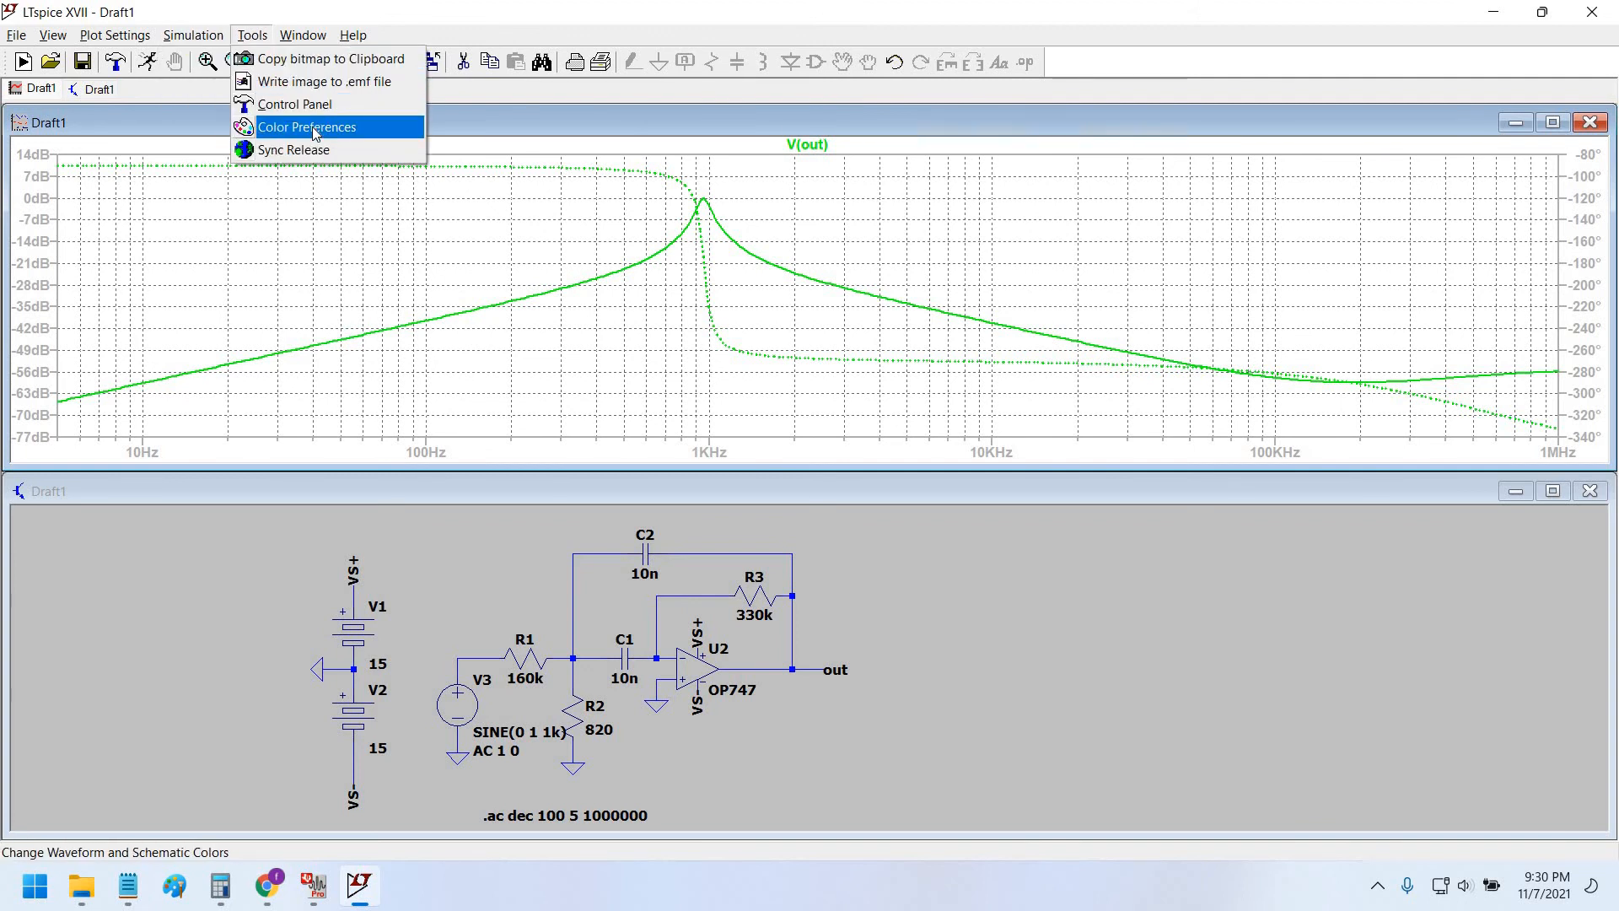
click(315, 131)
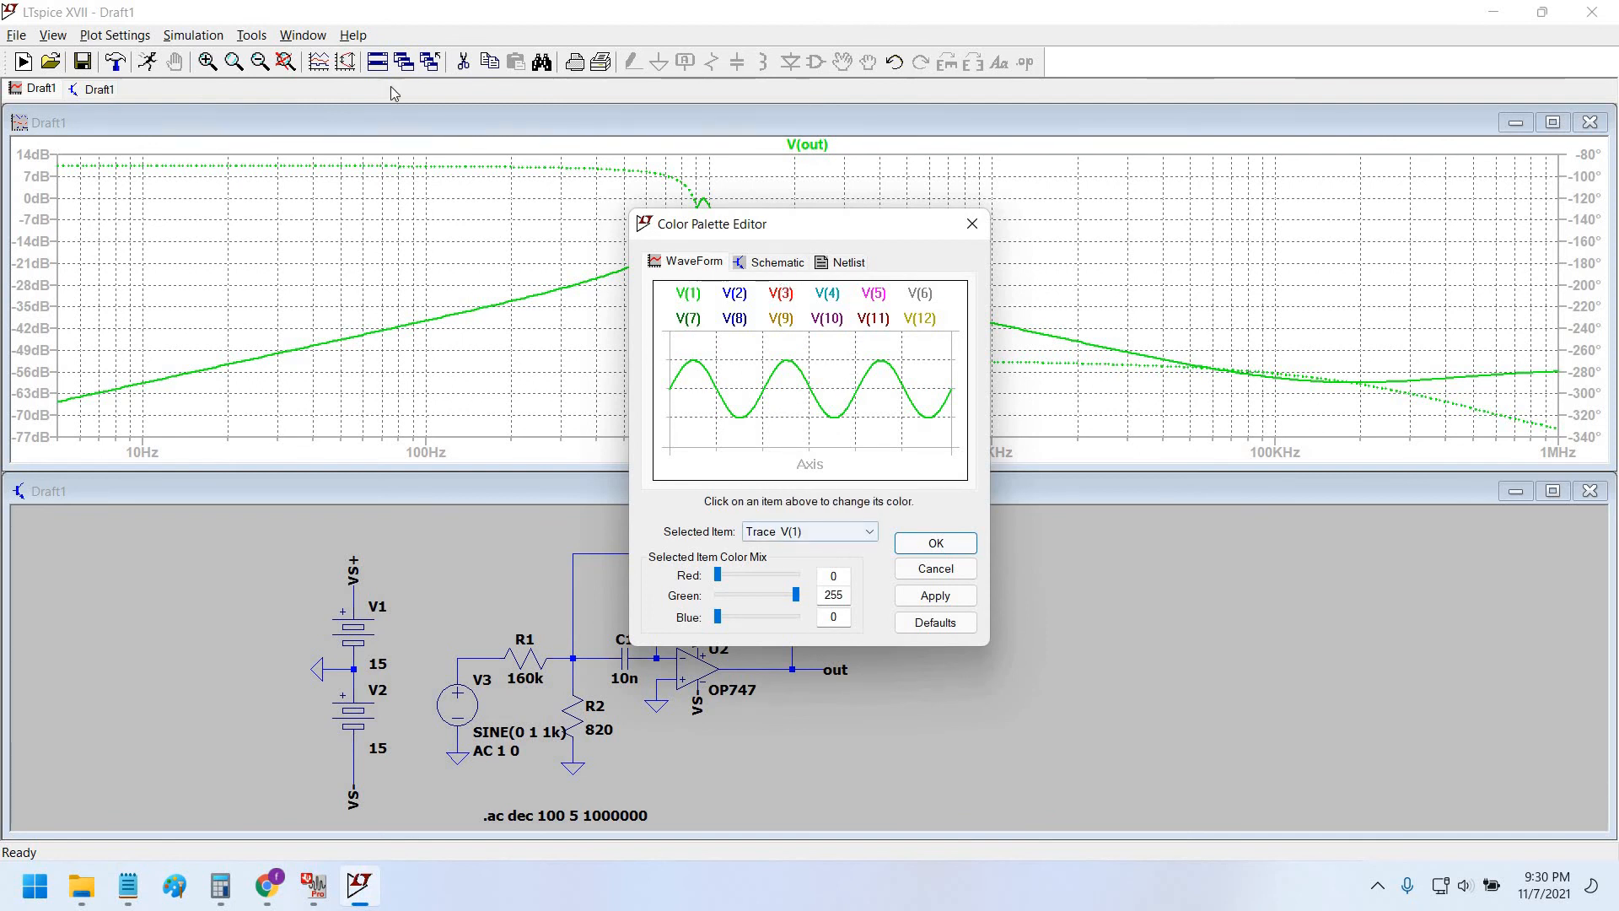
key(Escape)
click(252, 35)
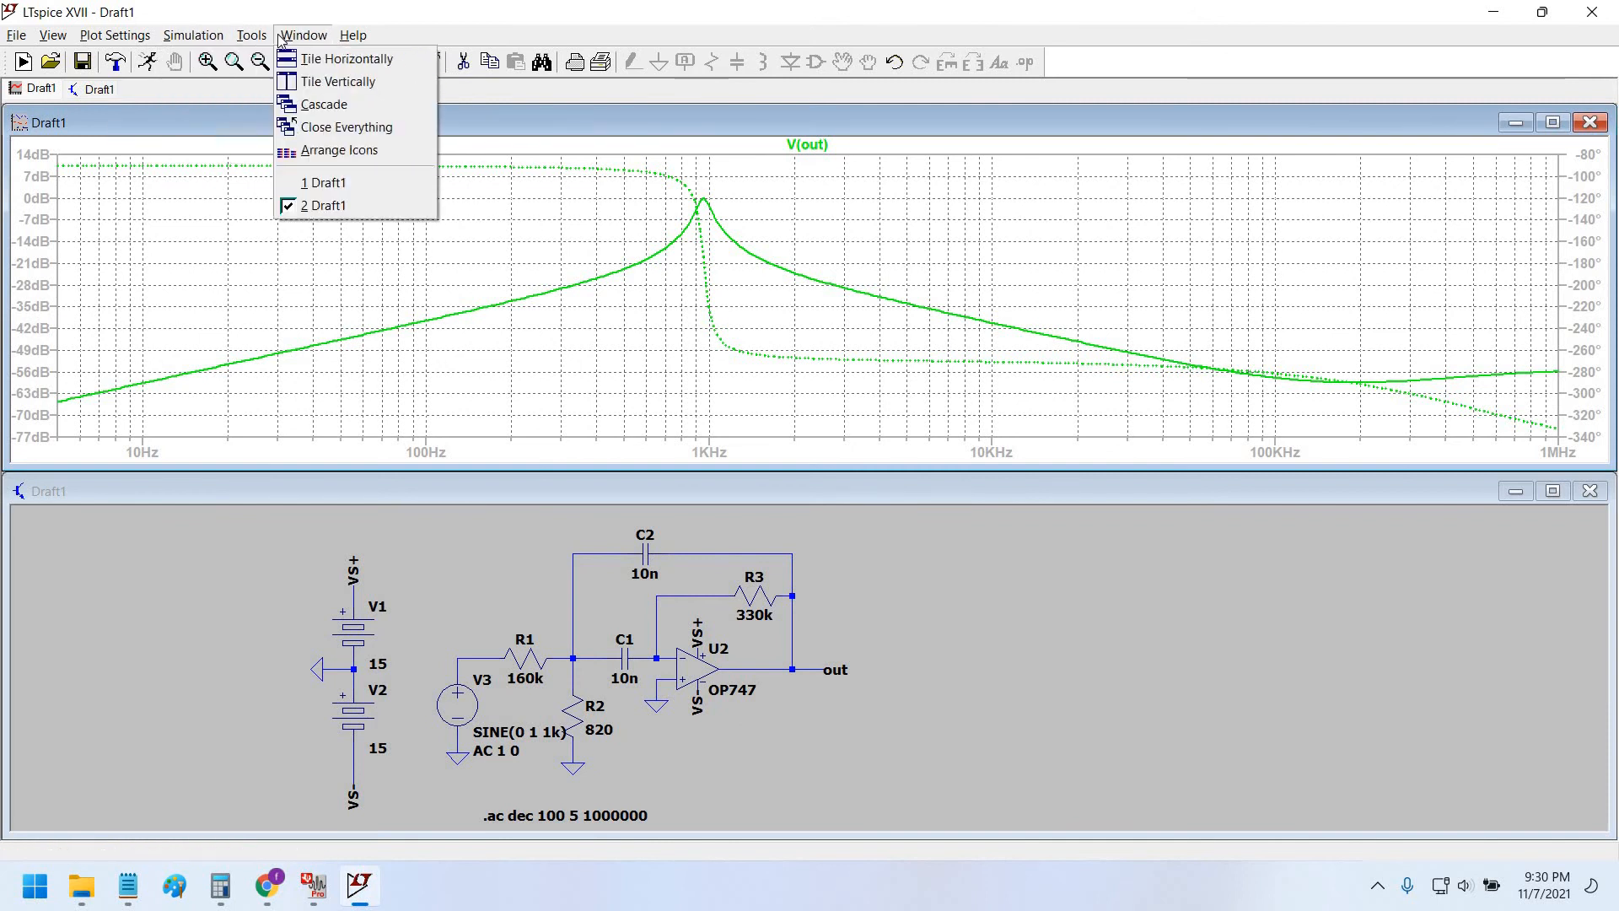
Check the waveform context menu and Window menu, ending with the Tools menu shown.
key(Escape)
right_click(398, 246)
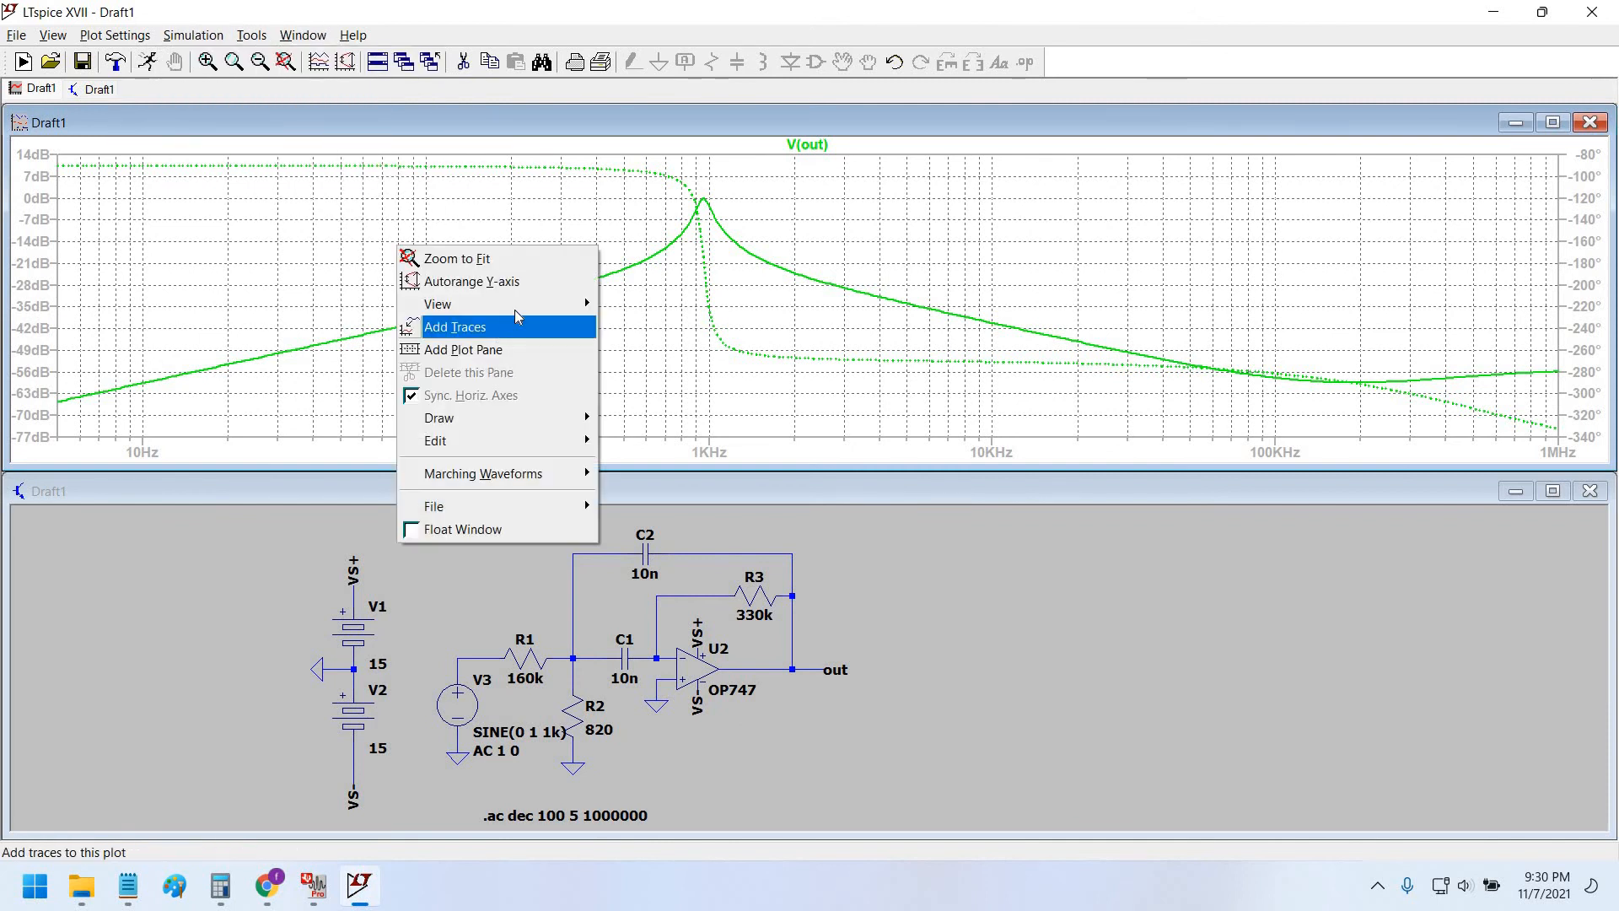
mouse_move(516, 312)
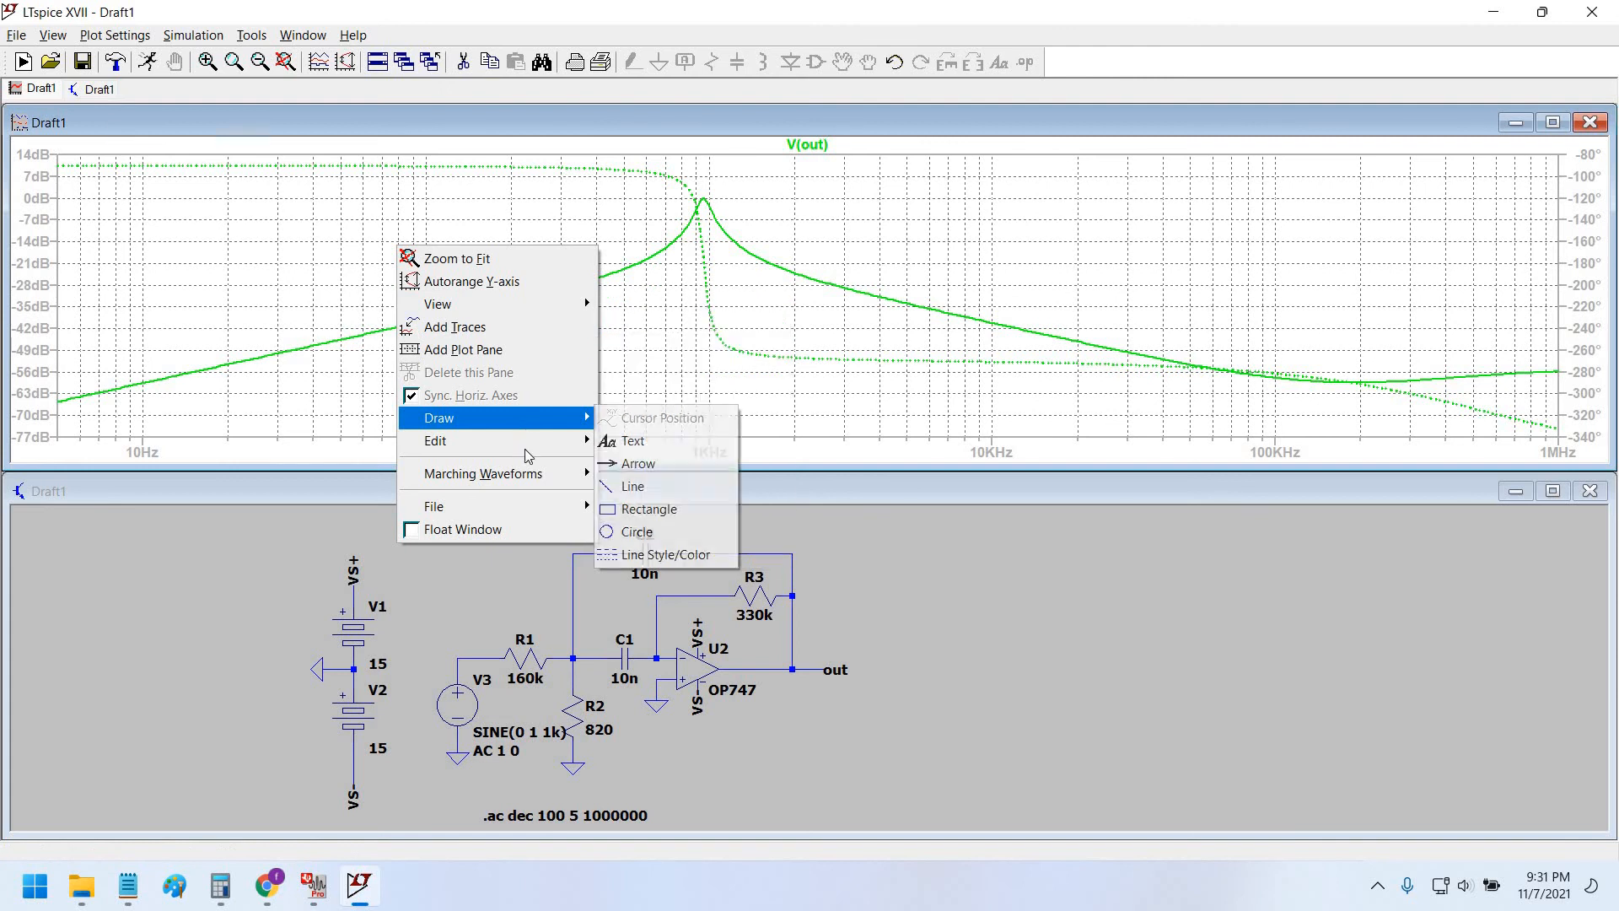
click(299, 36)
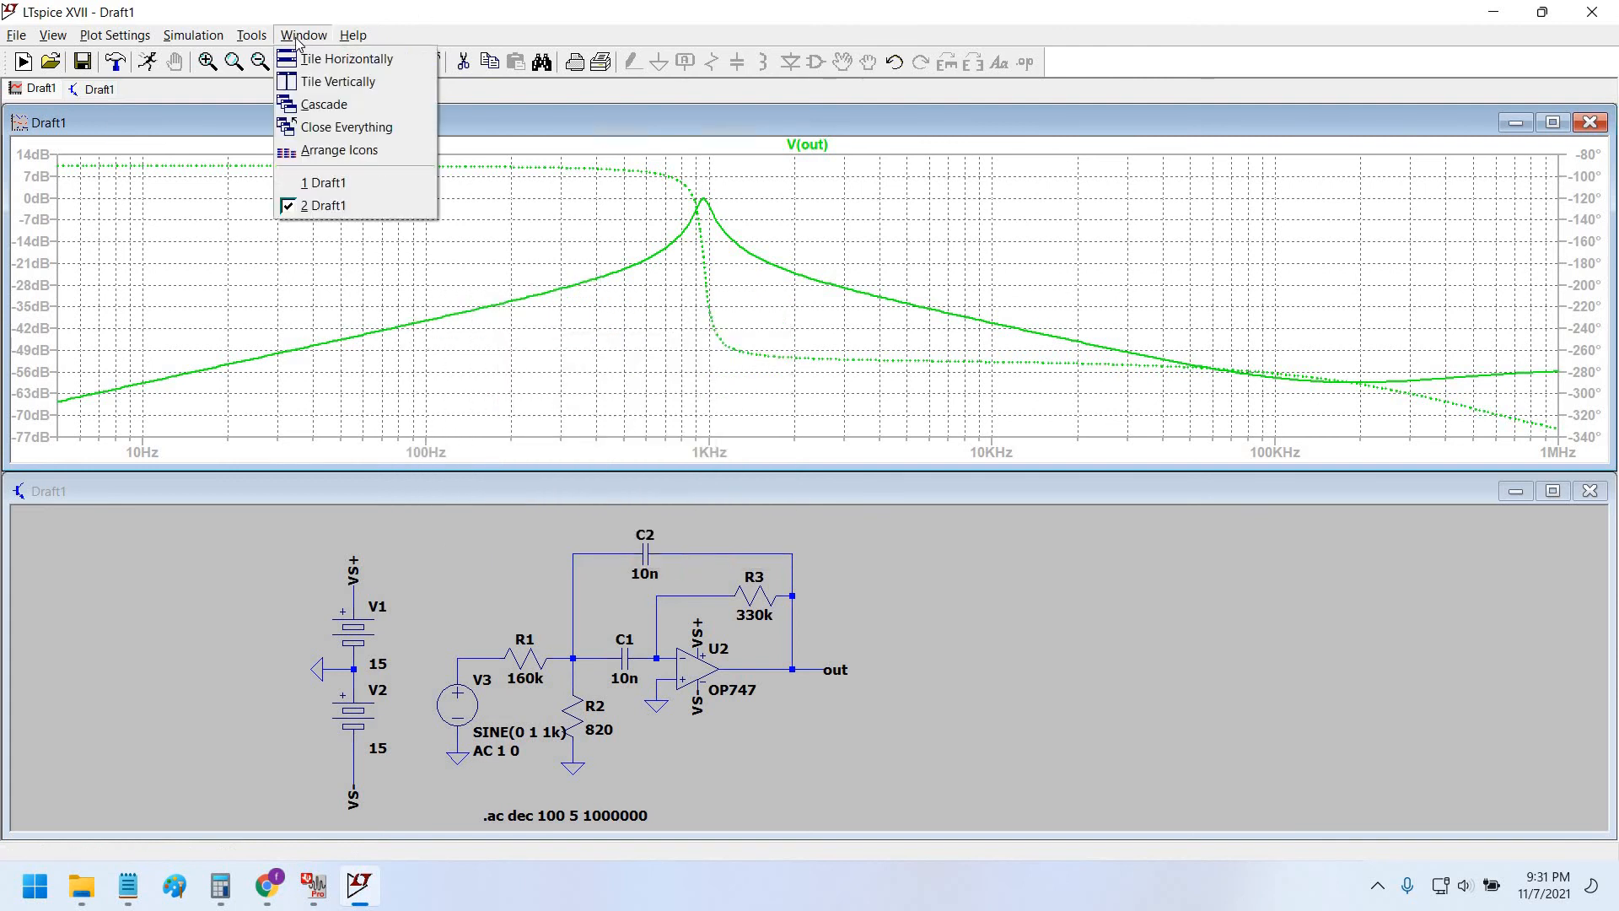
mouse_move(261, 42)
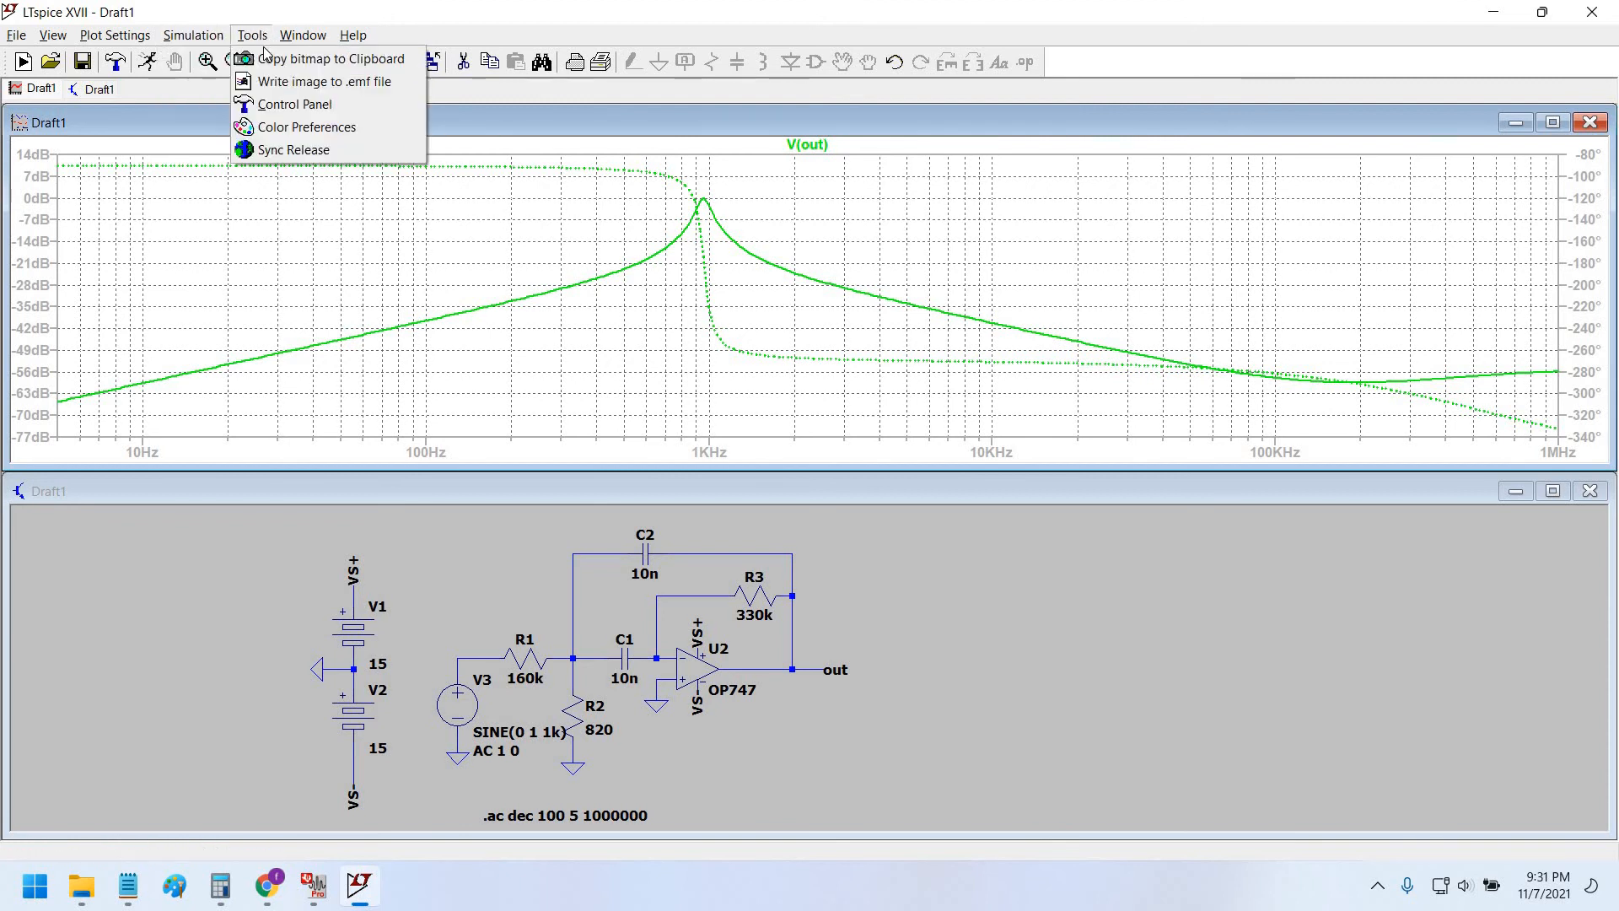
In Control Panel > Waveforms, change the data trace width from 2 to 4 and apply.
click(287, 104)
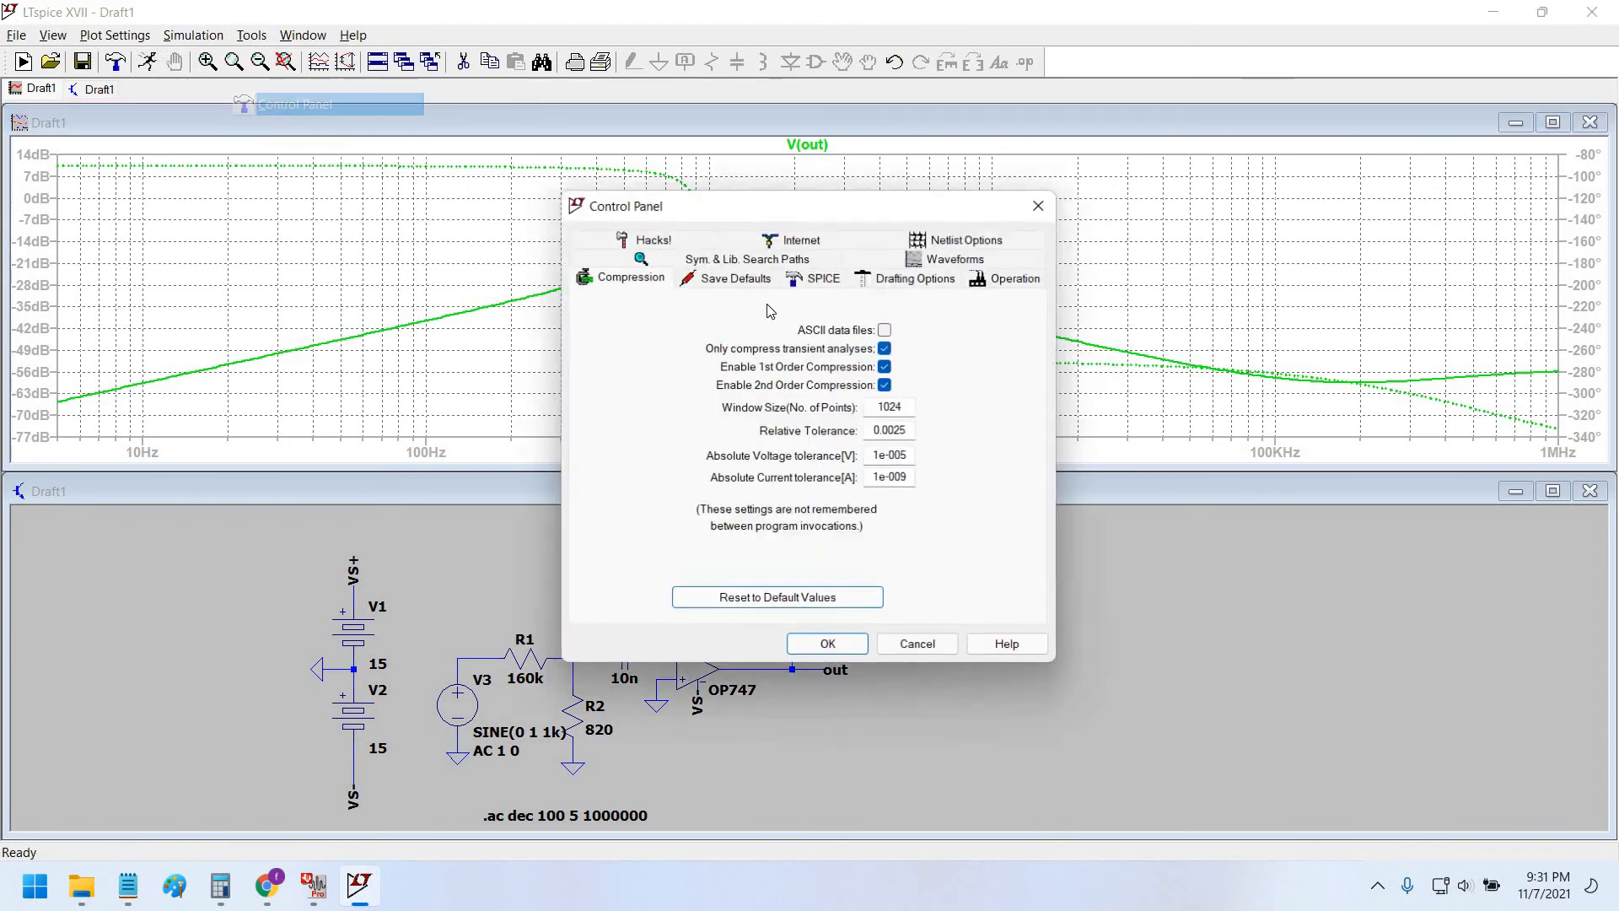
click(931, 261)
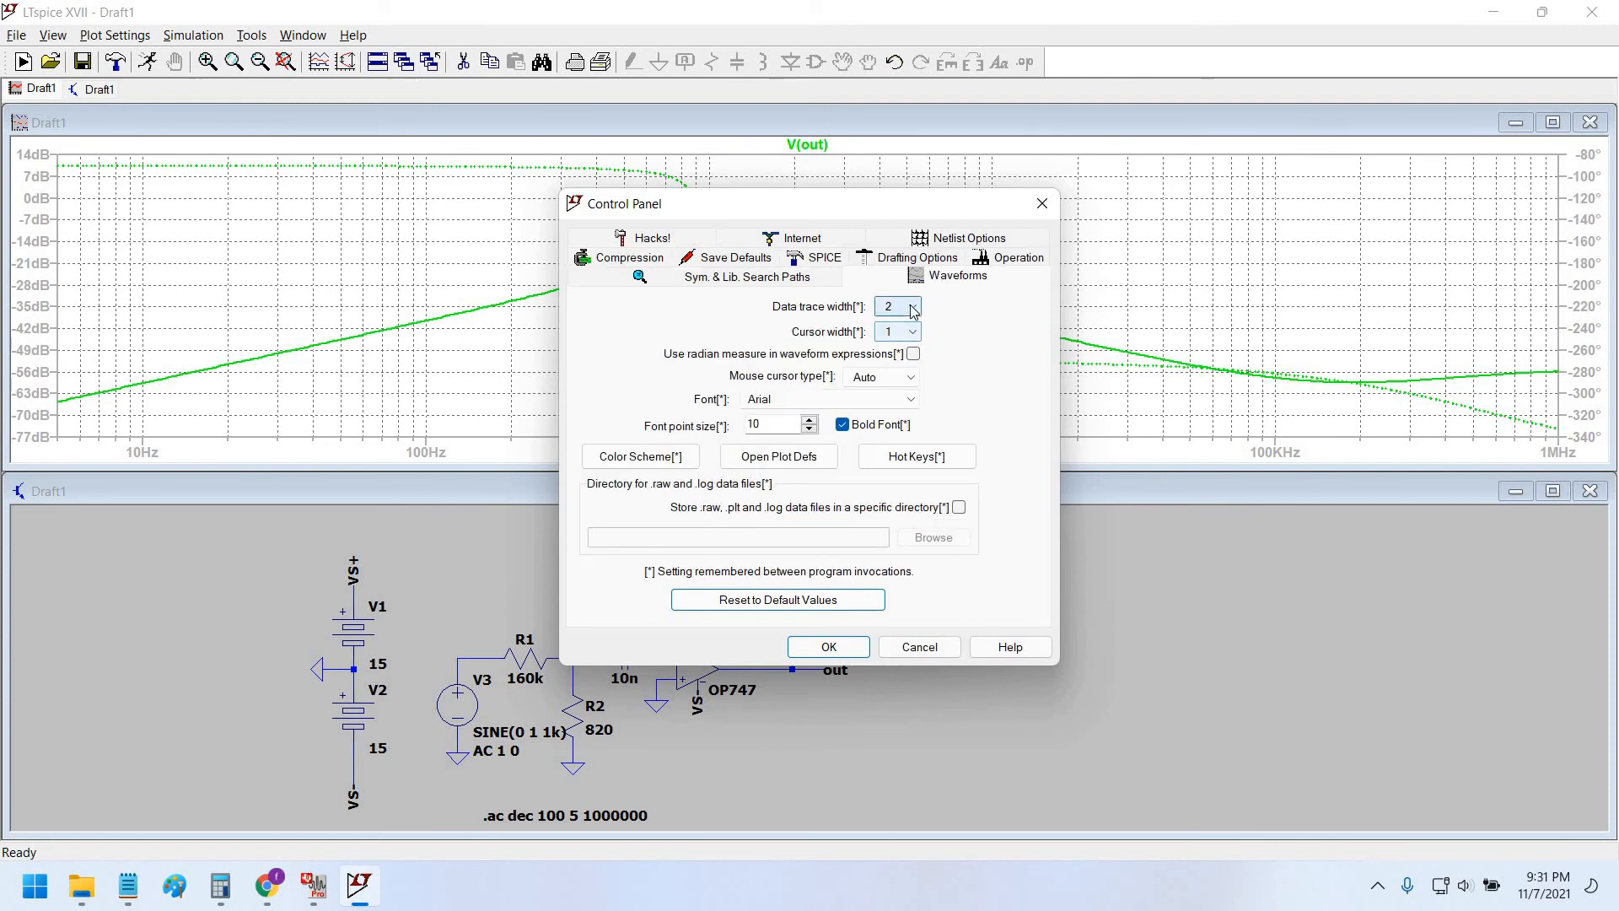
click(914, 309)
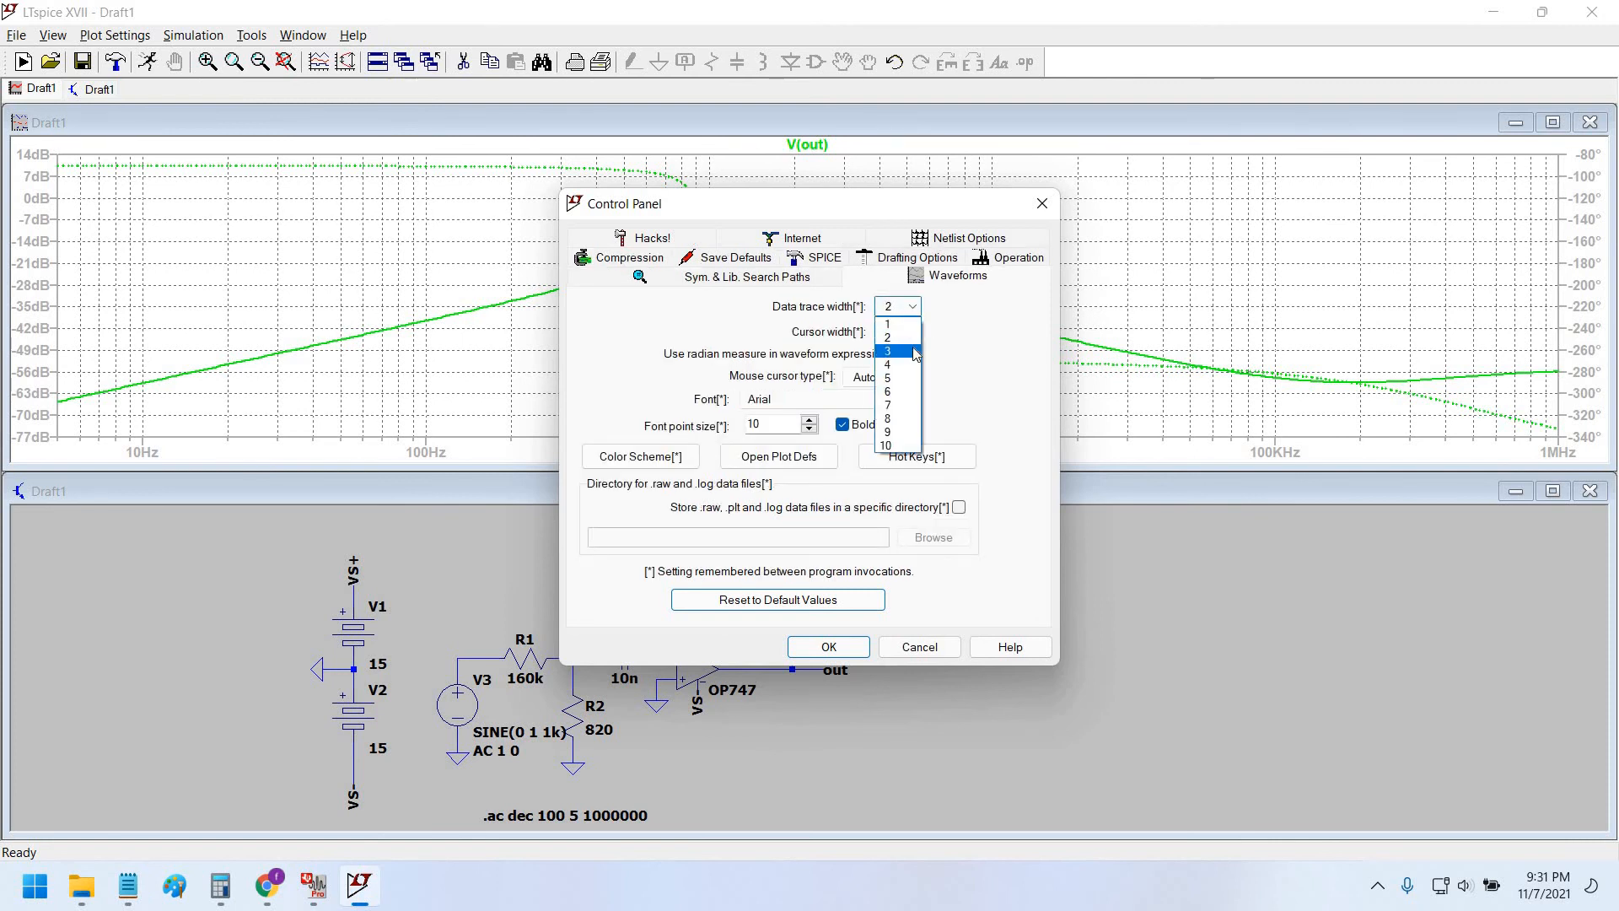
click(896, 591)
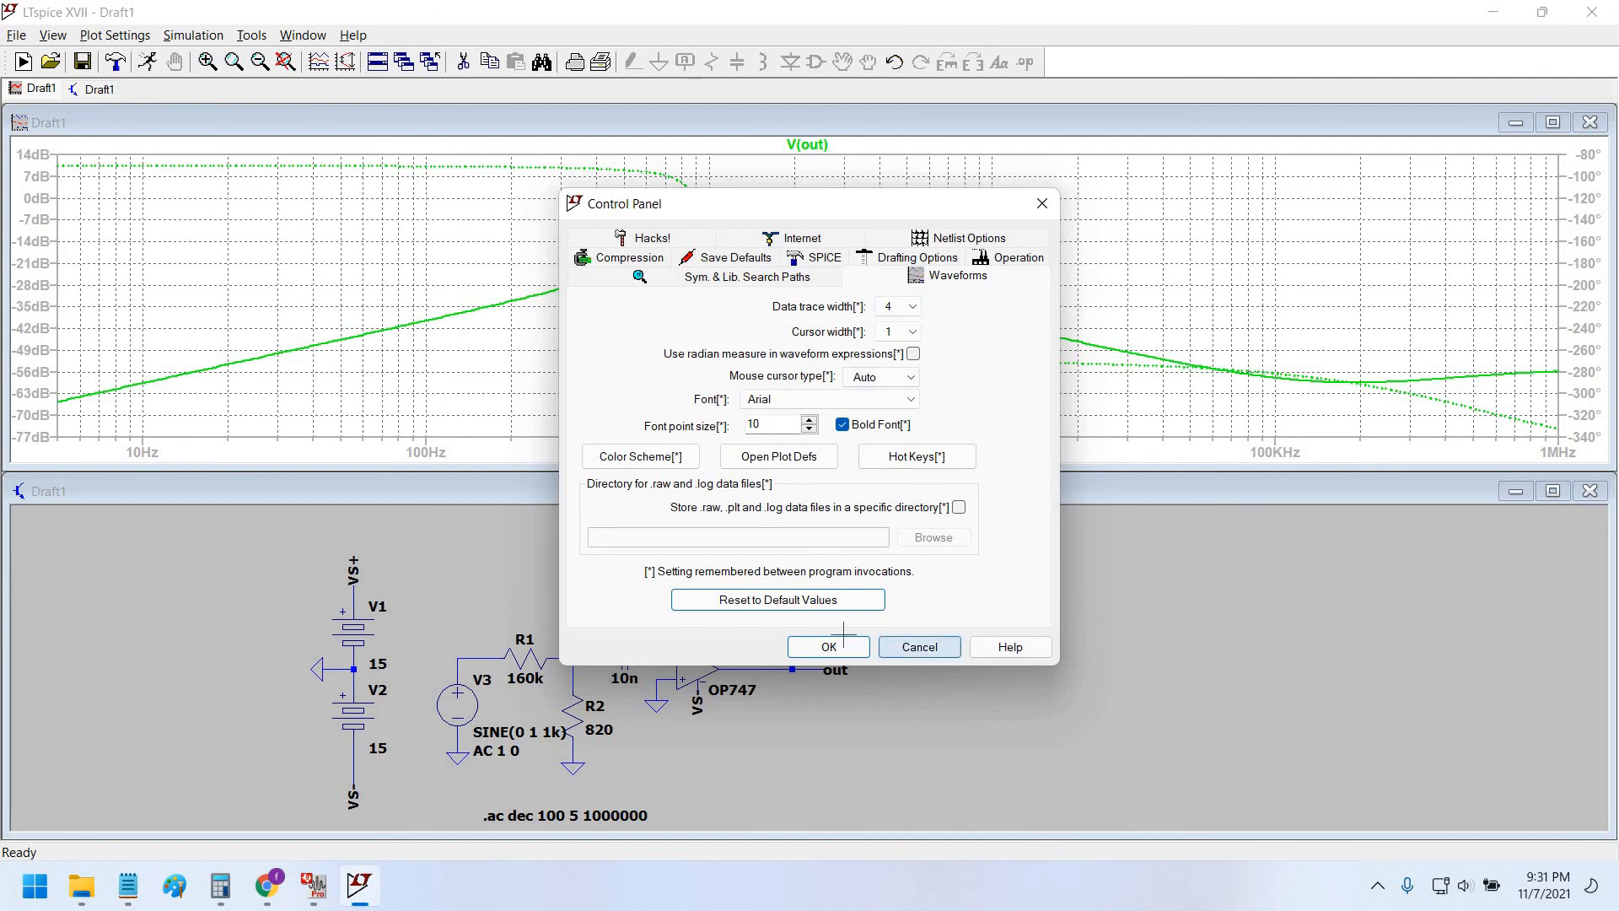
click(828, 647)
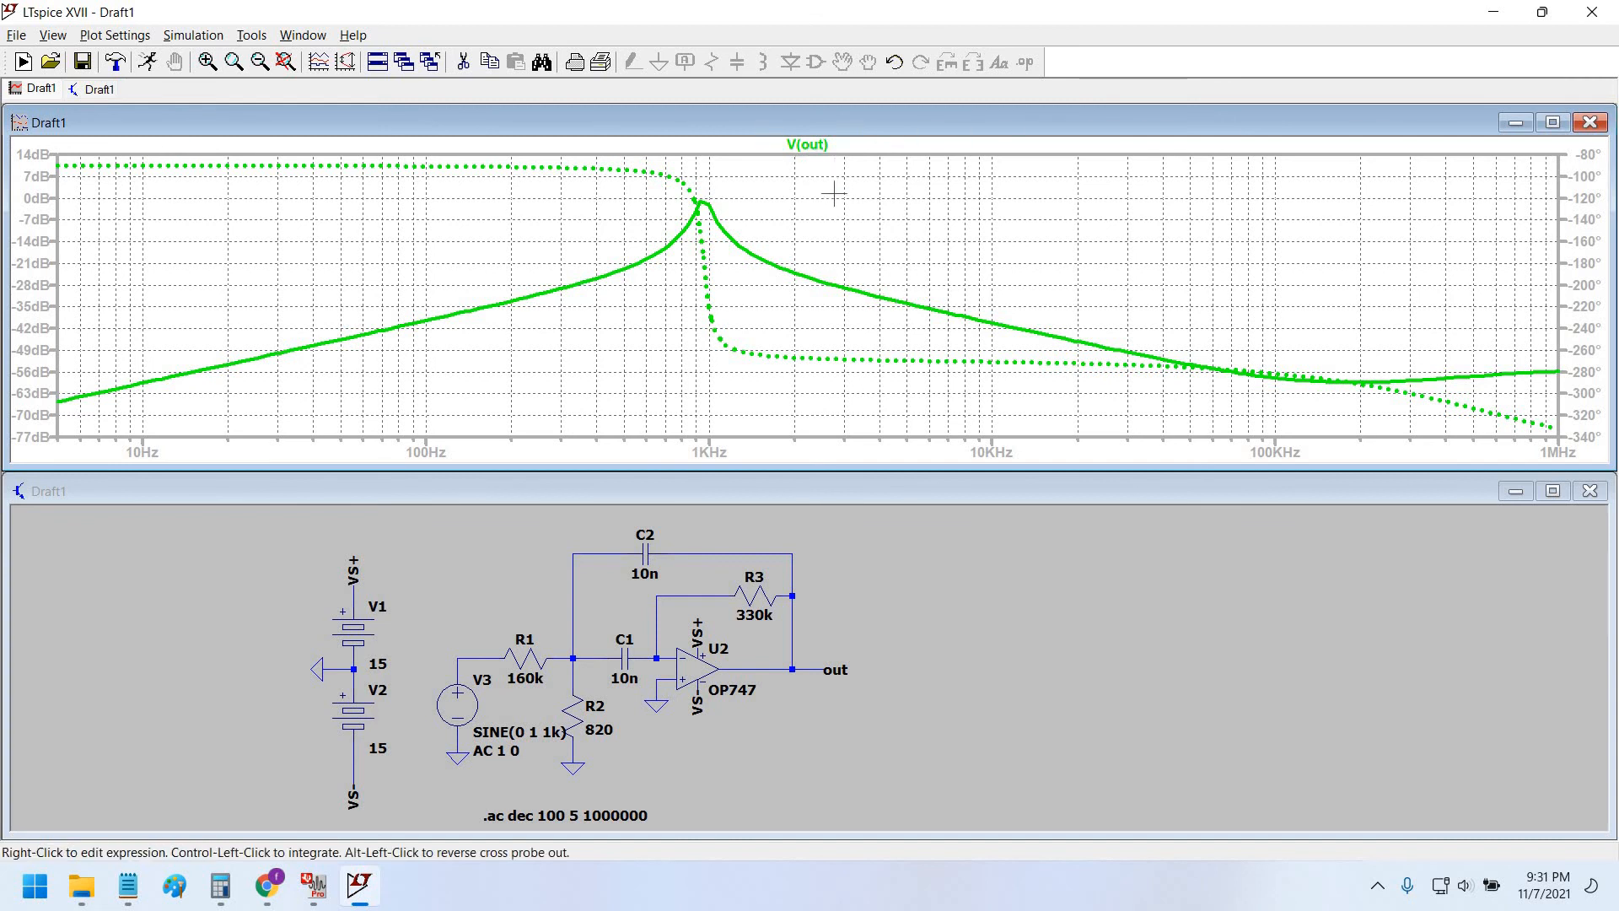
Attach cursor 1 to V(out) near the 1 kHz peak and move its readout aside.
click(807, 145)
drag(808, 278, 710, 203)
drag(861, 415, 1105, 208)
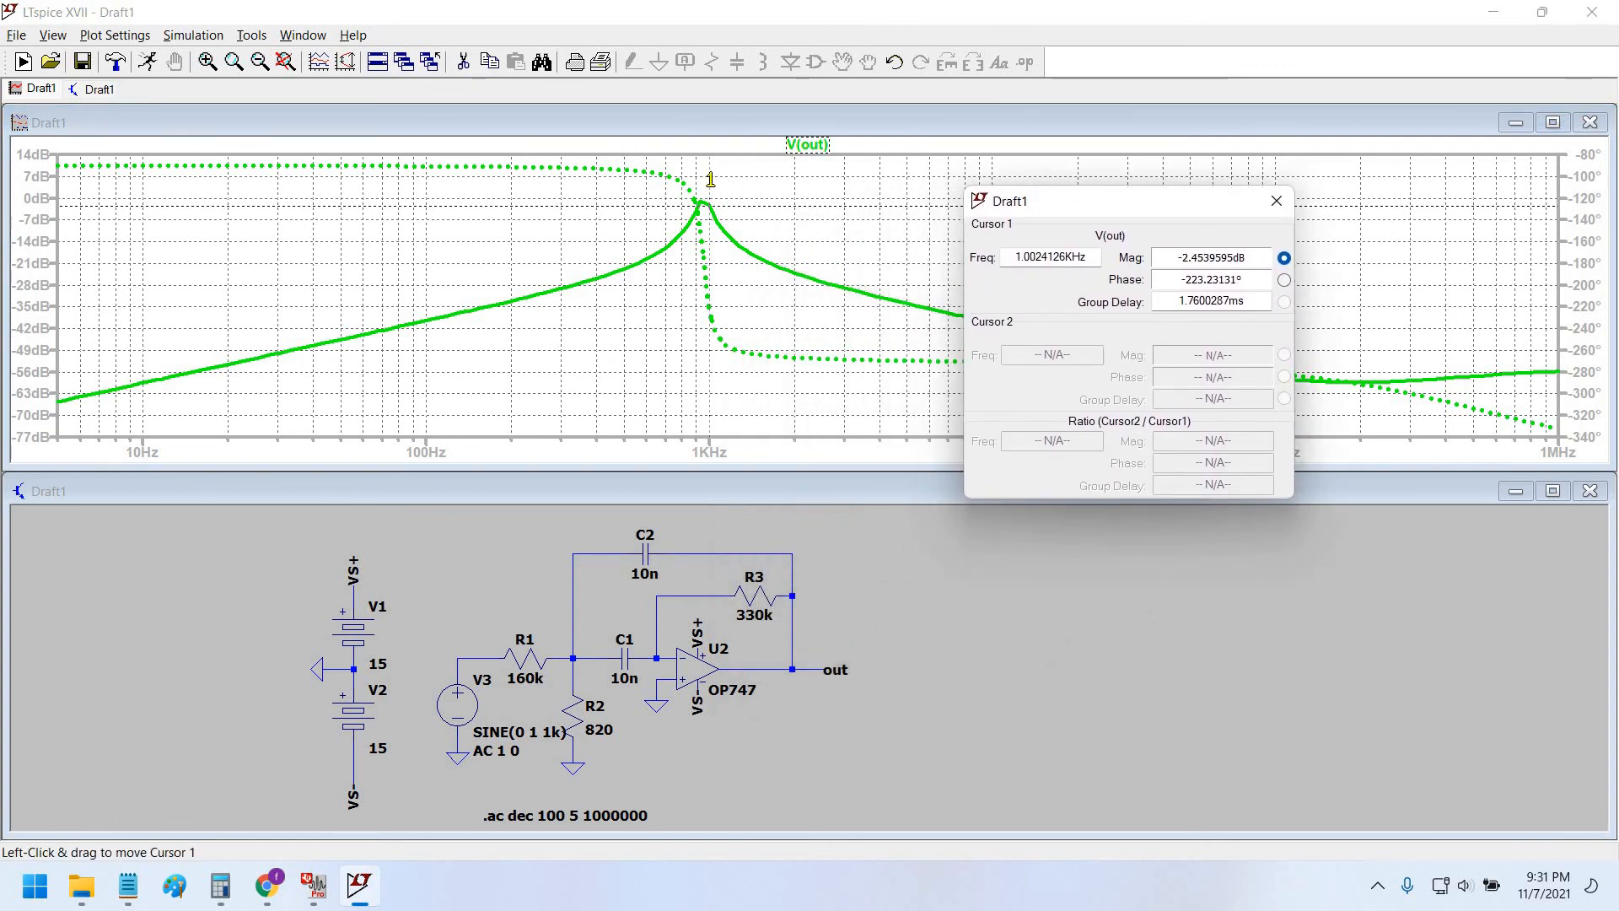
drag(710, 179, 714, 179)
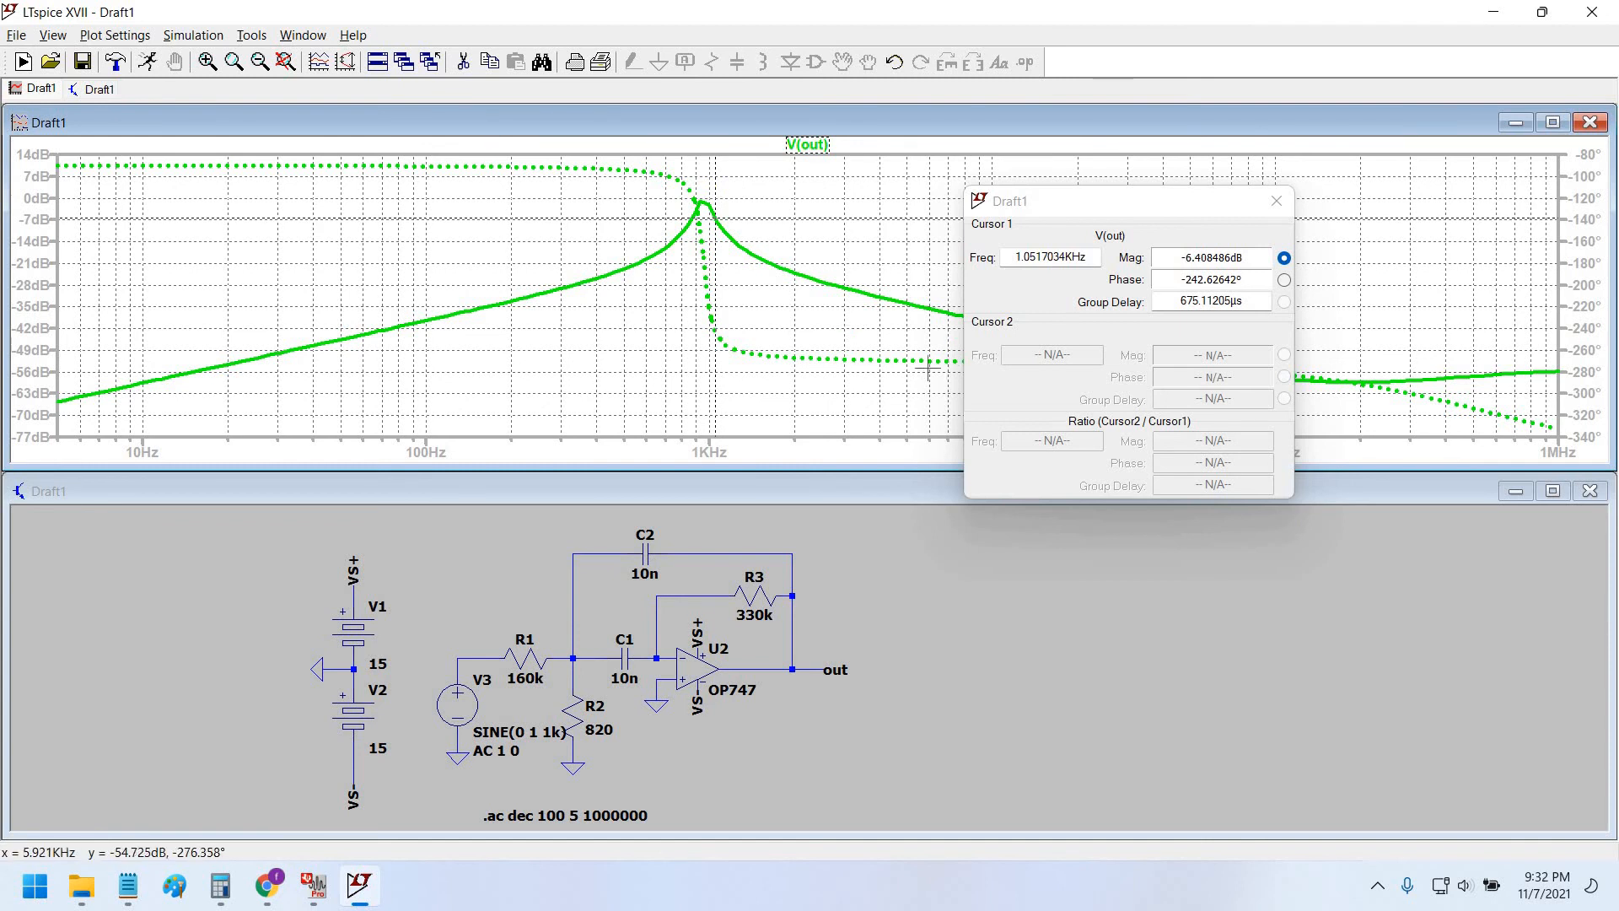
drag(1078, 204, 1065, 195)
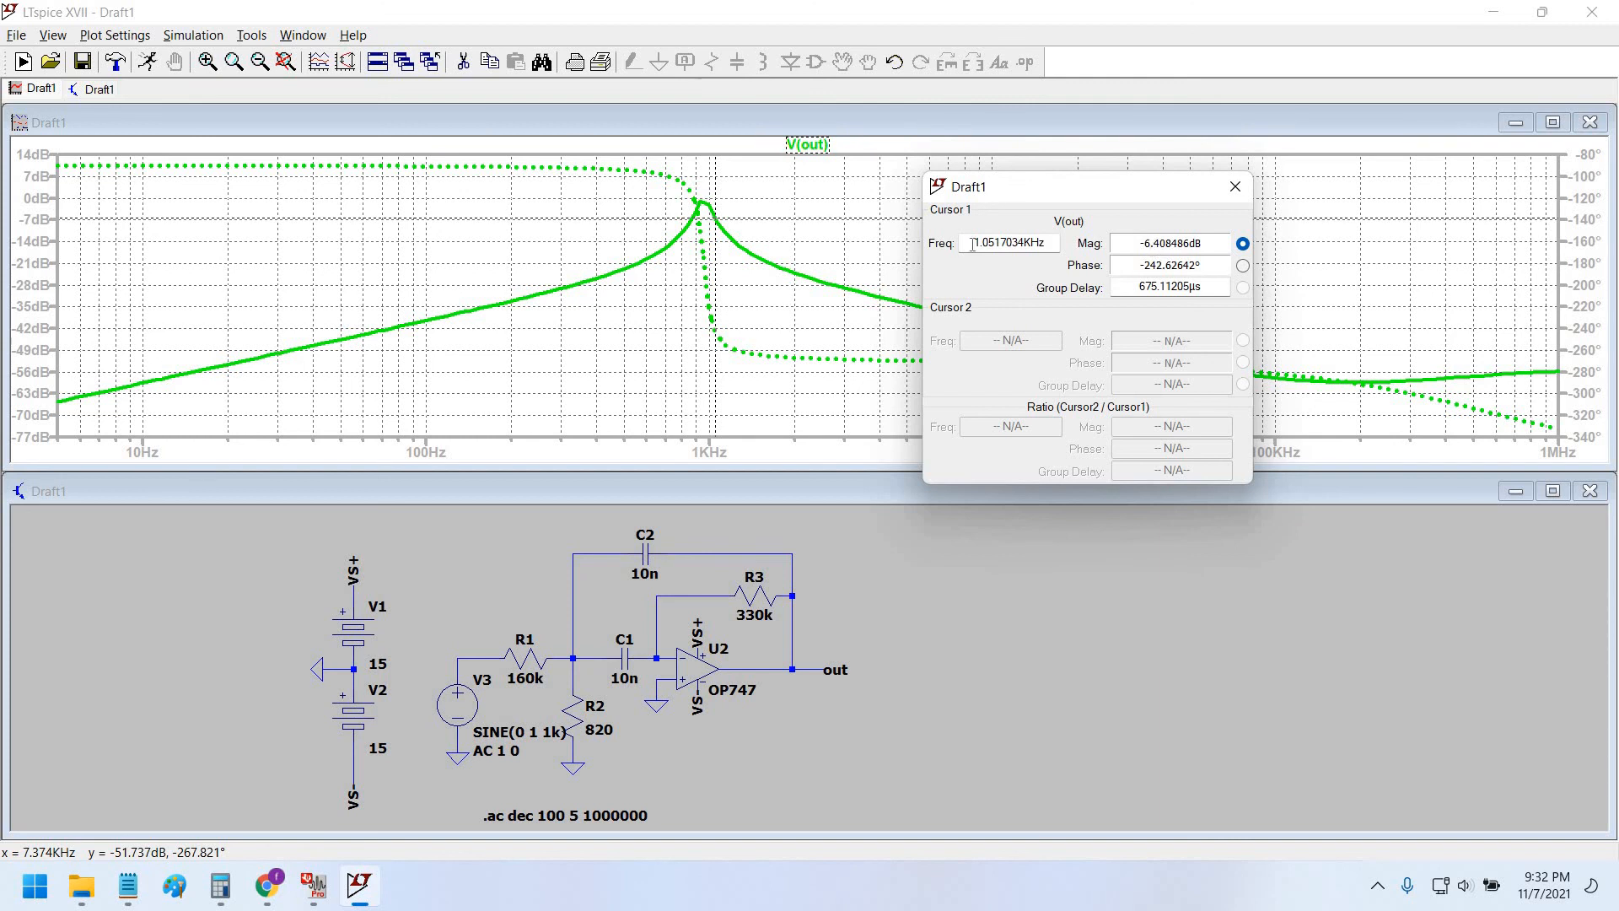
Add cursor 2, placing the cursors at ~949 Hz and ~1.05 kHz for a ~102.8 Hz difference.
click(820, 145)
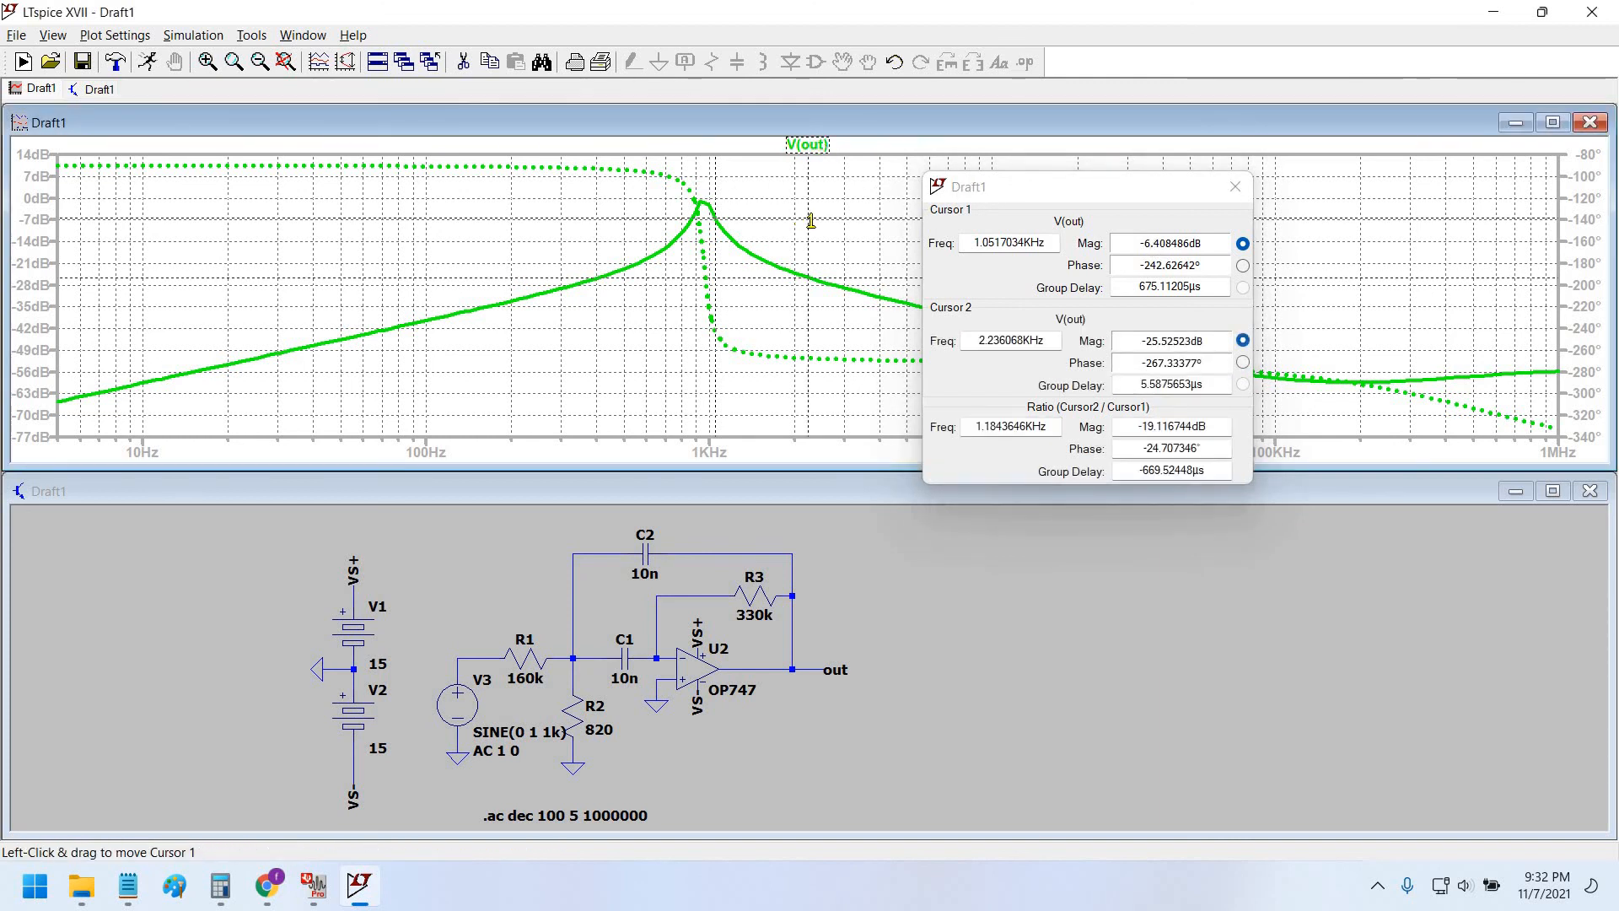
drag(704, 217, 684, 227)
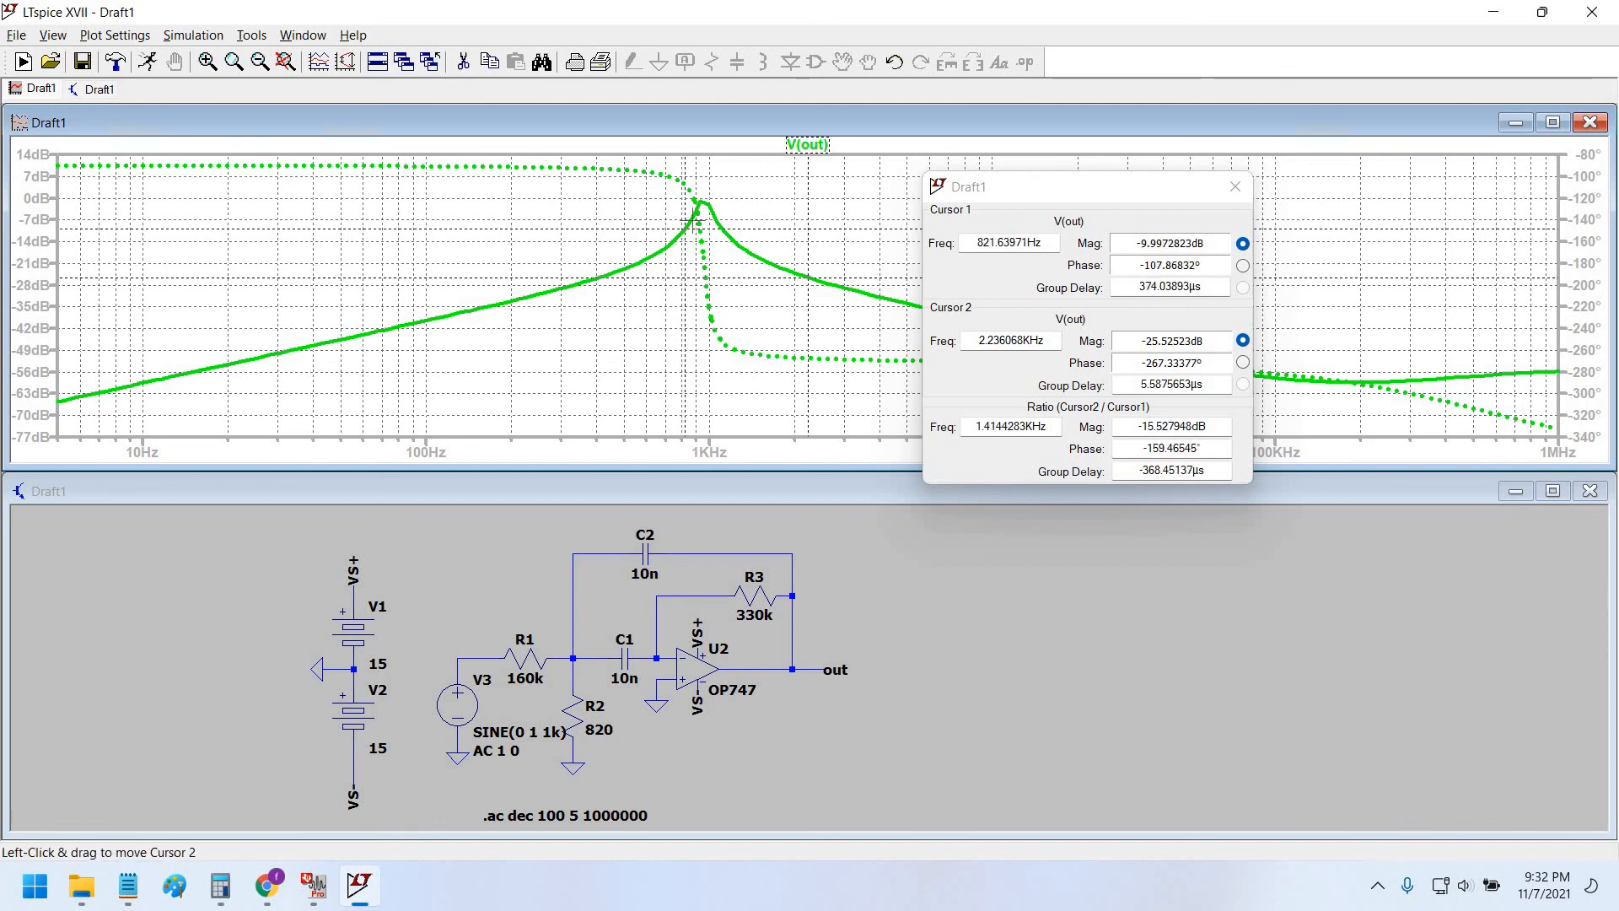
drag(684, 232, 703, 237)
drag(810, 224, 715, 229)
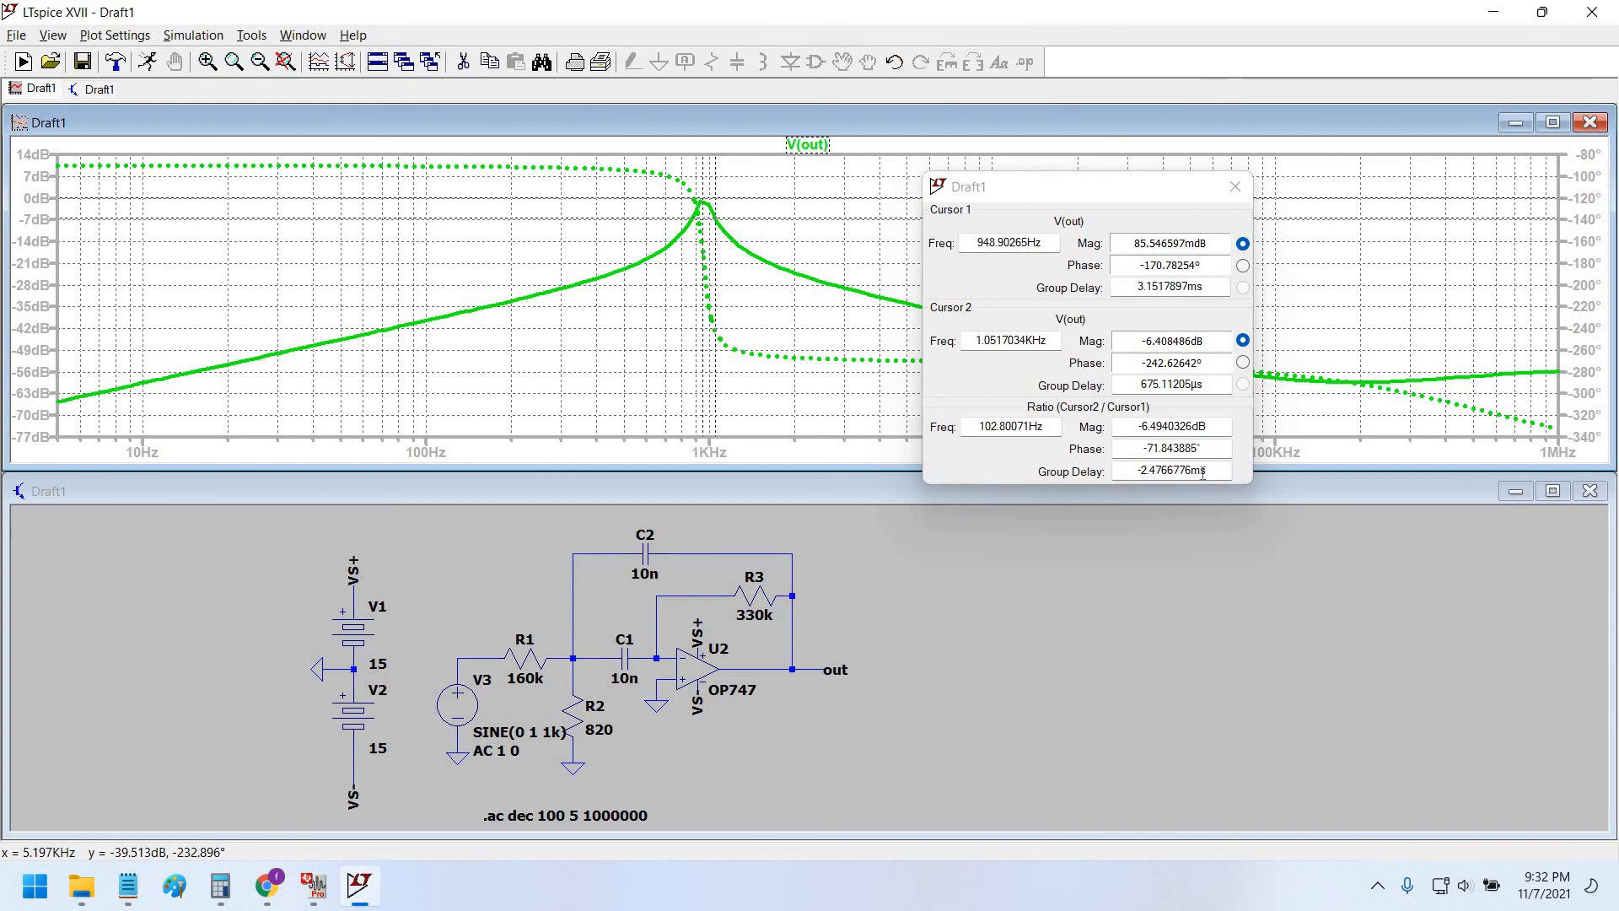
drag(1136, 473, 1216, 517)
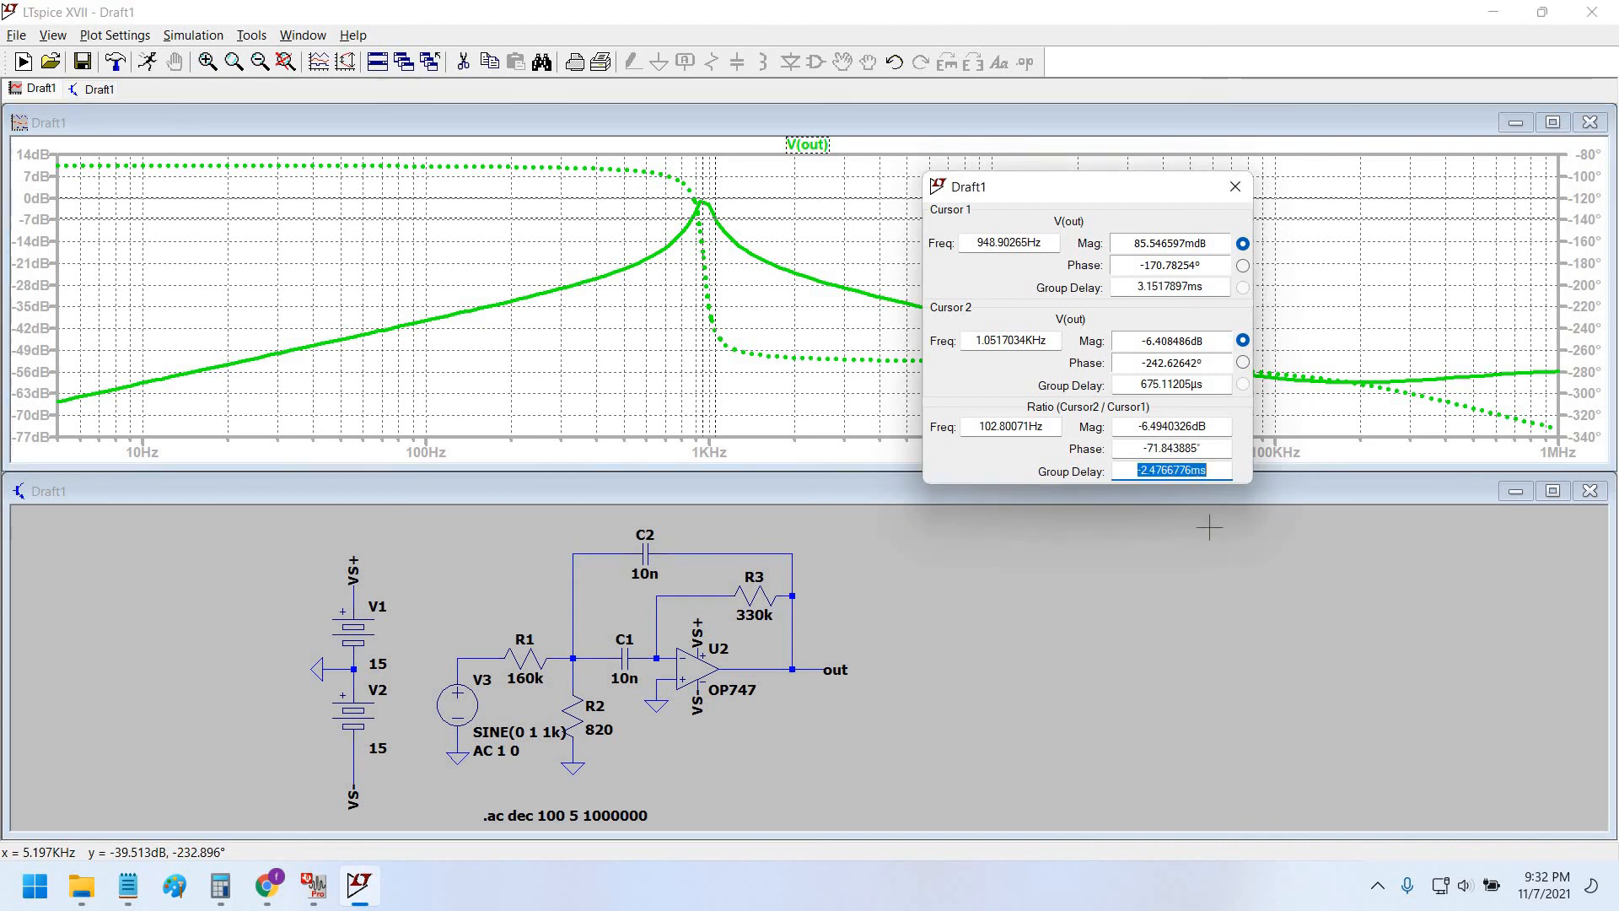
Compare the 102.8 Hz cursor bandwidth and the 948.9 Hz and 1.0517 kHz cursor frequencies against FilterPro's design.
key(alt+Tab)
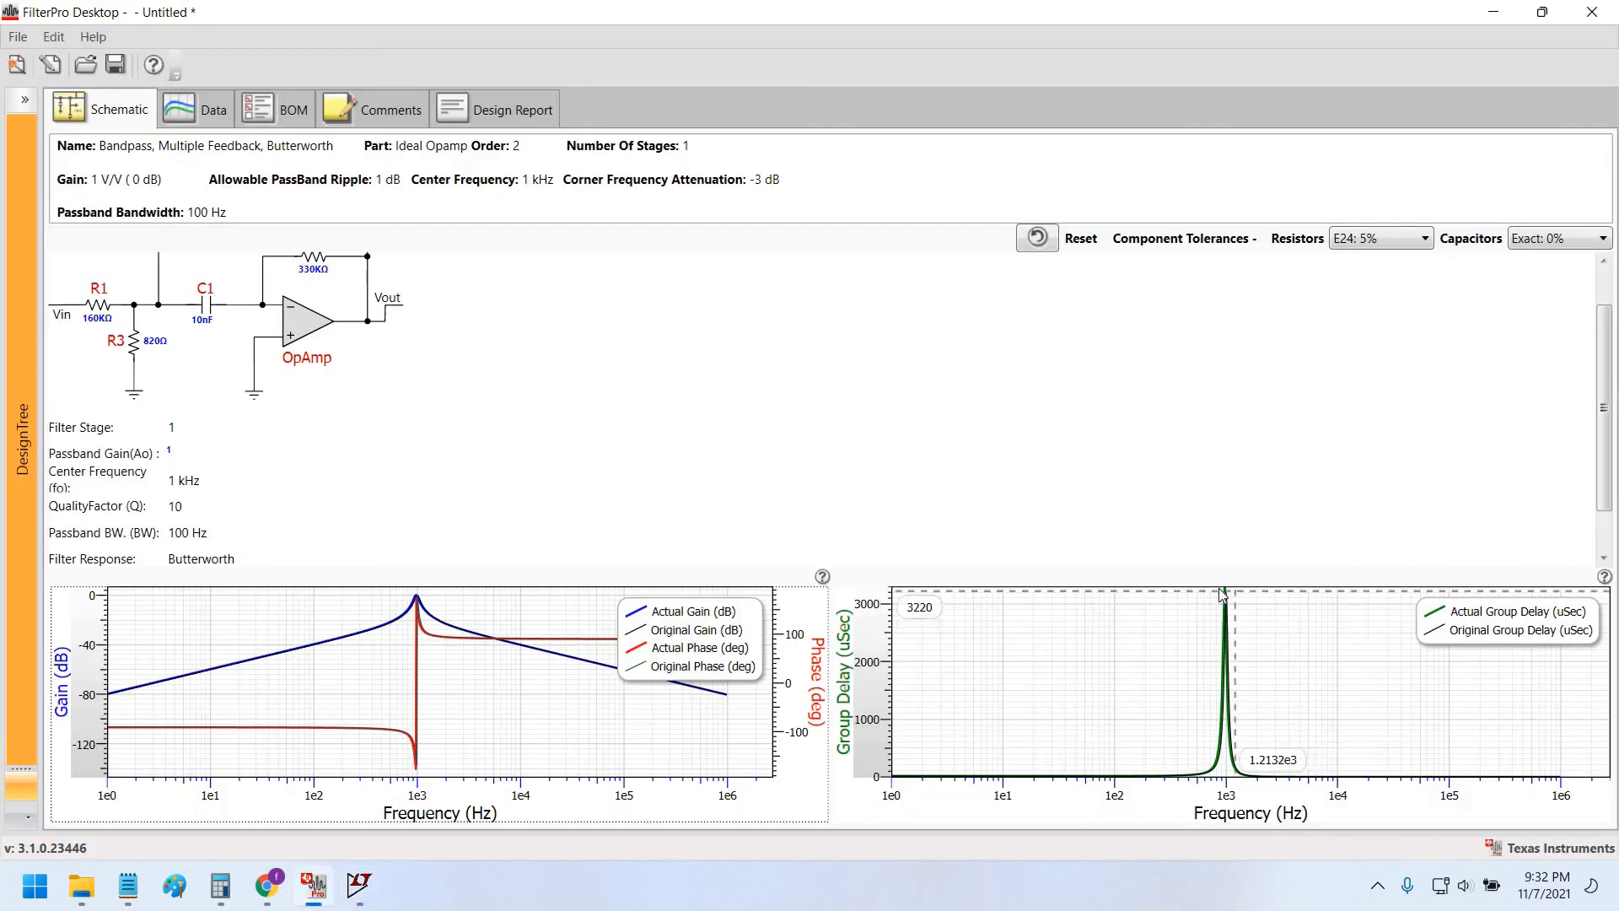
mouse_move(1228, 592)
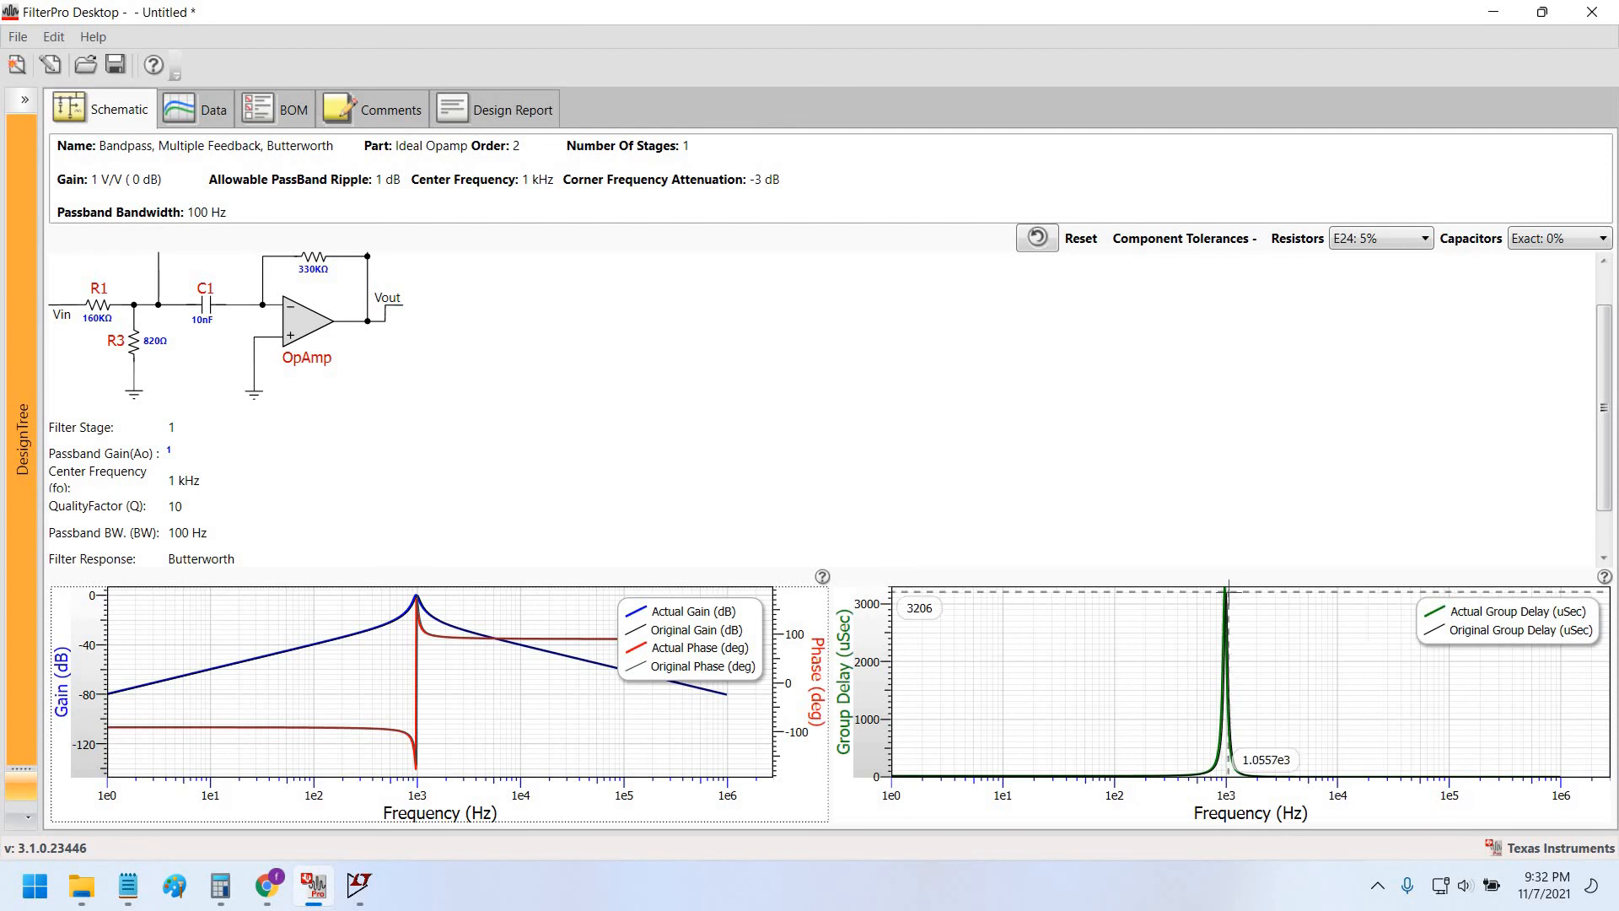
key(alt+Tab)
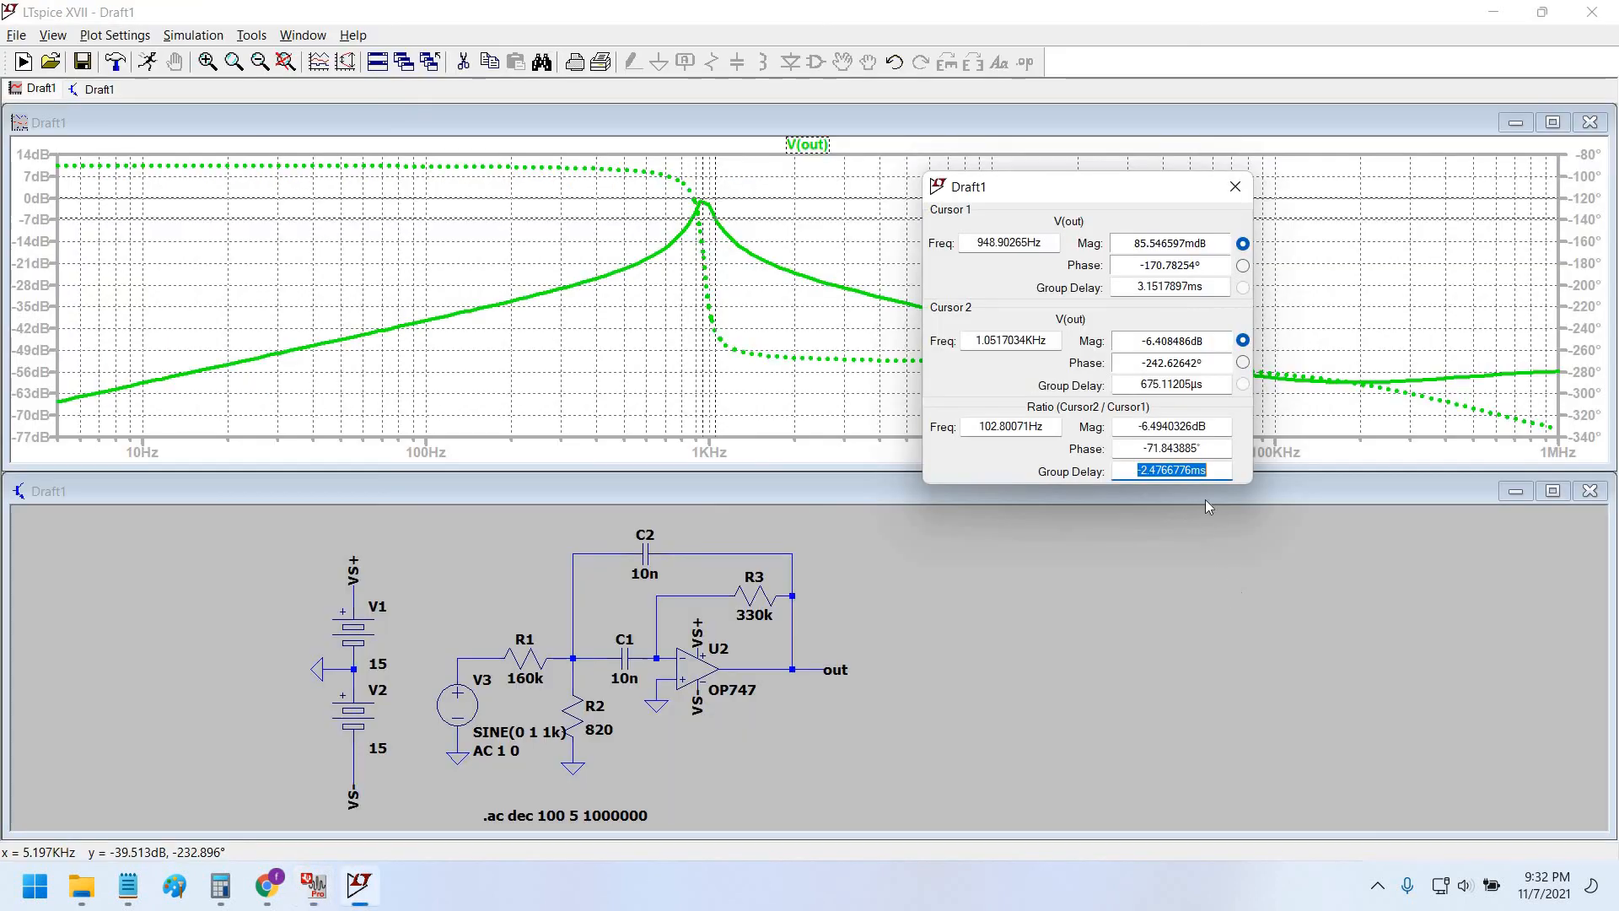
double_click(1031, 426)
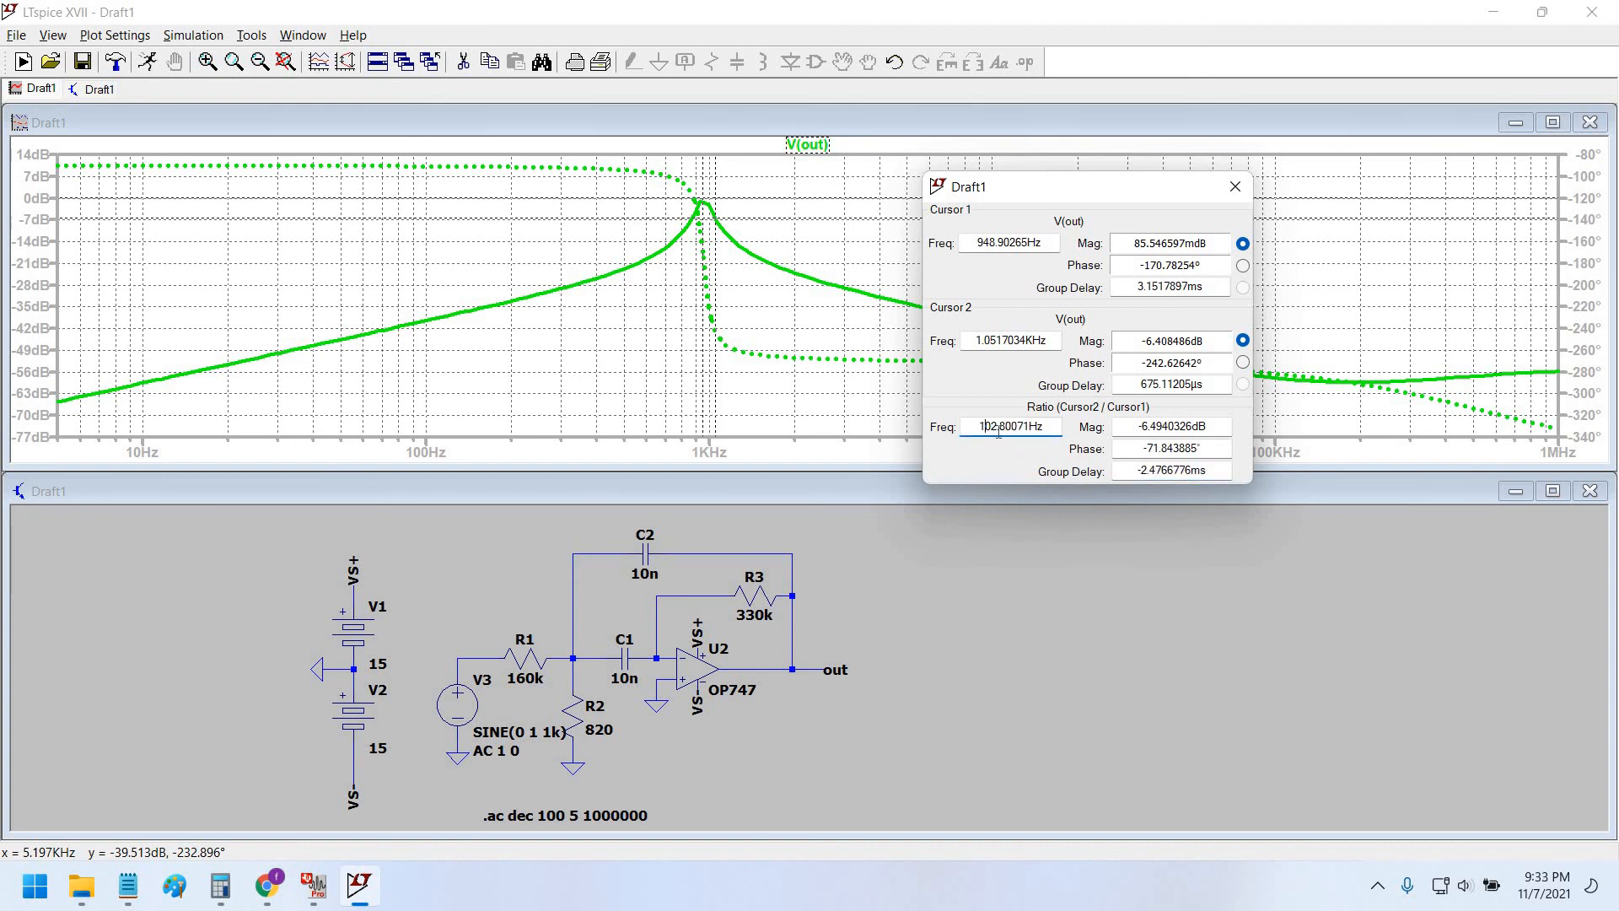
key(alt+Tab)
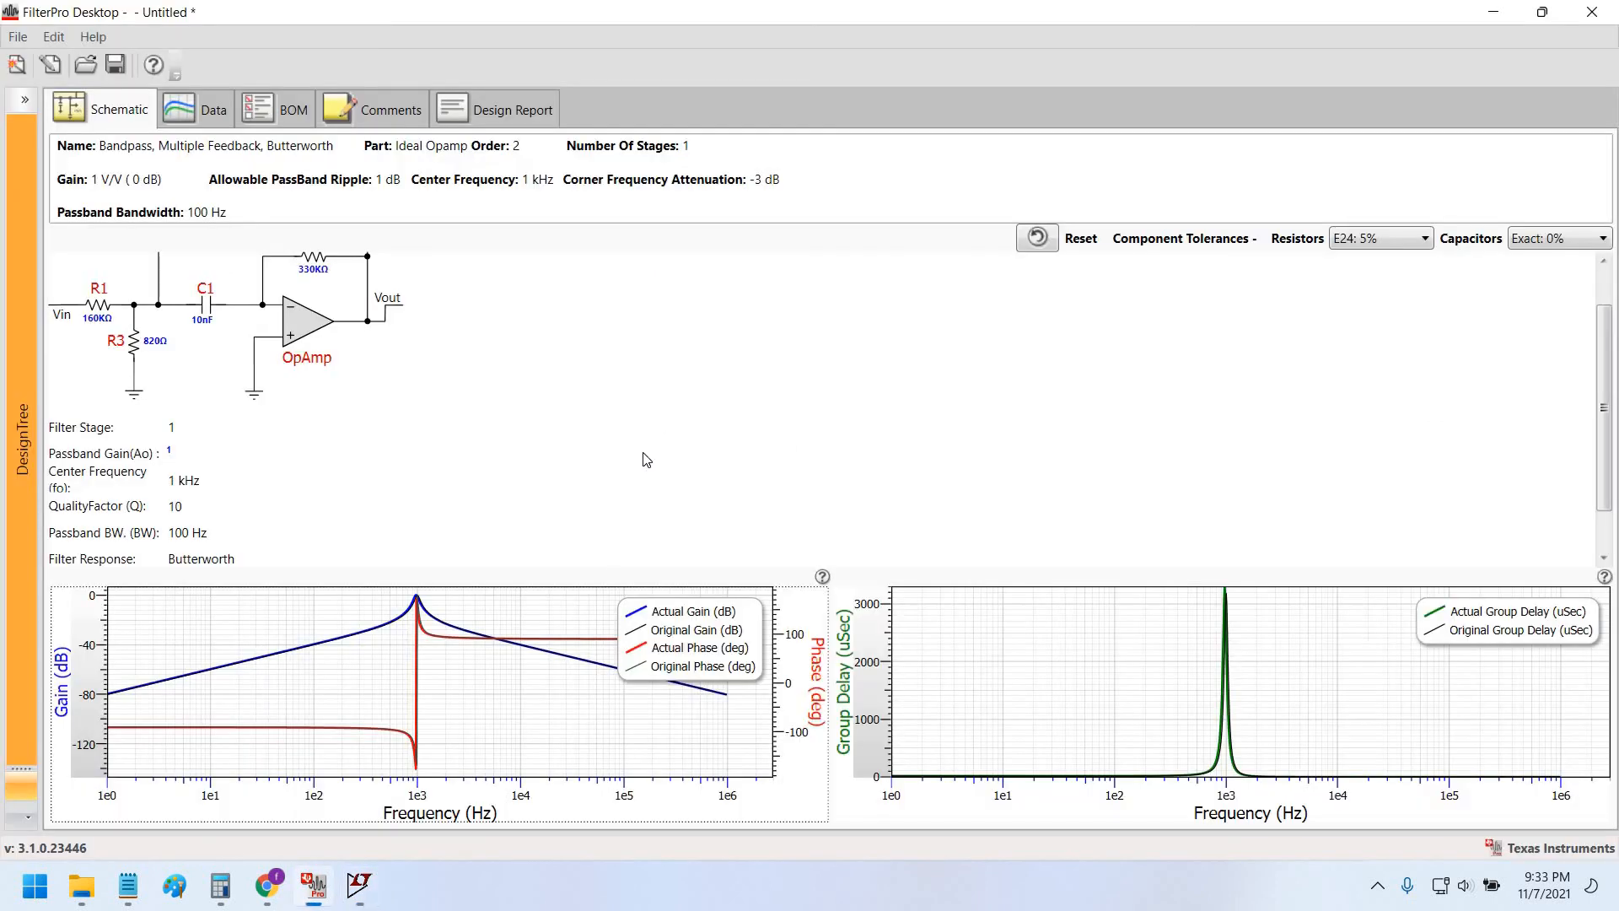
key(alt+Tab)
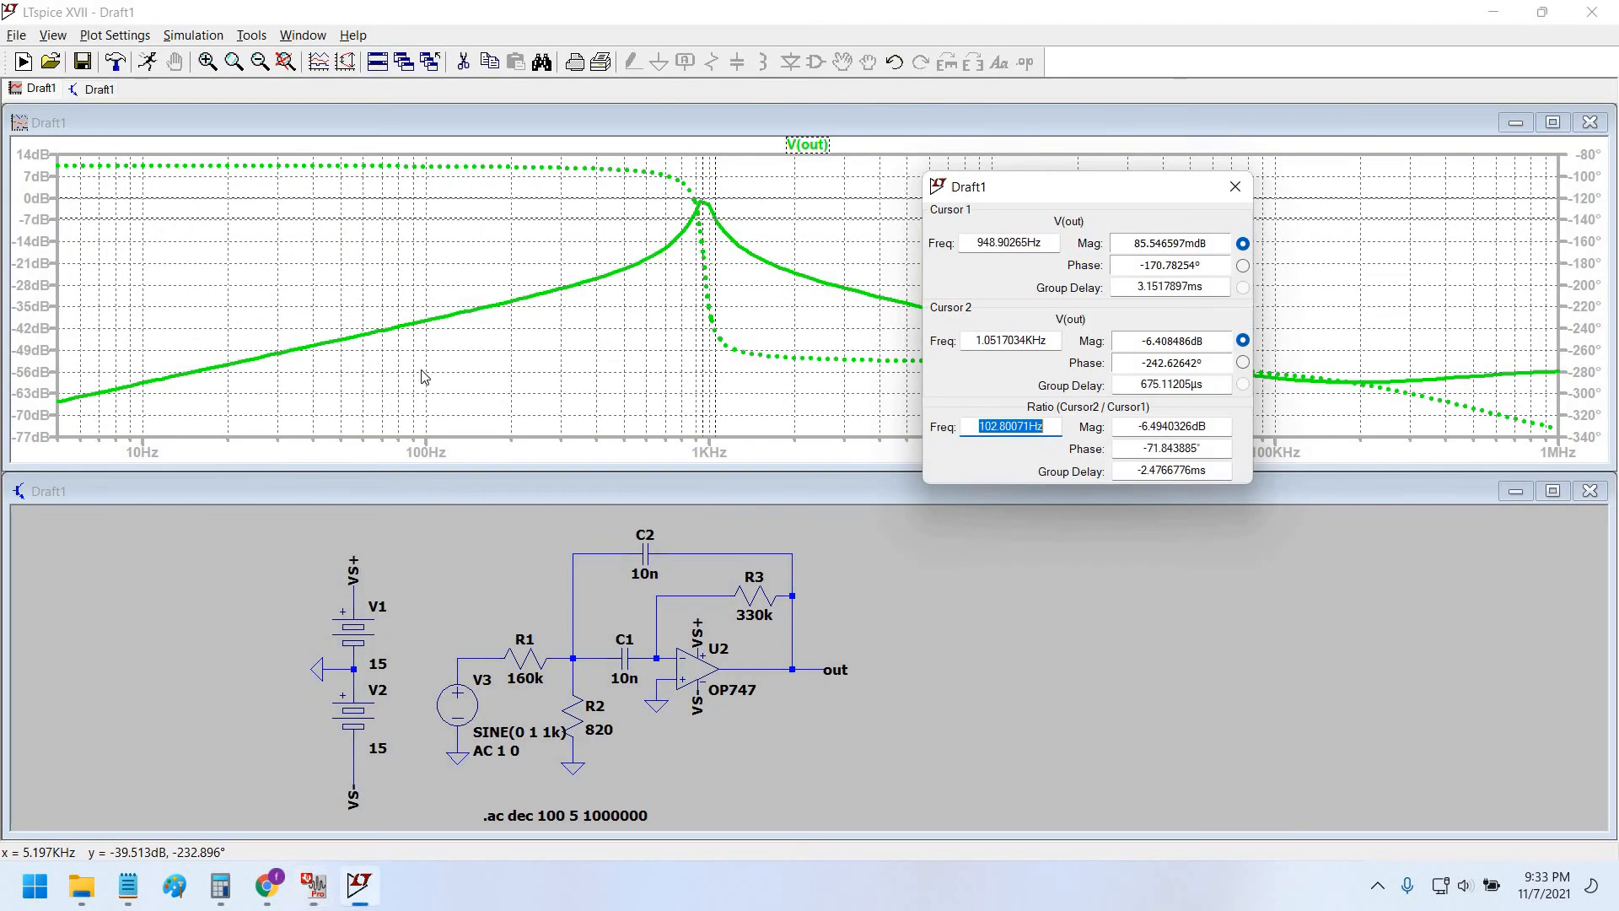
key(alt+Tab)
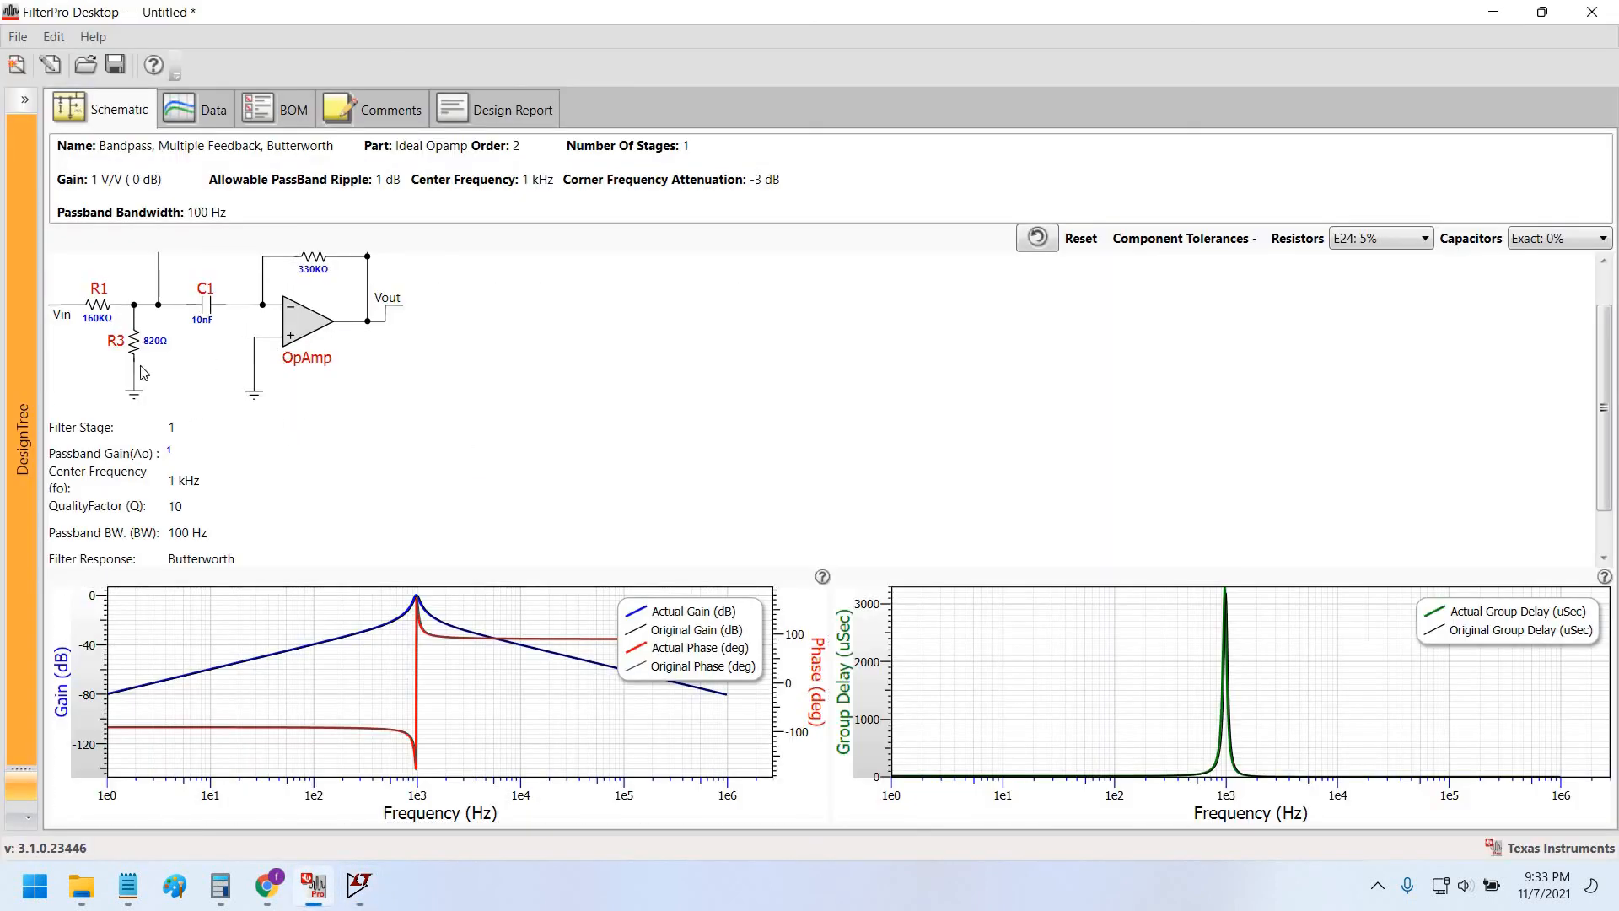
key(alt+Tab)
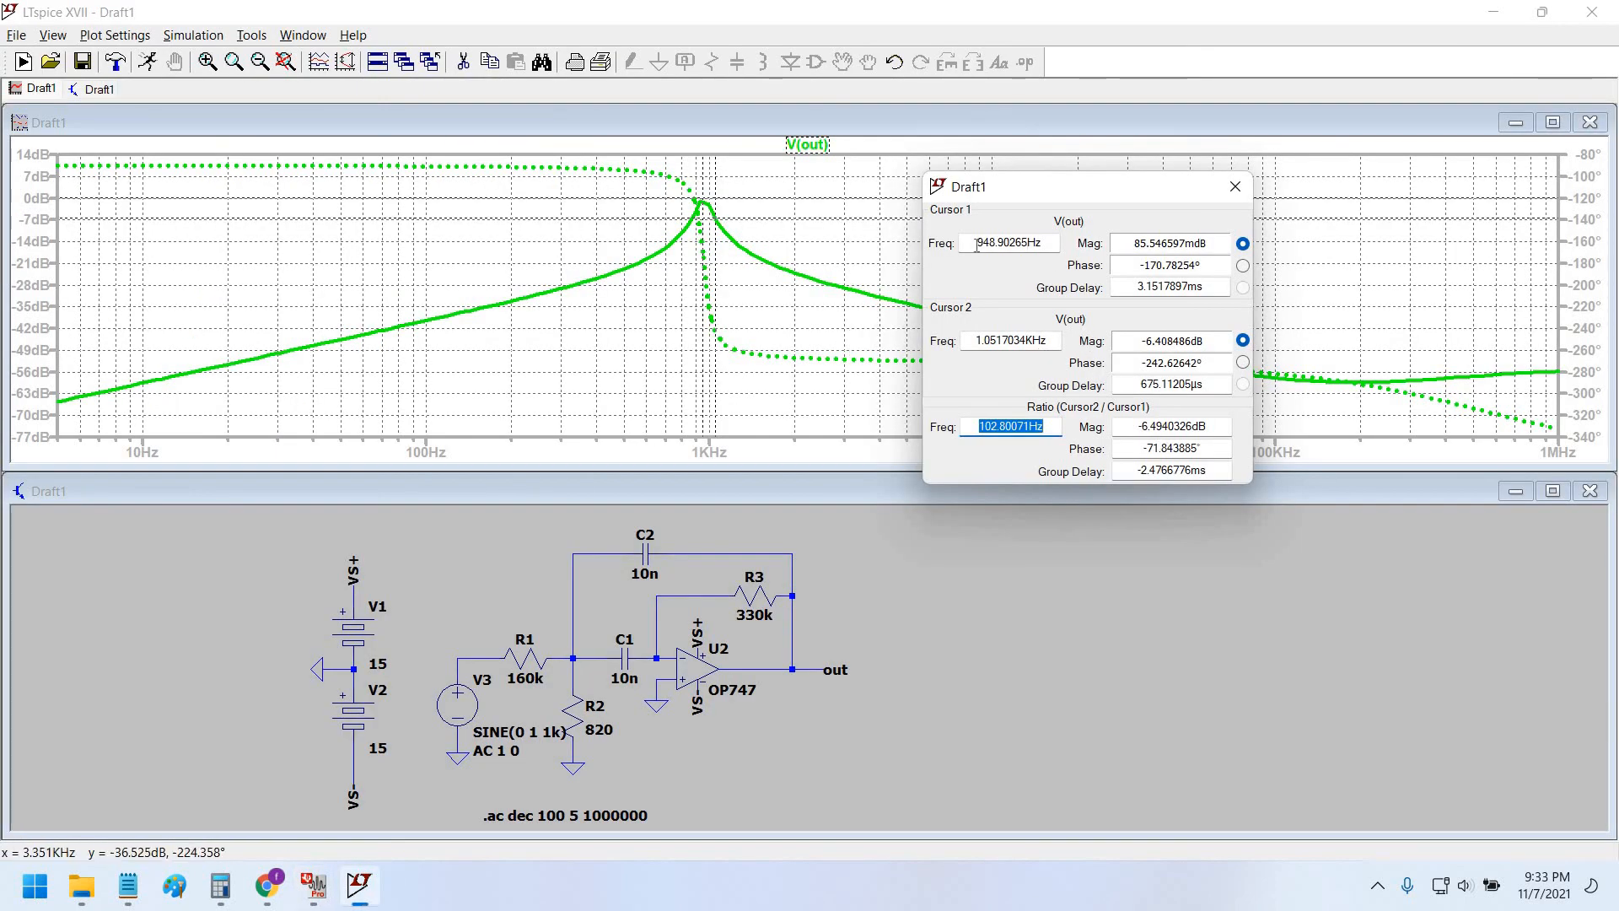
drag(977, 340, 1050, 339)
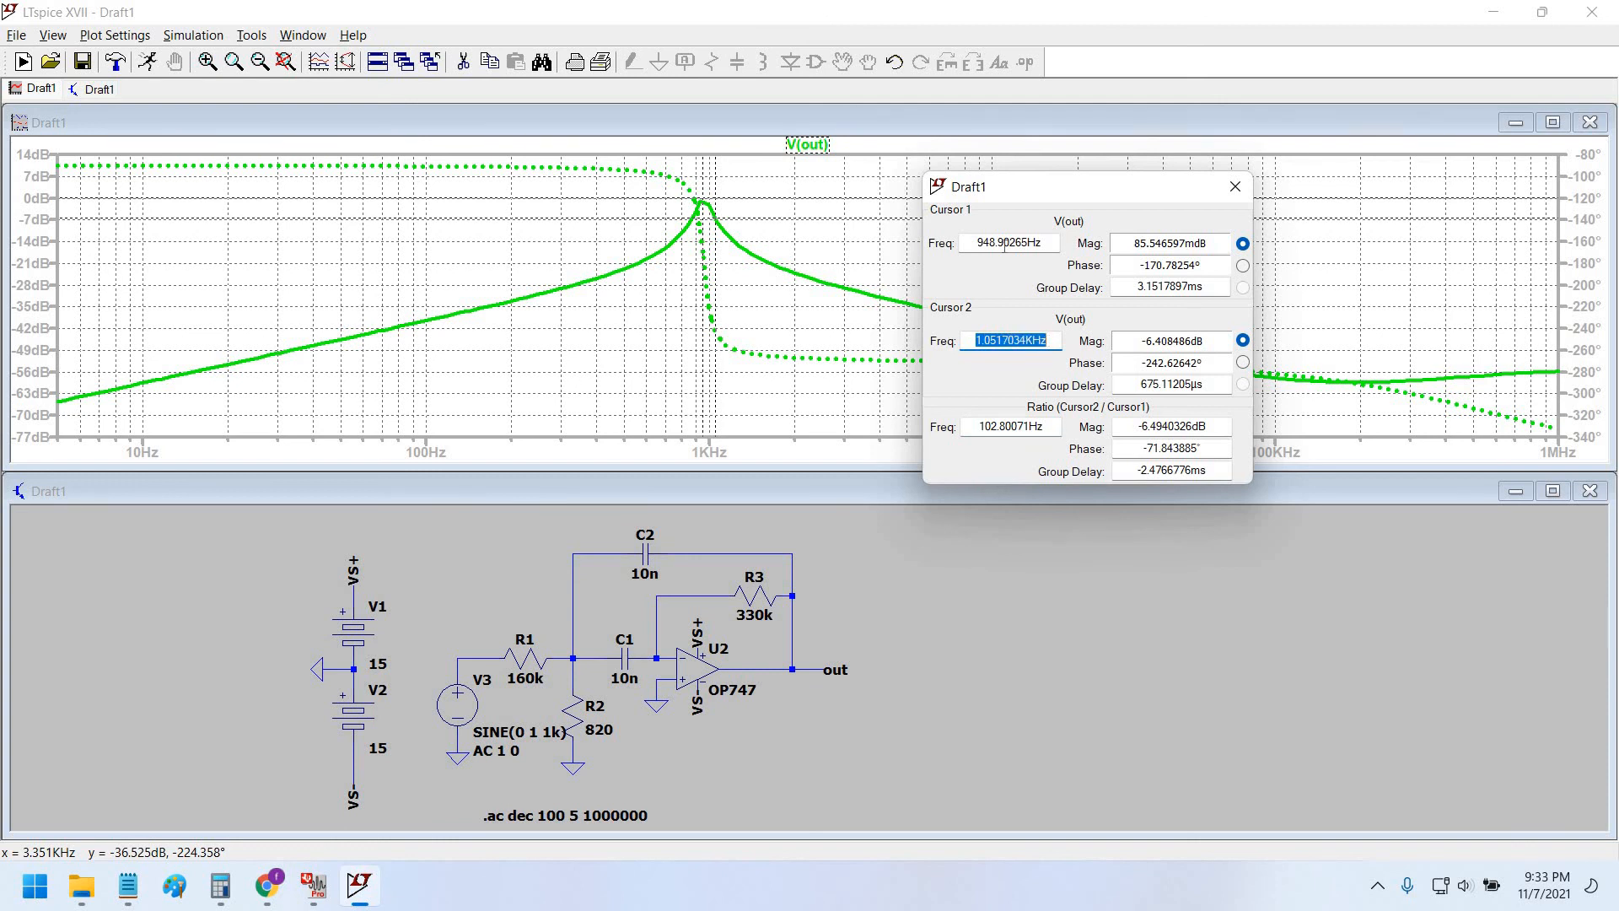
drag(978, 244, 1041, 273)
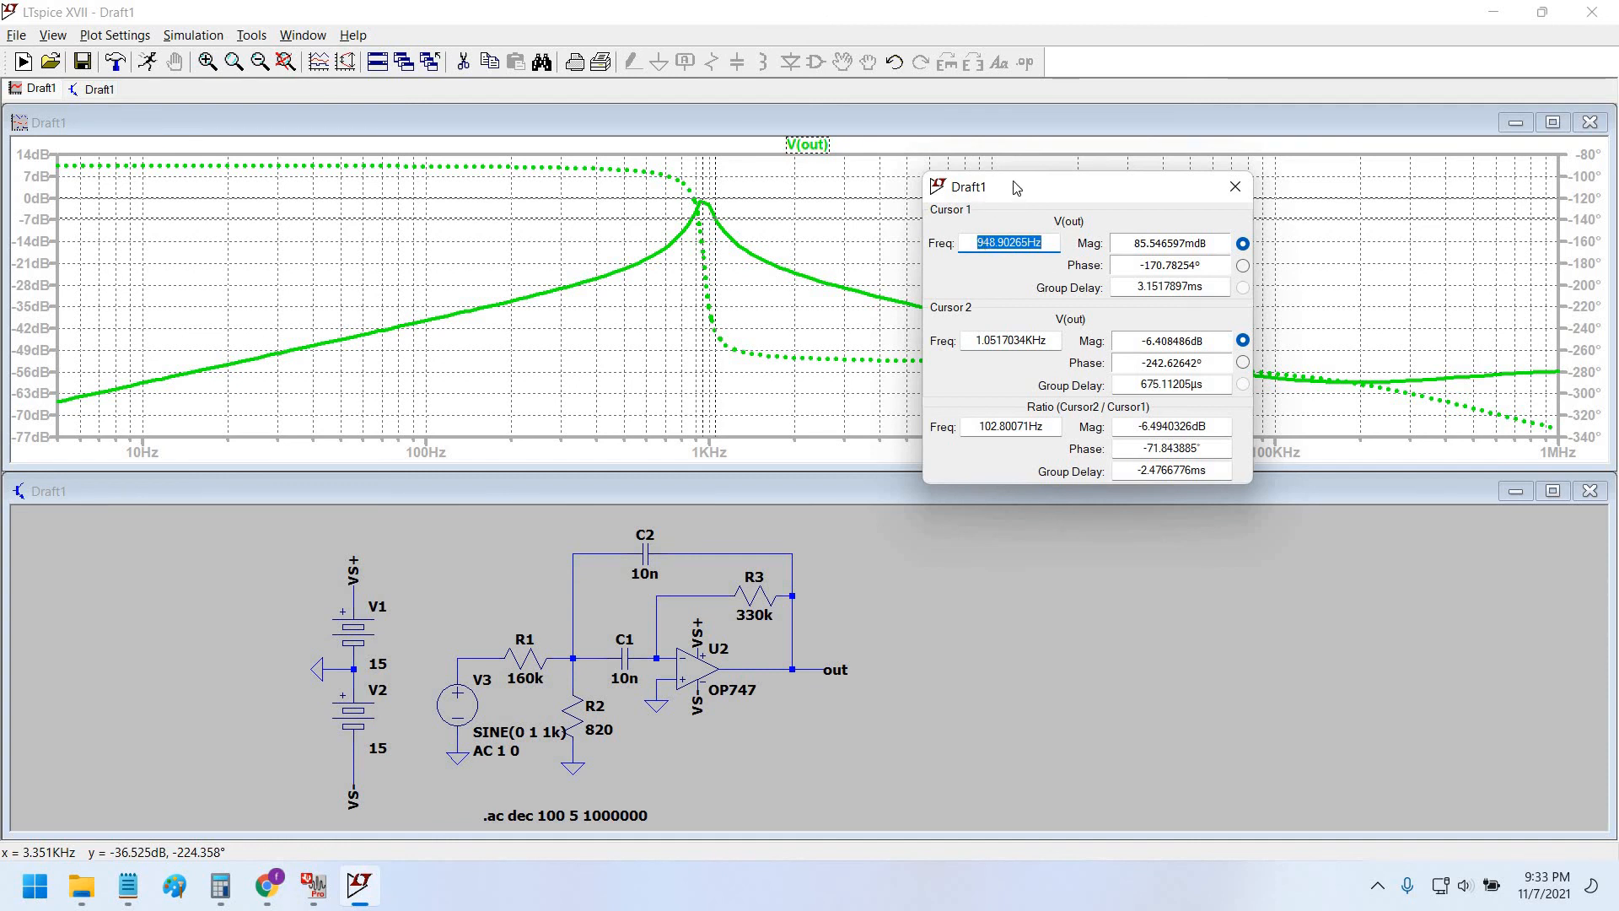
Check FilterPro's schematic, then move the cursor readout below the V(out) traces.
drag(1023, 182, 1087, 331)
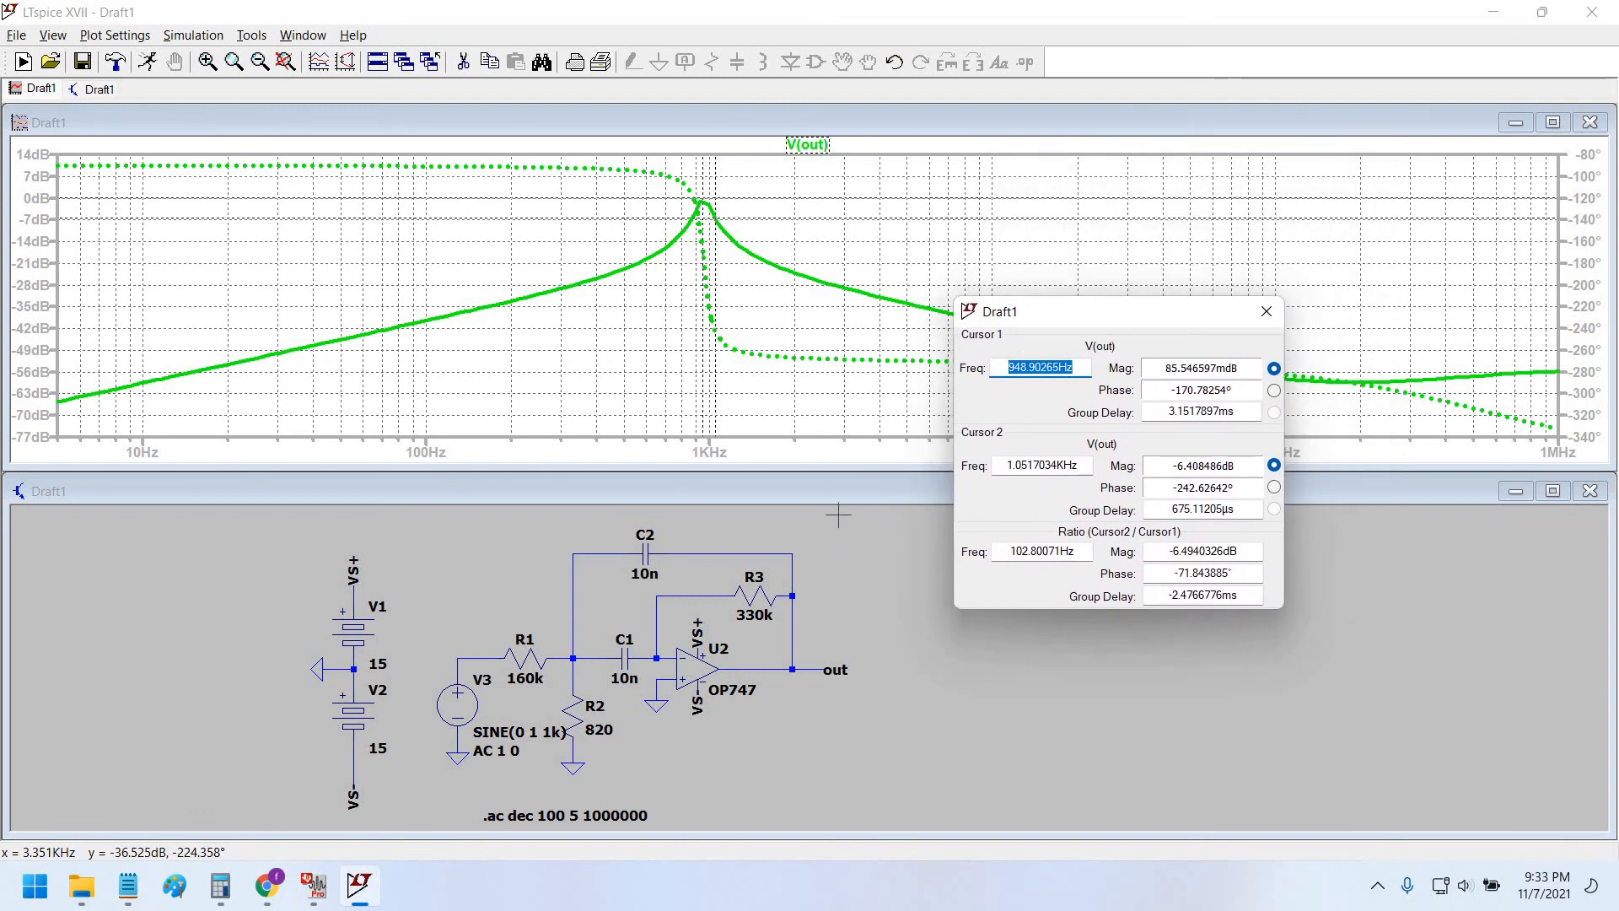
click(314, 886)
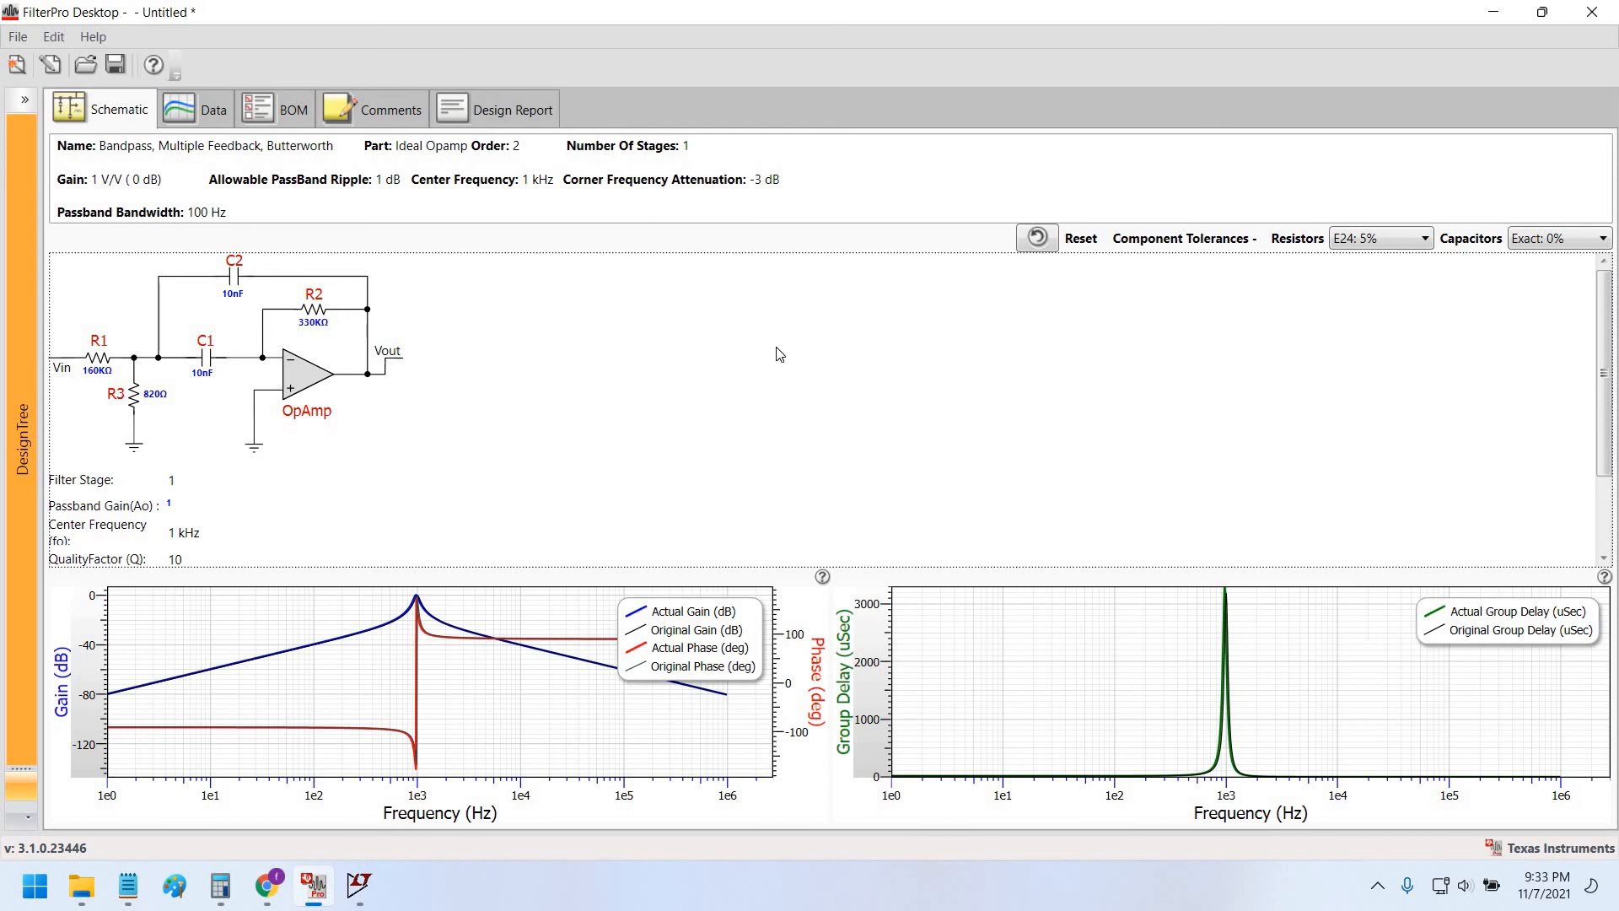
key(alt+Tab)
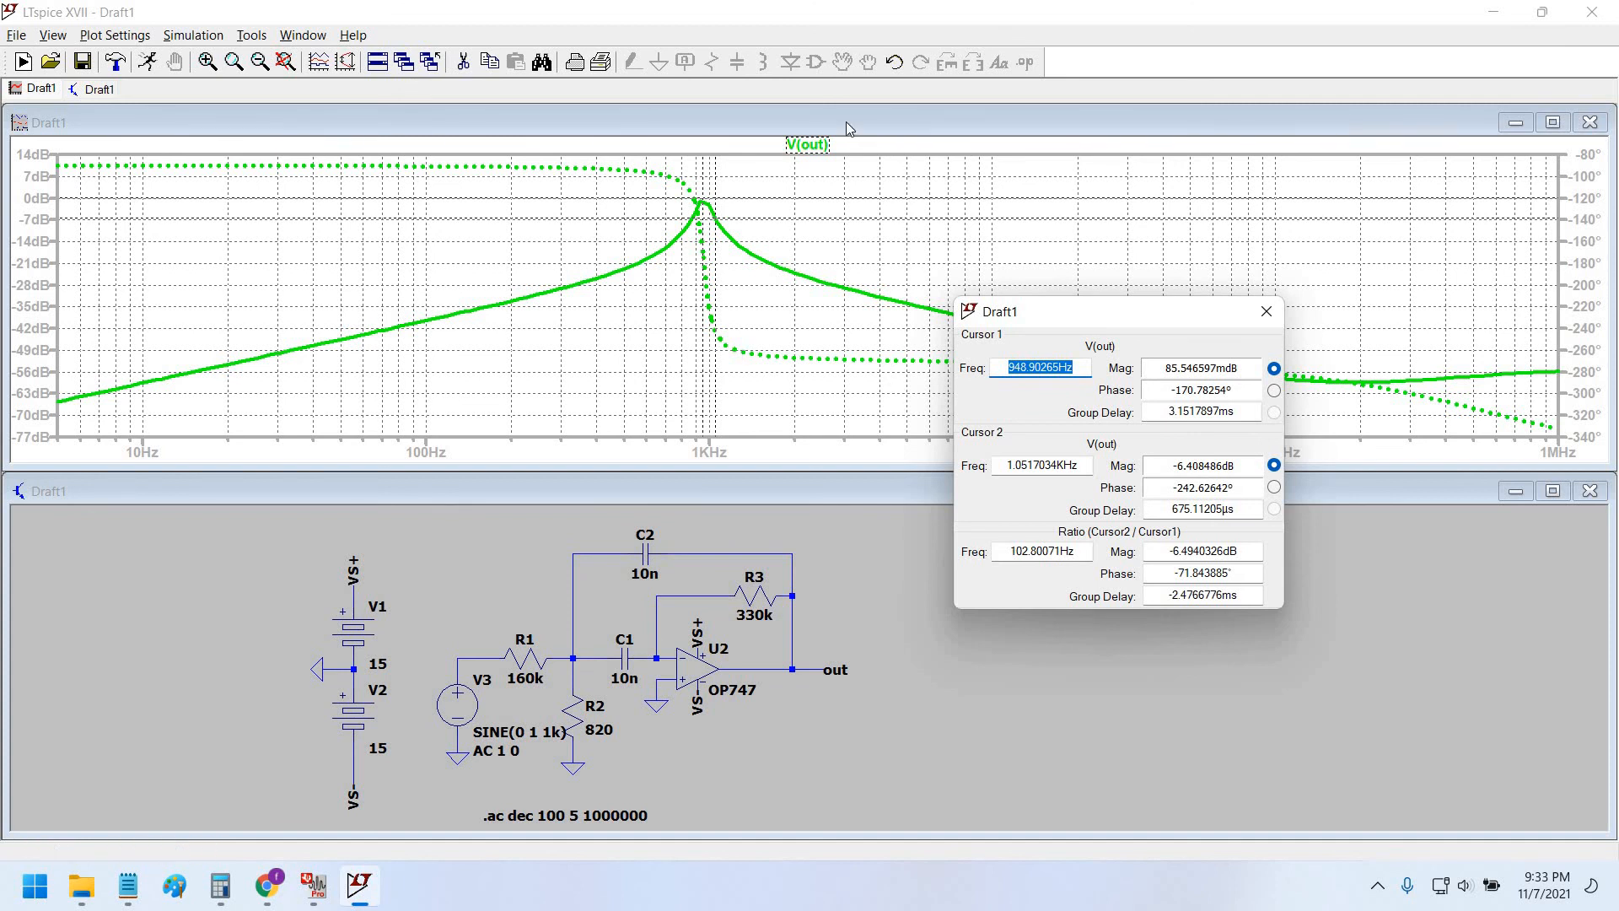
click(872, 355)
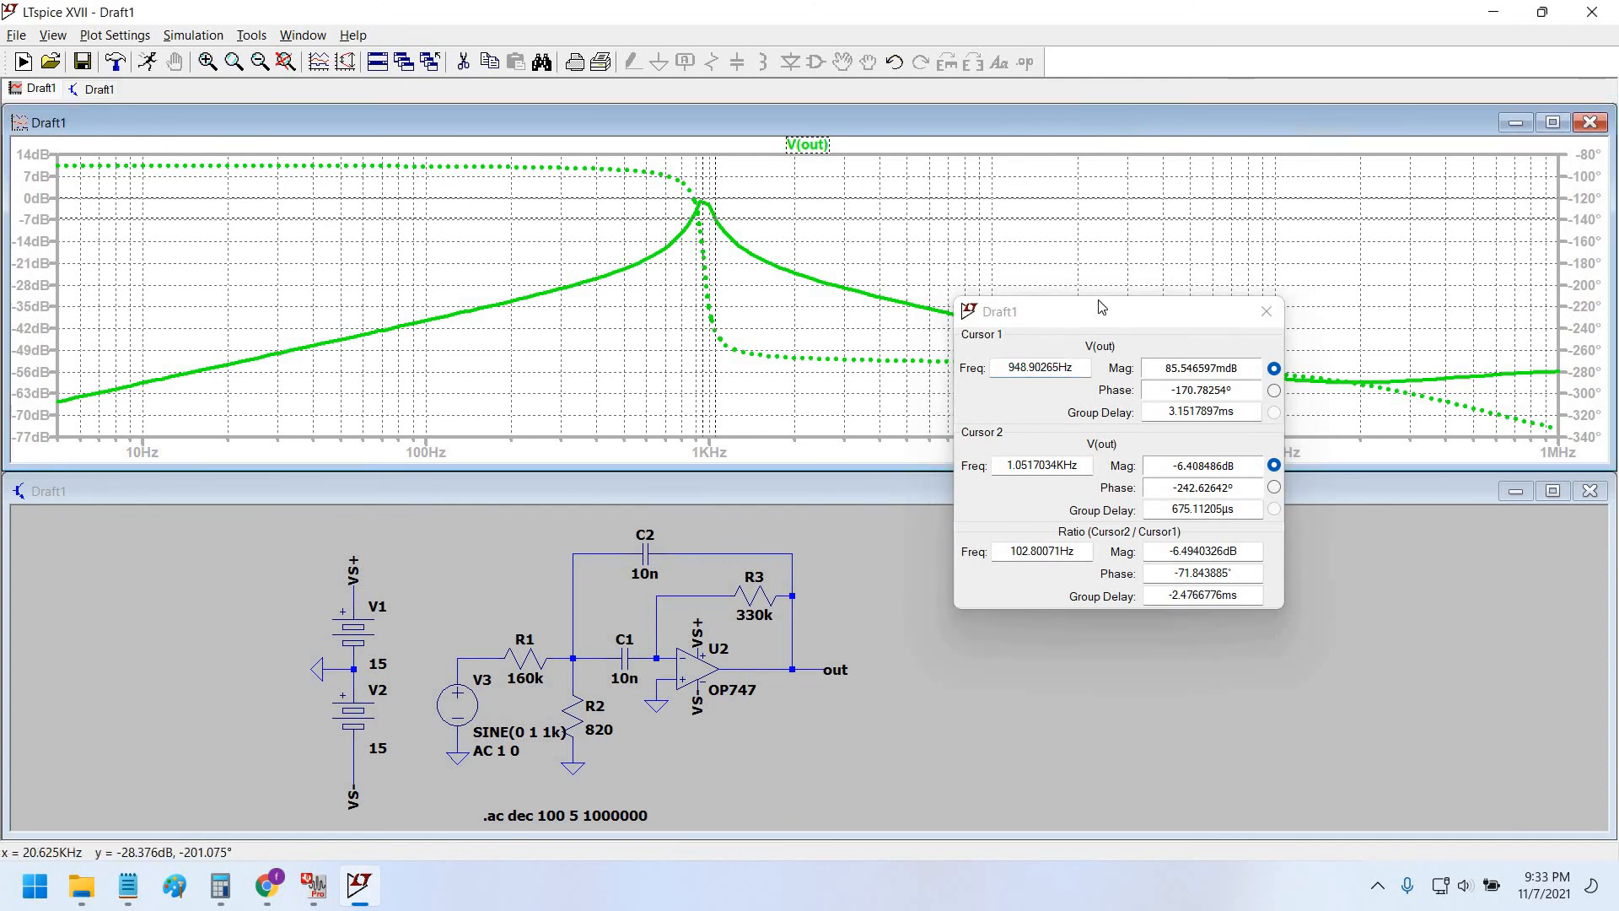
drag(967, 322, 993, 431)
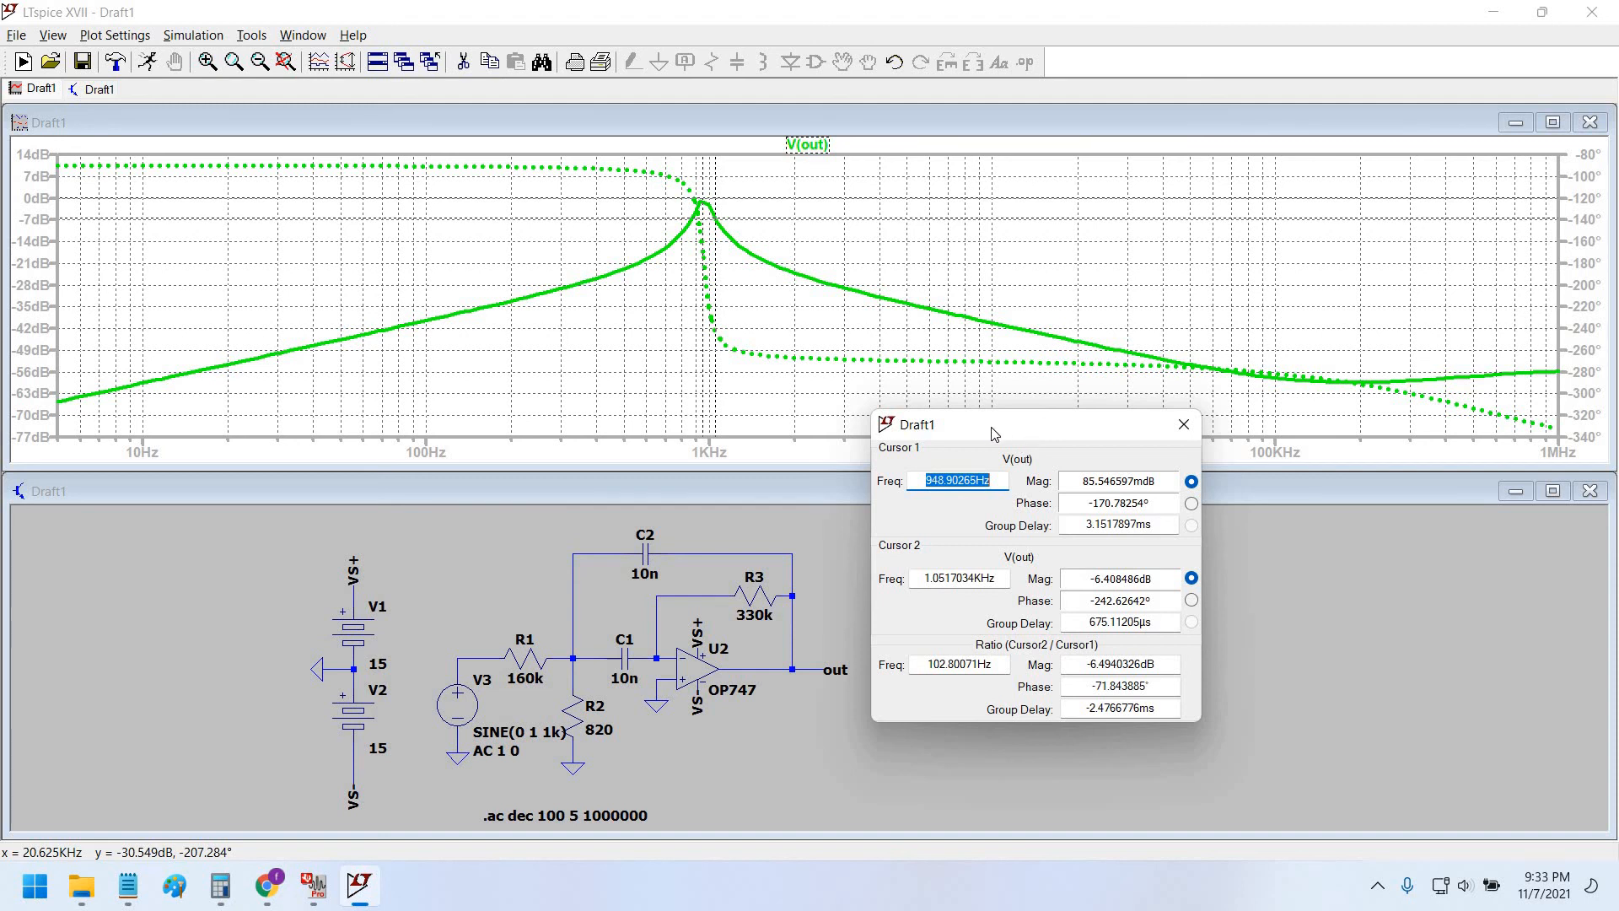
drag(977, 430, 1006, 424)
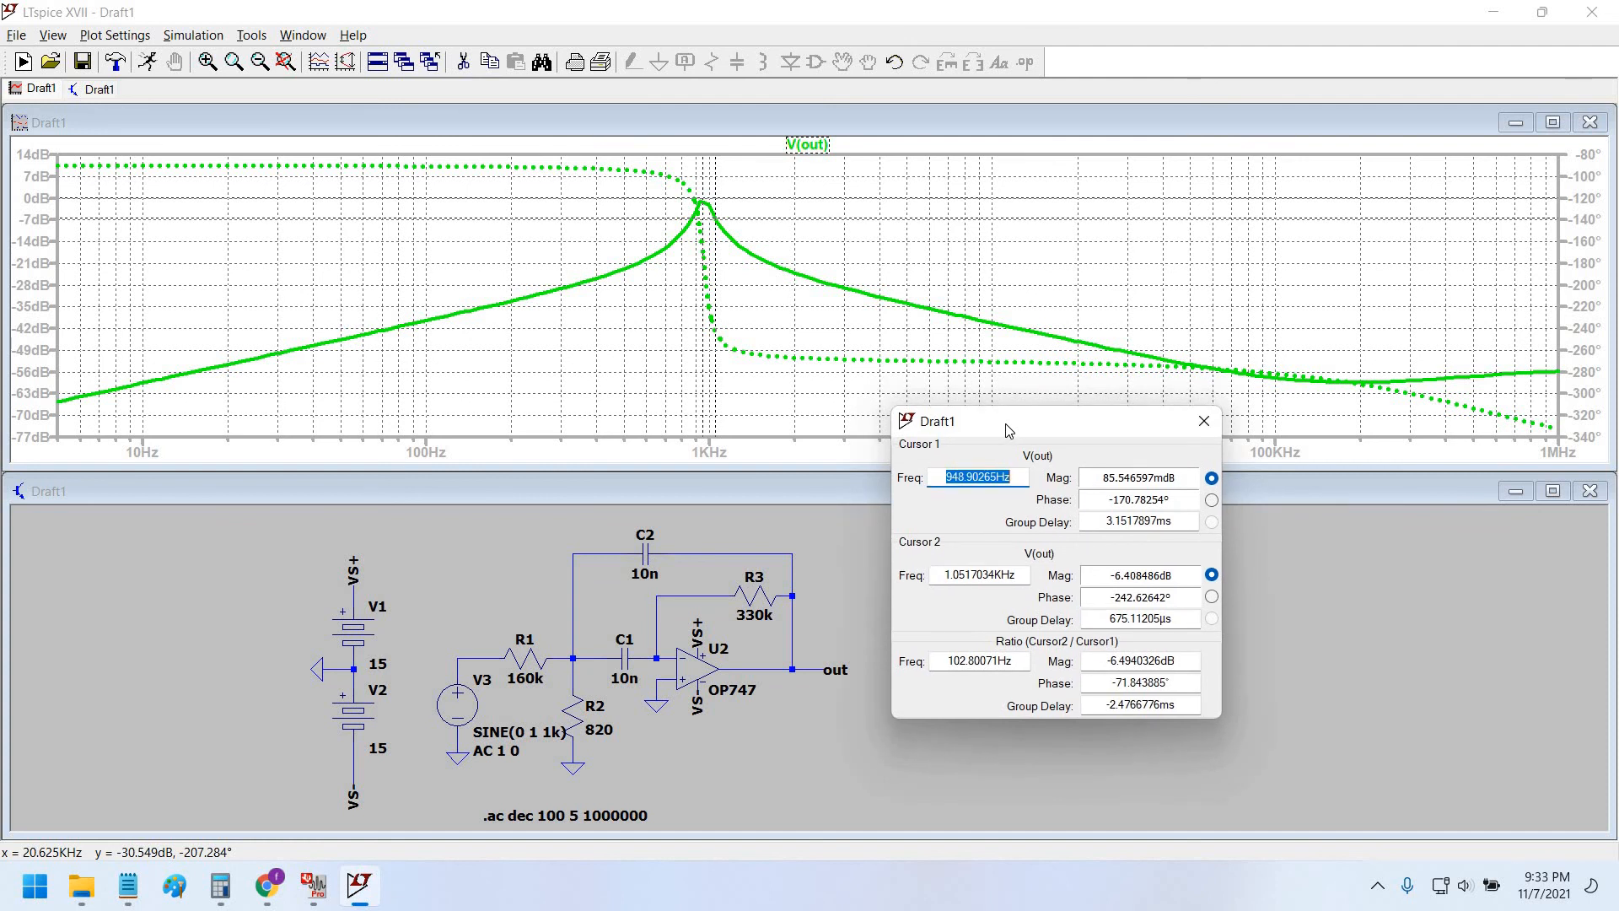